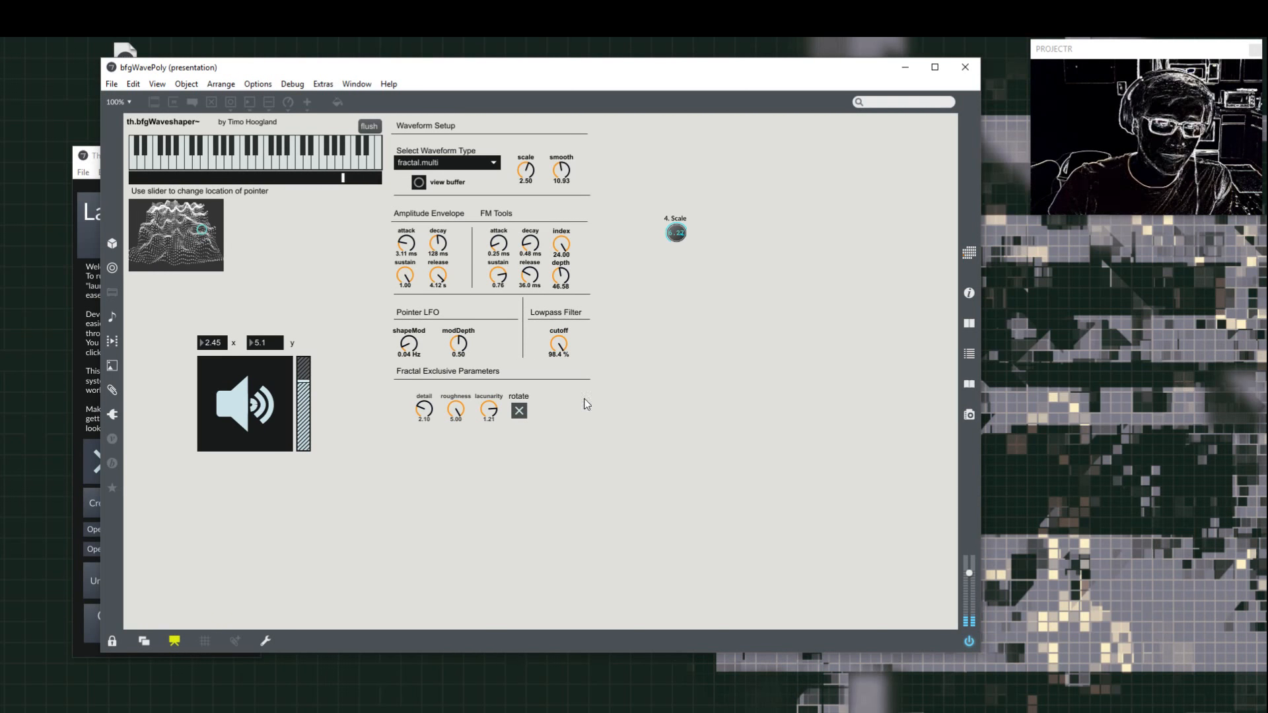
Step: Narrow the bfgWavePoly window from its left side to uncover the Music_SDP launcher, and move the launcher higher on the desktop
{"action": "left_click_drag", "start_coordinate": [101, 227], "coordinate": [289, 226]}
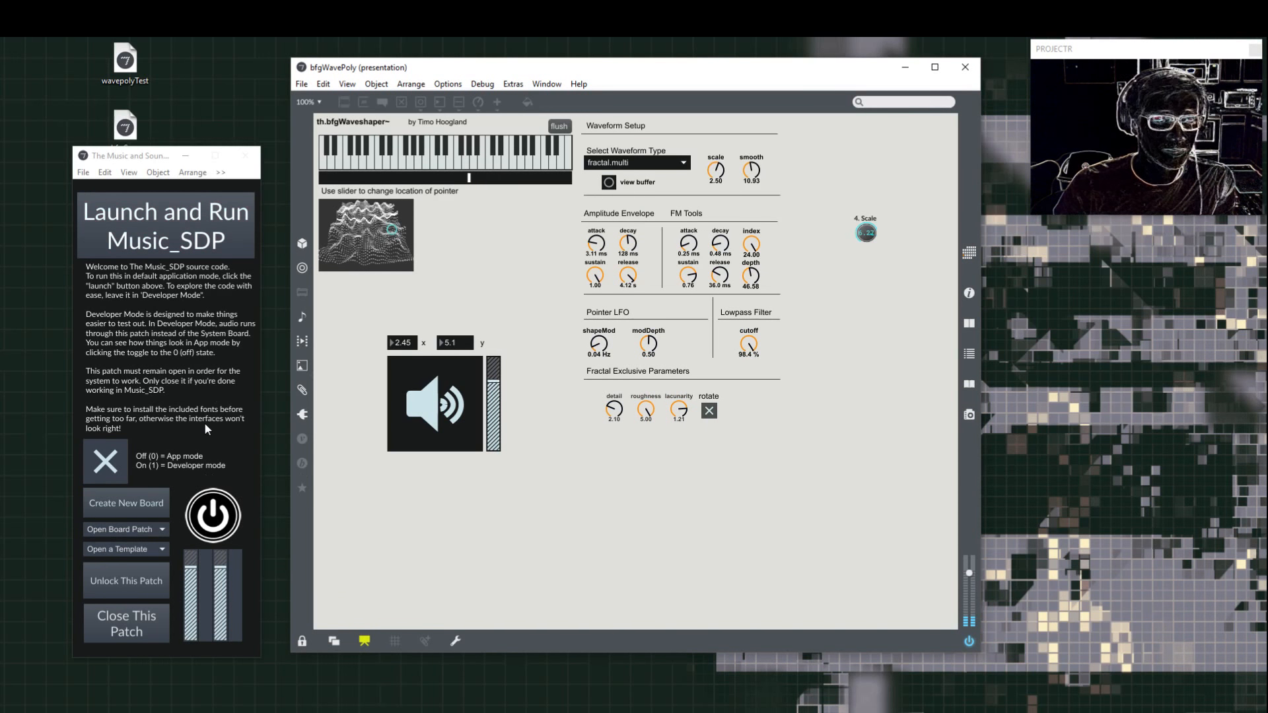
{"action": "left_click", "coordinate": [156, 158]}
{"action": "left_click_drag", "start_coordinate": [157, 158], "coordinate": [157, 114]}
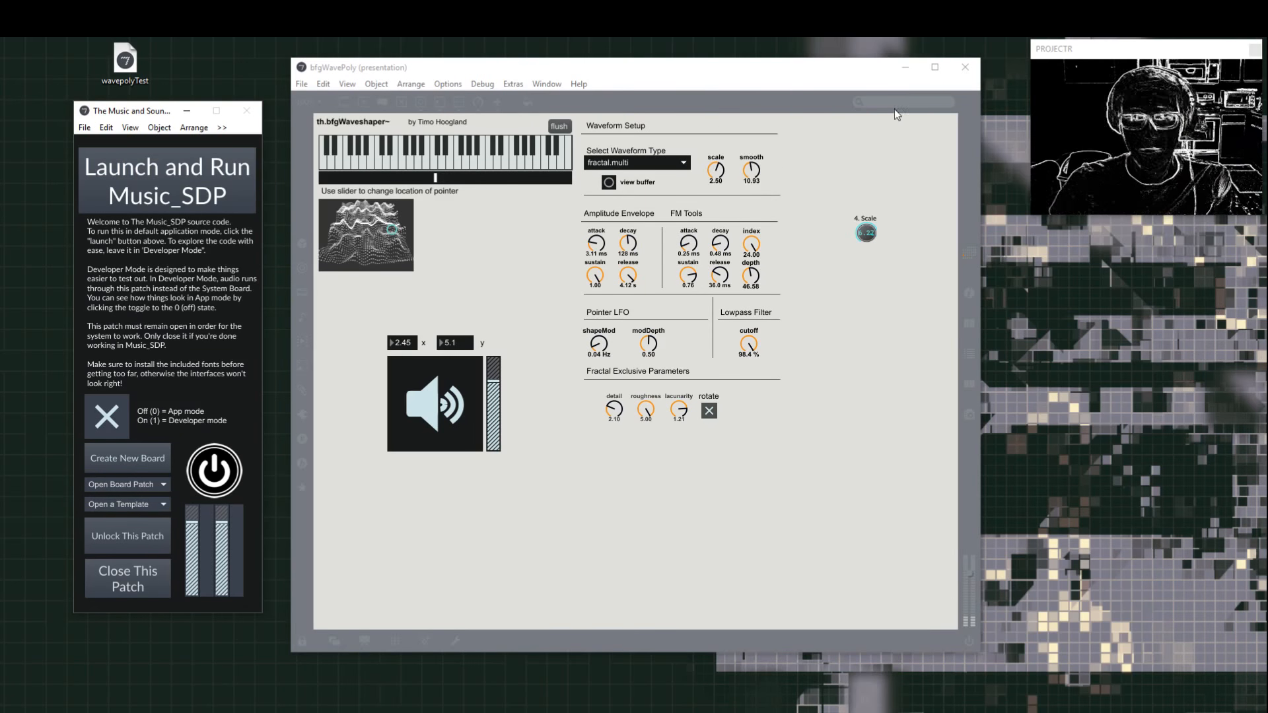
Step: Close the bfgWavePoly patch, the Pedal Board and the Music_SDP launcher patch
{"action": "left_click", "coordinate": [968, 74]}
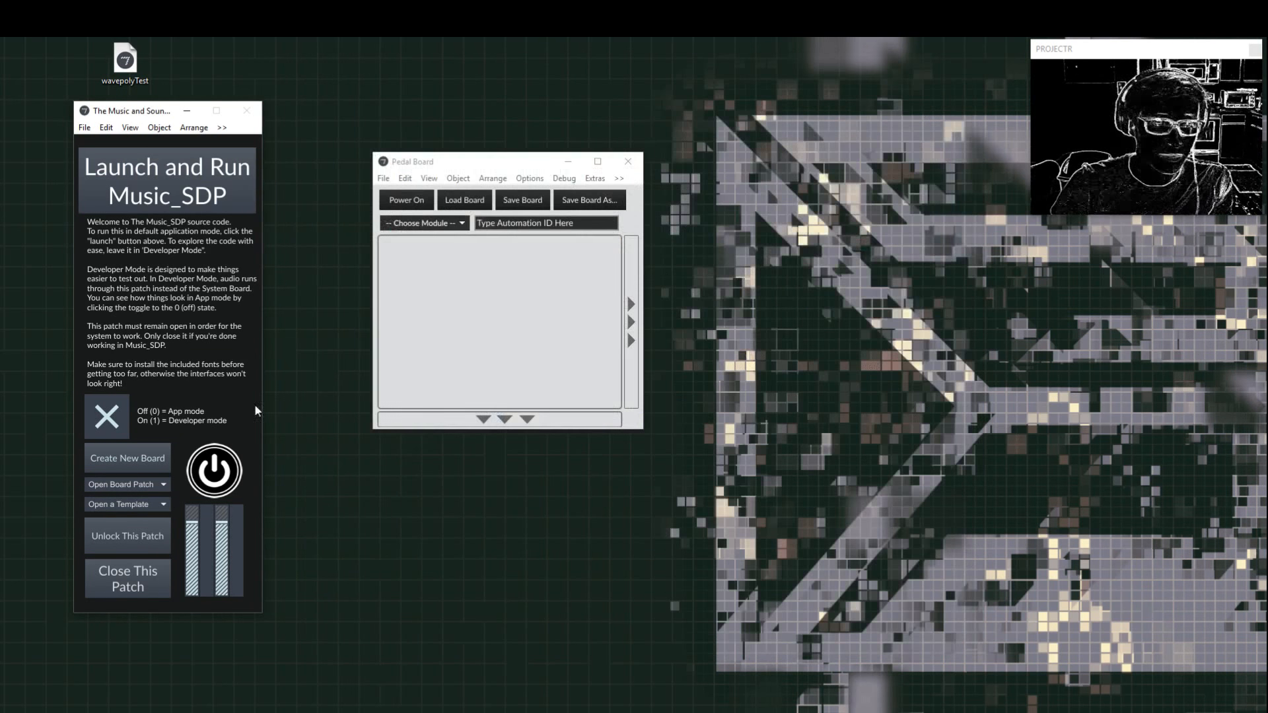
{"action": "left_click", "coordinate": [628, 159]}
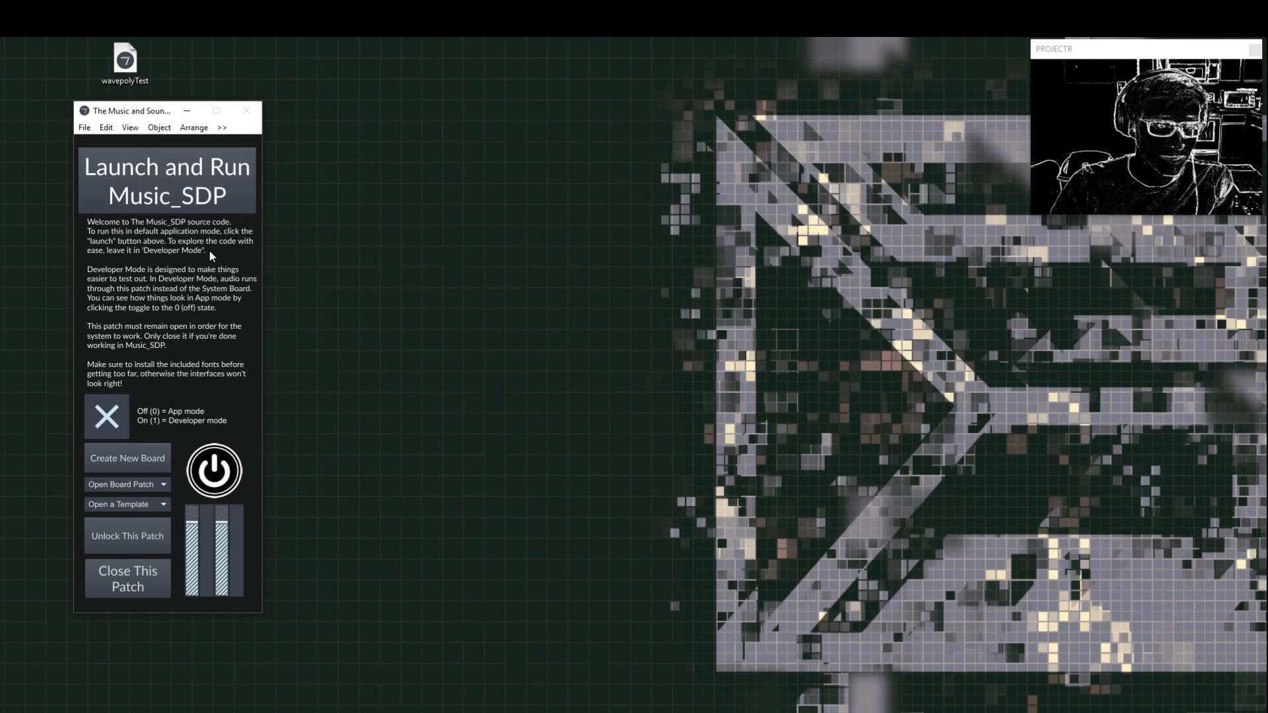
{"action": "left_click", "coordinate": [152, 588]}
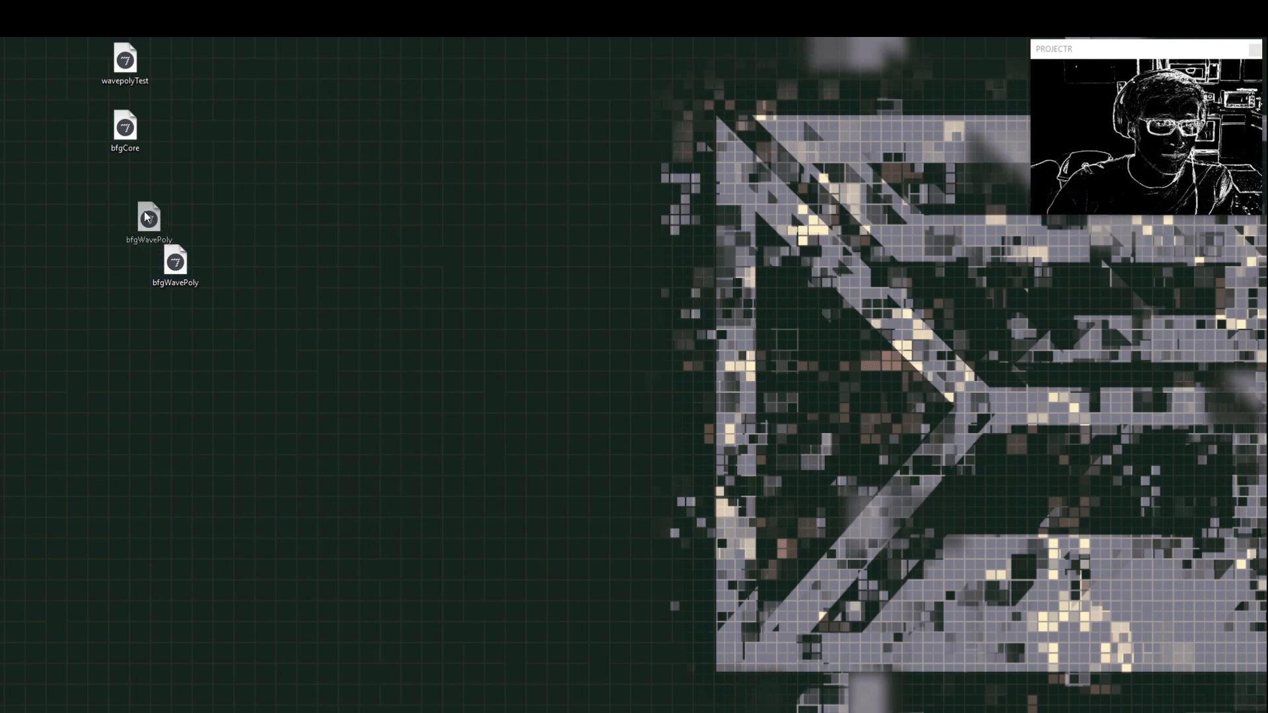
Step: Line up the wavepolyTest, bfgCore and bfgWavePoly files in one column on the desktop
{"action": "left_click_drag", "start_coordinate": [116, 193], "coordinate": [120, 192]}
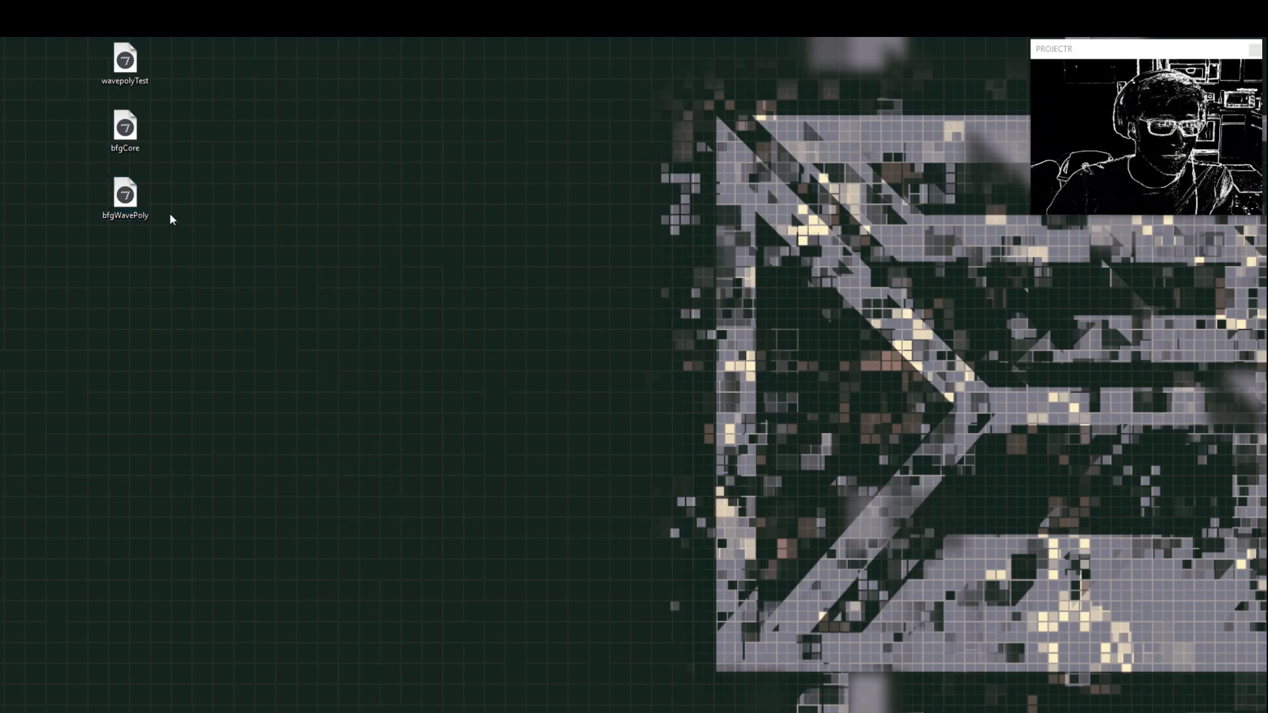
{"action": "left_click_drag", "start_coordinate": [184, 232], "coordinate": [141, 113]}
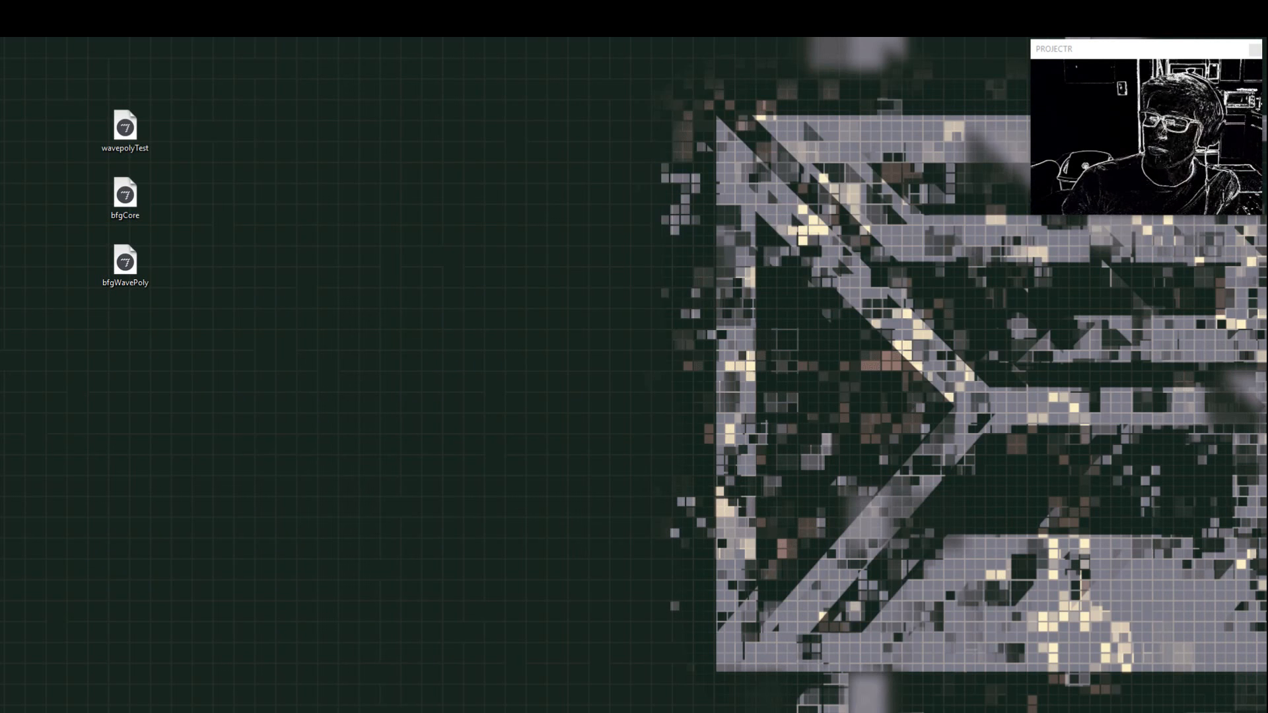
Step: Bring the browser's Music_SDP download page into view and follow its source code section's link to the GitHub repository for the experimental build
{"action": "left_click_drag", "start_coordinate": [1267, 64], "coordinate": [420, 48]}
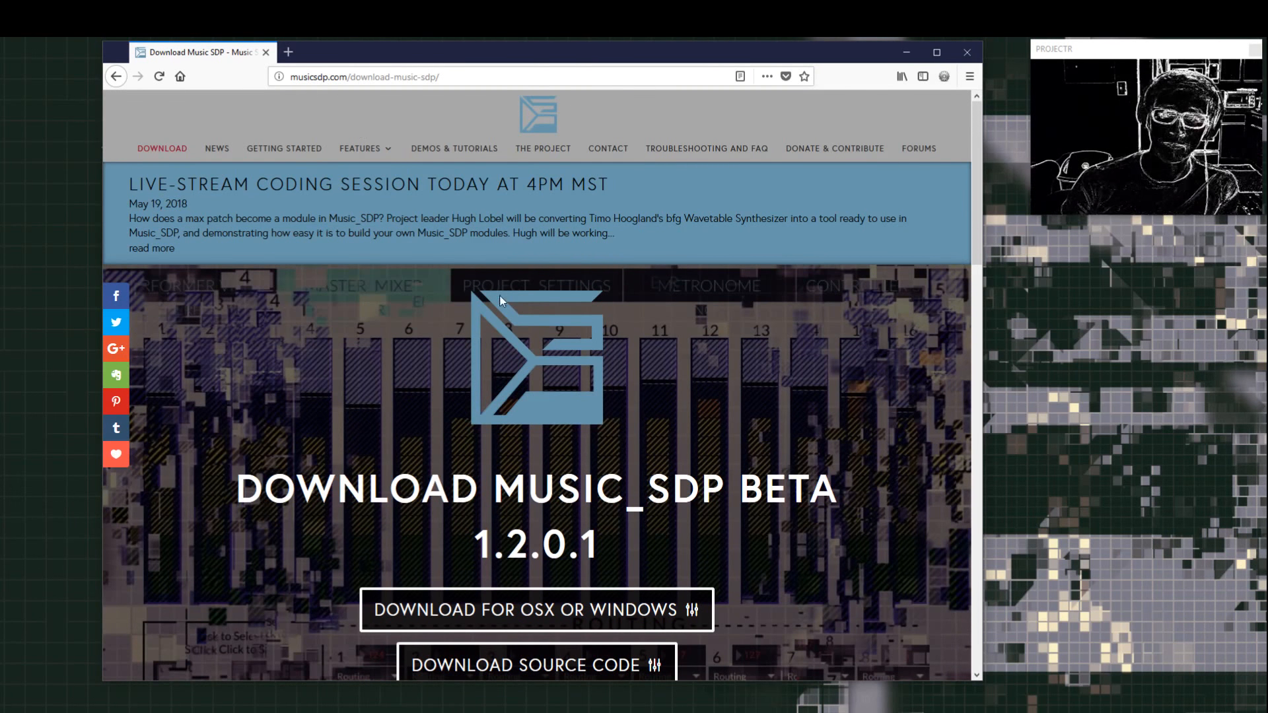
{"action": "scroll", "coordinate": [486, 455], "scroll_direction": "down", "scroll_amount": 3}
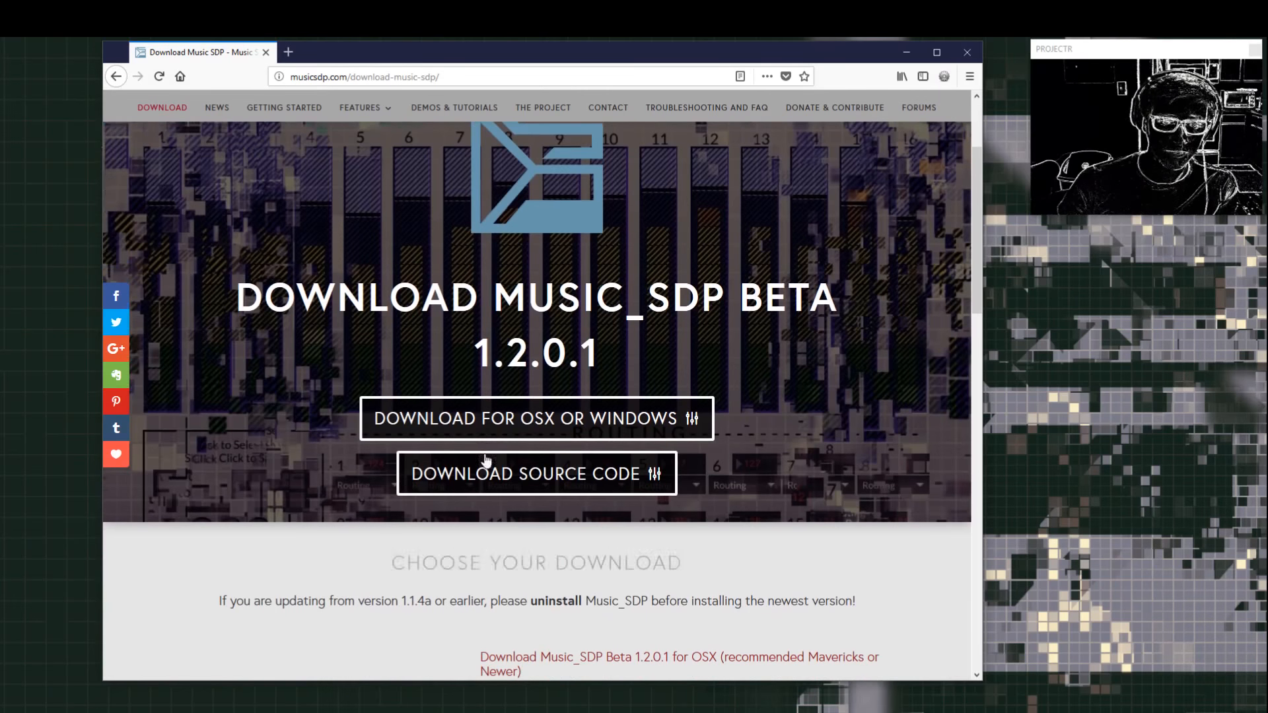
{"action": "left_click", "coordinate": [482, 470]}
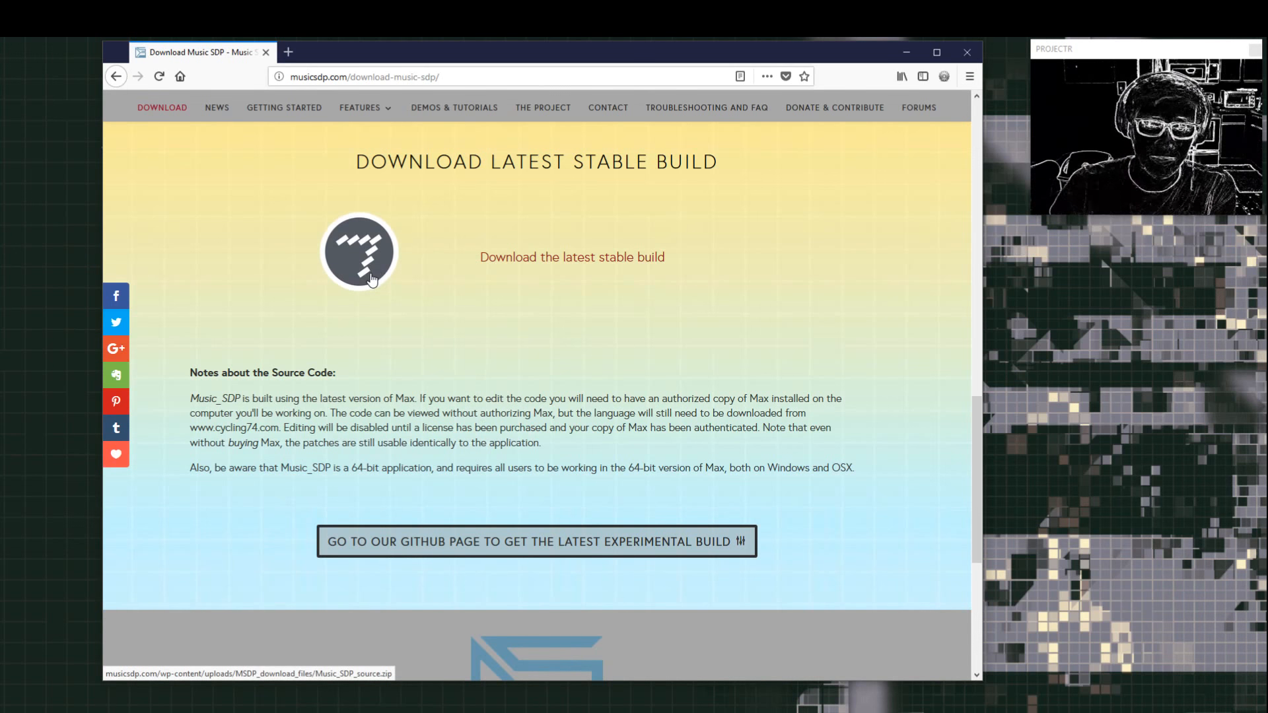
{"action": "scroll", "coordinate": [496, 328], "scroll_direction": "up", "scroll_amount": 8}
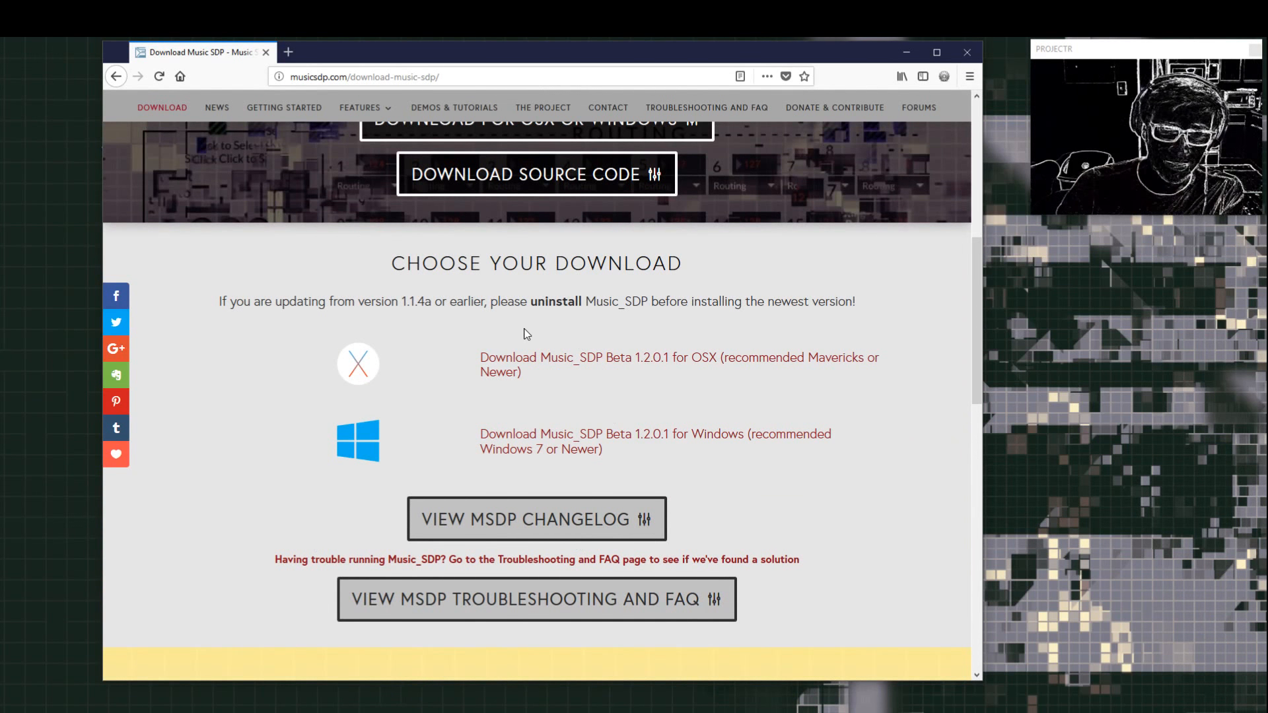
{"action": "scroll", "coordinate": [526, 334], "scroll_direction": "down", "scroll_amount": 9}
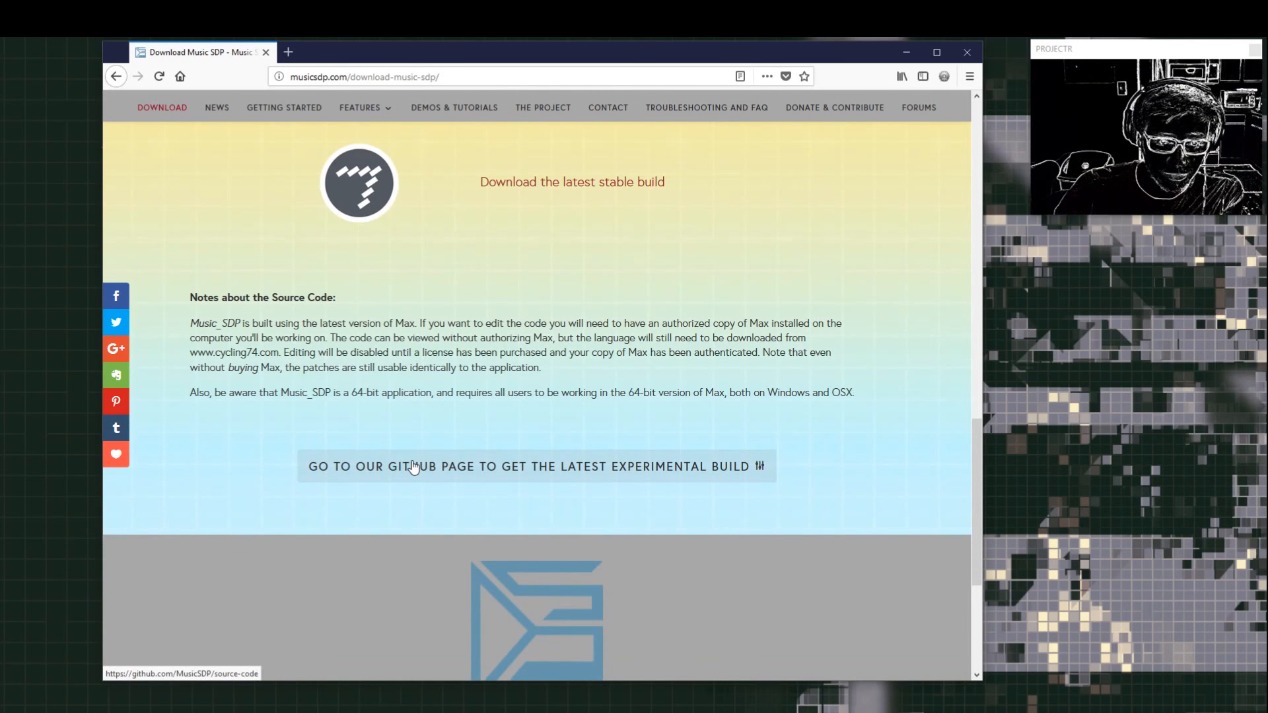
{"action": "left_click", "coordinate": [414, 468]}
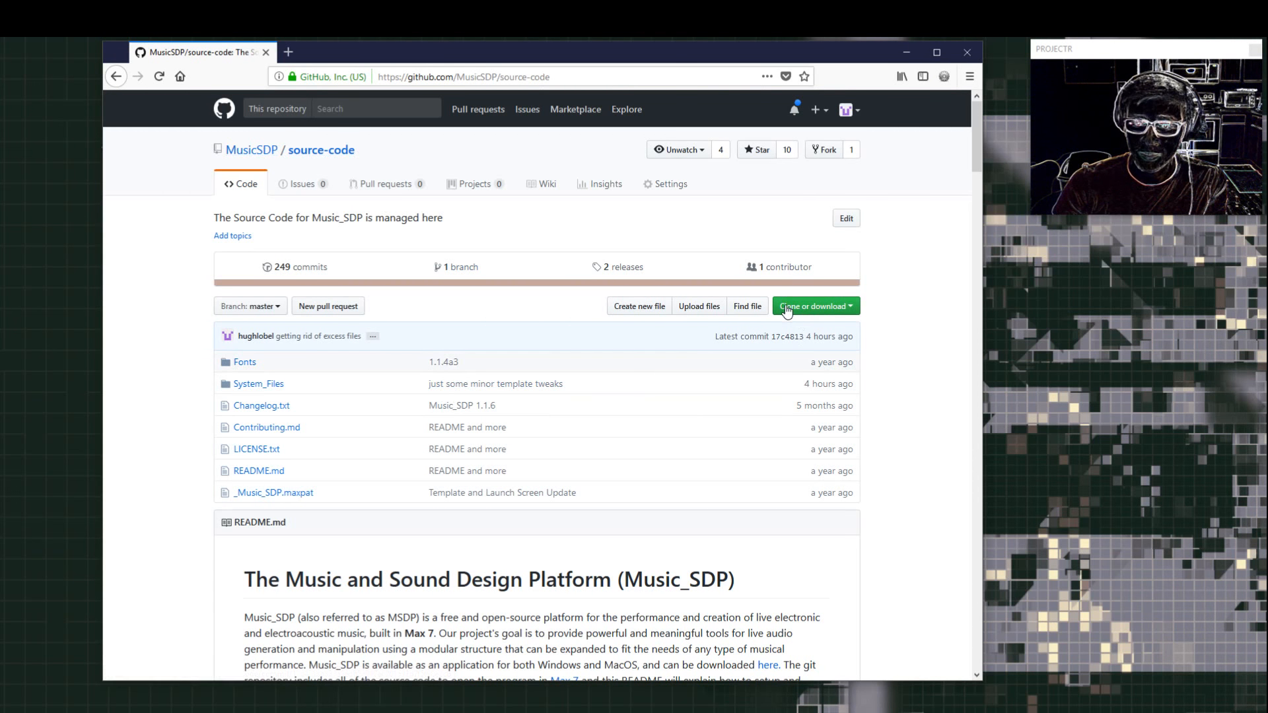
Step: View the clone and download options of the MusicSDP/source-code repository, then minimize the browser
{"action": "left_click", "coordinate": [814, 309]}
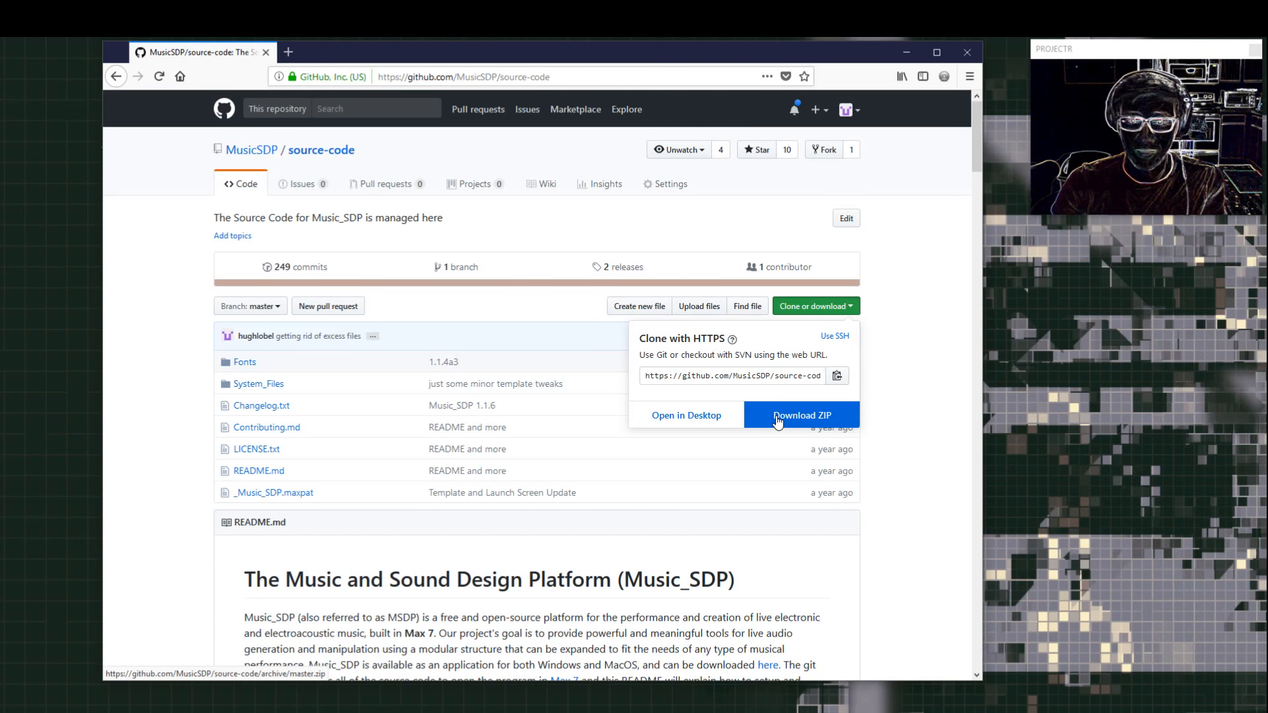
{"action": "left_click", "coordinate": [909, 409]}
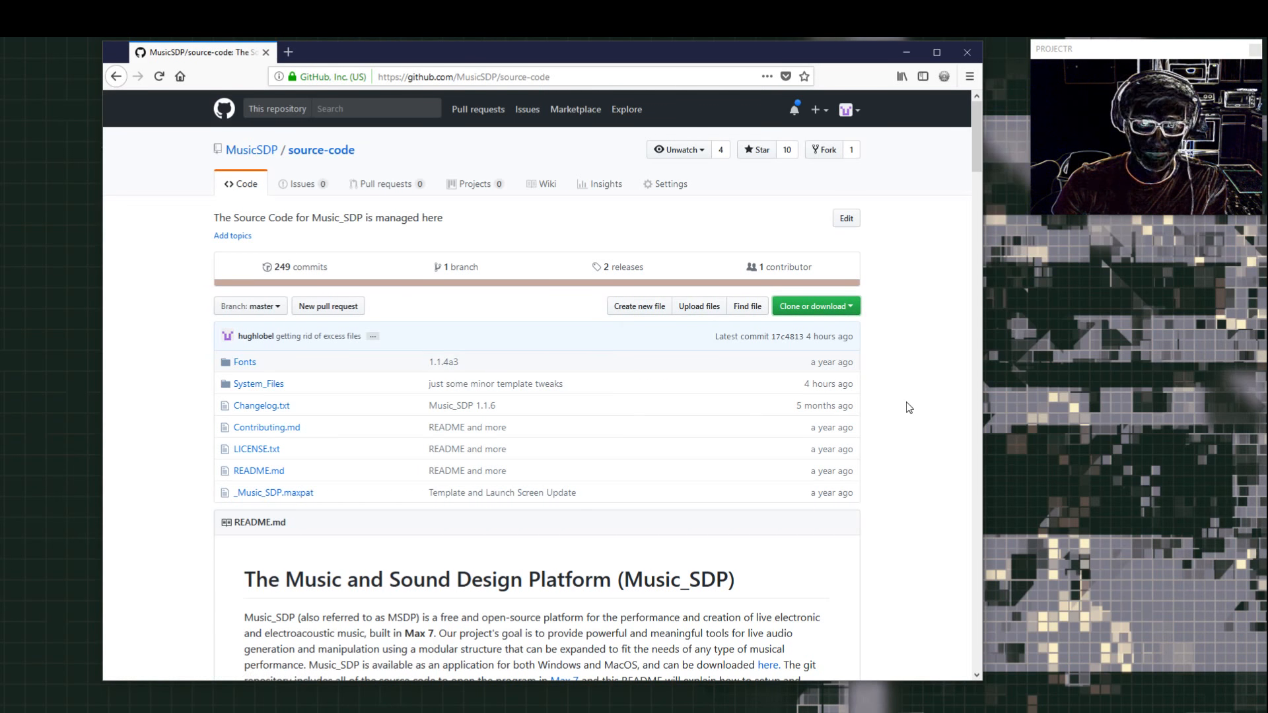
{"action": "left_click", "coordinate": [915, 52]}
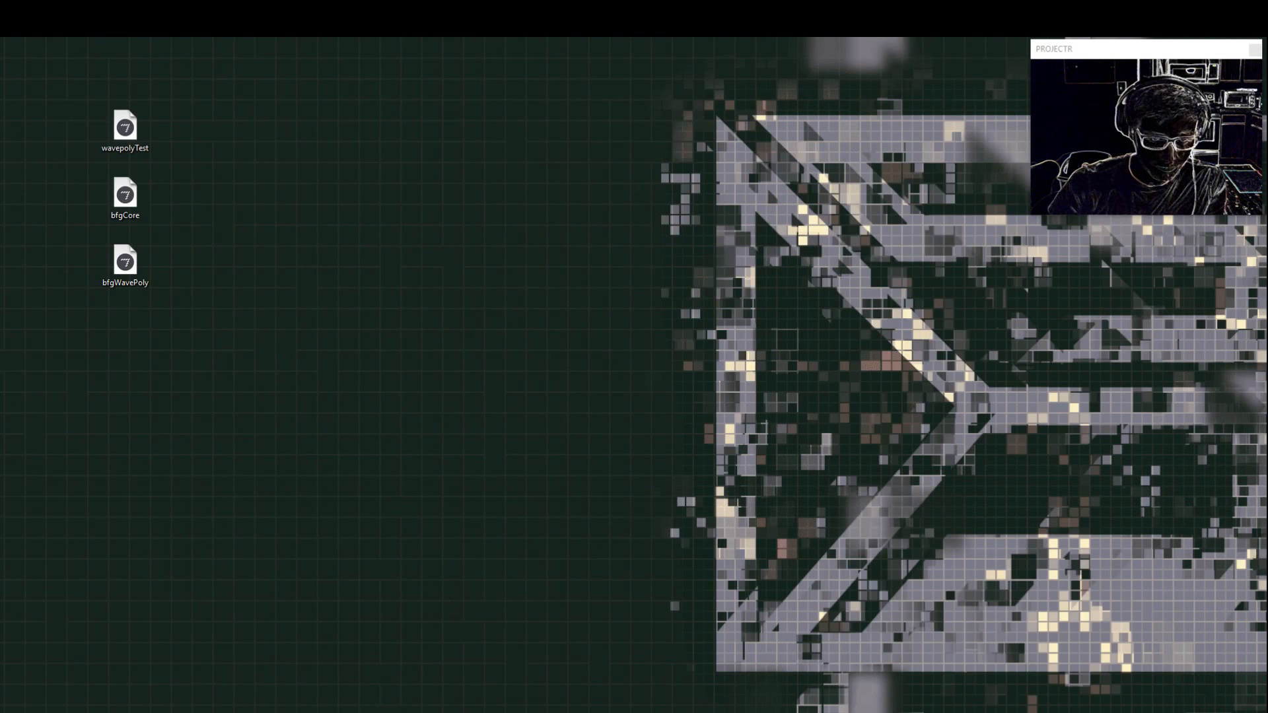
Step: Switch to File Explorer and open the source-code folder inside the Github folder
{"action": "left_click", "coordinate": [374, 712]}
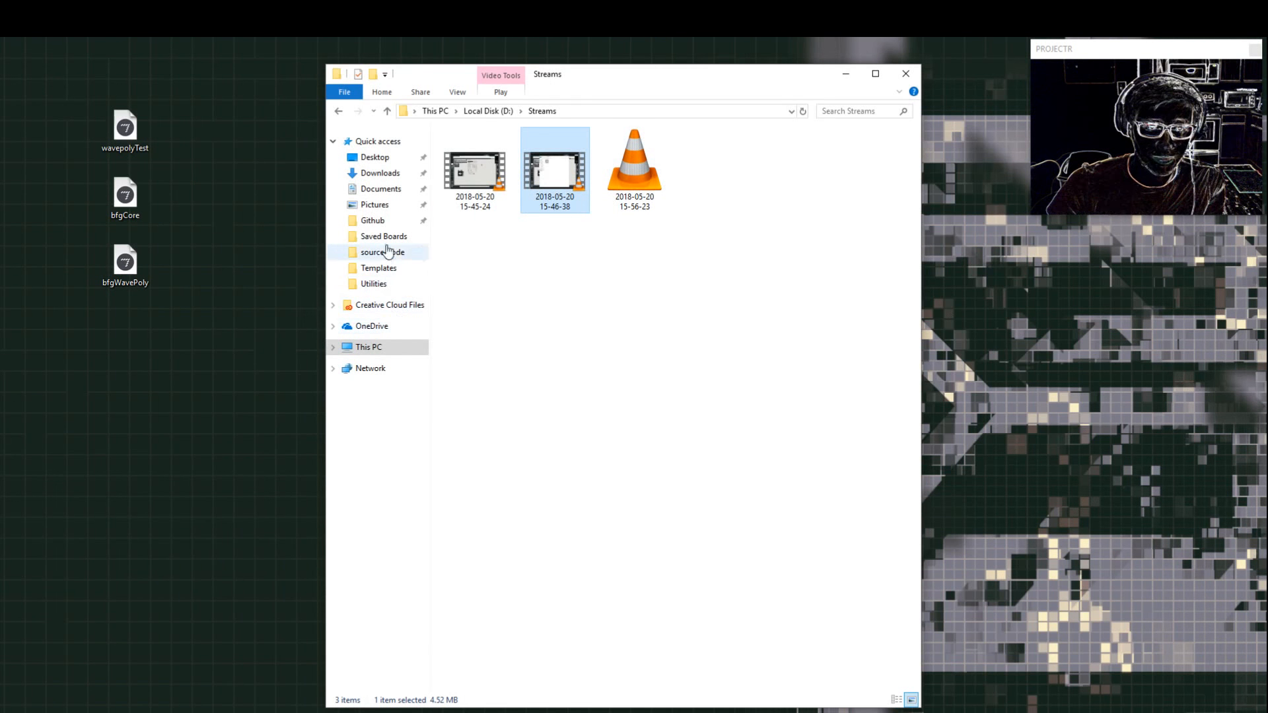
{"action": "left_click", "coordinate": [388, 222]}
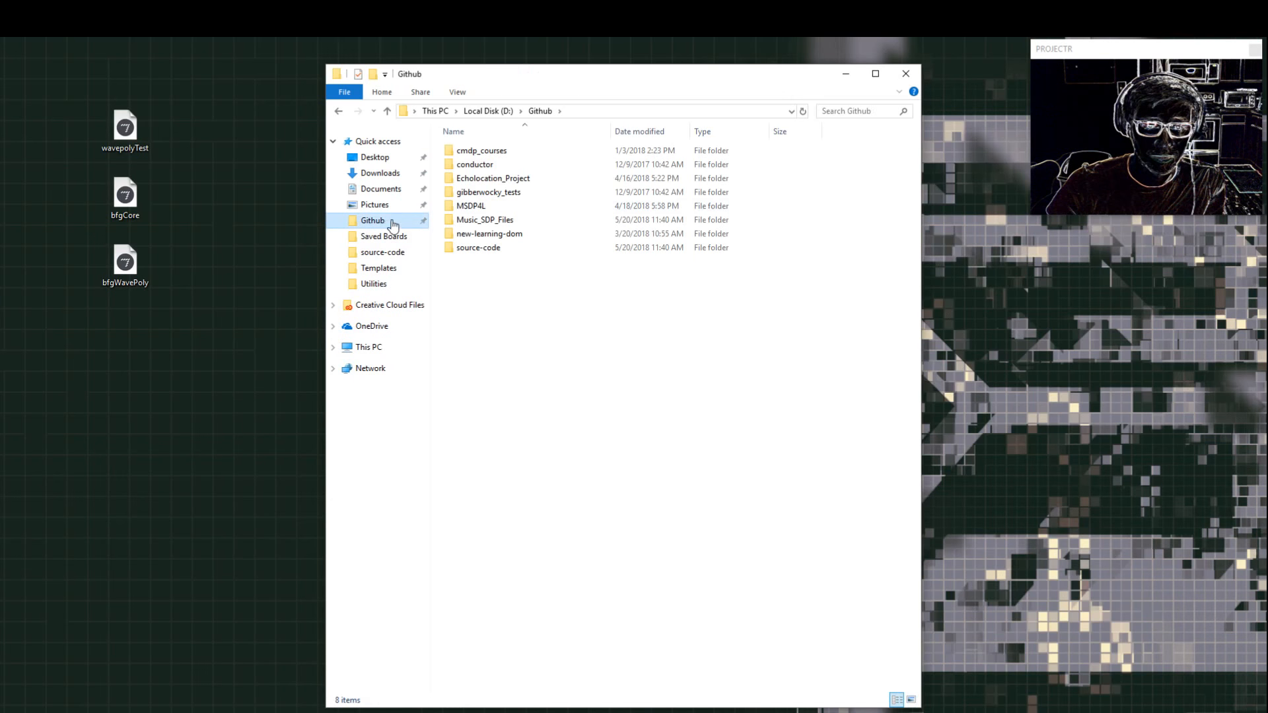
{"action": "double_click", "coordinate": [491, 249]}
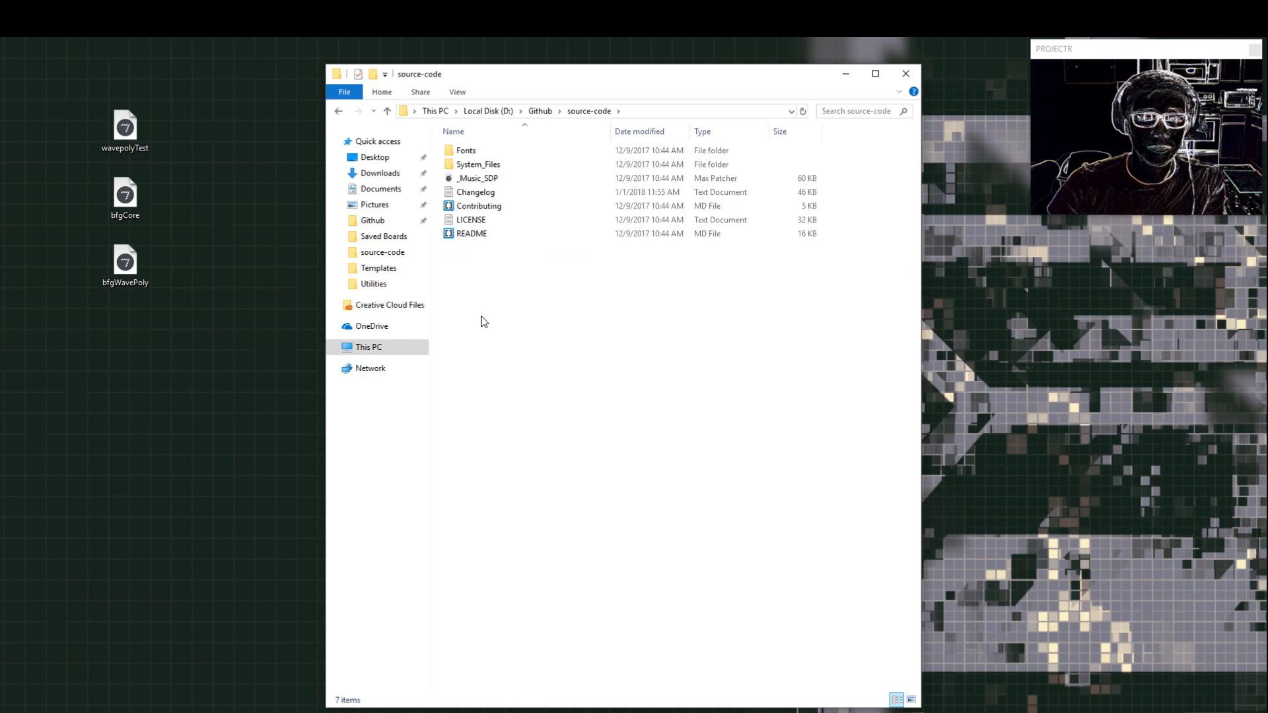
Step: Look over the source-code folder's contents: System_Files, Changelog, LICENSE, README and the _Music_SDP patch
{"action": "left_click", "coordinate": [479, 165]}
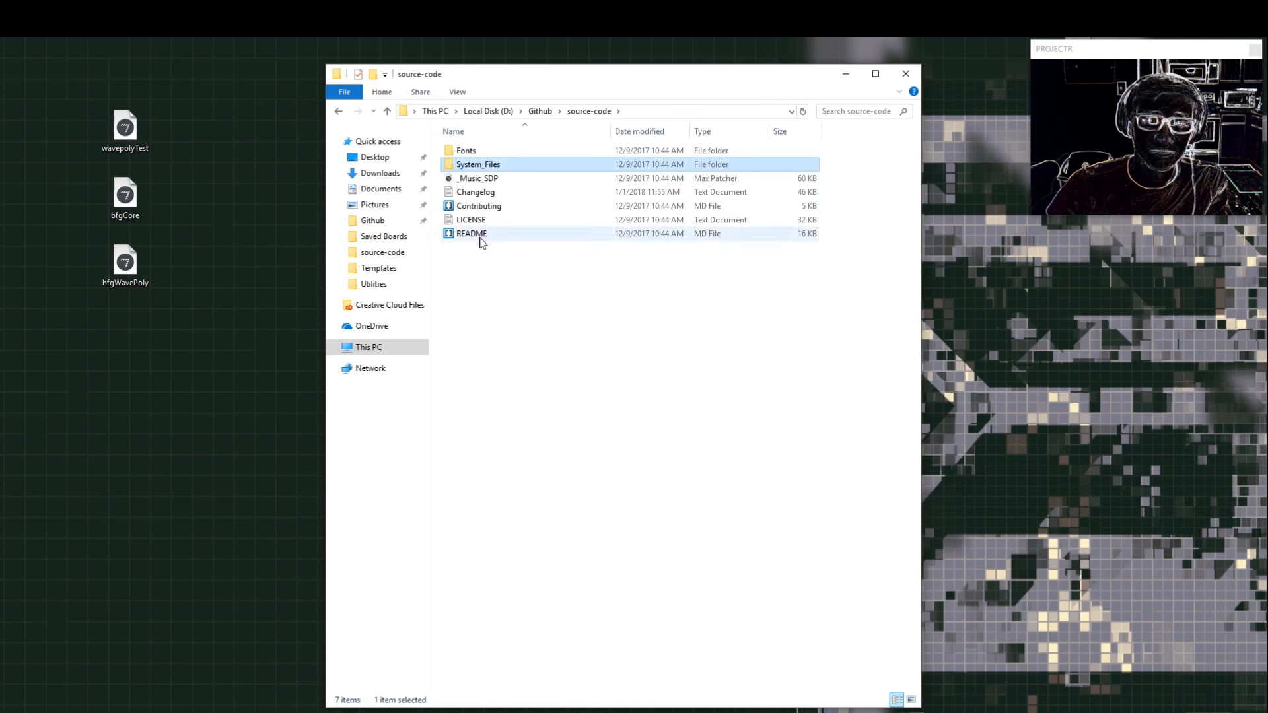
{"action": "left_click", "coordinate": [476, 192]}
{"action": "left_click", "coordinate": [481, 222]}
{"action": "left_click", "coordinate": [483, 235]}
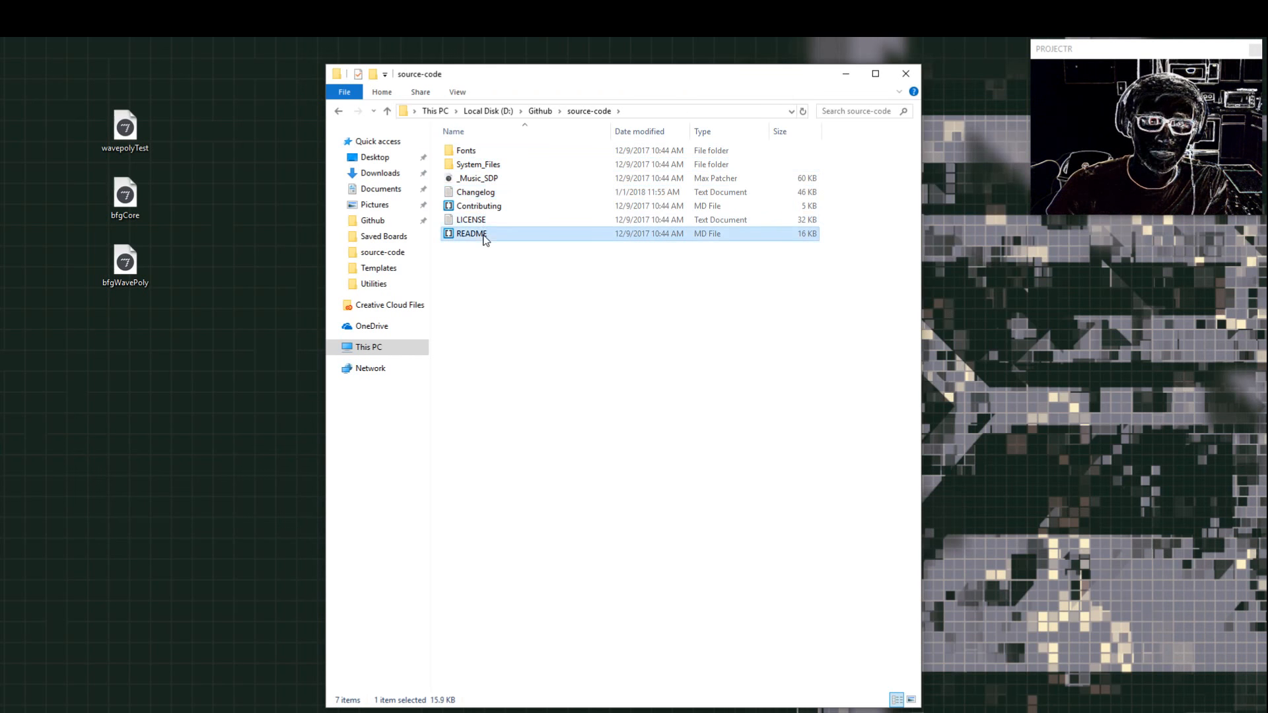
{"action": "left_click", "coordinate": [489, 179]}
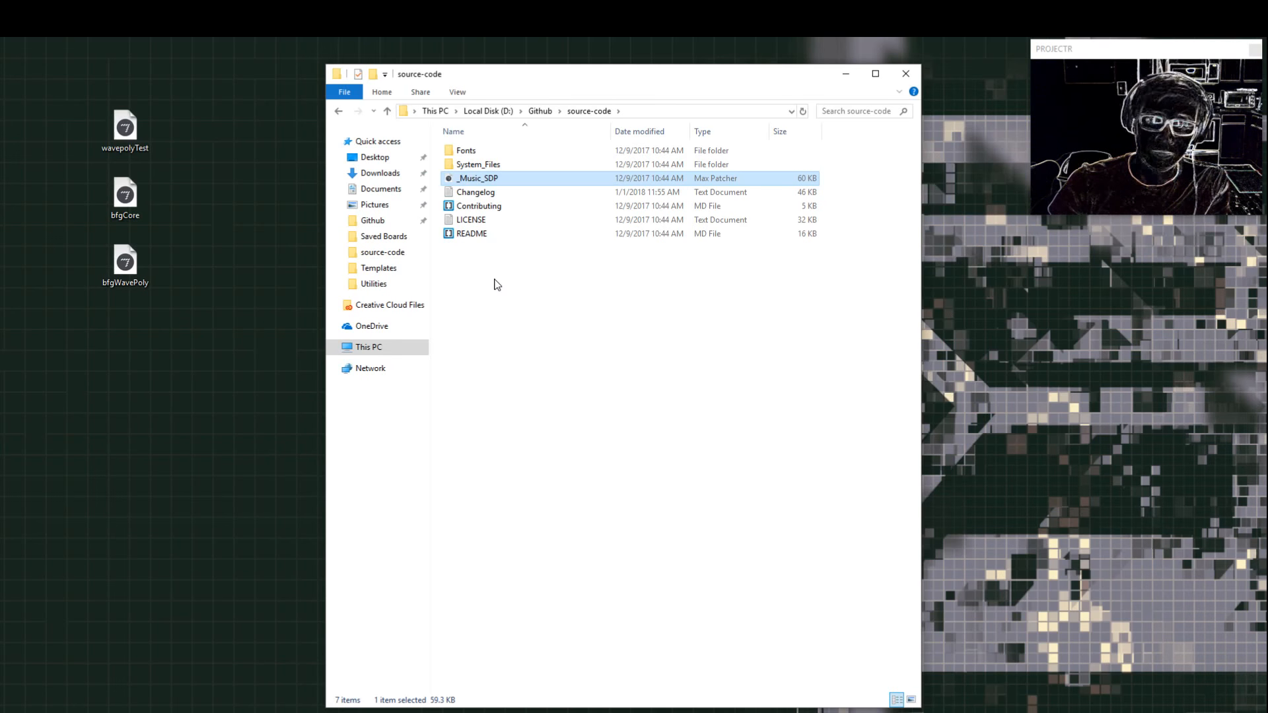
Step: Open the Fonts folder, select all the Lato and RobotoMono font files, and return to the source-code folder
{"action": "left_click", "coordinate": [484, 155]}
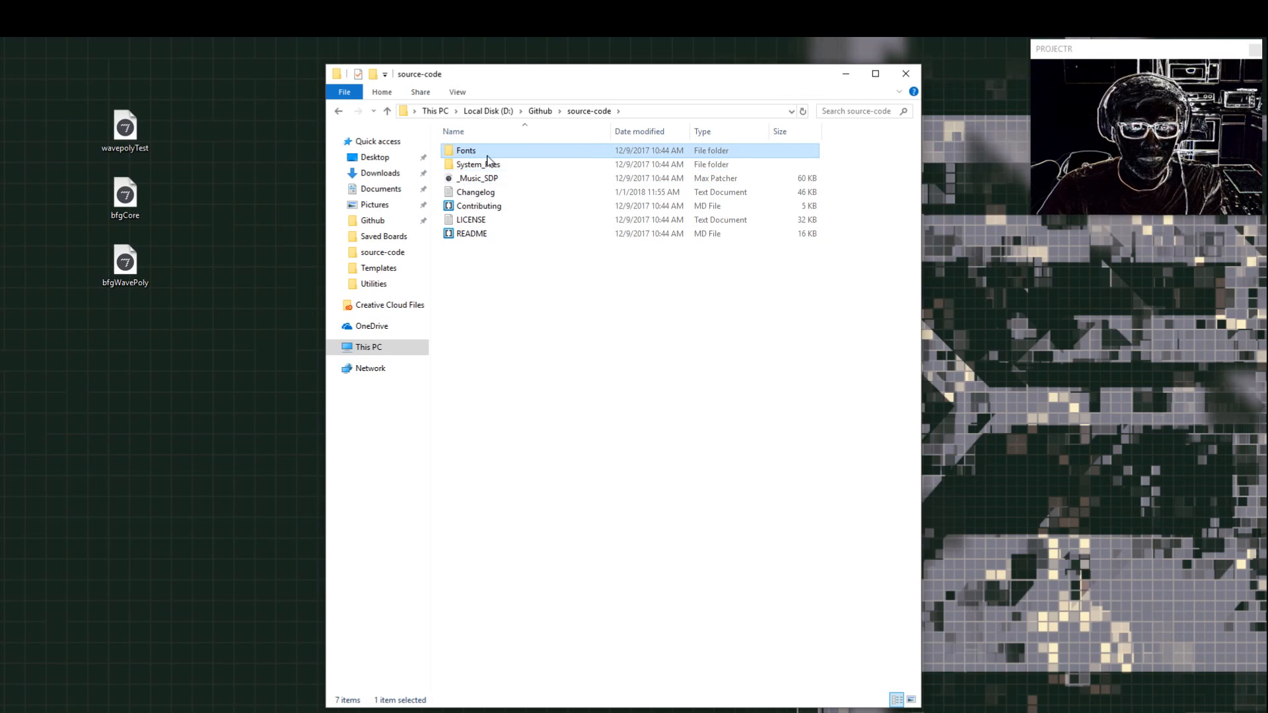
{"action": "double_click", "coordinate": [484, 151]}
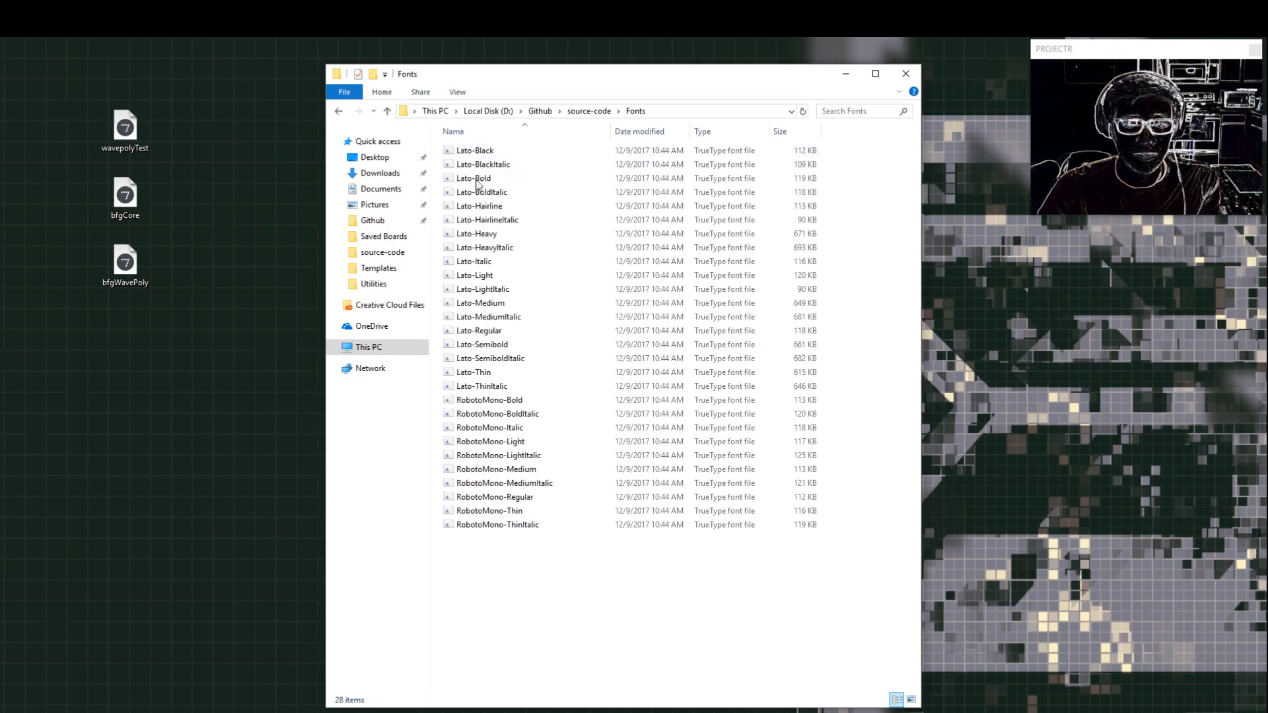
{"action": "left_click_drag", "start_coordinate": [521, 616], "coordinate": [499, 155]}
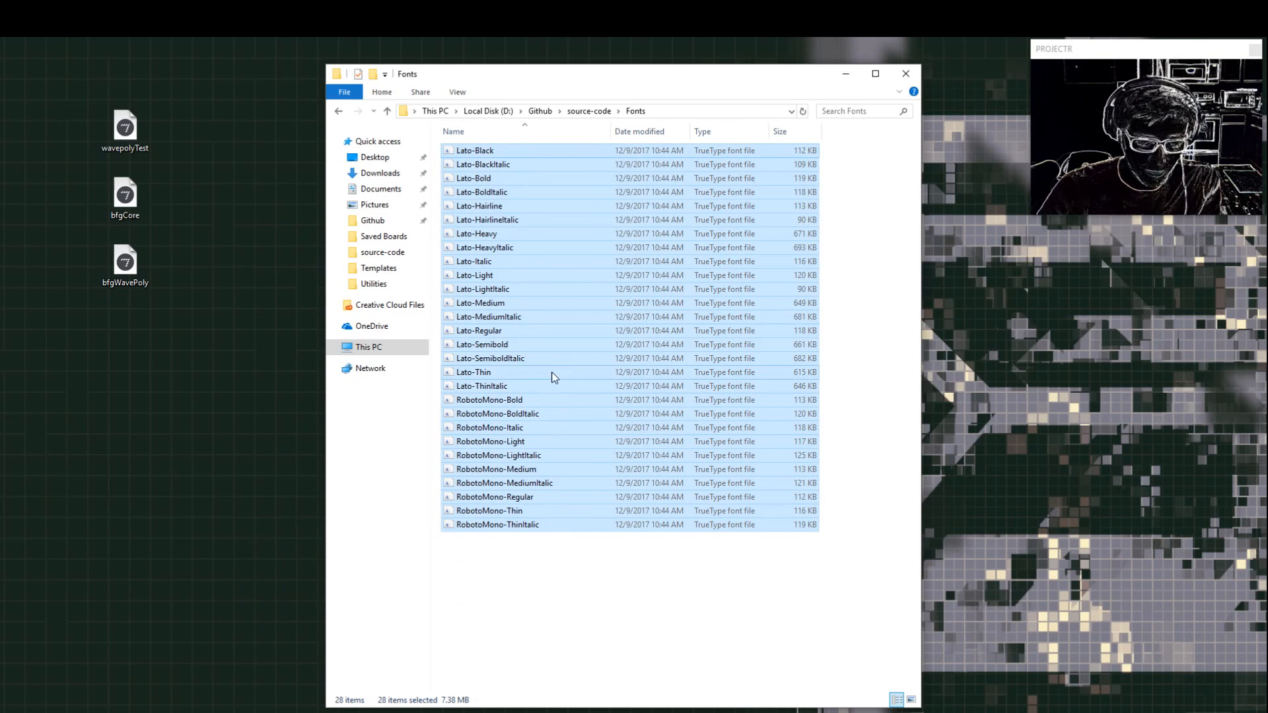
{"action": "left_click", "coordinate": [588, 111]}
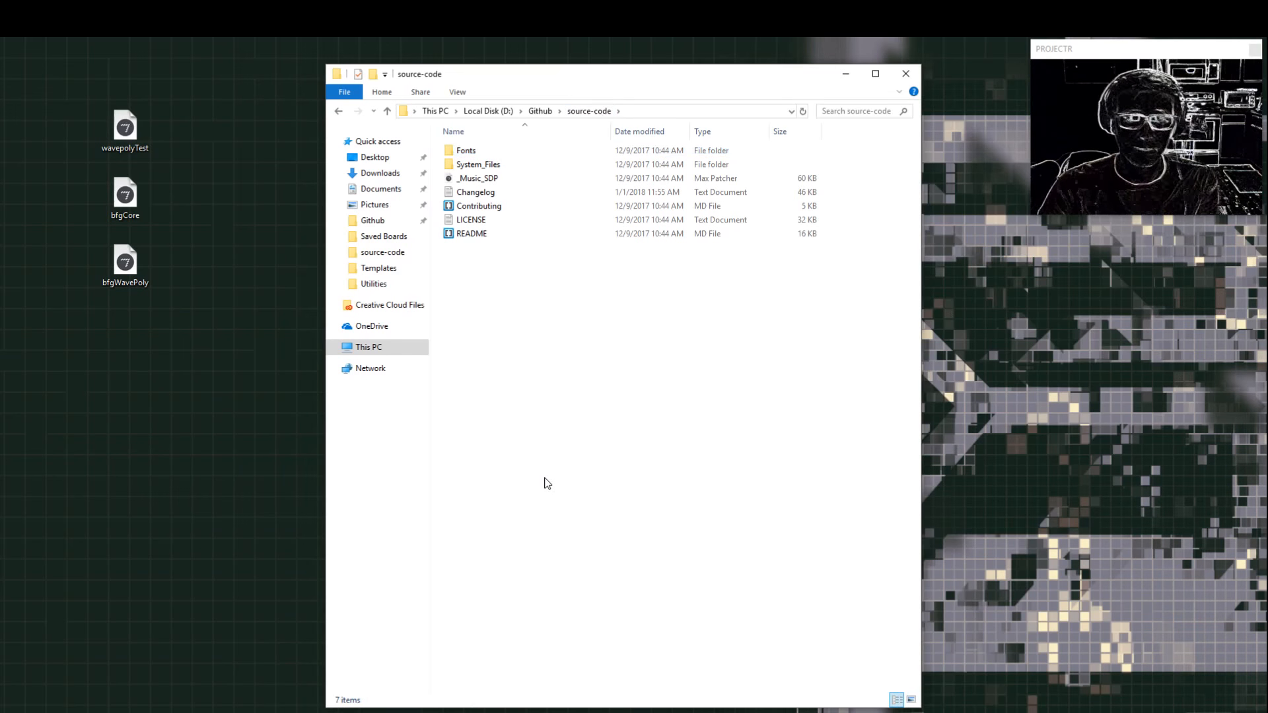
Step: Open the _Music_SDP patch in Max and place its launcher window beside the File Explorer window
{"action": "double_click", "coordinate": [485, 179]}
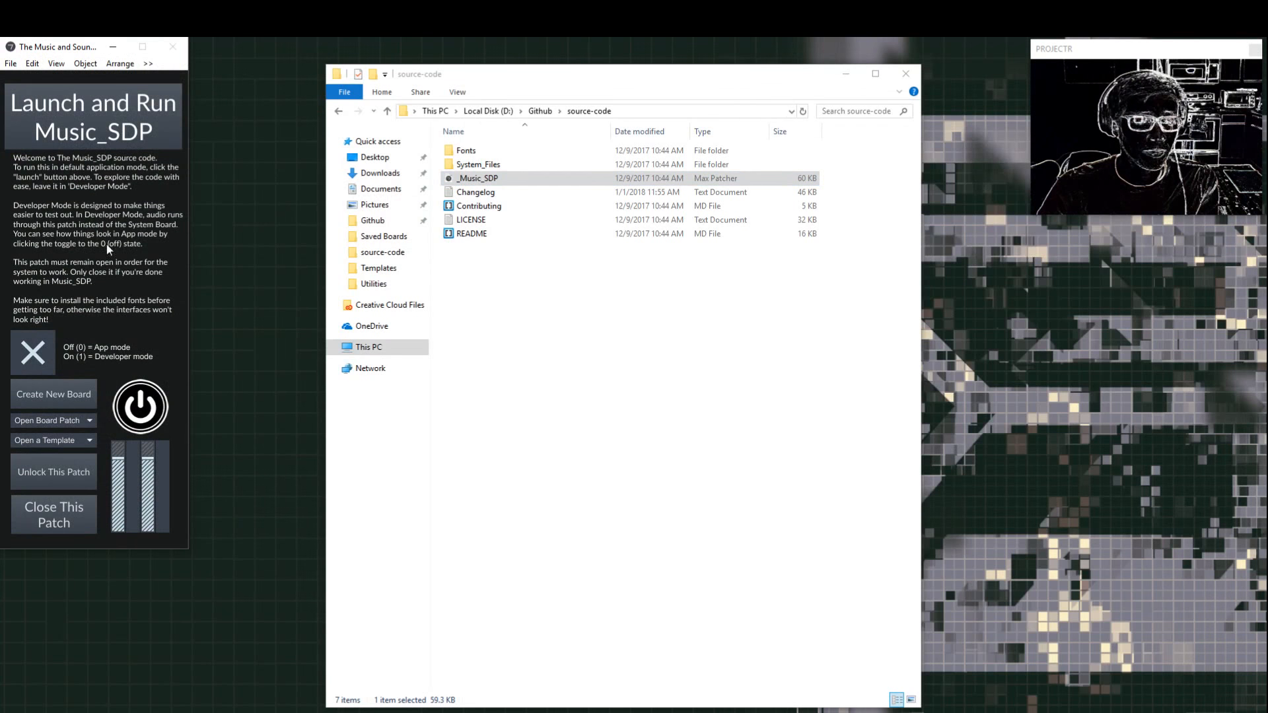
{"action": "left_click_drag", "start_coordinate": [77, 52], "coordinate": [123, 92]}
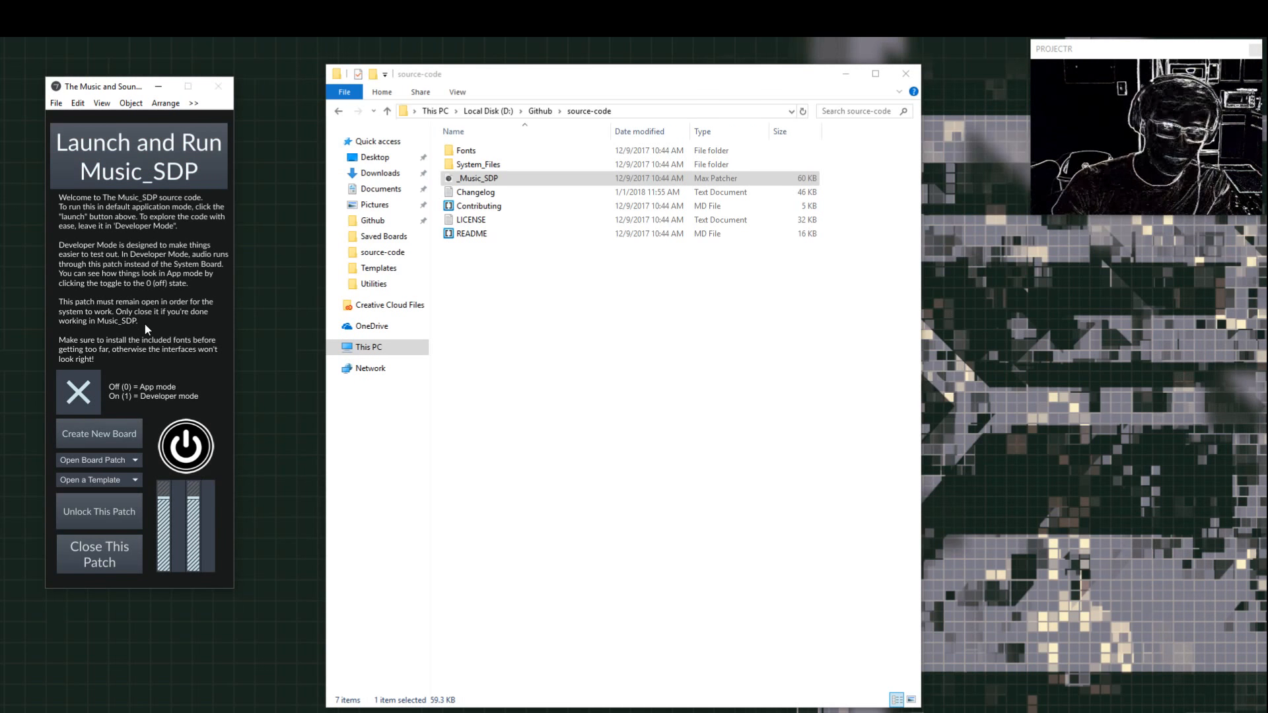
{"action": "left_click_drag", "start_coordinate": [136, 86], "coordinate": [165, 86]}
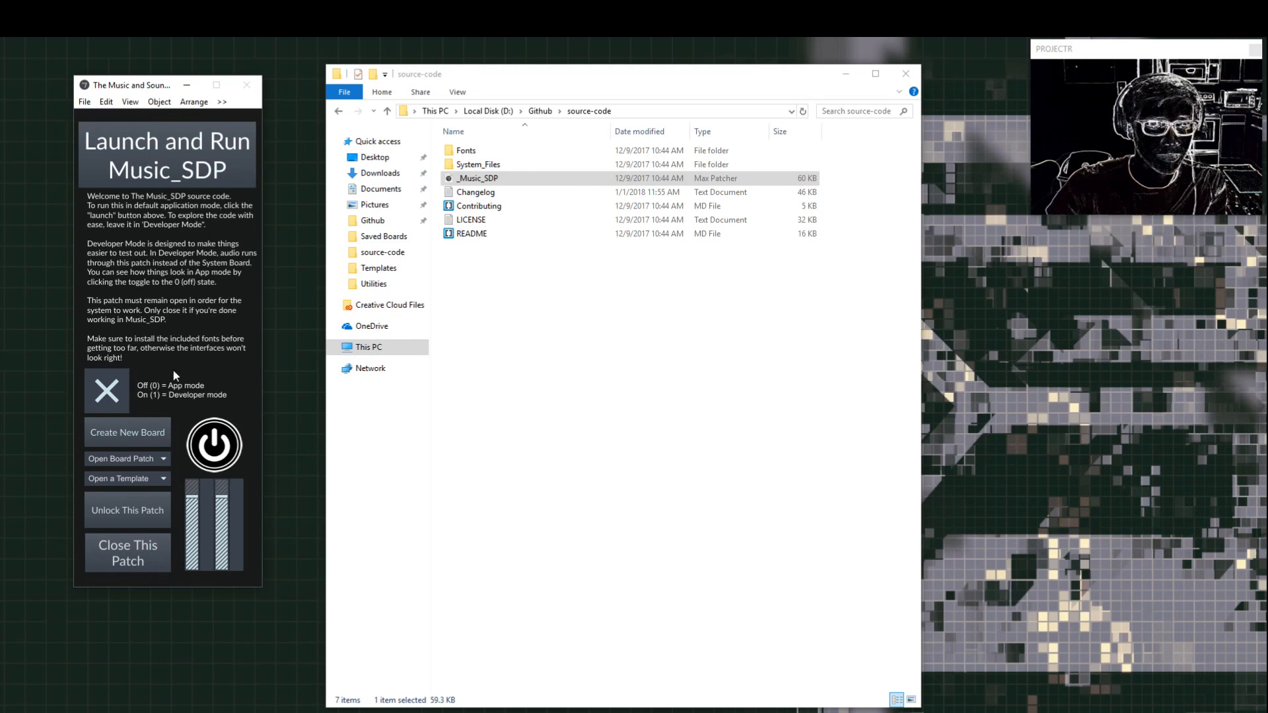
Step: Create a new board from the Music_SDP launcher, move the Pedal Board window over the file list, and return to File Explorer
{"action": "left_click", "coordinate": [129, 431]}
{"action": "left_click_drag", "start_coordinate": [130, 52], "coordinate": [460, 139]}
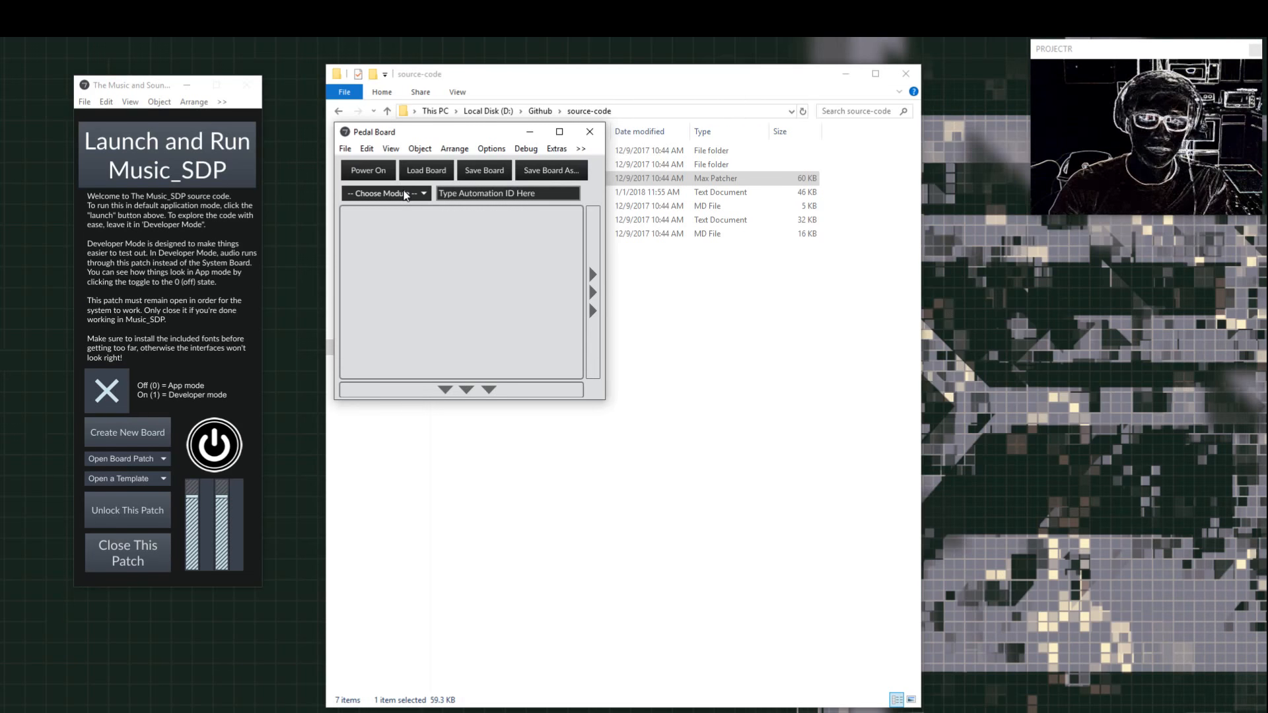
{"action": "left_click", "coordinate": [665, 397]}
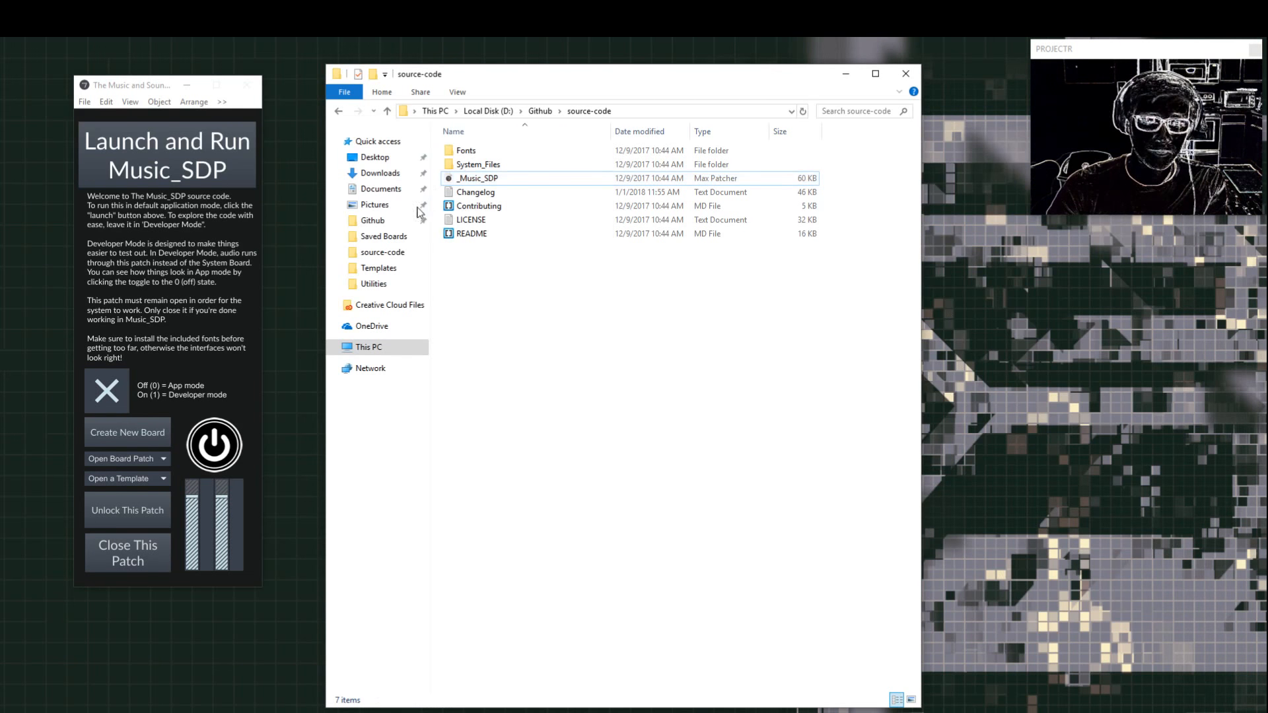
Step: Open the Audio Files folder of the Default Project in the Music_SDP folder under Documents
{"action": "left_click", "coordinate": [380, 189]}
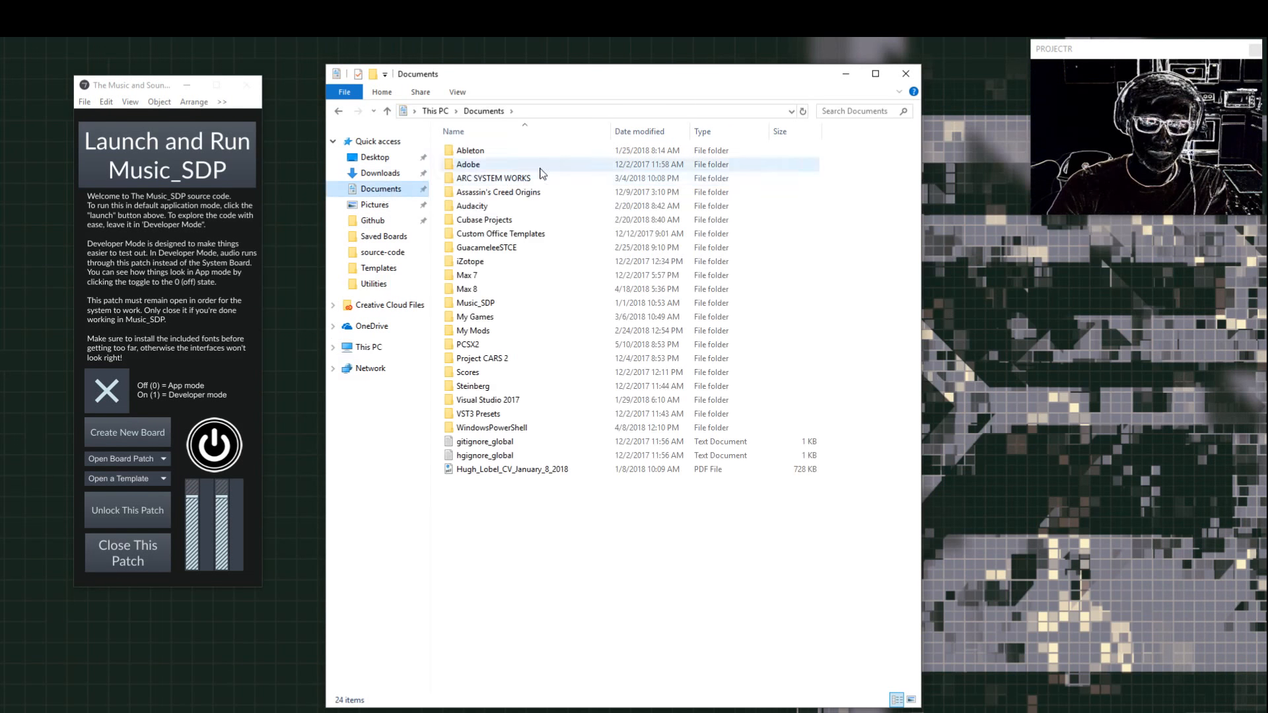
{"action": "left_click", "coordinate": [476, 304]}
{"action": "double_click", "coordinate": [476, 303]}
{"action": "left_click", "coordinate": [489, 193]}
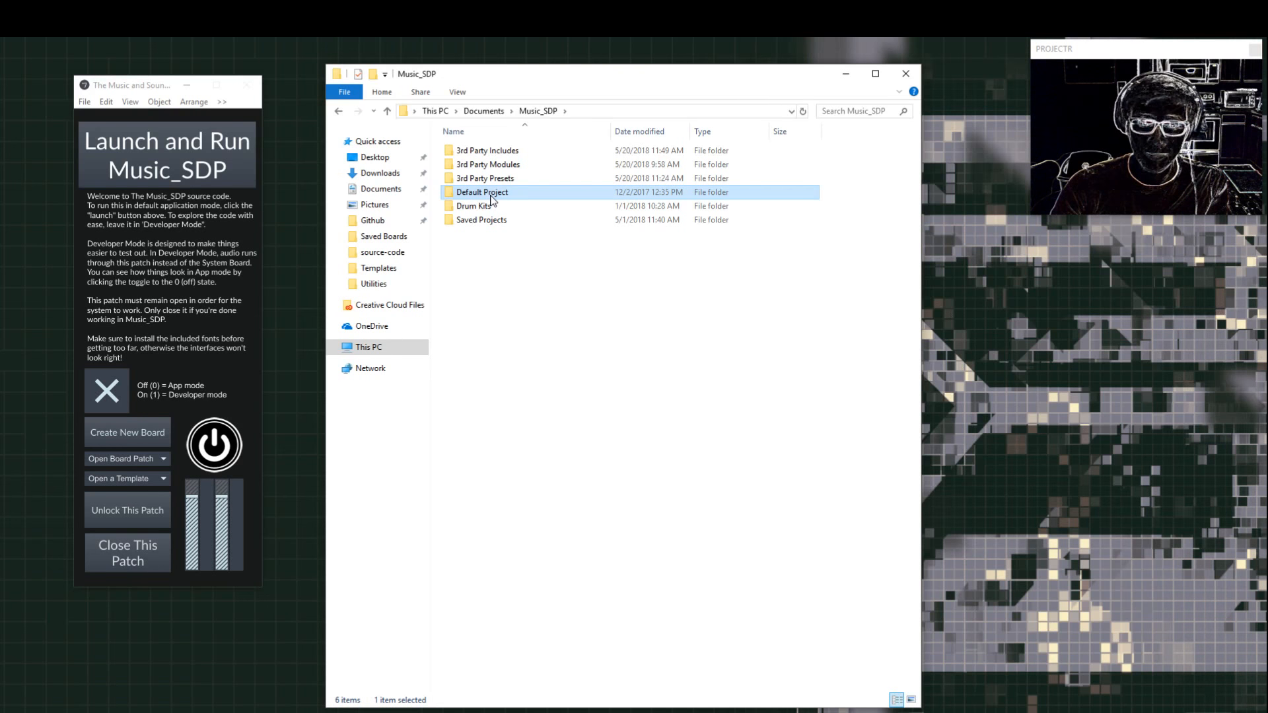
{"action": "double_click", "coordinate": [490, 195]}
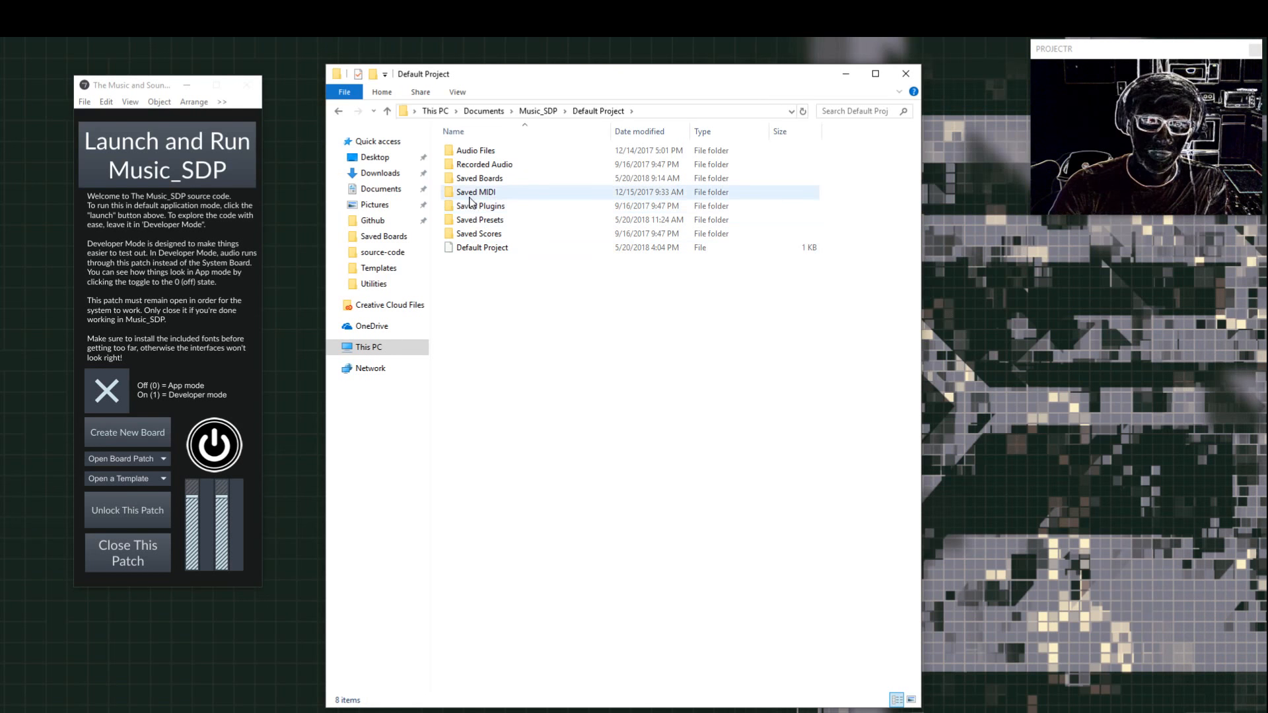
{"action": "double_click", "coordinate": [479, 152]}
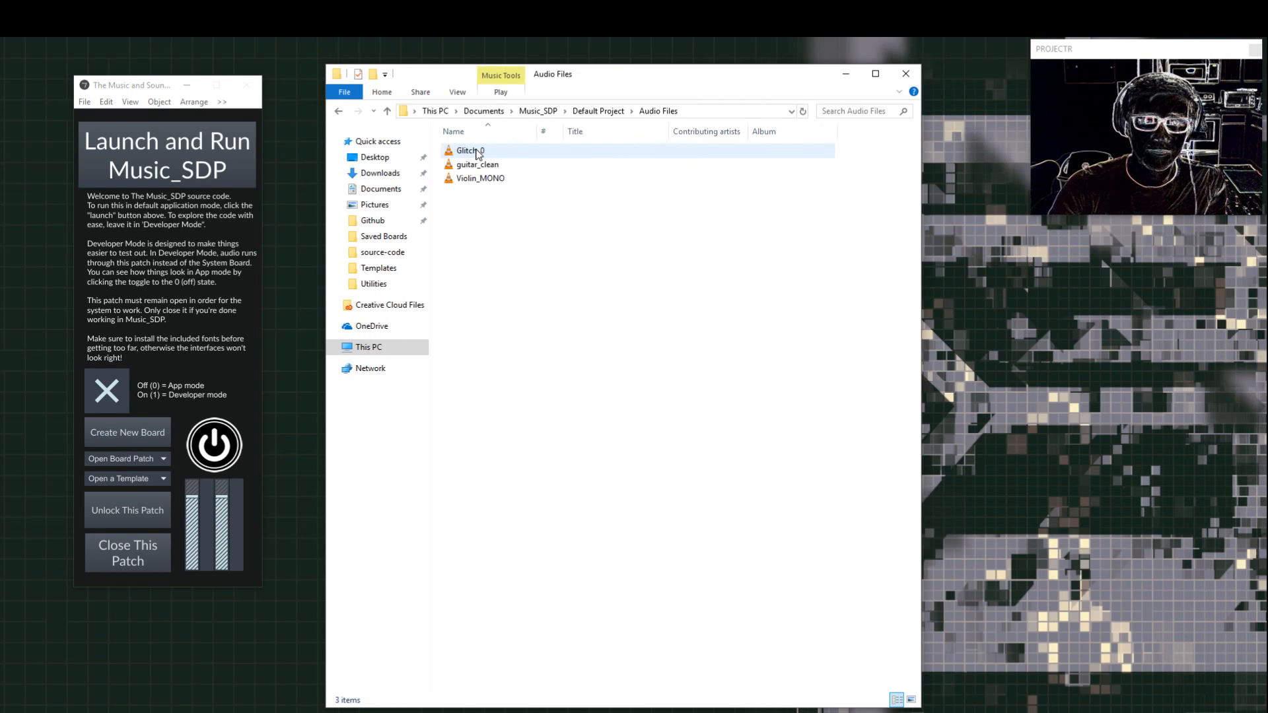
Step: Look through the board files in the Default Project's Saved Boards folder and return to the Default Project folder
{"action": "left_click", "coordinate": [598, 110]}
{"action": "double_click", "coordinate": [514, 180]}
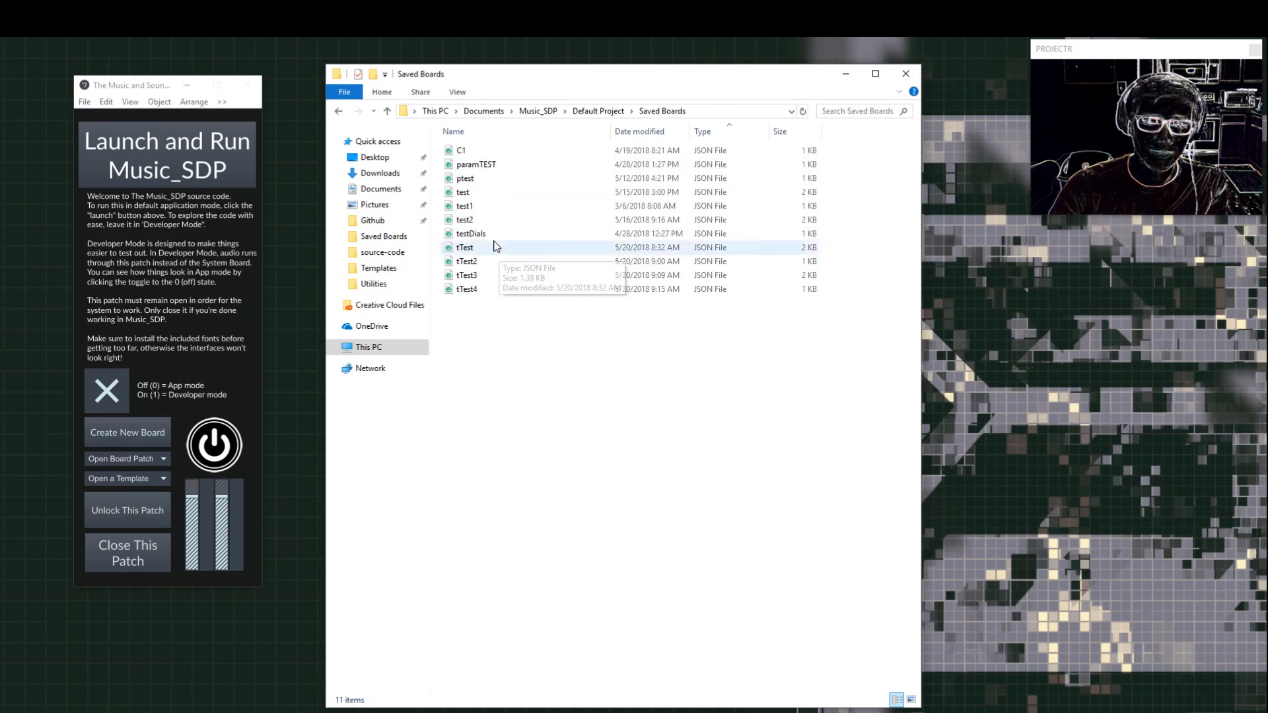
{"action": "left_click", "coordinate": [493, 164]}
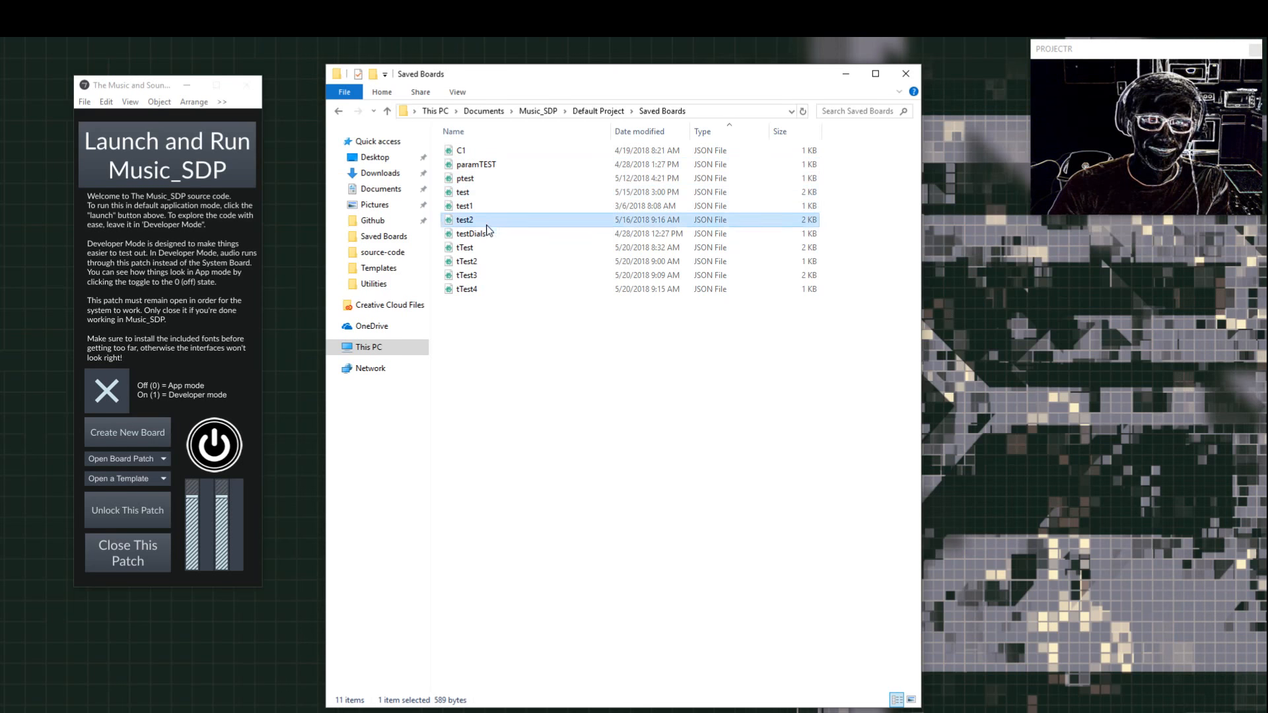
{"action": "left_click", "coordinate": [484, 249]}
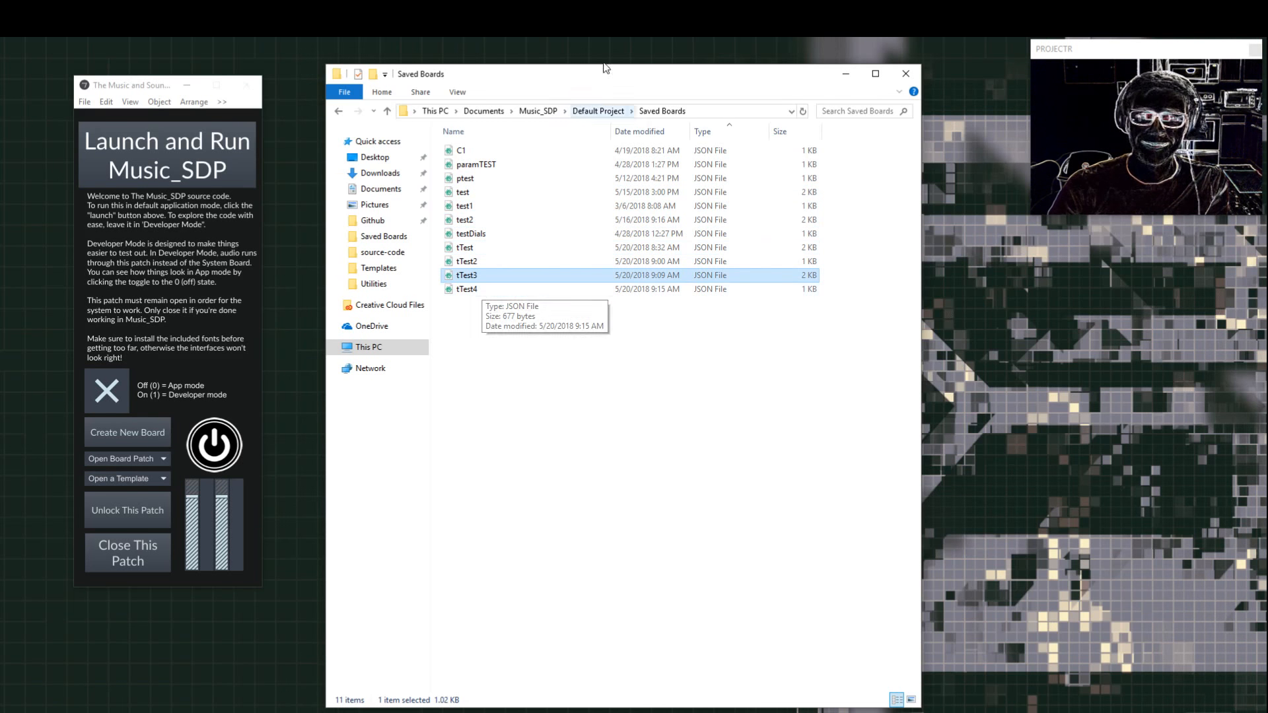
{"action": "left_click", "coordinate": [598, 111]}
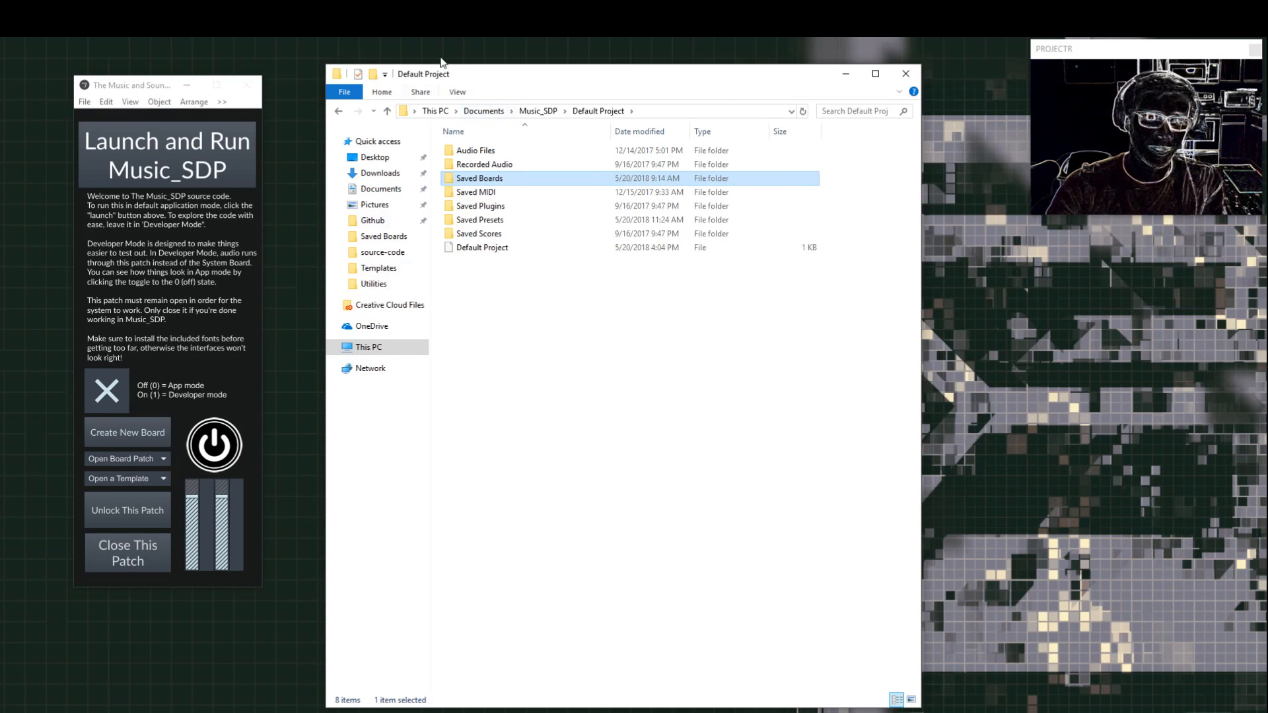
Step: Move the File Explorer window clear of the Pedal Board and load the Audio File Player module into the board
{"action": "left_click_drag", "start_coordinate": [591, 83], "coordinate": [778, 104]}
{"action": "left_click", "coordinate": [396, 195]}
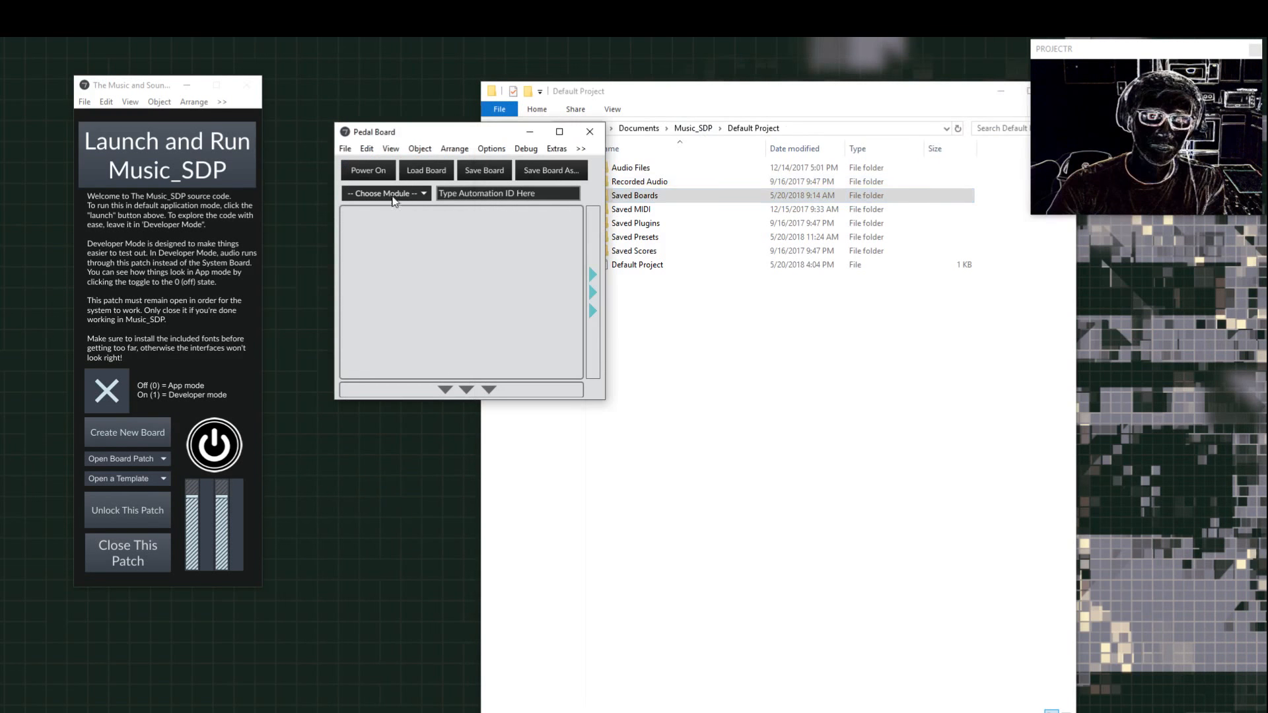
{"action": "left_click", "coordinate": [403, 190]}
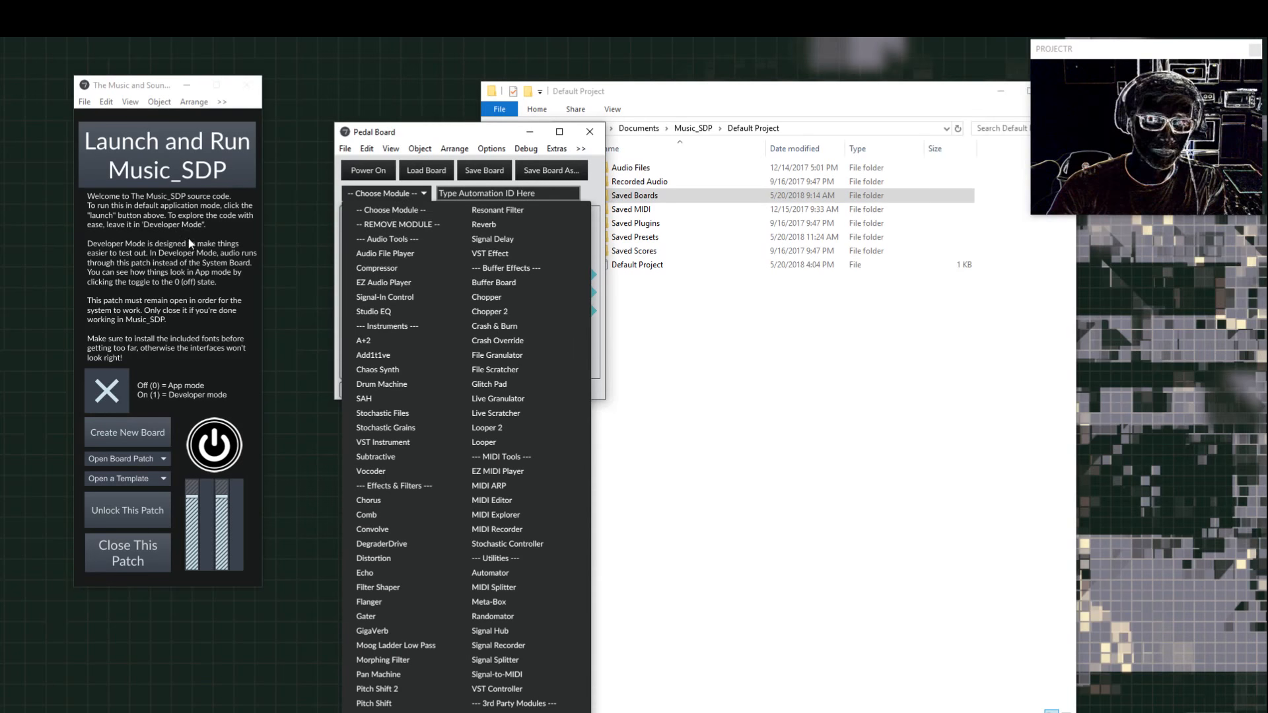
{"action": "left_click", "coordinate": [385, 254]}
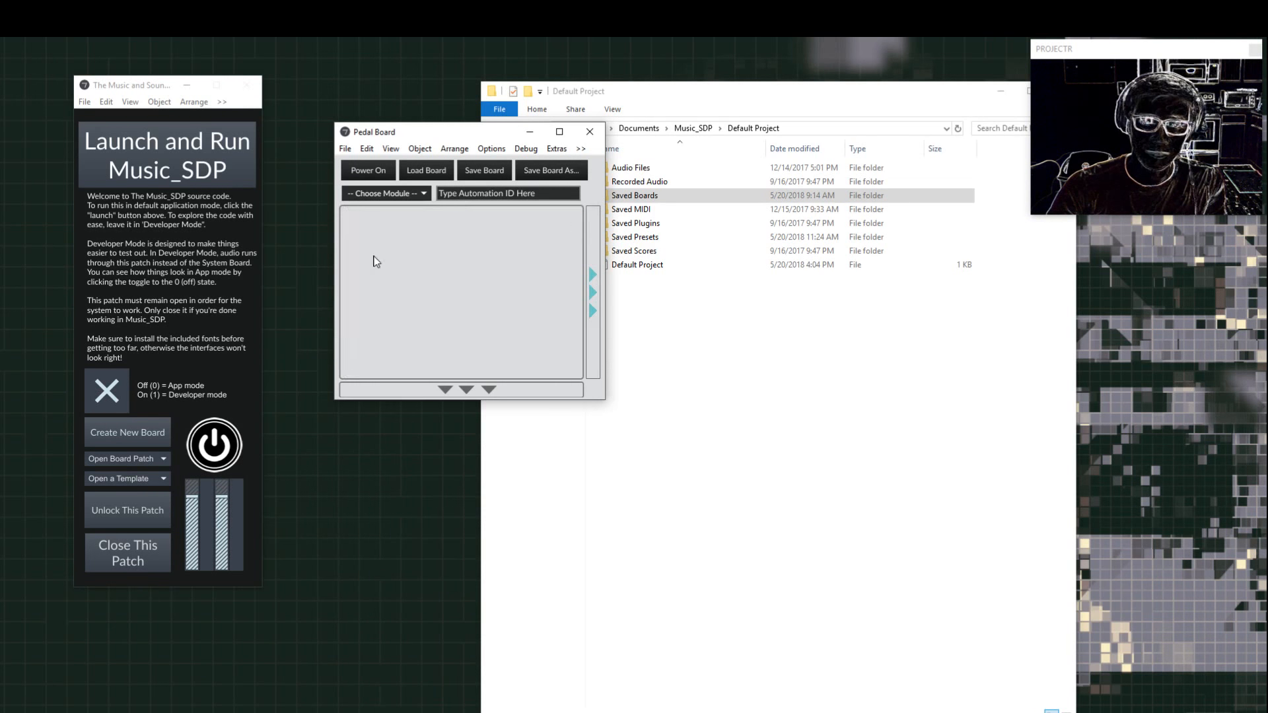
Step: Load the project audio file Glitch_0.aiff into the Audio File Player and select a loop region in its waveform
{"action": "left_click", "coordinate": [394, 228]}
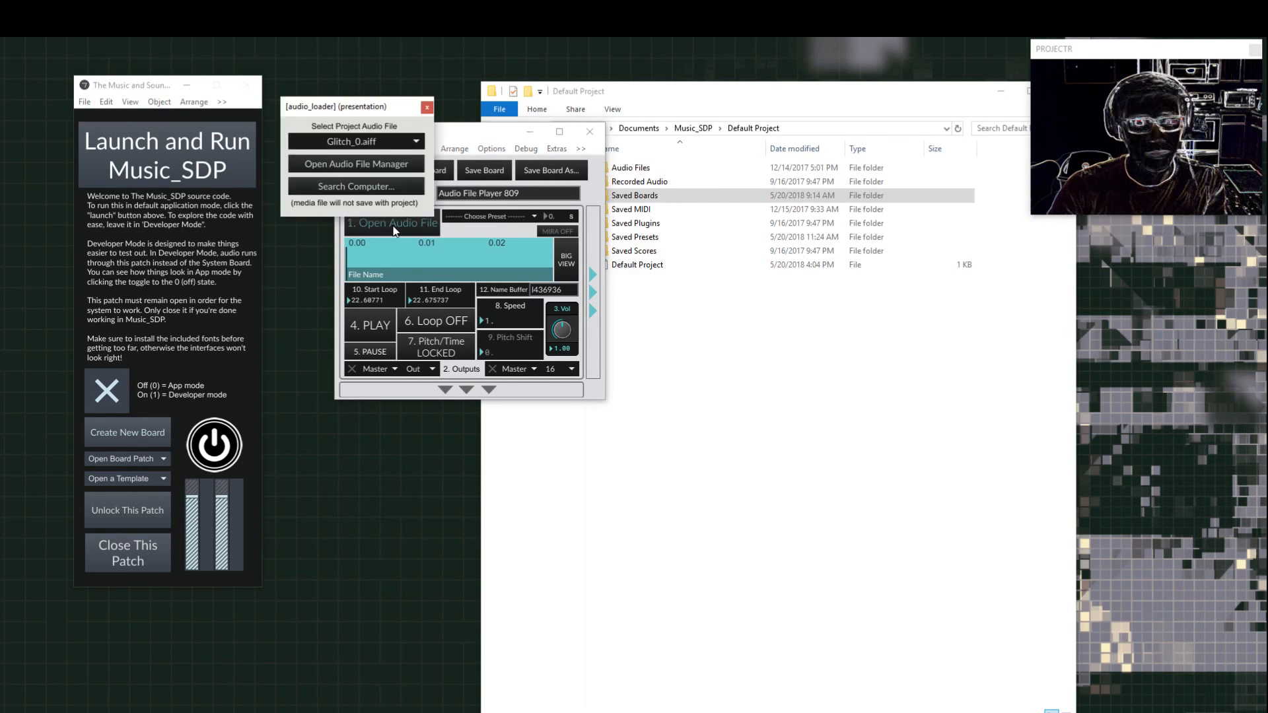
{"action": "left_click", "coordinate": [363, 143]}
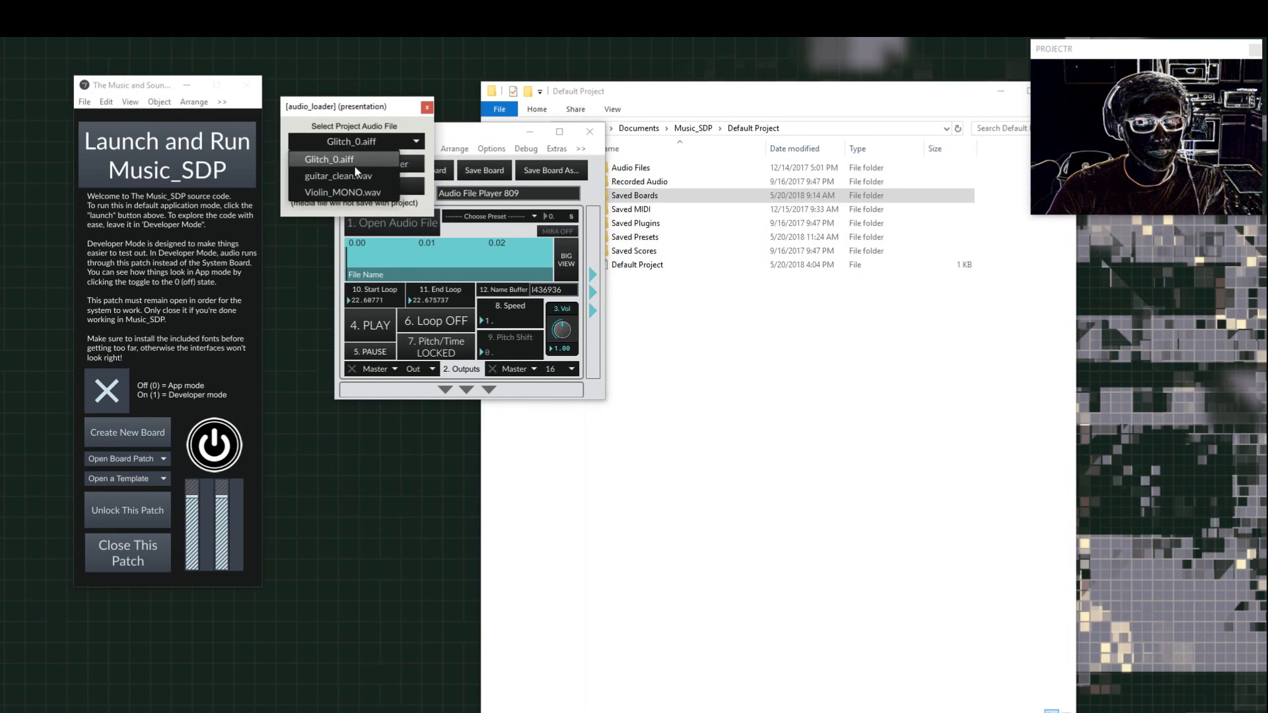
{"action": "left_click", "coordinate": [330, 159]}
{"action": "left_click_drag", "start_coordinate": [381, 260], "coordinate": [471, 259]}
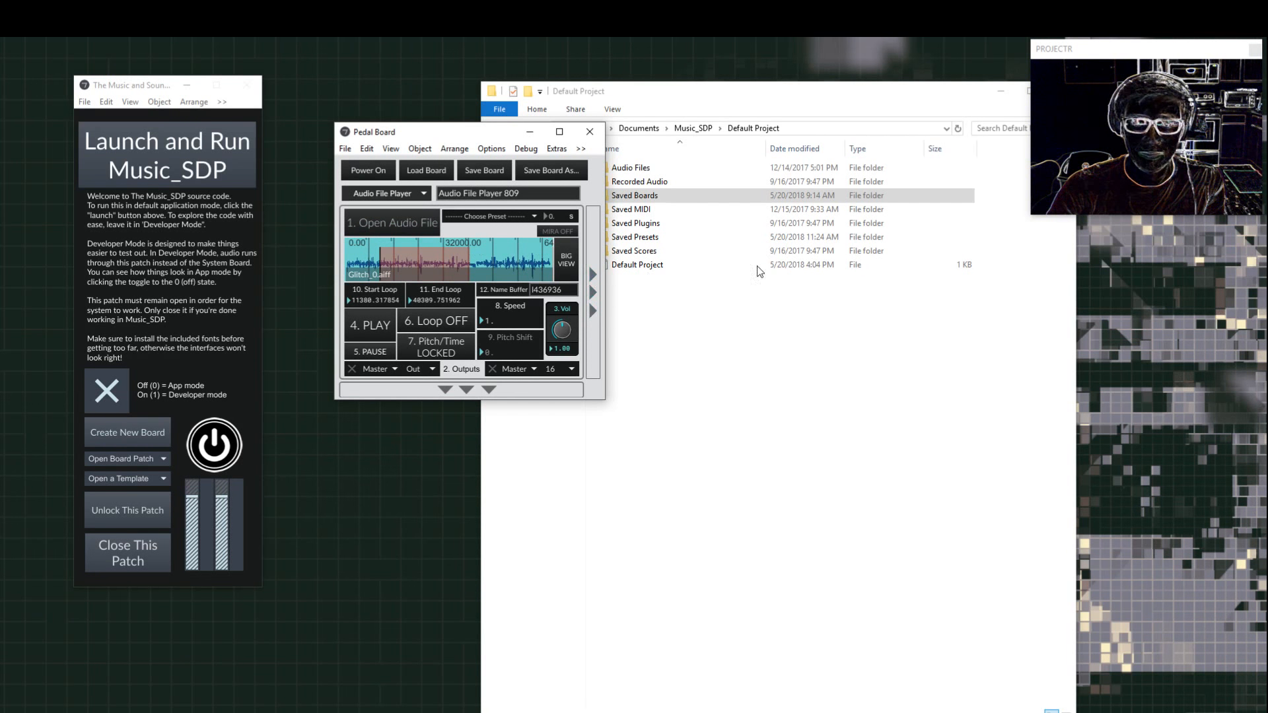
{"action": "left_click", "coordinate": [388, 322]}
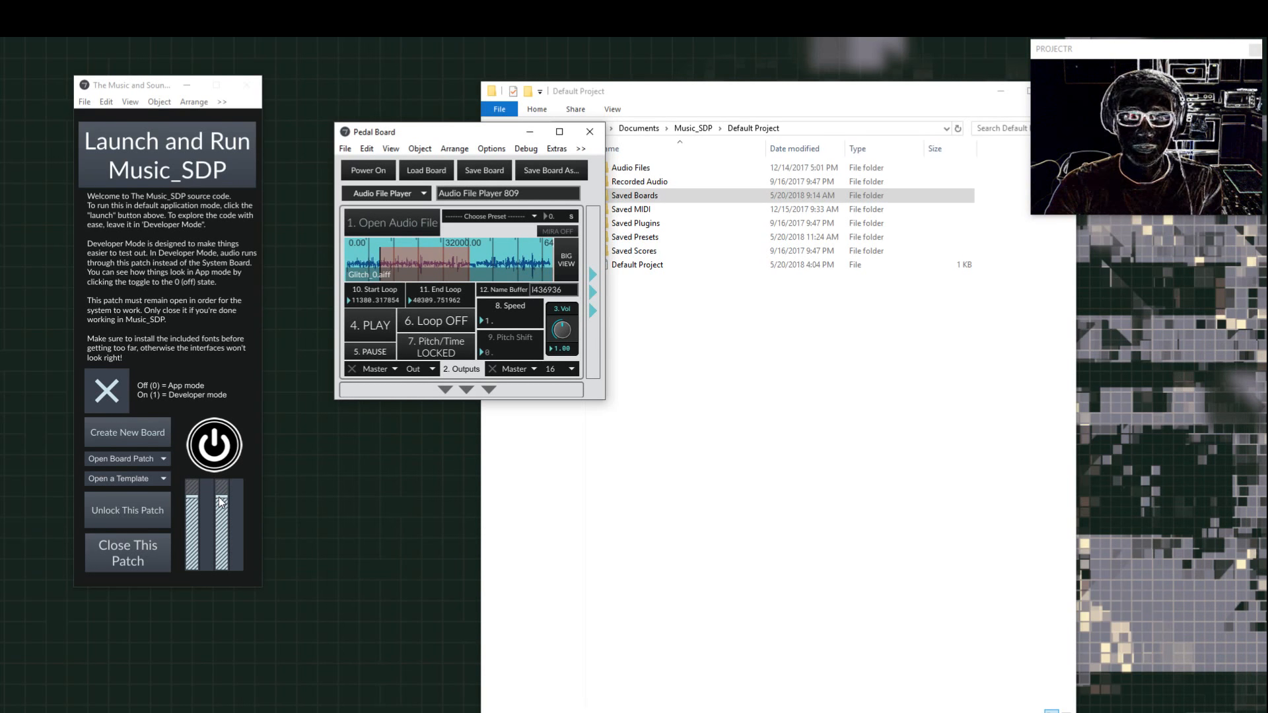
Step: Return to File Explorer and open the System_Files folder of source-code in the Github folder
{"action": "left_click", "coordinate": [658, 428]}
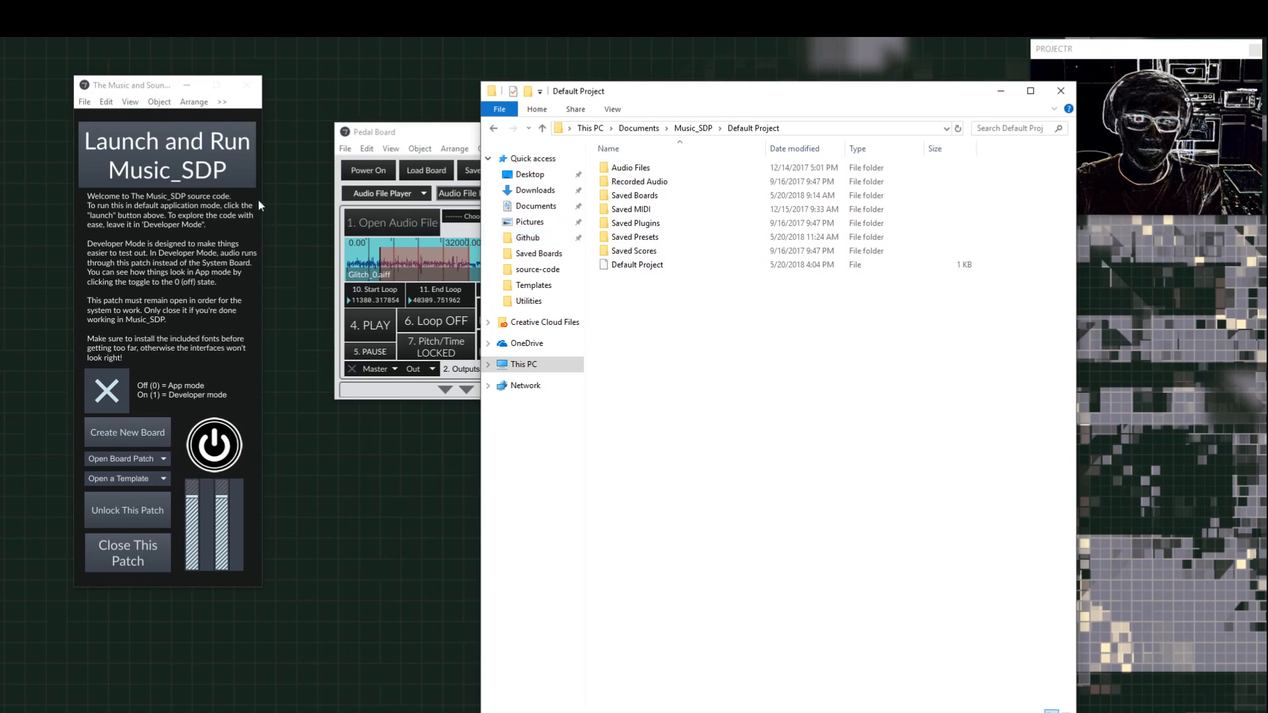
{"action": "left_click", "coordinate": [169, 229]}
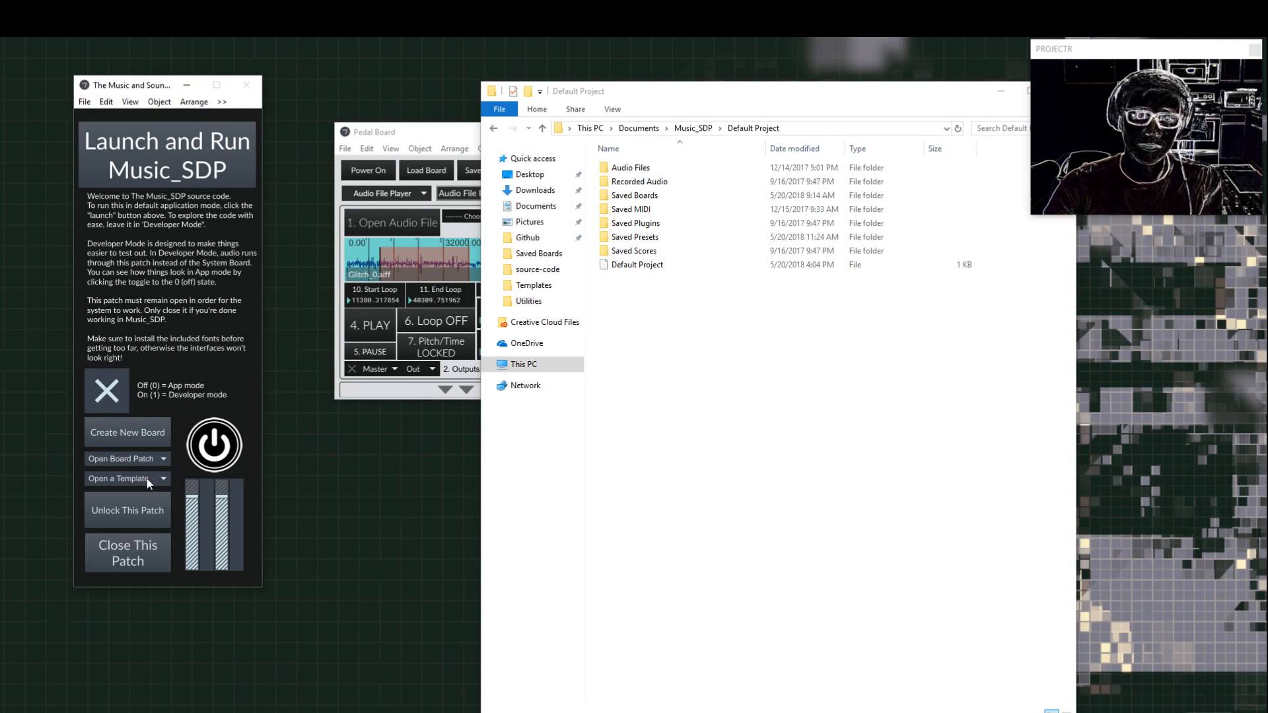
{"action": "left_click", "coordinate": [544, 239]}
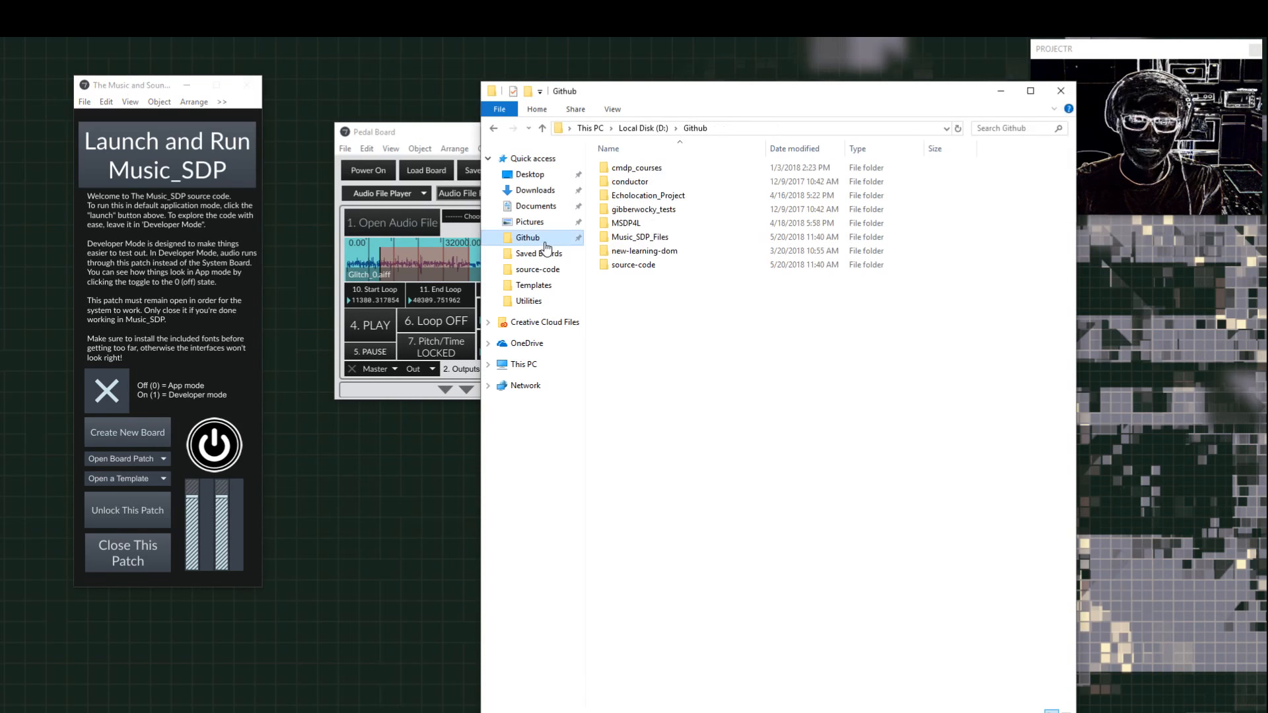
{"action": "double_click", "coordinate": [626, 266]}
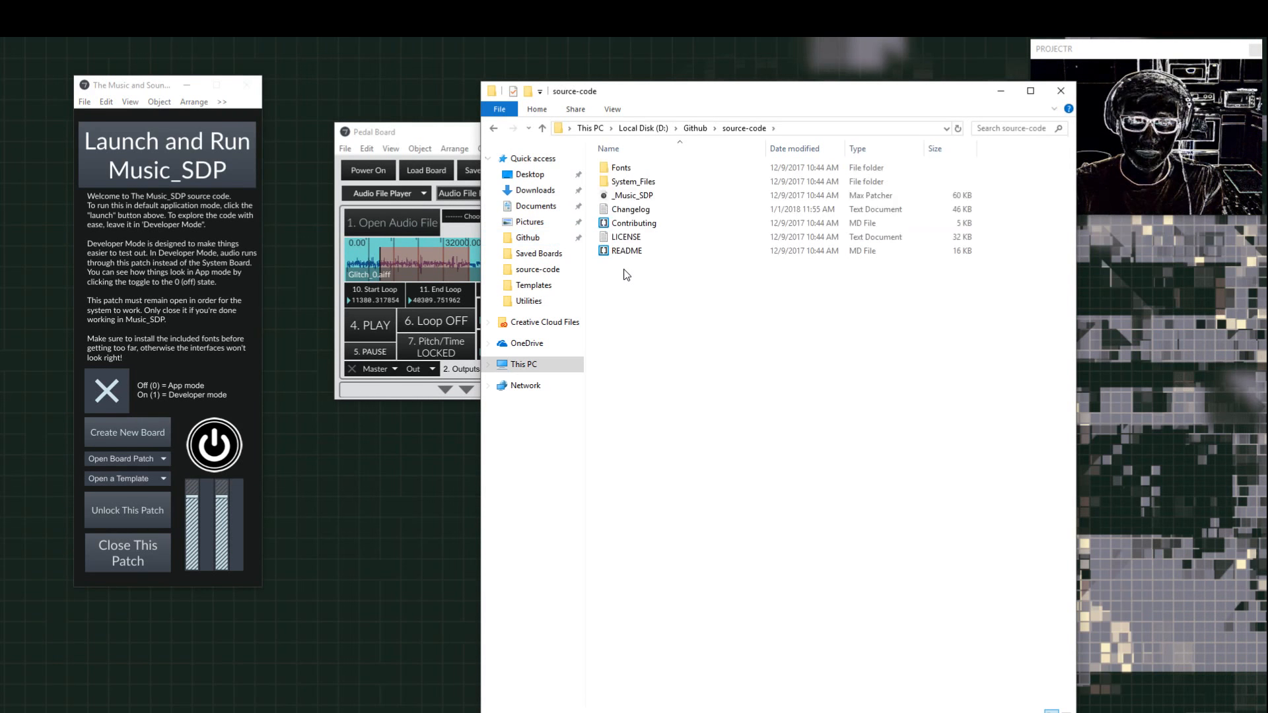
{"action": "left_click", "coordinate": [651, 184]}
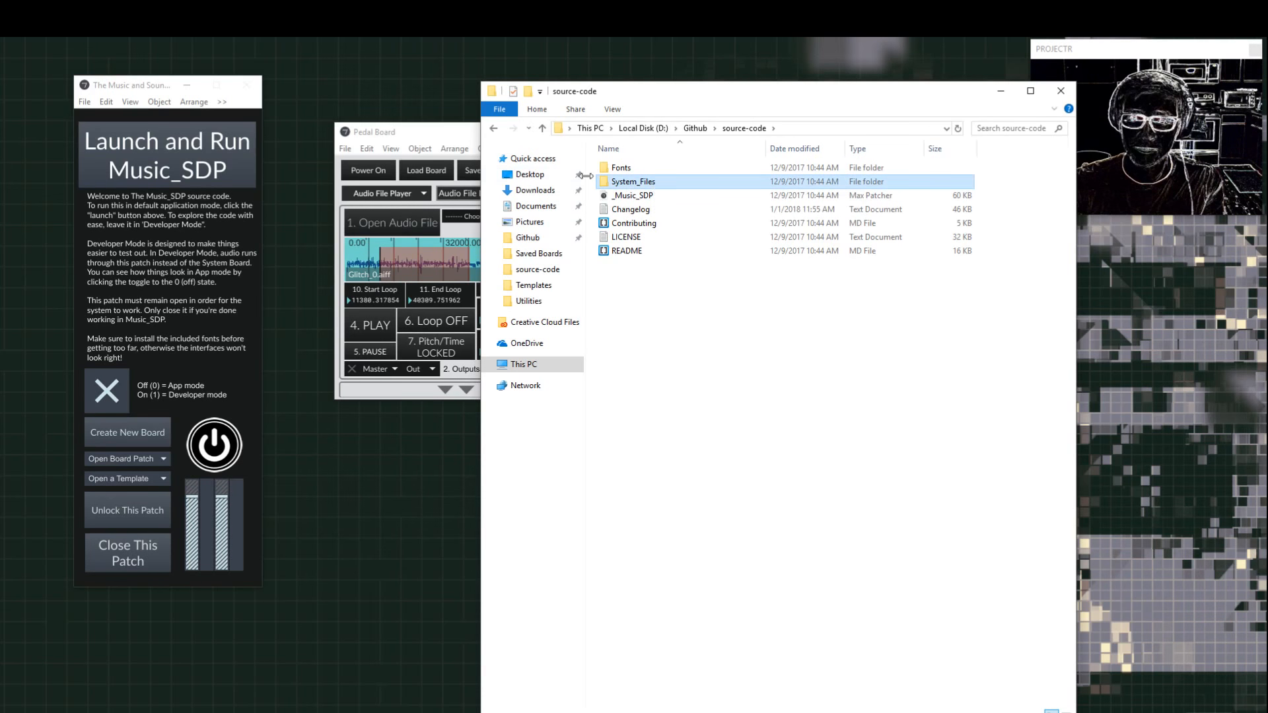
{"action": "double_click", "coordinate": [643, 184]}
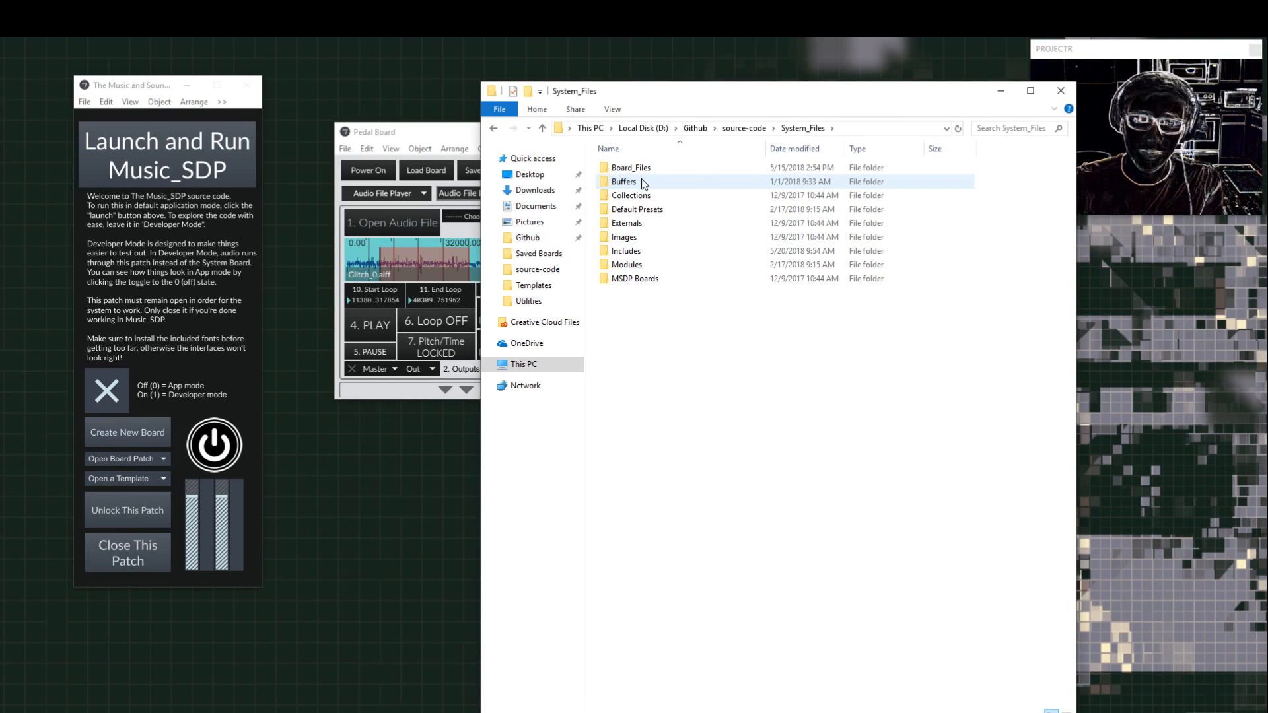
Step: Move the Pedal Board window off the file list and open the Modules folder in System_Files
{"action": "left_click_drag", "start_coordinate": [431, 132], "coordinate": [327, 140]}
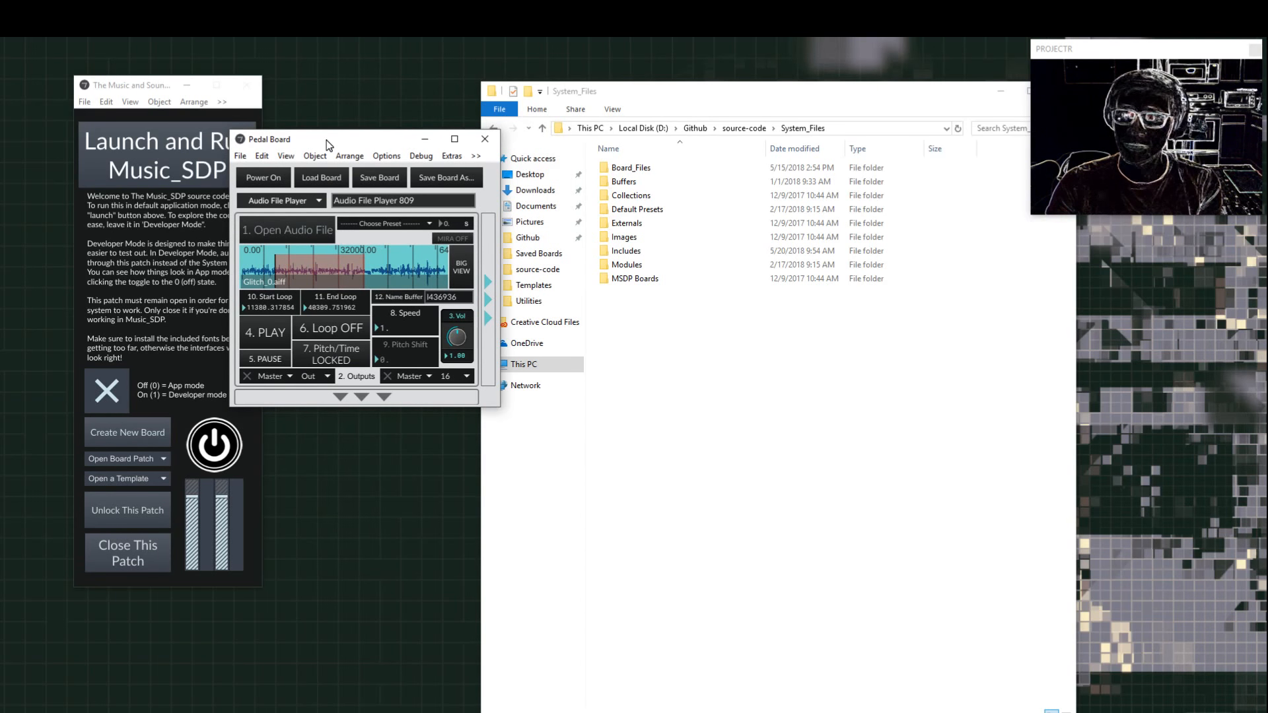
{"action": "left_click", "coordinate": [754, 131]}
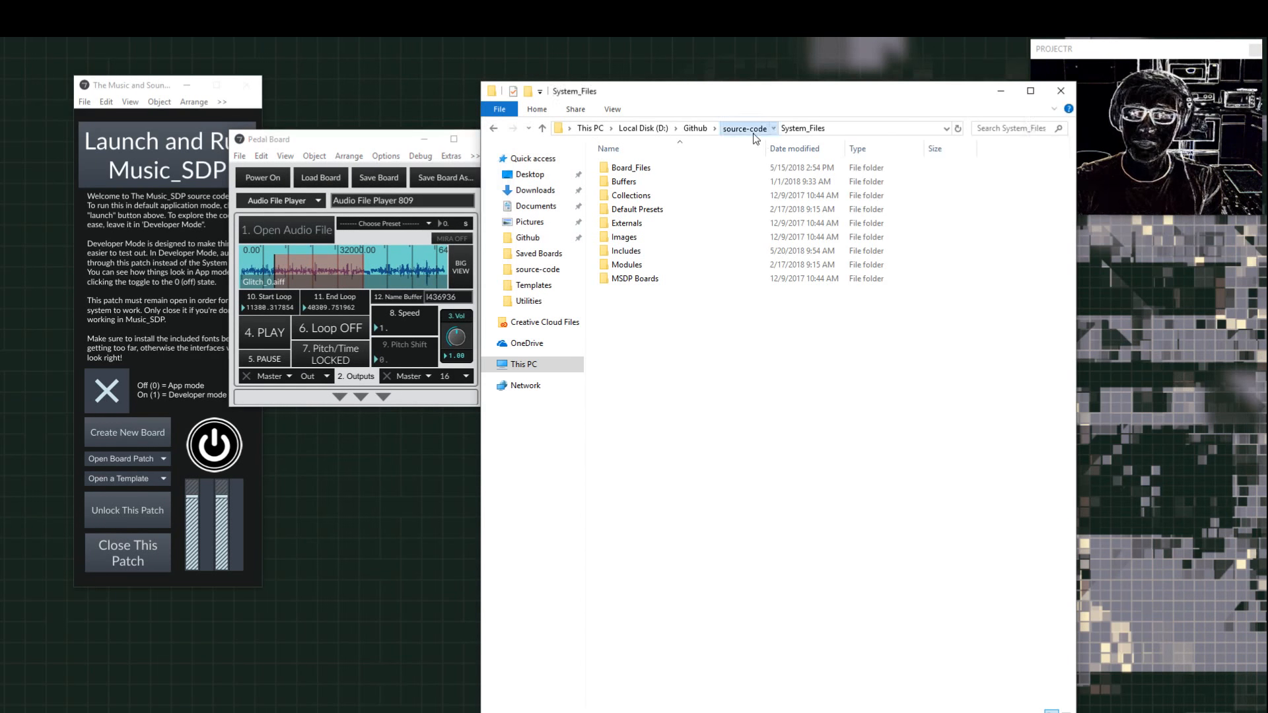
{"action": "double_click", "coordinate": [684, 180]}
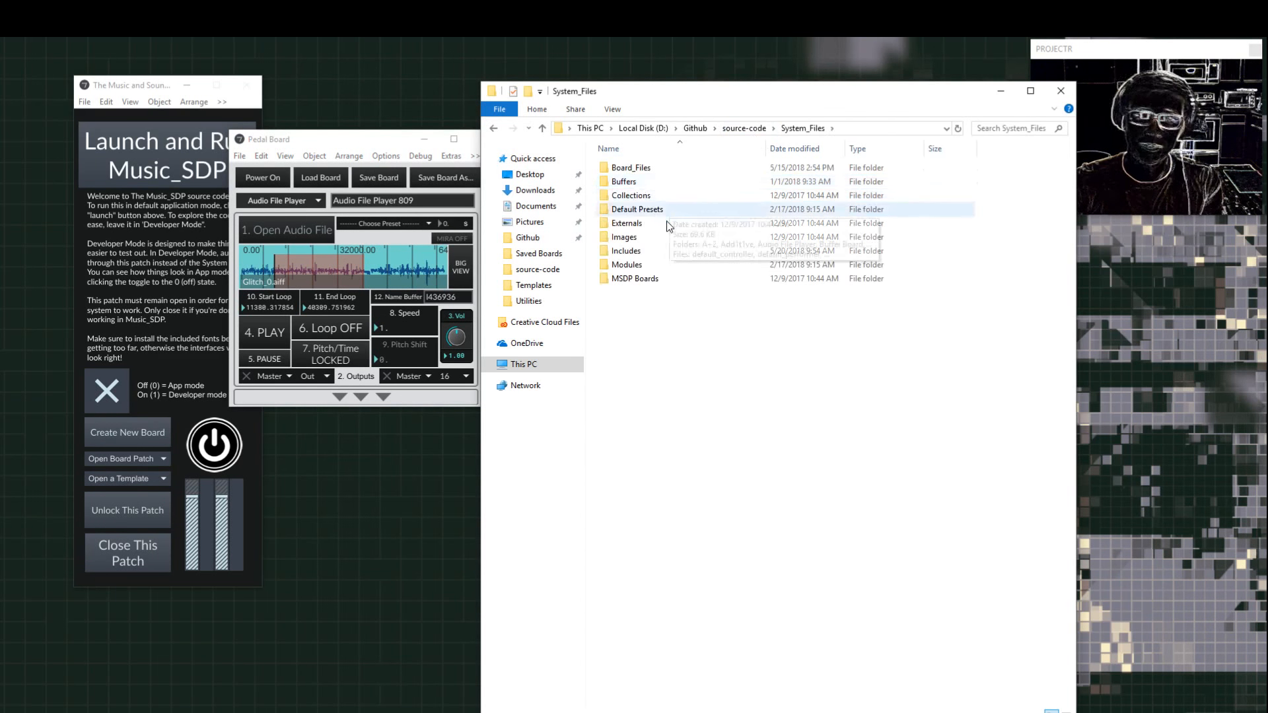
{"action": "double_click", "coordinate": [657, 266]}
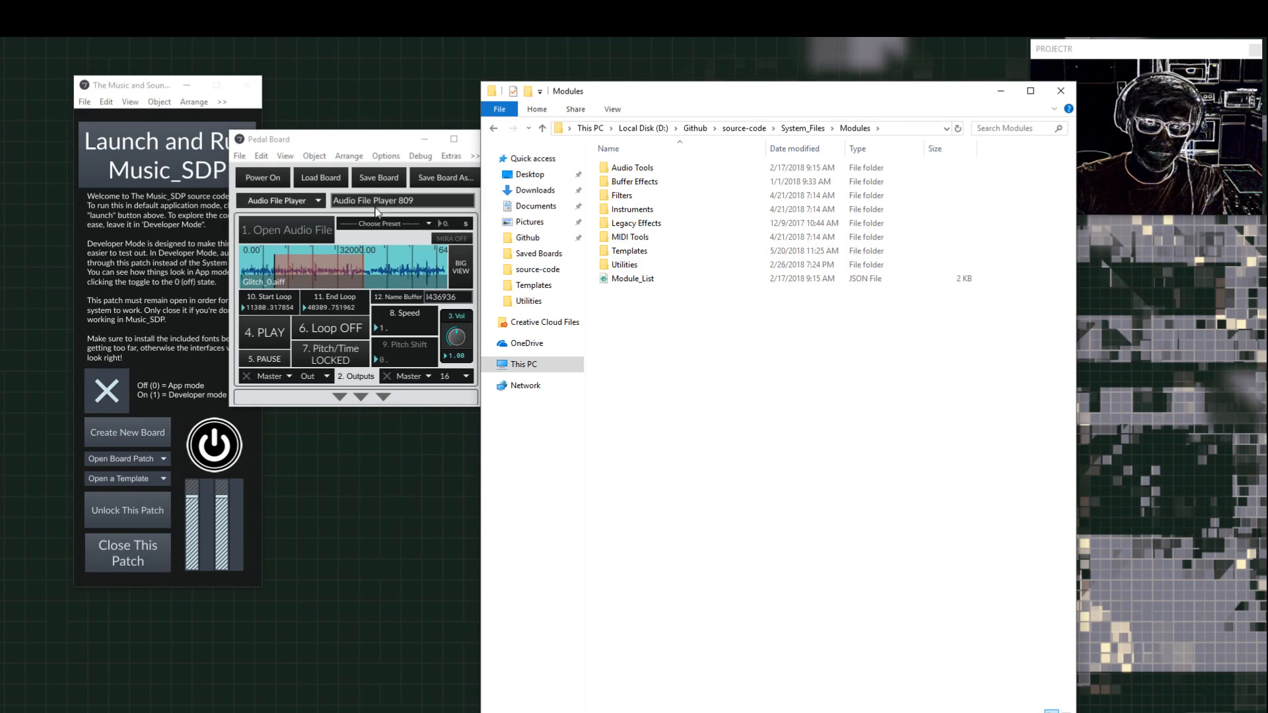
Step: Close the Pedal Board window and place the File Explorer window beside the Music_SDP launcher
{"action": "left_click", "coordinate": [194, 264]}
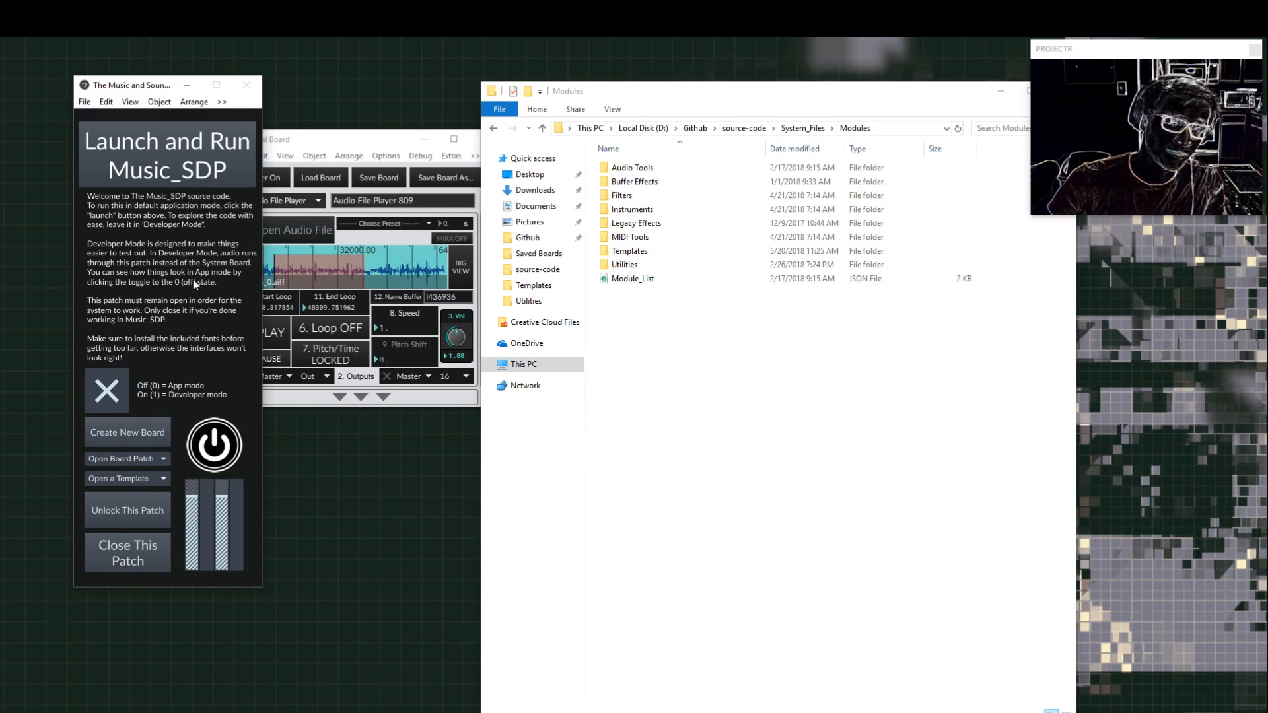
{"action": "left_click", "coordinate": [377, 144]}
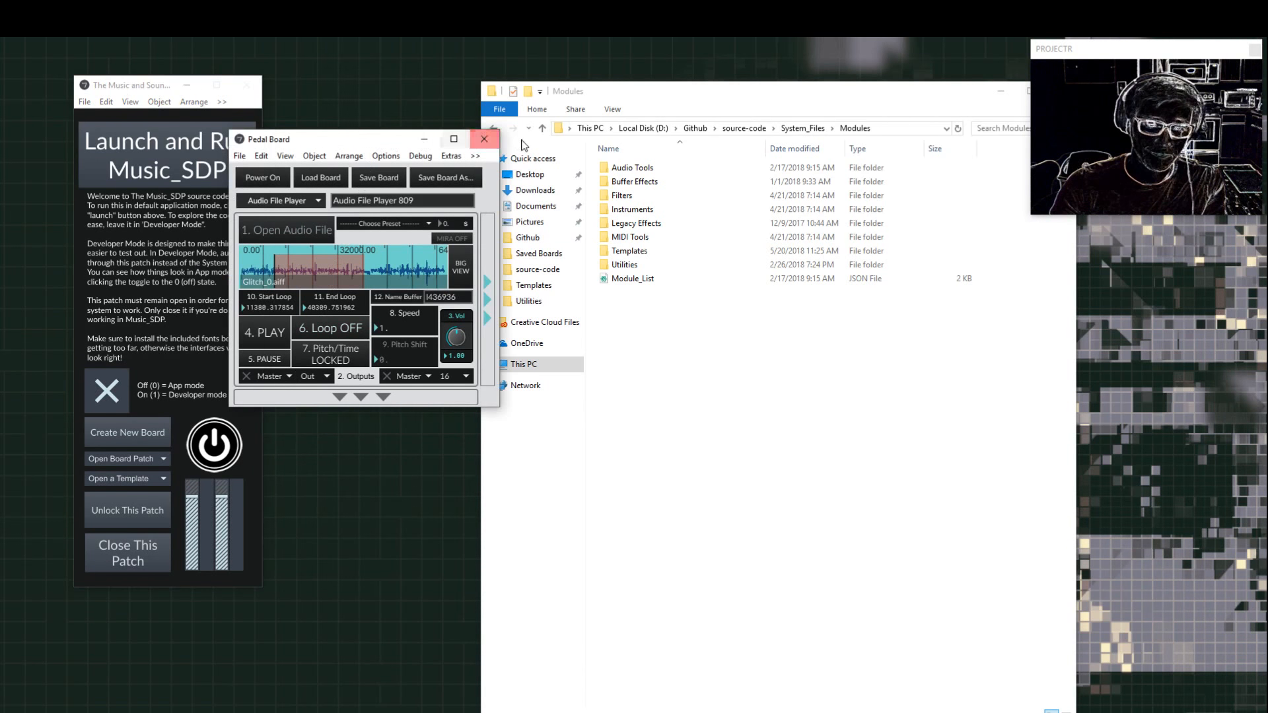
{"action": "left_click", "coordinate": [480, 138]}
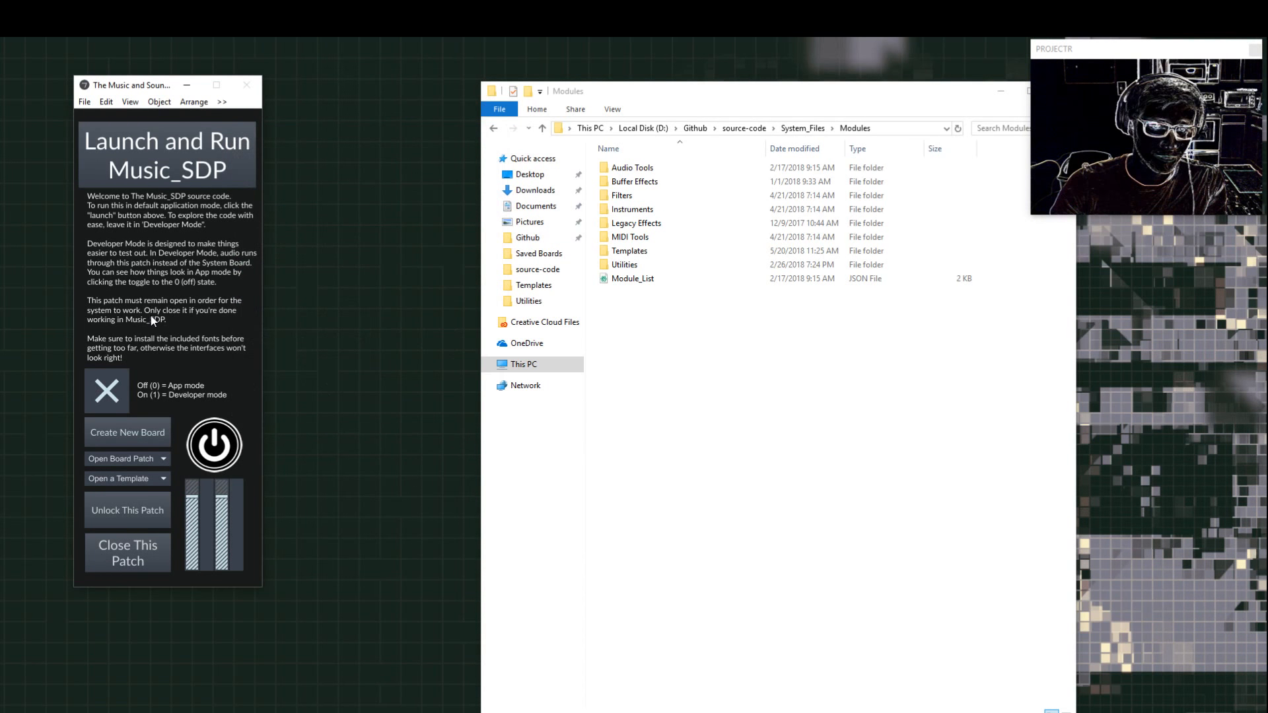
{"action": "left_click", "coordinate": [587, 93]}
{"action": "left_click_drag", "start_coordinate": [656, 92], "coordinate": [491, 69]}
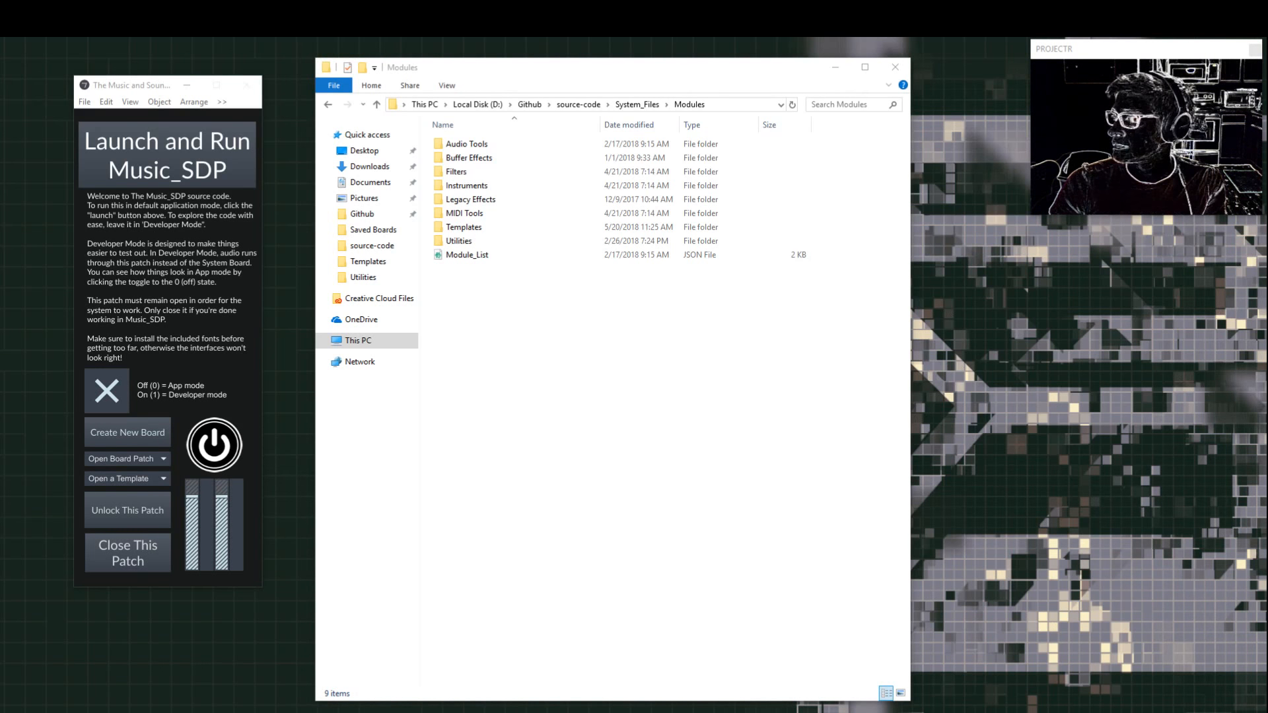
{"action": "left_click", "coordinate": [624, 376]}
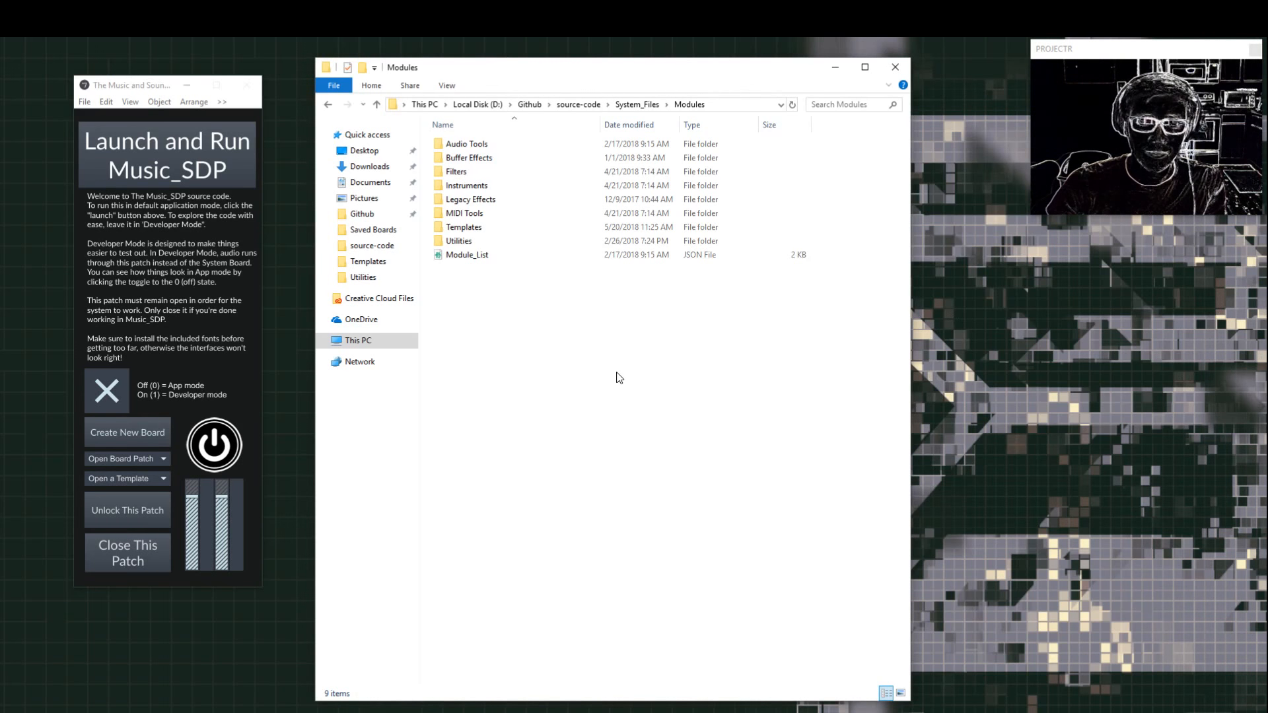
Step: Go back to the source-code folder and reopen its Modules folder through System_Files
{"action": "left_click", "coordinate": [204, 298]}
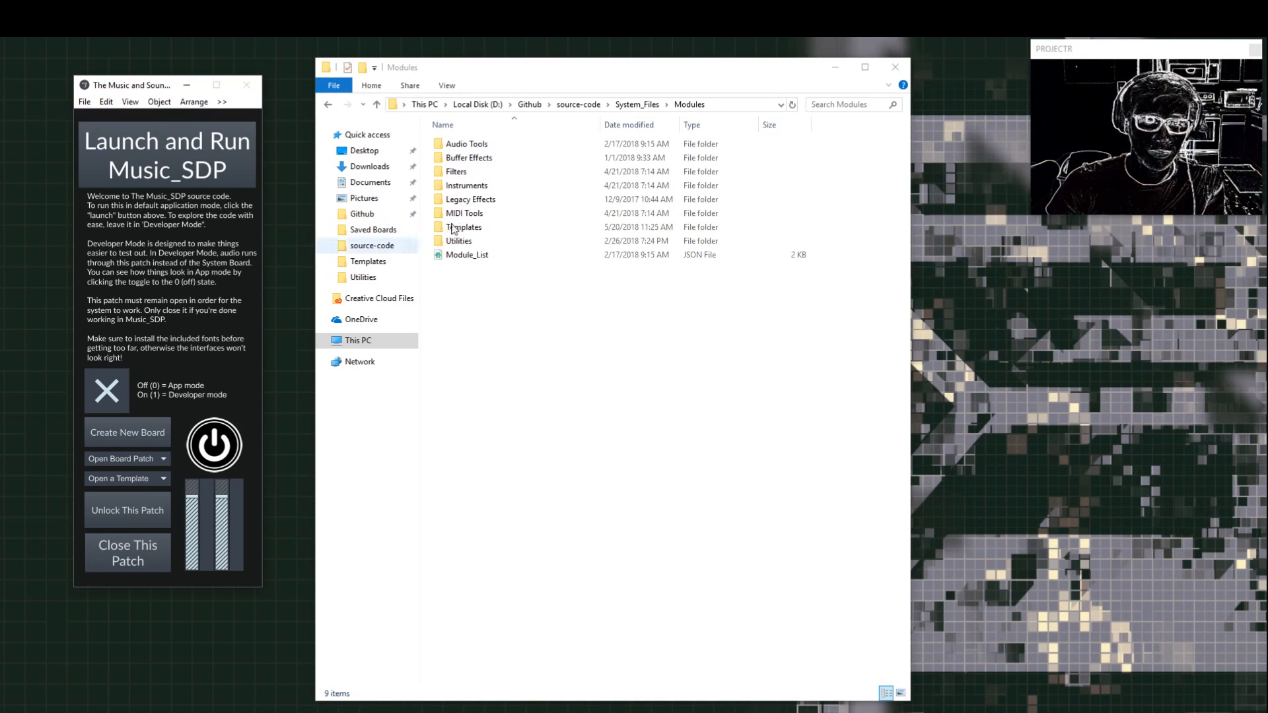
{"action": "left_click", "coordinate": [578, 104]}
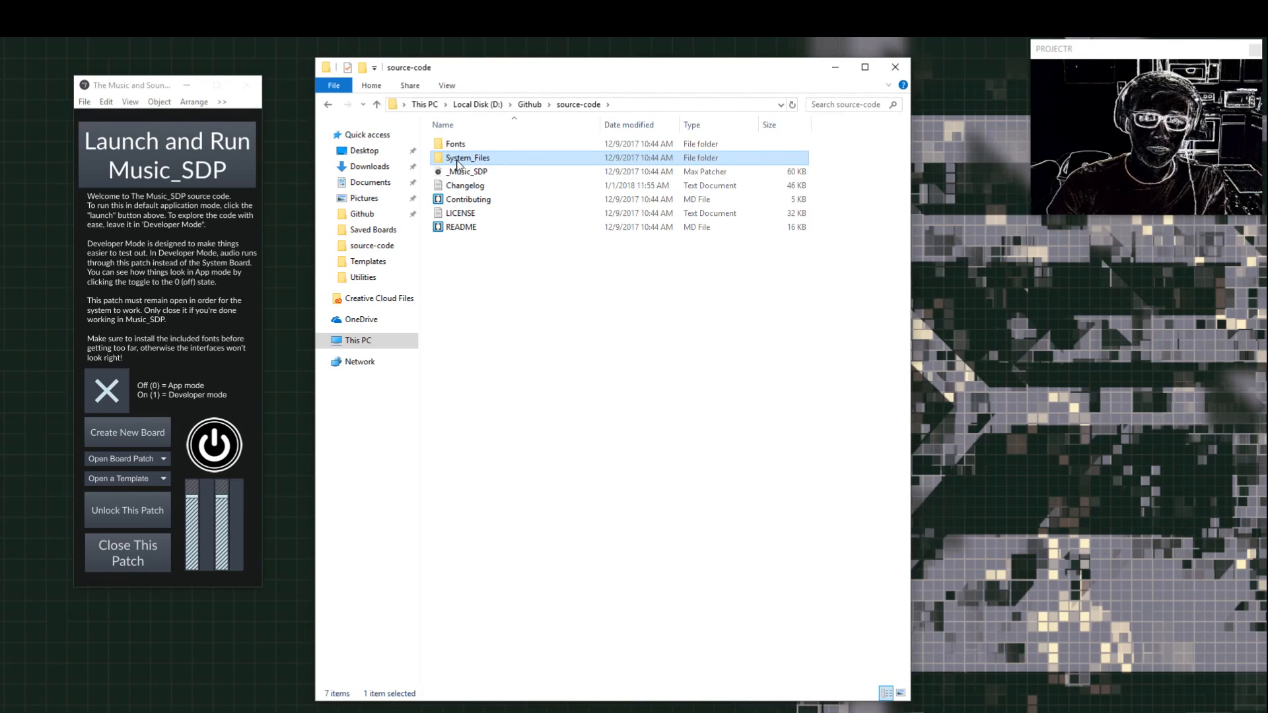
{"action": "double_click", "coordinate": [490, 159]}
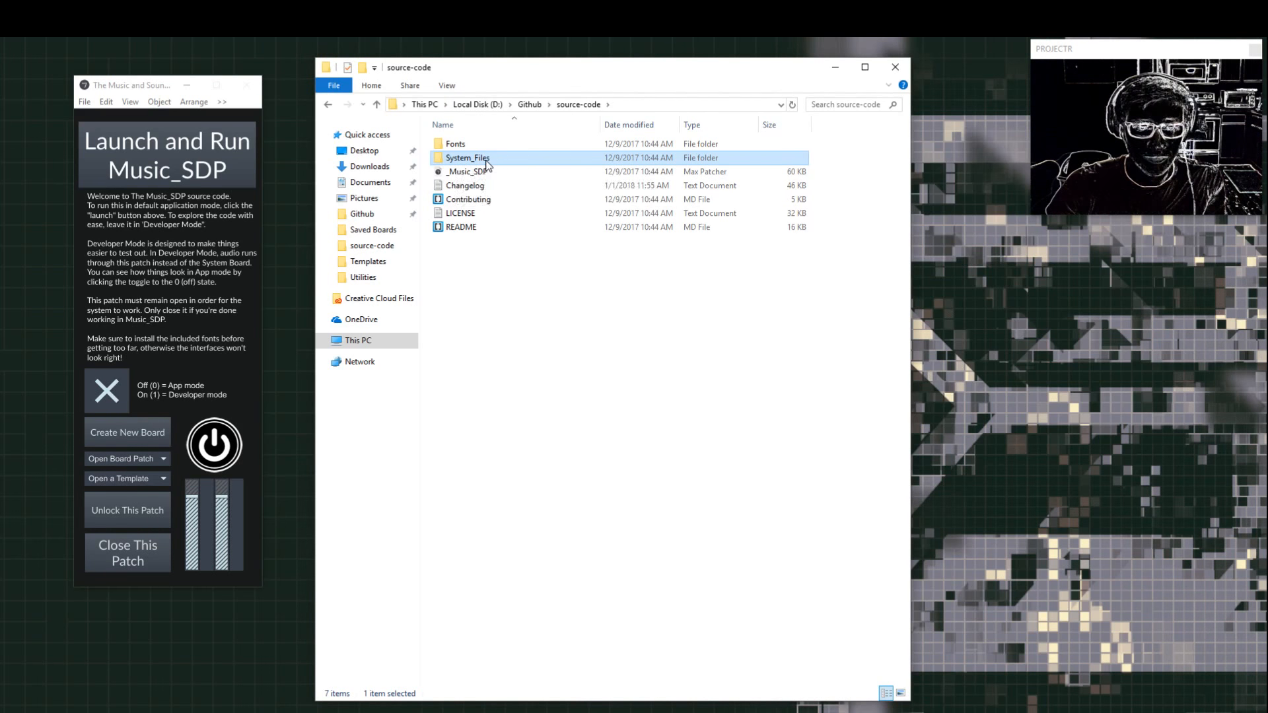
{"action": "double_click", "coordinate": [470, 241]}
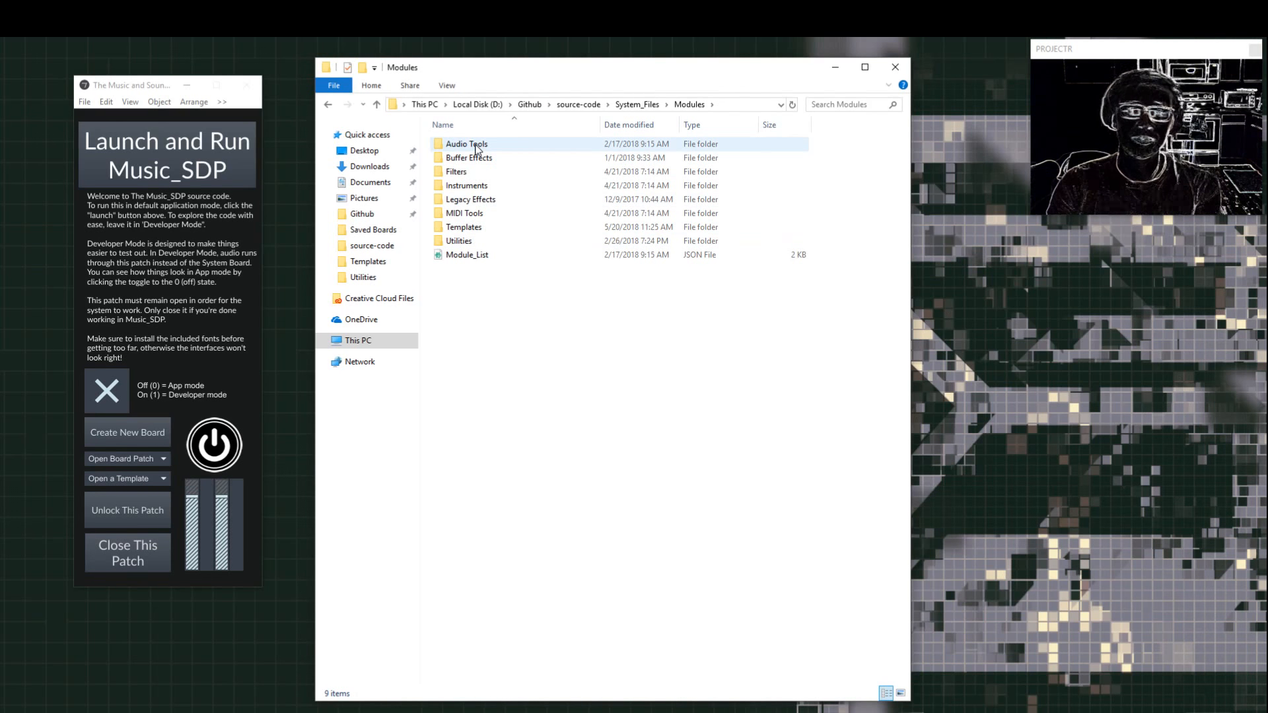
Step: Look through the Filters, Instruments, Legacy Effects and Utilities module folders, then return to the Modules folder
{"action": "double_click", "coordinate": [475, 175]}
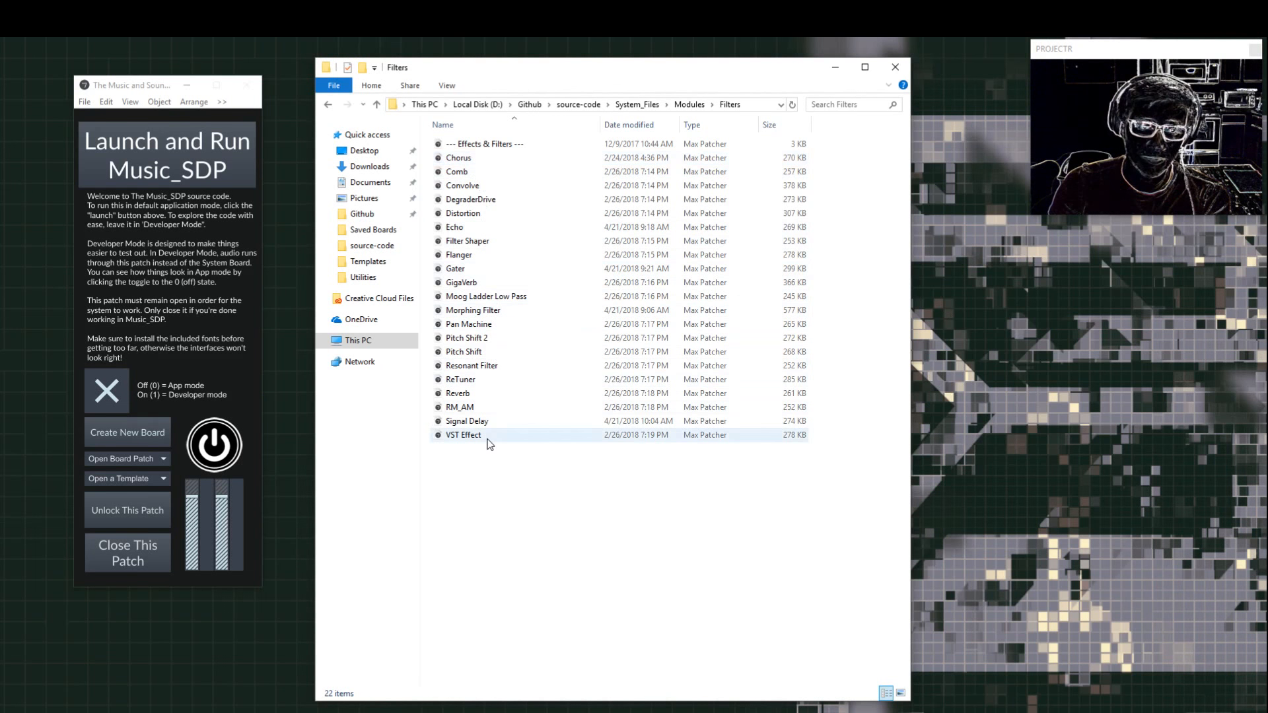
{"action": "left_click", "coordinate": [704, 105]}
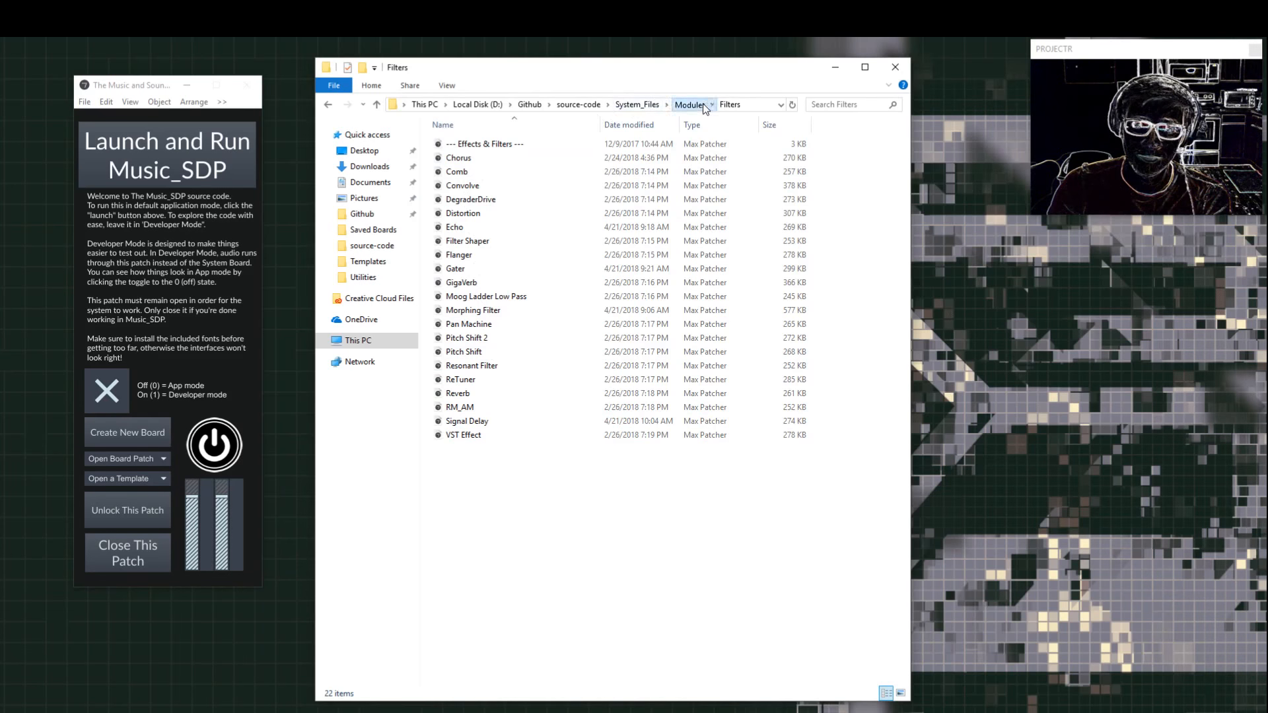
{"action": "double_click", "coordinate": [496, 188]}
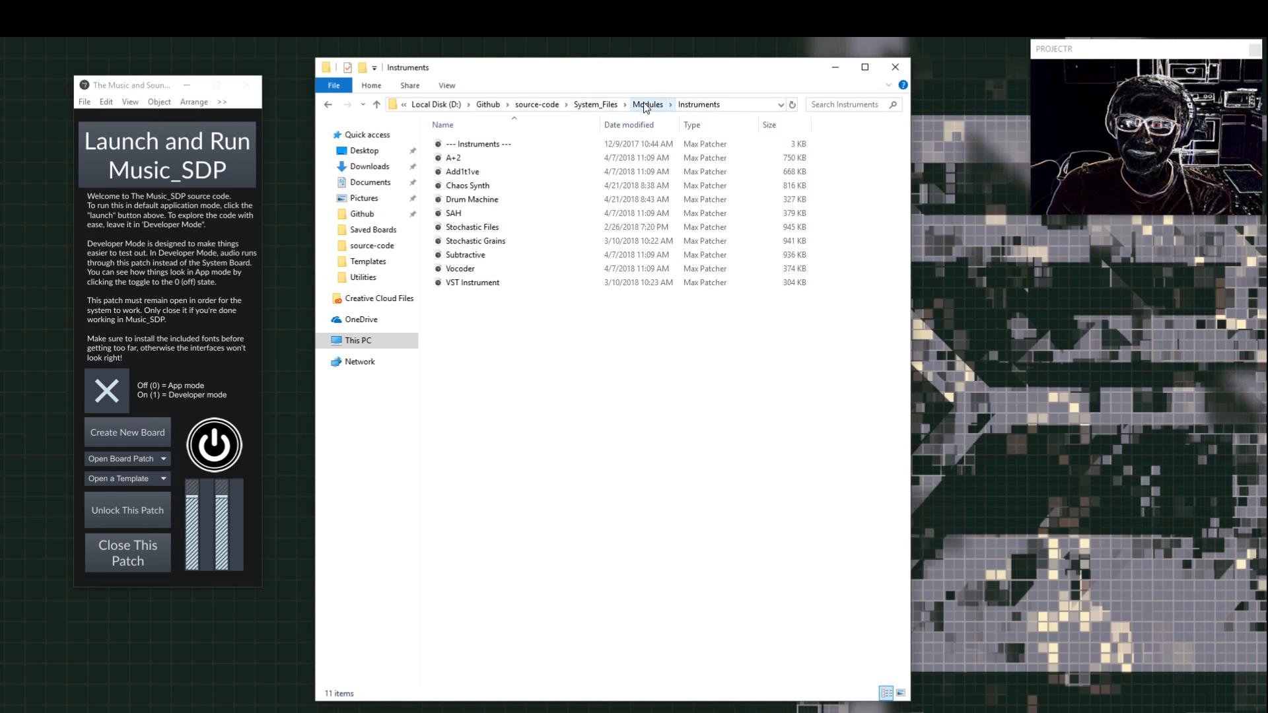
{"action": "left_click", "coordinate": [646, 106]}
{"action": "double_click", "coordinate": [566, 204]}
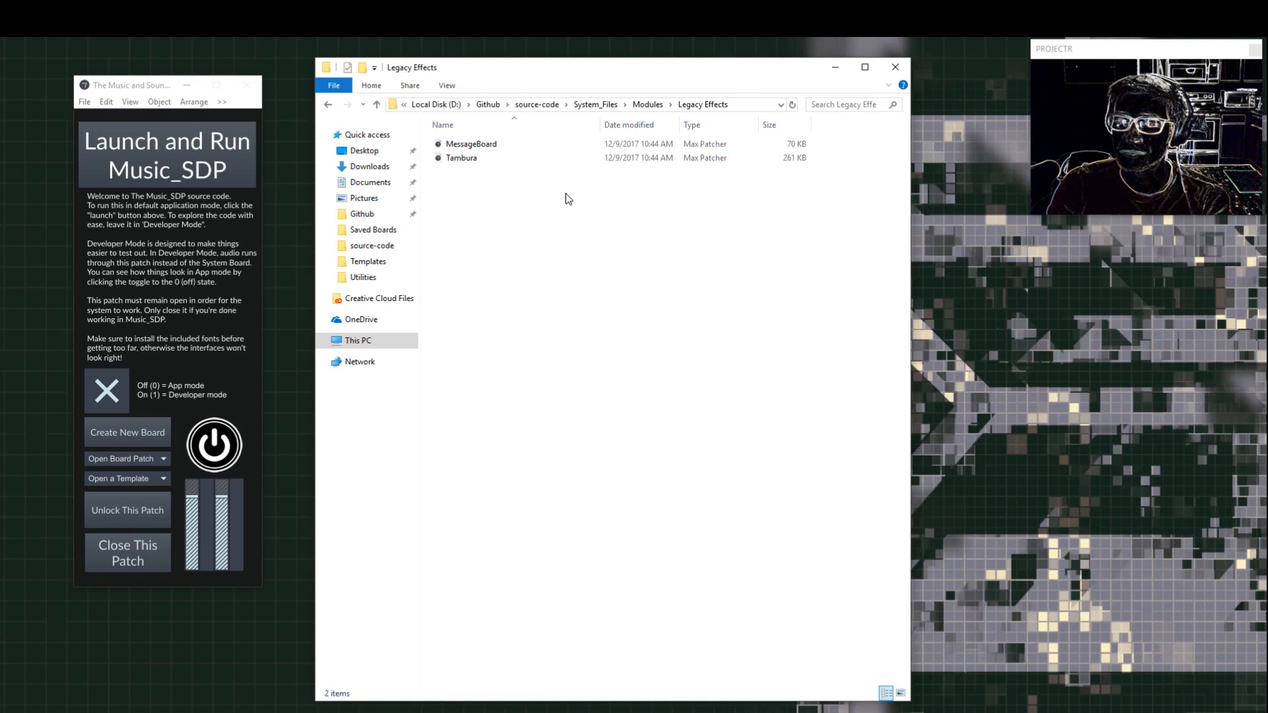
{"action": "left_click", "coordinate": [651, 109]}
{"action": "left_click", "coordinate": [500, 242]}
{"action": "double_click", "coordinate": [500, 242]}
{"action": "left_click", "coordinate": [686, 106]}
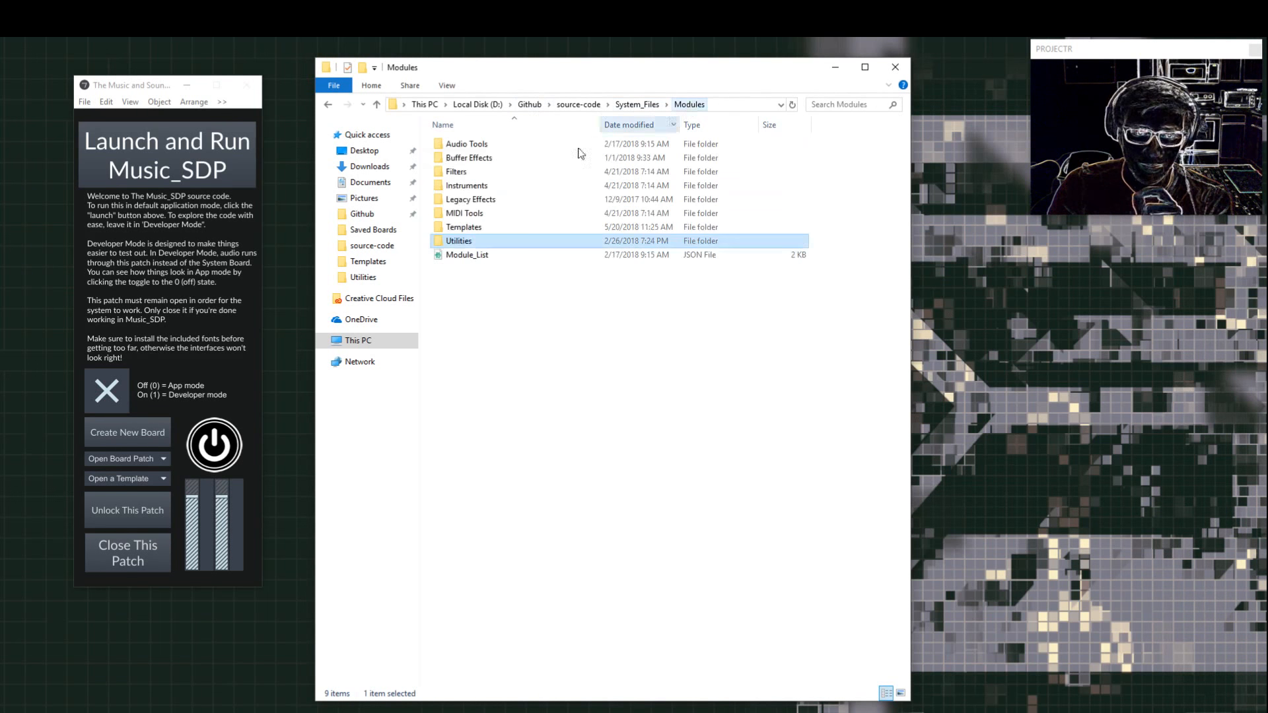
Step: Open the Templates folder inside Modules, select its template files, and move the File Explorer window away from the launcher
{"action": "left_click", "coordinate": [496, 228]}
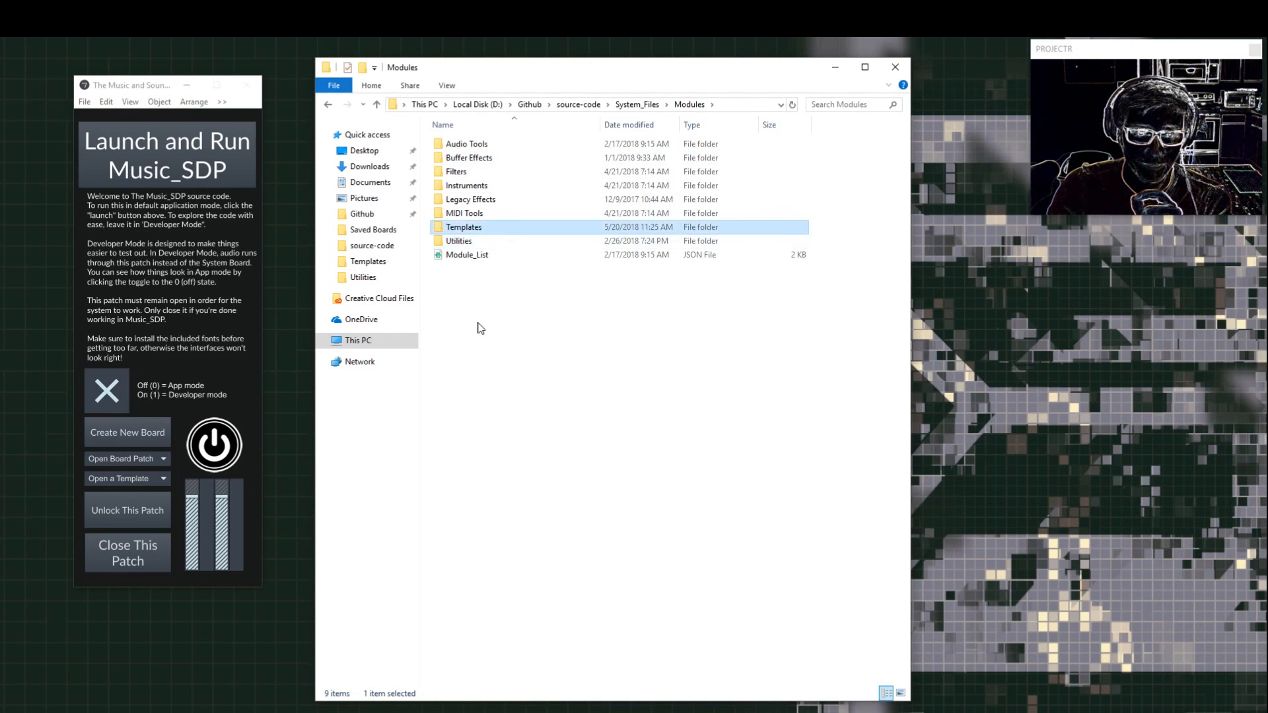
{"action": "double_click", "coordinate": [480, 229]}
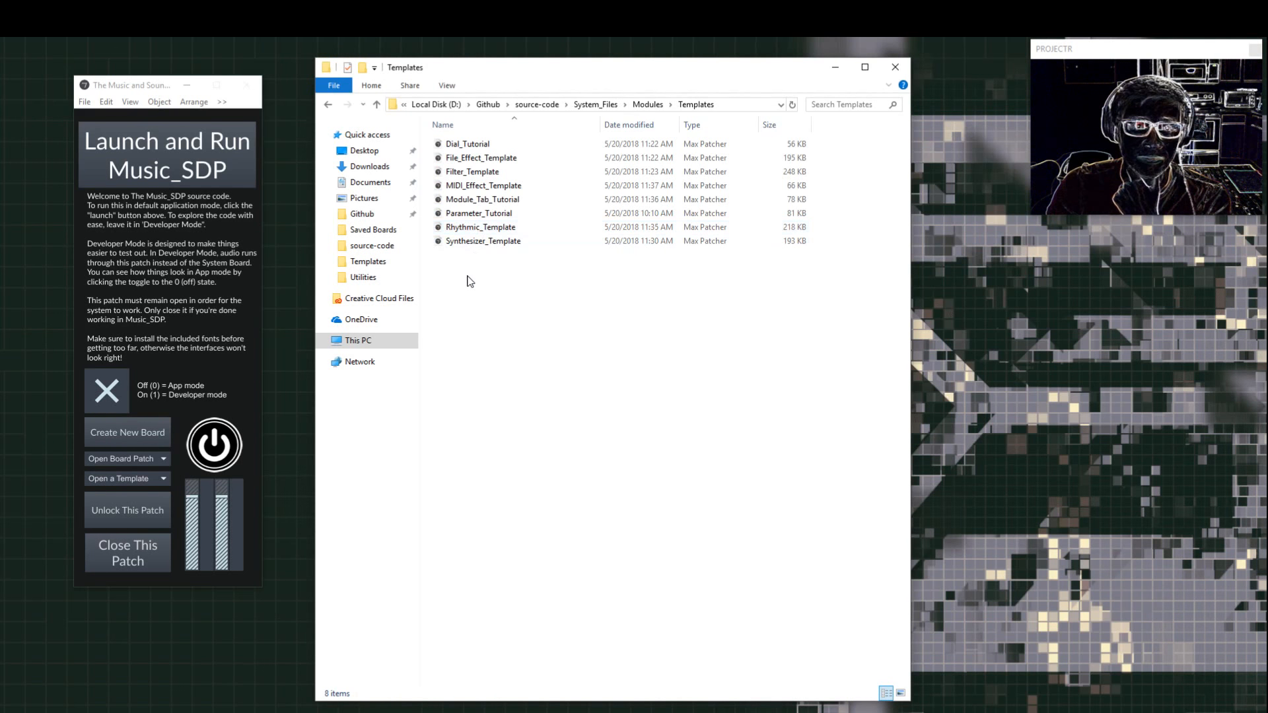
{"action": "left_click_drag", "start_coordinate": [467, 275], "coordinate": [477, 156]}
{"action": "left_click_drag", "start_coordinate": [489, 68], "coordinate": [711, 74]}
Step: Create a new Pedal Board beside the launcher, look through its module list, and bring the Templates folder window back over it
{"action": "left_click", "coordinate": [156, 429]}
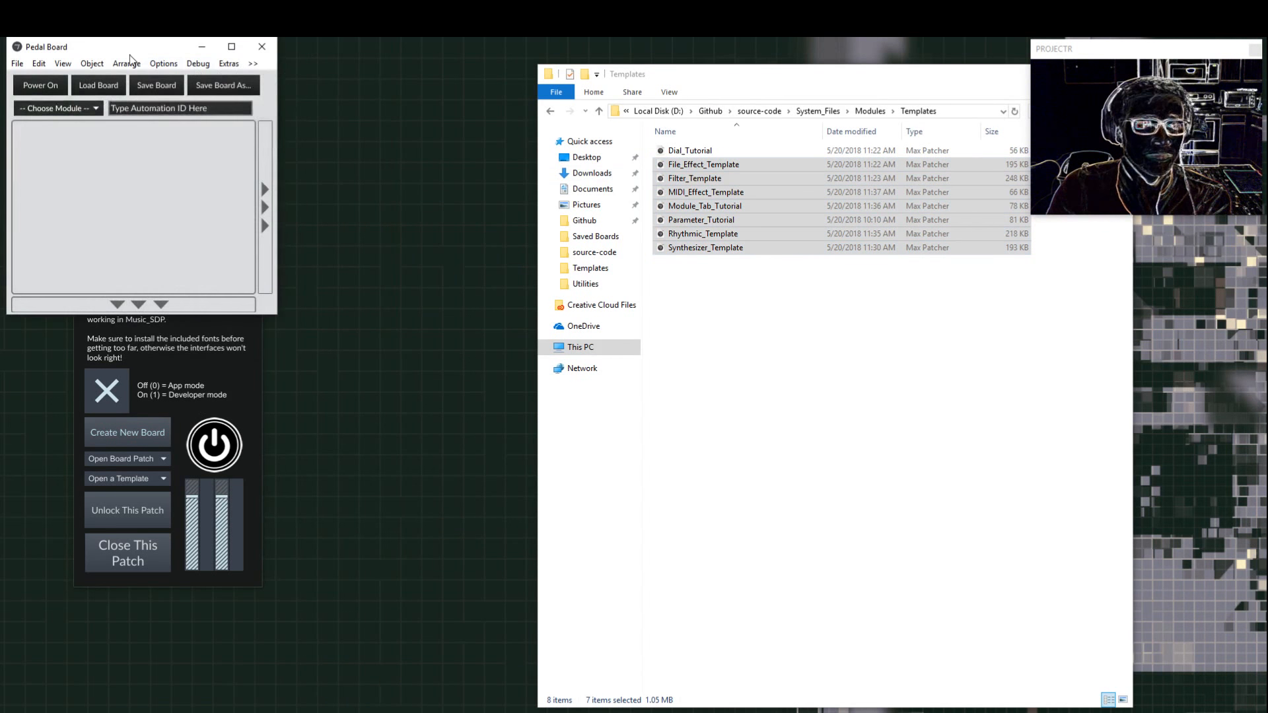
{"action": "left_click_drag", "start_coordinate": [130, 57], "coordinate": [410, 88]}
{"action": "left_click", "coordinate": [370, 148]}
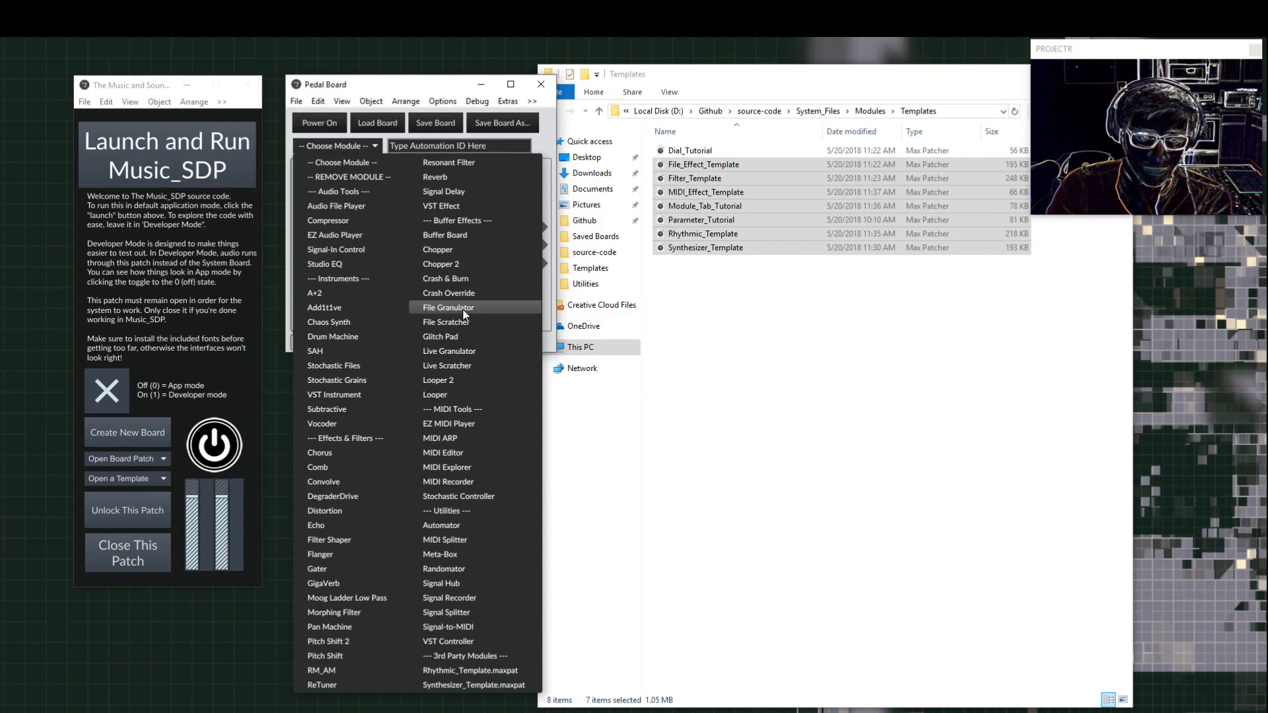
{"action": "left_click", "coordinate": [855, 365]}
{"action": "left_click_drag", "start_coordinate": [722, 80], "coordinate": [574, 64]}
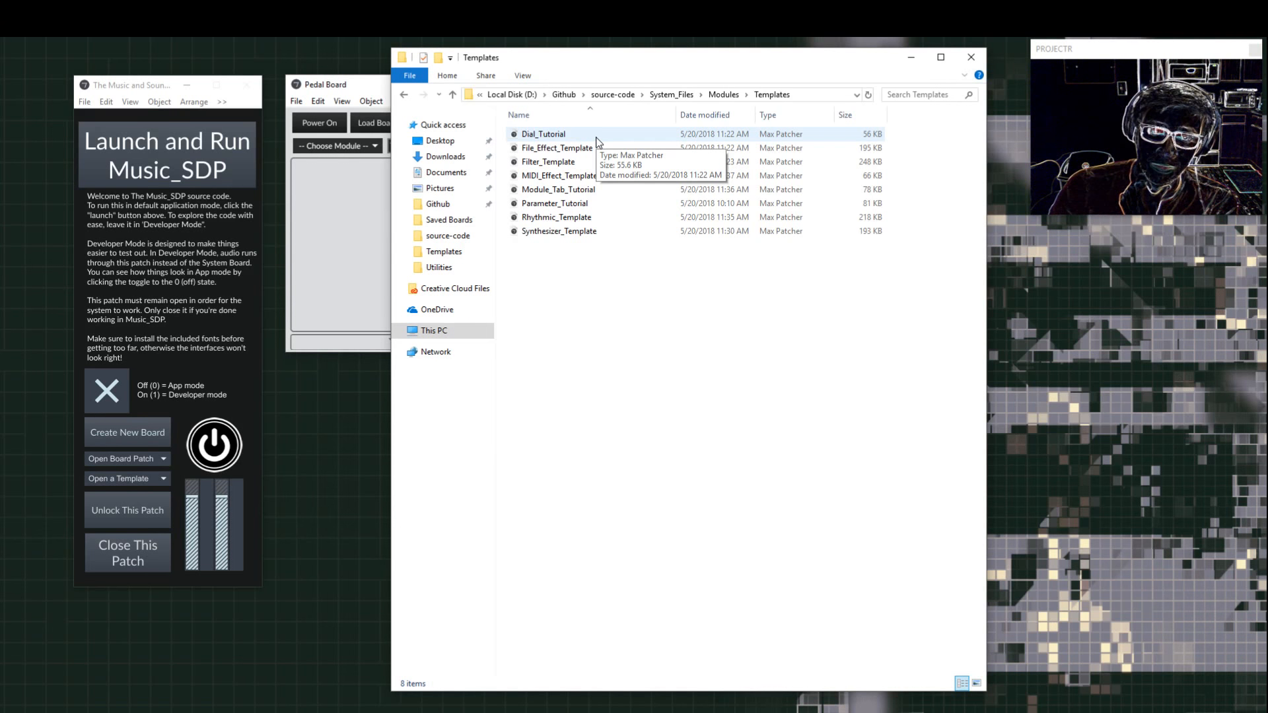
Step: Open the Dial_Tutorial patch from the Templates folder, read its dial instructions, and close it
{"action": "left_click", "coordinate": [593, 160]}
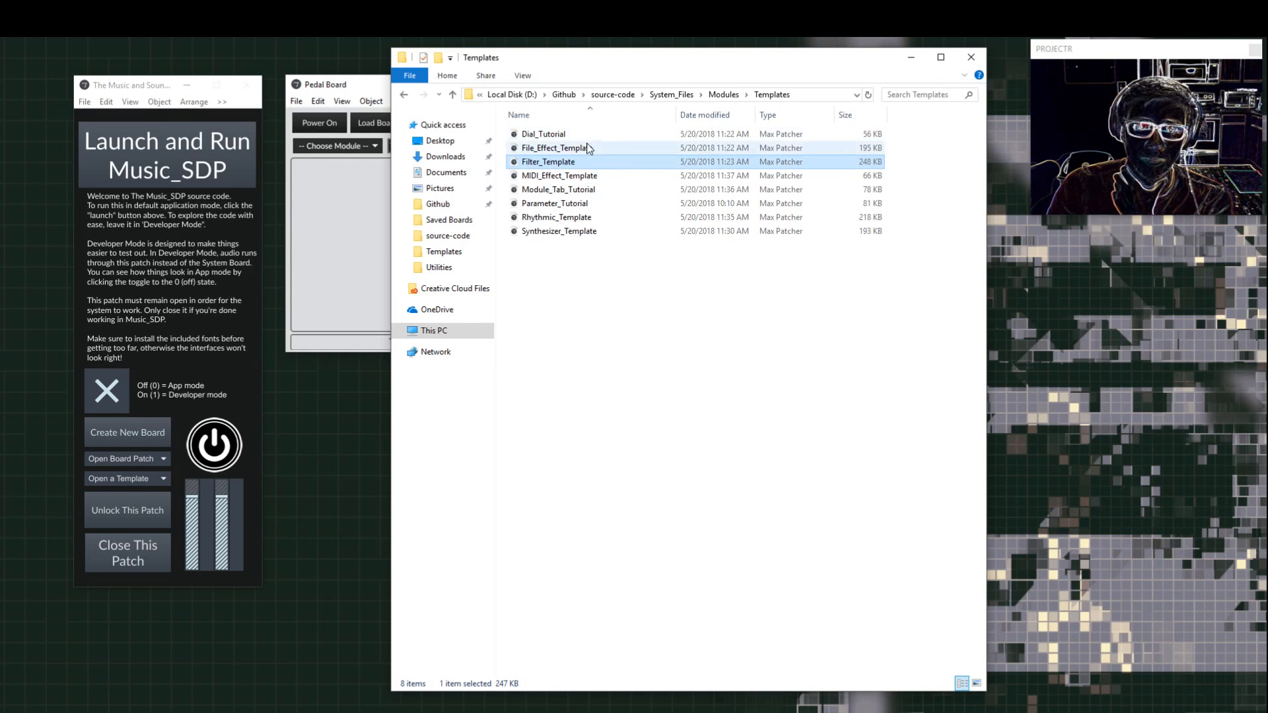
{"action": "left_click", "coordinate": [585, 137]}
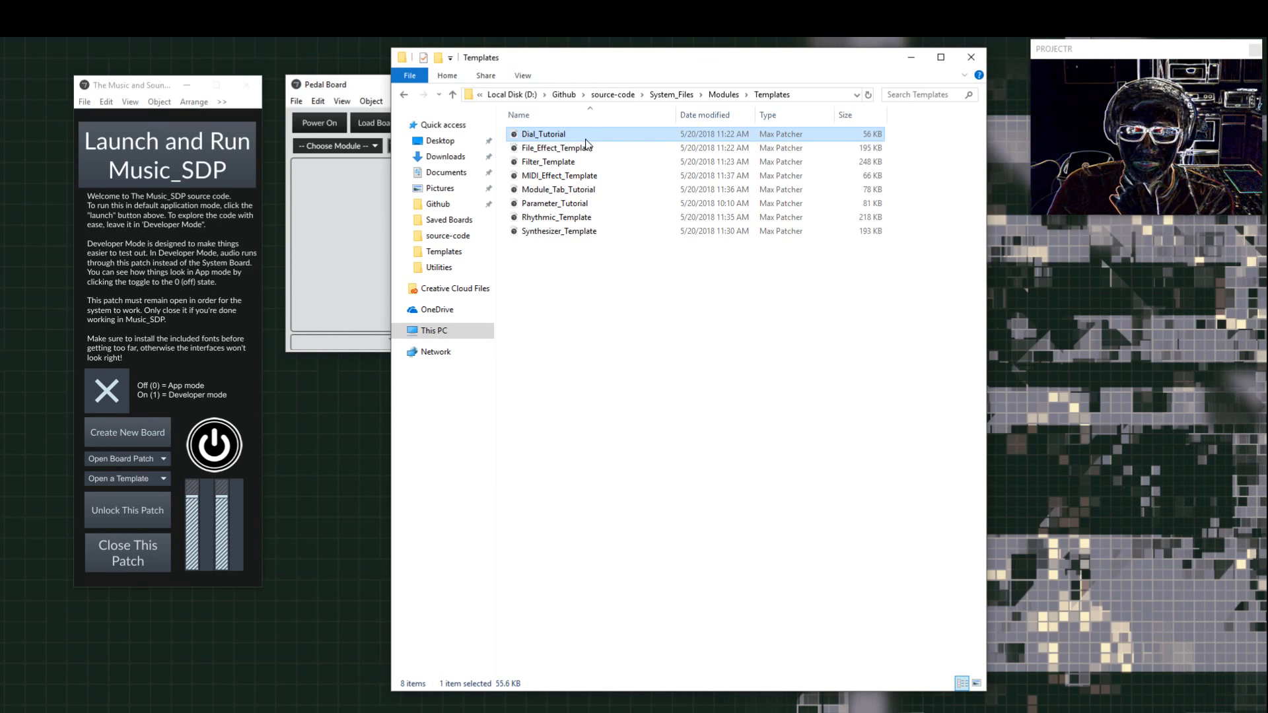
{"action": "double_click", "coordinate": [585, 136]}
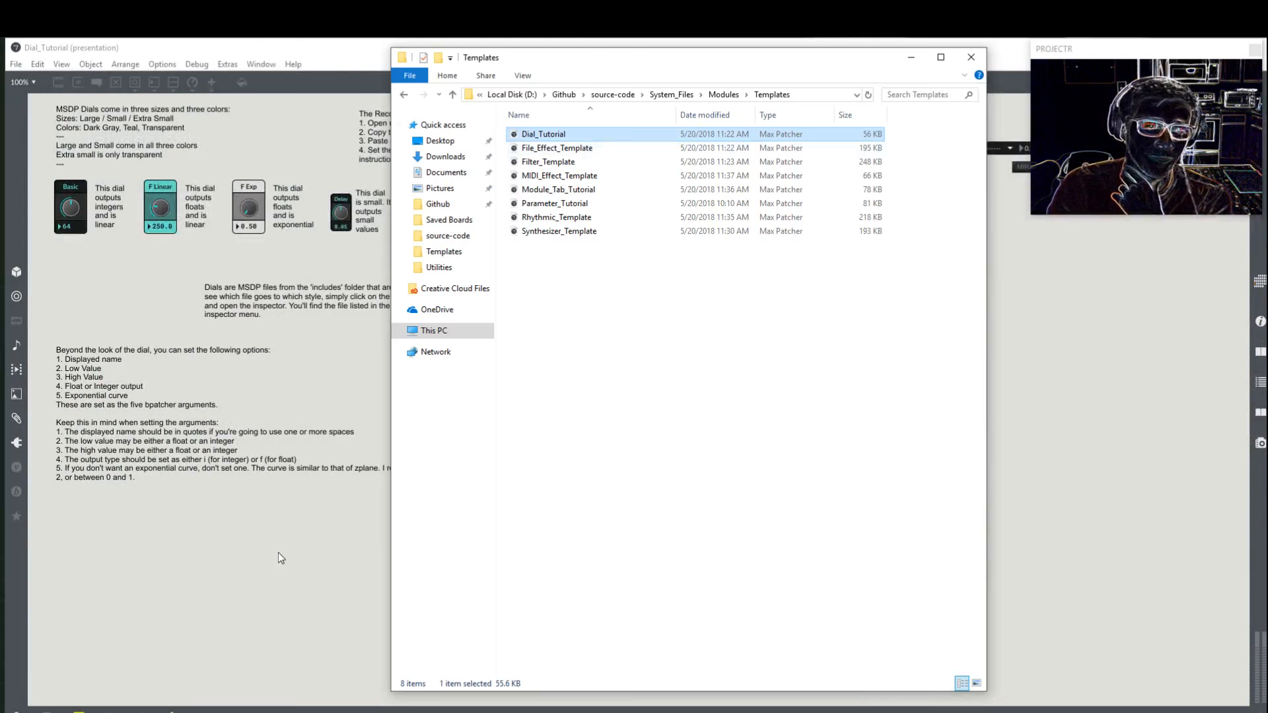
{"action": "left_click", "coordinate": [278, 552]}
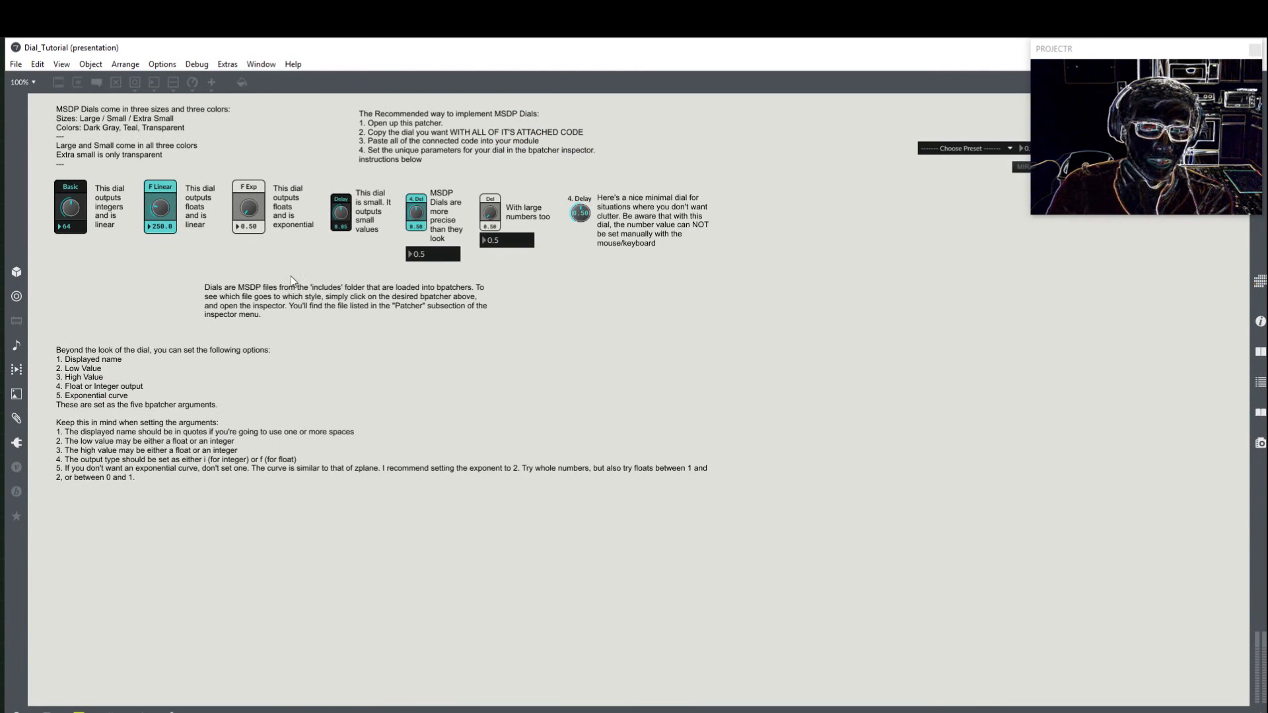
{"action": "key", "text": "ctrl+alt+e"}
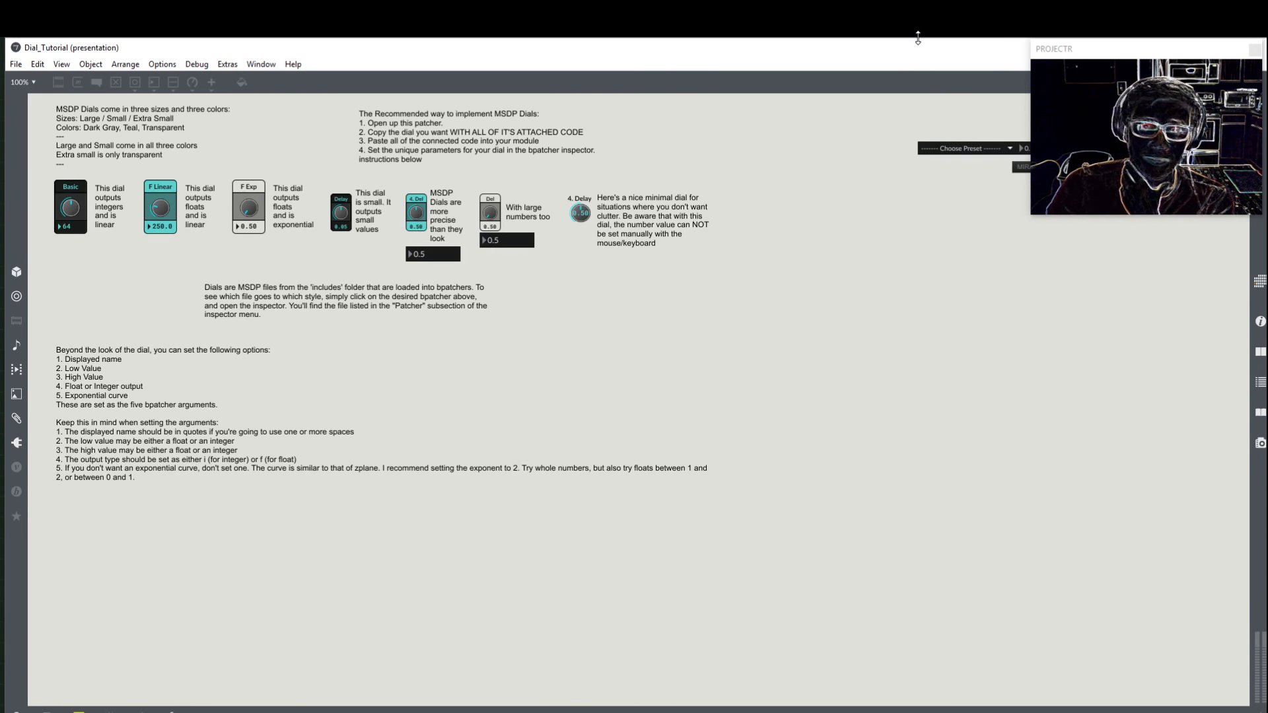
{"action": "left_click_drag", "start_coordinate": [923, 49], "coordinate": [651, 91]}
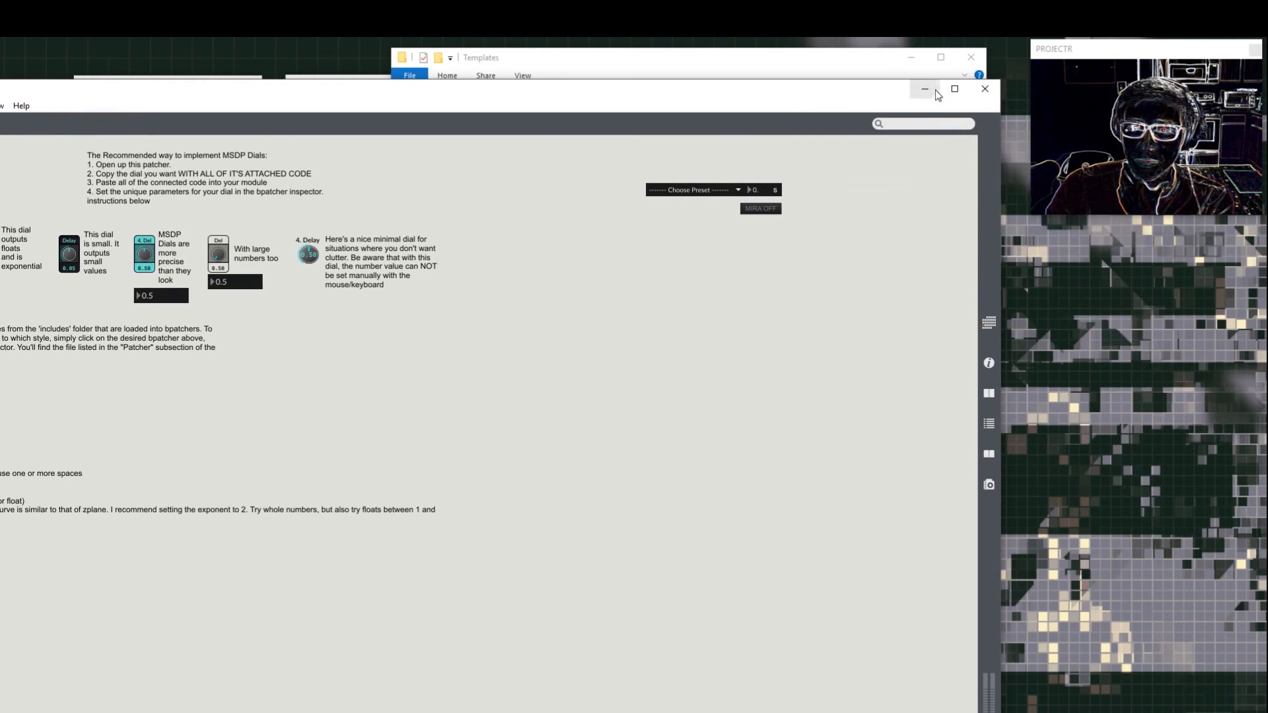
{"action": "left_click", "coordinate": [987, 89]}
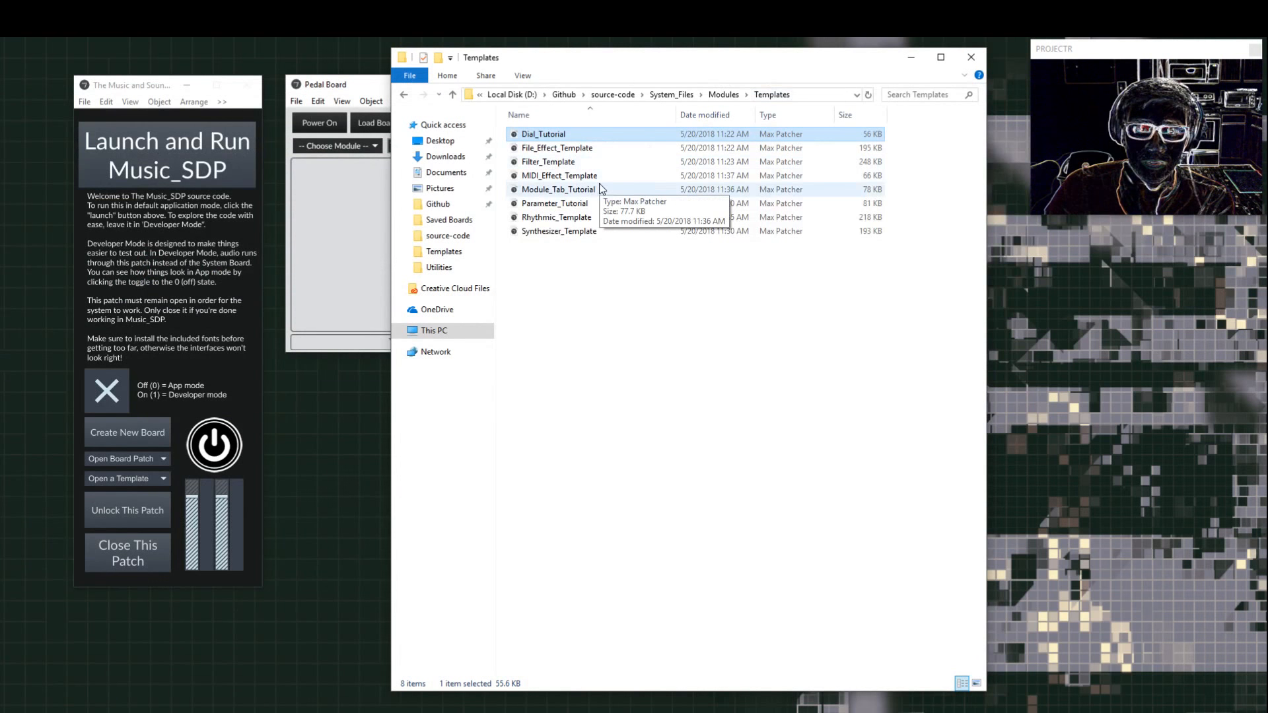
Step: Open Module_Tab_Tutorial and switch through its LARGE, MEDIUM and SMALL dial views, ending on LARGE
{"action": "left_click", "coordinate": [591, 206]}
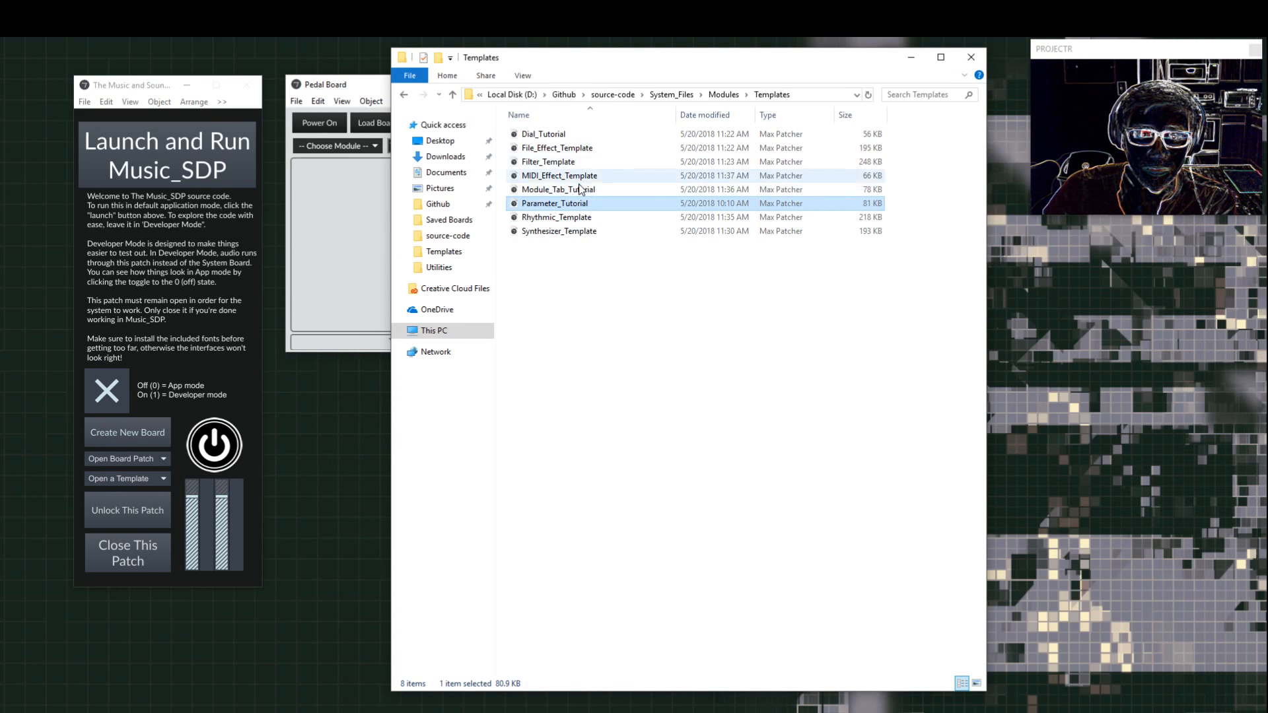
{"action": "left_click", "coordinate": [580, 190]}
{"action": "double_click", "coordinate": [580, 190]}
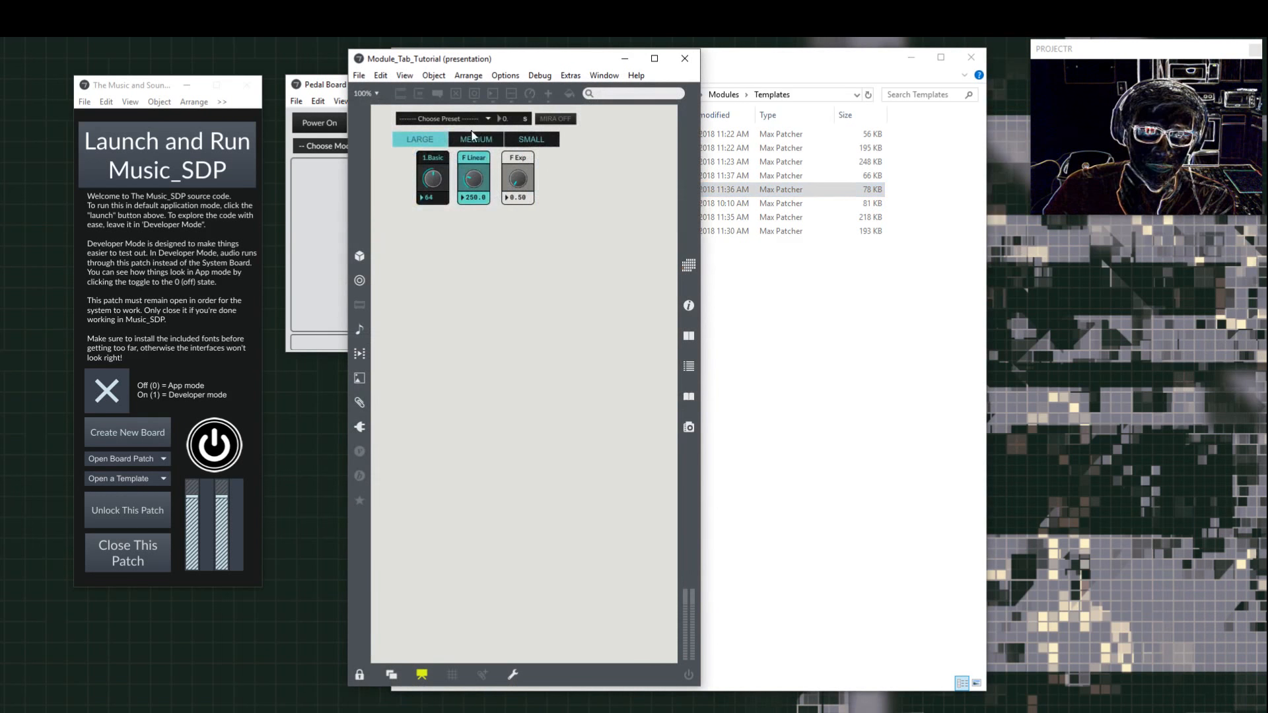
{"action": "left_click", "coordinate": [473, 136]}
{"action": "left_click", "coordinate": [522, 139]}
{"action": "left_click", "coordinate": [476, 139]}
{"action": "left_click", "coordinate": [420, 139]}
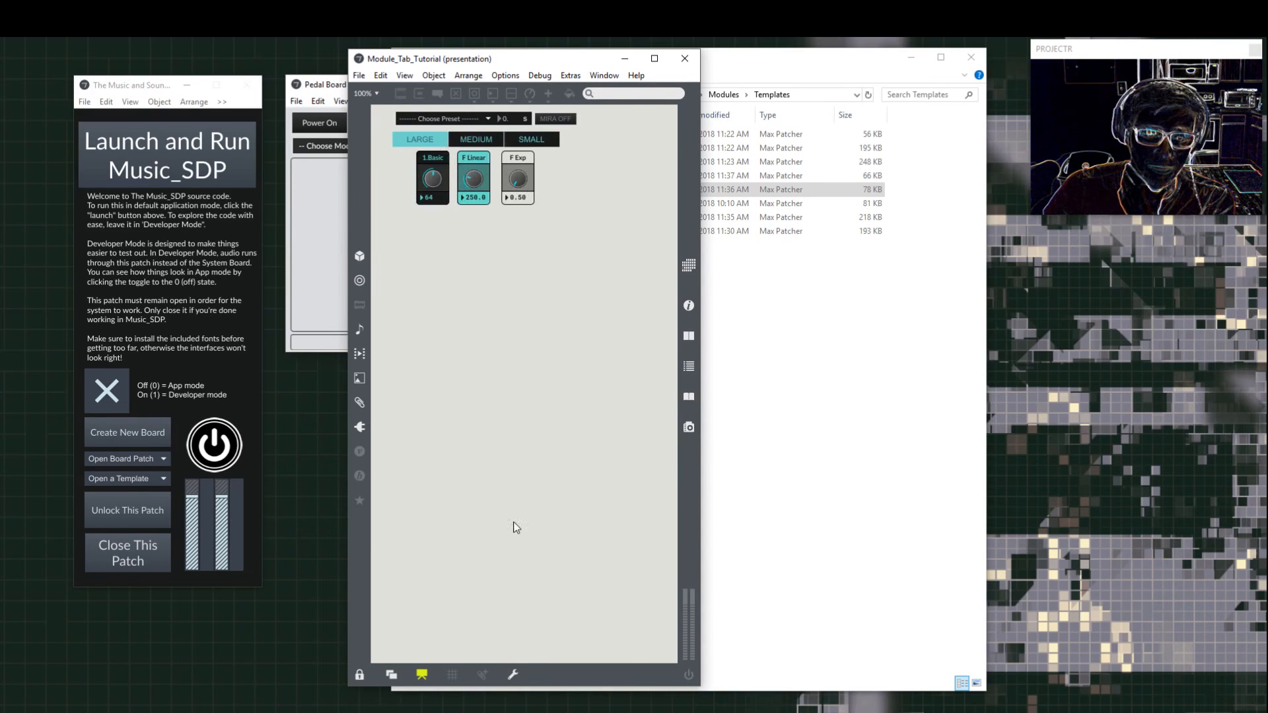
Step: Show Module_Tab_Tutorial in patching view, widen its window, try the size tabs above p toggler, and close the patch
{"action": "left_click", "coordinate": [421, 673]}
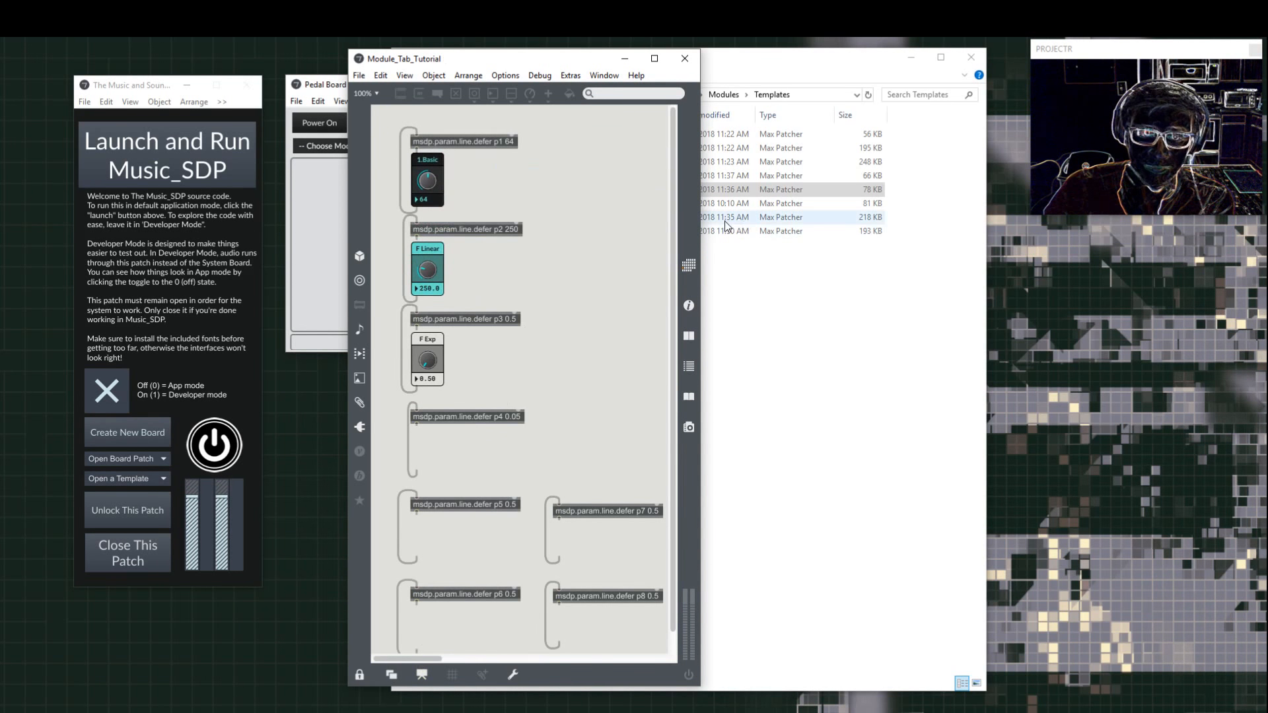
{"action": "left_click_drag", "start_coordinate": [702, 228], "coordinate": [1001, 231]}
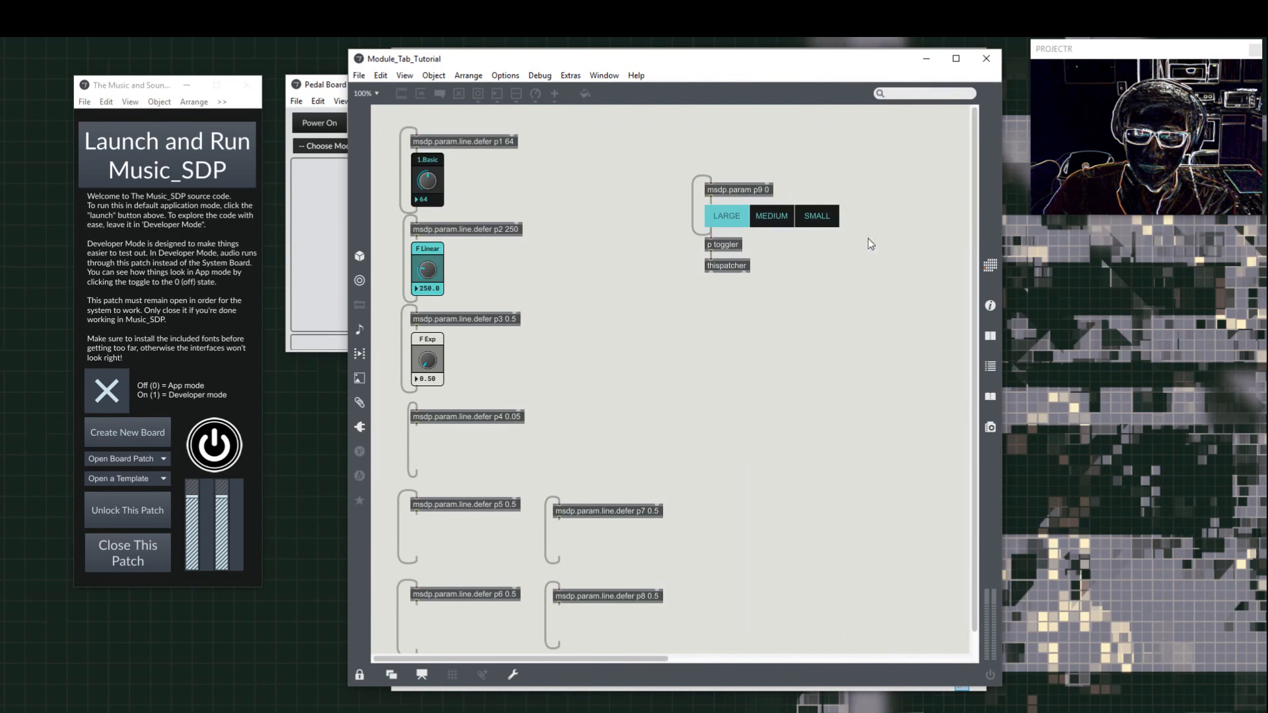
{"action": "left_click", "coordinate": [771, 221]}
{"action": "left_click", "coordinate": [816, 224]}
{"action": "left_click", "coordinate": [771, 221]}
{"action": "left_click", "coordinate": [727, 221]}
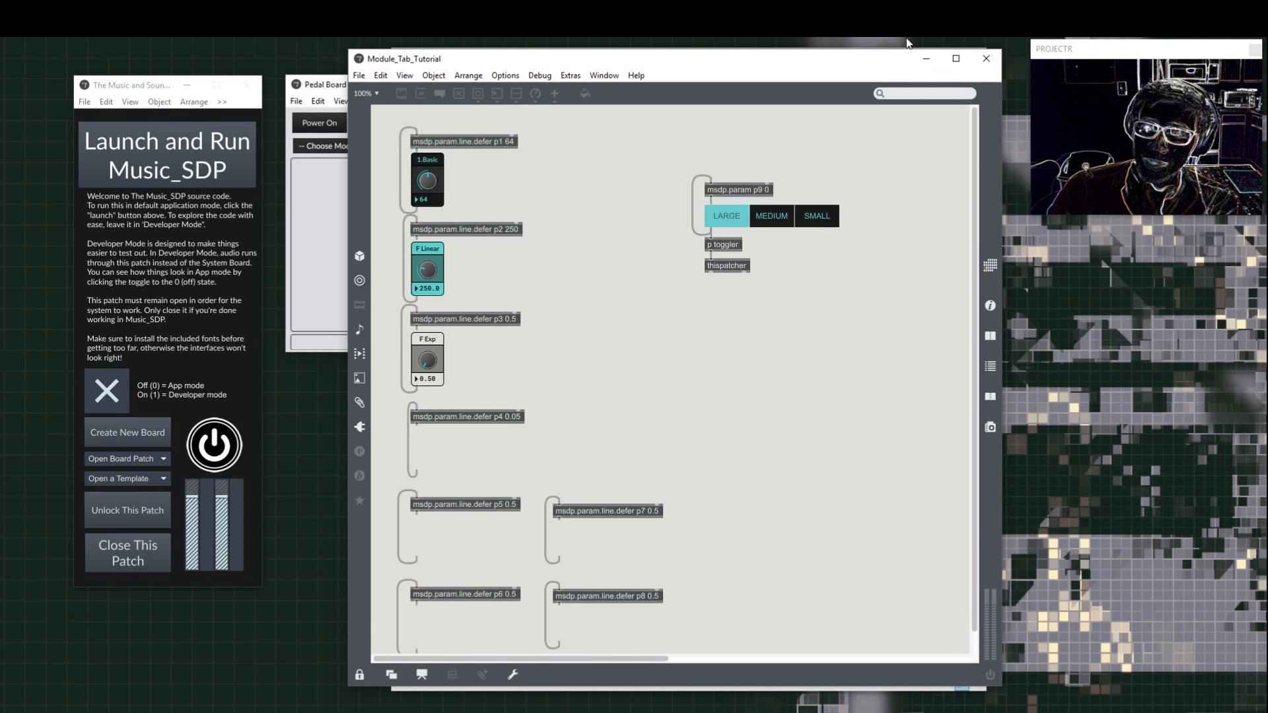
{"action": "left_click", "coordinate": [977, 60]}
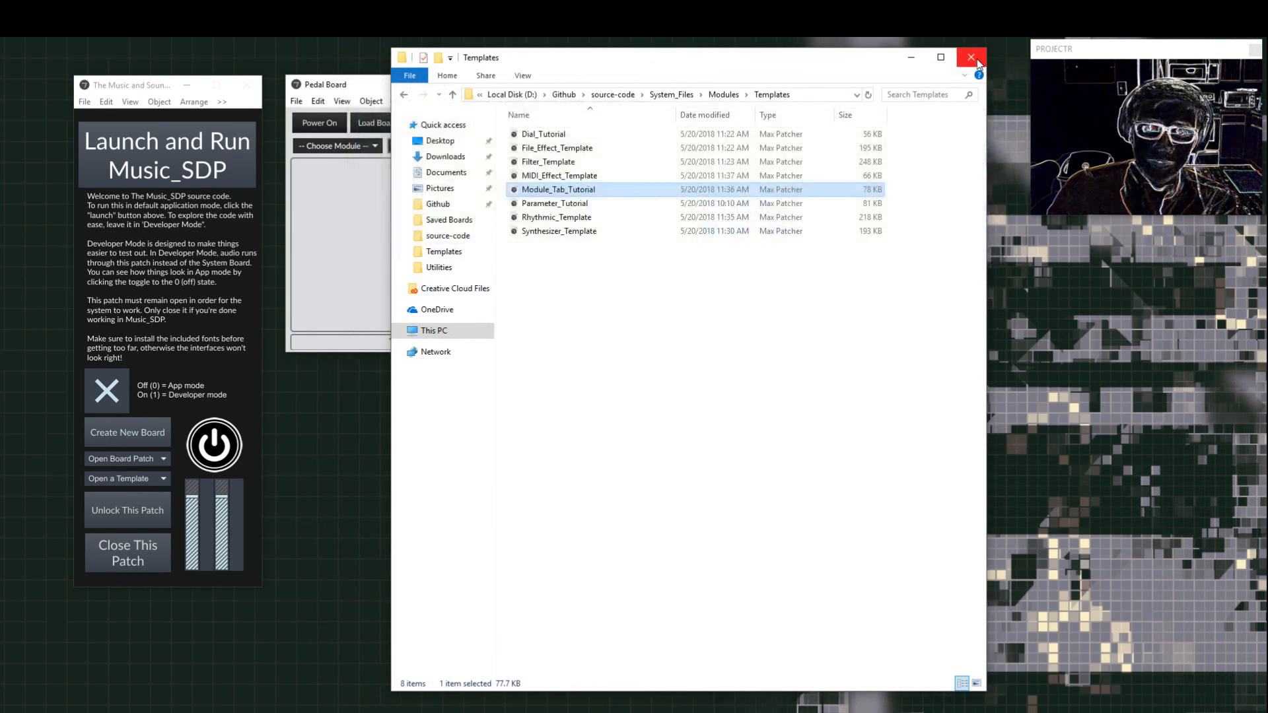
Step: Open Synthesizer_Template beside the Pedal Board and try its controls with Width at 0.88 and Vol at 0.52
{"action": "double_click", "coordinate": [588, 231]}
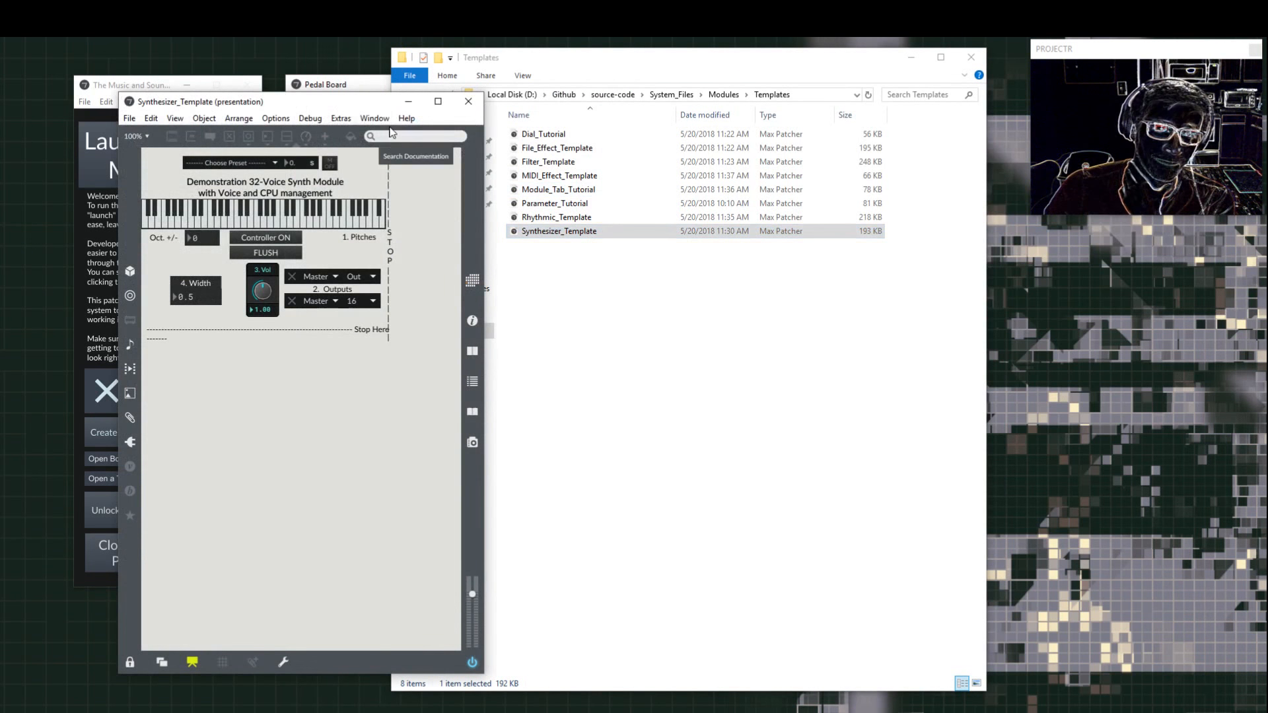
{"action": "left_click_drag", "start_coordinate": [362, 101], "coordinate": [386, 87]}
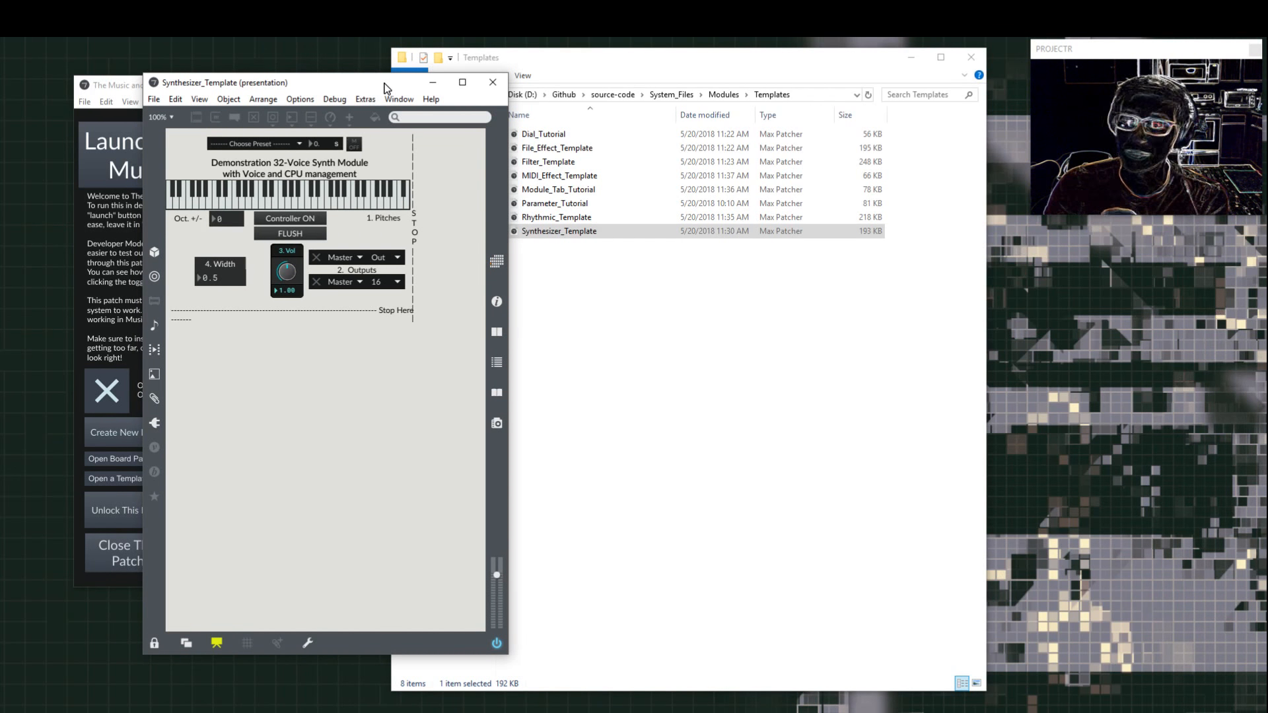
{"action": "left_click_drag", "start_coordinate": [386, 87], "coordinate": [623, 99]}
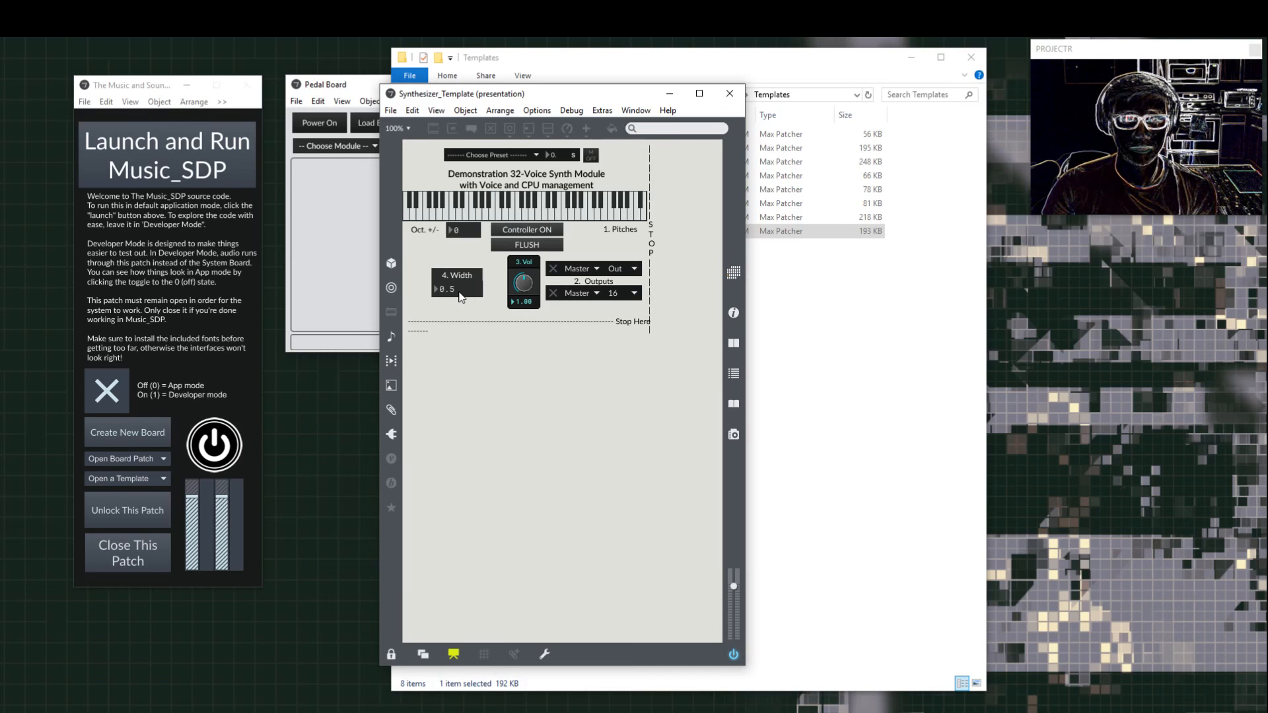
{"action": "left_click_drag", "start_coordinate": [459, 293], "coordinate": [528, 282]}
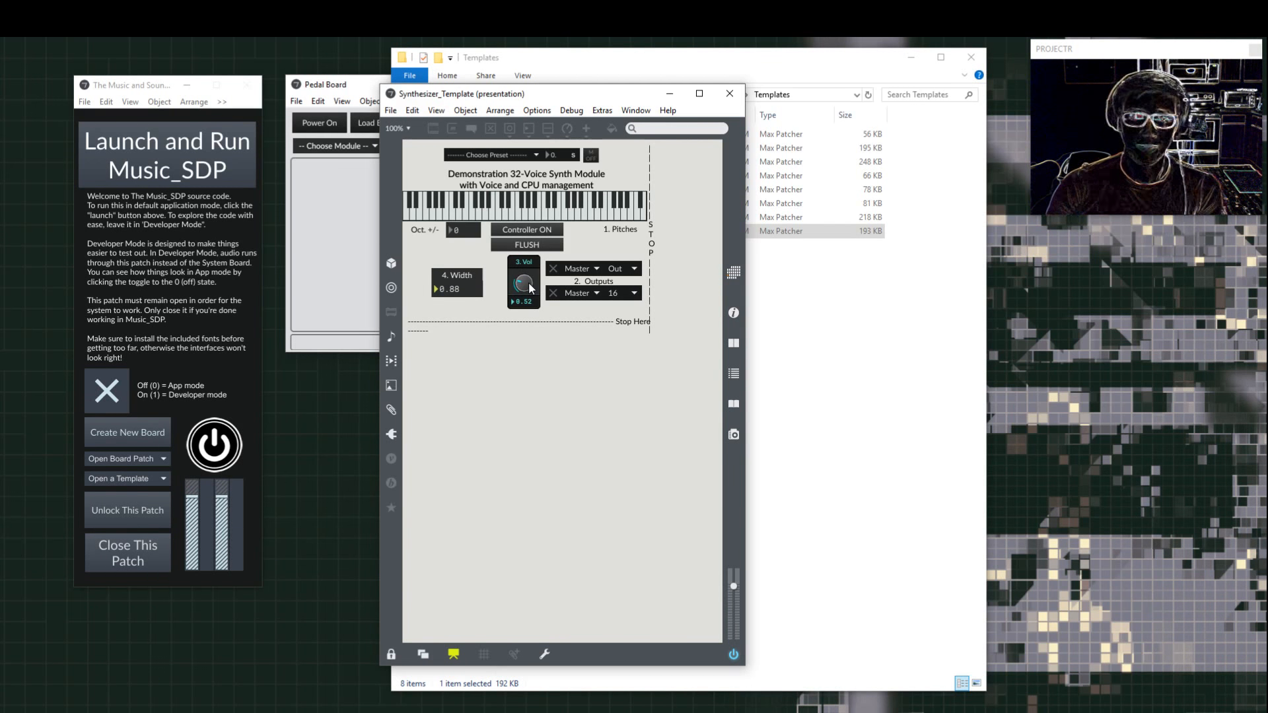
Step: Examine the Synthesizer_Template patching view in a maximized window, then restore the window size and close the patch
{"action": "left_click", "coordinate": [455, 654]}
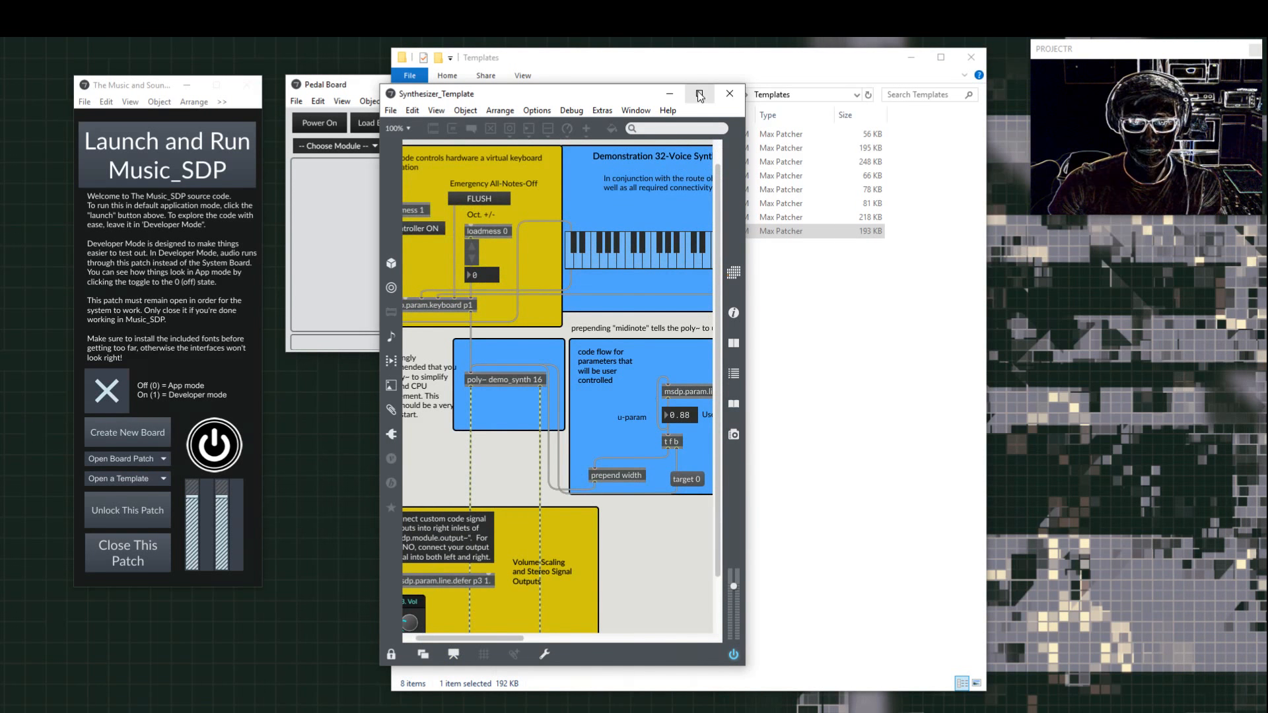
{"action": "left_click", "coordinate": [699, 94]}
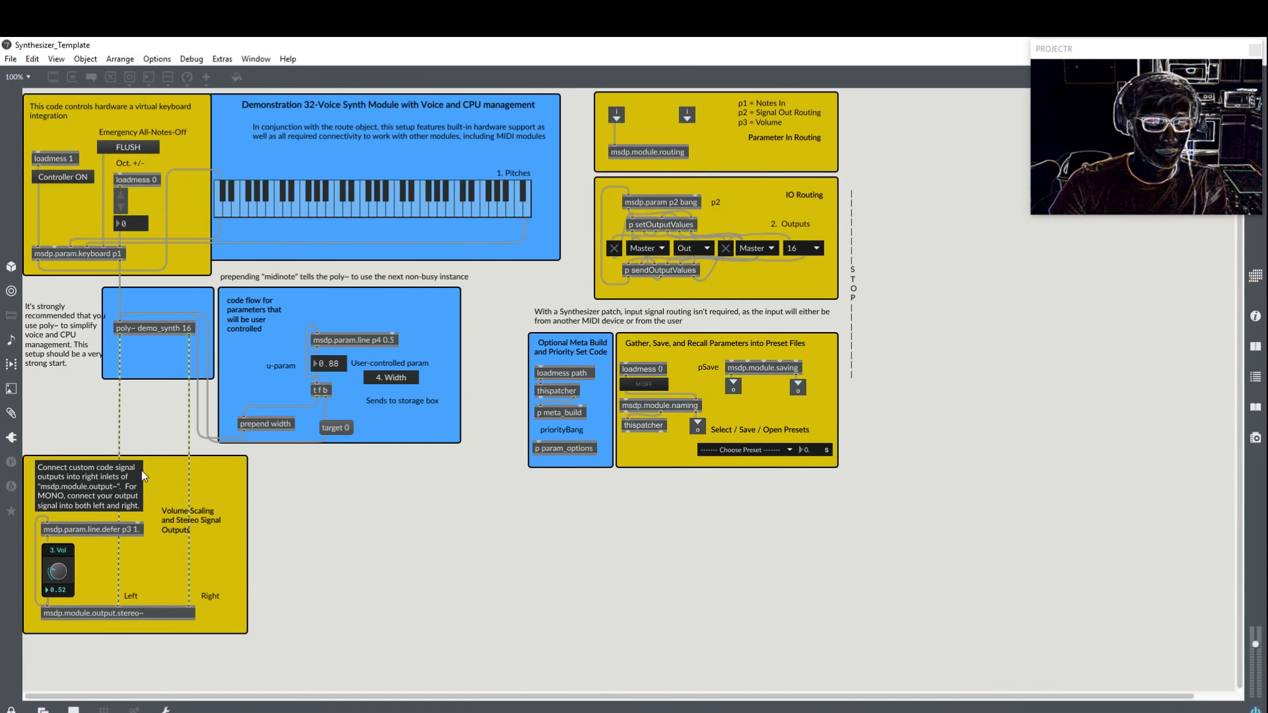
{"action": "double_click", "coordinate": [745, 46]}
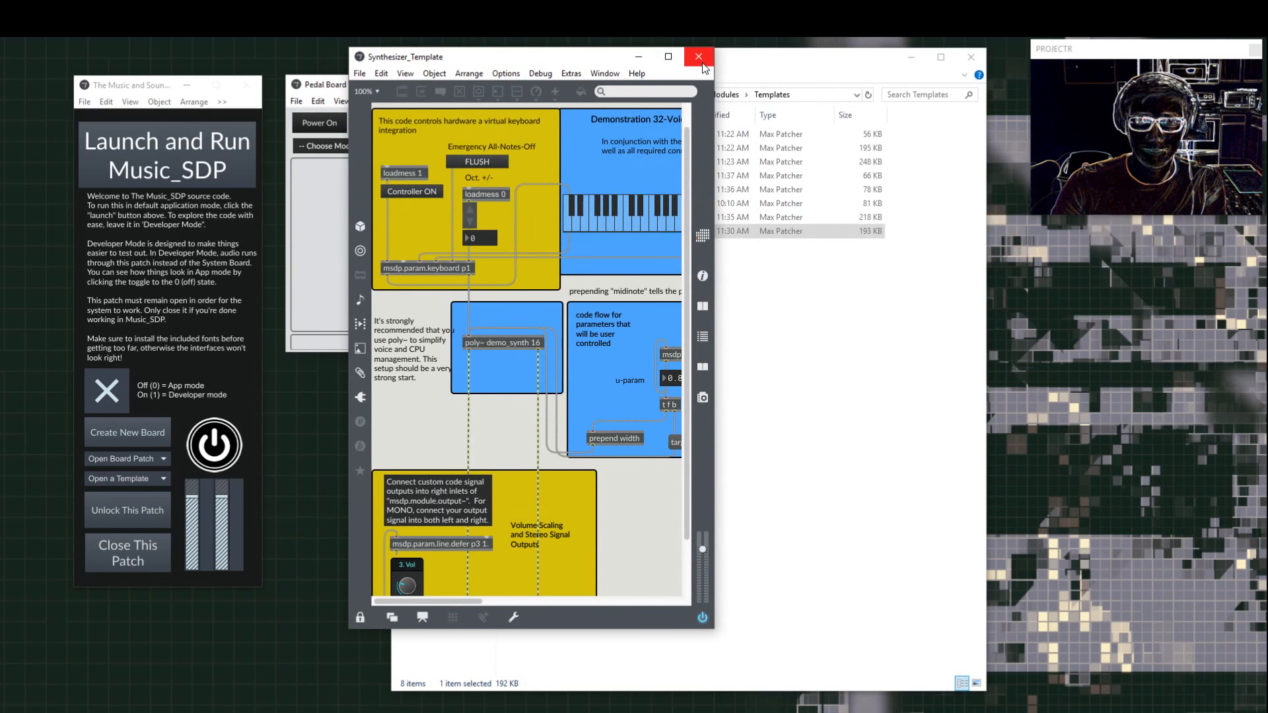
{"action": "left_click", "coordinate": [703, 63]}
Step: Clear the desktop by minimizing the Templates folder window and the Music_SDP launcher and closing the Pedal Board
{"action": "left_click_drag", "start_coordinate": [703, 62], "coordinate": [721, 64]}
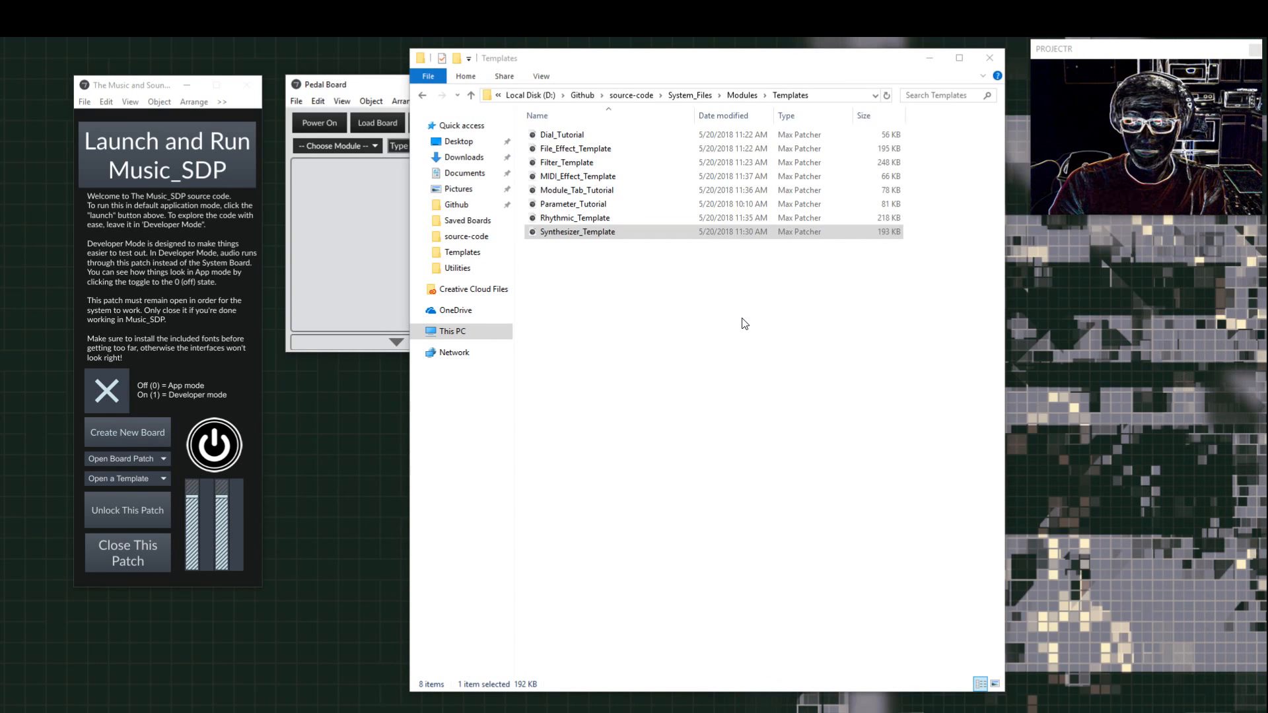
{"action": "left_click", "coordinate": [927, 60]}
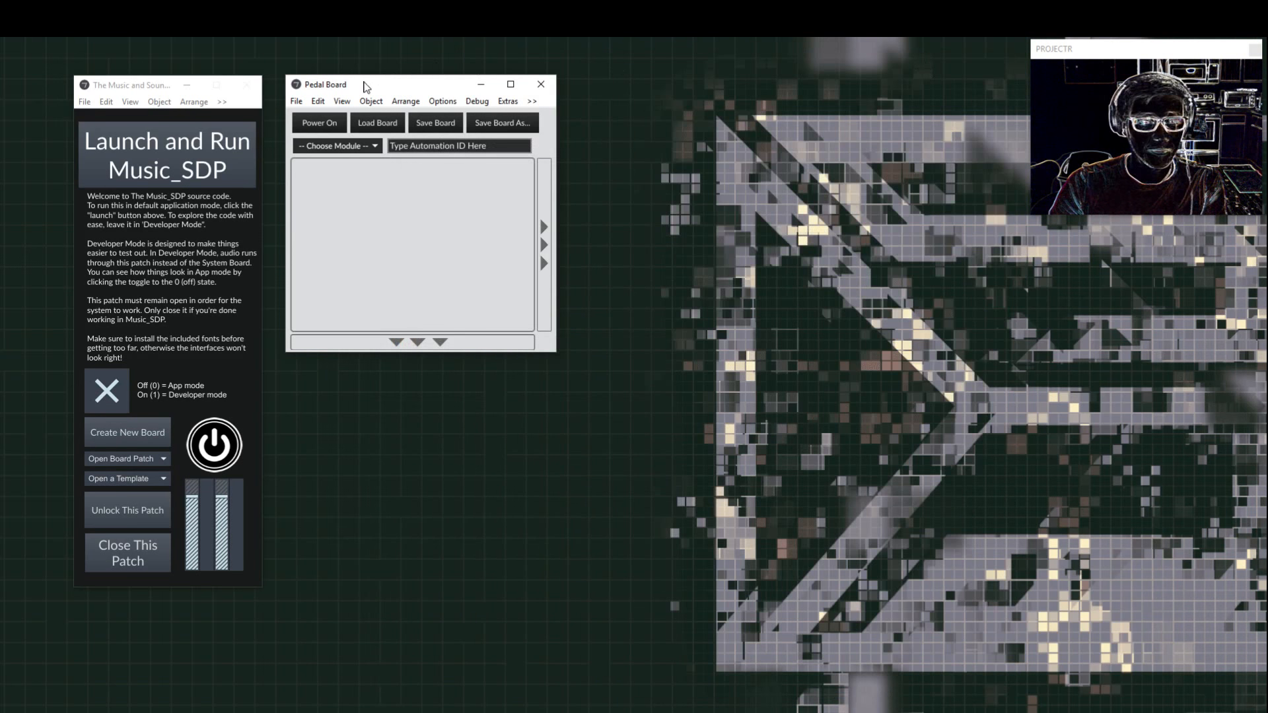
{"action": "left_click_drag", "start_coordinate": [365, 86], "coordinate": [406, 89]}
{"action": "left_click_drag", "start_coordinate": [124, 86], "coordinate": [74, 195]}
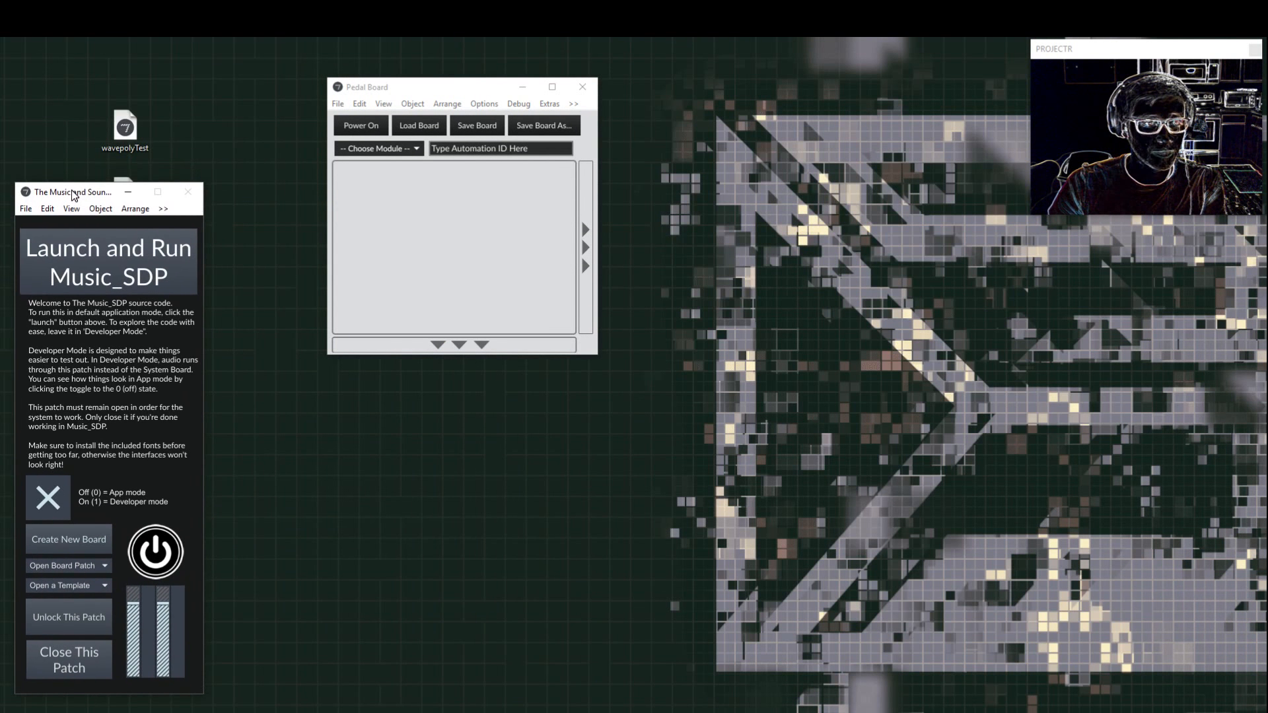
{"action": "left_click", "coordinate": [582, 87]}
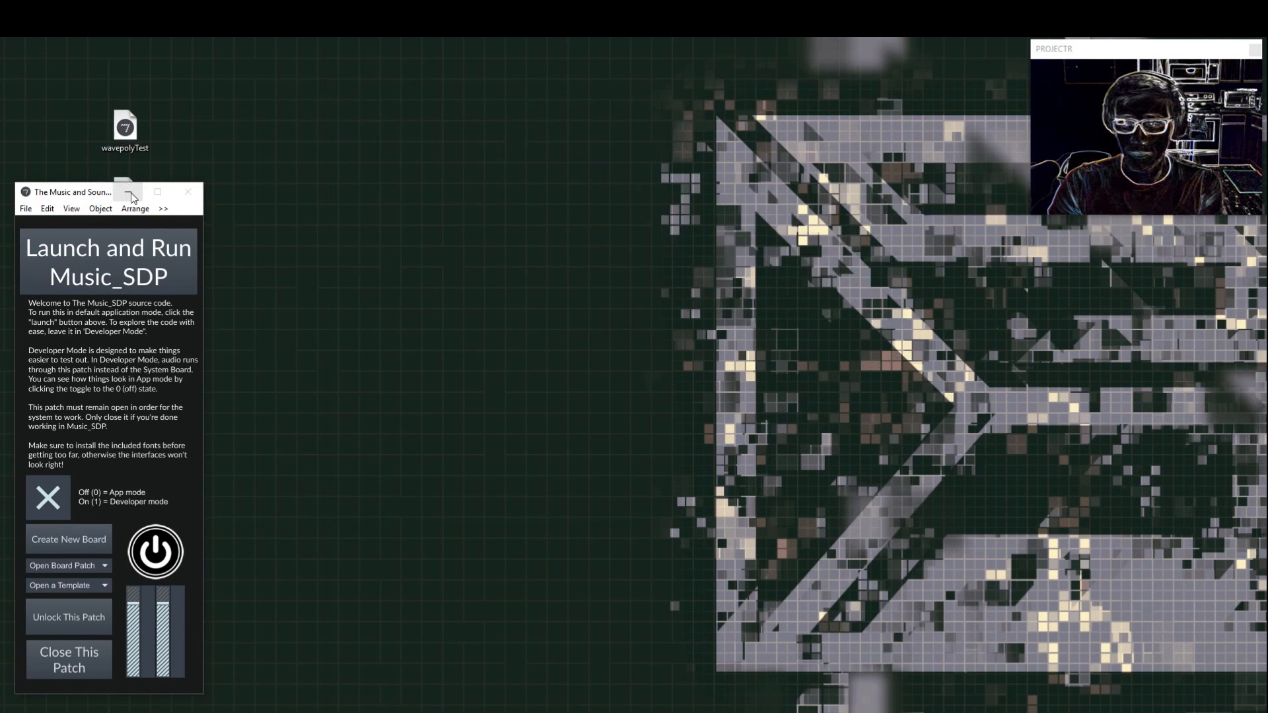
{"action": "left_click", "coordinate": [130, 194]}
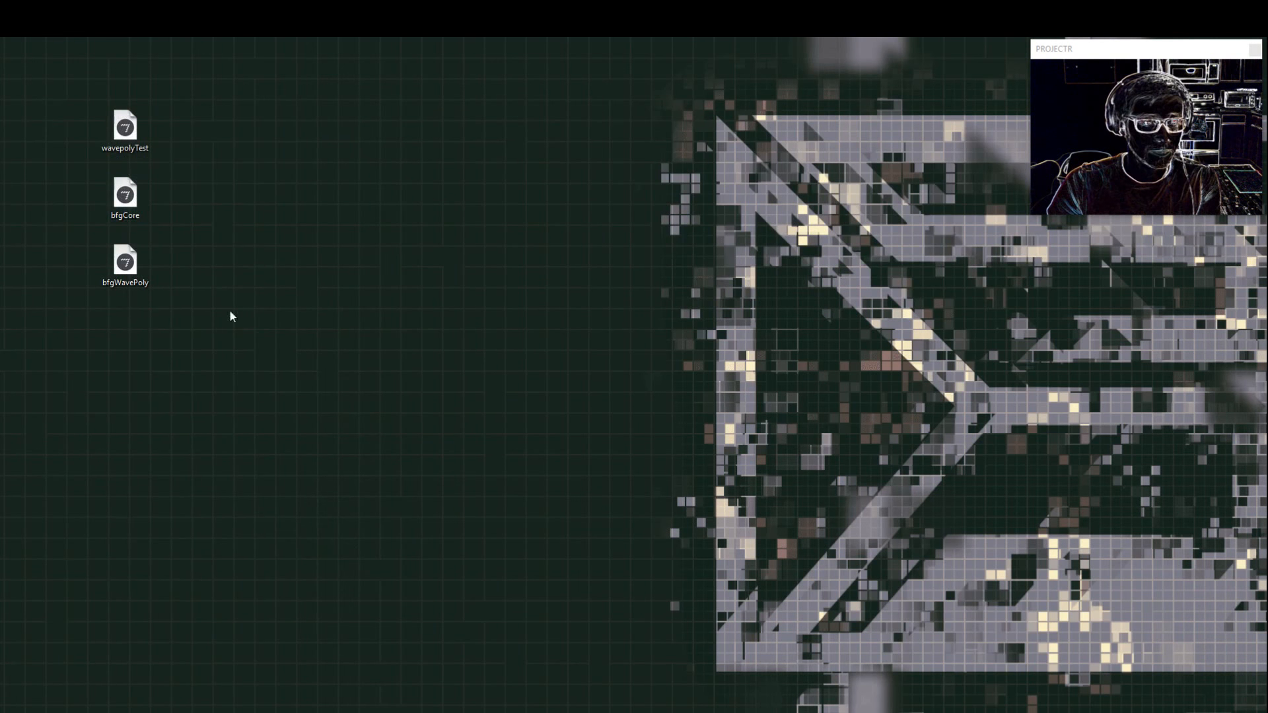
Step: Open the bfgWavePoly patch from the desktop, leaving the wavepolyTest file in its original place
{"action": "left_click", "coordinate": [125, 197]}
{"action": "left_click", "coordinate": [127, 257]}
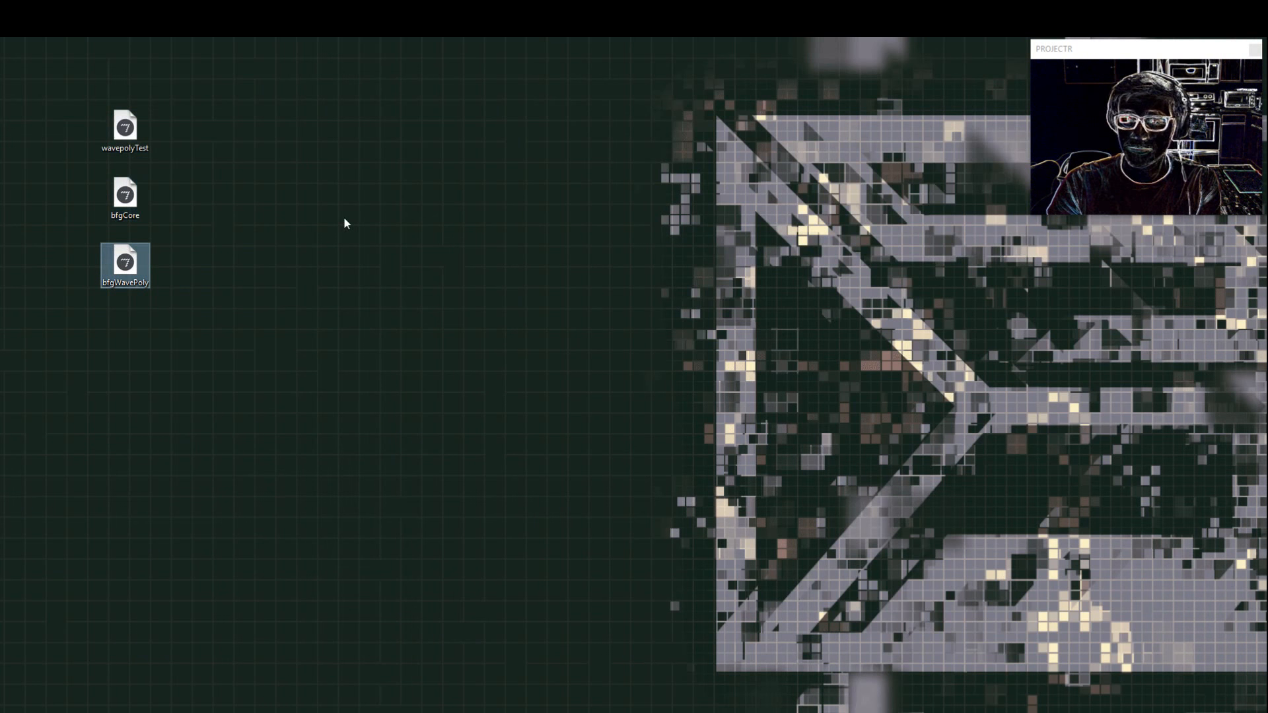
{"action": "left_click_drag", "start_coordinate": [144, 132], "coordinate": [370, 158]}
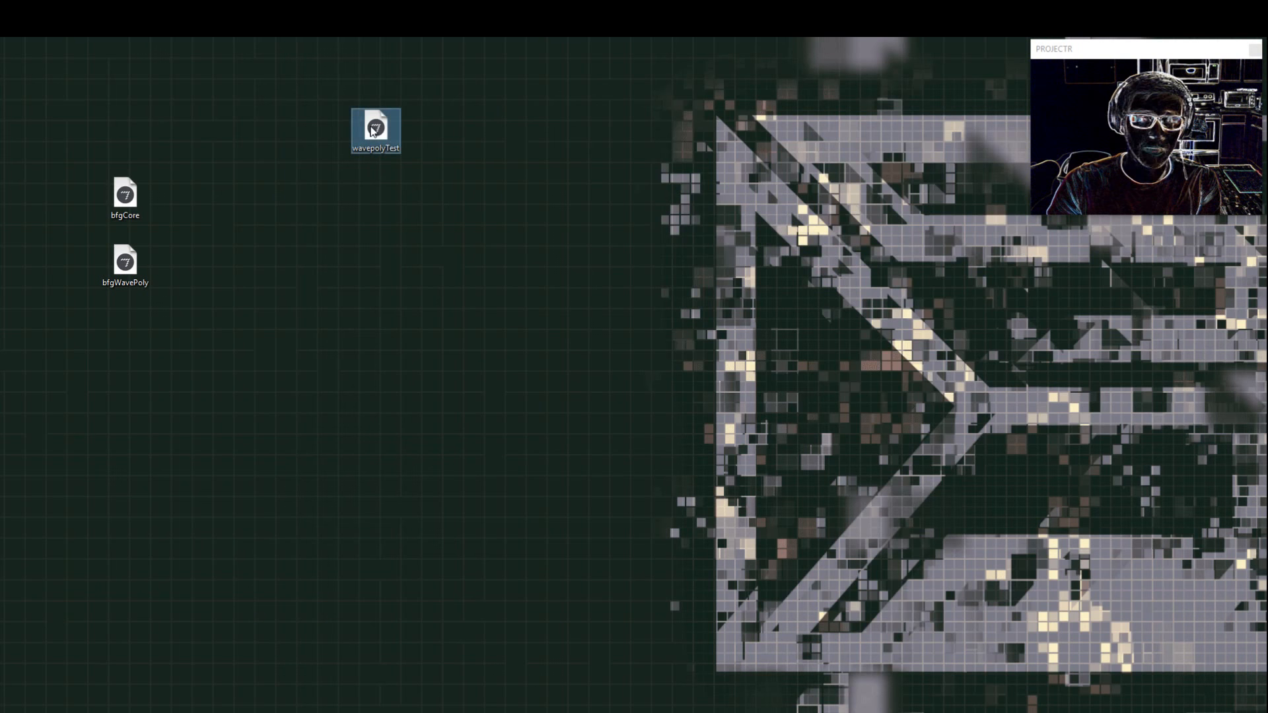
{"action": "left_click_drag", "start_coordinate": [370, 131], "coordinate": [112, 119]}
{"action": "left_click", "coordinate": [145, 269]}
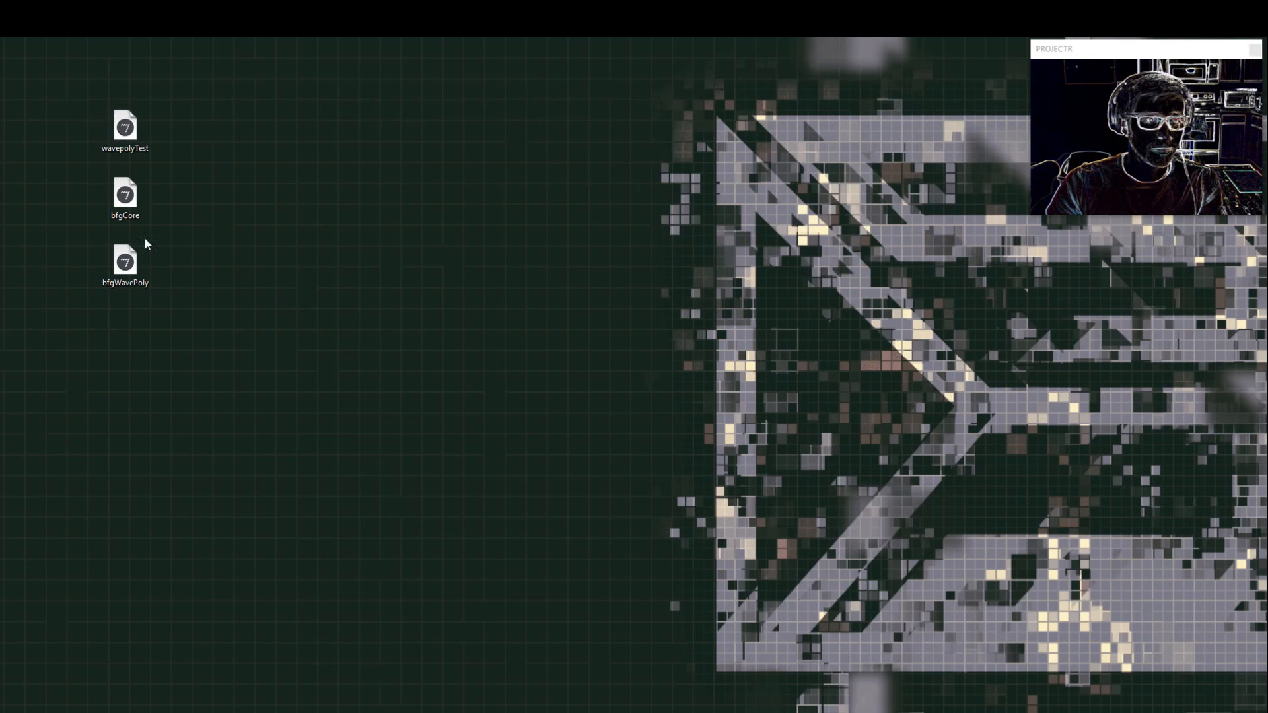
{"action": "double_click", "coordinate": [125, 263]}
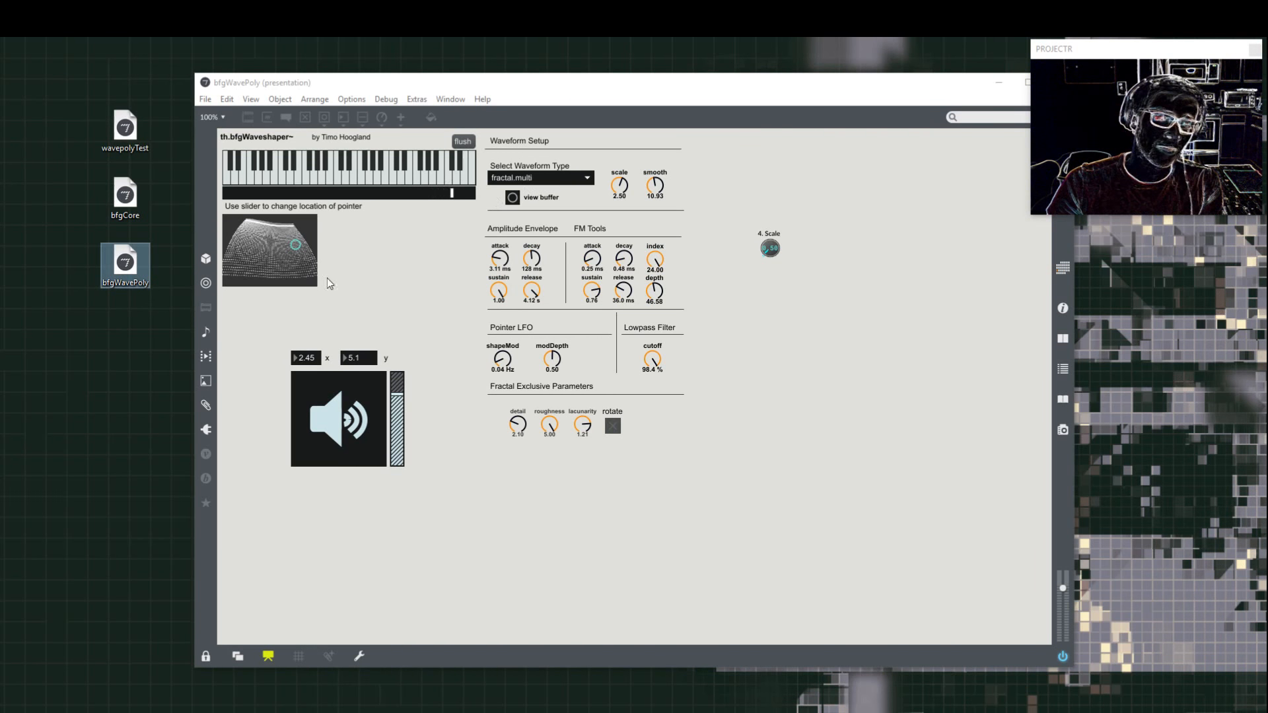
Step: Try the fractal.mono waveform with scale at 2.93, followed by the noise.simplex waveform
{"action": "left_click", "coordinate": [526, 176]}
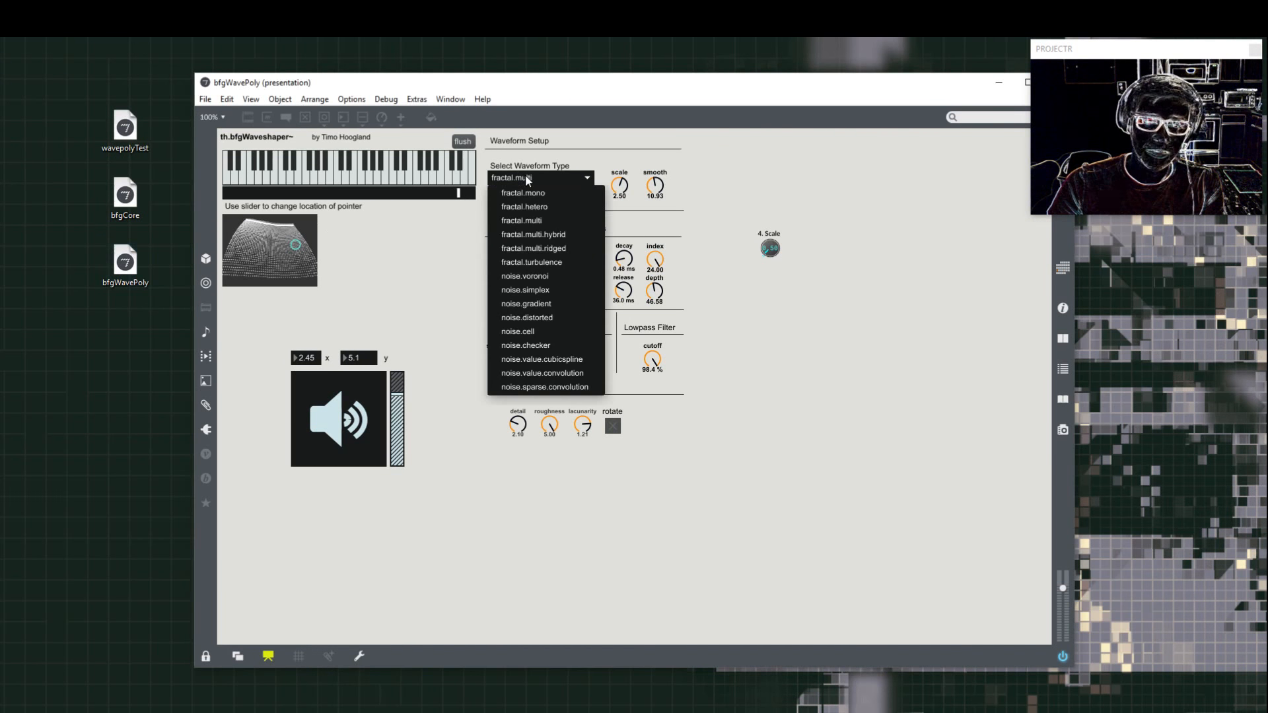
{"action": "left_click", "coordinate": [530, 200]}
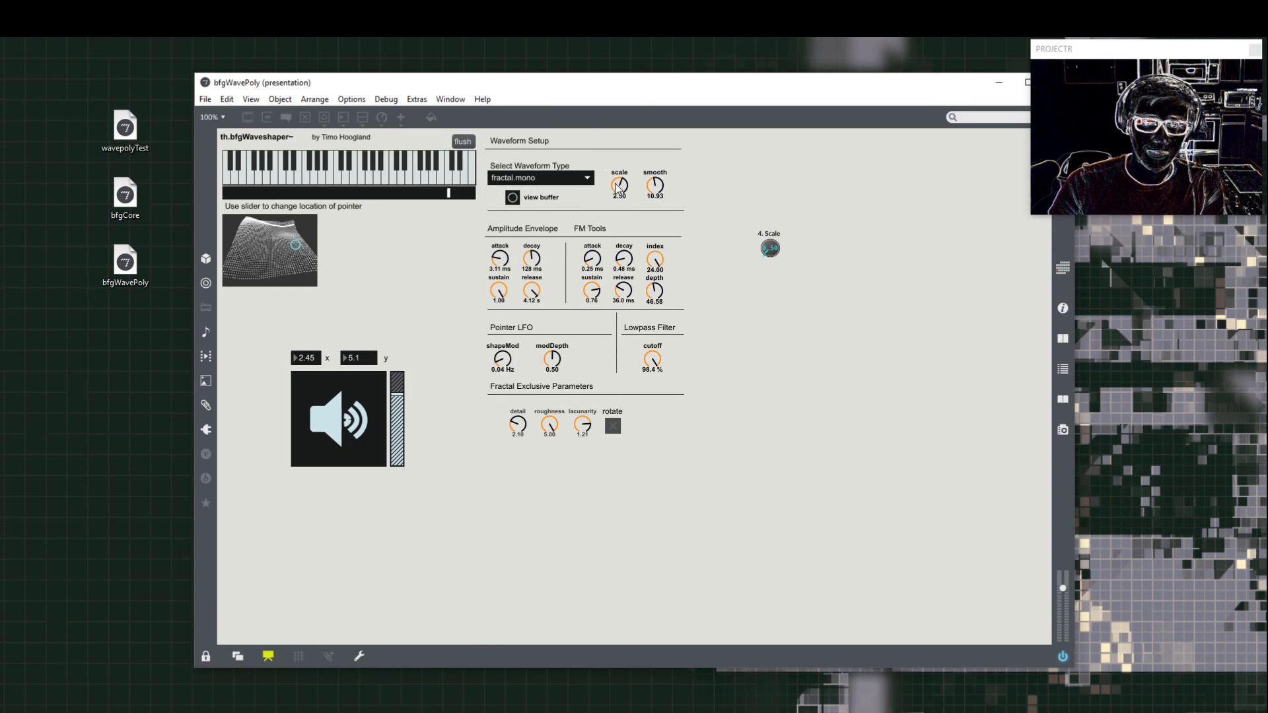
{"action": "left_click_drag", "start_coordinate": [620, 185], "coordinate": [619, 180]}
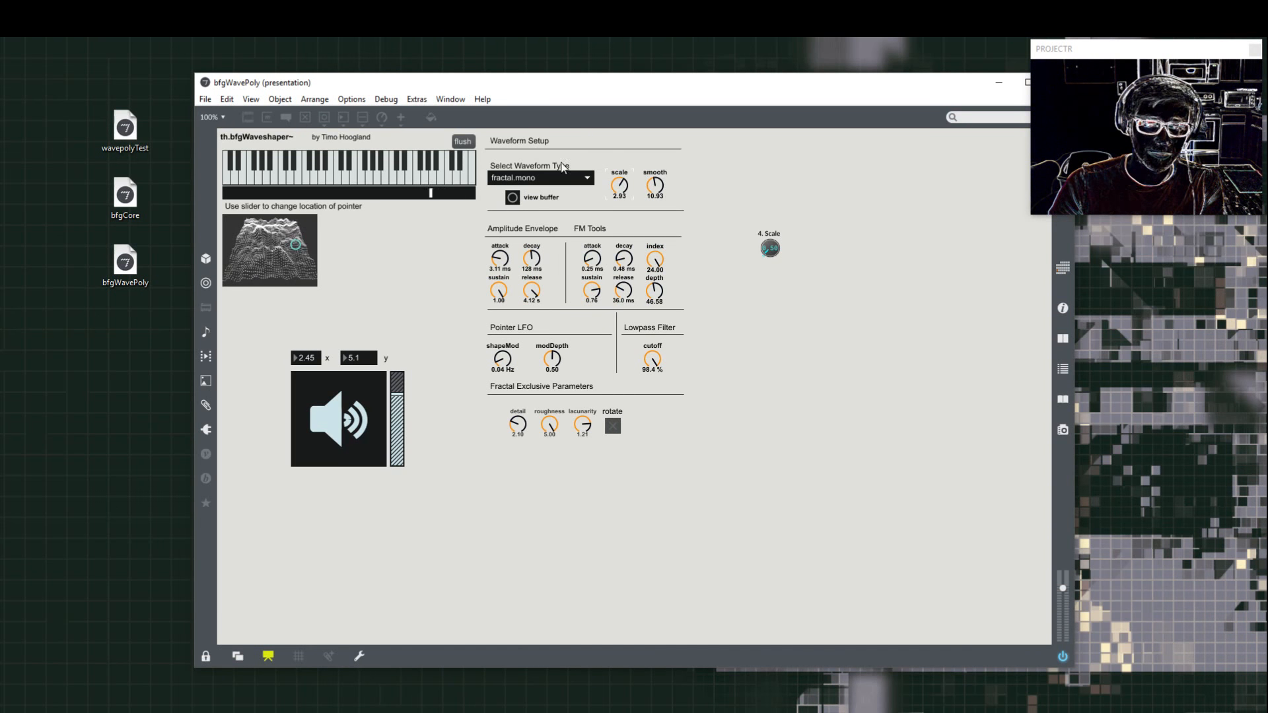
{"action": "left_click", "coordinate": [523, 177]}
{"action": "left_click", "coordinate": [544, 287]}
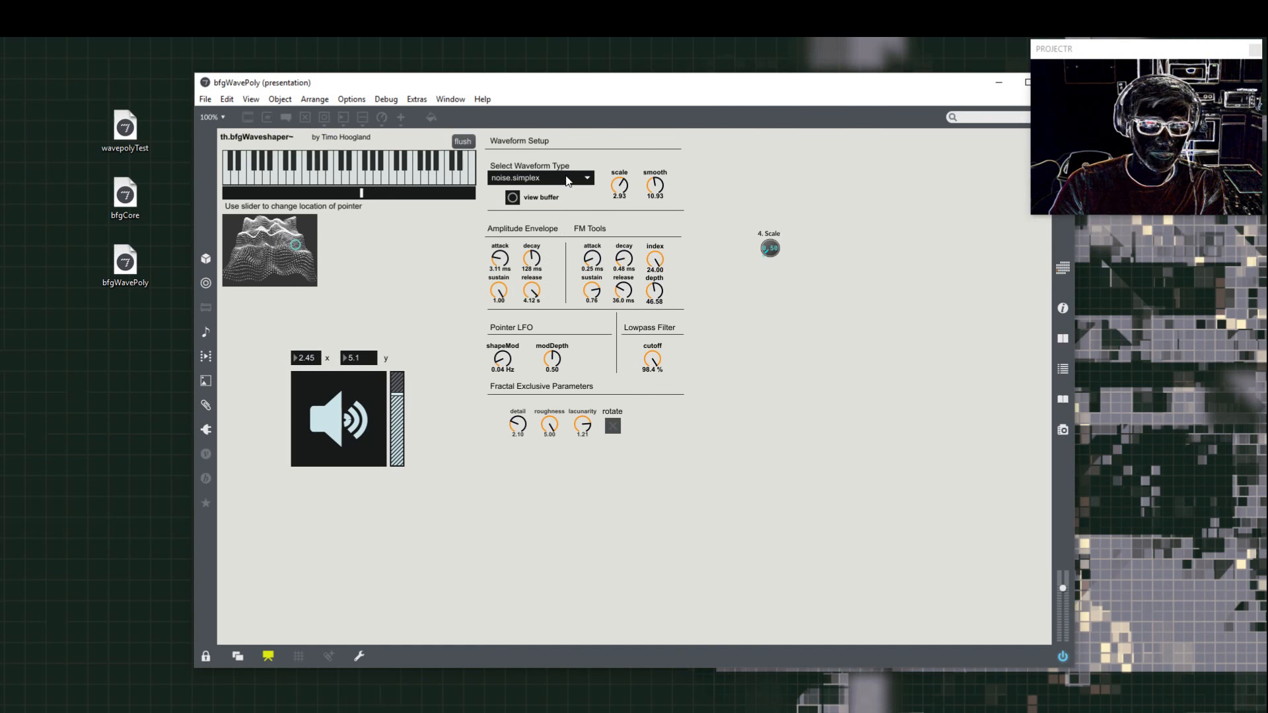
Step: Select the fractal.multi.ridged waveform type and raise its scale to 10.00
{"action": "left_click", "coordinate": [566, 179]}
{"action": "left_click", "coordinate": [559, 243]}
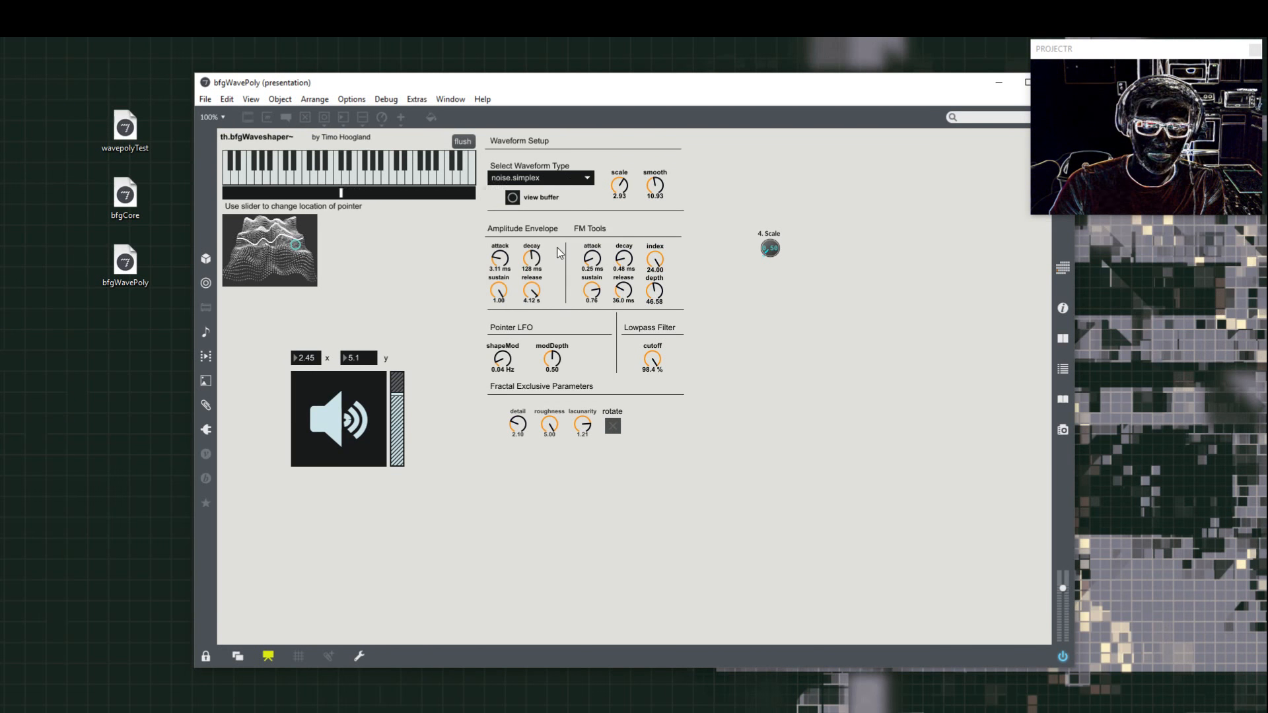
{"action": "left_click_drag", "start_coordinate": [620, 185], "coordinate": [619, 129]}
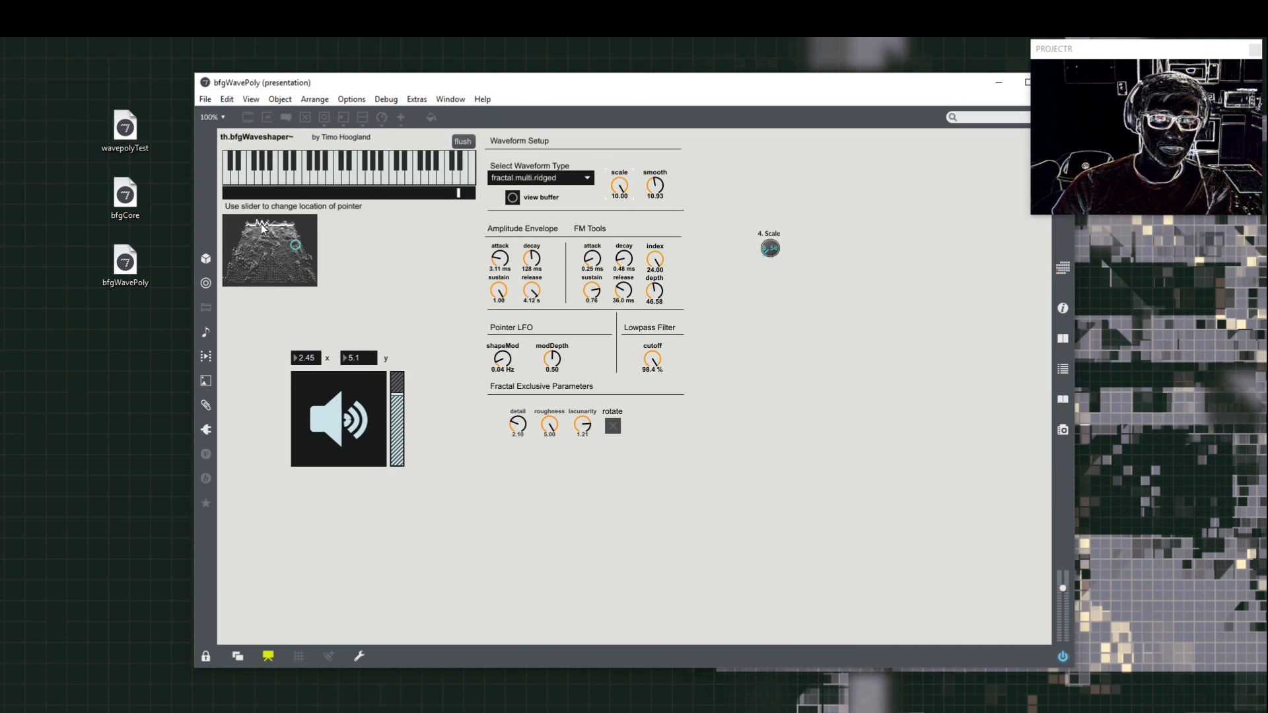
Step: Open the waveform buffer view and move the bfgWavePoly window clear of it
{"action": "left_click", "coordinate": [512, 197]}
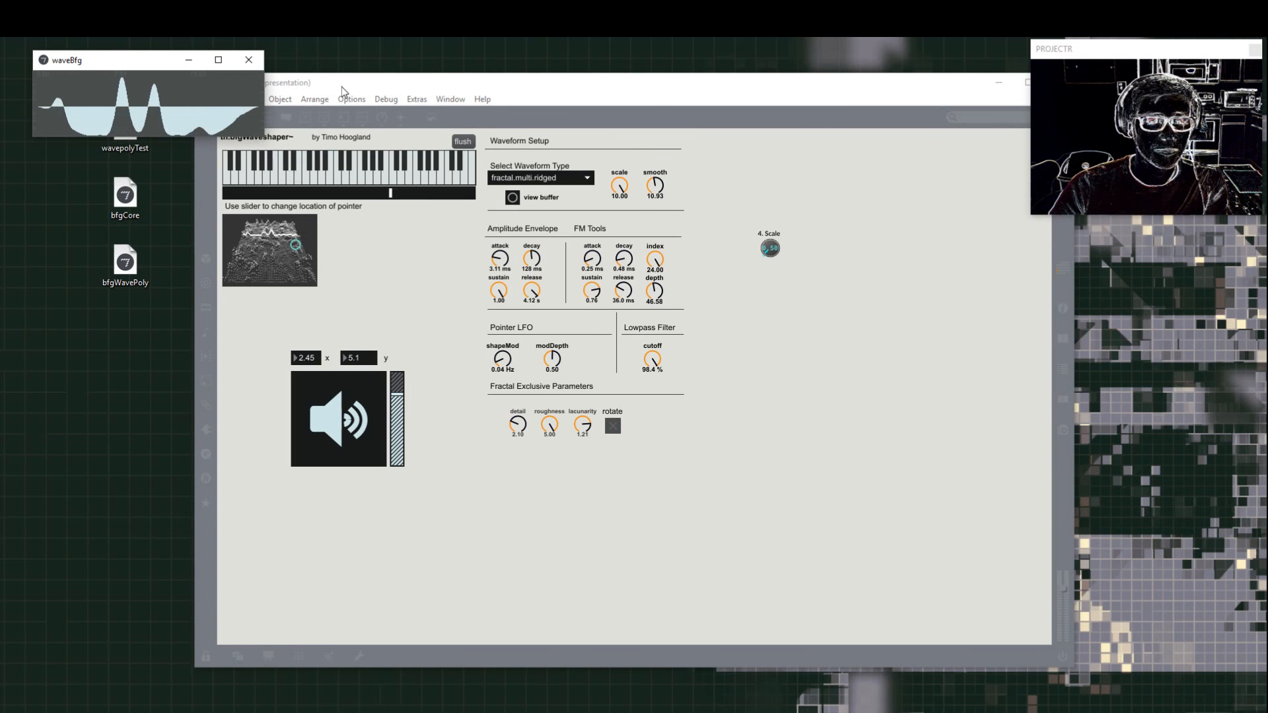
{"action": "left_click_drag", "start_coordinate": [333, 91], "coordinate": [395, 86]}
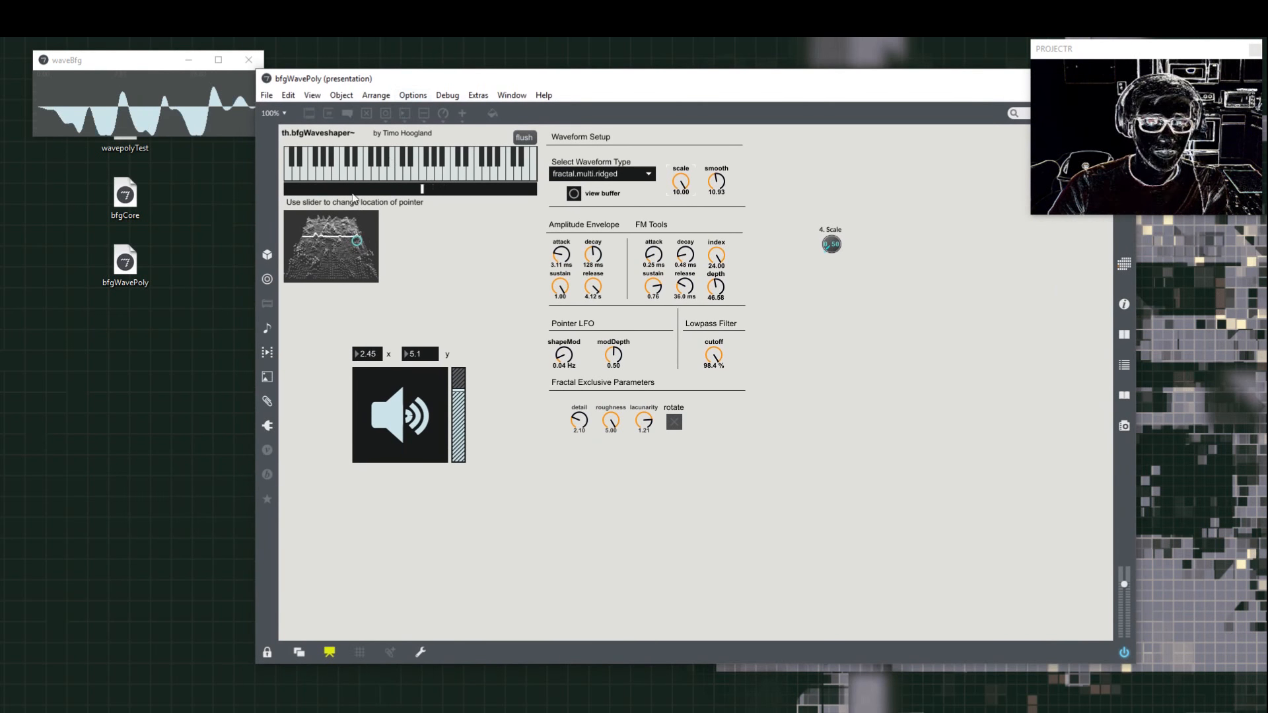
Step: Hold the lowest keyboard note while moving the terrain pointer to about x 9.7, y 12.35, and release the note
{"action": "left_click", "coordinate": [288, 167]}
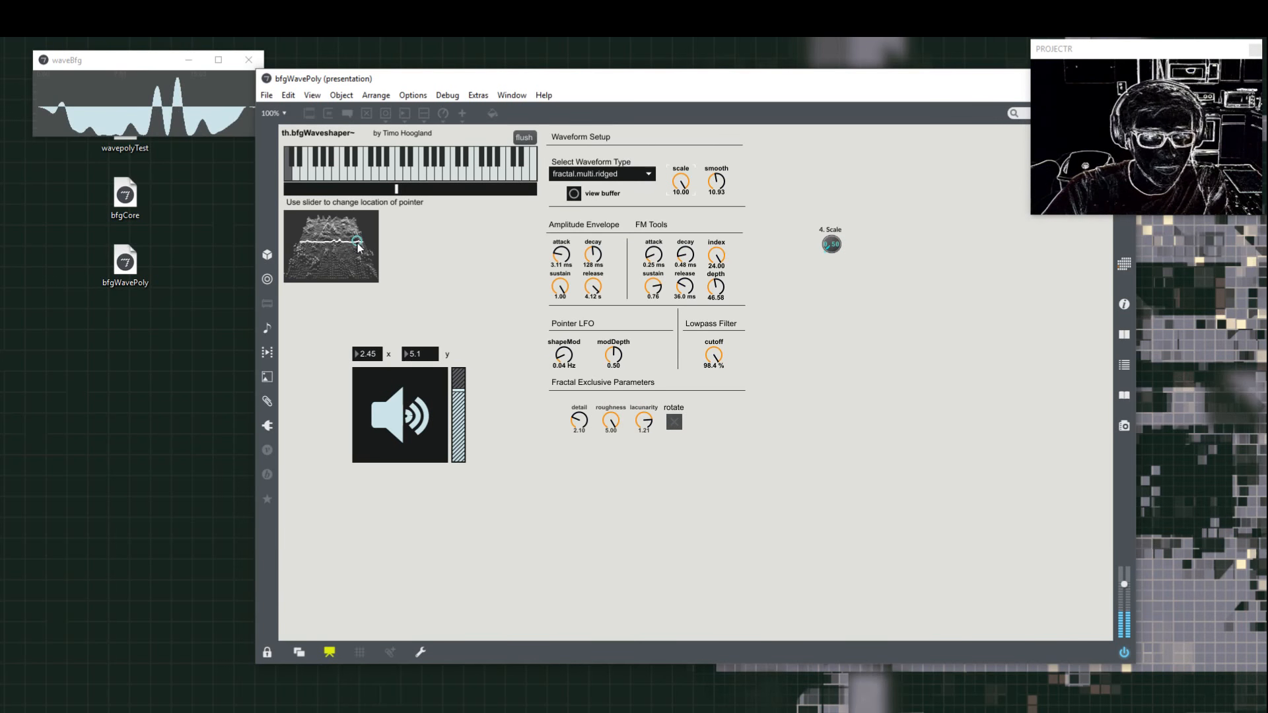
{"action": "mouse_move", "coordinate": [358, 241]}
{"action": "left_mouse_down"}
{"action": "mouse_move", "coordinate": [373, 237]}
{"action": "mouse_move", "coordinate": [373, 216]}
{"action": "mouse_move", "coordinate": [315, 216]}
{"action": "mouse_move", "coordinate": [305, 235]}
{"action": "mouse_move", "coordinate": [319, 259]}
{"action": "left_mouse_up"}
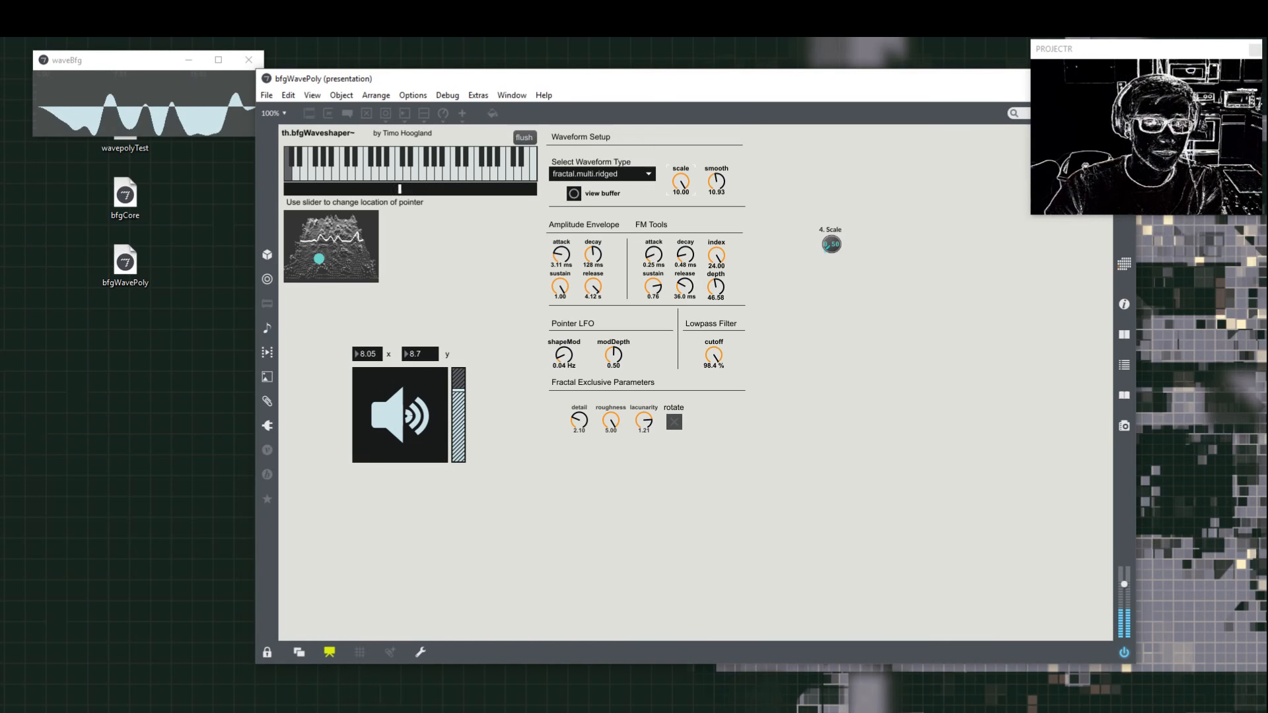
{"action": "left_click_drag", "start_coordinate": [319, 259], "coordinate": [307, 277]}
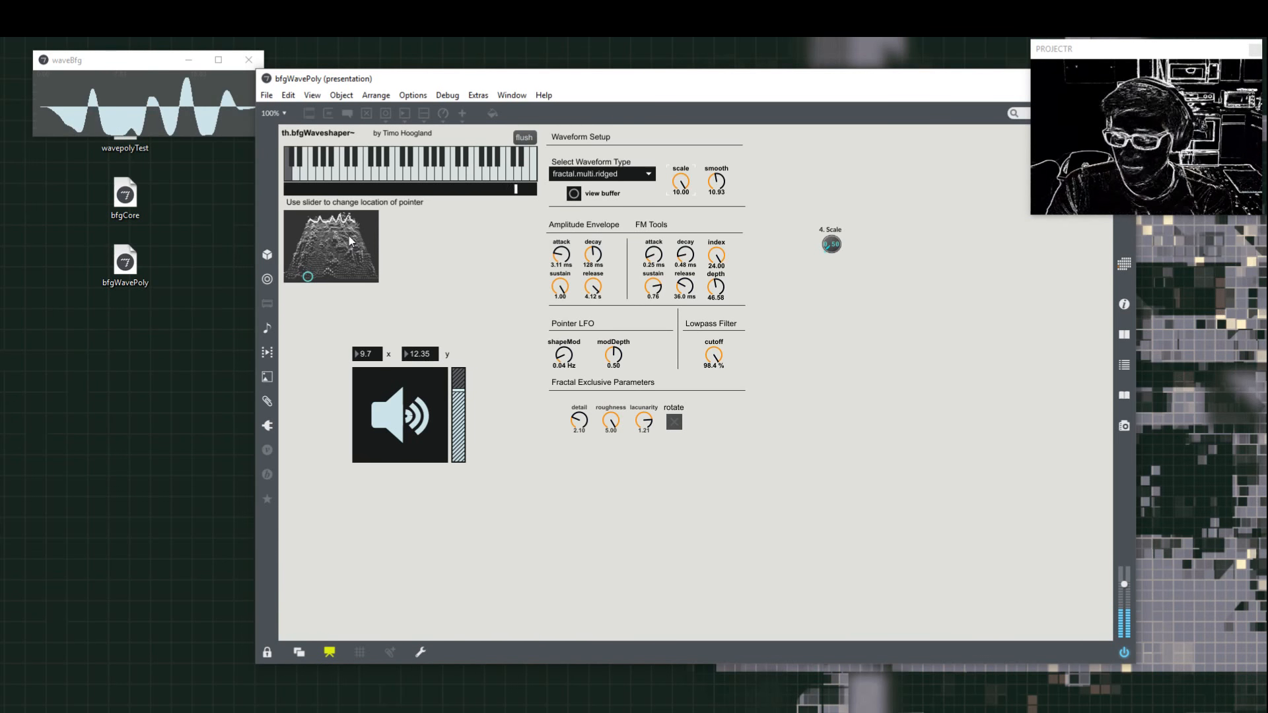
{"action": "left_click", "coordinate": [289, 178]}
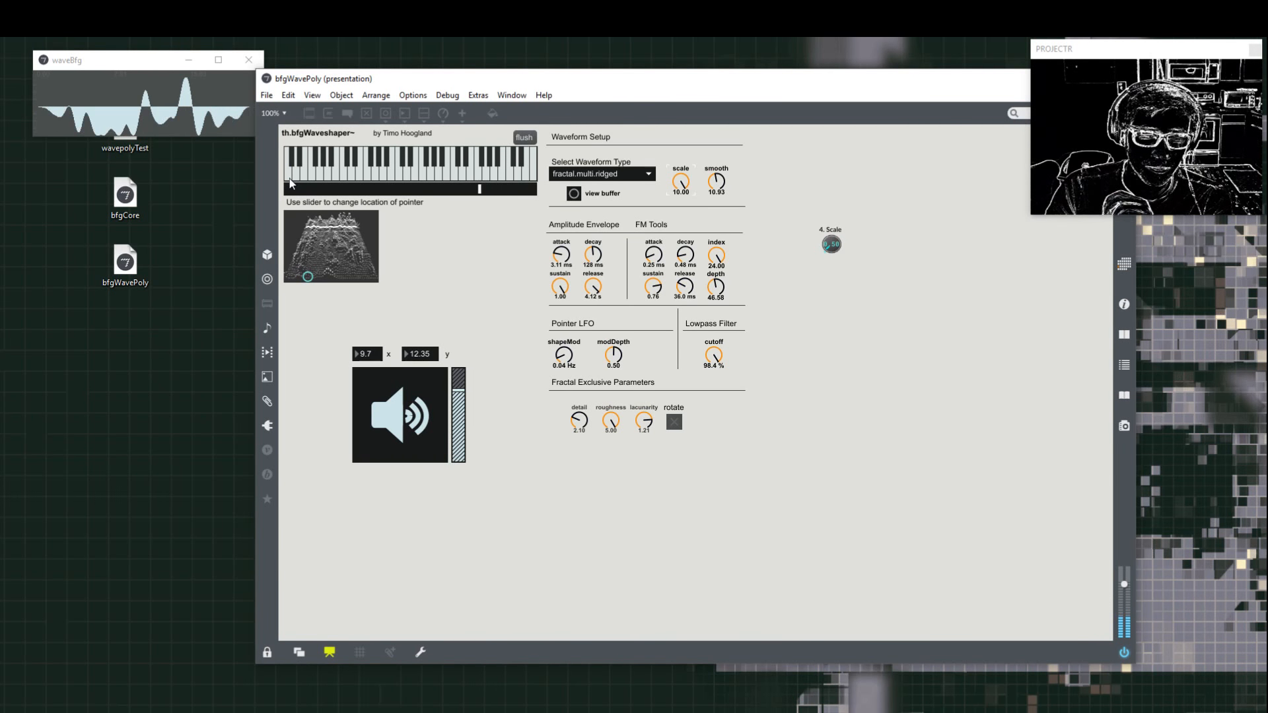
Step: Switch the waveform type to noise.voronoi and set the scale to 2.41
{"action": "left_click", "coordinate": [644, 179]}
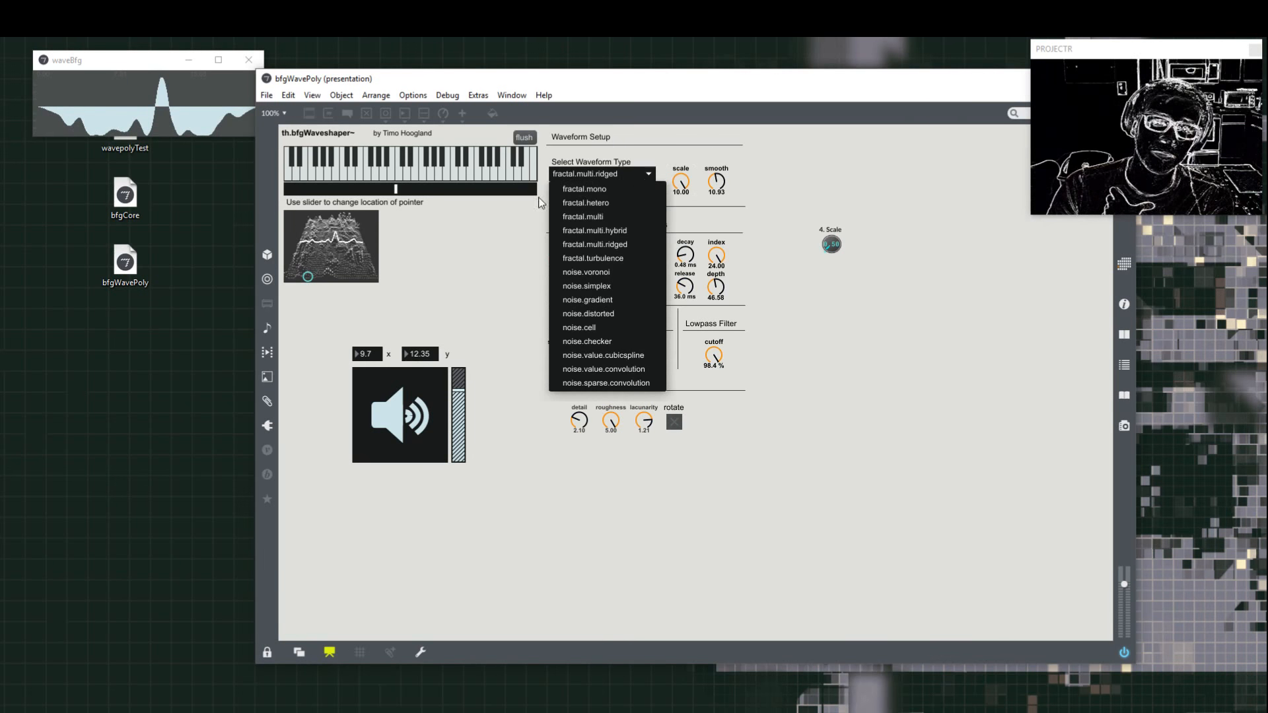
{"action": "left_click", "coordinate": [606, 271]}
{"action": "left_click_drag", "start_coordinate": [681, 183], "coordinate": [680, 281]}
{"action": "left_click_drag", "start_coordinate": [699, 359], "coordinate": [699, 392]}
{"action": "left_click_drag", "start_coordinate": [680, 181], "coordinate": [681, 151]}
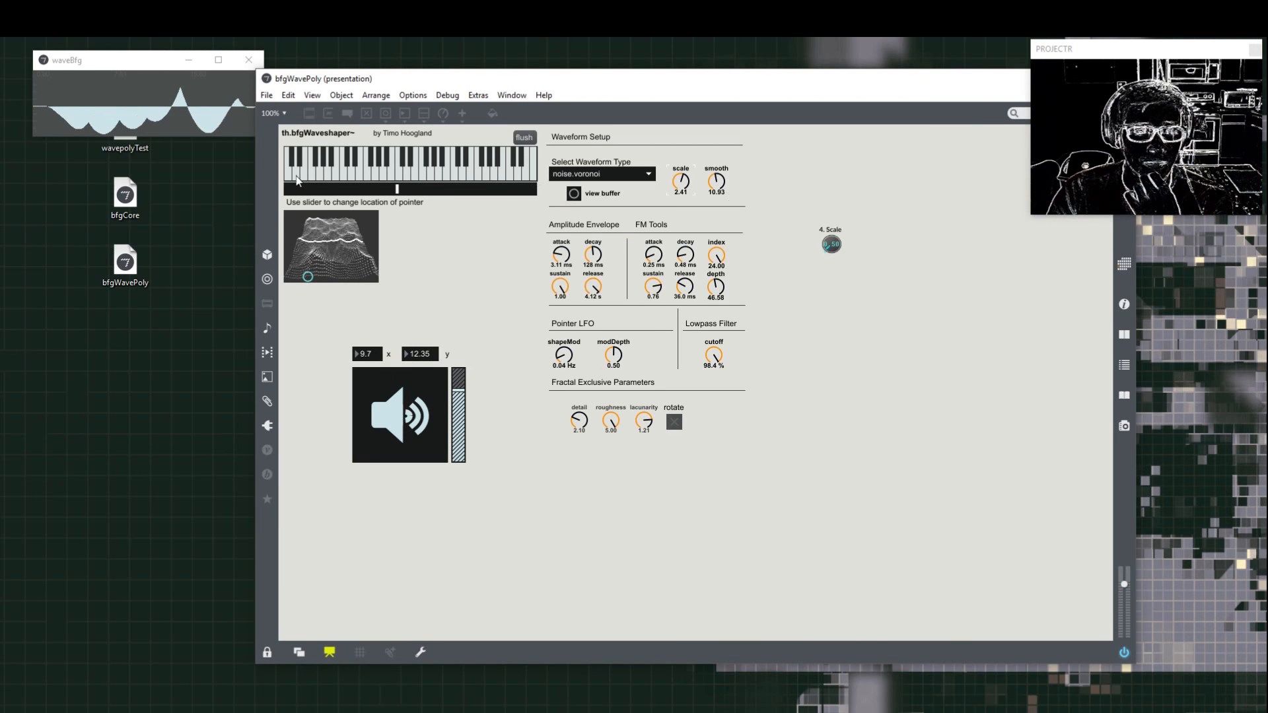
Step: Play low notes on the patch keyboard and raise the output gain almost to maximum
{"action": "left_click", "coordinate": [288, 175]}
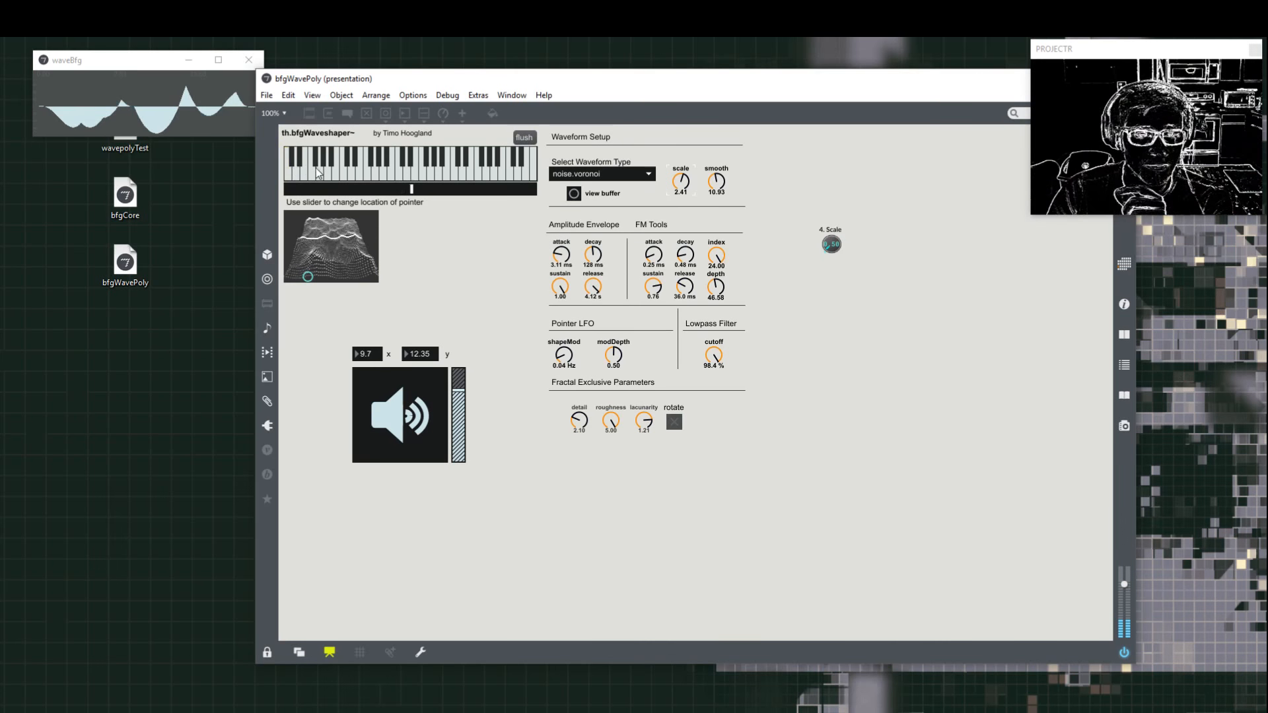
{"action": "left_click", "coordinate": [318, 173]}
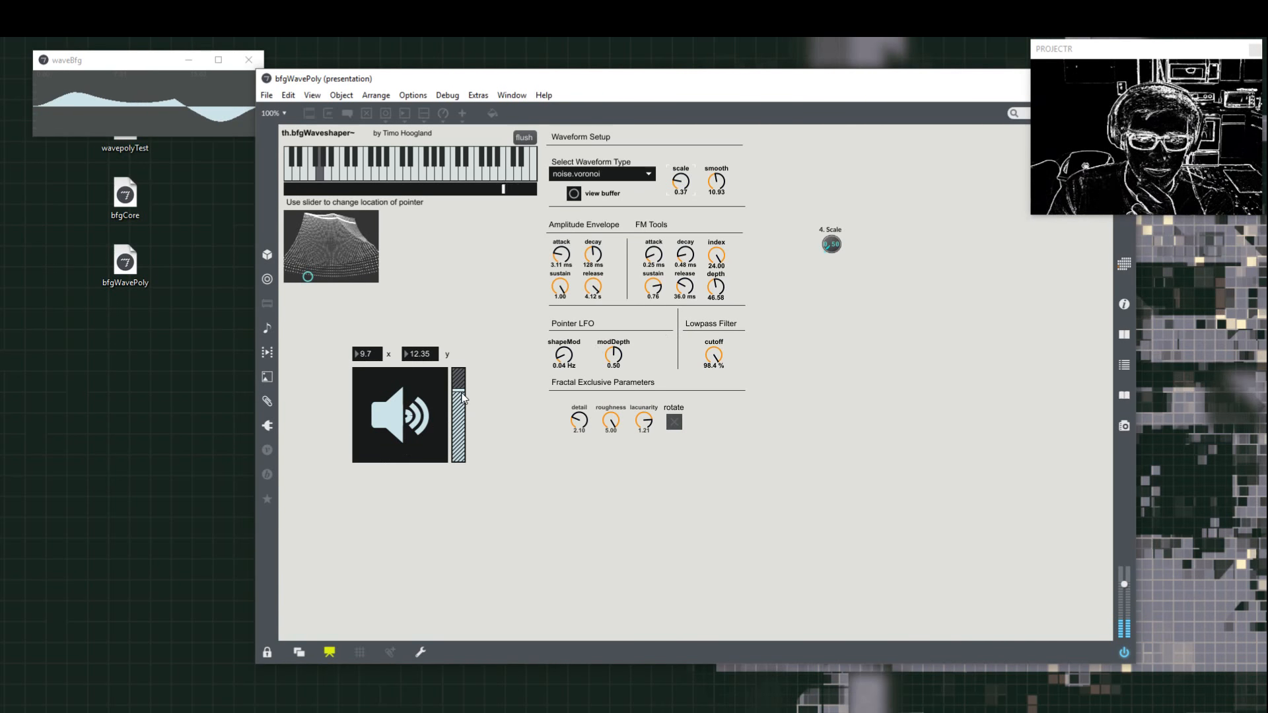
{"action": "left_click_drag", "start_coordinate": [461, 390], "coordinate": [461, 374]}
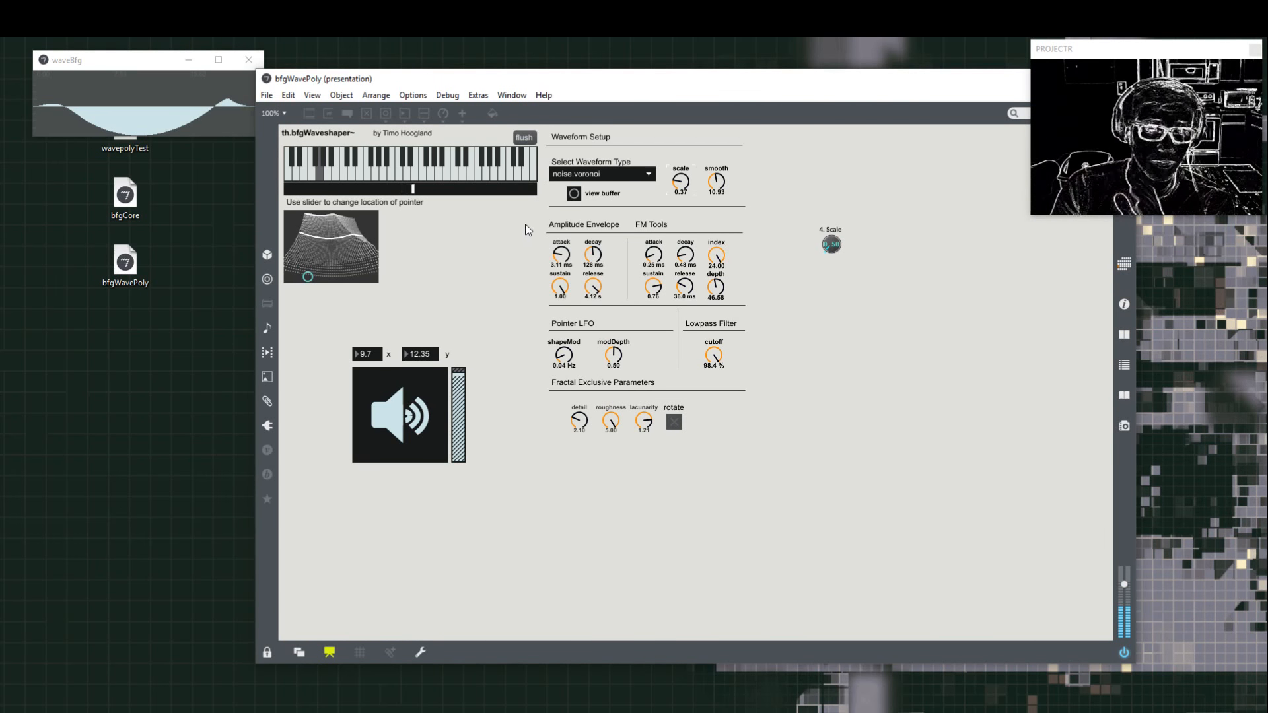
Step: Set the waveform scale to 10.00 and sweep smooth between 1.02 and 100.00, ending at 11.44
{"action": "left_click_drag", "start_coordinate": [680, 182], "coordinate": [679, 121]}
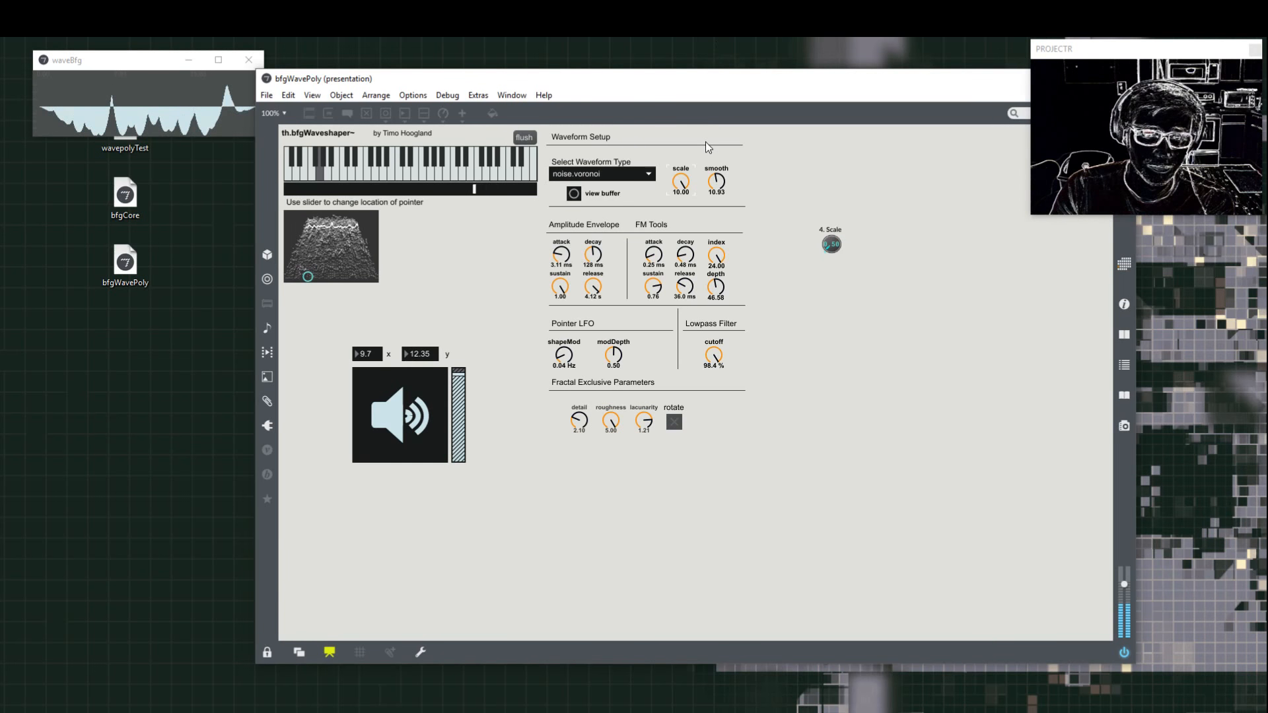
{"action": "left_click_drag", "start_coordinate": [717, 180], "coordinate": [716, 227]}
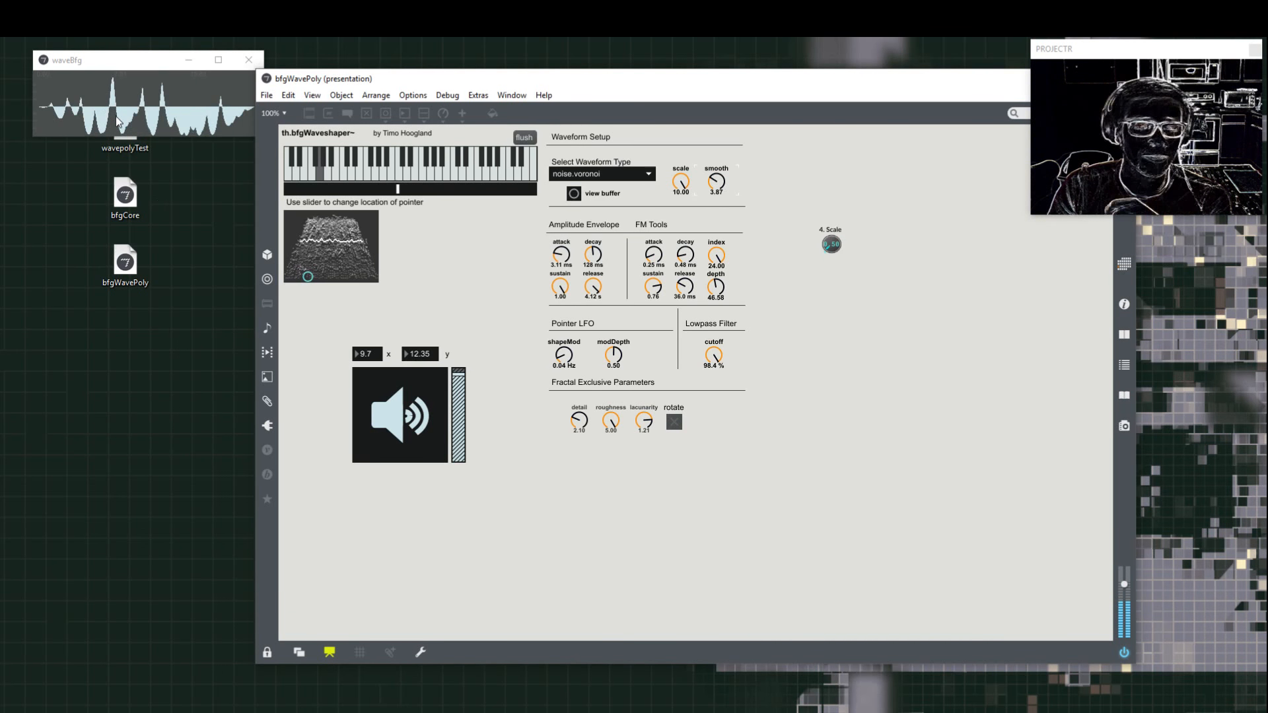
{"action": "left_click_drag", "start_coordinate": [715, 185], "coordinate": [727, 38]}
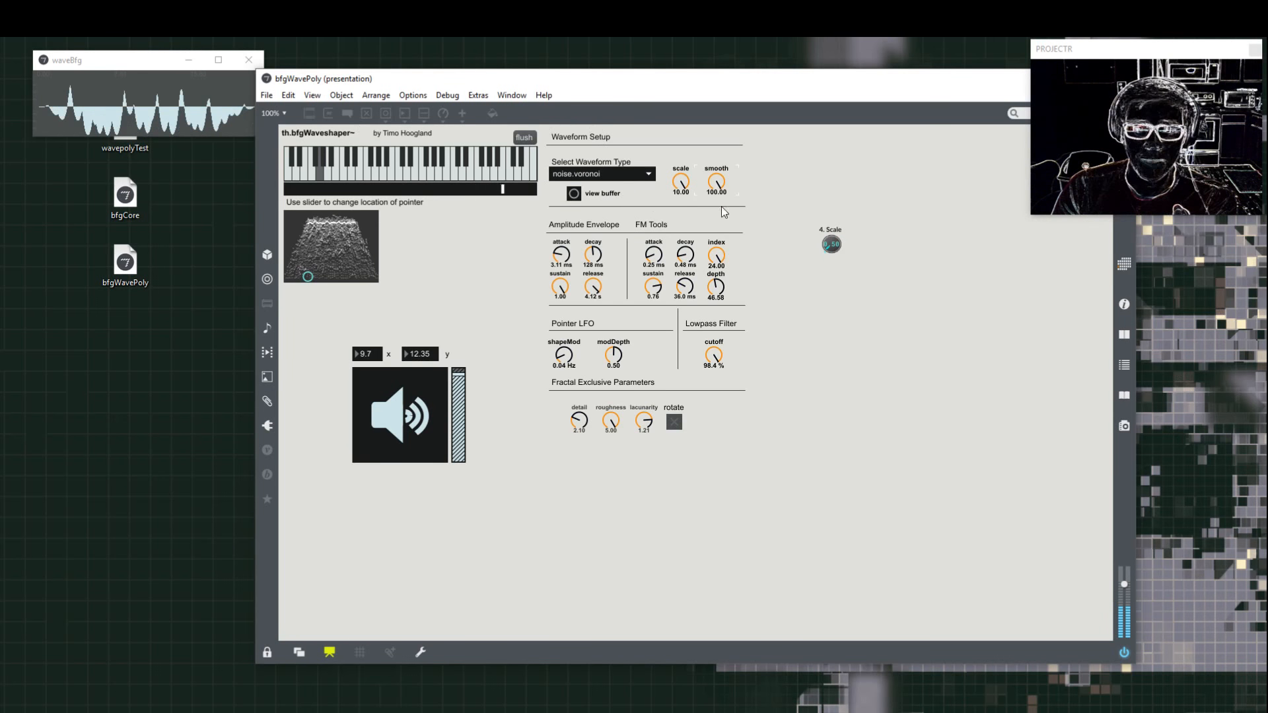
{"action": "left_click_drag", "start_coordinate": [717, 186], "coordinate": [717, 288]}
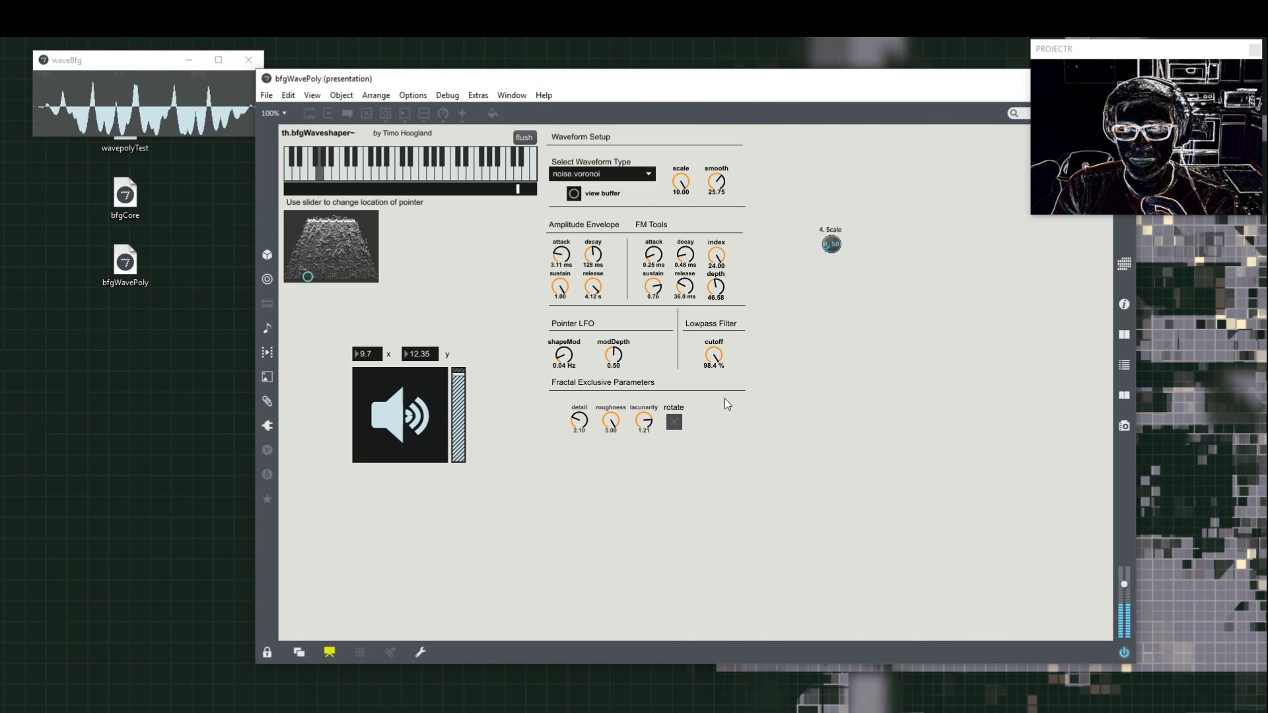
{"action": "left_click_drag", "start_coordinate": [717, 184], "coordinate": [726, 317]}
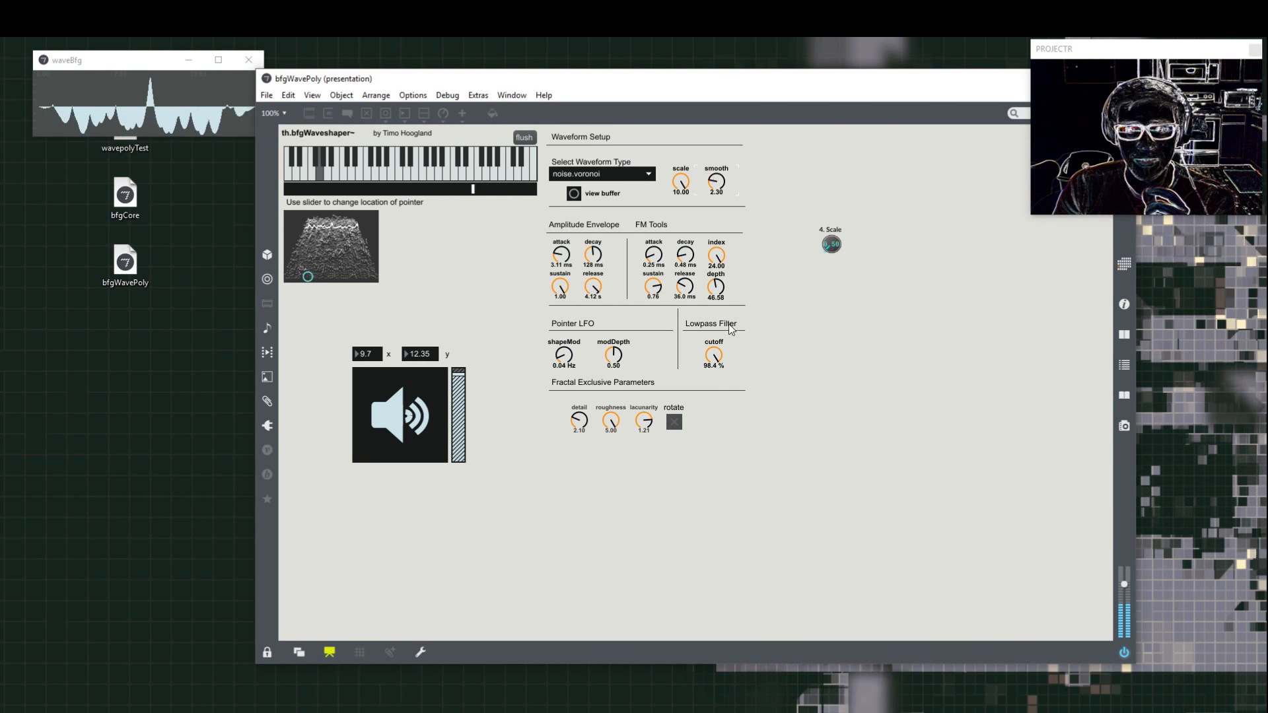
{"action": "left_click_drag", "start_coordinate": [718, 192], "coordinate": [719, 205]}
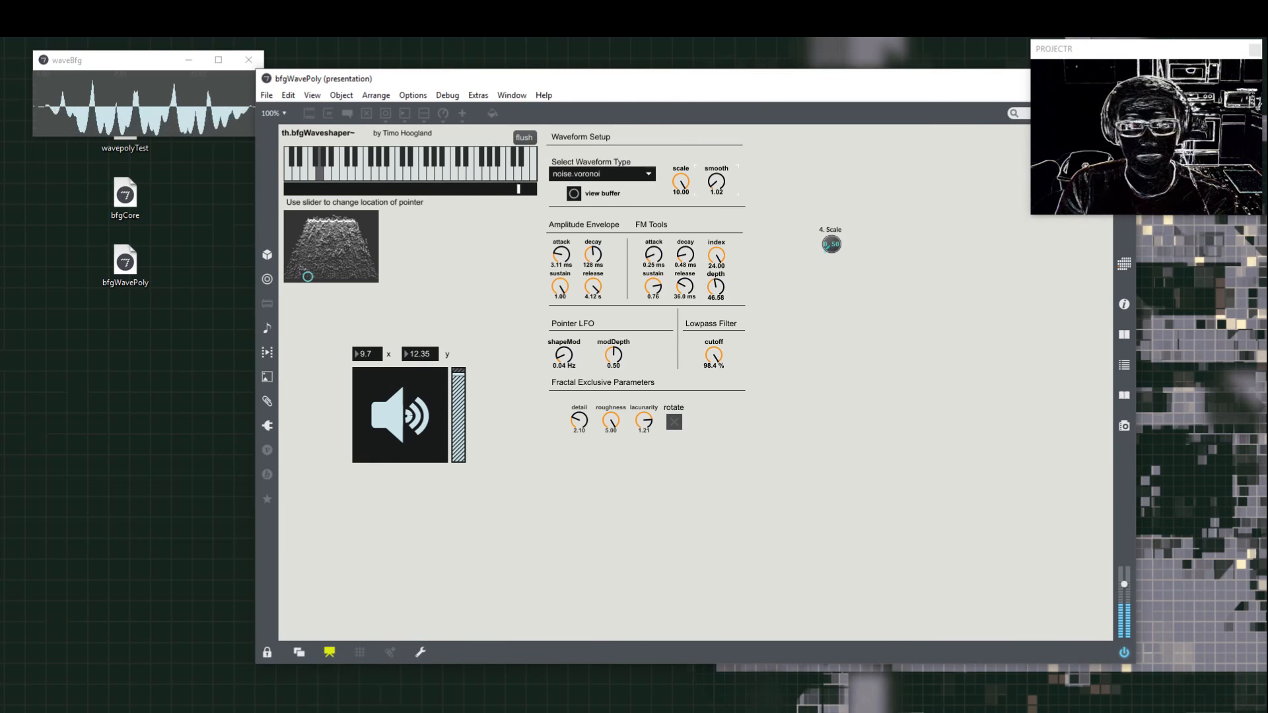
{"action": "mouse_move", "coordinate": [717, 182]}
{"action": "left_mouse_down"}
{"action": "mouse_move", "coordinate": [717, 137]}
{"action": "mouse_move", "coordinate": [717, 161]}
{"action": "left_mouse_up"}
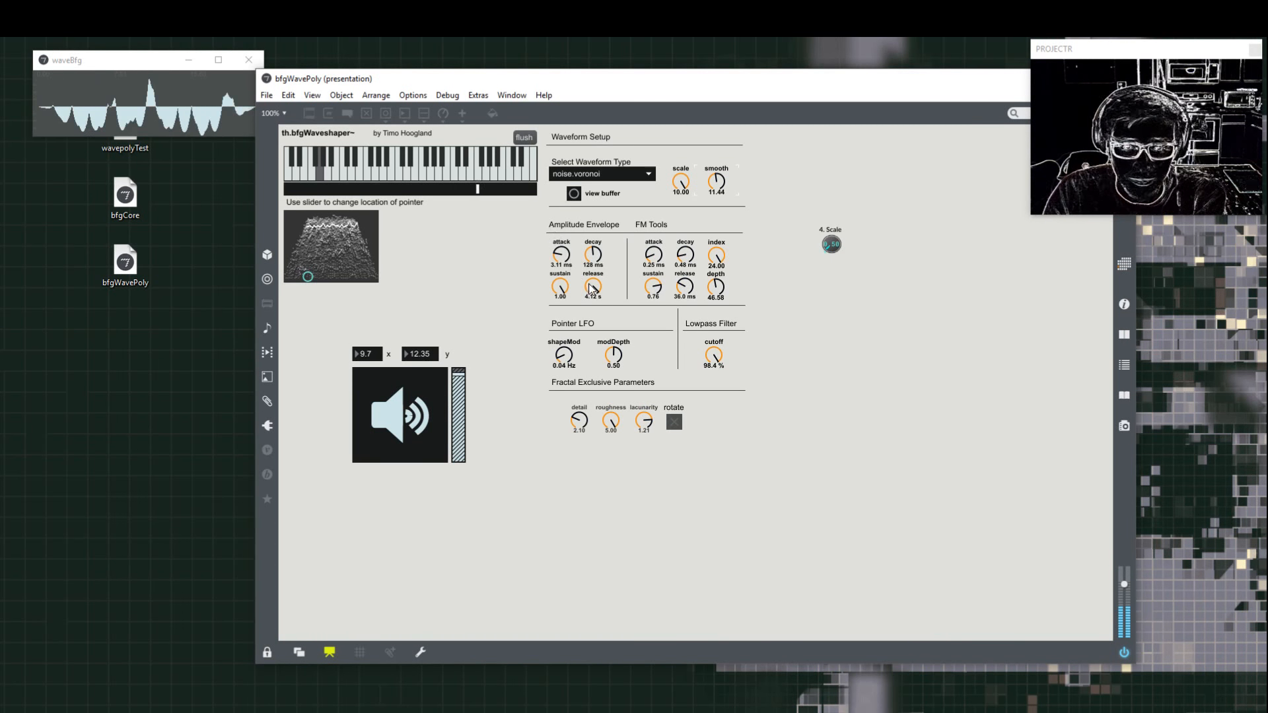
Step: Set the amplitude envelope's release to 13.6 ms and, after testing a 1.00 s attack with keyboard notes, its attack to 7.20 ms
{"action": "left_click_drag", "start_coordinate": [592, 290], "coordinate": [592, 350]}
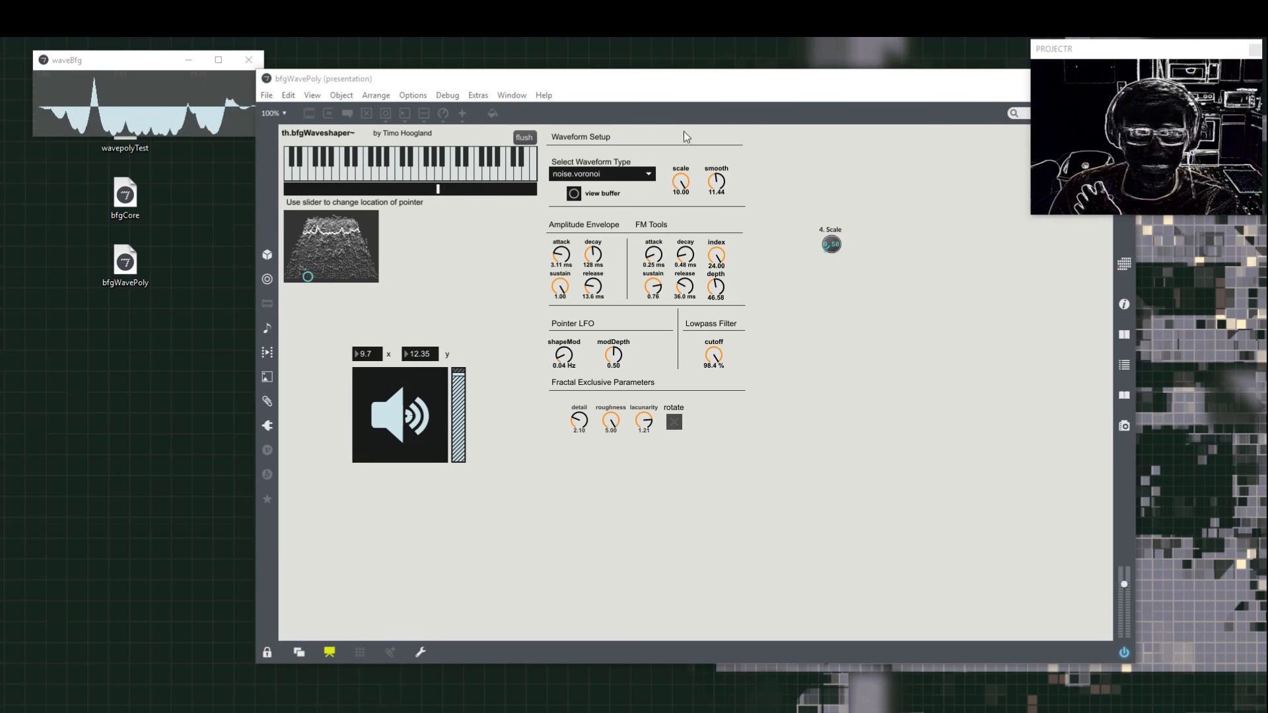
{"action": "left_click", "coordinate": [318, 171]}
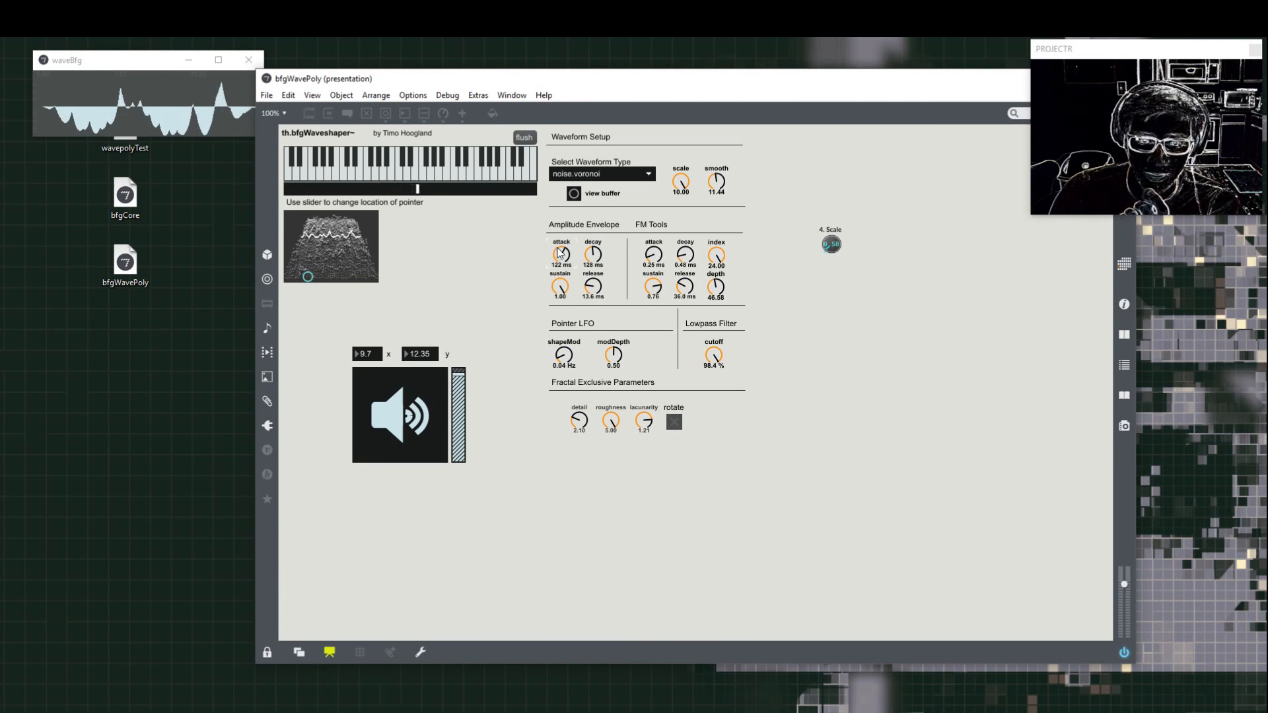
{"action": "left_click_drag", "start_coordinate": [561, 255], "coordinate": [561, 225]}
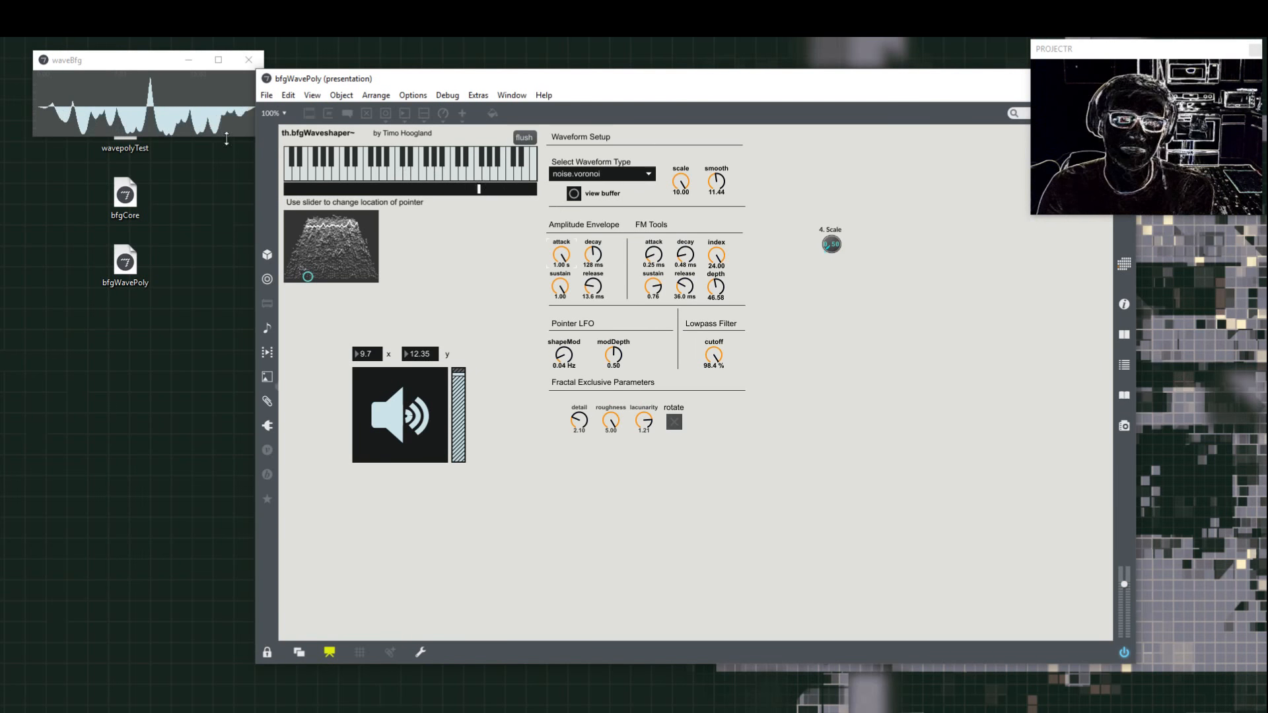
{"action": "left_click", "coordinate": [344, 173]}
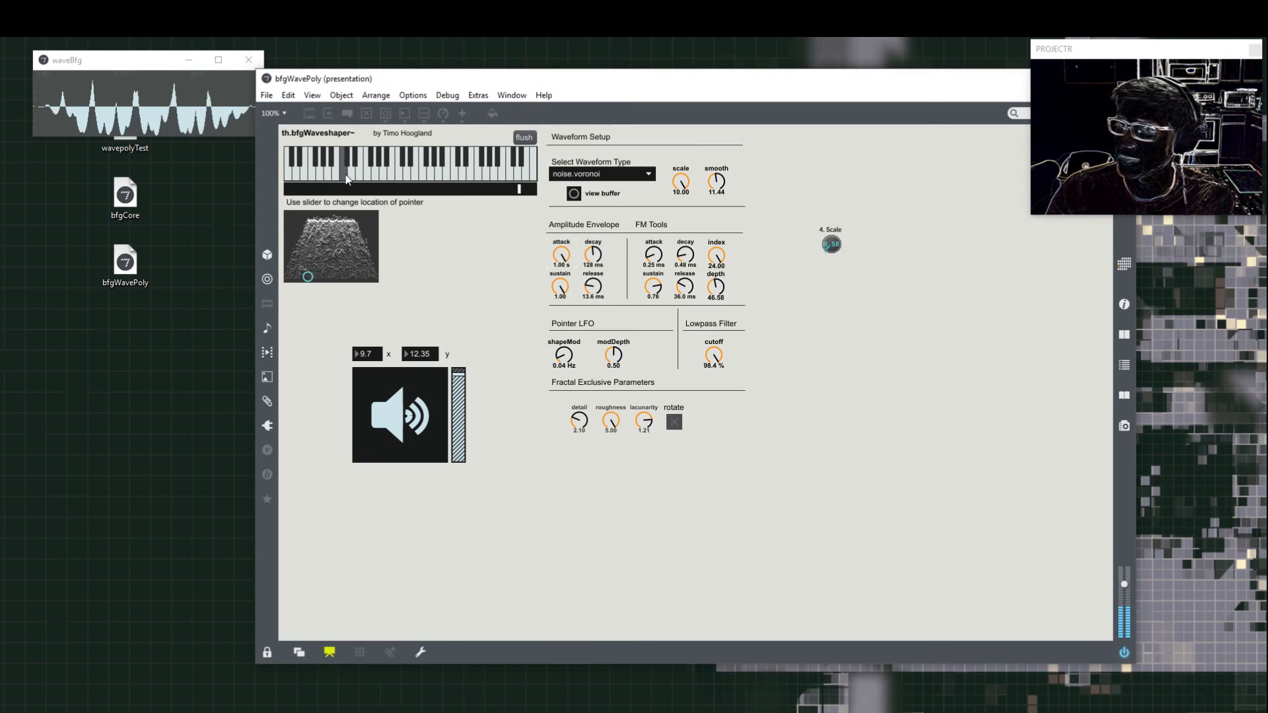
{"action": "left_click", "coordinate": [344, 173]}
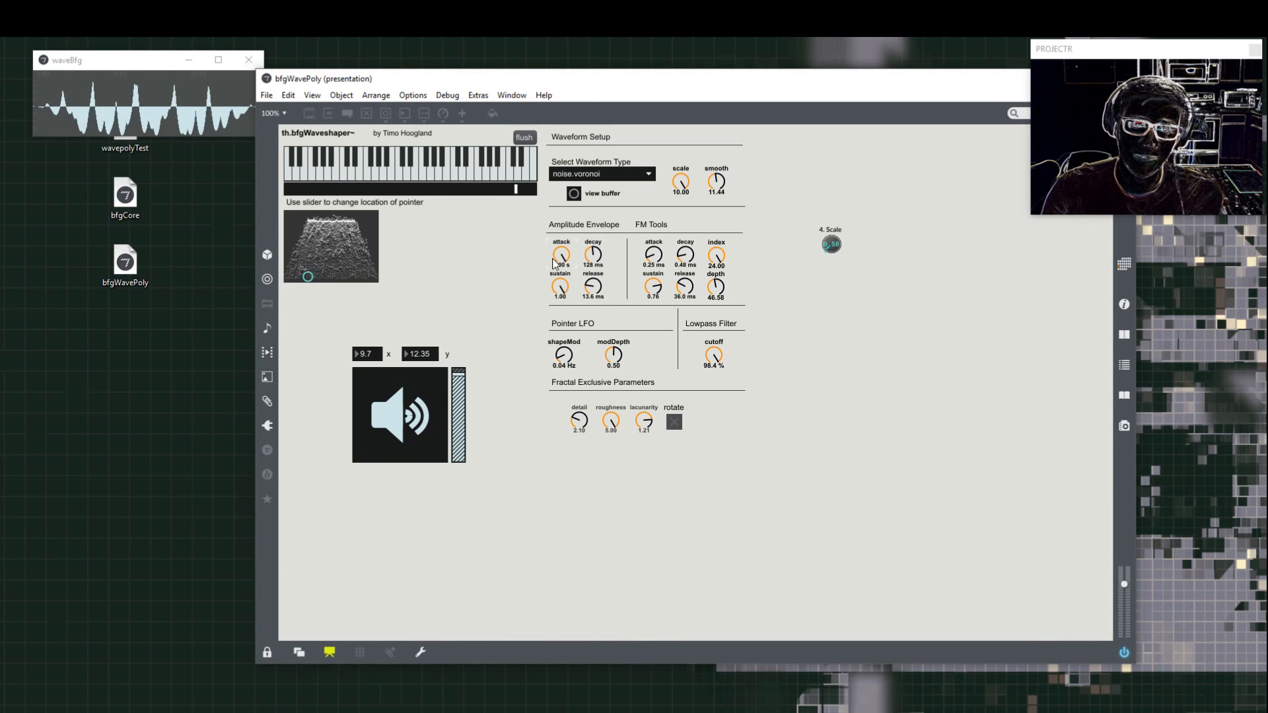
{"action": "left_click_drag", "start_coordinate": [560, 261], "coordinate": [556, 310]}
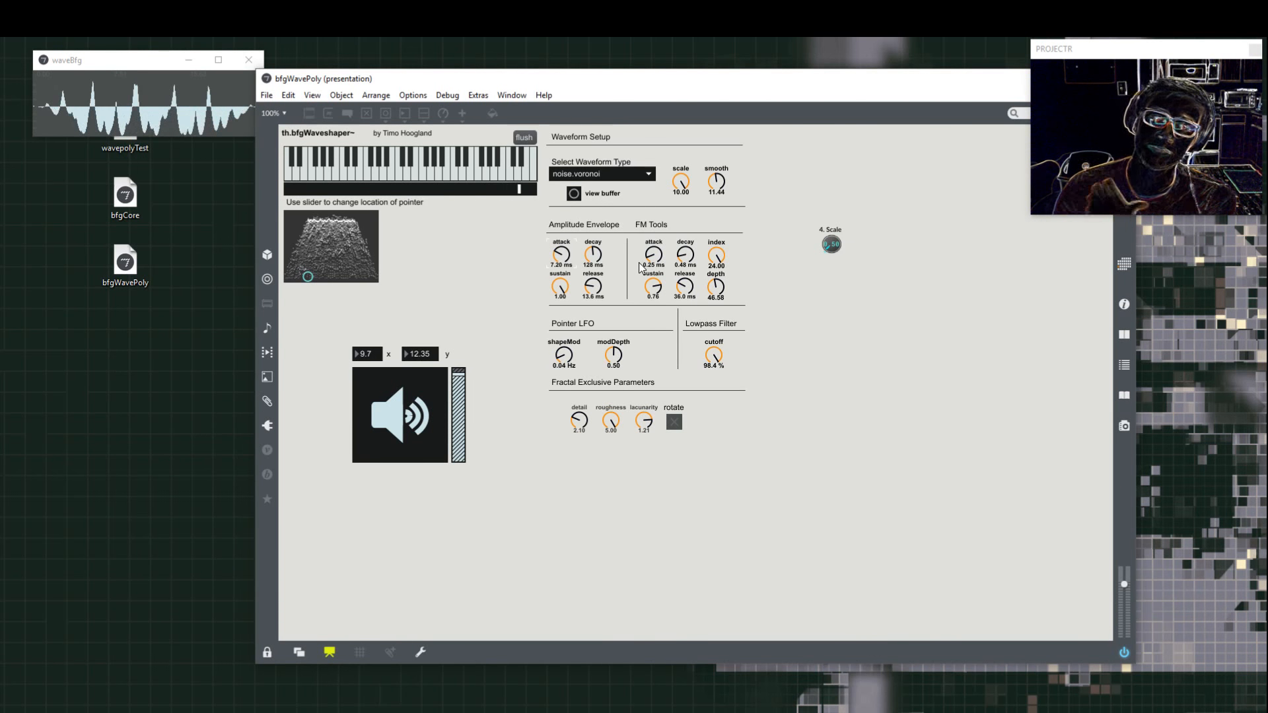
Step: Reduce the FM index to 6.00 and the FM depth to 0.08, playing a keyboard note to test
{"action": "left_click_drag", "start_coordinate": [716, 255], "coordinate": [716, 287]}
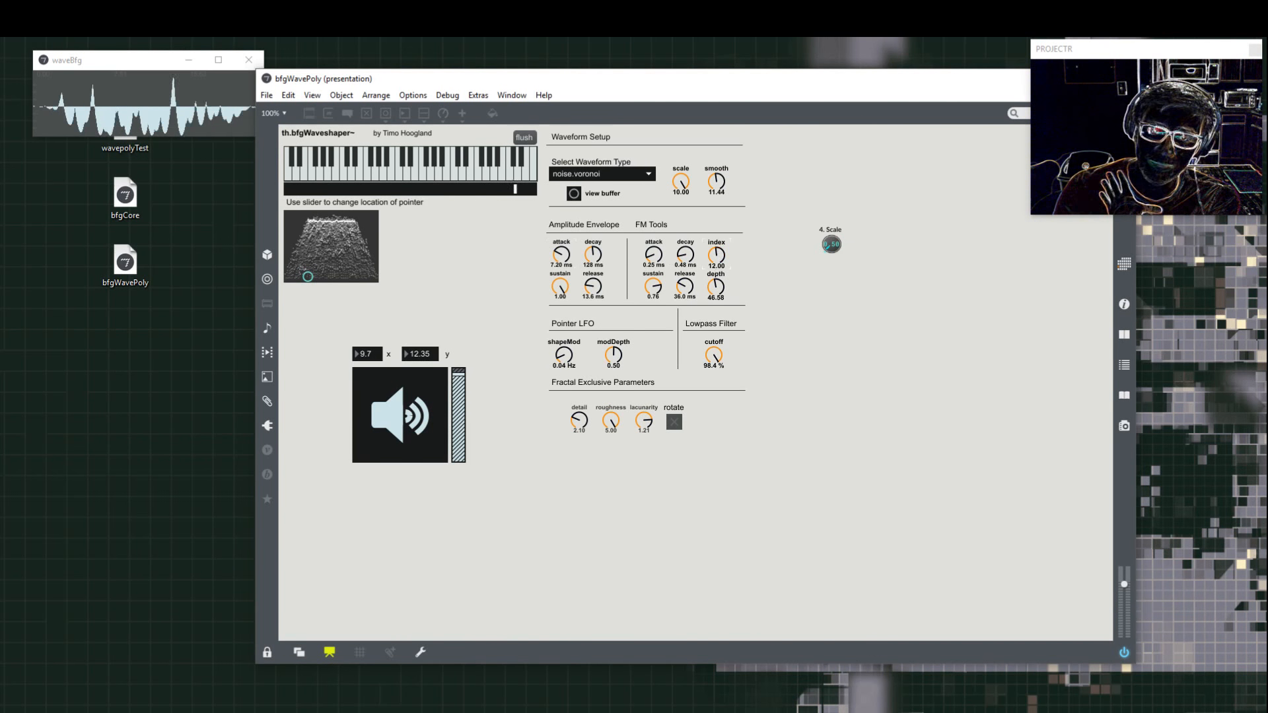
{"action": "left_click_drag", "start_coordinate": [713, 339], "coordinate": [711, 366]}
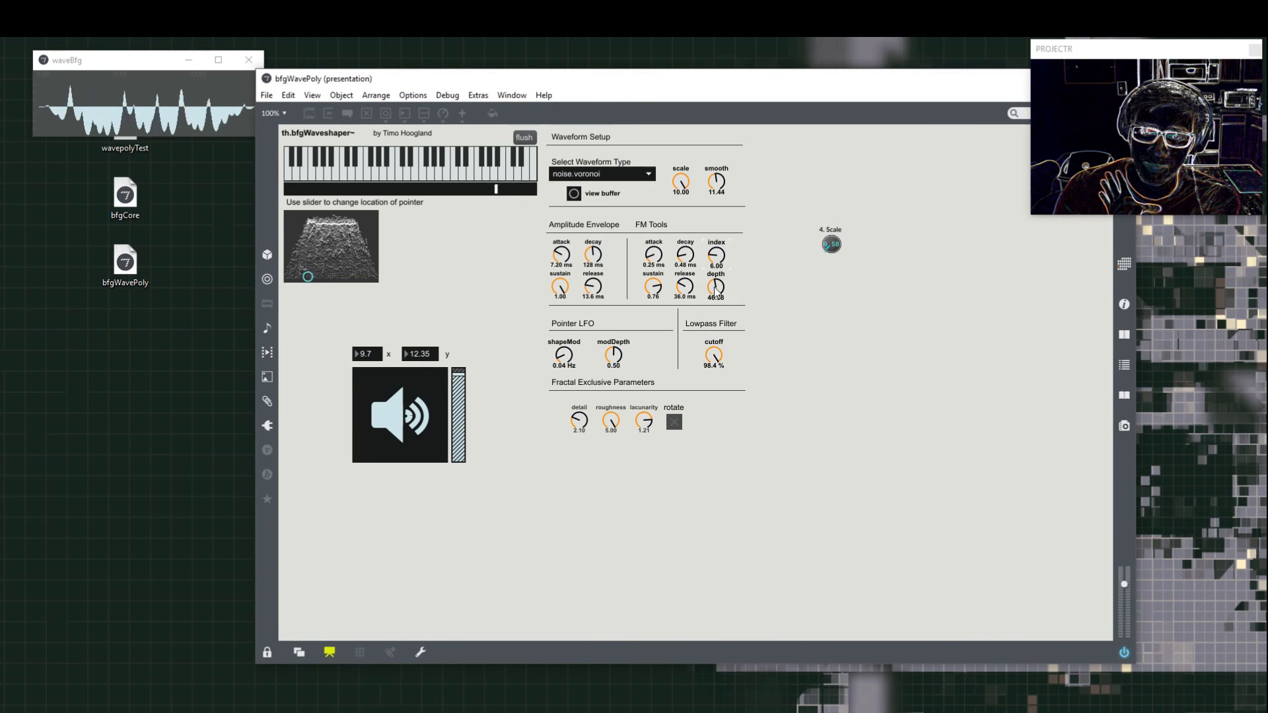
{"action": "left_click_drag", "start_coordinate": [714, 287], "coordinate": [715, 318]}
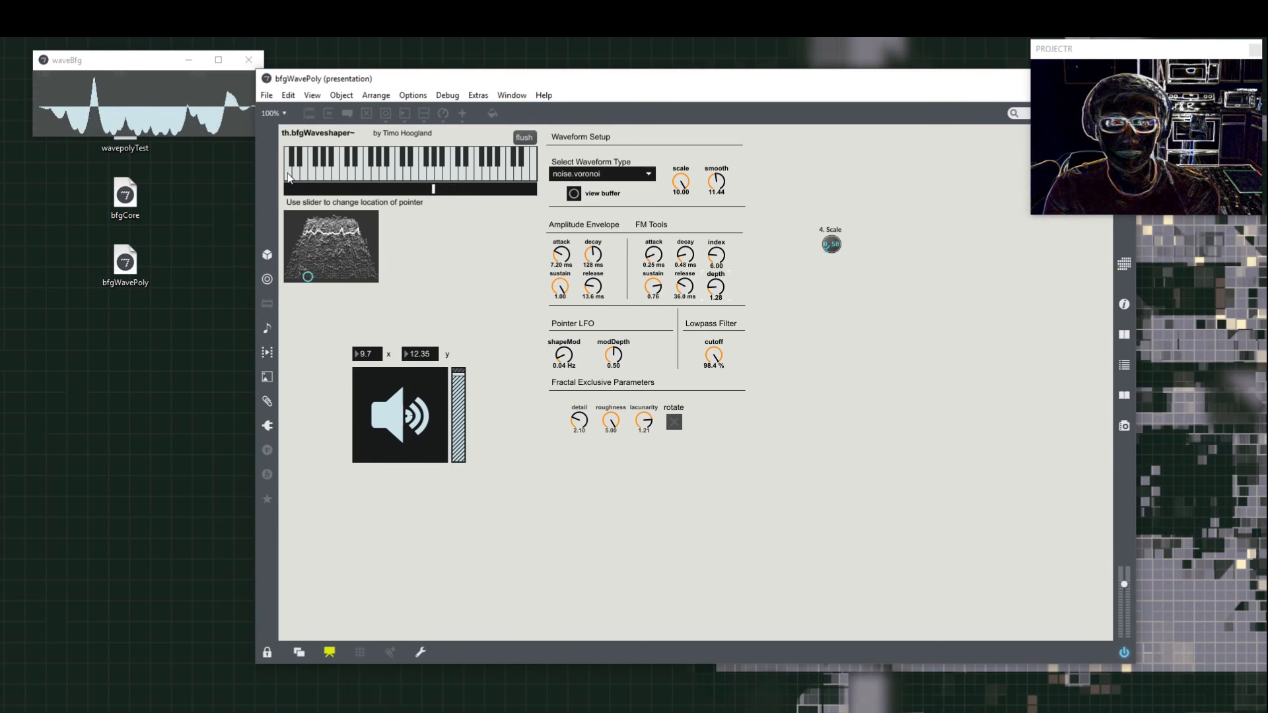
{"action": "left_click", "coordinate": [319, 168]}
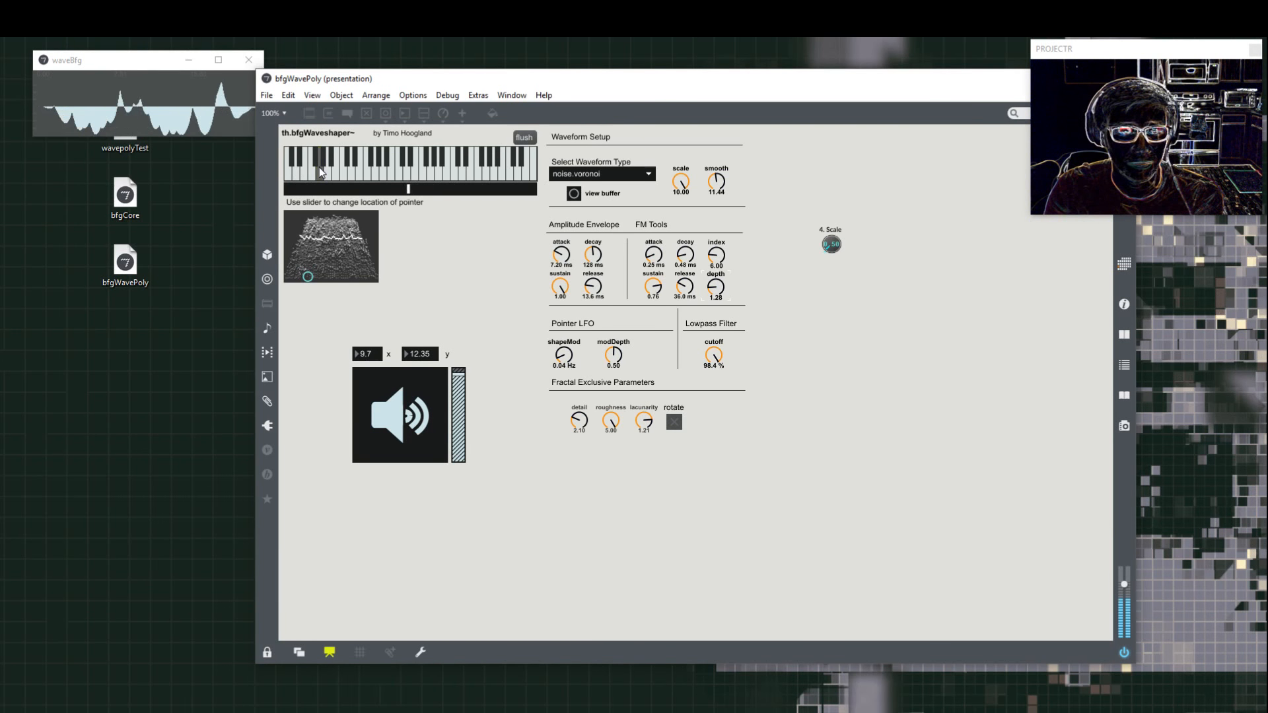
{"action": "left_click_drag", "start_coordinate": [713, 291], "coordinate": [714, 317]}
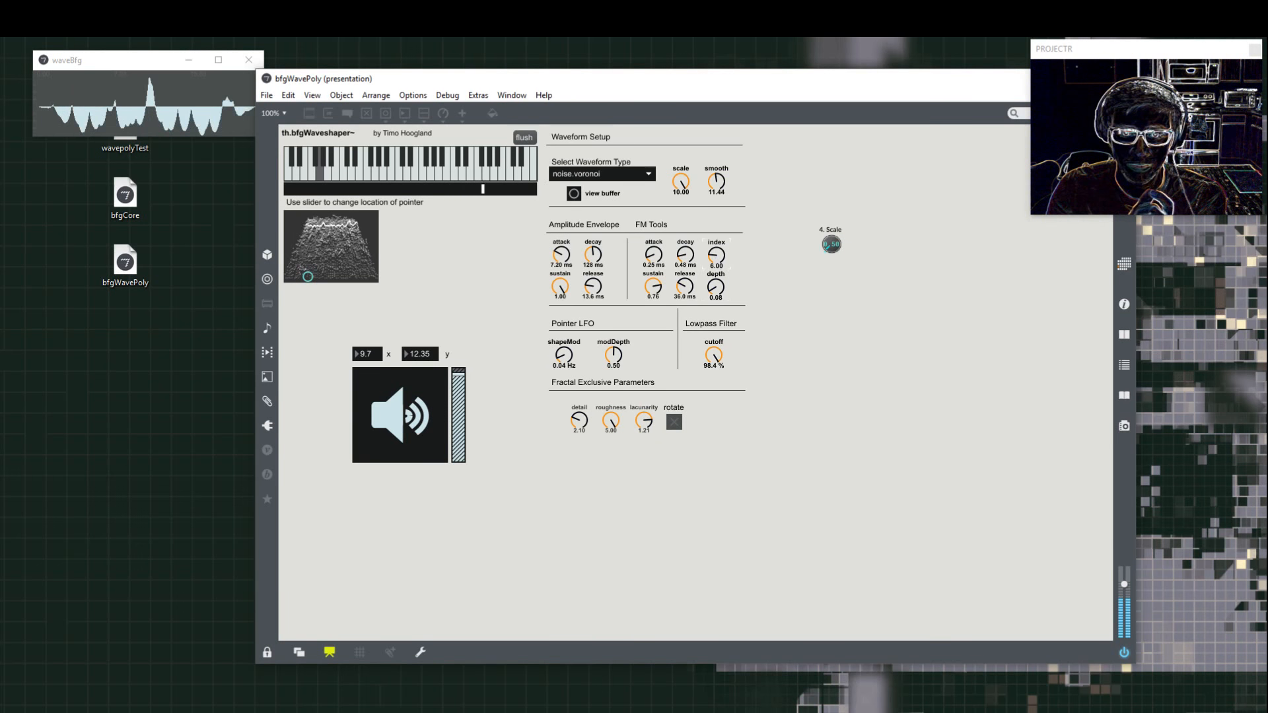
Step: Test the FM index at 24.00 with depth raised to 720.33, settle on index 7.00 and depth 5.14, and release the held keyboard note
{"action": "left_click_drag", "start_coordinate": [716, 255], "coordinate": [716, 224]}
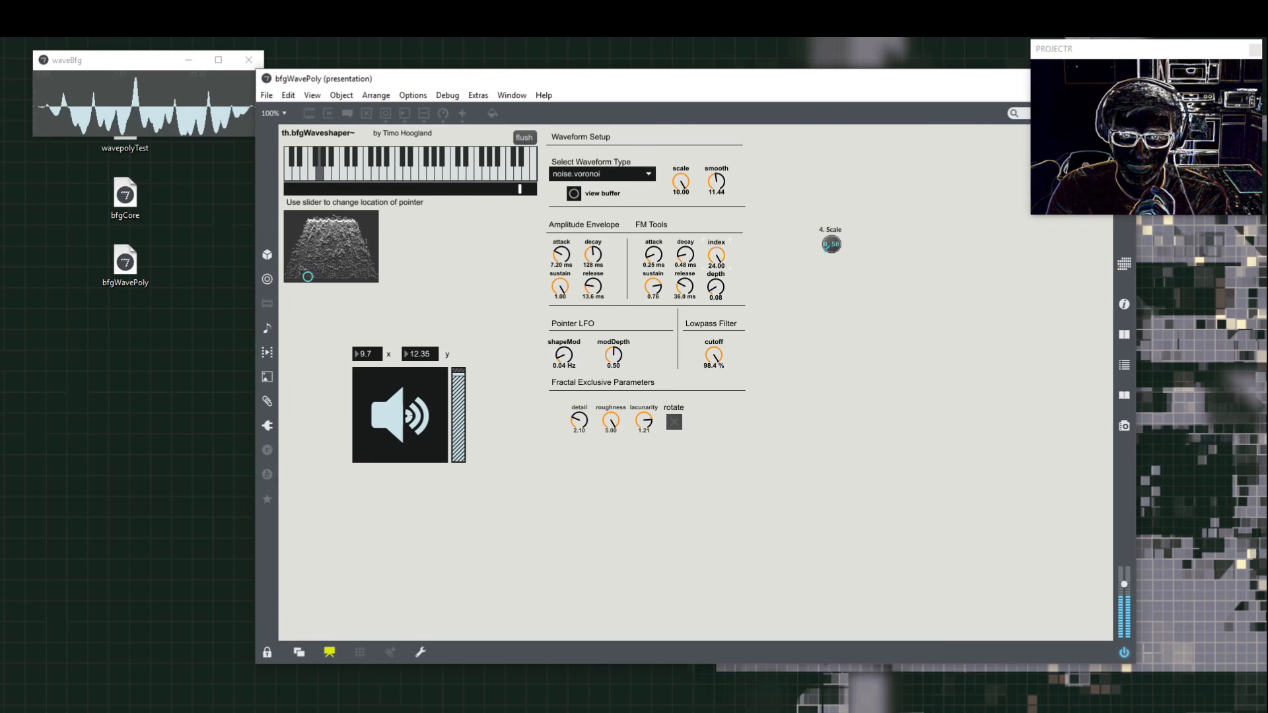
{"action": "left_click_drag", "start_coordinate": [716, 287], "coordinate": [716, 254]}
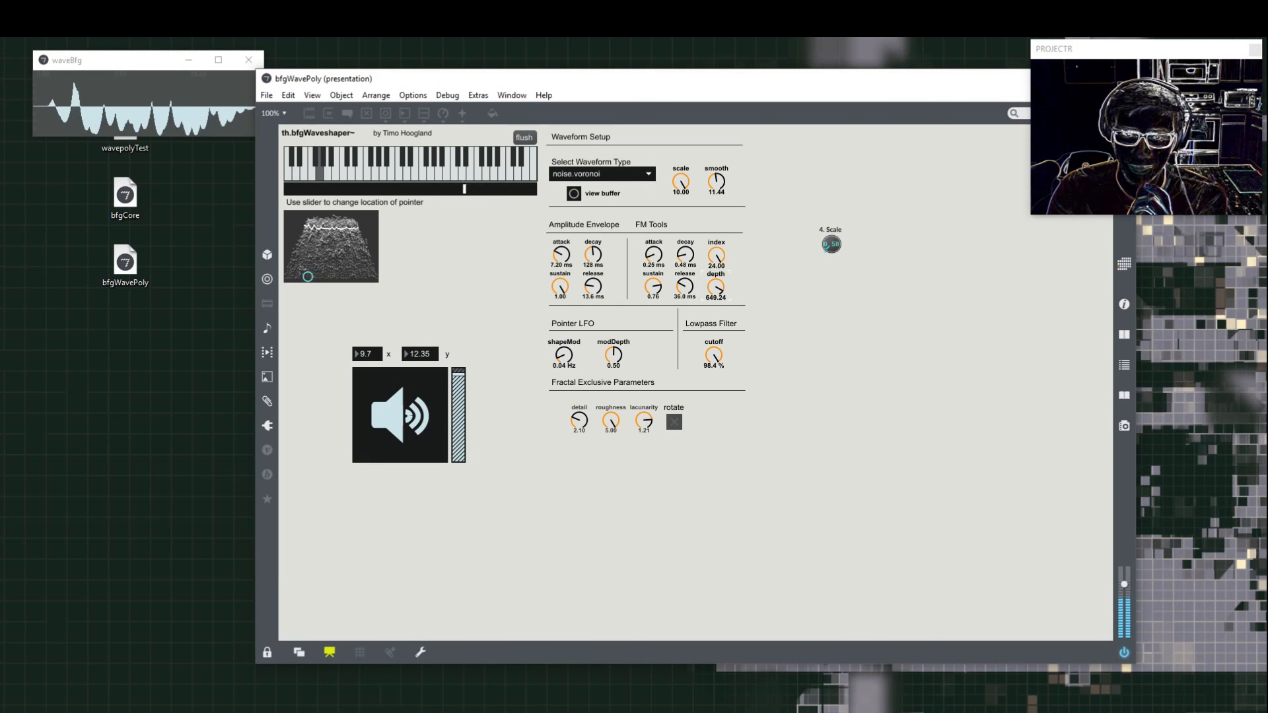
{"action": "left_click_drag", "start_coordinate": [716, 288], "coordinate": [716, 280]}
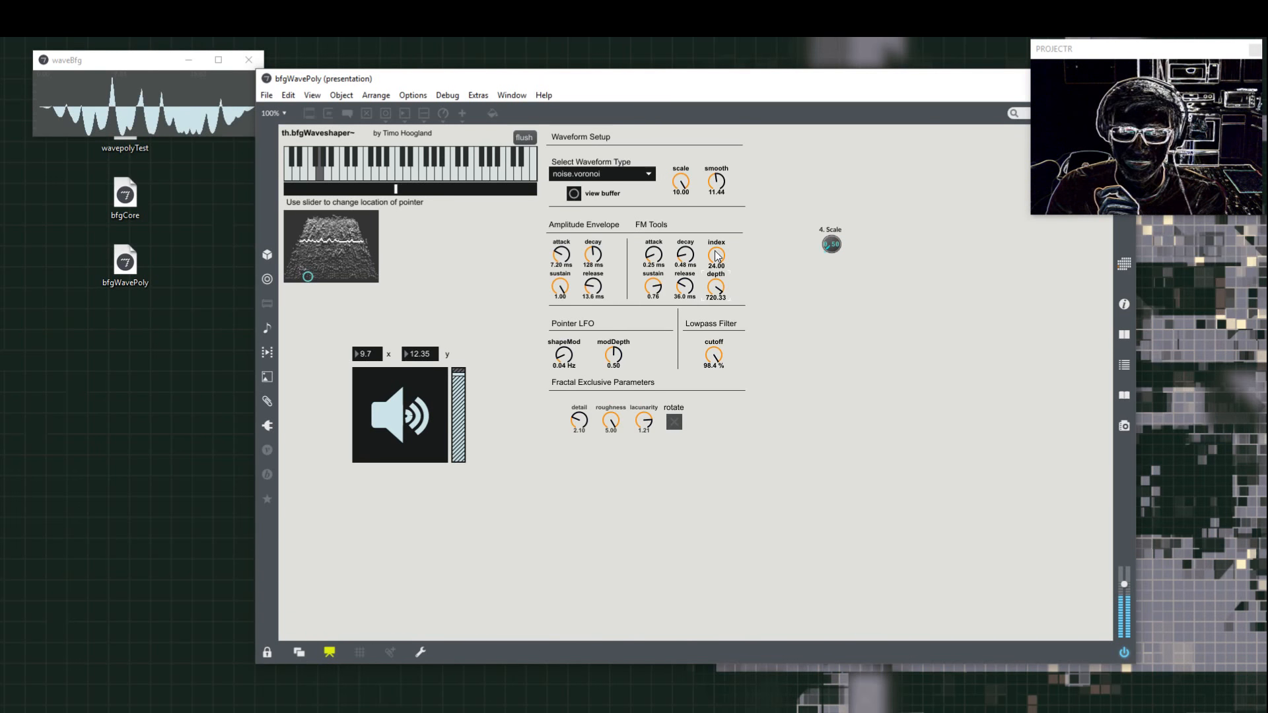
{"action": "left_click_drag", "start_coordinate": [716, 255], "coordinate": [715, 340]}
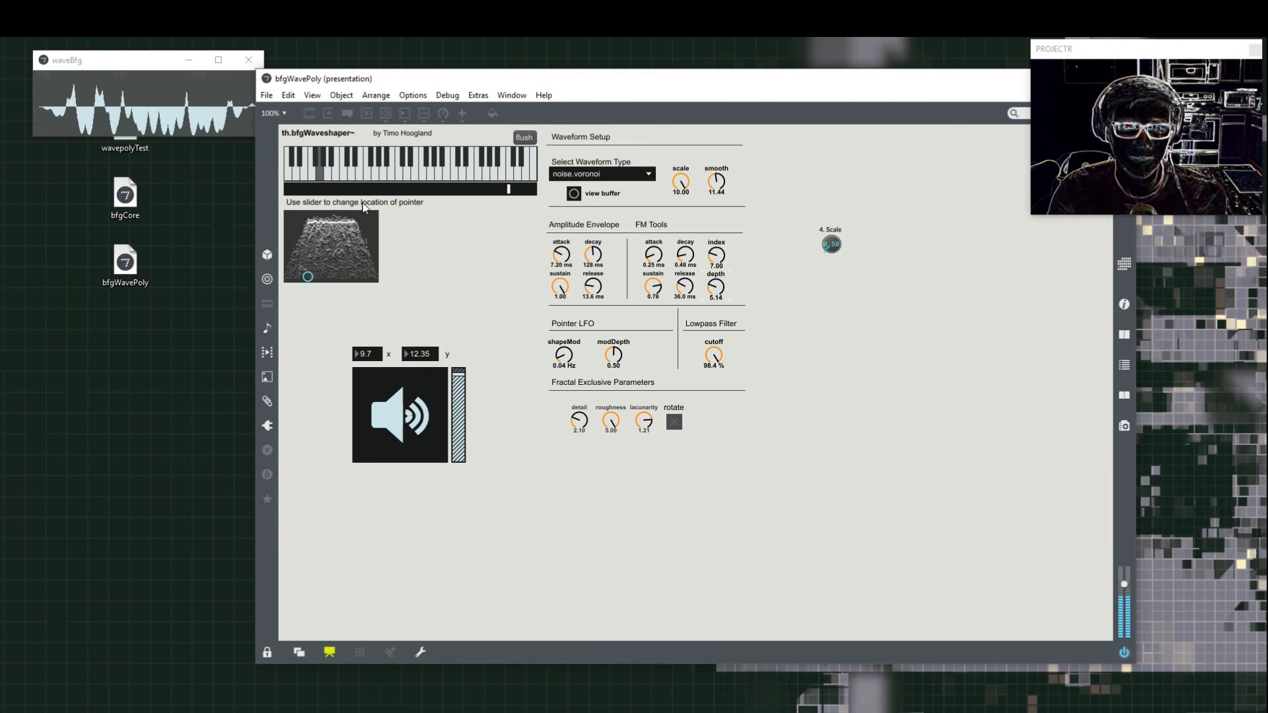
{"action": "left_click", "coordinate": [321, 175]}
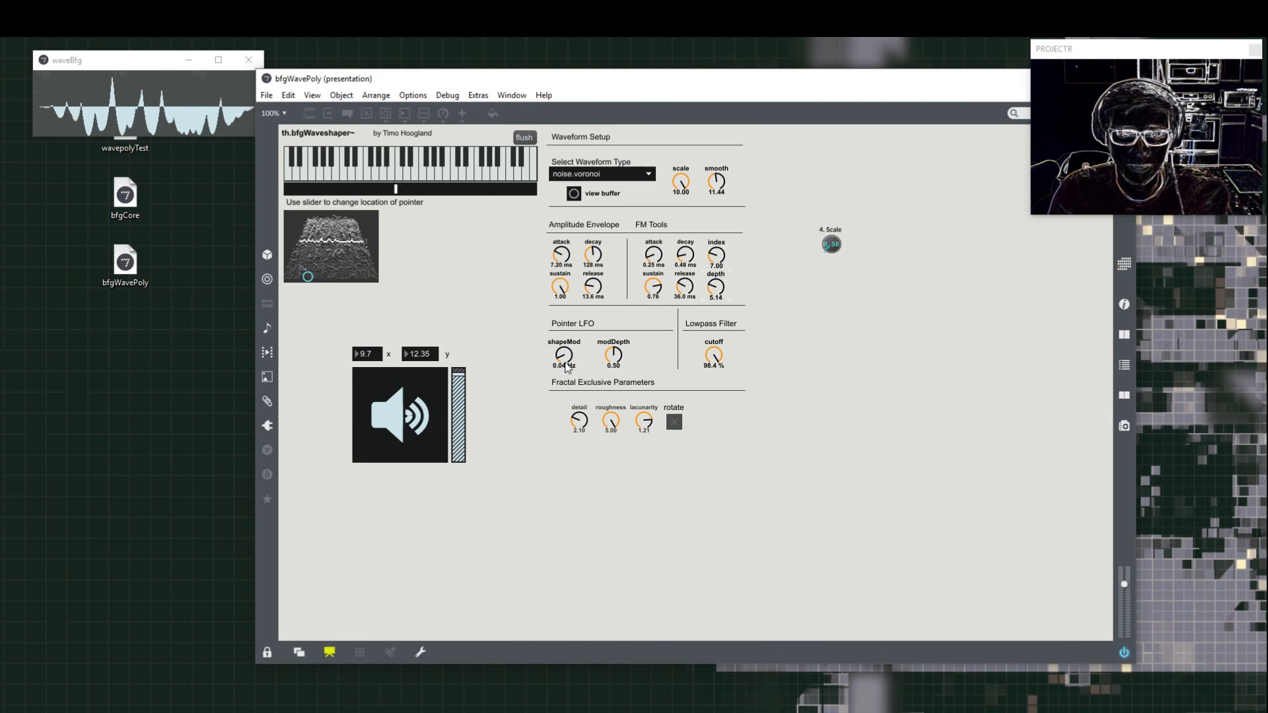
Step: With a keyboard note playing, sweep the pointer LFO's shapeMod and modDepth up to 2.91 Hz and 1.00, ending at 0.07 Hz and 0.50
{"action": "left_click_drag", "start_coordinate": [563, 355], "coordinate": [569, 39]}
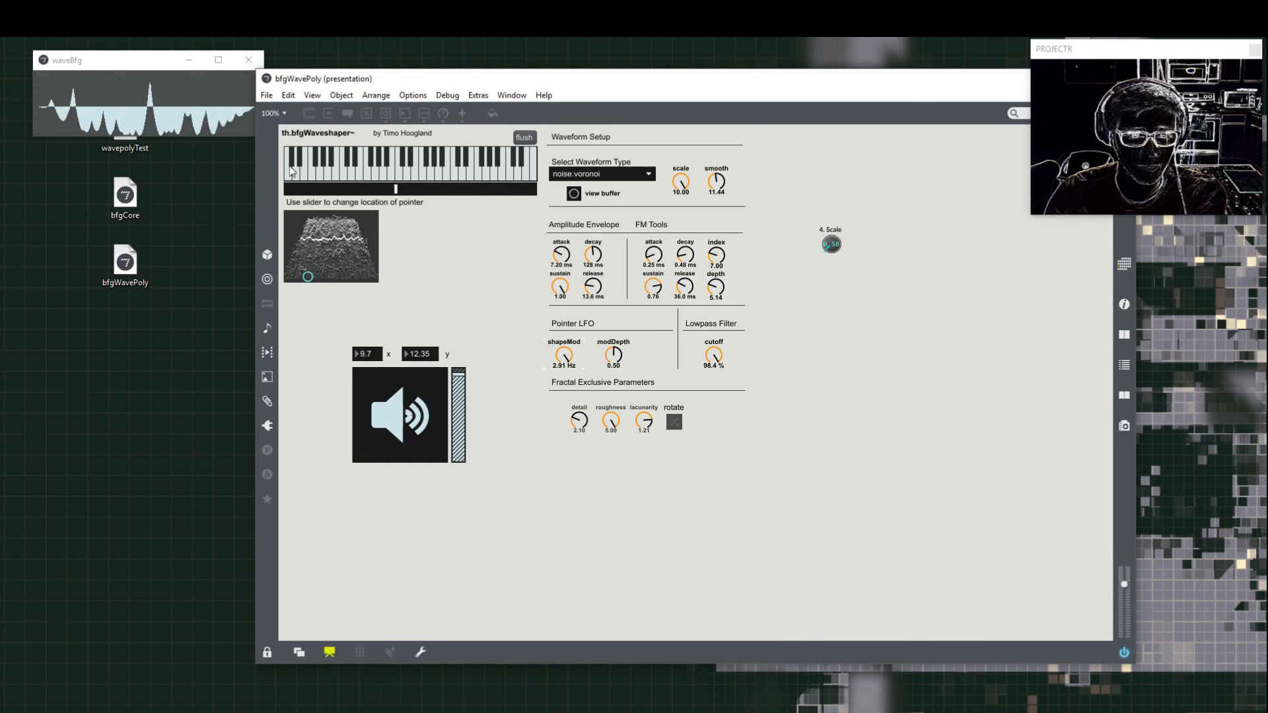
{"action": "left_click", "coordinate": [320, 173]}
{"action": "left_click_drag", "start_coordinate": [564, 355], "coordinate": [563, 426]}
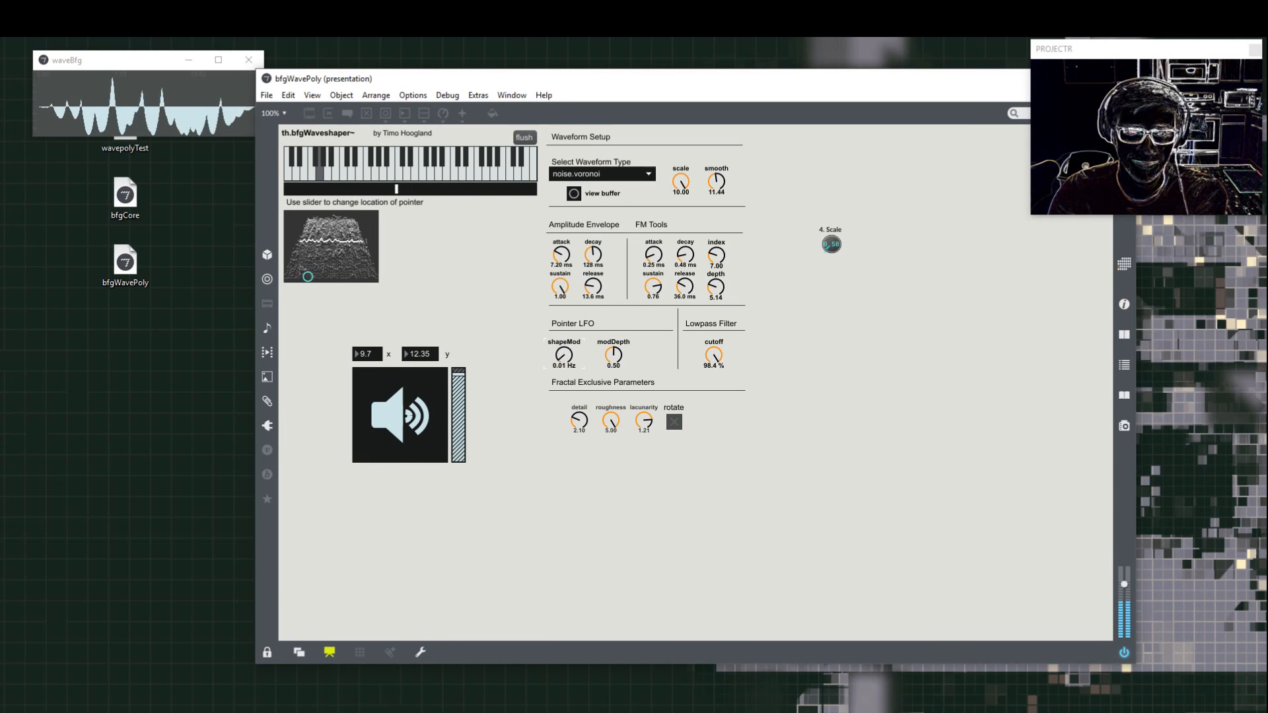
{"action": "left_click_drag", "start_coordinate": [564, 423], "coordinate": [563, 412]}
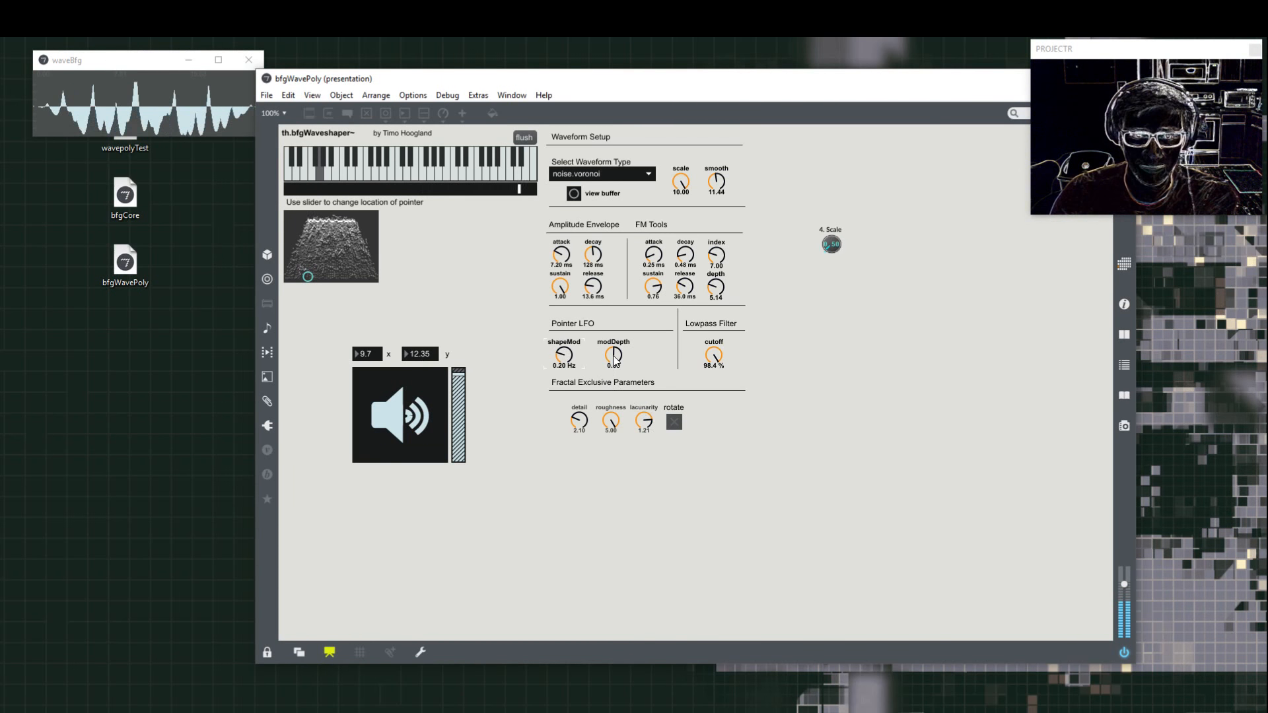
{"action": "left_click_drag", "start_coordinate": [613, 358], "coordinate": [579, 74]}
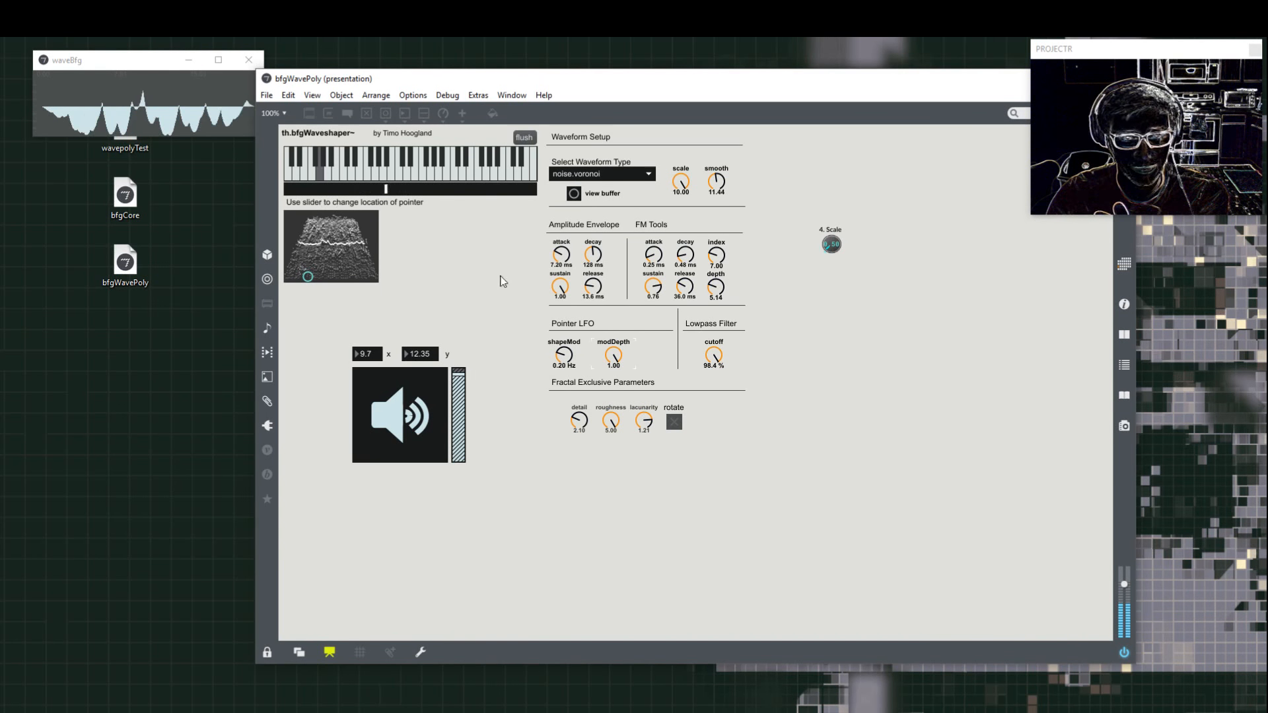
{"action": "left_click_drag", "start_coordinate": [566, 356], "coordinate": [615, 380]}
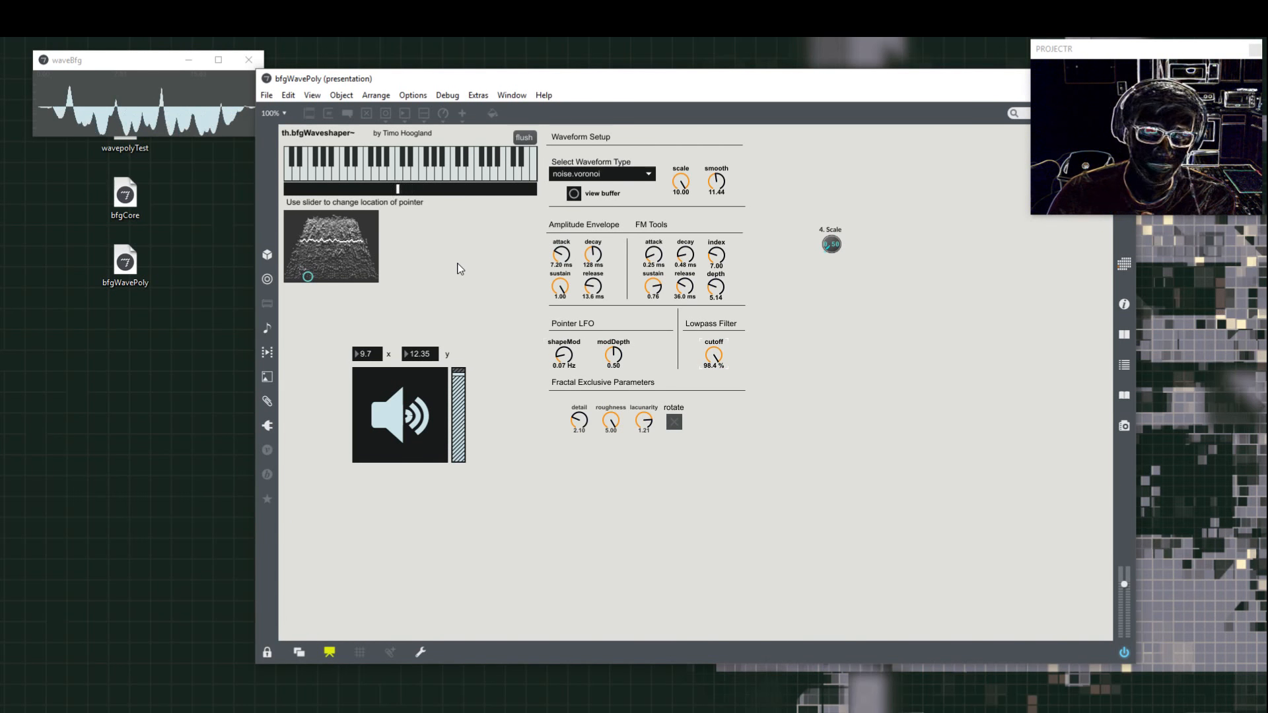
Step: Play a keyboard note and lower the lowpass filter cutoff to 82.0 %
{"action": "left_click", "coordinate": [343, 169]}
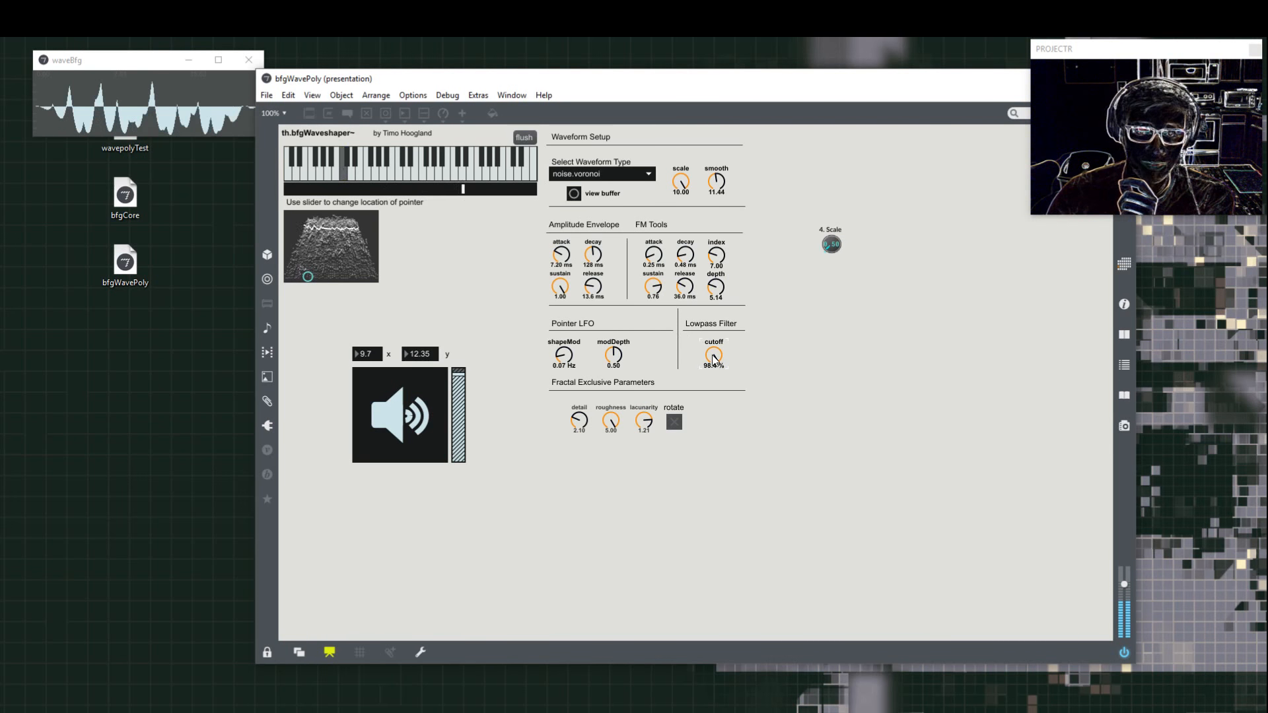
{"action": "mouse_move", "coordinate": [713, 360]}
{"action": "left_mouse_down"}
{"action": "mouse_move", "coordinate": [713, 423]}
{"action": "mouse_move", "coordinate": [713, 357]}
{"action": "mouse_move", "coordinate": [713, 409]}
{"action": "mouse_move", "coordinate": [713, 368]}
{"action": "left_mouse_up"}
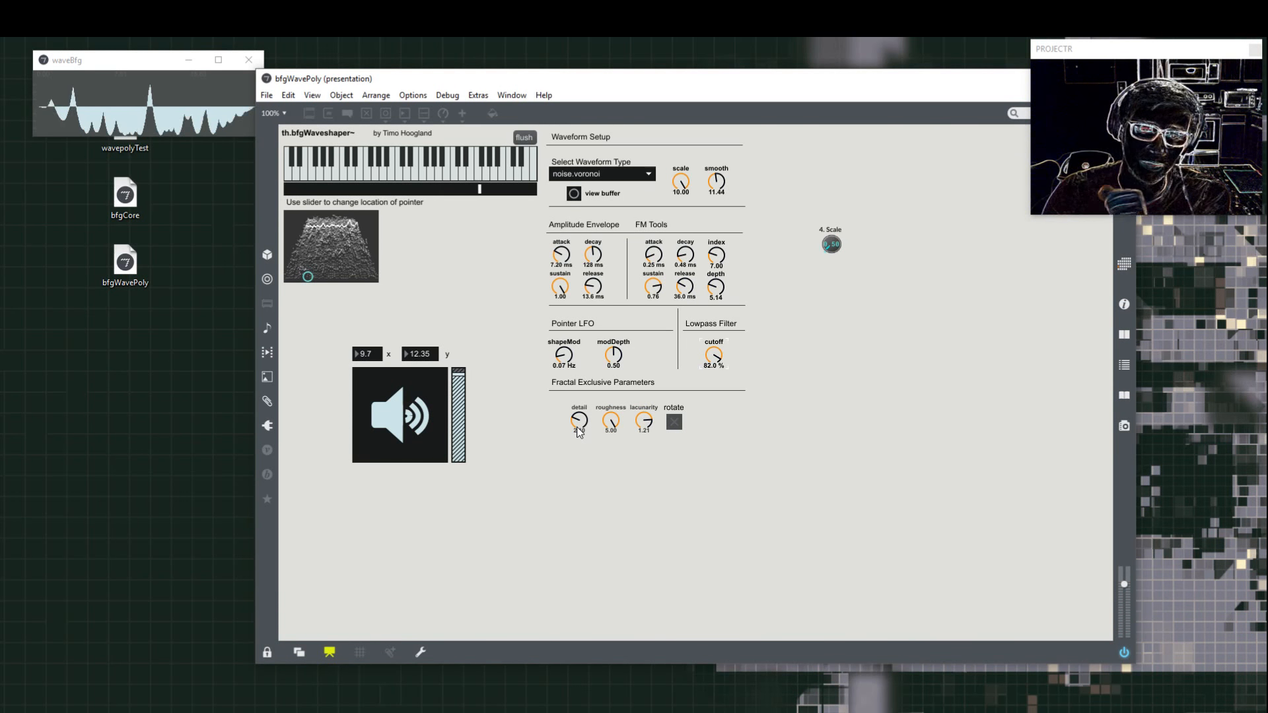
Step: Dismiss the mail notification, select the fractal.mono waveform type and set its scale to 6.70
{"action": "left_click", "coordinate": [629, 175]}
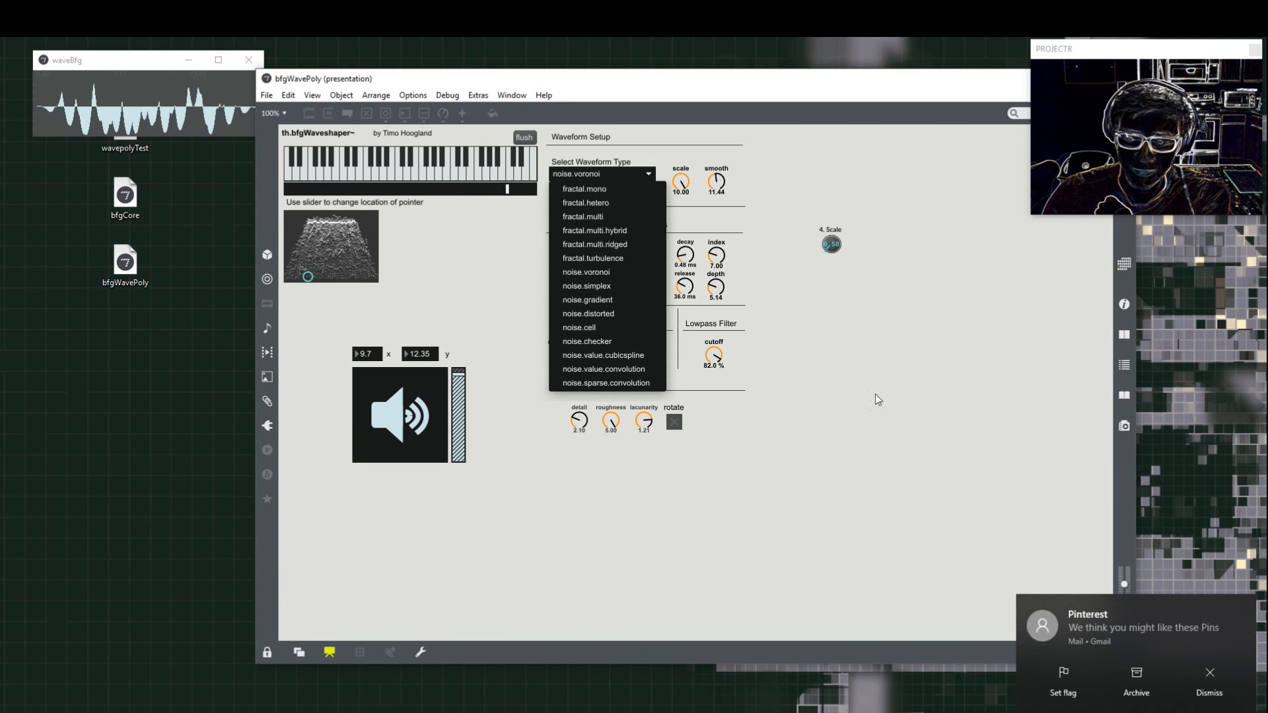
{"action": "left_click", "coordinate": [1210, 685]}
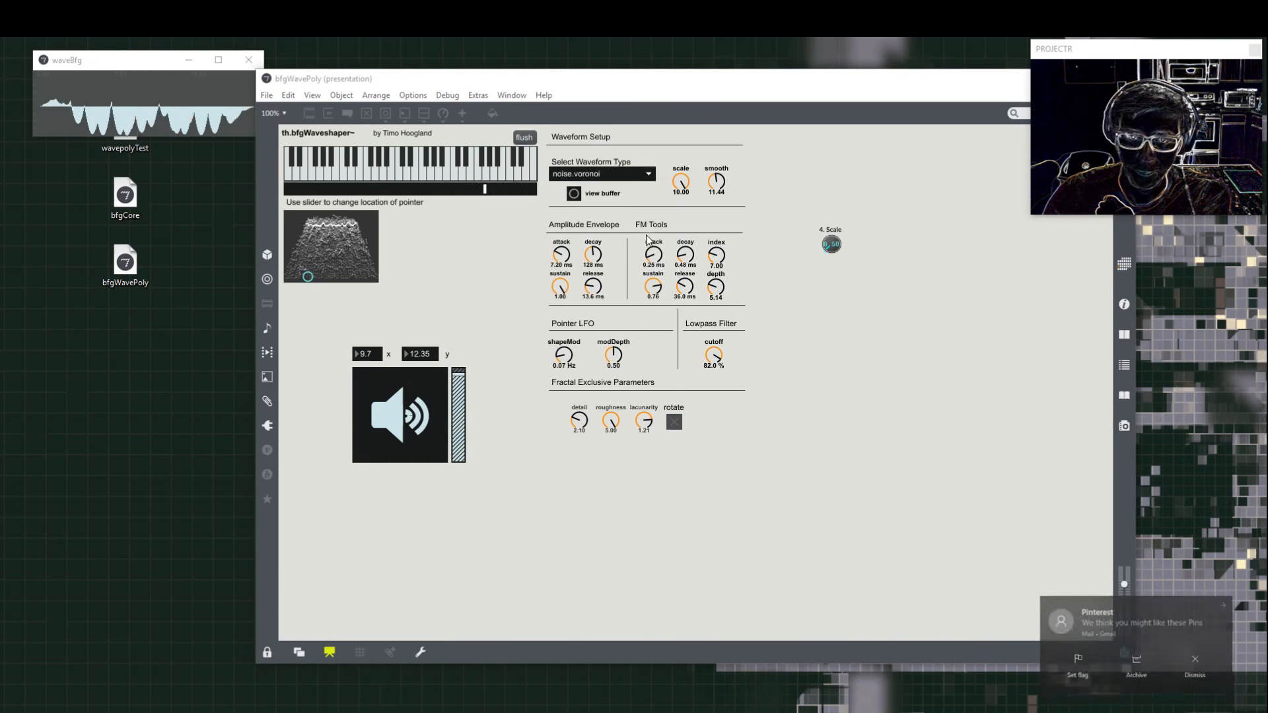
{"action": "left_click", "coordinate": [584, 177]}
{"action": "left_click", "coordinate": [586, 195]}
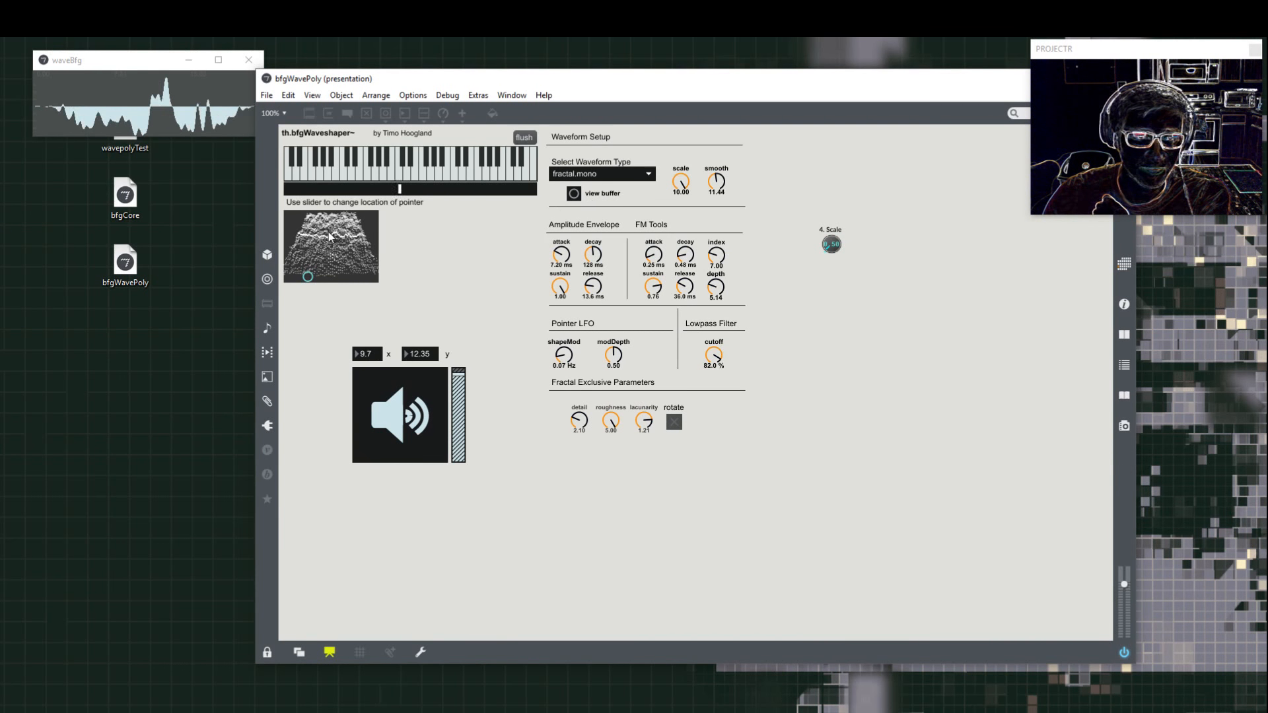
{"action": "left_click_drag", "start_coordinate": [684, 184], "coordinate": [683, 212]}
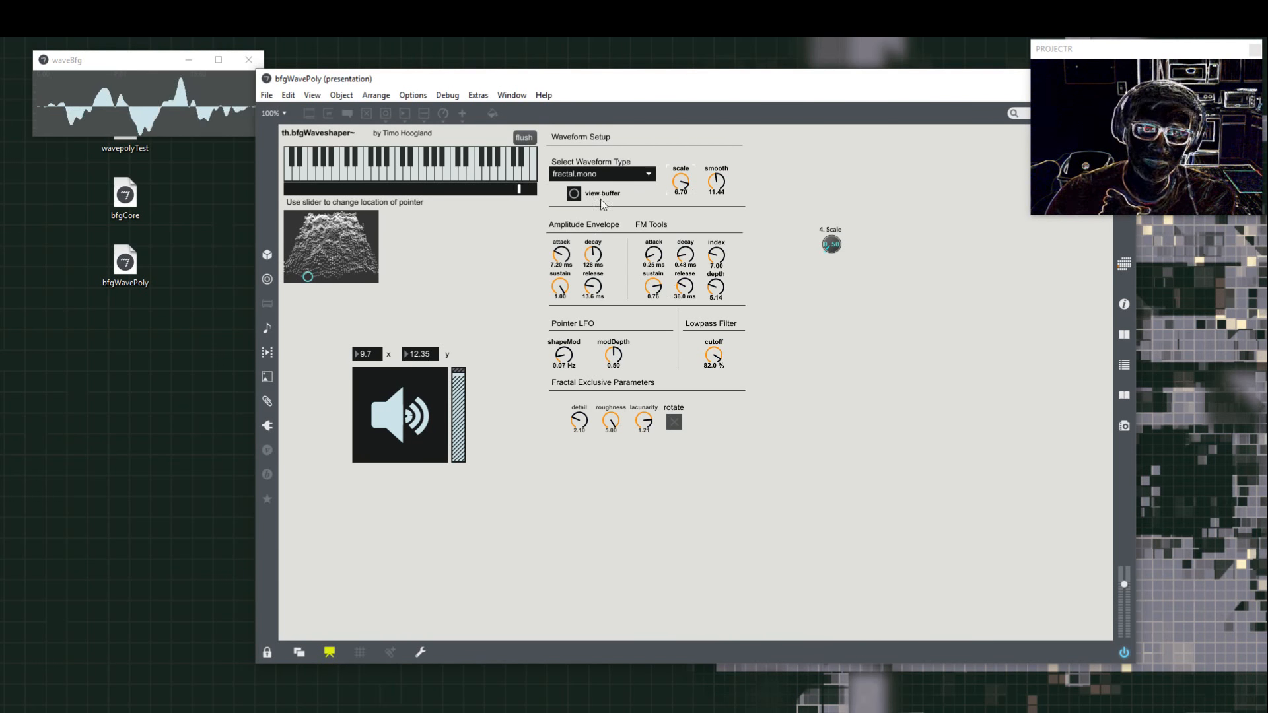
Step: Sweep the fractal parameters to their maximums with a test note, ending at detail 3.20, roughness -0.43 and lacunarity 0.80, and try the rotate toggle
{"action": "left_click_drag", "start_coordinate": [579, 423], "coordinate": [611, 450]}
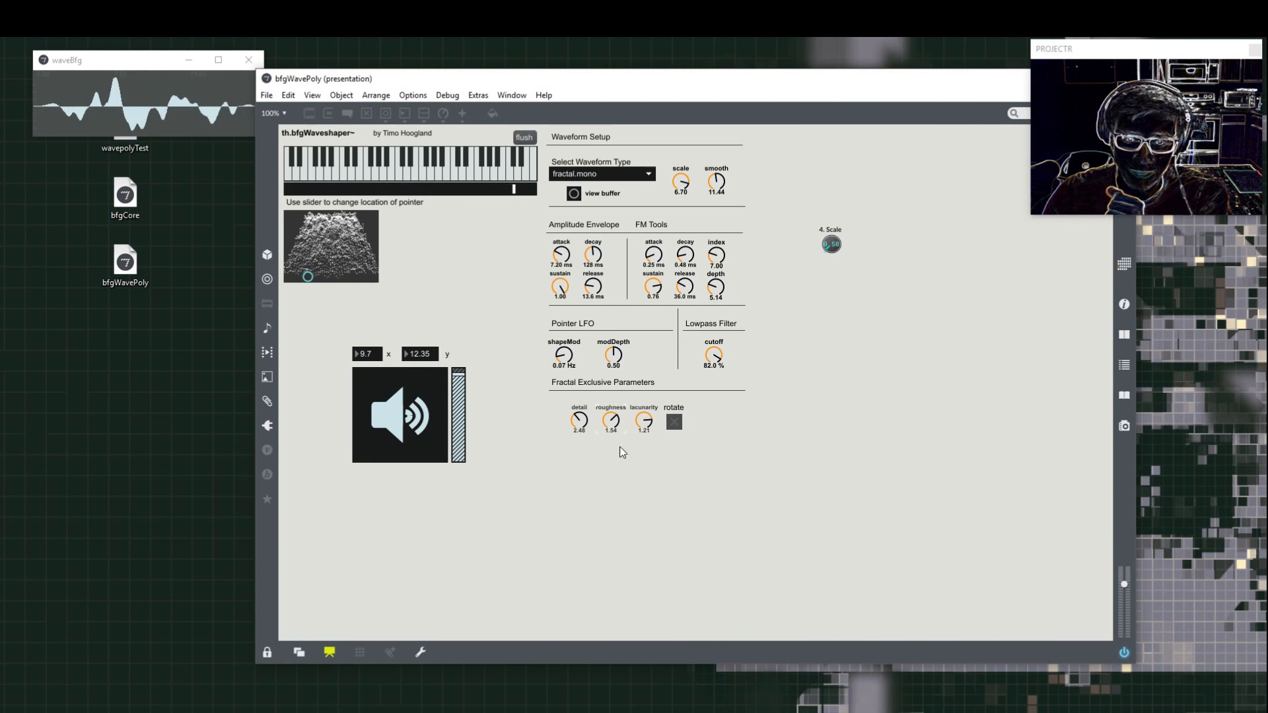
{"action": "left_click_drag", "start_coordinate": [644, 420], "coordinate": [580, 423]}
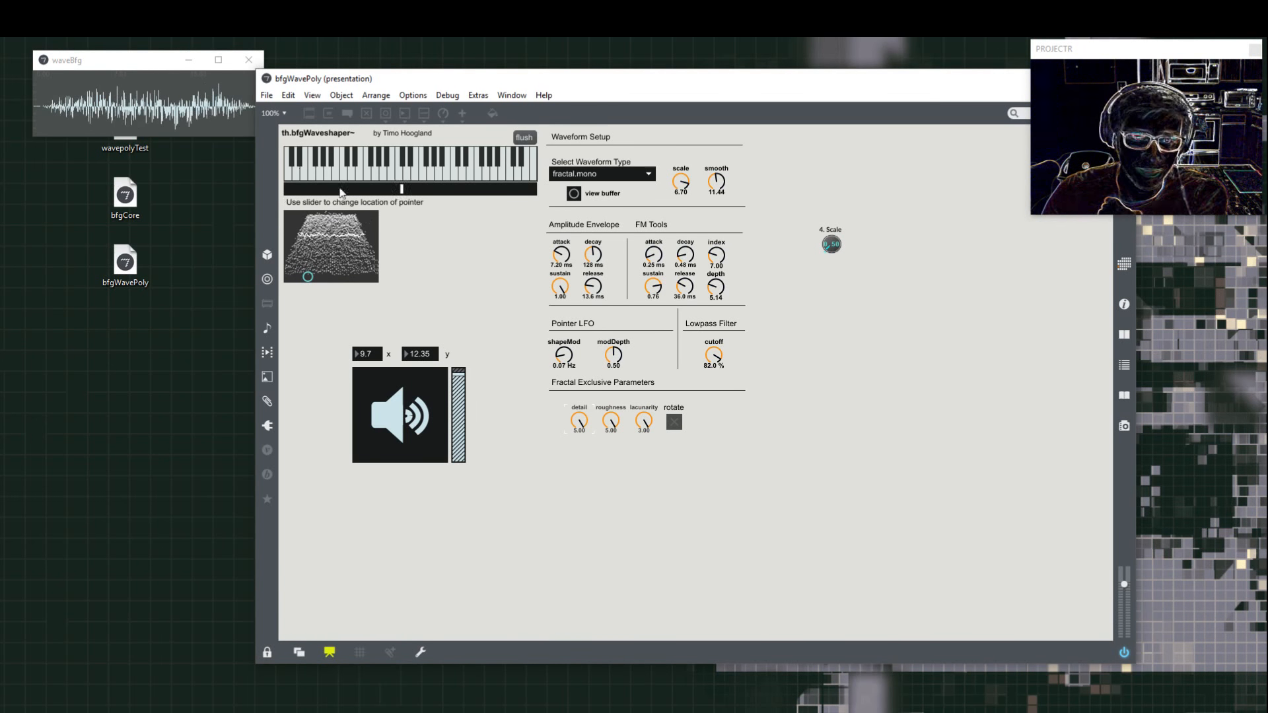
{"action": "left_click", "coordinate": [341, 165]}
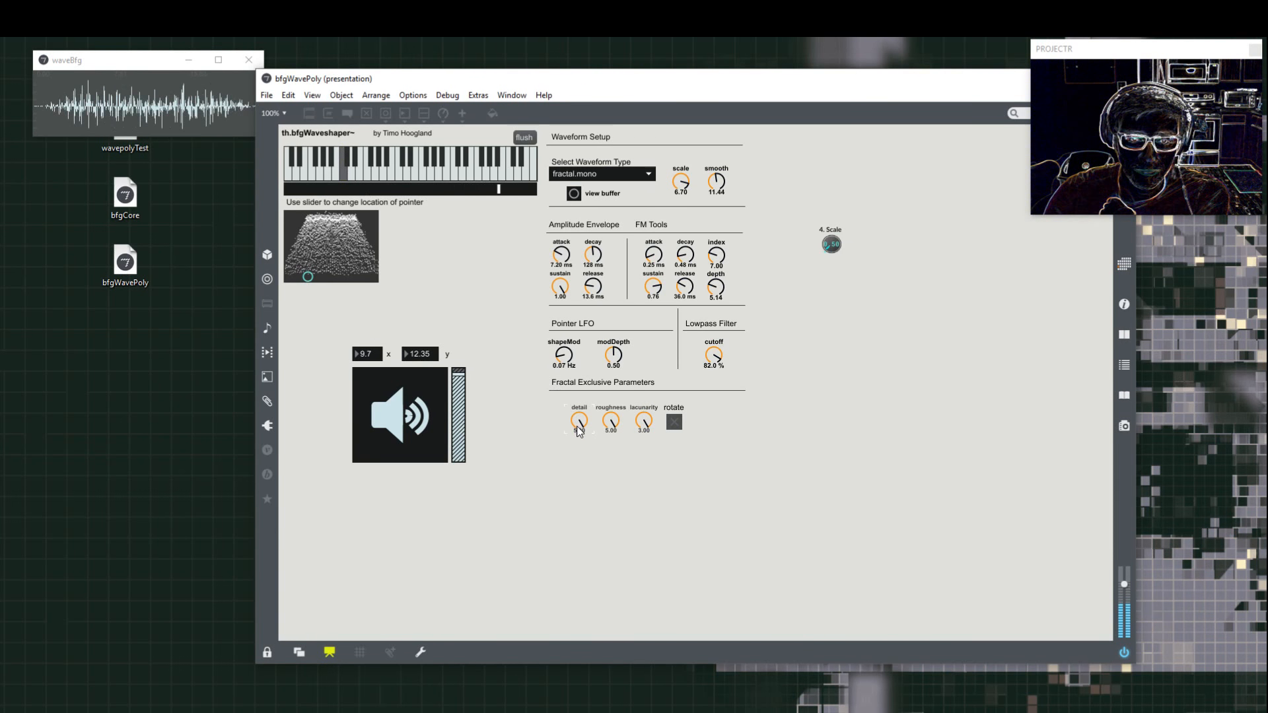
{"action": "left_click_drag", "start_coordinate": [581, 424], "coordinate": [621, 473]}
{"action": "left_click_drag", "start_coordinate": [643, 426], "coordinate": [642, 458]}
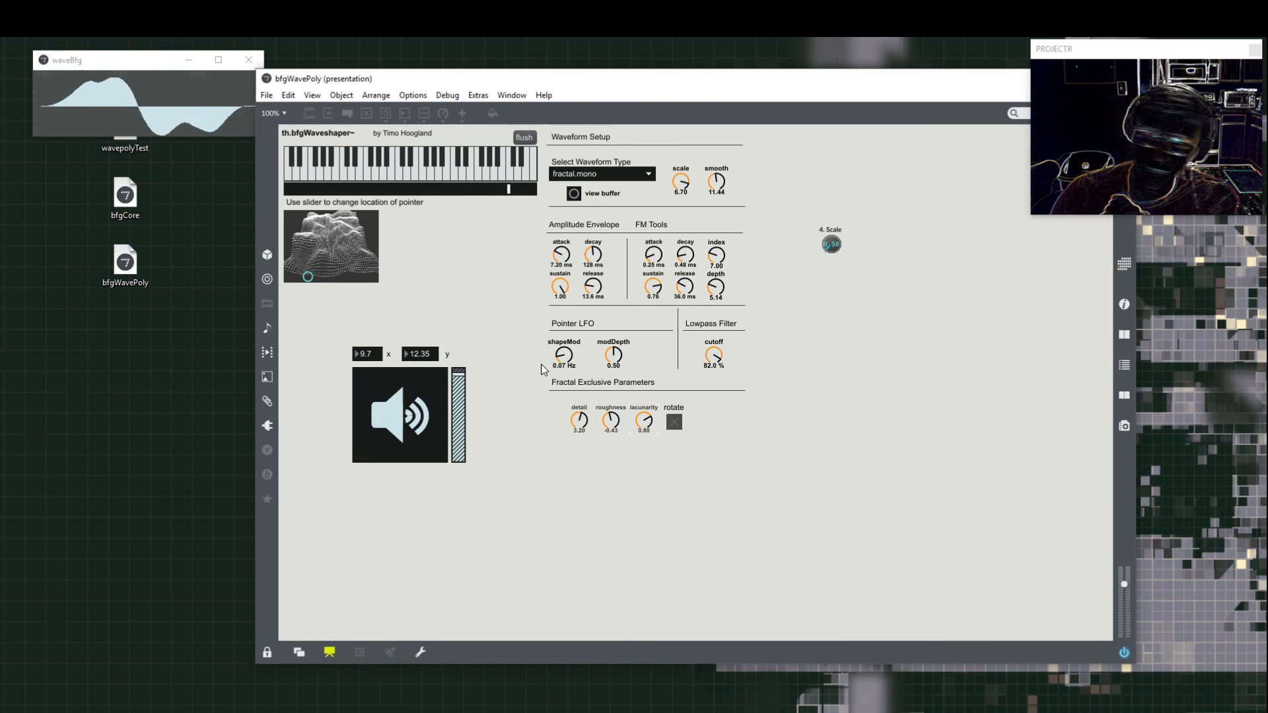
{"action": "left_click", "coordinate": [673, 422]}
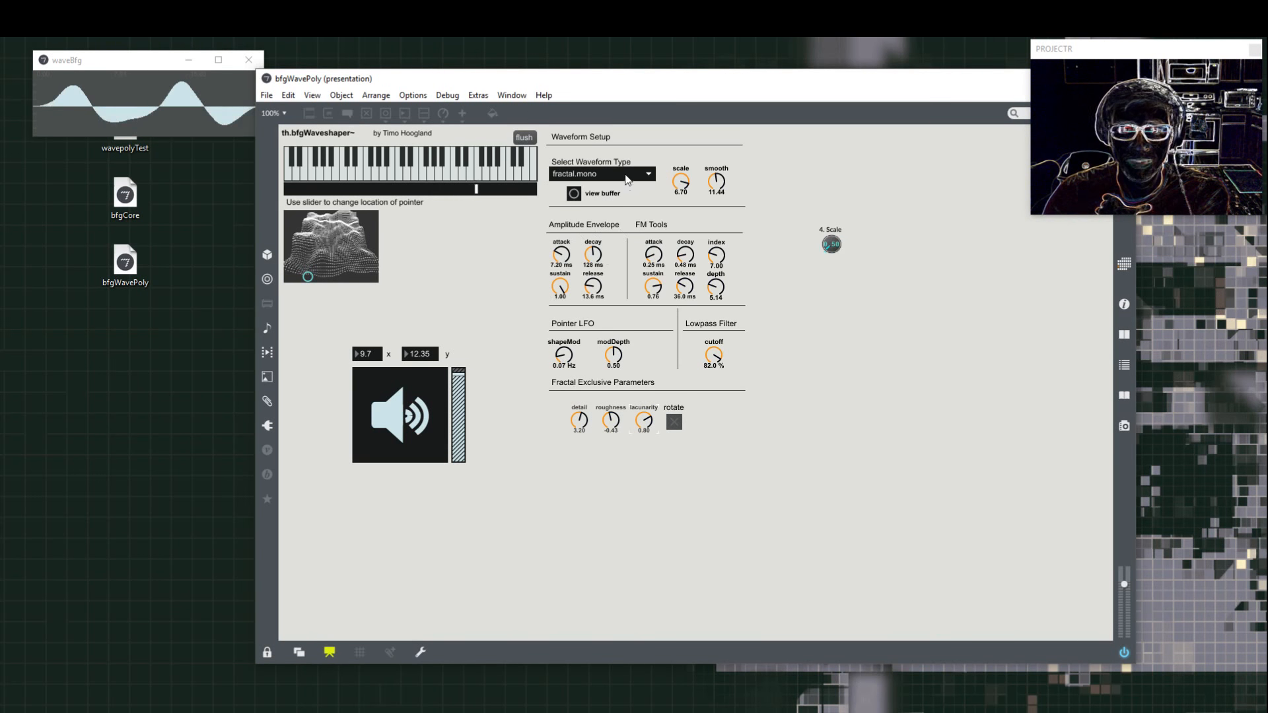
Step: Select the noise.simplex waveform type and lower the fractal detail to 1.09, roughness to -3.66 and lacunarity to 0.11
{"action": "left_click", "coordinate": [601, 174]}
{"action": "left_click", "coordinate": [600, 285]}
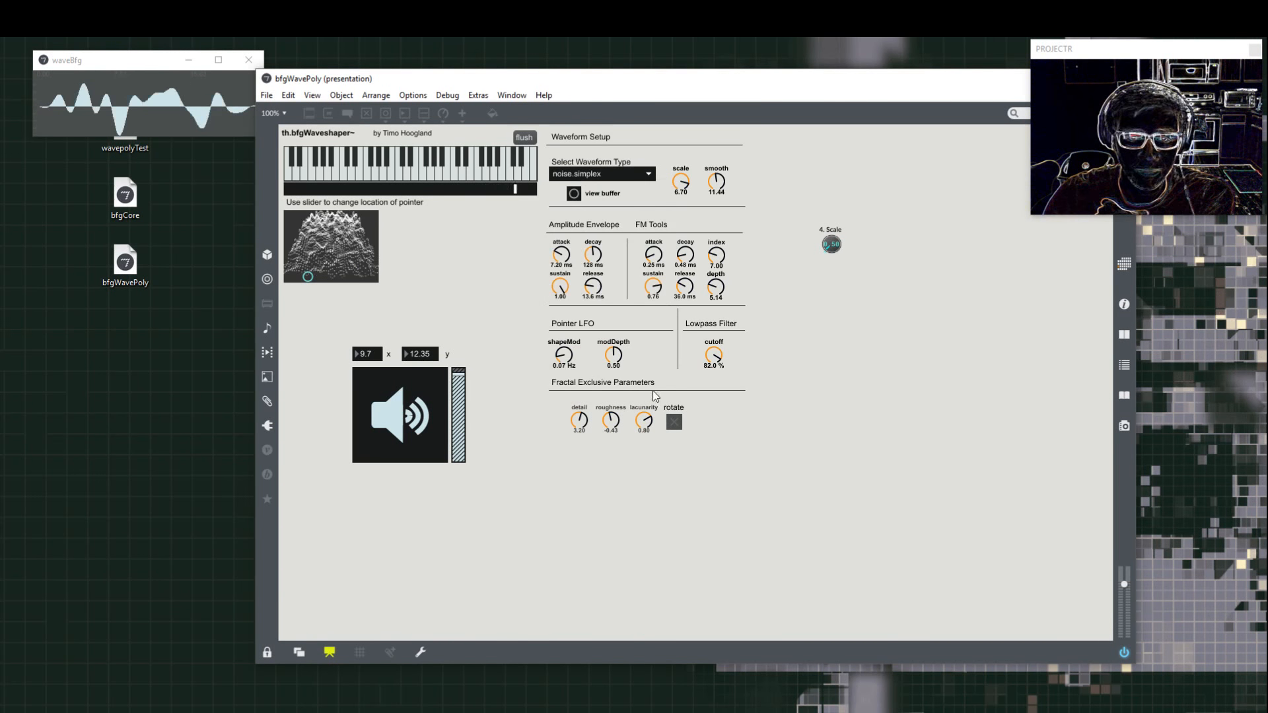
{"action": "left_click_drag", "start_coordinate": [578, 420], "coordinate": [608, 449]}
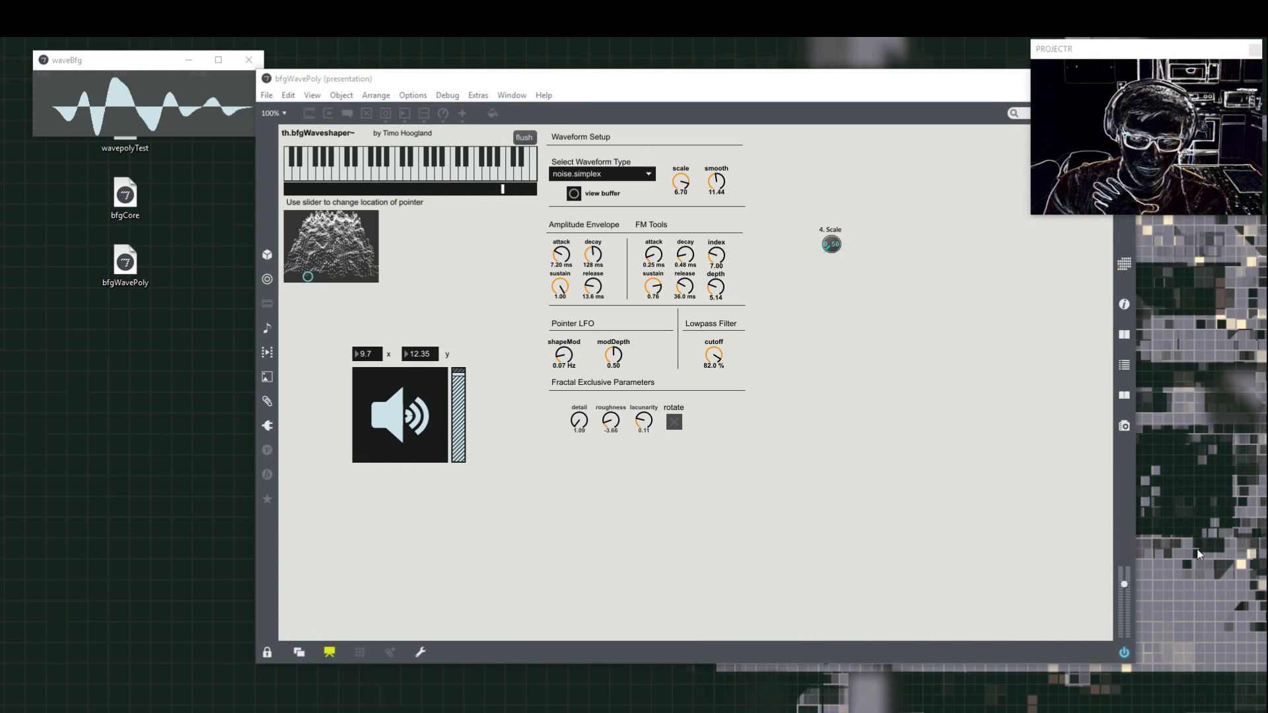
Step: Switch to the Music_SDP launcher patch and create a new board
{"action": "mouse_move", "coordinate": [599, 712]}
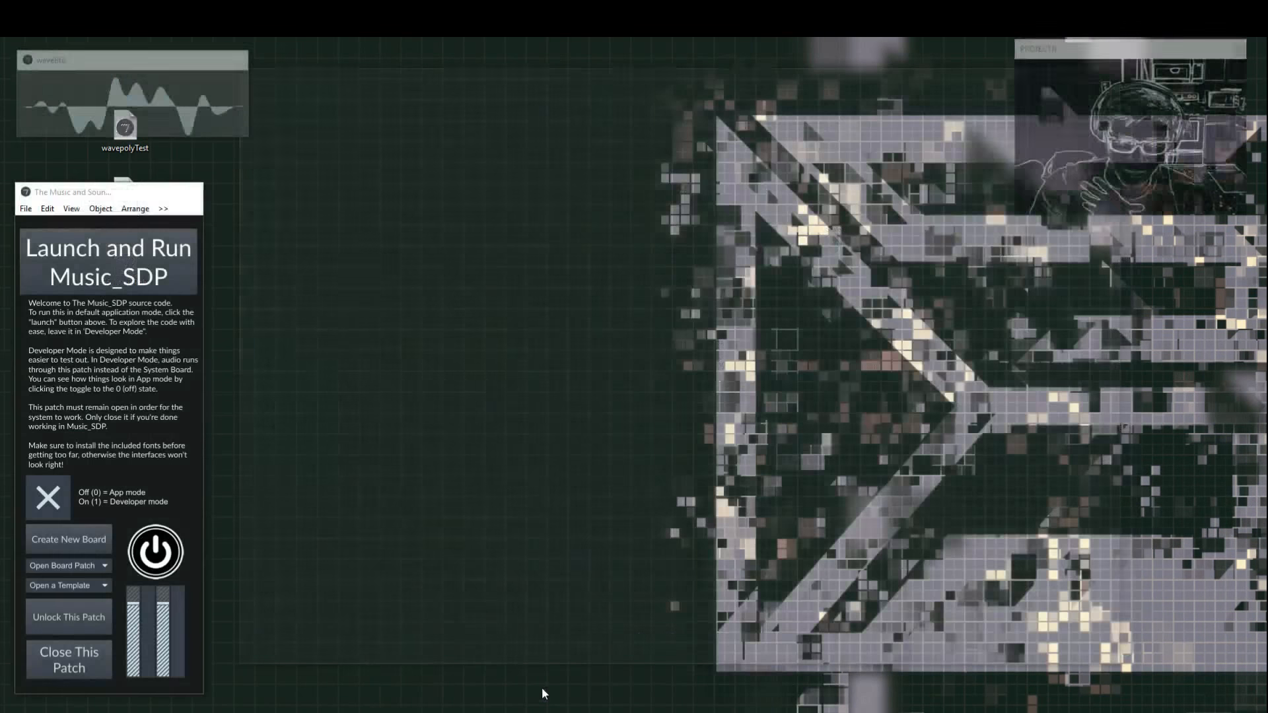
{"action": "left_click", "coordinate": [541, 687]}
{"action": "left_click", "coordinate": [91, 544]}
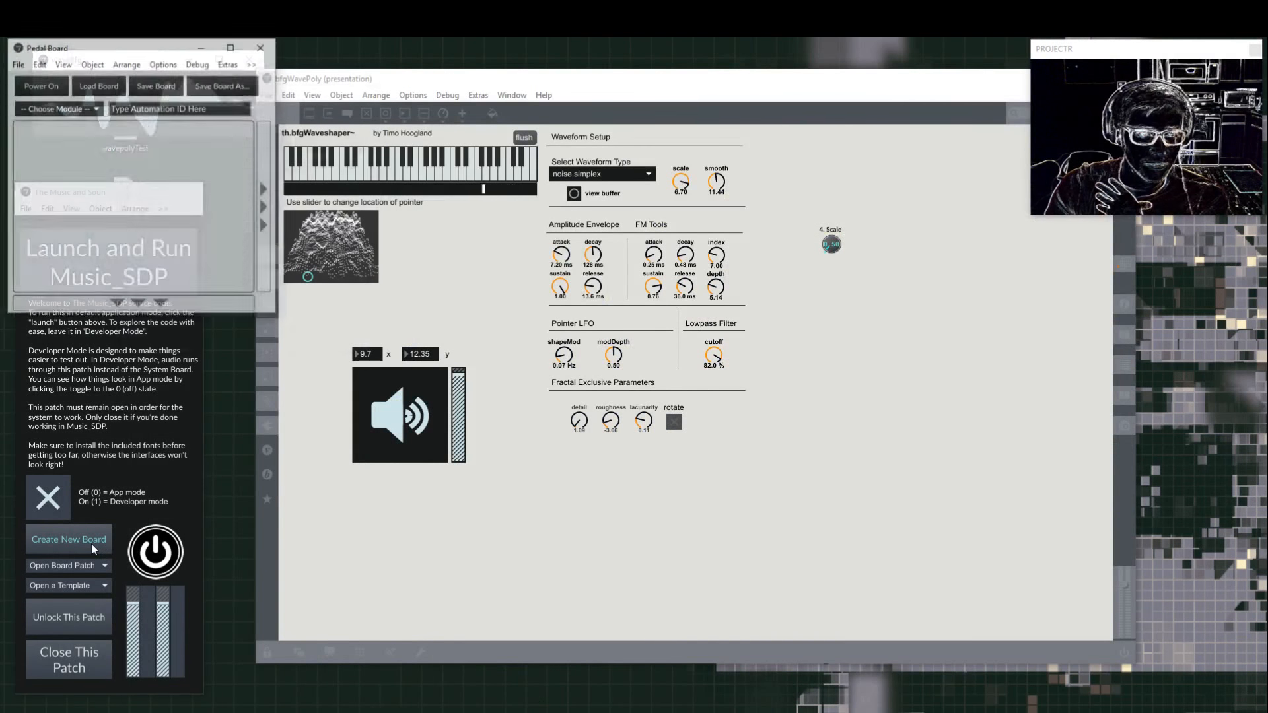
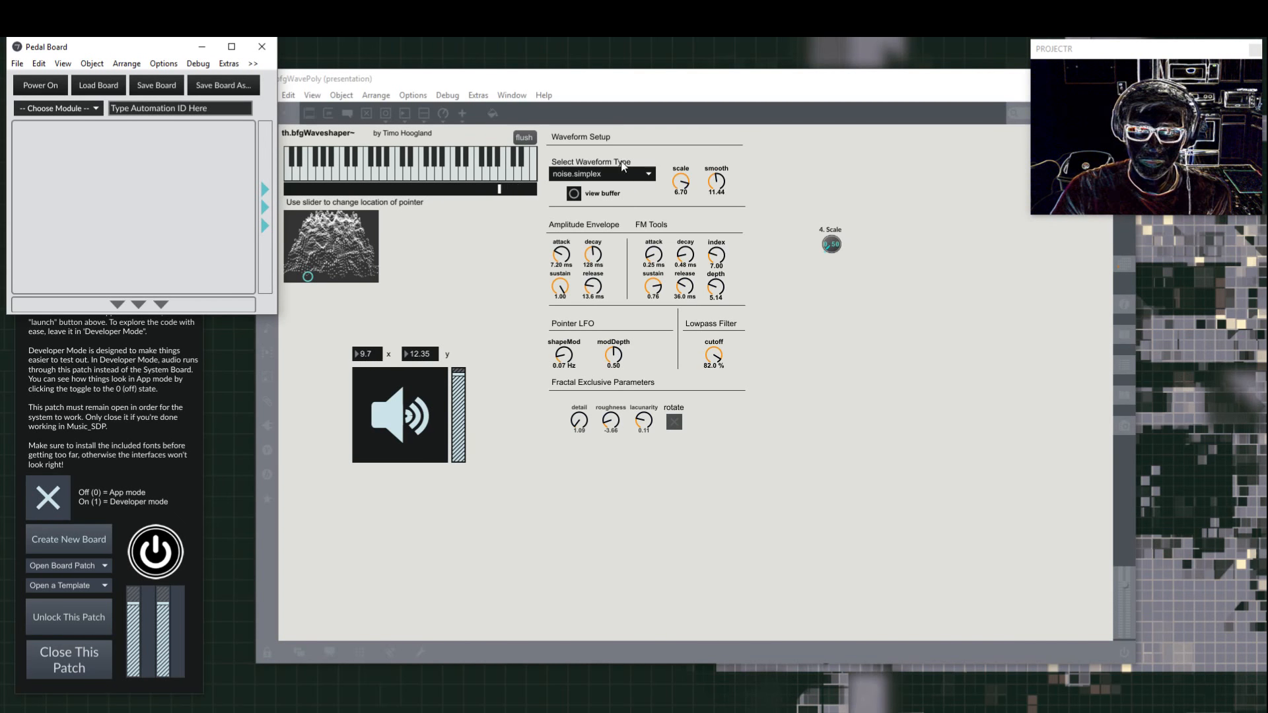
Step: Return to the bfgWavePoly patch, switch it from presentation to patching view and unlock it for editing
{"action": "left_click", "coordinate": [604, 173]}
{"action": "left_click", "coordinate": [455, 238]}
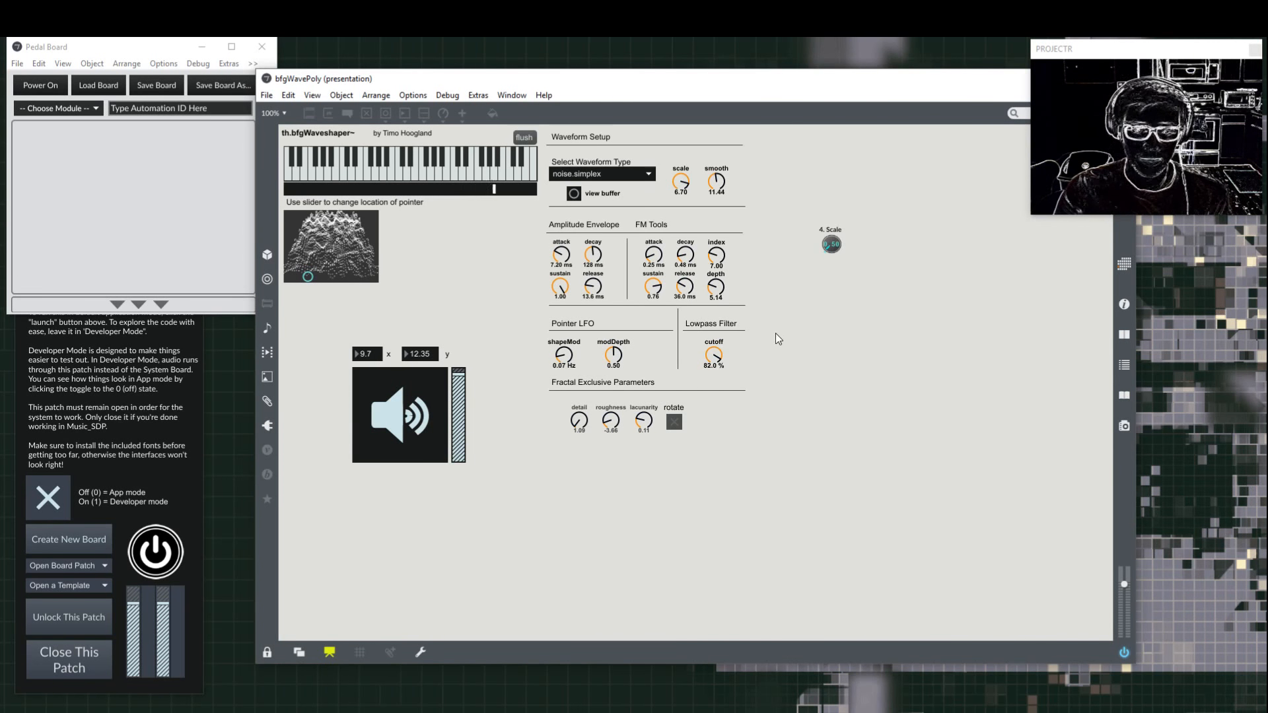
{"action": "left_click", "coordinate": [328, 651]}
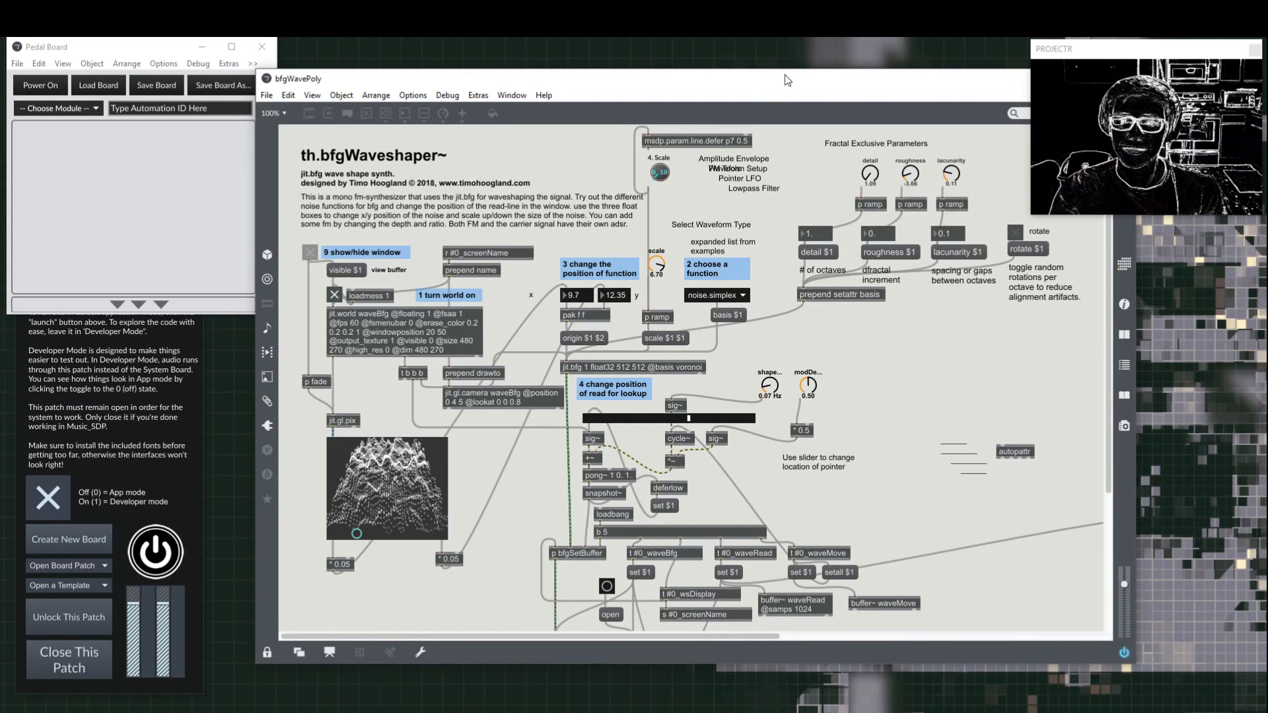
{"action": "left_click_drag", "start_coordinate": [786, 86], "coordinate": [630, 65]}
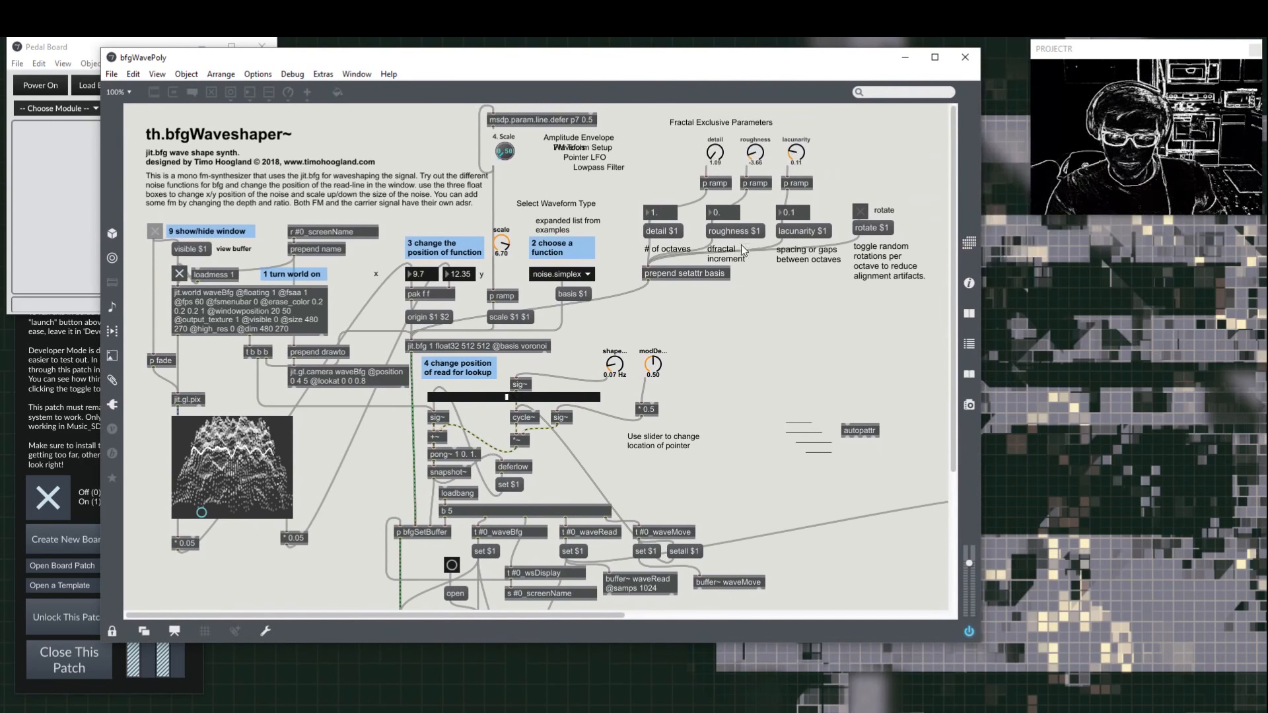
{"action": "key", "text": "ctrl+e"}
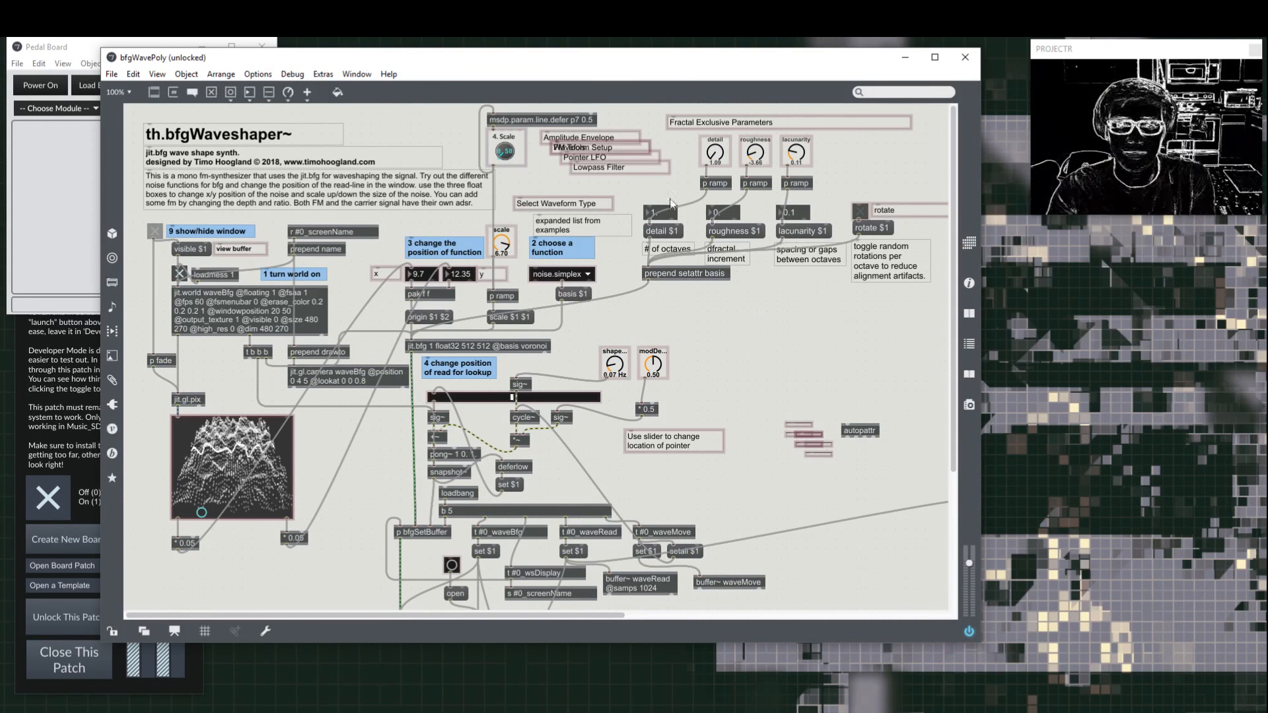
Step: Spread the Waveform Setup and Fractal Exclusive Parameters labels away from the other headings, and maximize the patch window to show the poly~ bfgCore section
{"action": "left_click_drag", "start_coordinate": [636, 147], "coordinate": [743, 124]}
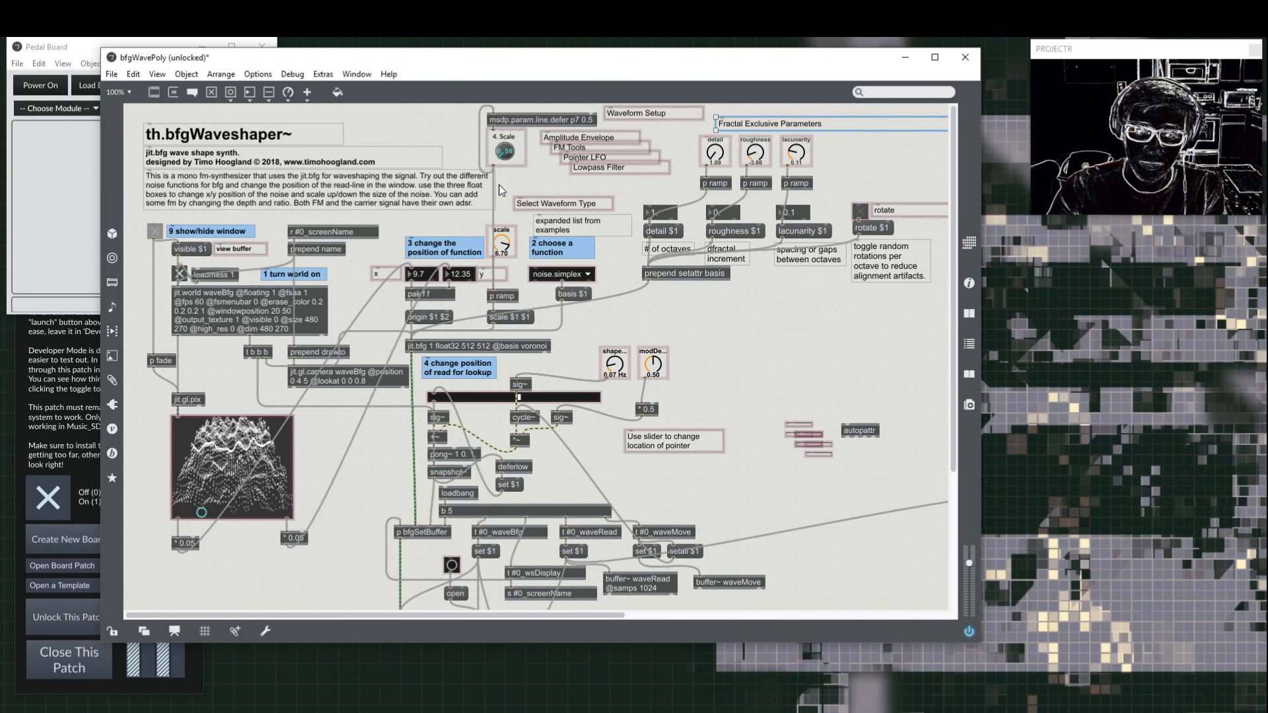
{"action": "scroll", "coordinate": [536, 220], "scroll_direction": "down", "scroll_amount": 2}
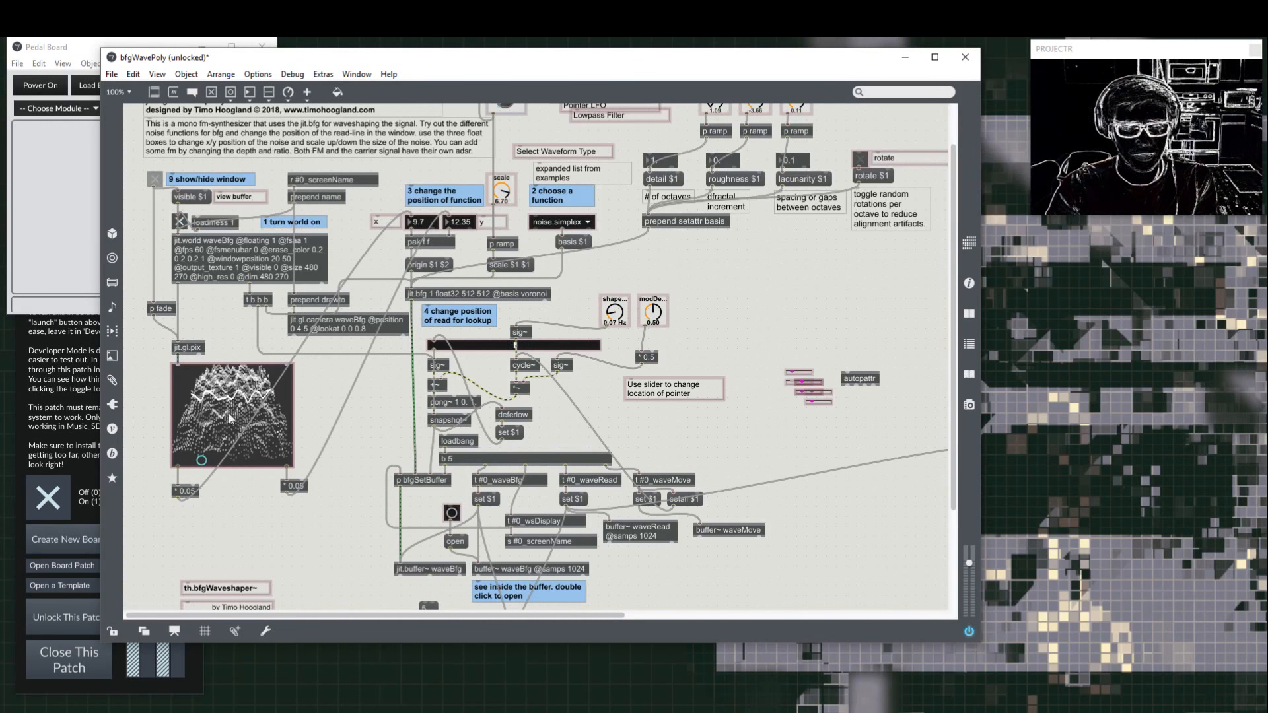
{"action": "scroll", "coordinate": [650, 379], "scroll_direction": "down", "scroll_amount": 2}
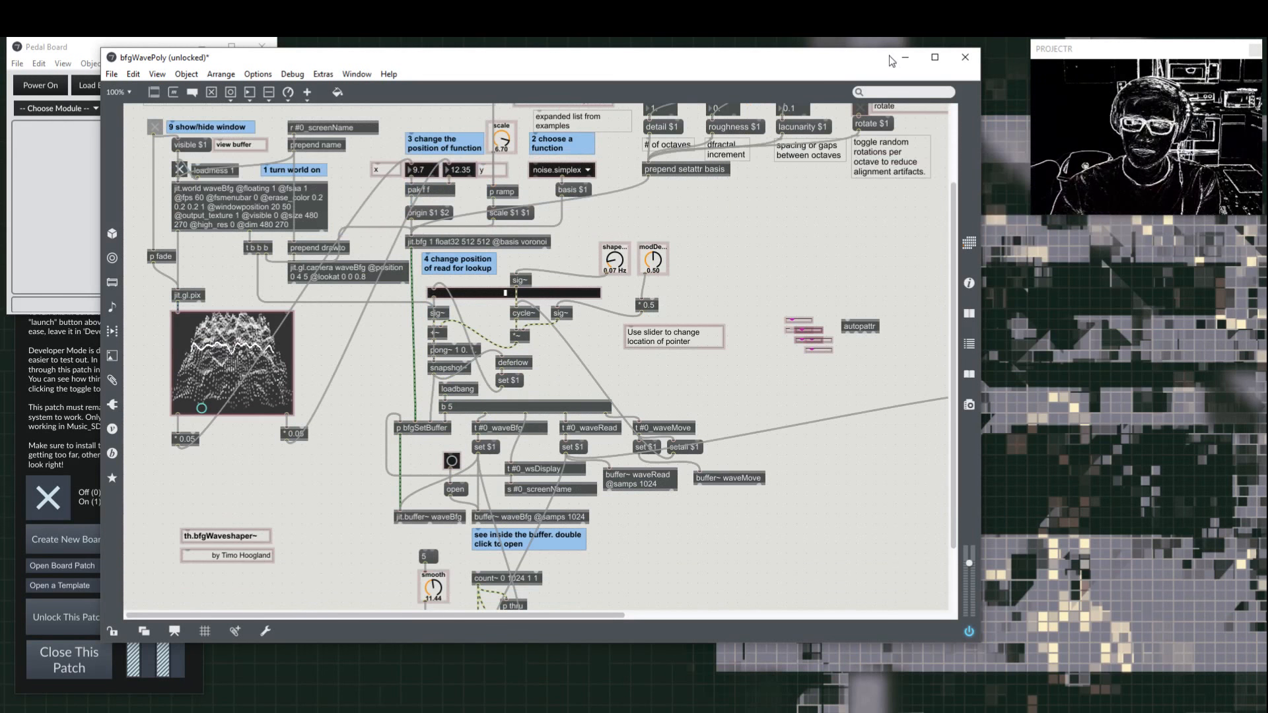
{"action": "left_click", "coordinate": [934, 58]}
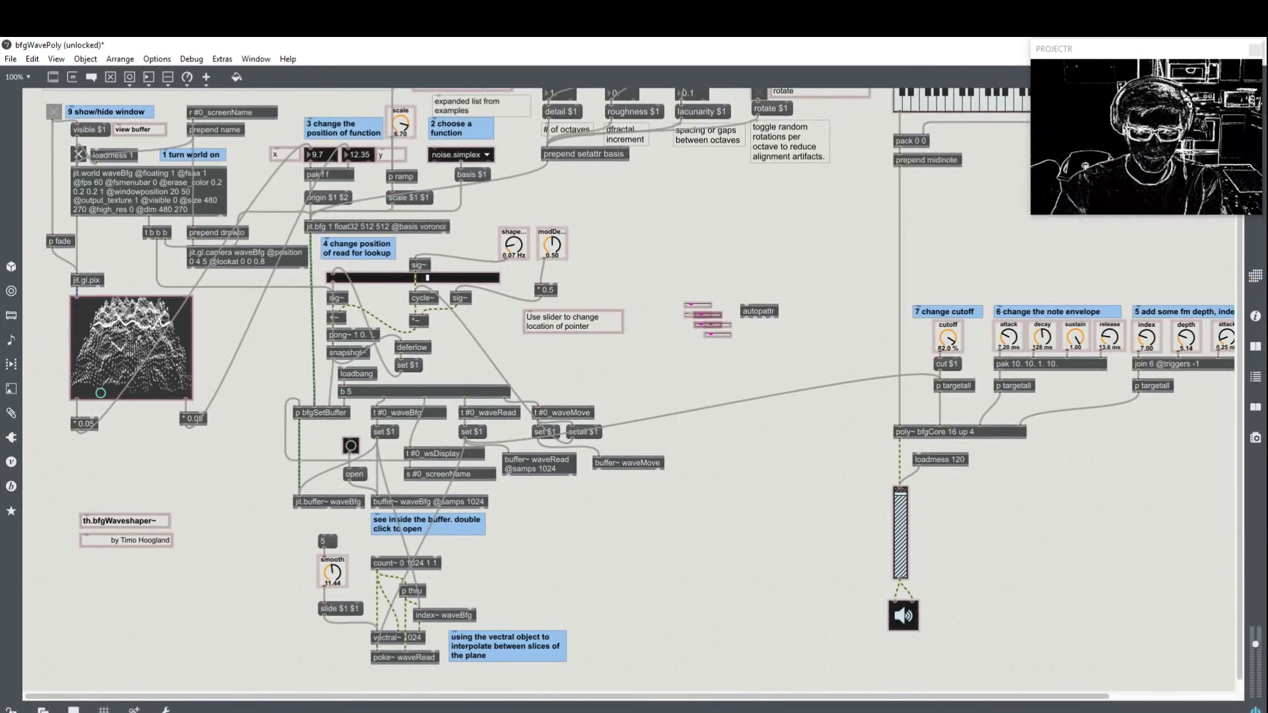
{"action": "scroll", "coordinate": [326, 520], "scroll_direction": "right", "scroll_amount": 5}
{"action": "scroll", "coordinate": [877, 564], "scroll_direction": "up", "scroll_amount": 4}
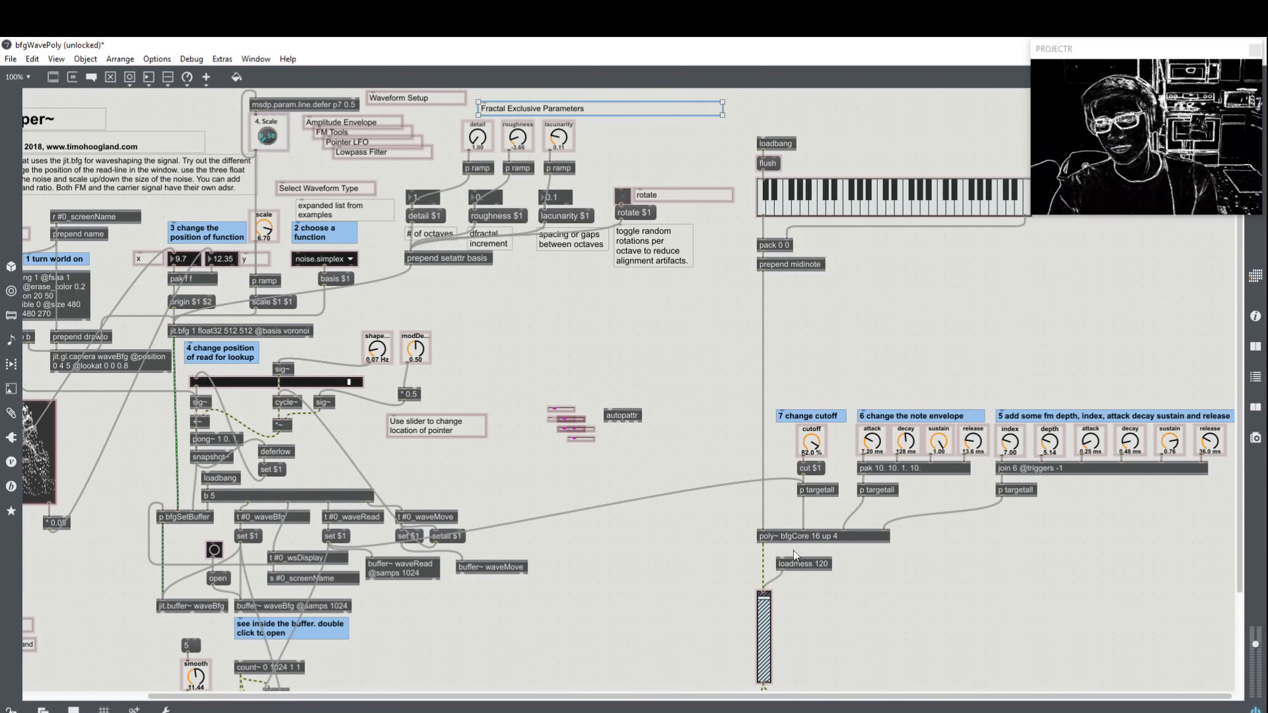
Step: Lock the bfgWavePoly patch for performance and play a few test notes on its on-screen keyboard
{"action": "key", "text": "ctrl+e"}
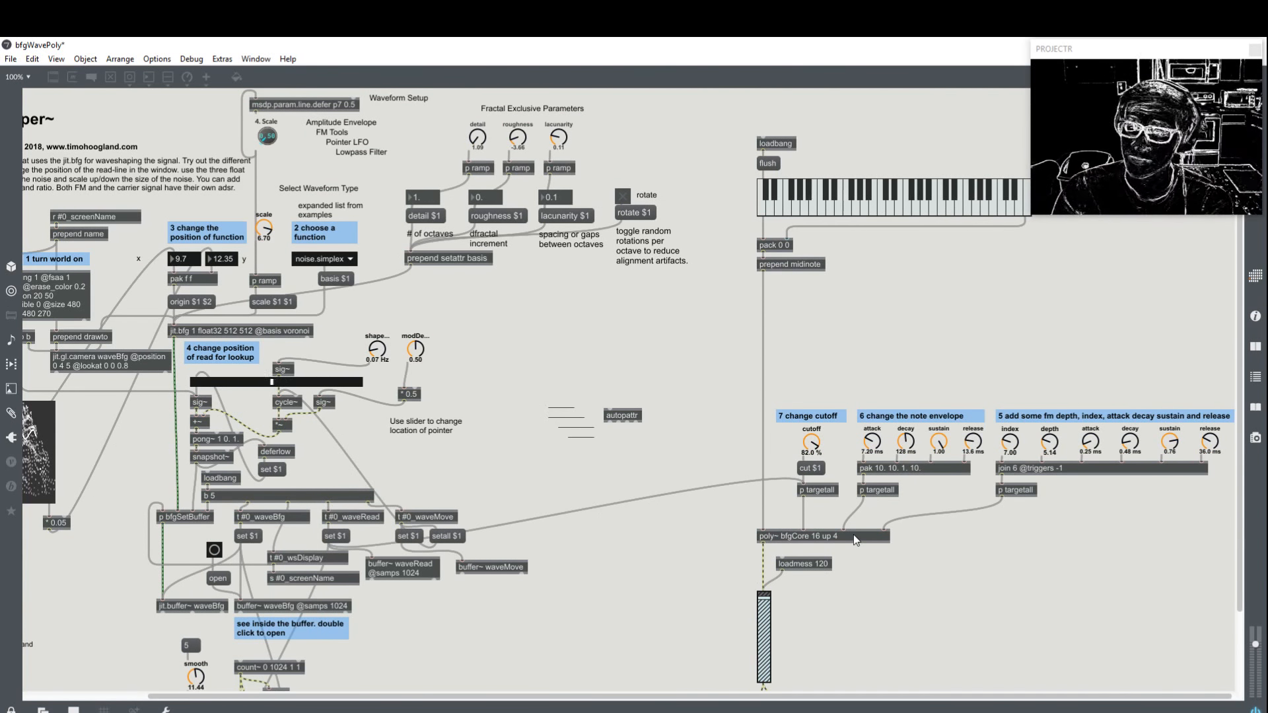
{"action": "left_click", "coordinate": [814, 198]}
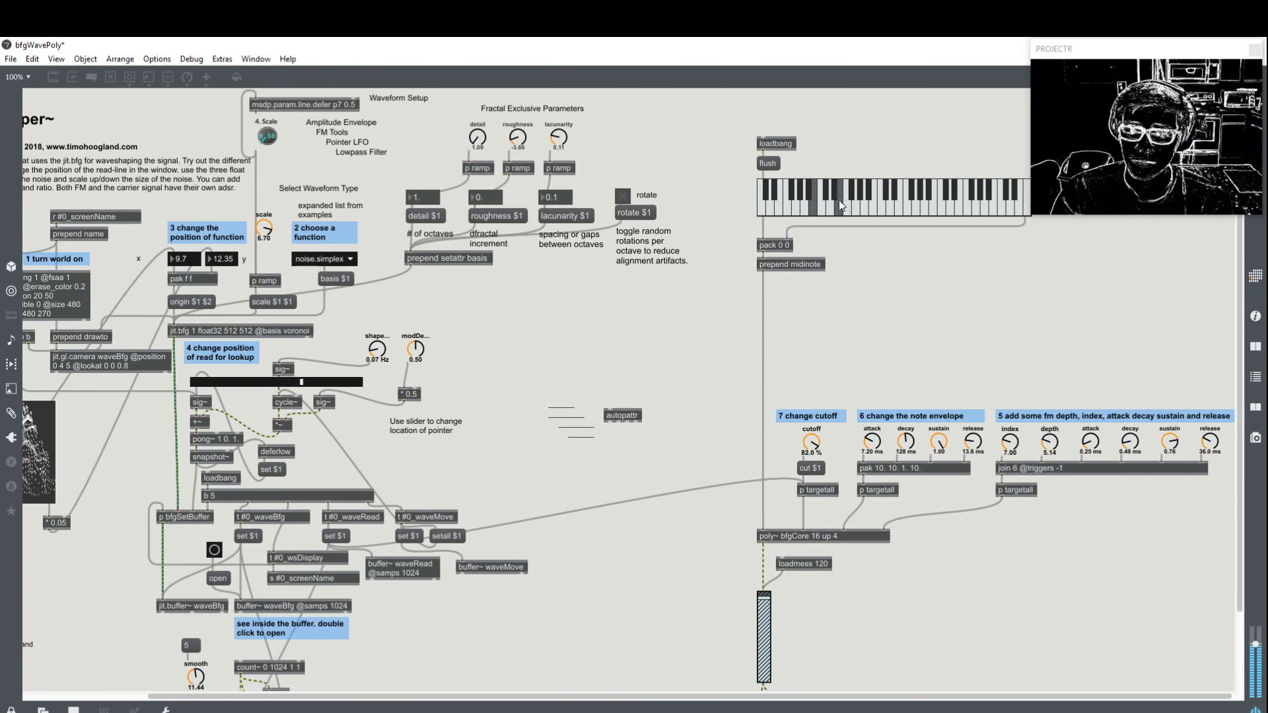
{"action": "left_click", "coordinate": [813, 197]}
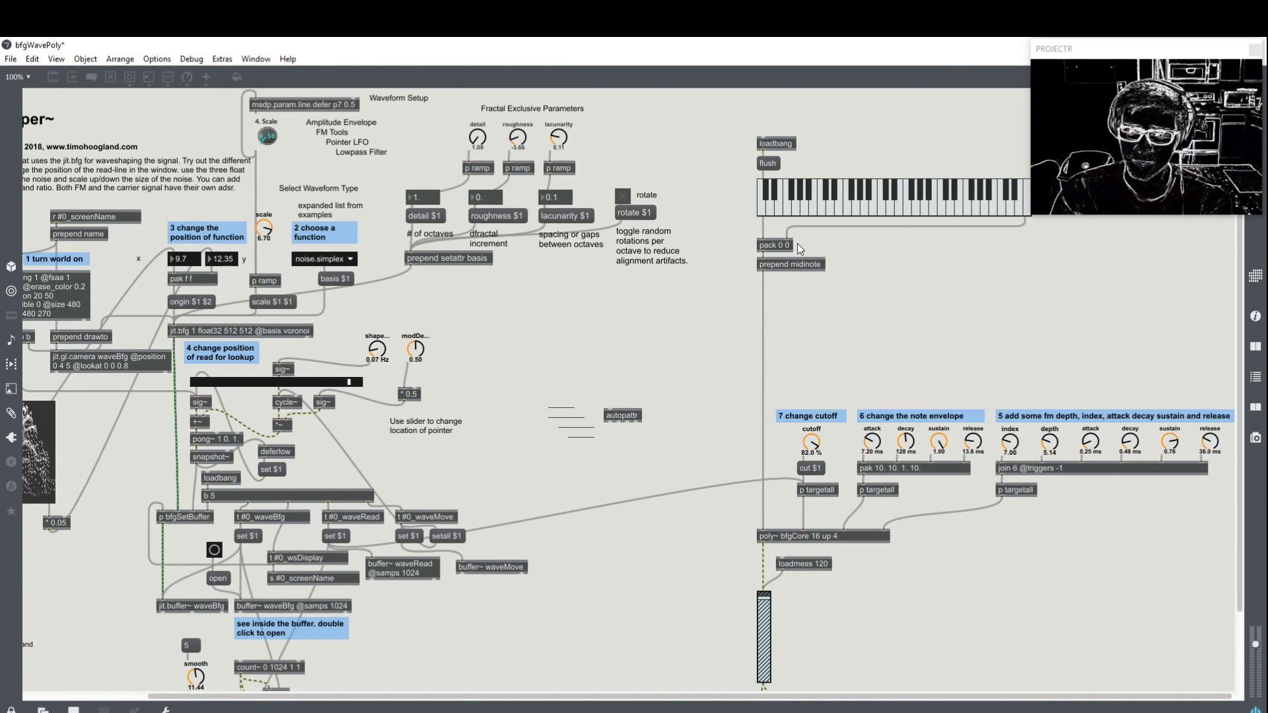
Step: Open the poly~ bfgCore subpatch, examine its voice structure and inlets, and close it
{"action": "double_click", "coordinate": [794, 536]}
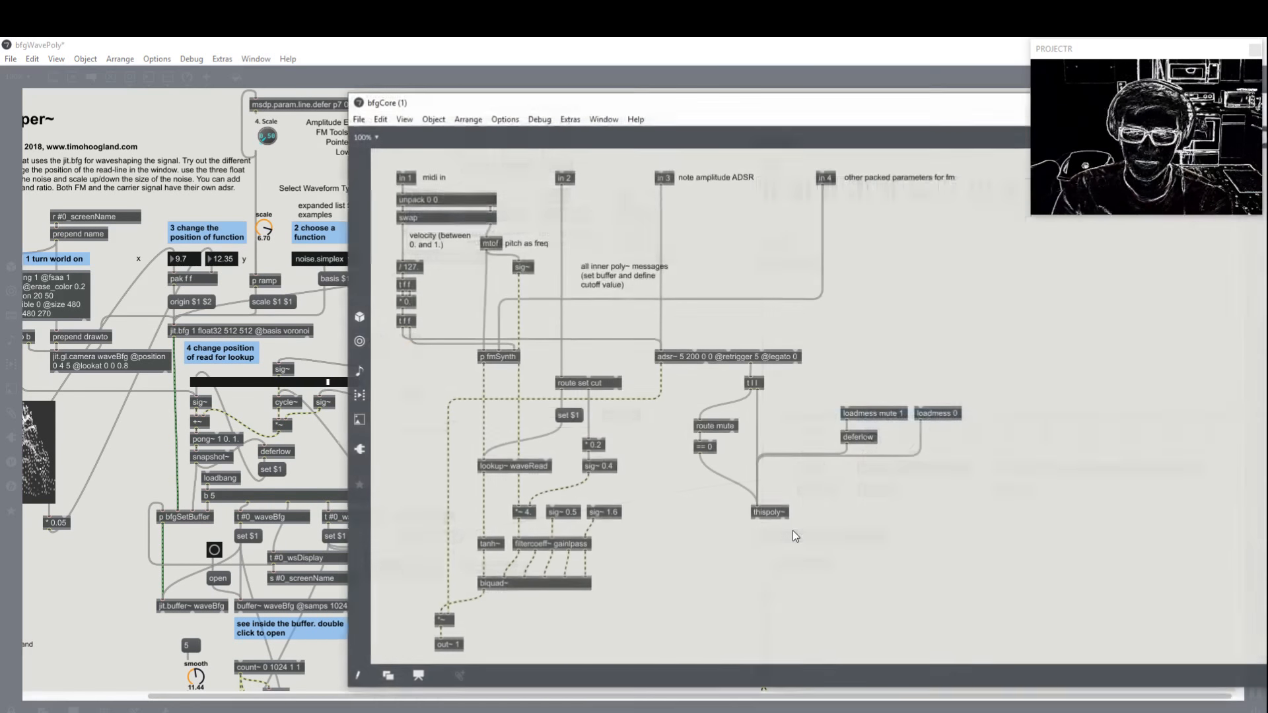
{"action": "left_click_drag", "start_coordinate": [826, 88], "coordinate": [561, 78]}
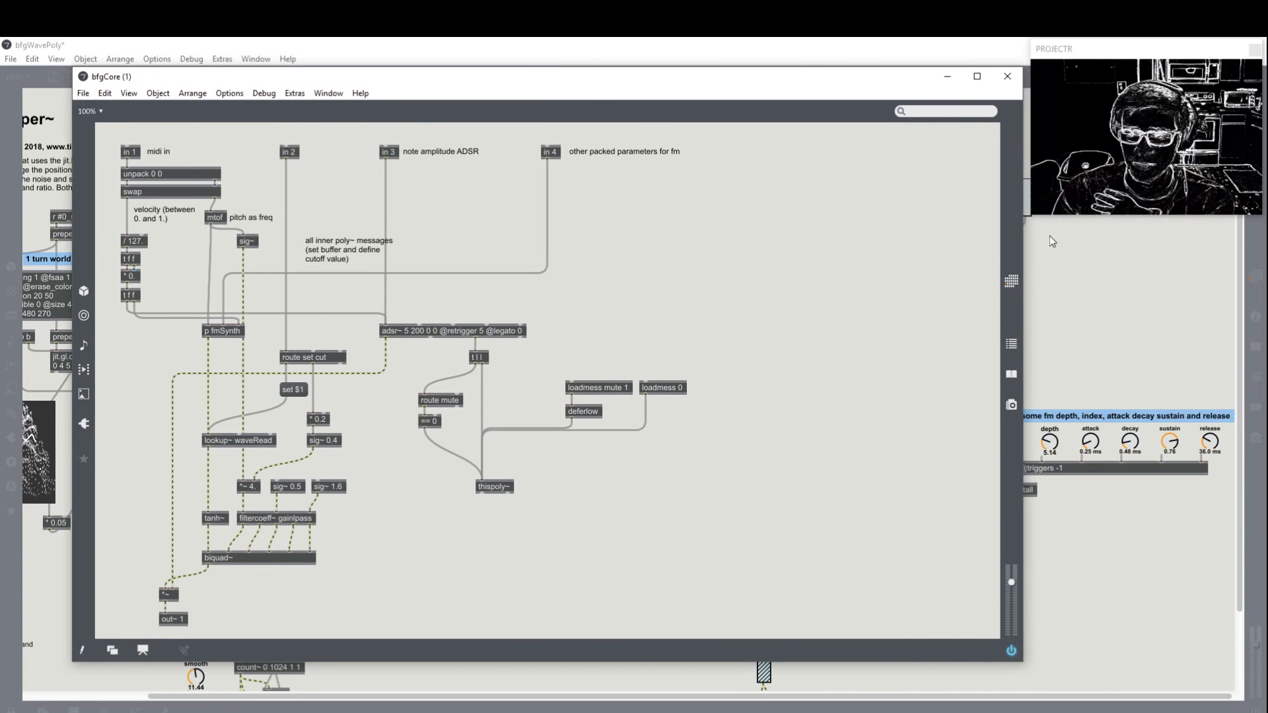
{"action": "left_click_drag", "start_coordinate": [1022, 242], "coordinate": [822, 254]}
{"action": "left_click", "coordinate": [806, 75]}
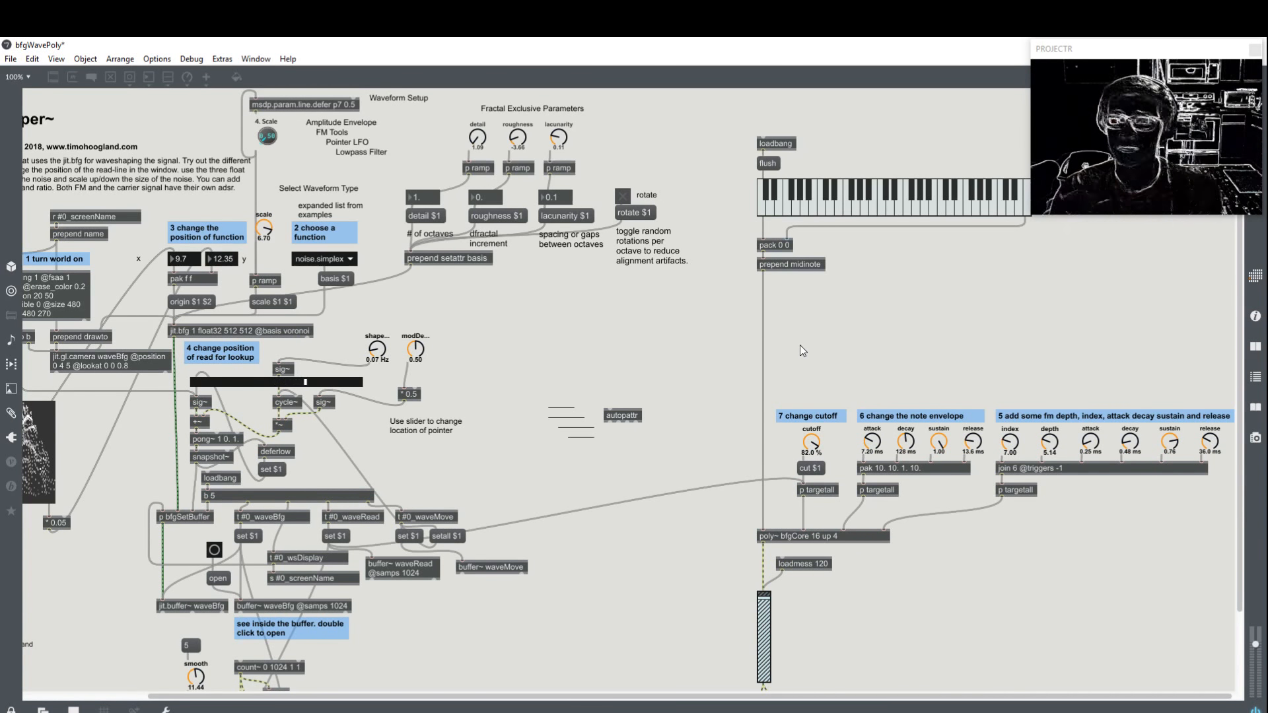
Step: Restore the bfgWavePoly window to a smaller size and close the Pedal Board and waveBfg windows
{"action": "double_click", "coordinate": [795, 49]}
{"action": "left_click_drag", "start_coordinate": [704, 61], "coordinate": [520, 118]}
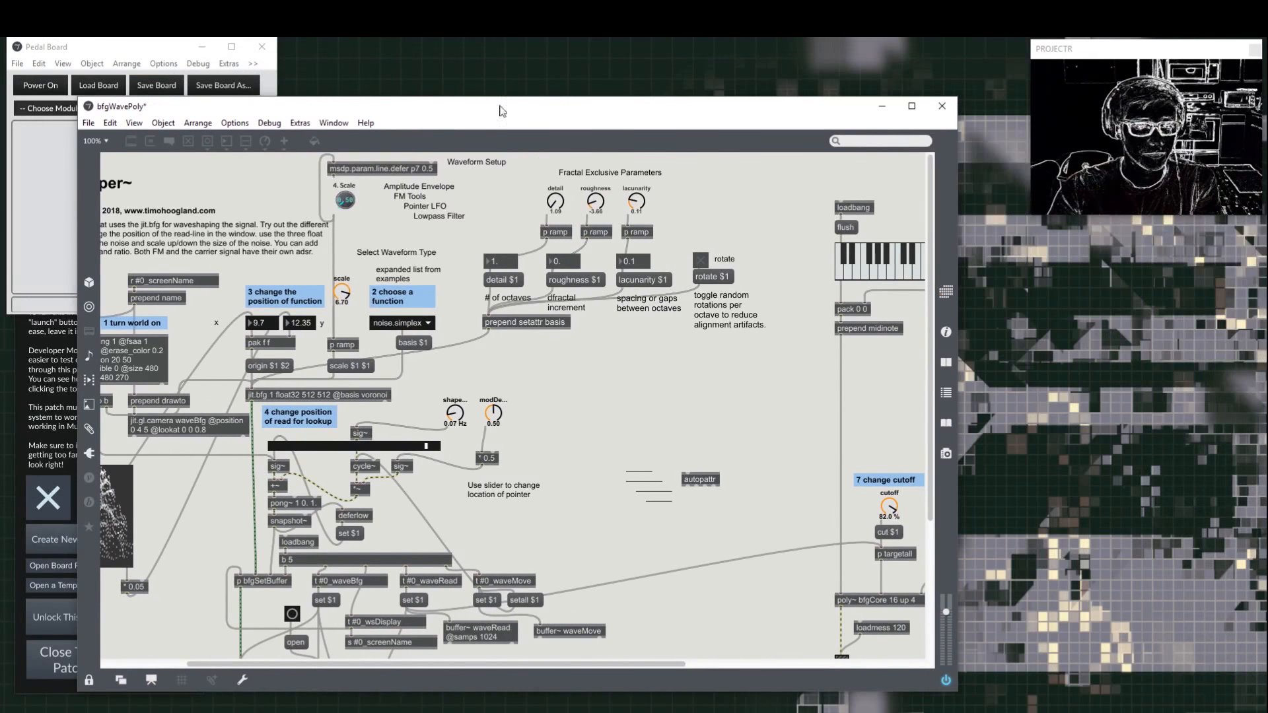
{"action": "left_click", "coordinate": [139, 43]}
{"action": "left_click", "coordinate": [256, 45]}
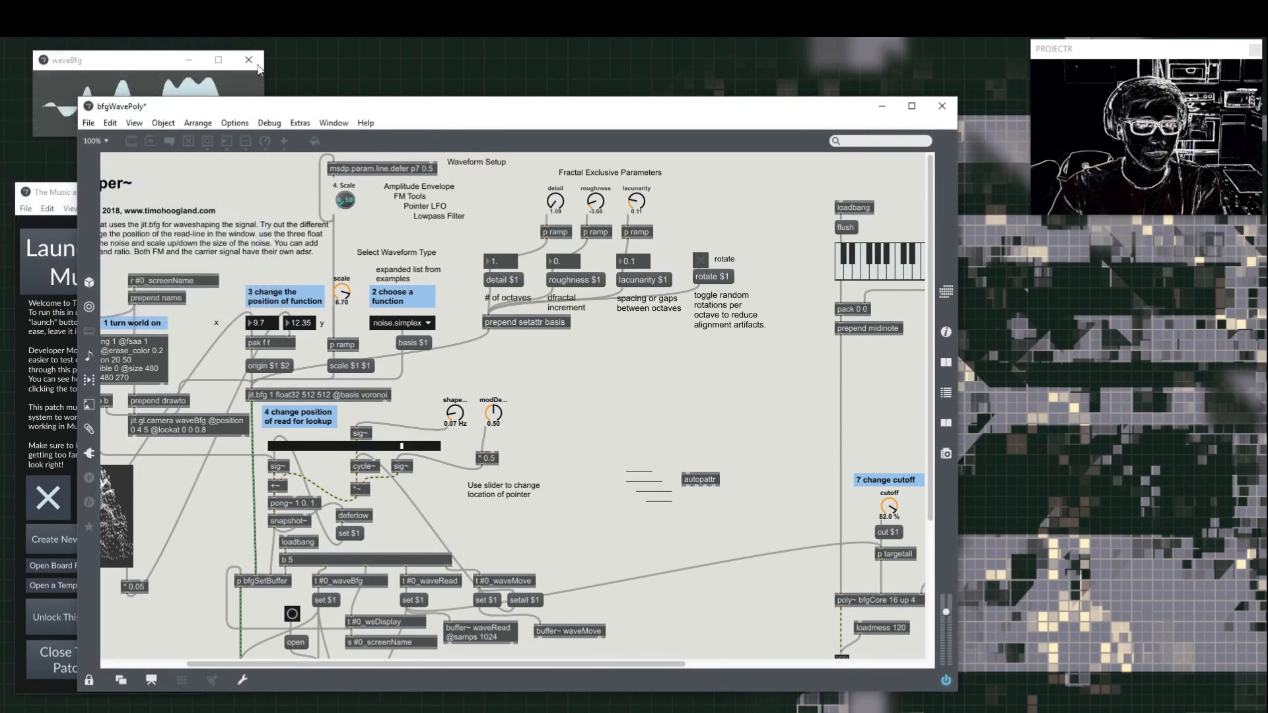
{"action": "left_click_drag", "start_coordinate": [259, 105], "coordinate": [293, 97]}
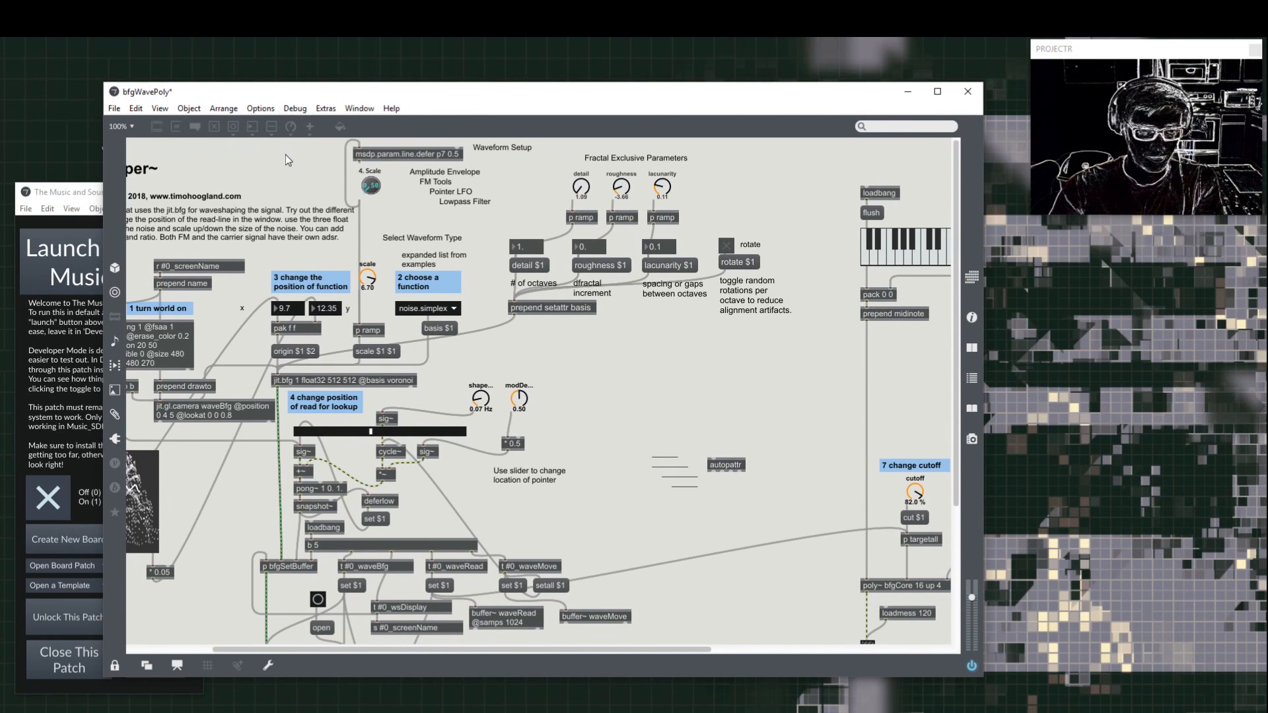
Step: Save the bfgWavePoly patch, narrow its window and move it aside to free up desktop space
{"action": "key", "text": "ctrl+s"}
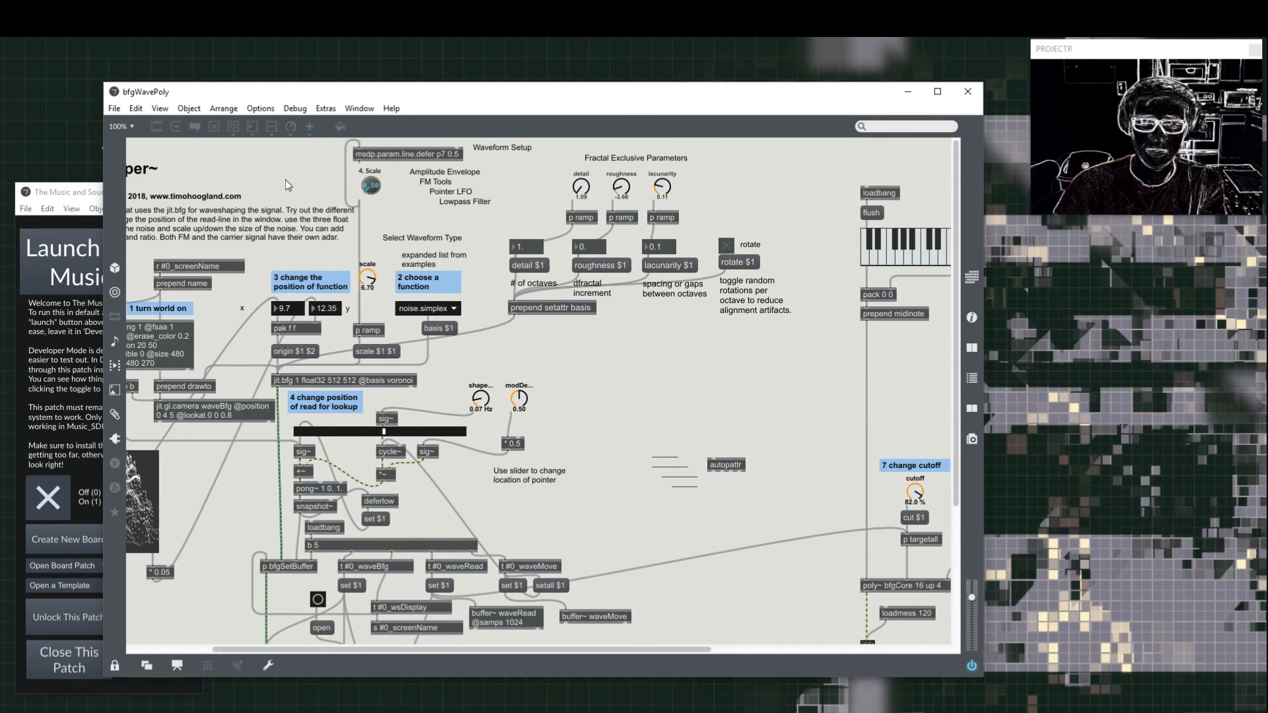
{"action": "left_click_drag", "start_coordinate": [982, 198], "coordinate": [615, 200]}
{"action": "left_click_drag", "start_coordinate": [436, 100], "coordinate": [358, 75]}
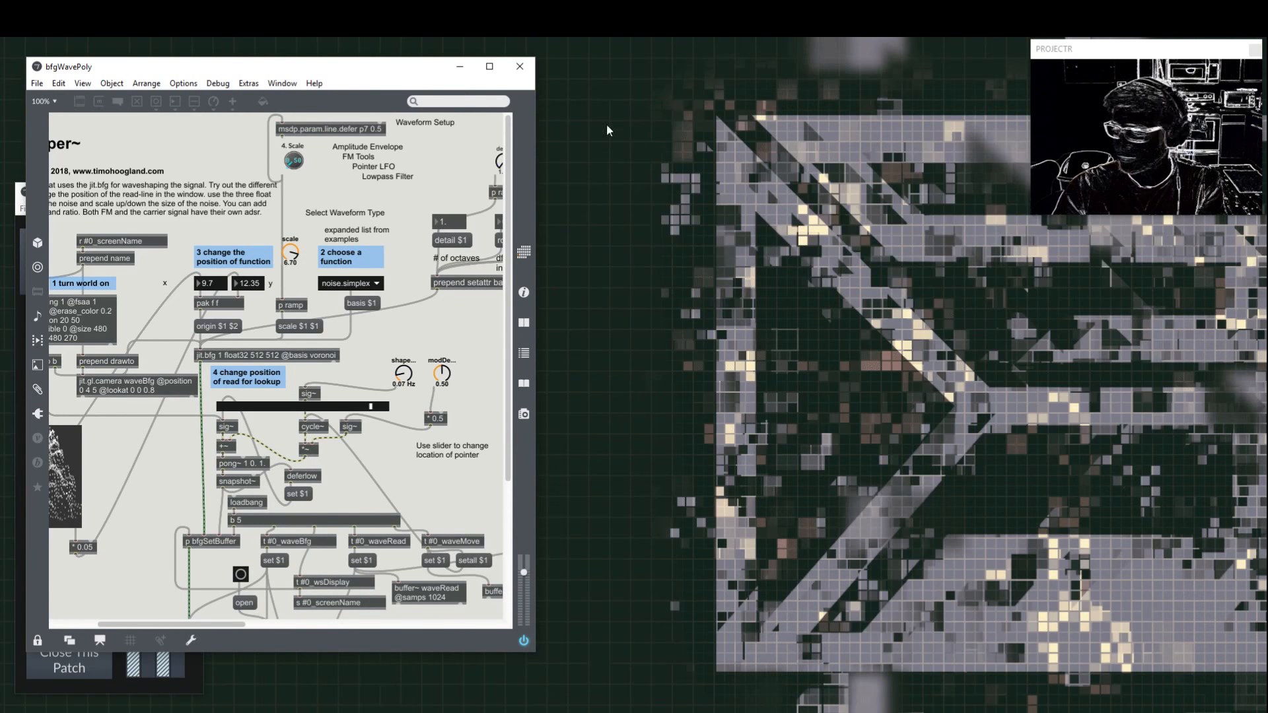
Step: Switch to File Explorer, go from source-code through System_Files and Modules to Templates, and open Synthesizer_Template
{"action": "left_click", "coordinate": [435, 711]}
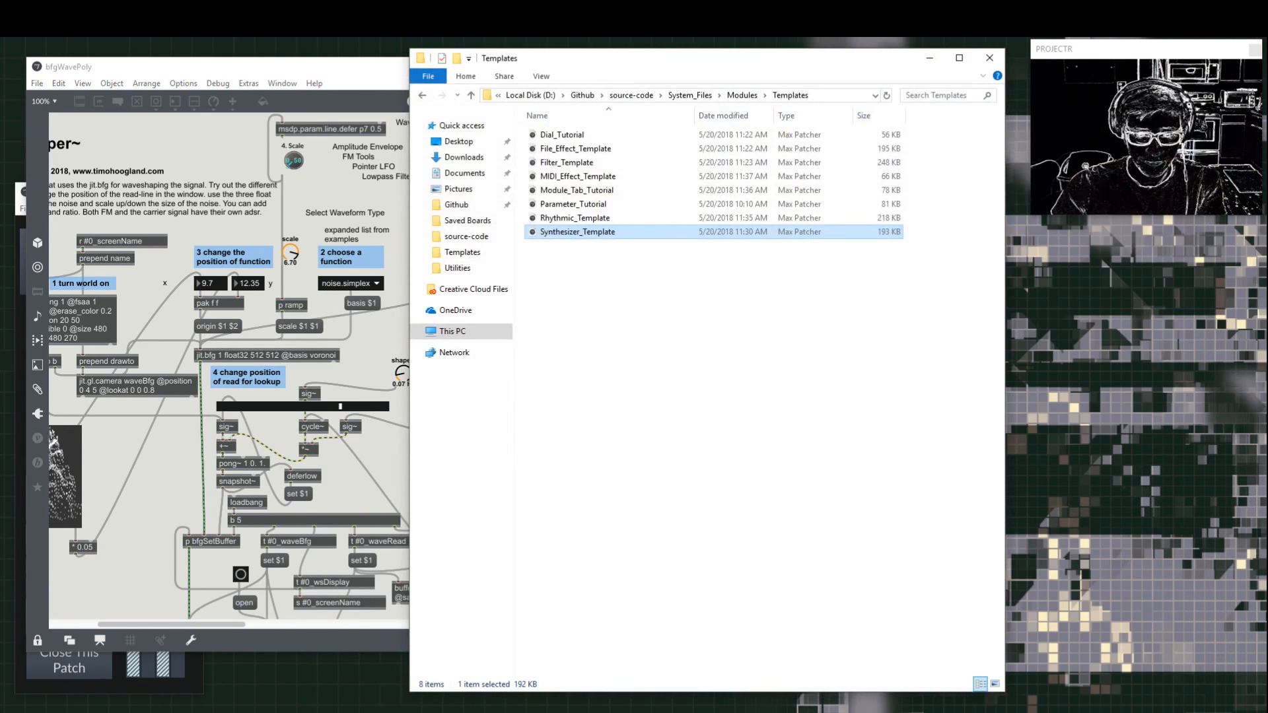
{"action": "left_click", "coordinate": [632, 95]}
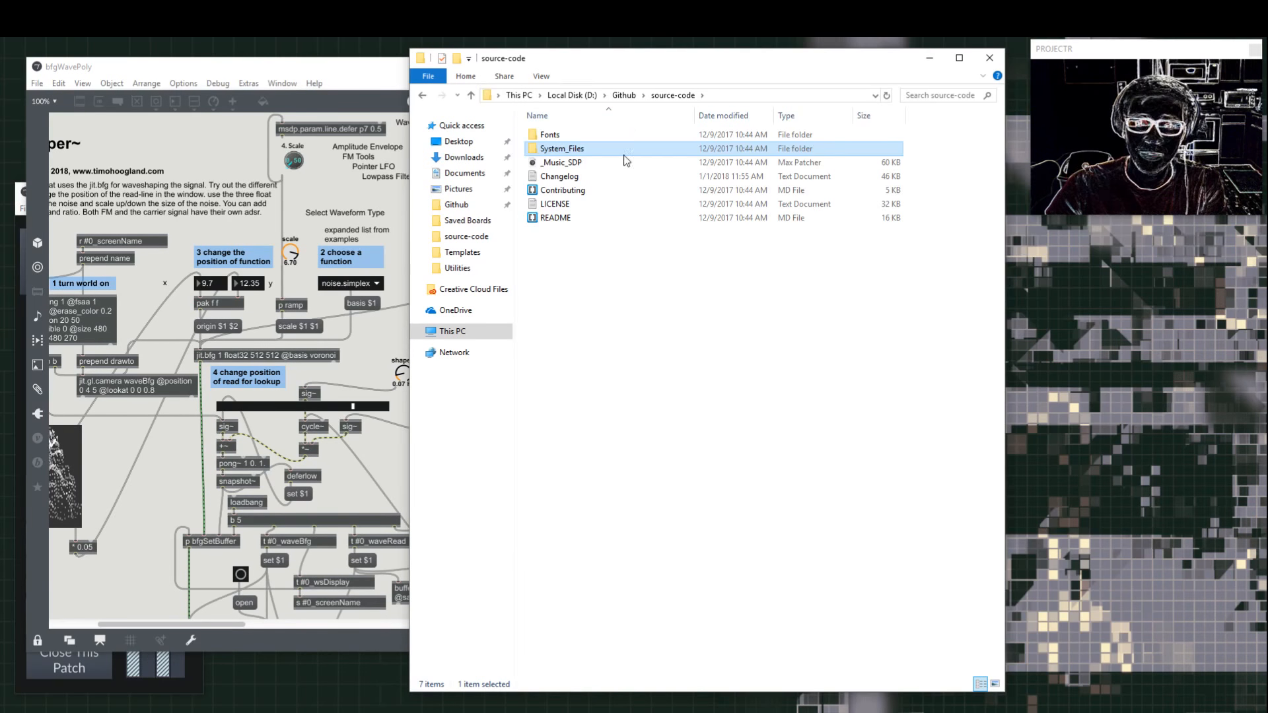
{"action": "left_click", "coordinate": [626, 245]}
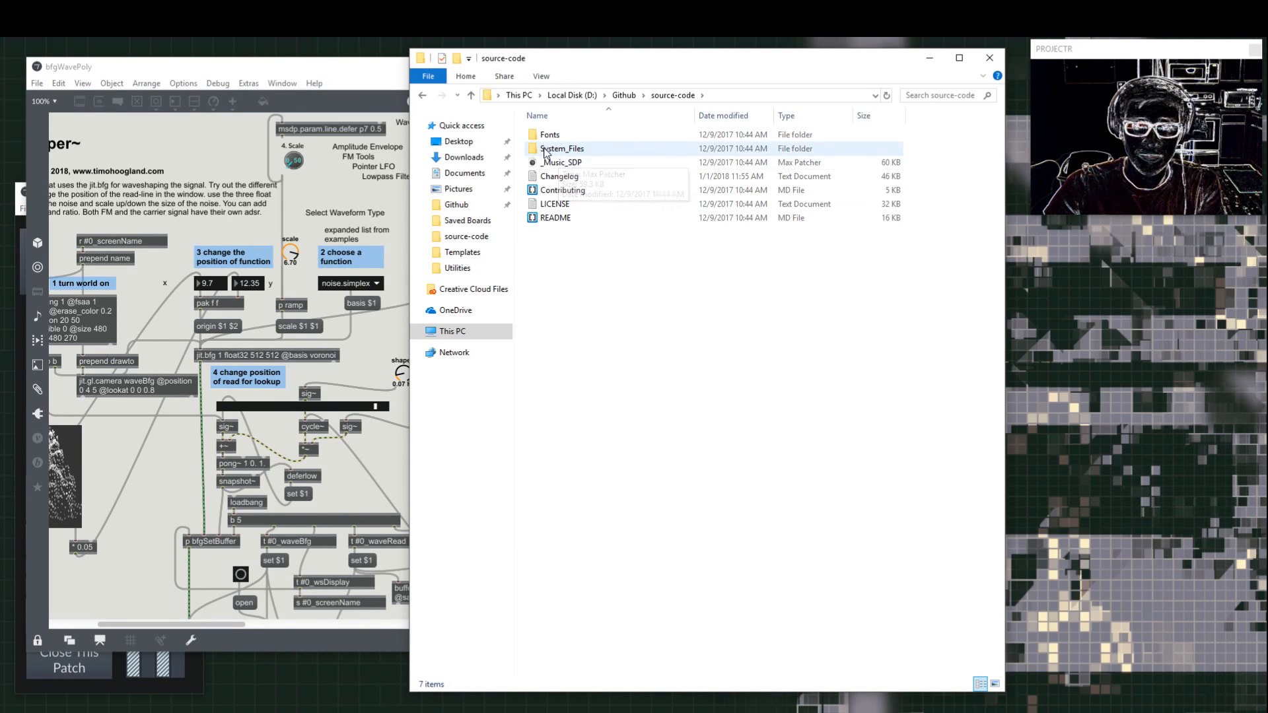
{"action": "double_click", "coordinate": [574, 149]}
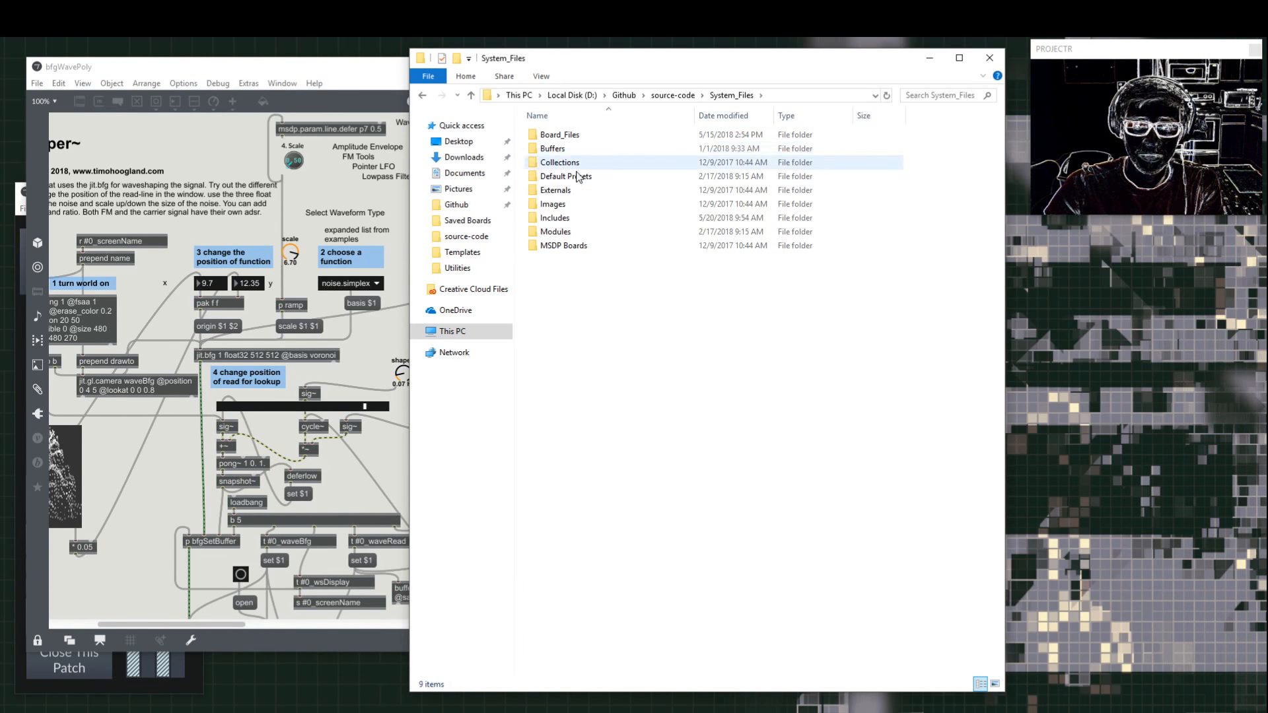
{"action": "double_click", "coordinate": [569, 233]}
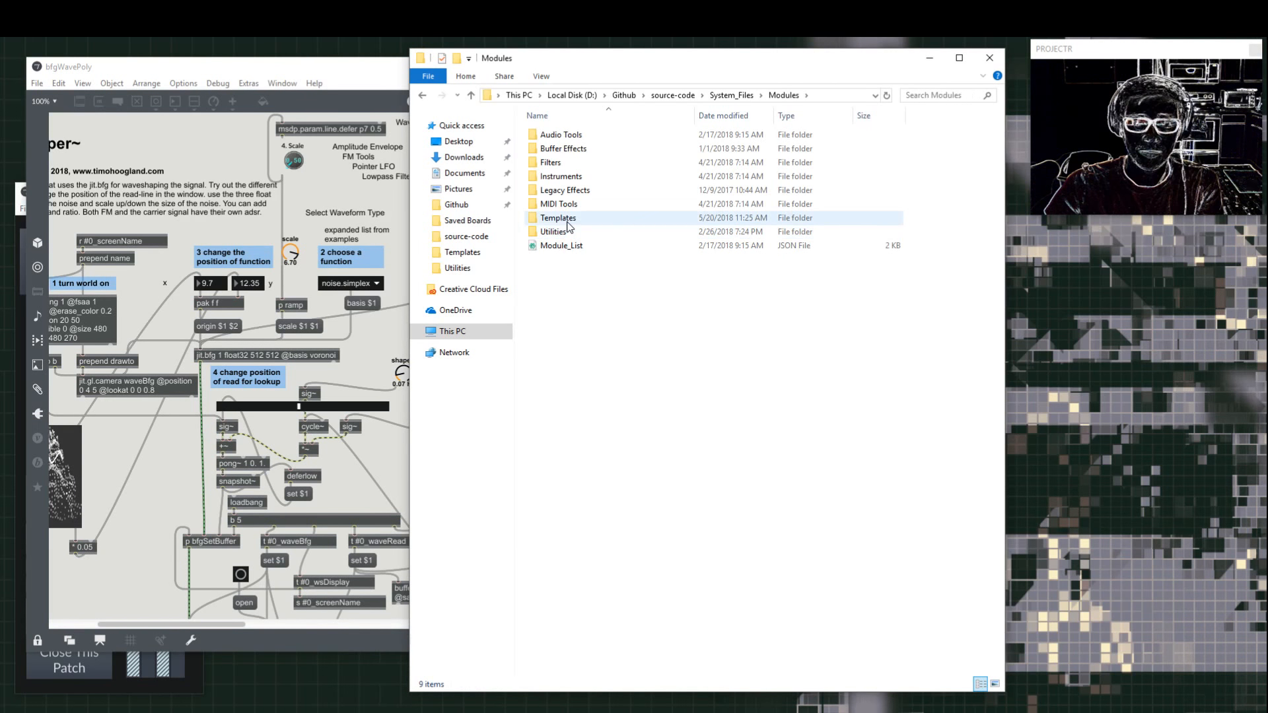
{"action": "double_click", "coordinate": [569, 220]}
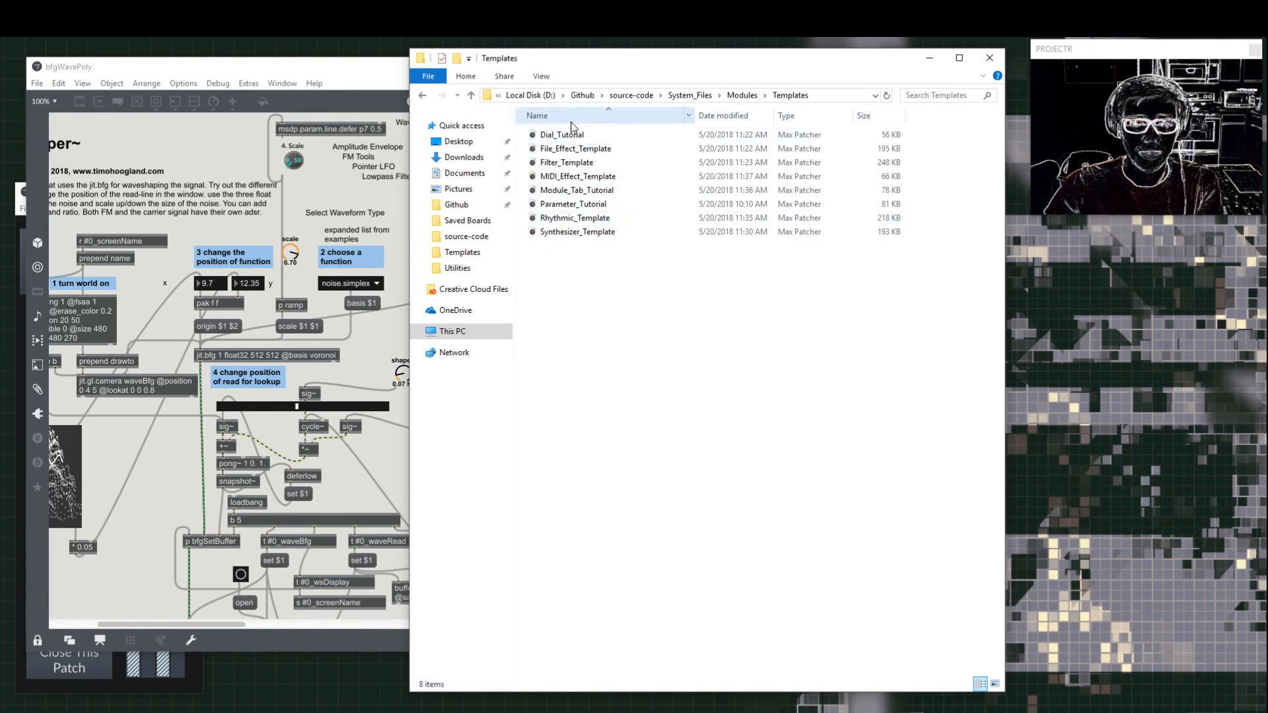
{"action": "left_click", "coordinate": [572, 232]}
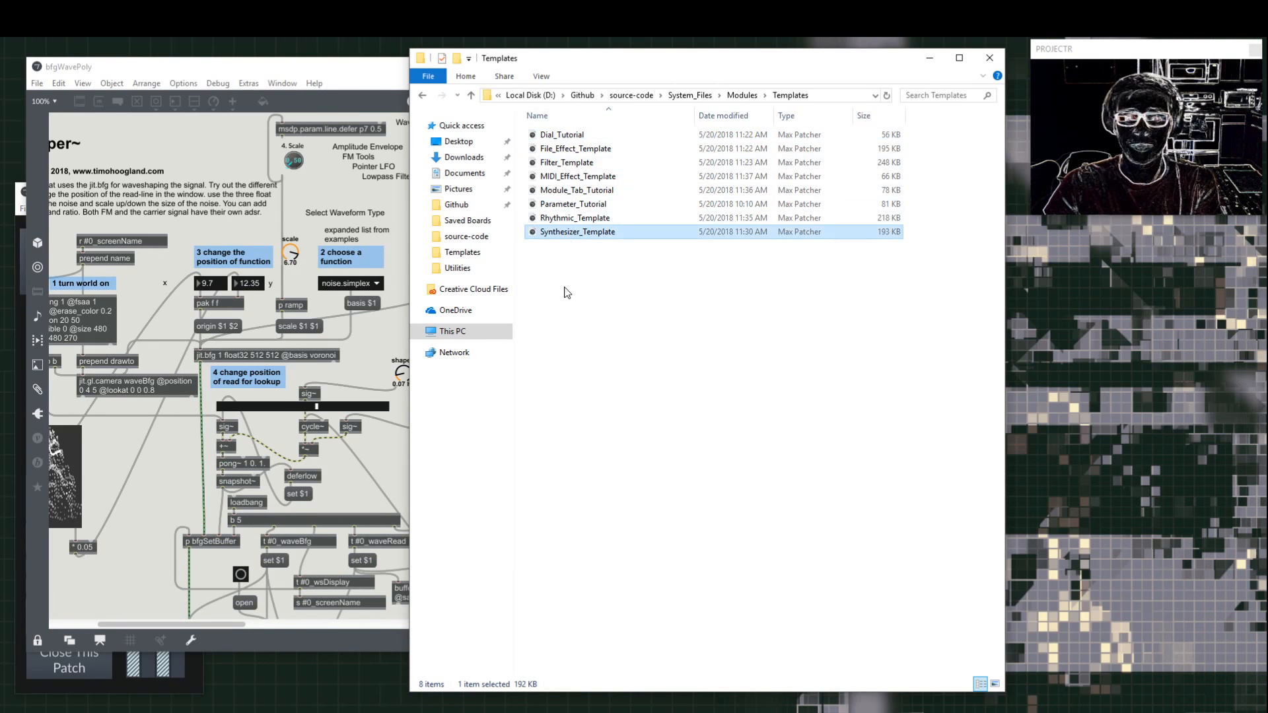
{"action": "double_click", "coordinate": [572, 231]}
{"action": "left_click", "coordinate": [368, 433]}
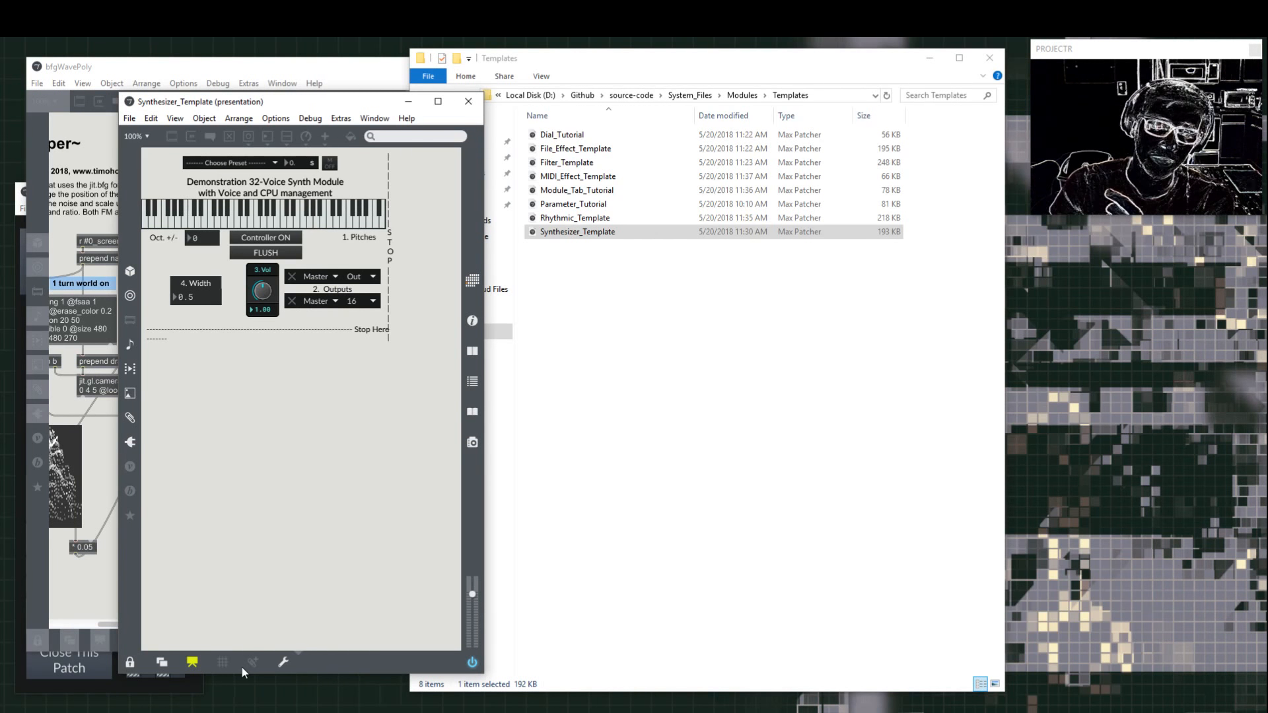
Step: Show Synthesizer_Template in patching view and enlarge its window to fit all the colour-coded code sections
{"action": "left_click", "coordinate": [197, 657]}
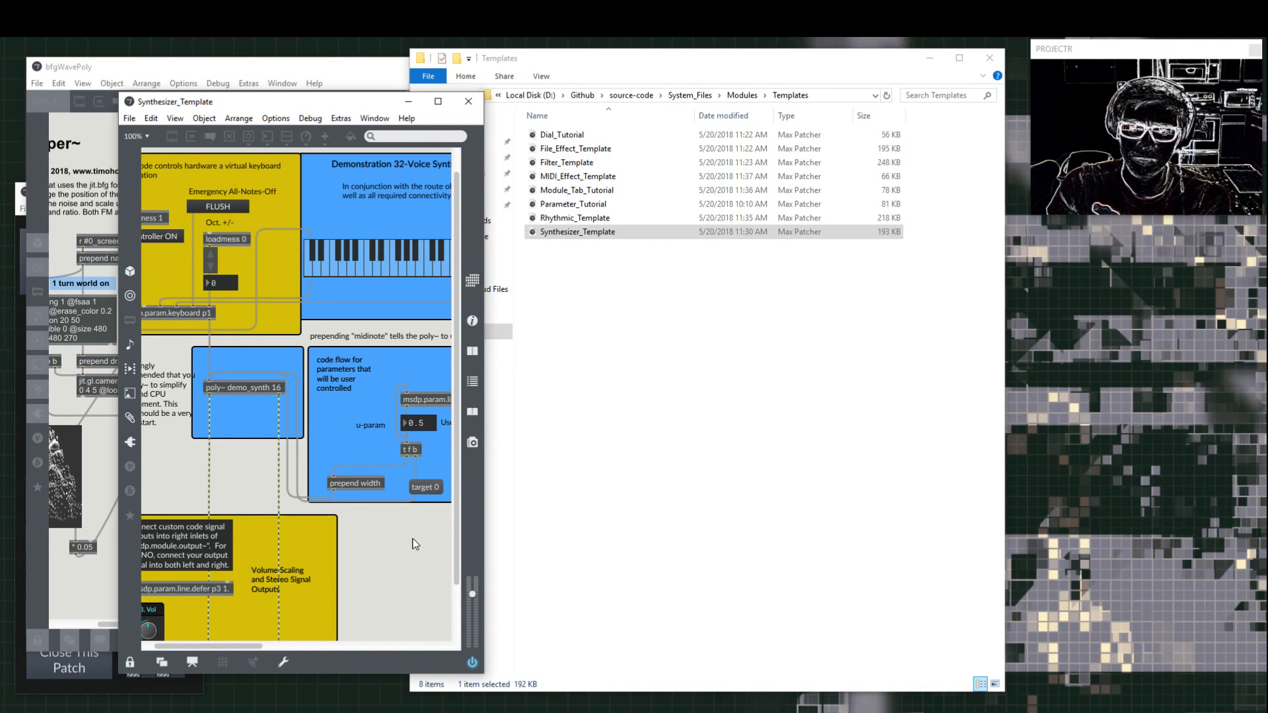
{"action": "left_click_drag", "start_coordinate": [486, 523], "coordinate": [982, 512]}
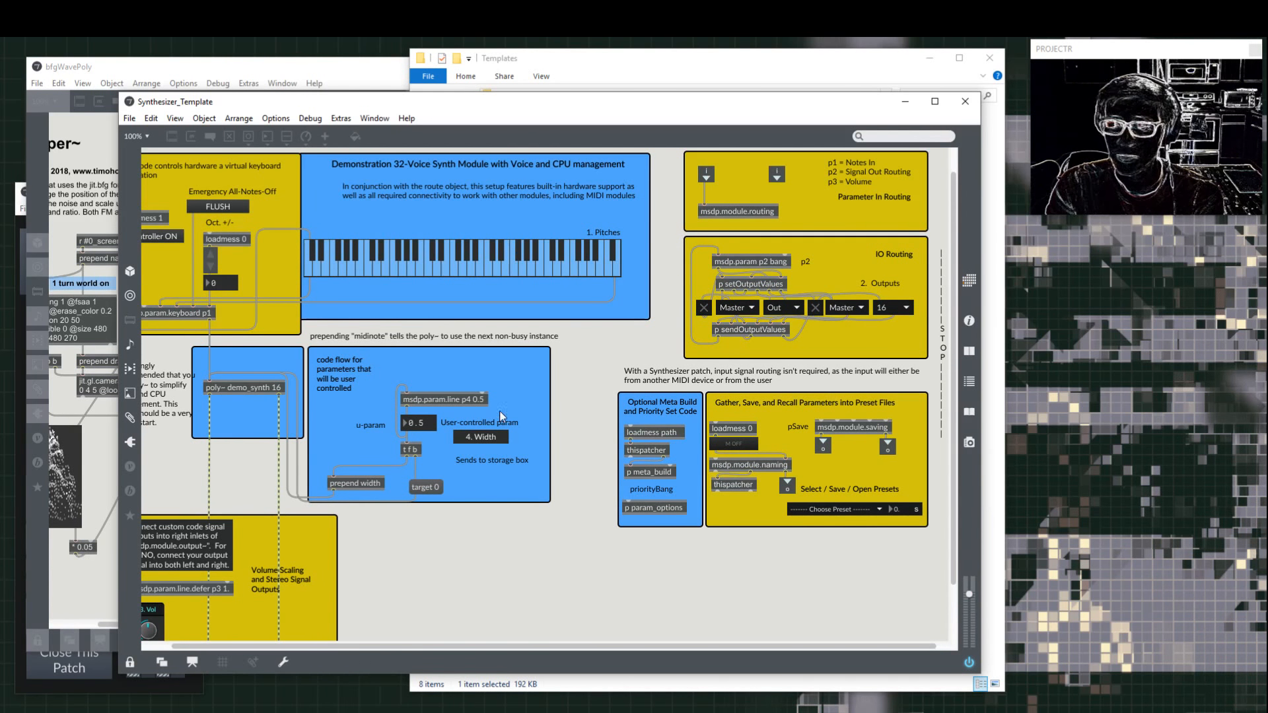
{"action": "scroll", "coordinate": [484, 649], "scroll_direction": "left", "scroll_amount": 2}
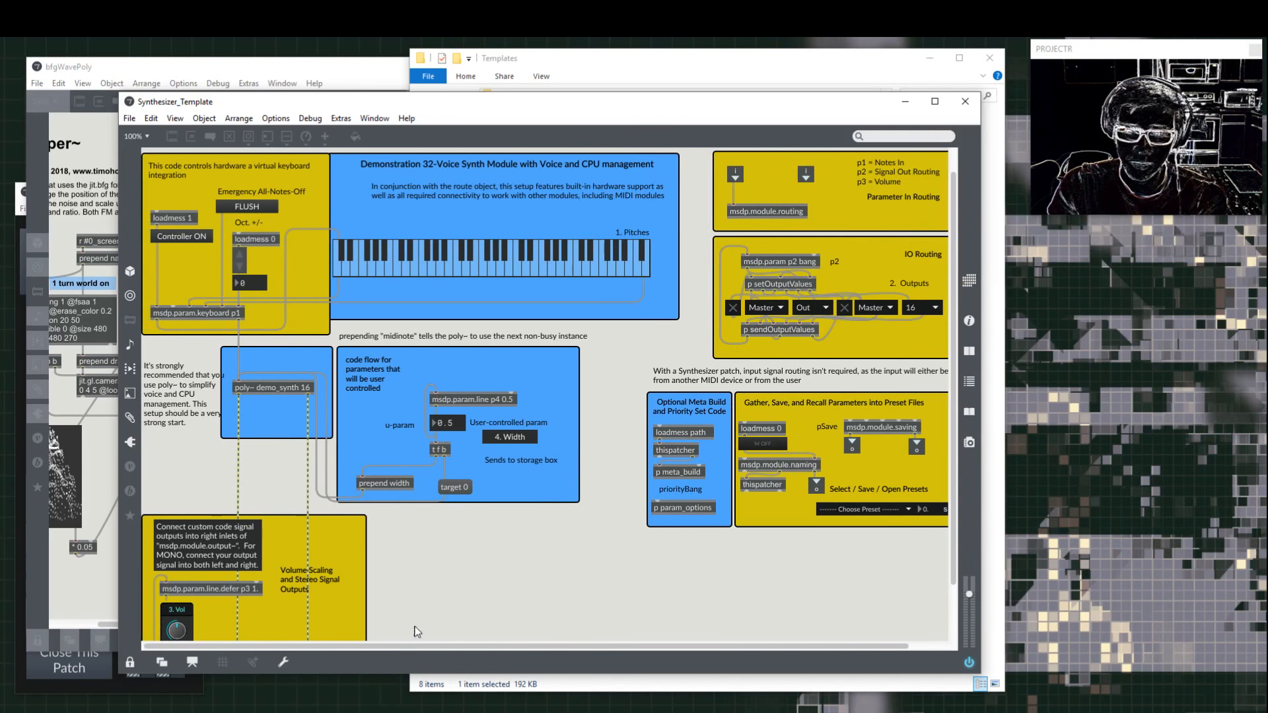
{"action": "scroll", "coordinate": [428, 613], "scroll_direction": "up", "scroll_amount": 2}
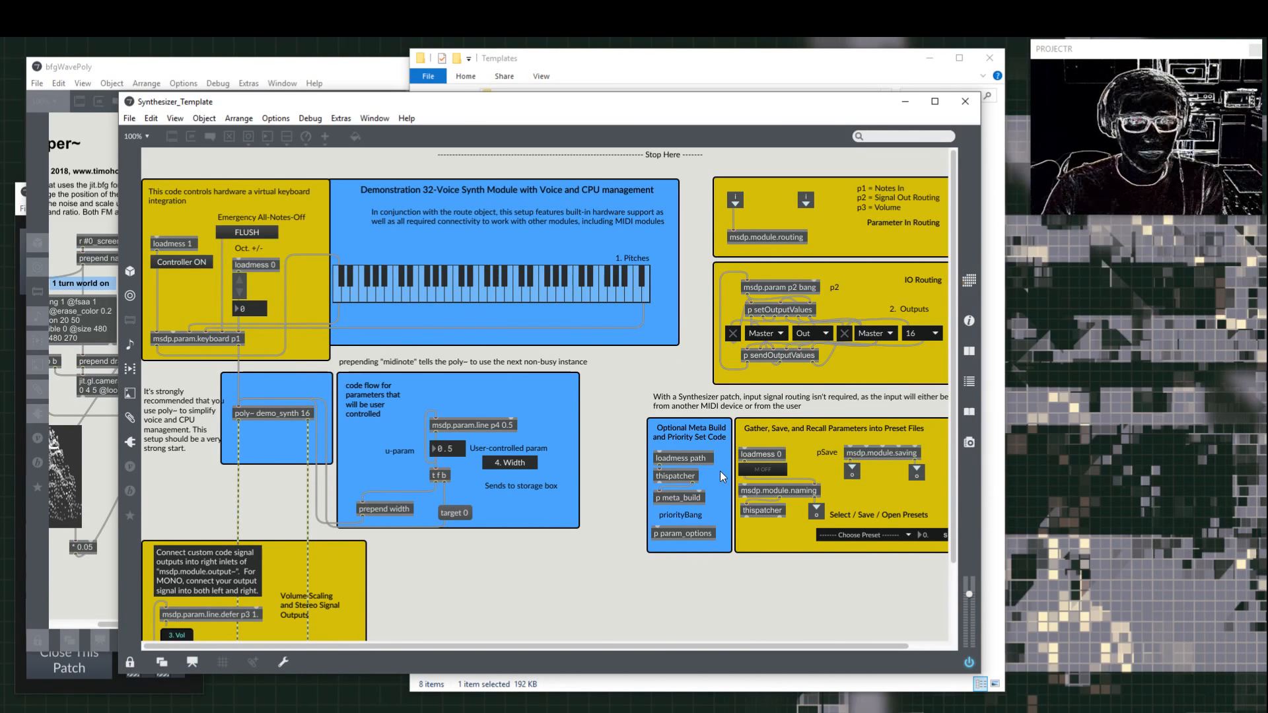
{"action": "left_click_drag", "start_coordinate": [249, 100], "coordinate": [156, 65]}
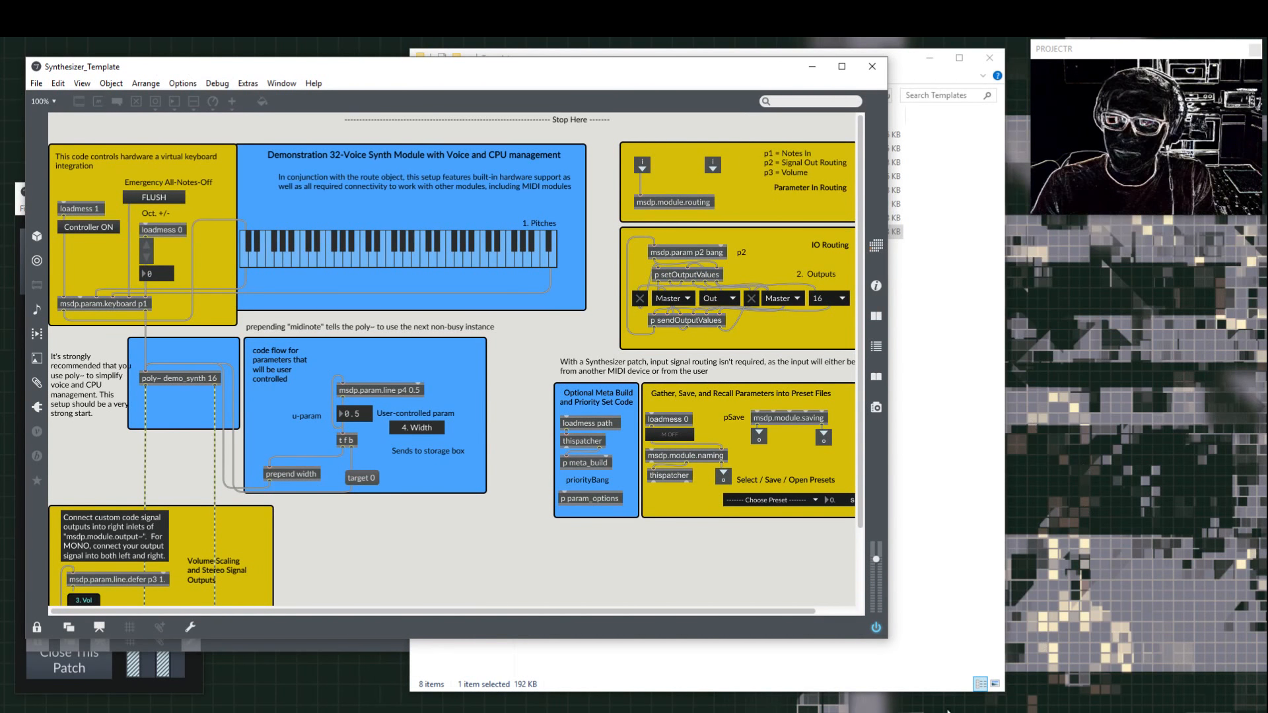
{"action": "left_click_drag", "start_coordinate": [932, 696], "coordinate": [992, 712]}
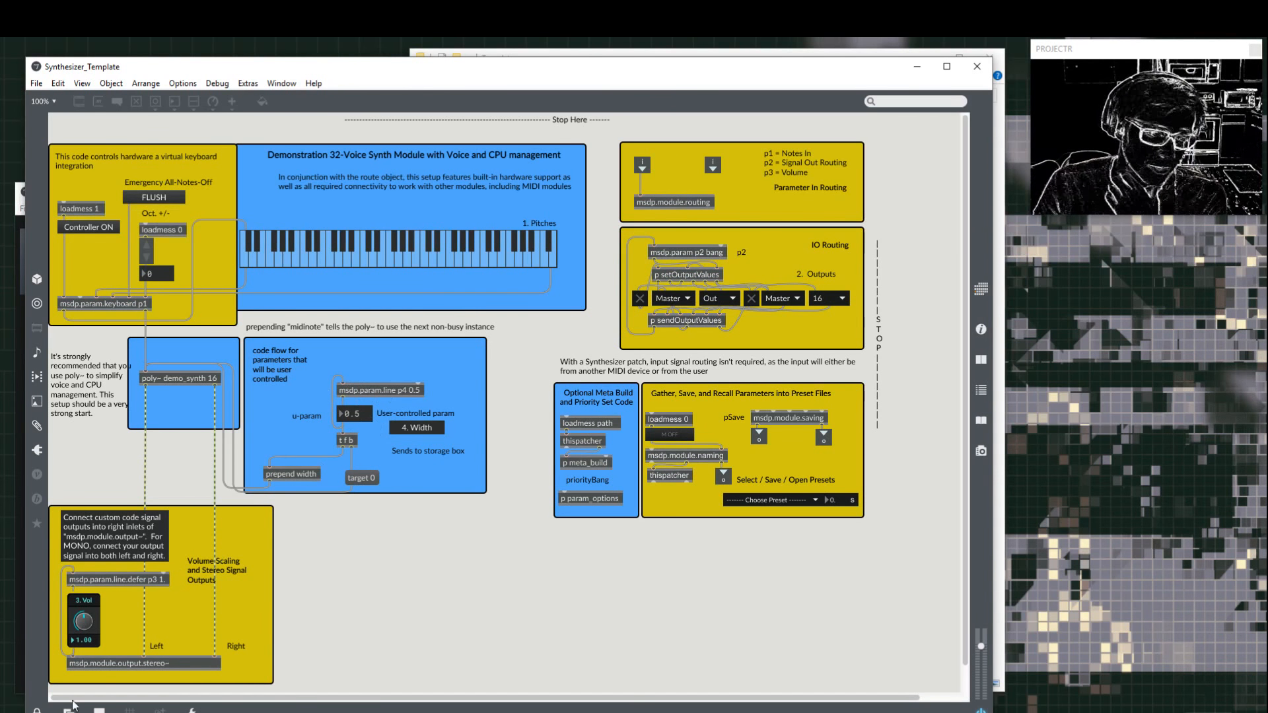
Step: Show the template in presentation view and set its Vol dial to 0.88 and Width to 0.72
{"action": "left_click", "coordinate": [99, 711]}
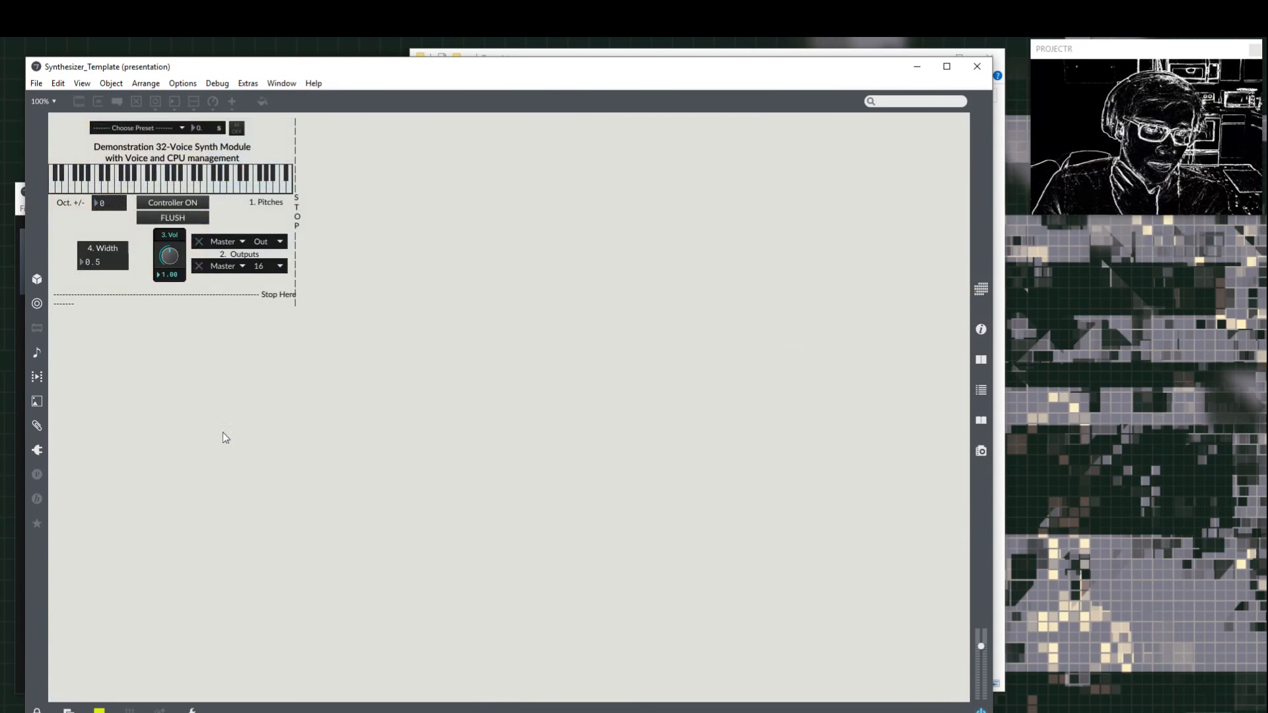
{"action": "left_click_drag", "start_coordinate": [249, 70], "coordinate": [321, 64]}
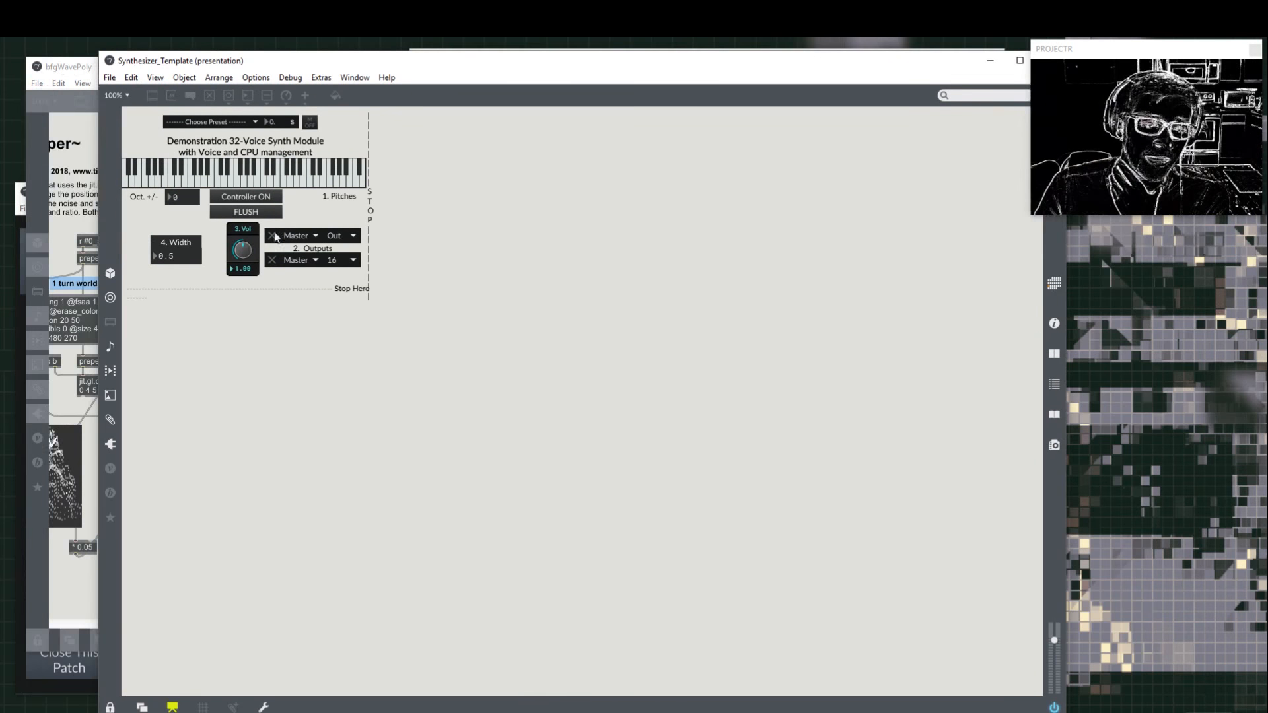
{"action": "left_click_drag", "start_coordinate": [243, 250], "coordinate": [174, 256]}
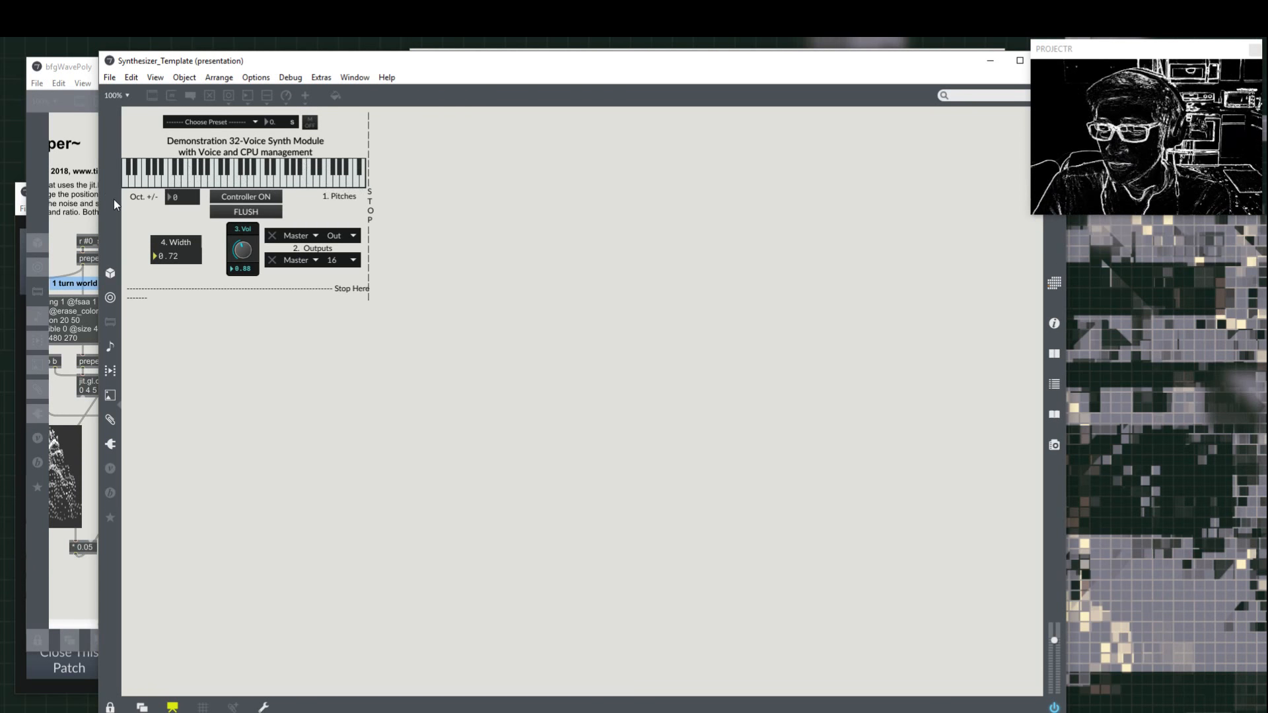
Step: Examine the template's routing, output and preset sections in patching view against its presentation layout, including the Choose Preset list
{"action": "left_click", "coordinate": [171, 708]}
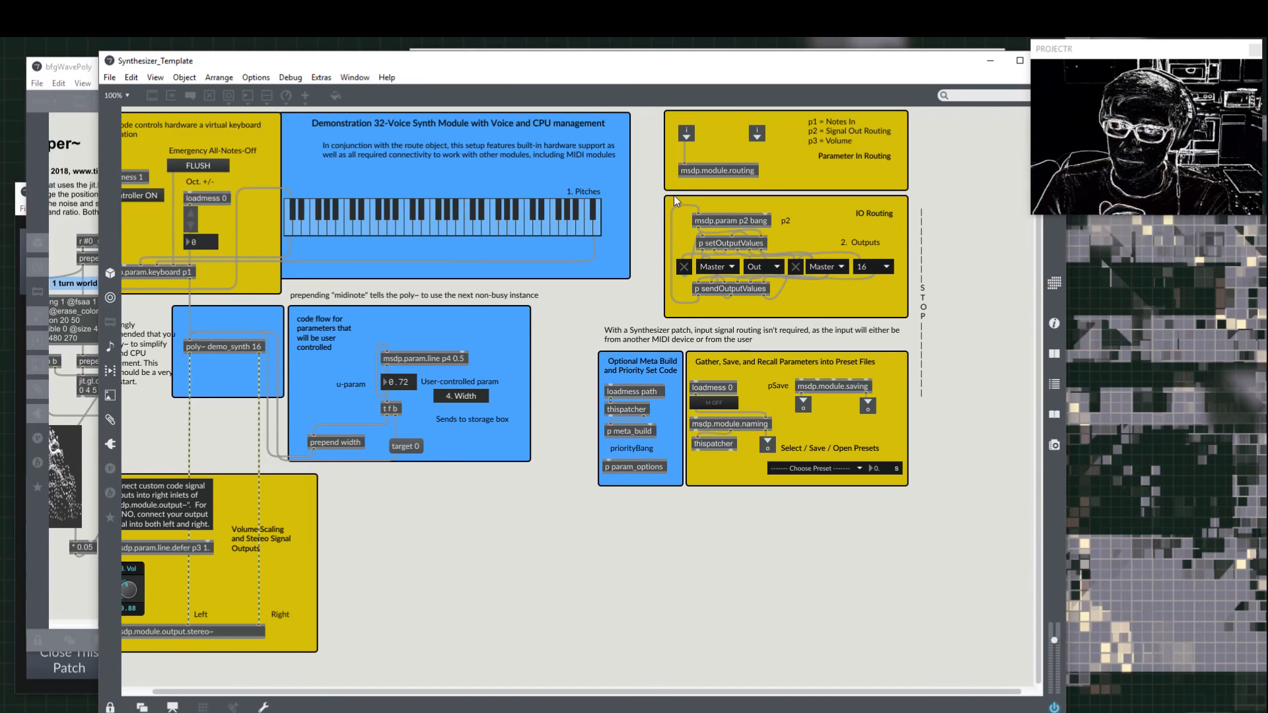
{"action": "left_click_drag", "start_coordinate": [375, 690], "coordinate": [346, 690]}
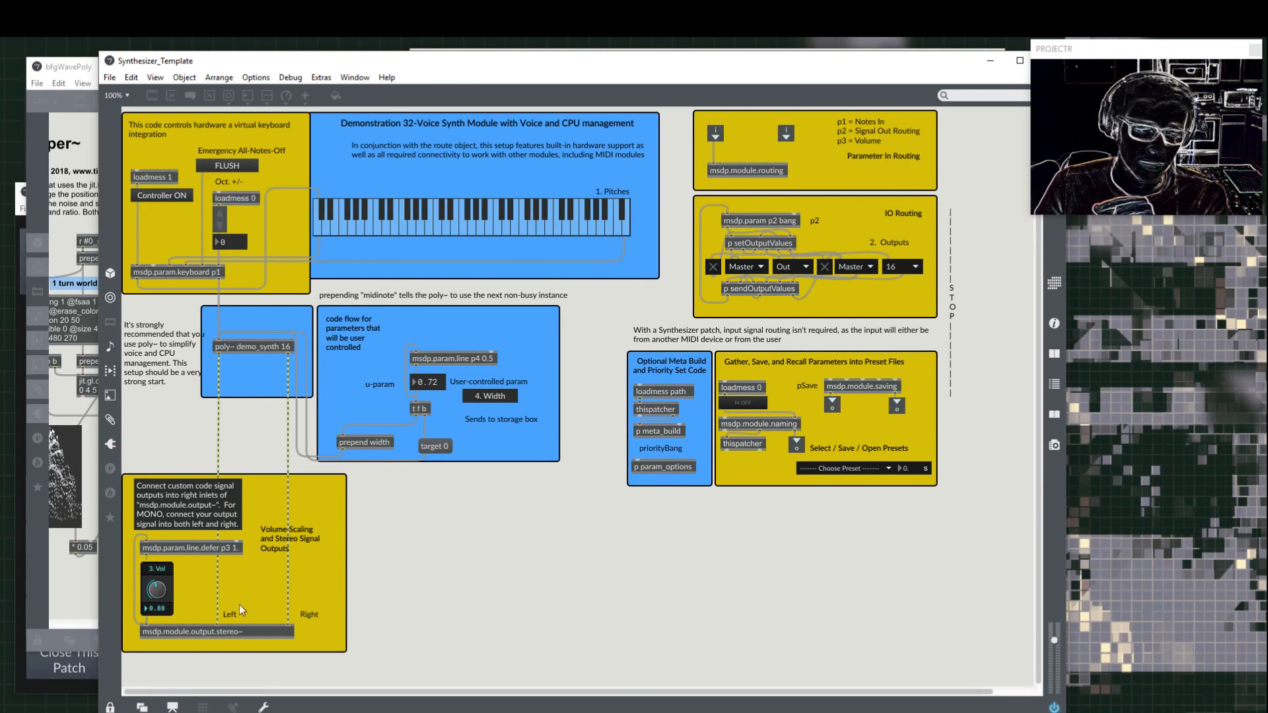
{"action": "left_click", "coordinate": [172, 707]}
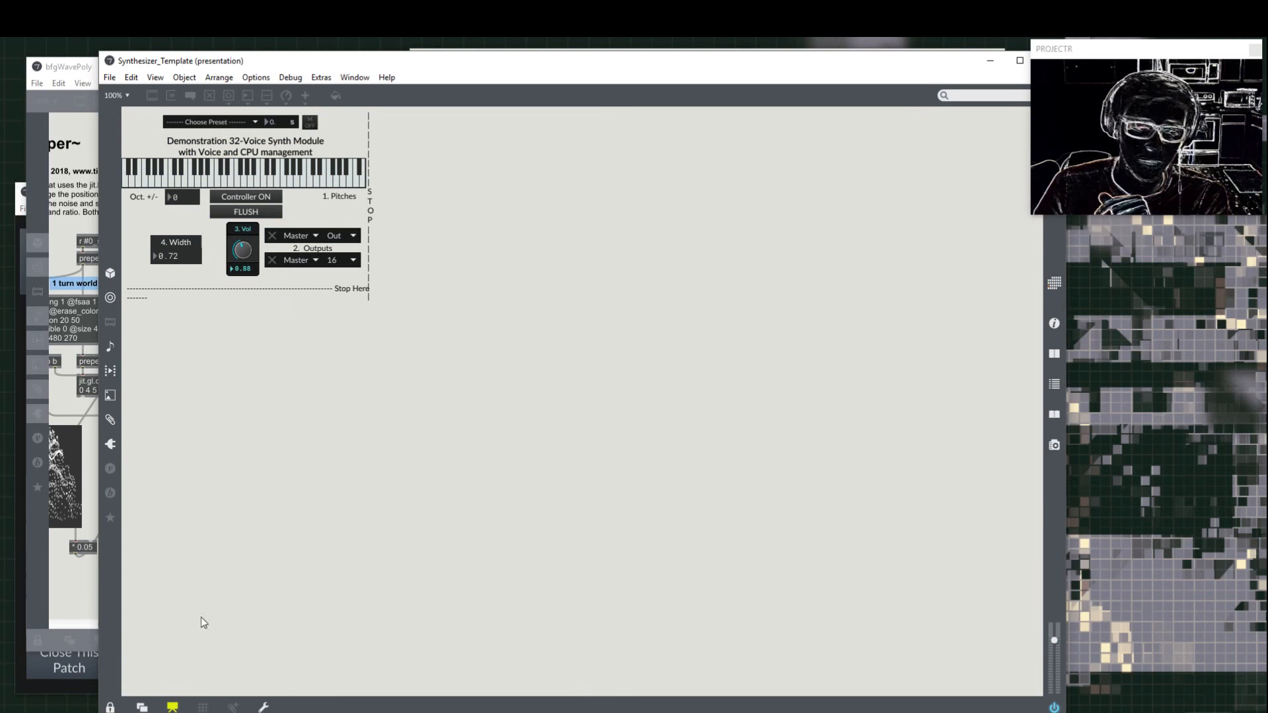
{"action": "left_click", "coordinate": [173, 707]}
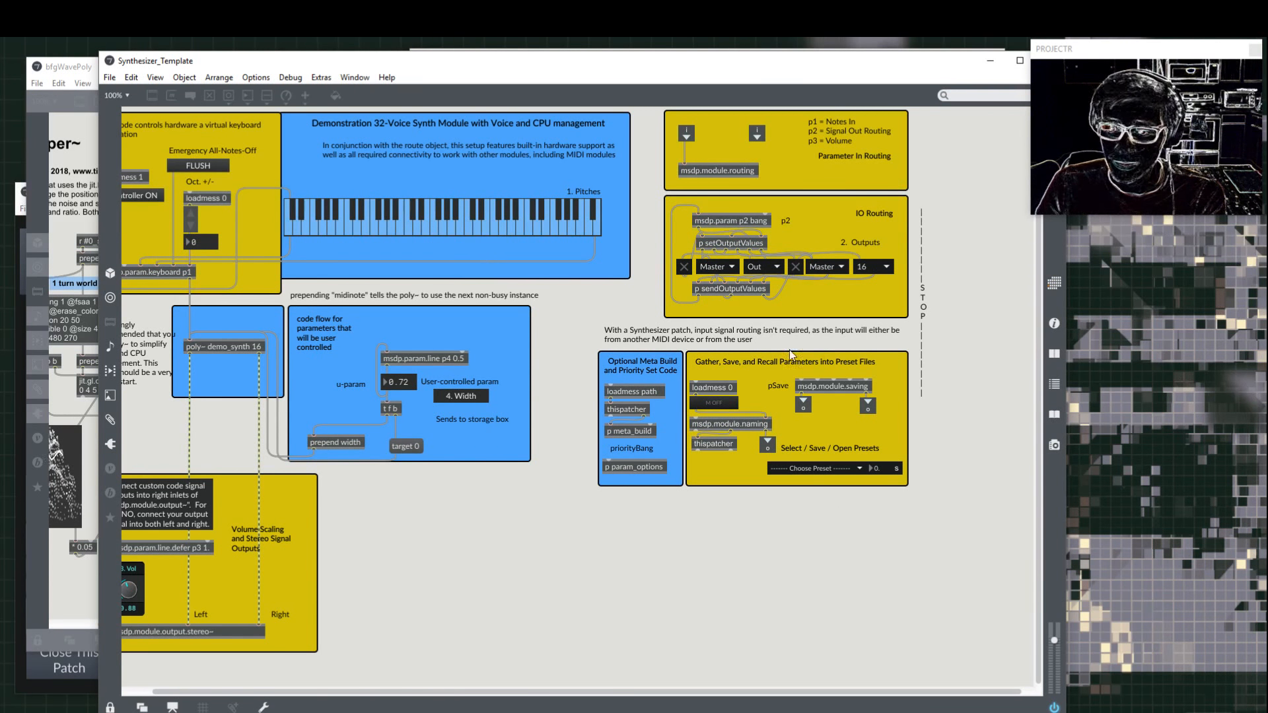
{"action": "left_click", "coordinate": [819, 467]}
{"action": "left_click", "coordinate": [700, 550]}
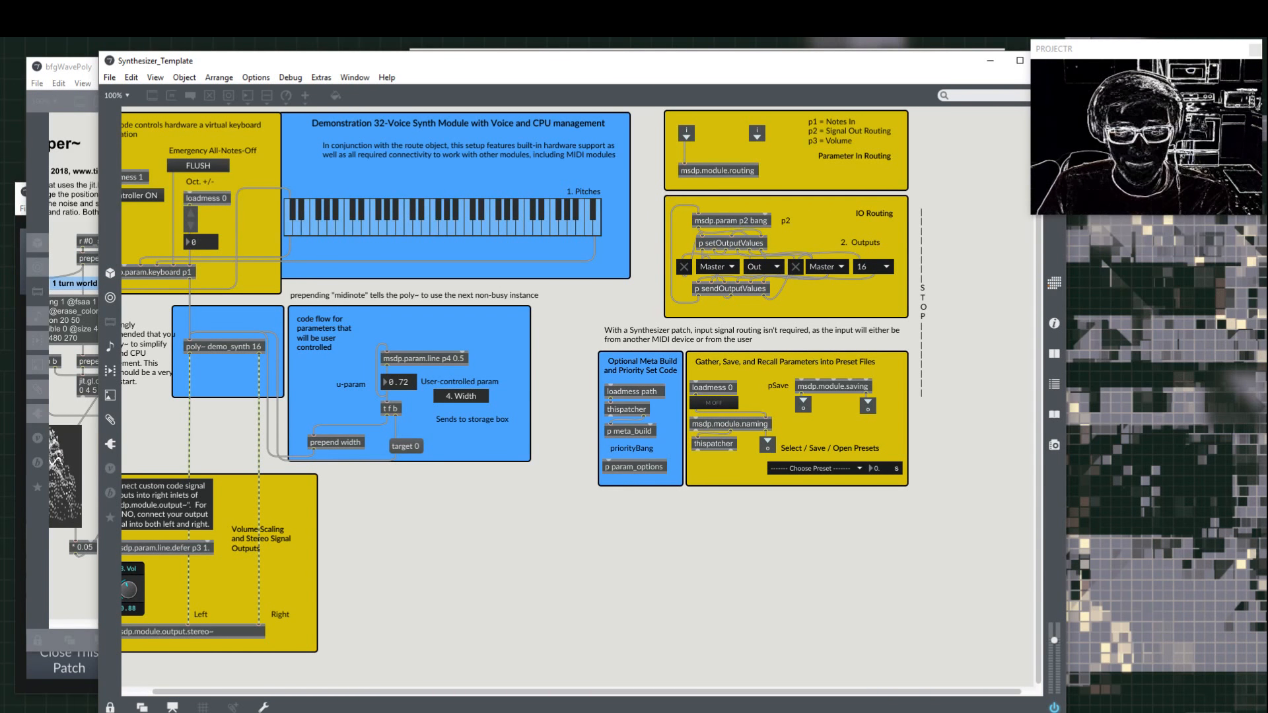
Step: Open the template's poly~ demo_synth 16 subpatch to examine its voice and envelope setup
{"action": "left_click_drag", "start_coordinate": [556, 692], "coordinate": [345, 689]}
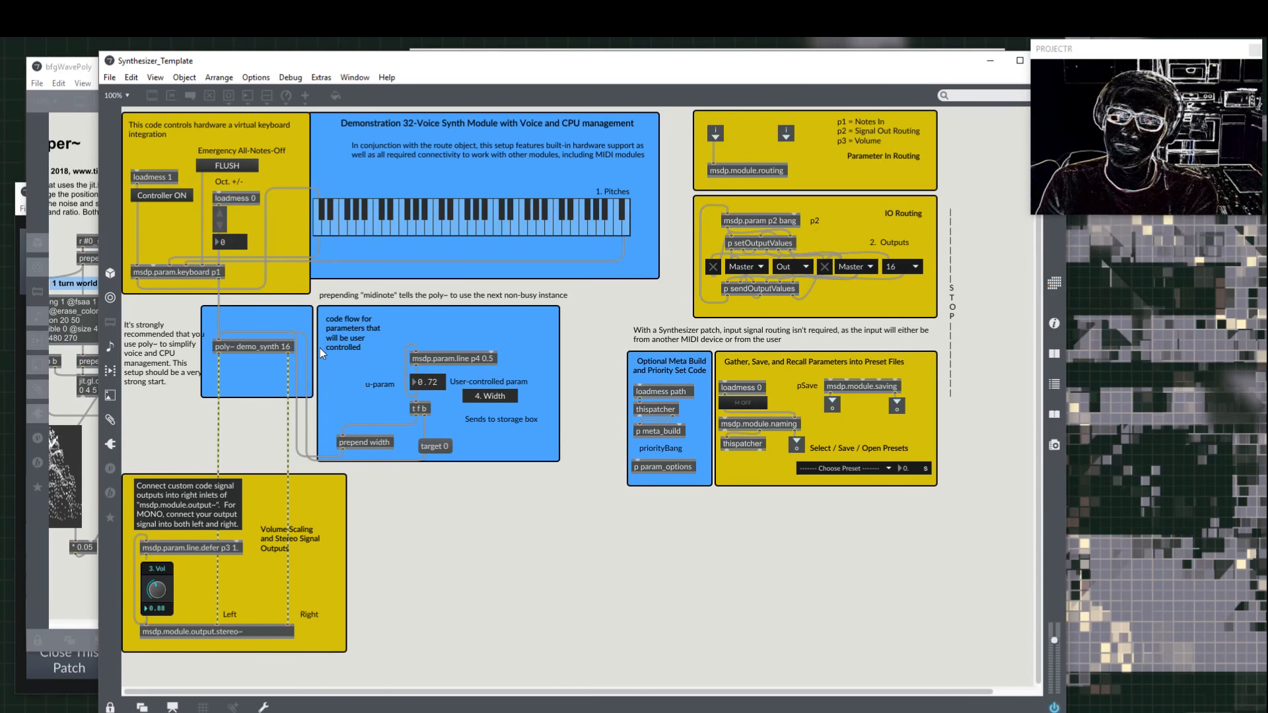
{"action": "double_click", "coordinate": [236, 348]}
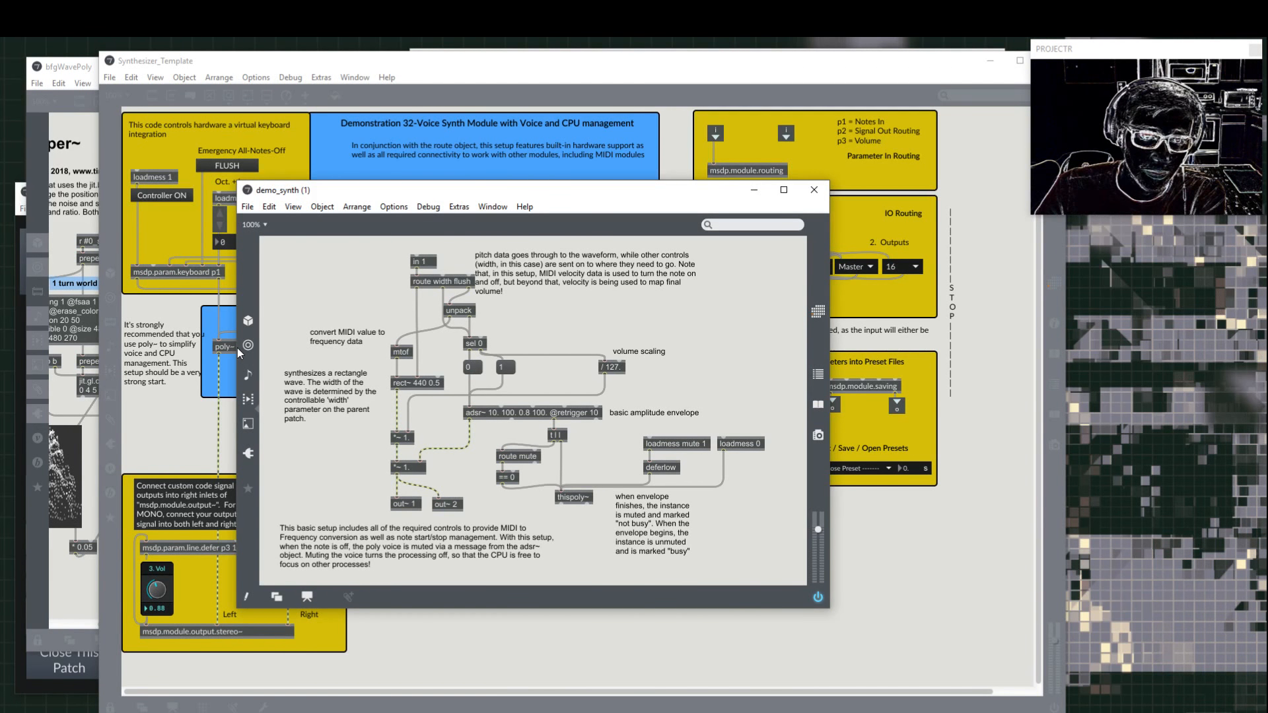
Step: Close the demo_synth subpatch and demonstrate the keyboard section's Controller toggle, two piano keys and the FLUSH control
{"action": "left_click", "coordinate": [814, 182]}
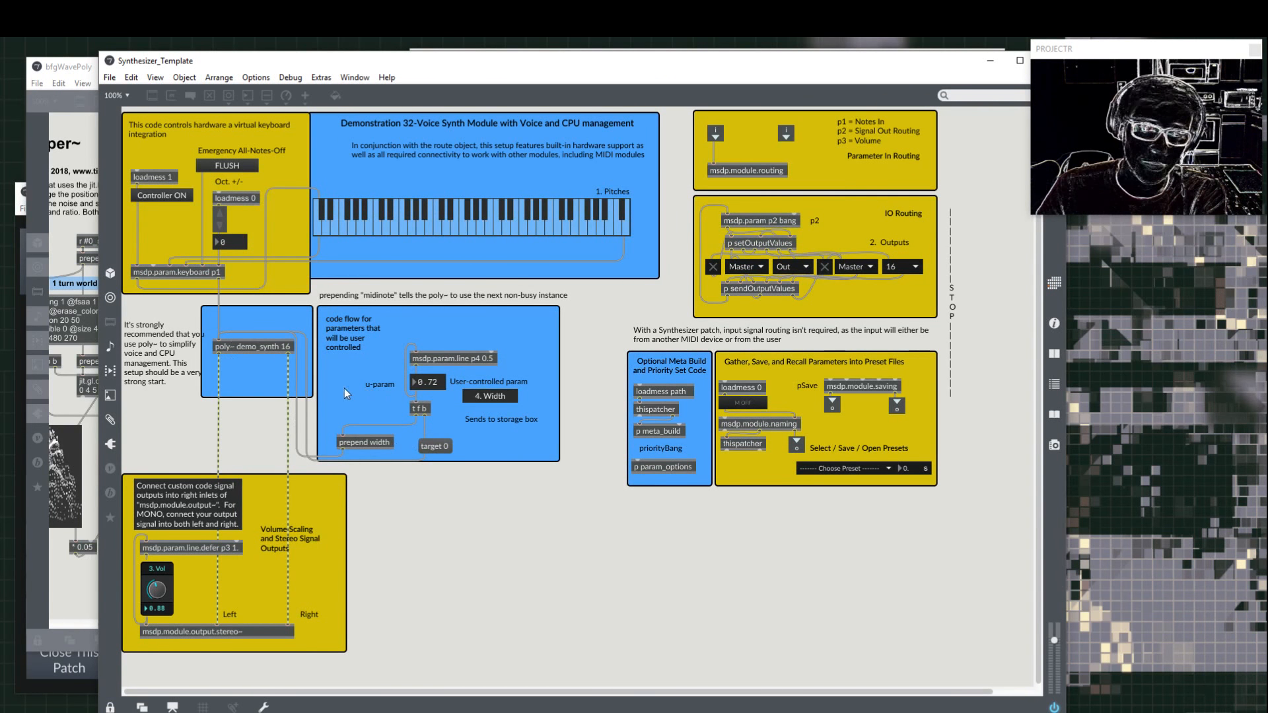
{"action": "scroll", "coordinate": [241, 400], "scroll_direction": "up", "scroll_amount": 1}
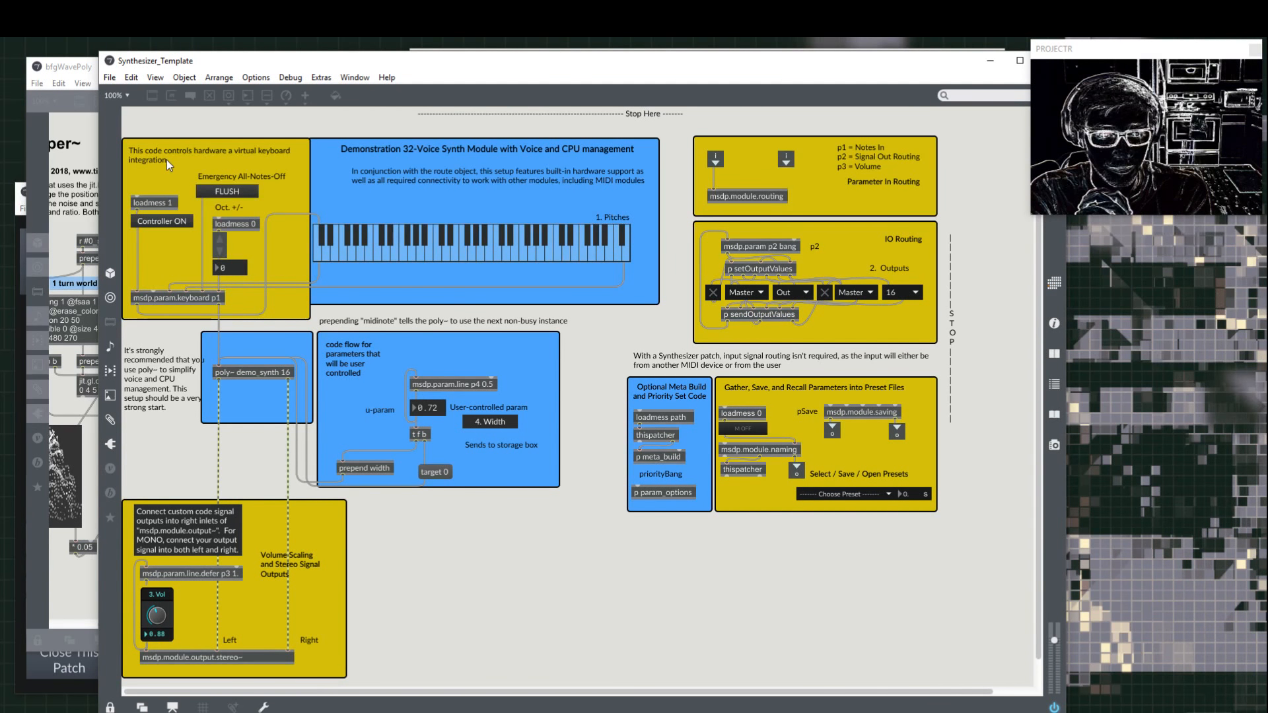
{"action": "left_click", "coordinate": [168, 221]}
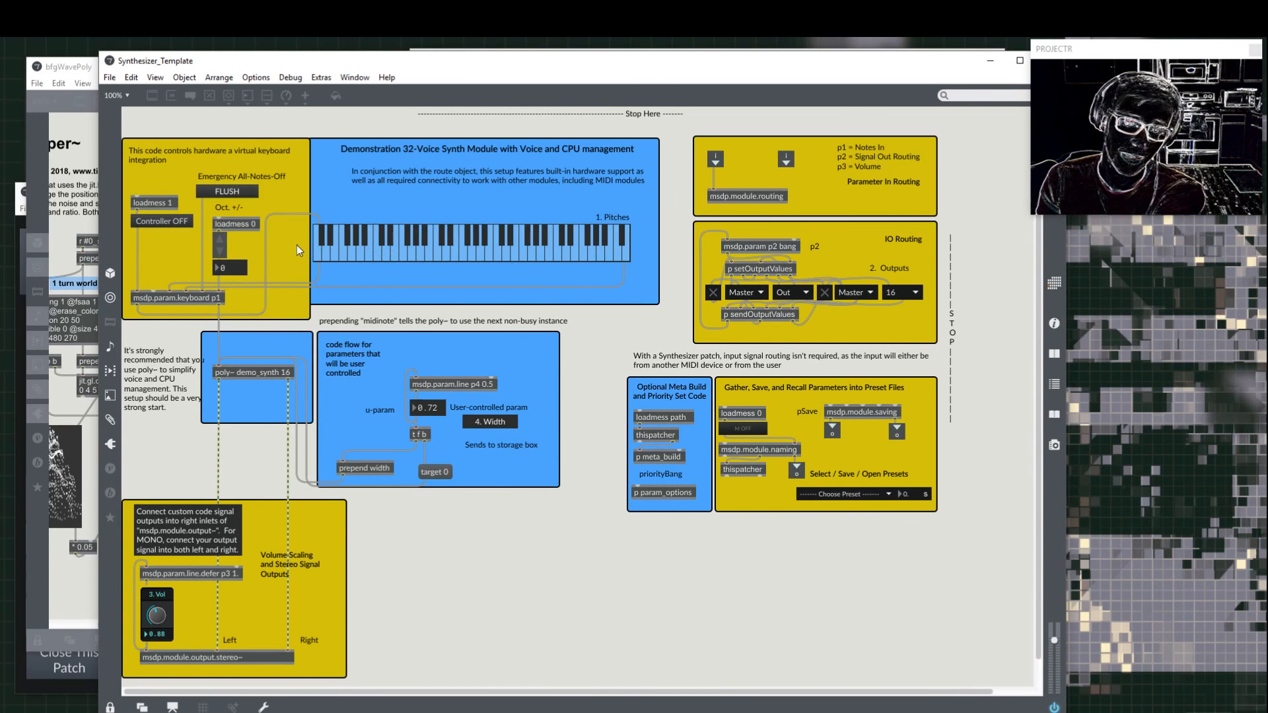
{"action": "left_click", "coordinate": [389, 256]}
{"action": "left_click", "coordinate": [422, 254]}
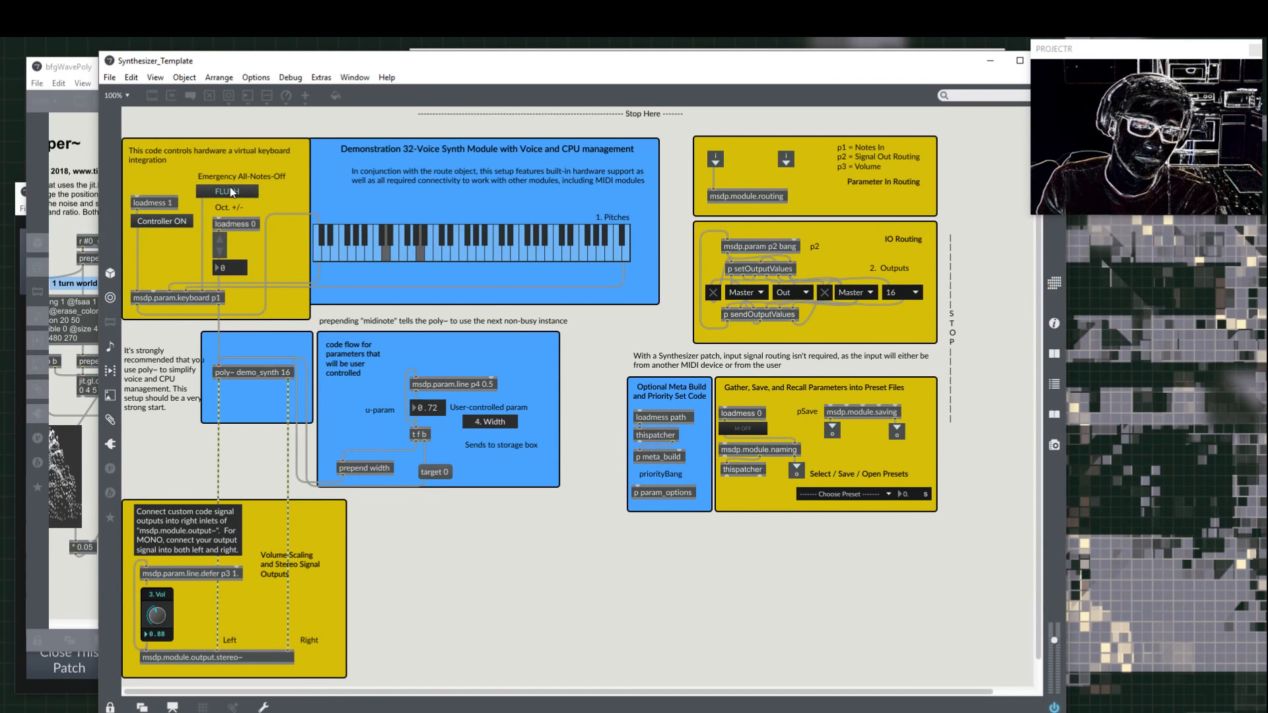
{"action": "left_click", "coordinate": [230, 188]}
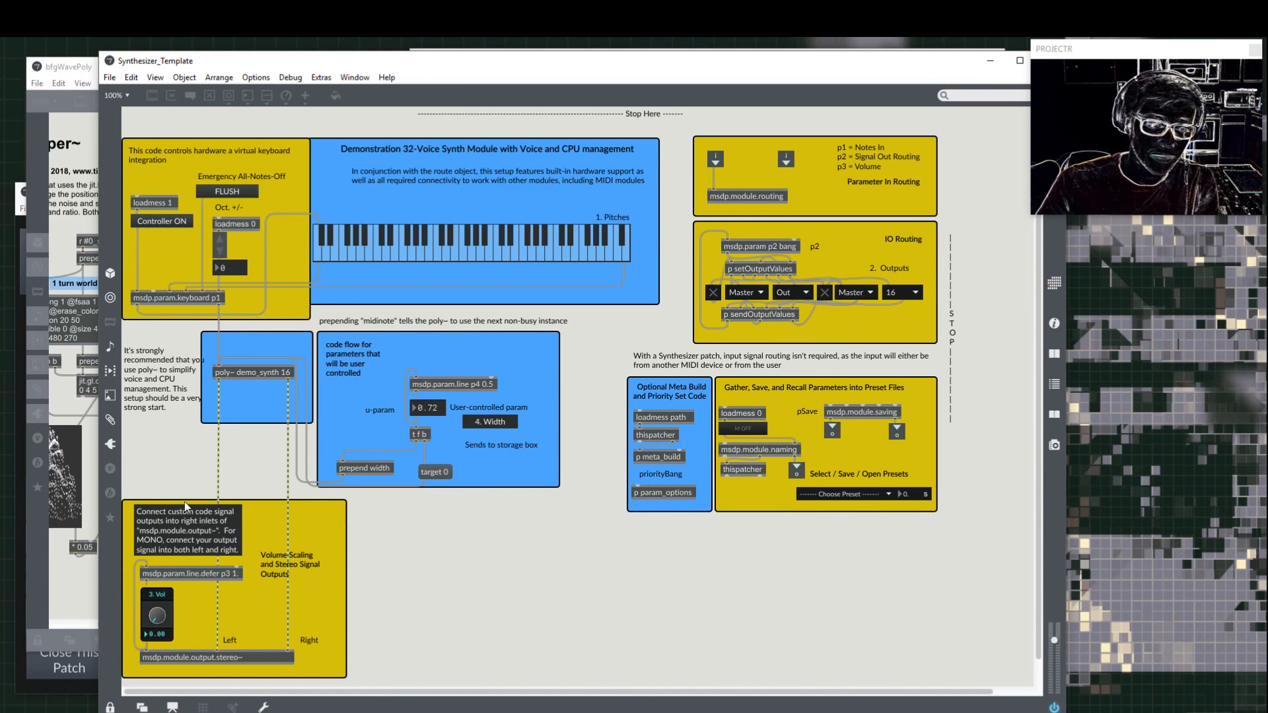
Step: Compare Synthesizer_Template's presentation layout with its patching view, ending in presentation view
{"action": "left_click", "coordinate": [172, 708]}
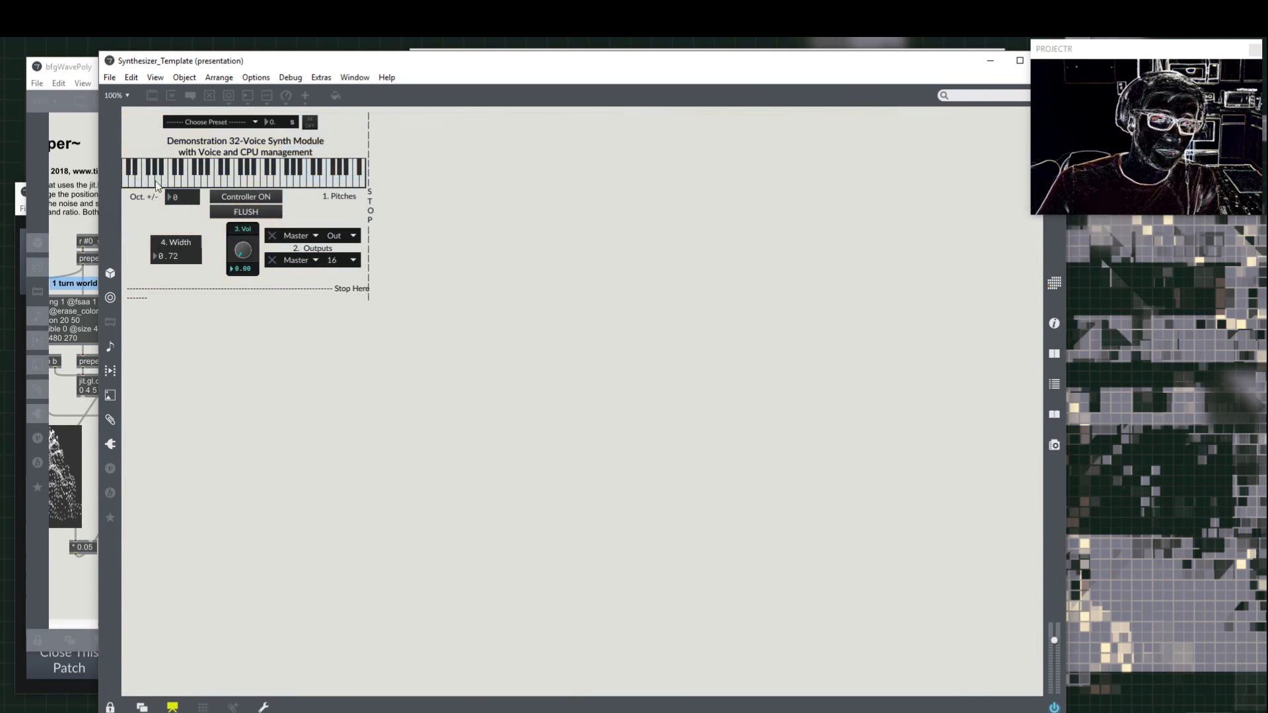
{"action": "left_click", "coordinate": [173, 707]}
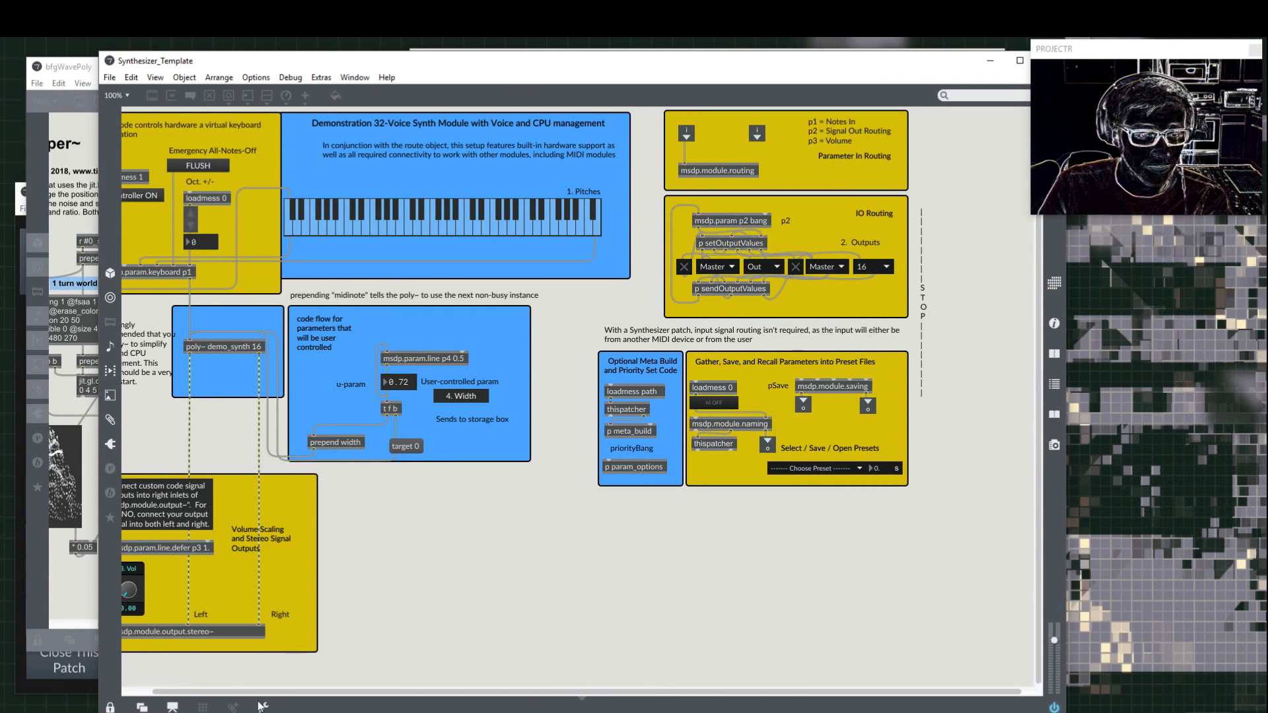
{"action": "scroll", "coordinate": [214, 683], "scroll_direction": "left", "scroll_amount": 2}
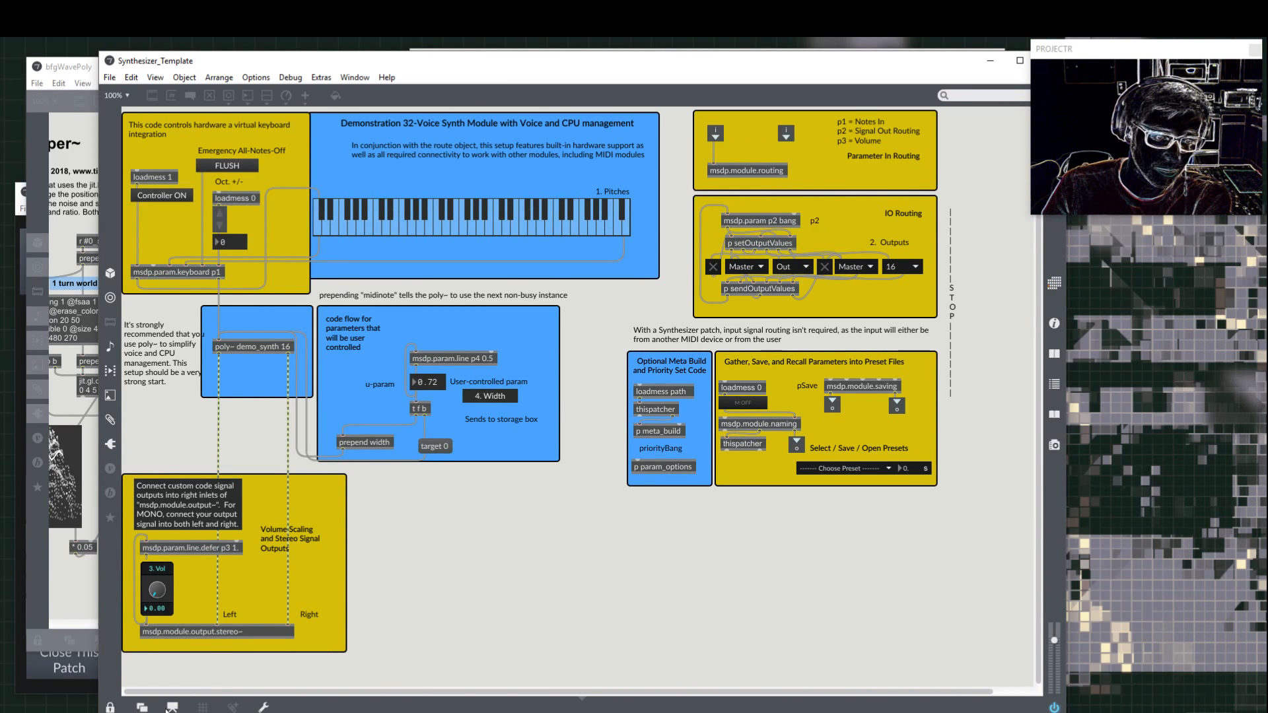
{"action": "left_click", "coordinate": [172, 707]}
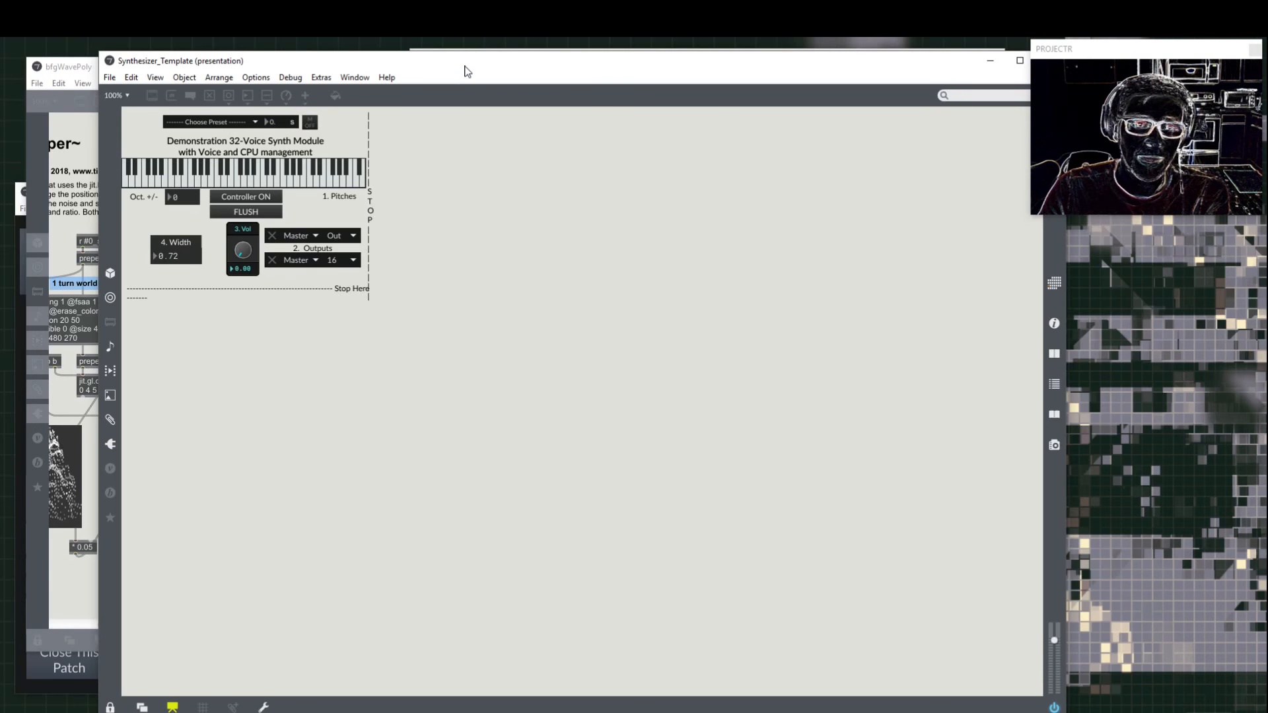
Step: Move the Synthesizer_Template window aside and create a new pedal board from the main Music_SDP patch
{"action": "left_click_drag", "start_coordinate": [468, 66], "coordinate": [736, 157]}
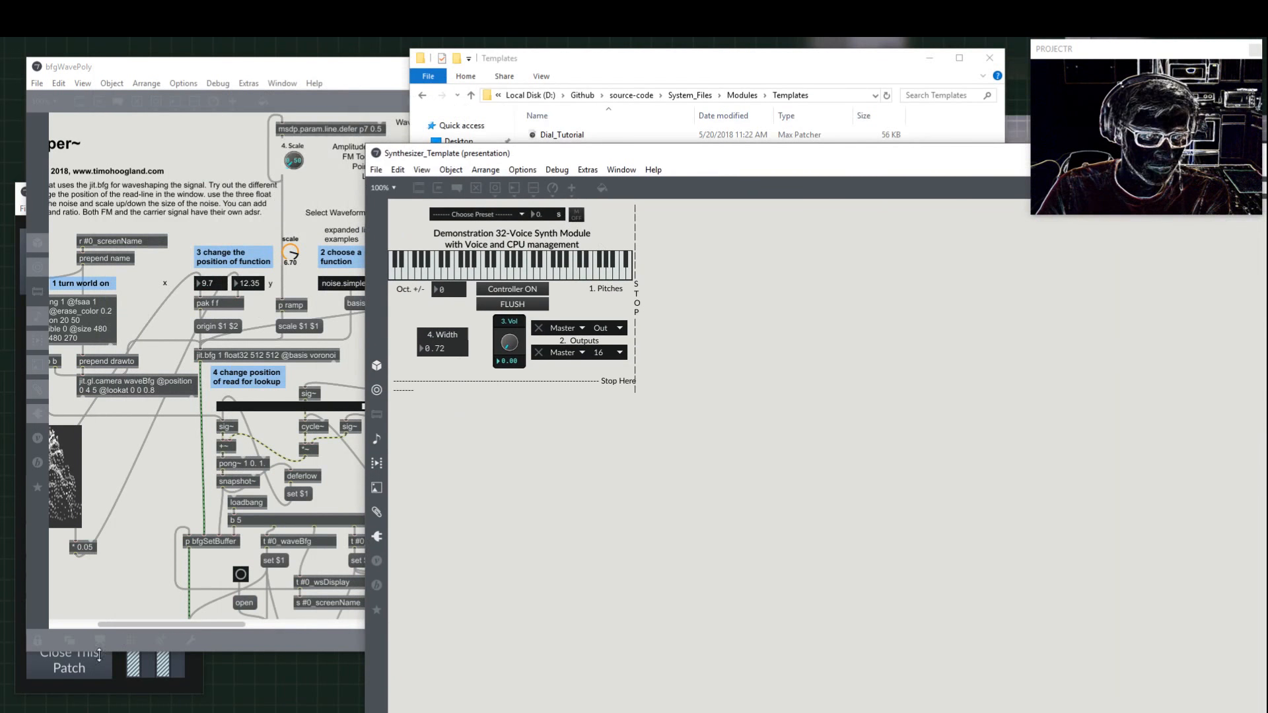
{"action": "left_click", "coordinate": [121, 688]}
{"action": "left_click", "coordinate": [88, 539]}
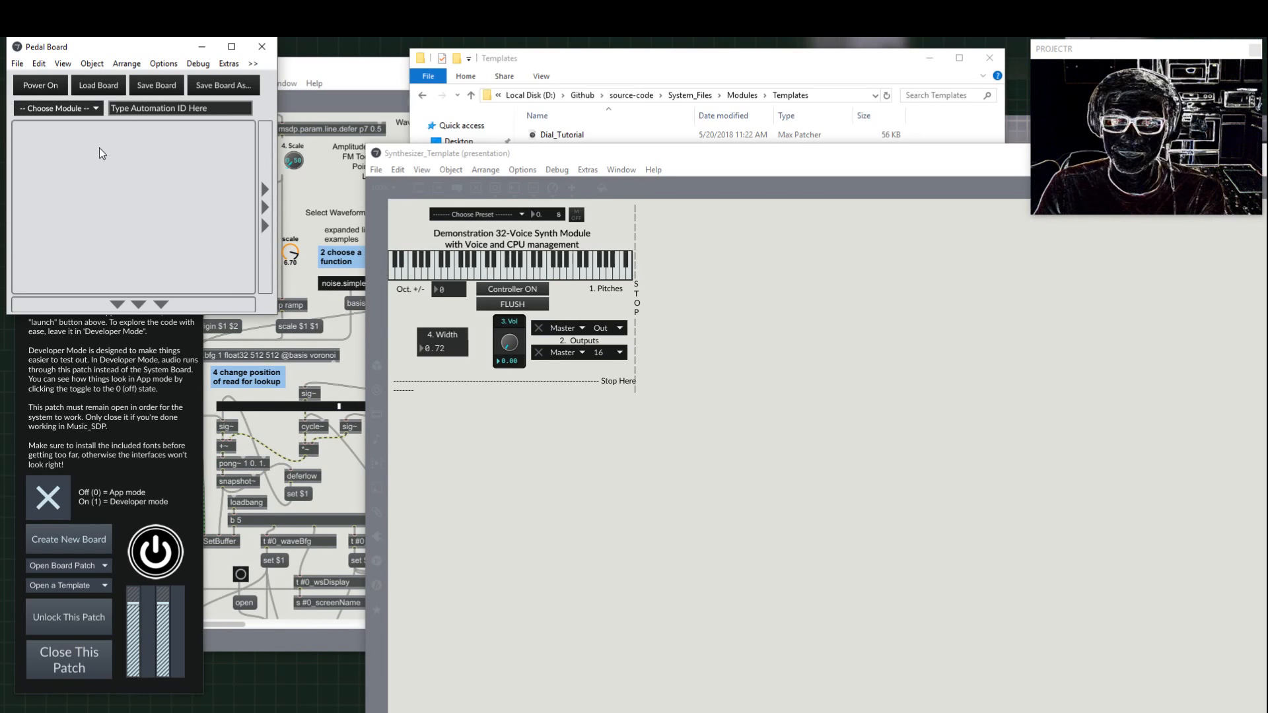
Step: Show bfgWavePoly in presentation view with its keyboard and waveform display in sight
{"action": "left_click", "coordinate": [338, 331]}
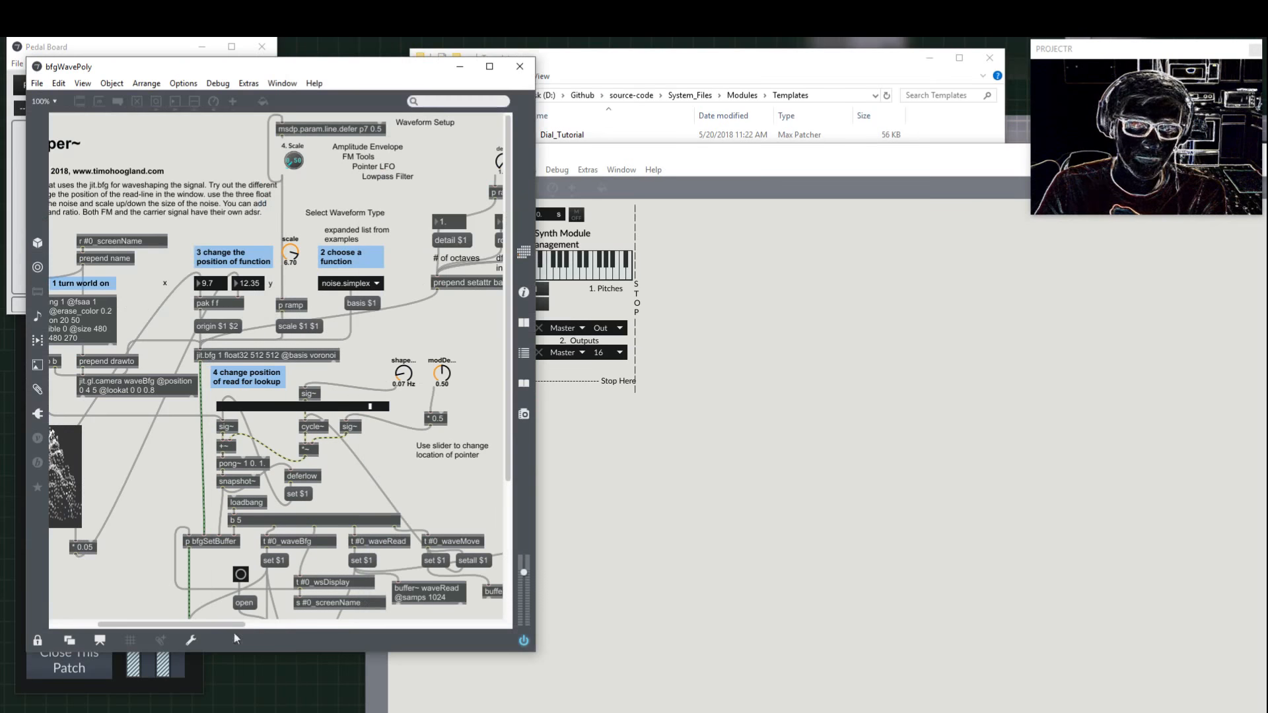
{"action": "left_click", "coordinate": [101, 638]}
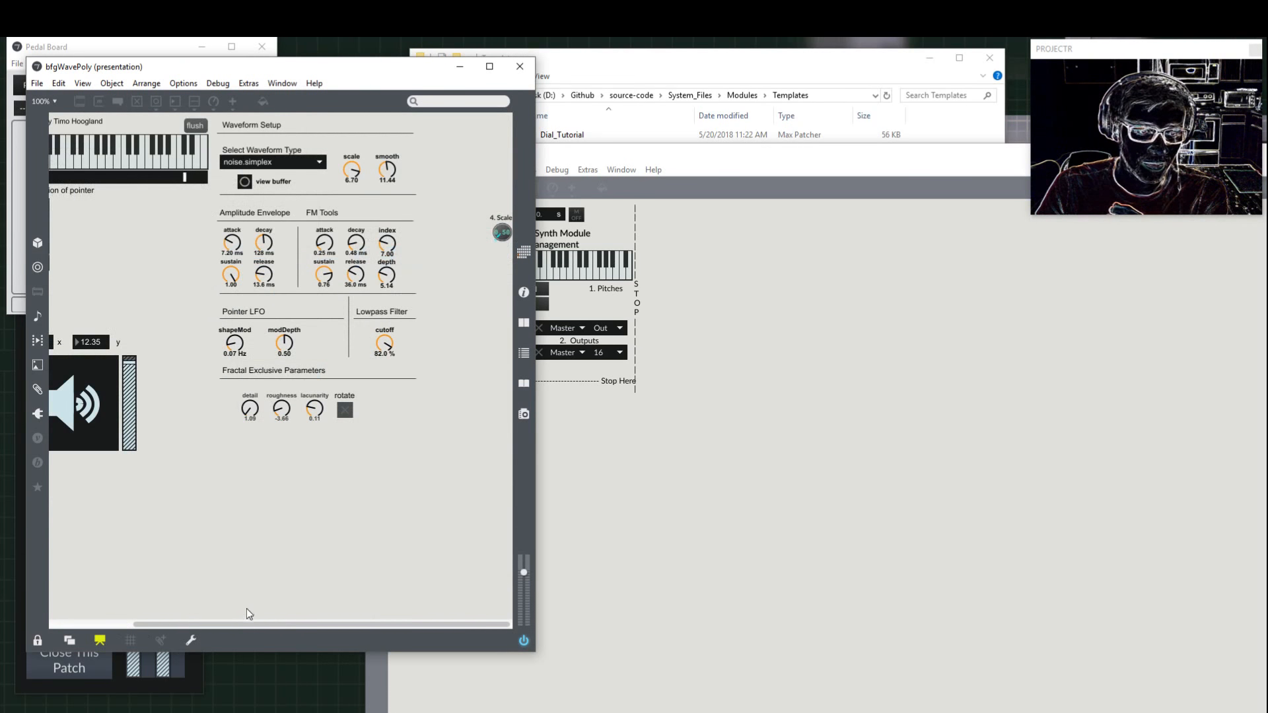
{"action": "left_click_drag", "start_coordinate": [215, 626], "coordinate": [134, 626]}
Step: Close Synthesizer_Template and shift the Templates folder window slightly further from bfgWavePoly
{"action": "left_click", "coordinate": [587, 420]}
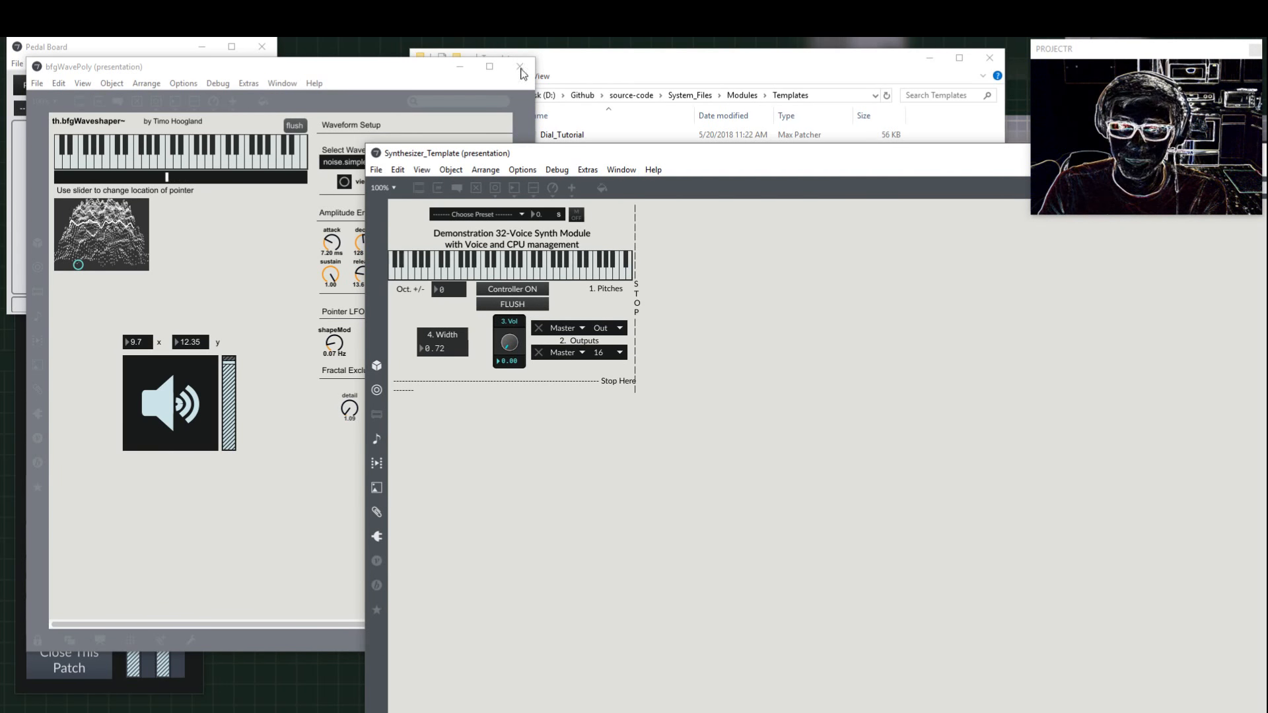
{"action": "left_click_drag", "start_coordinate": [591, 153], "coordinate": [270, 86]}
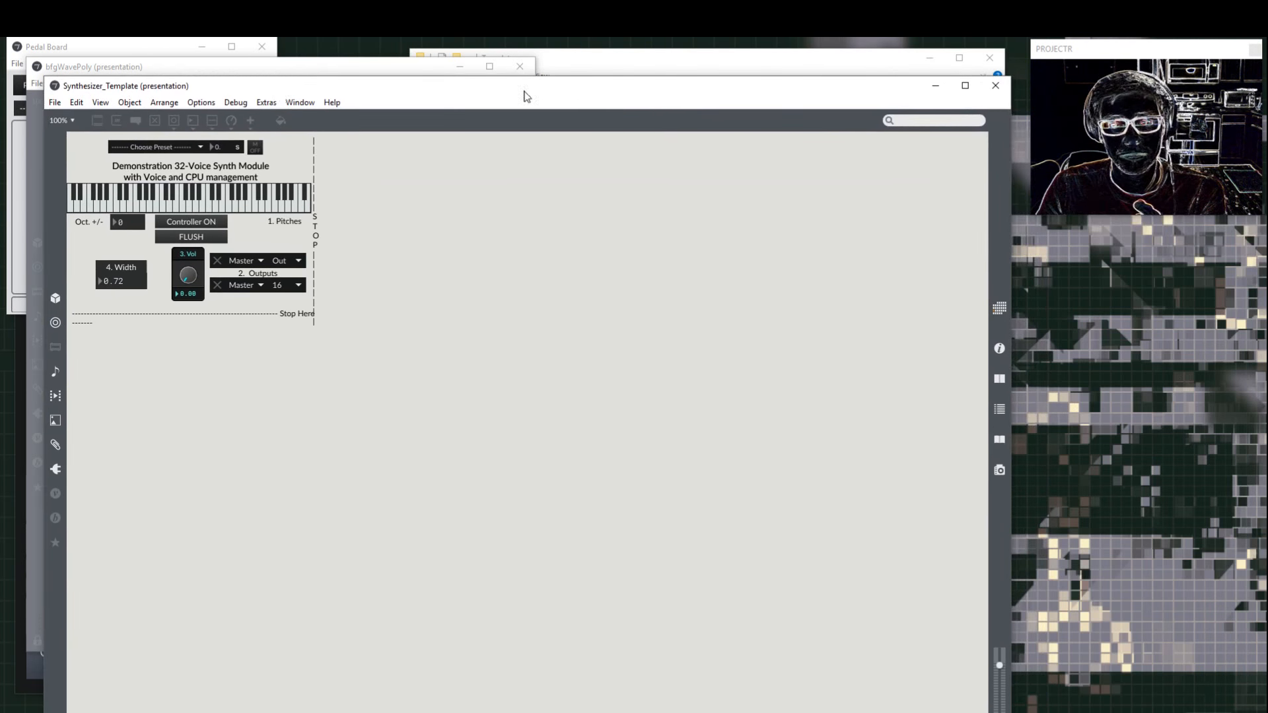
{"action": "left_click", "coordinate": [995, 85]}
{"action": "left_click_drag", "start_coordinate": [846, 57], "coordinate": [869, 57]}
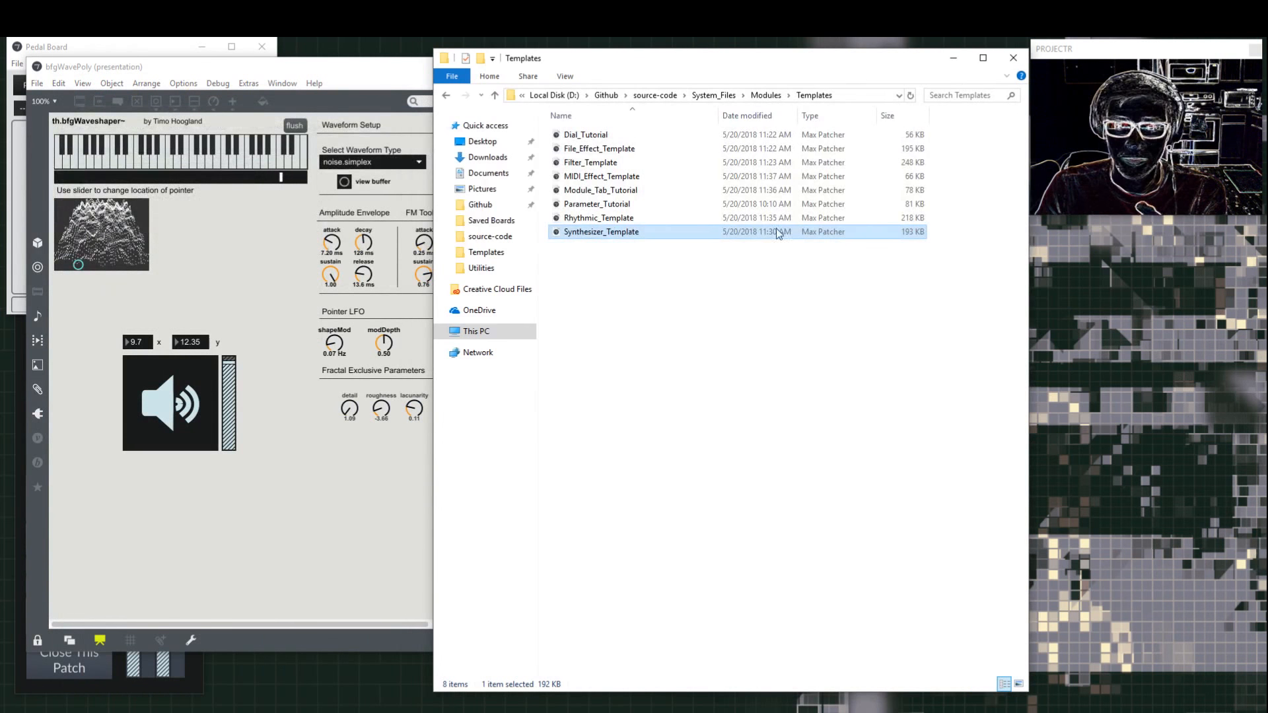
Step: Duplicate the Synthesizer_Template file in the Templates folder and rename the copy as Wavetable Synth
{"action": "left_click", "coordinate": [613, 232]}
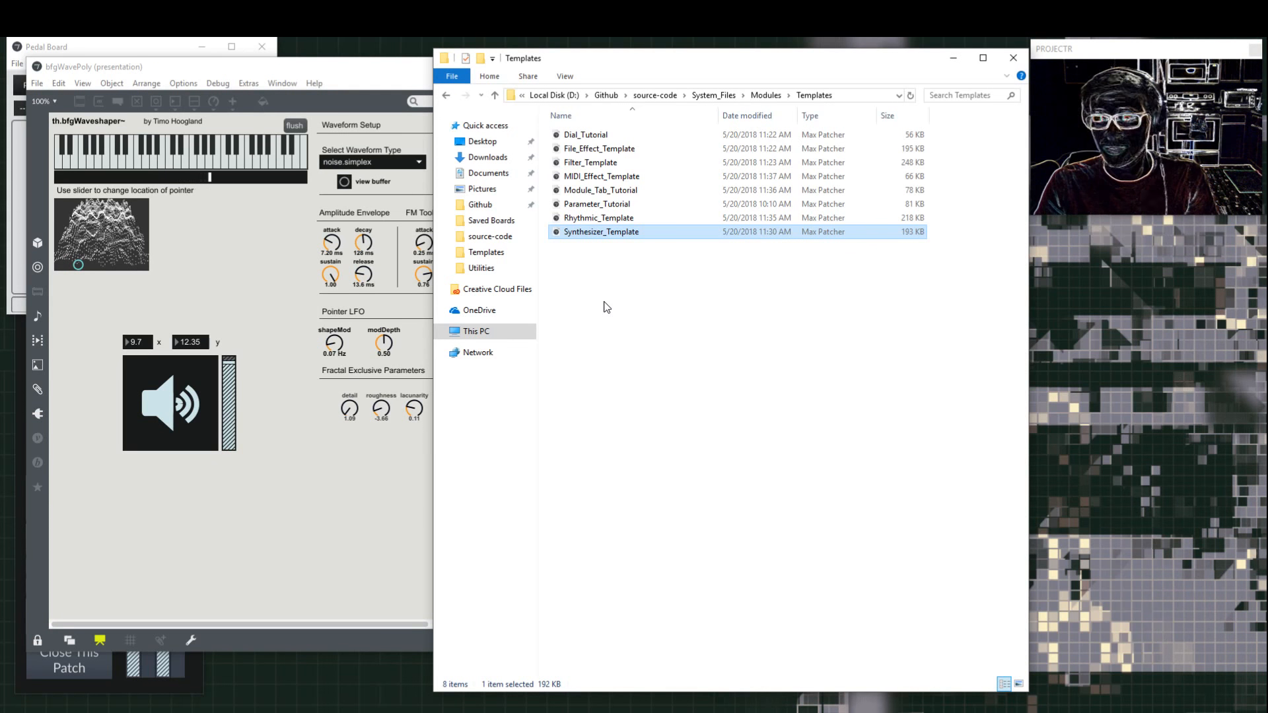
{"action": "key", "text": "ctrl+v"}
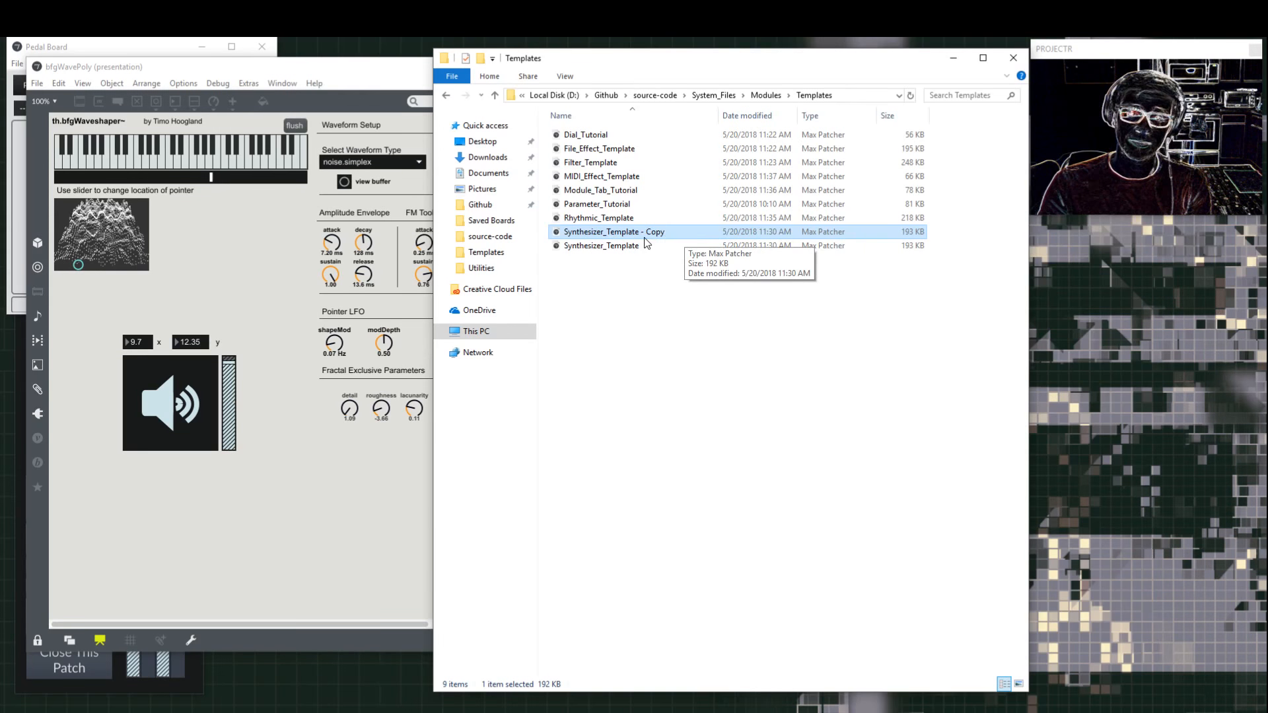
{"action": "key", "text": "F2"}
{"action": "type", "text": "W"}
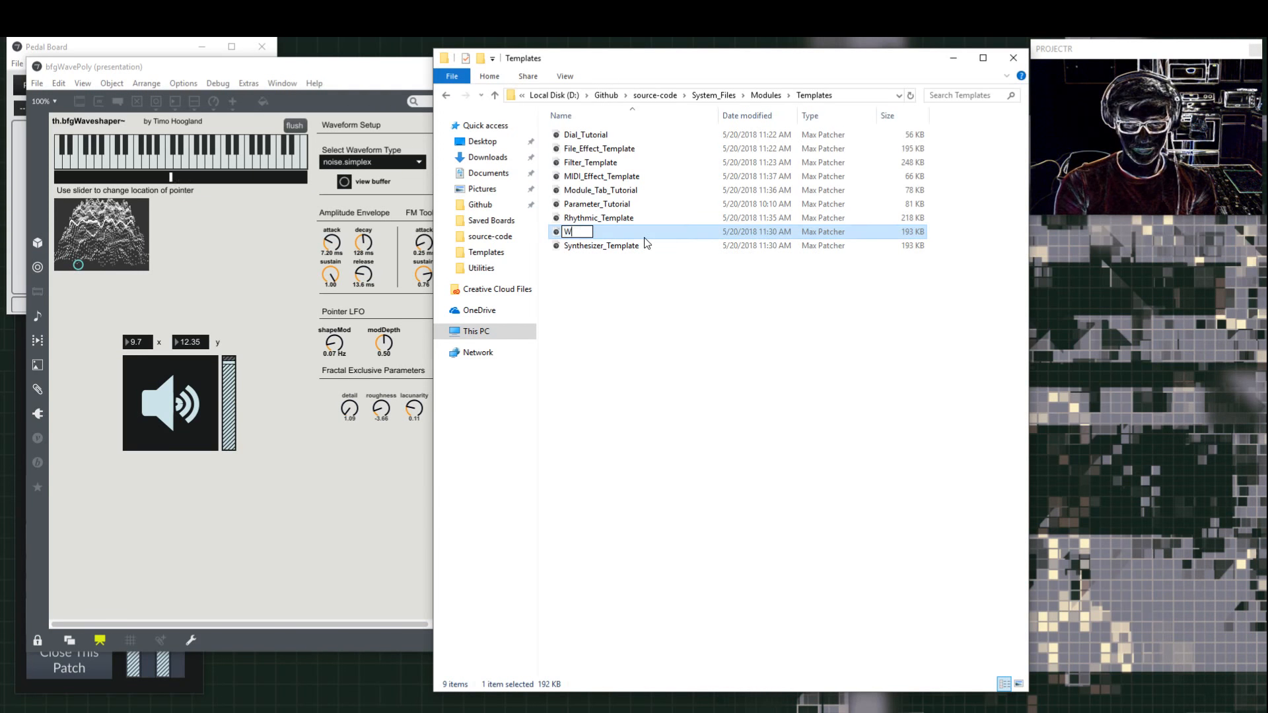
{"action": "type", "text": "avetab"}
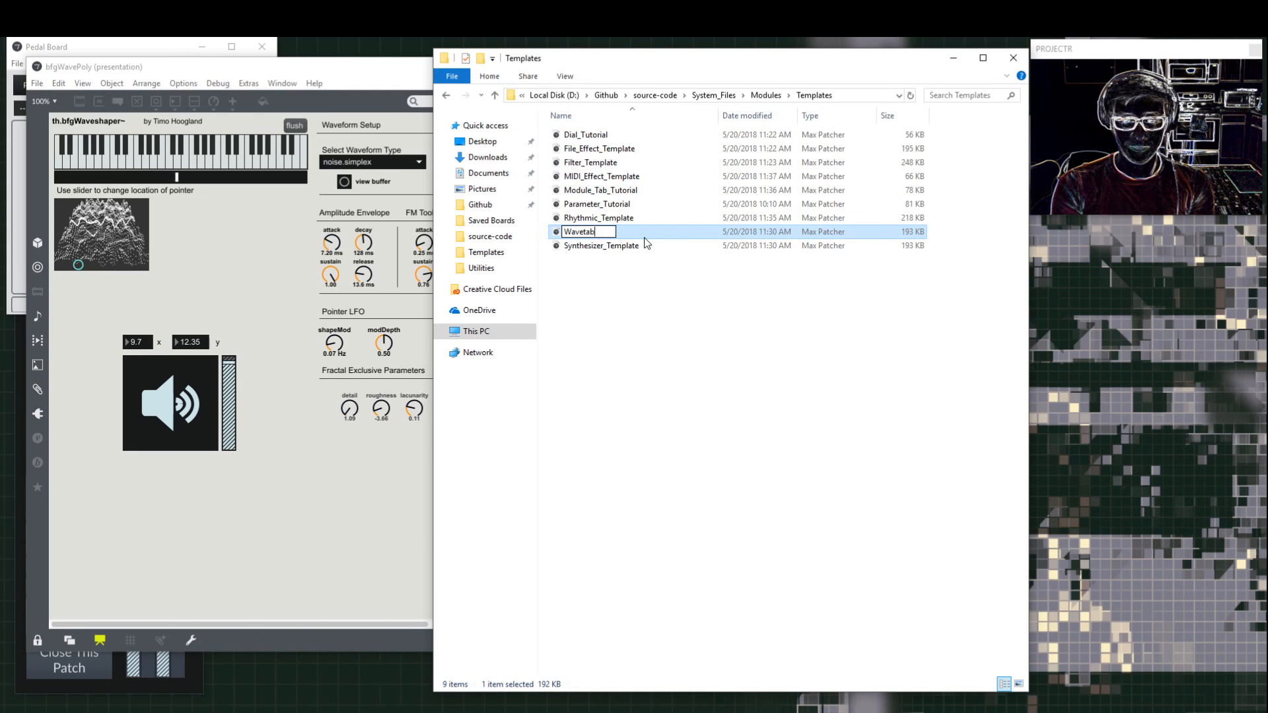
{"action": "type", "text": "le Synth"}
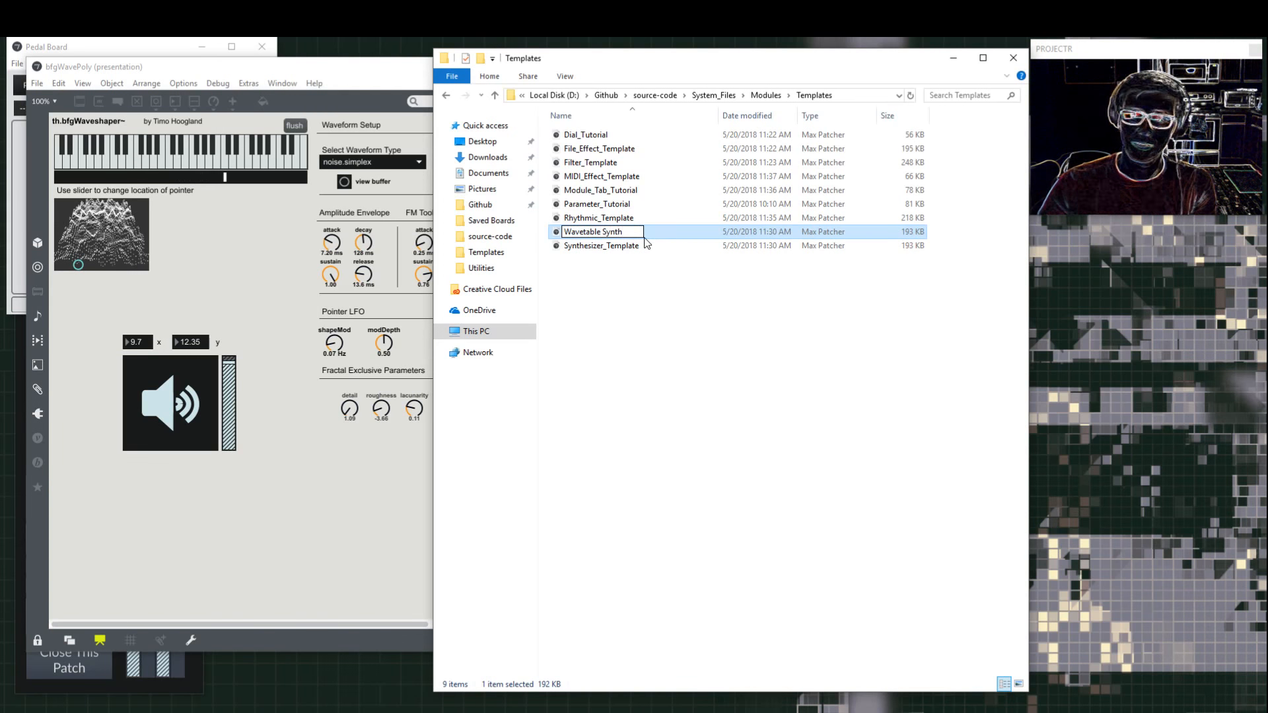
{"action": "left_click", "coordinate": [632, 322]}
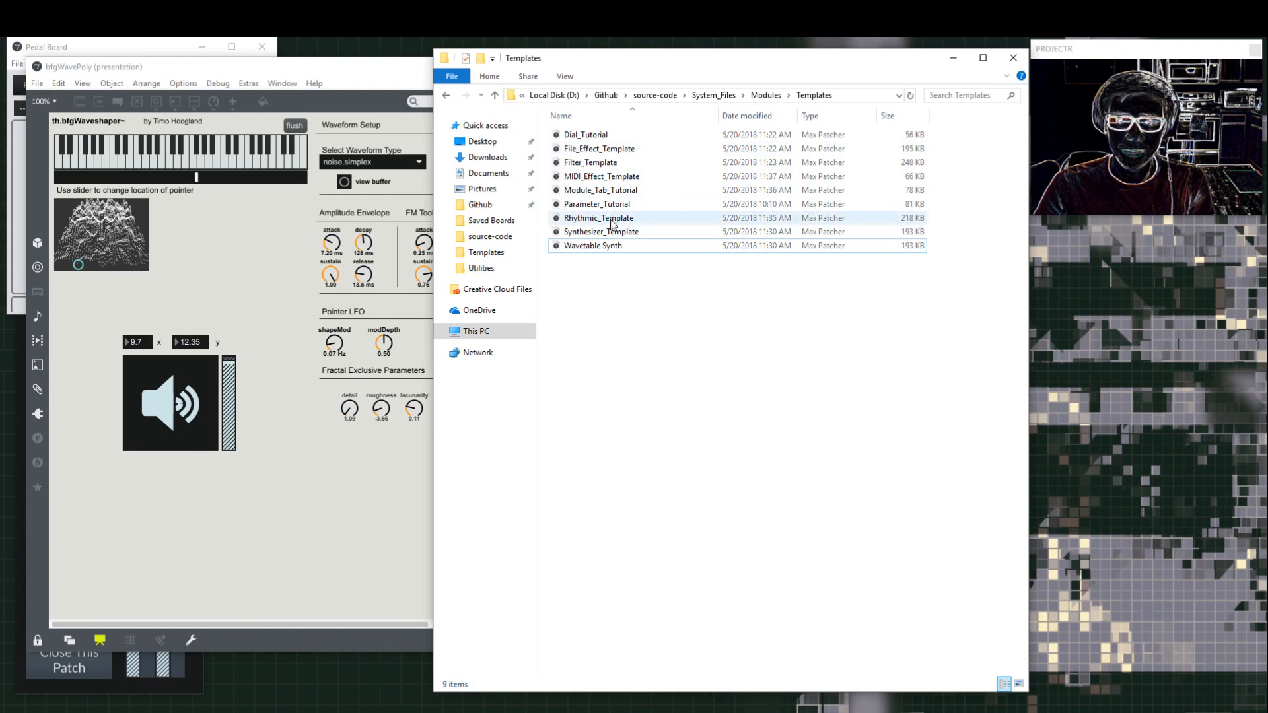
{"action": "left_click", "coordinate": [602, 247]}
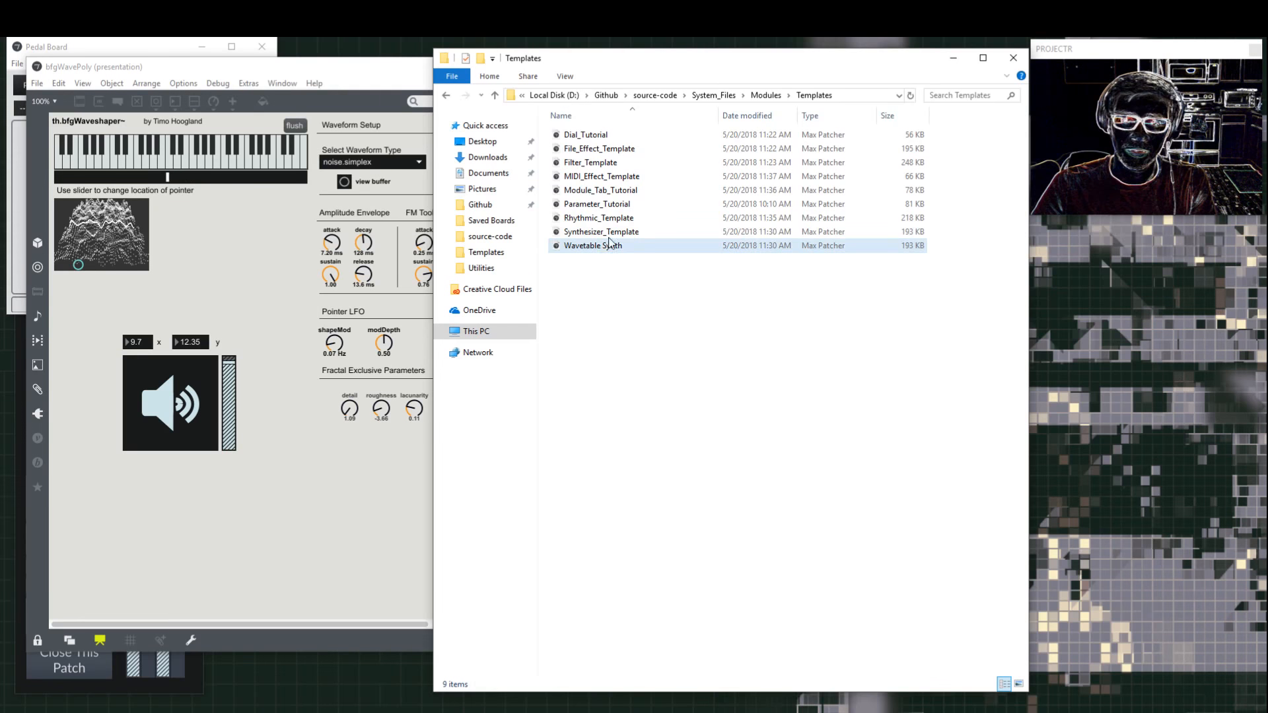
{"action": "left_click", "coordinate": [610, 233]}
{"action": "left_click", "coordinate": [615, 220]}
{"action": "left_click", "coordinate": [618, 205]}
{"action": "left_click", "coordinate": [620, 191]}
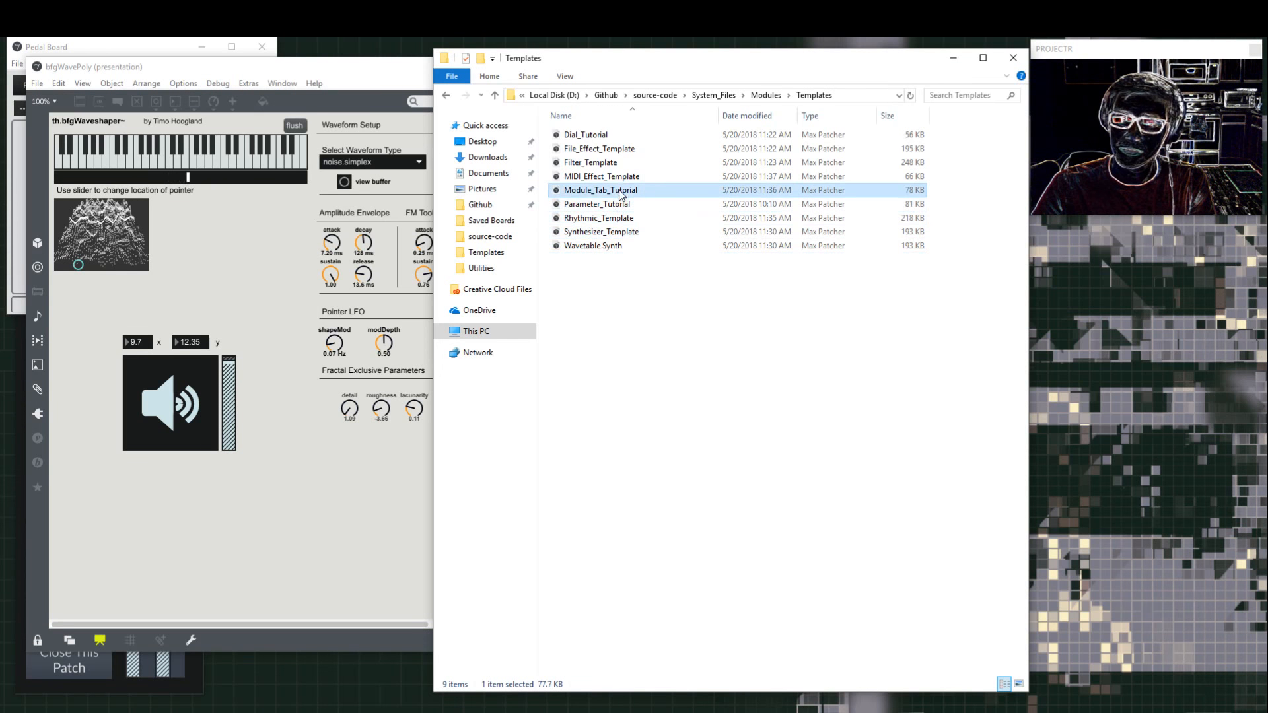
{"action": "left_click", "coordinate": [622, 178]}
{"action": "left_click", "coordinate": [602, 165]}
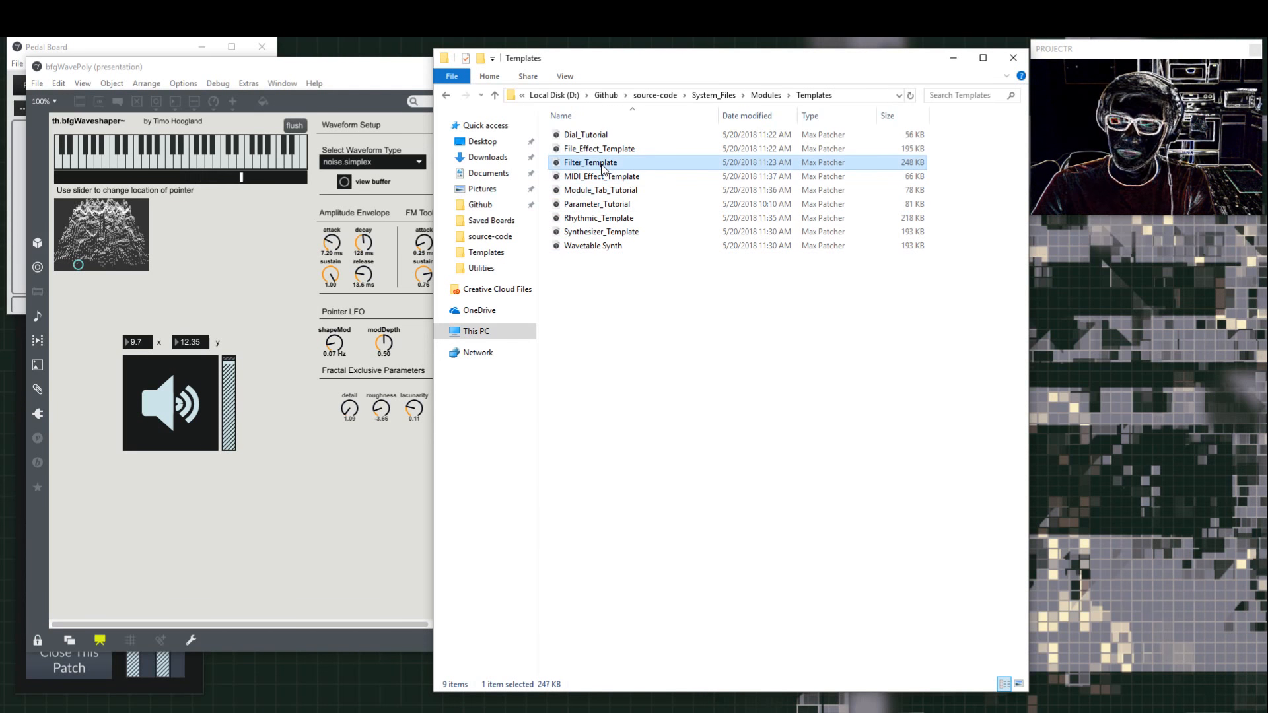
Step: Open the Wavetable Synth patch and place its window beside bfgWavePoly to compare their interfaces
{"action": "left_click", "coordinate": [603, 249]}
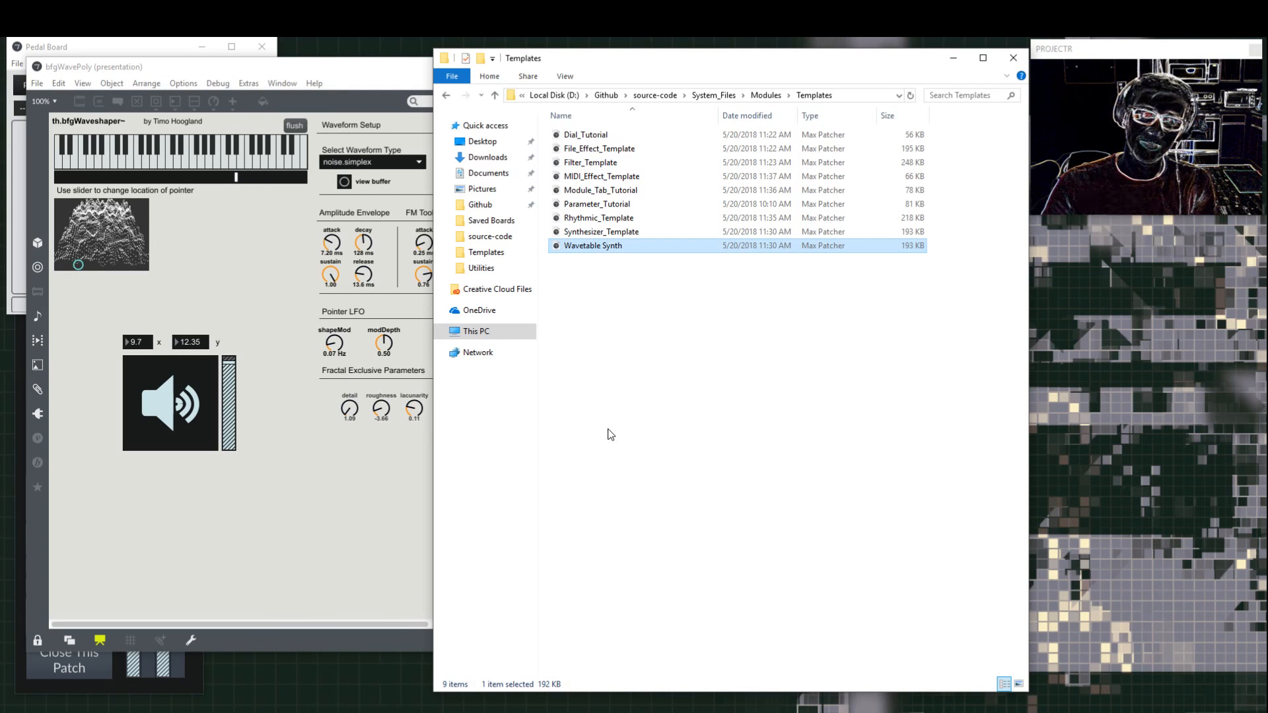
{"action": "double_click", "coordinate": [621, 245]}
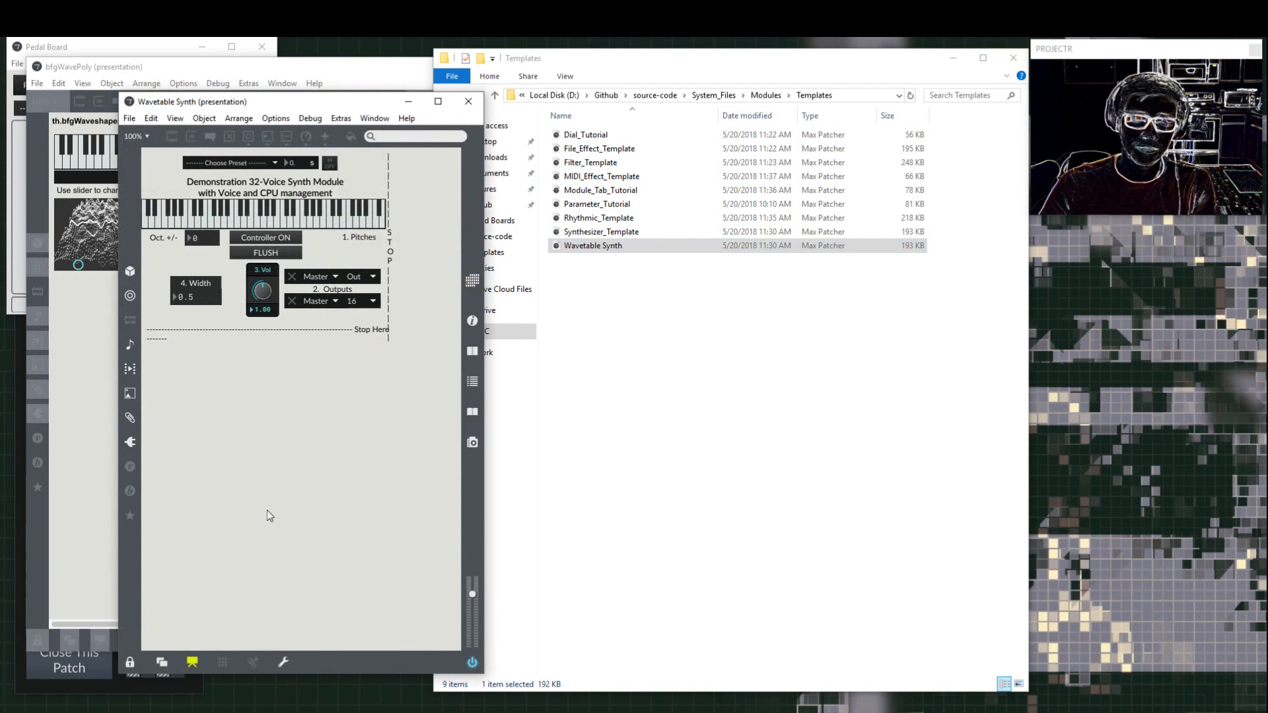
{"action": "left_click_drag", "start_coordinate": [348, 101], "coordinate": [910, 66]}
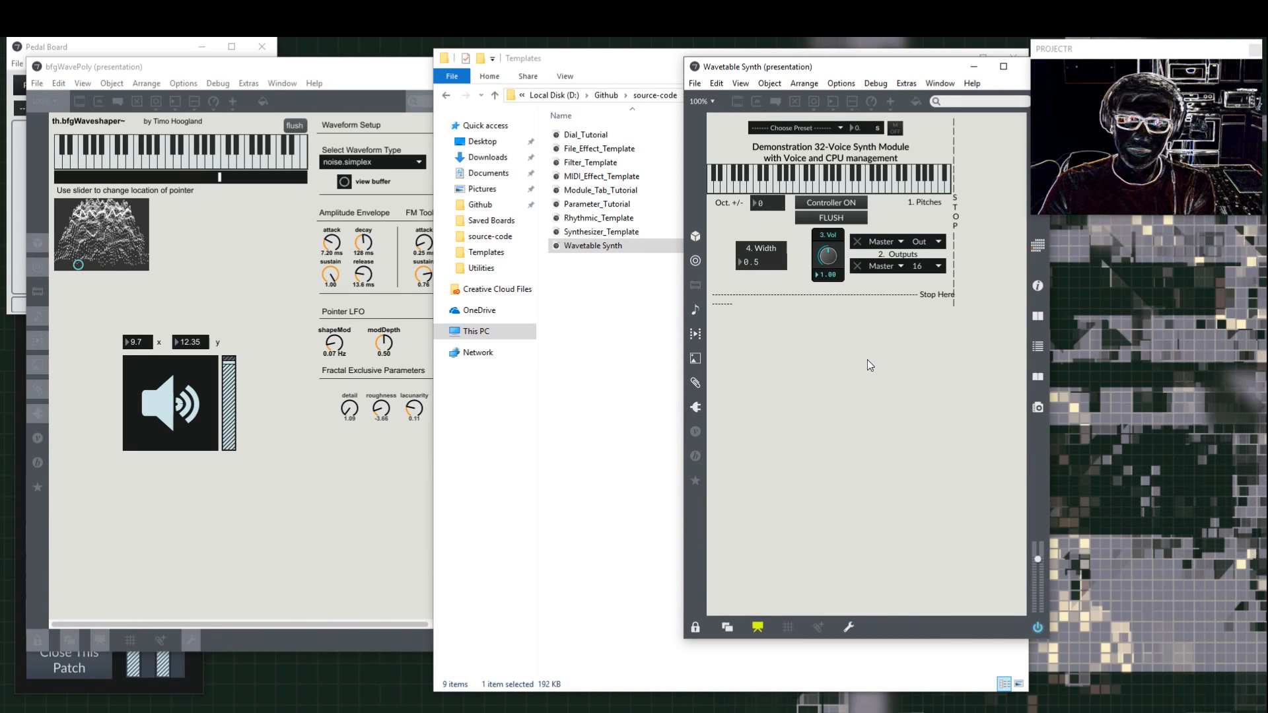
{"action": "left_click", "coordinate": [291, 487]}
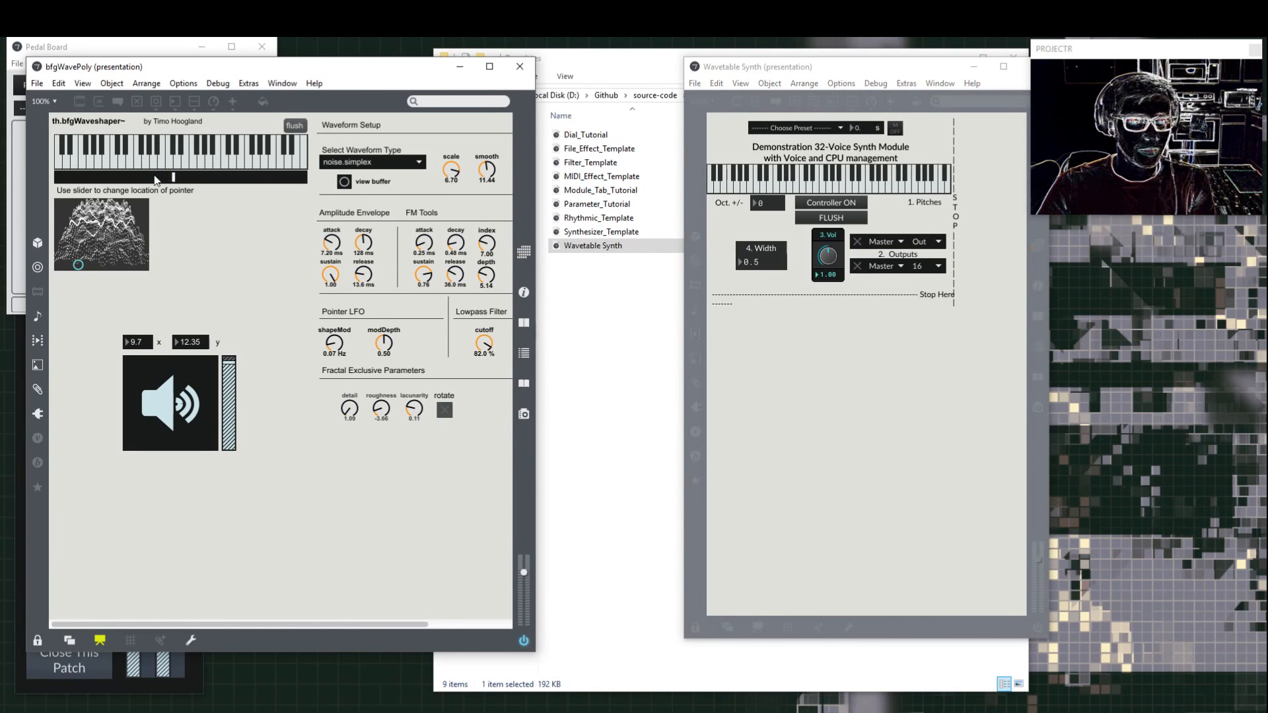
{"action": "left_click", "coordinate": [911, 379]}
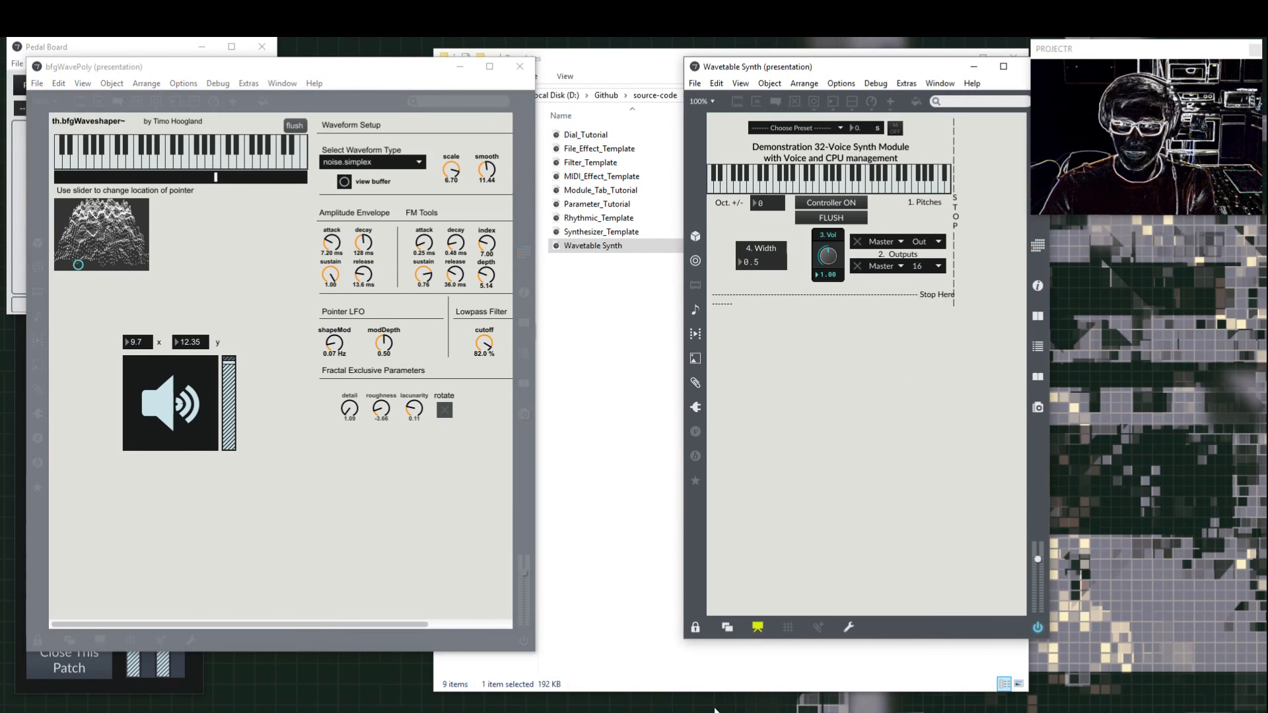
Step: Unlock Wavetable Synth in a widened patching view and delete the poly~ demo_synth 16 and Width parameter sections
{"action": "left_click", "coordinate": [757, 627]}
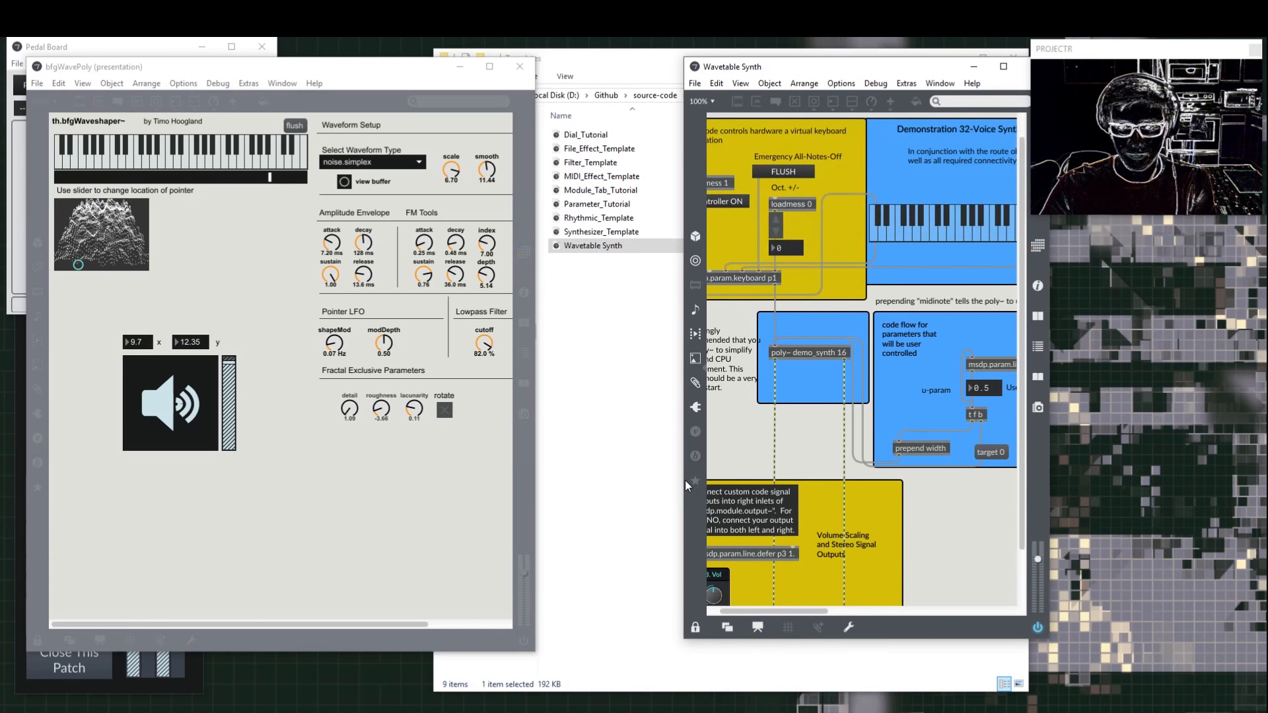
{"action": "left_click_drag", "start_coordinate": [684, 480], "coordinate": [79, 470]}
{"action": "key", "text": "ctrl+e"}
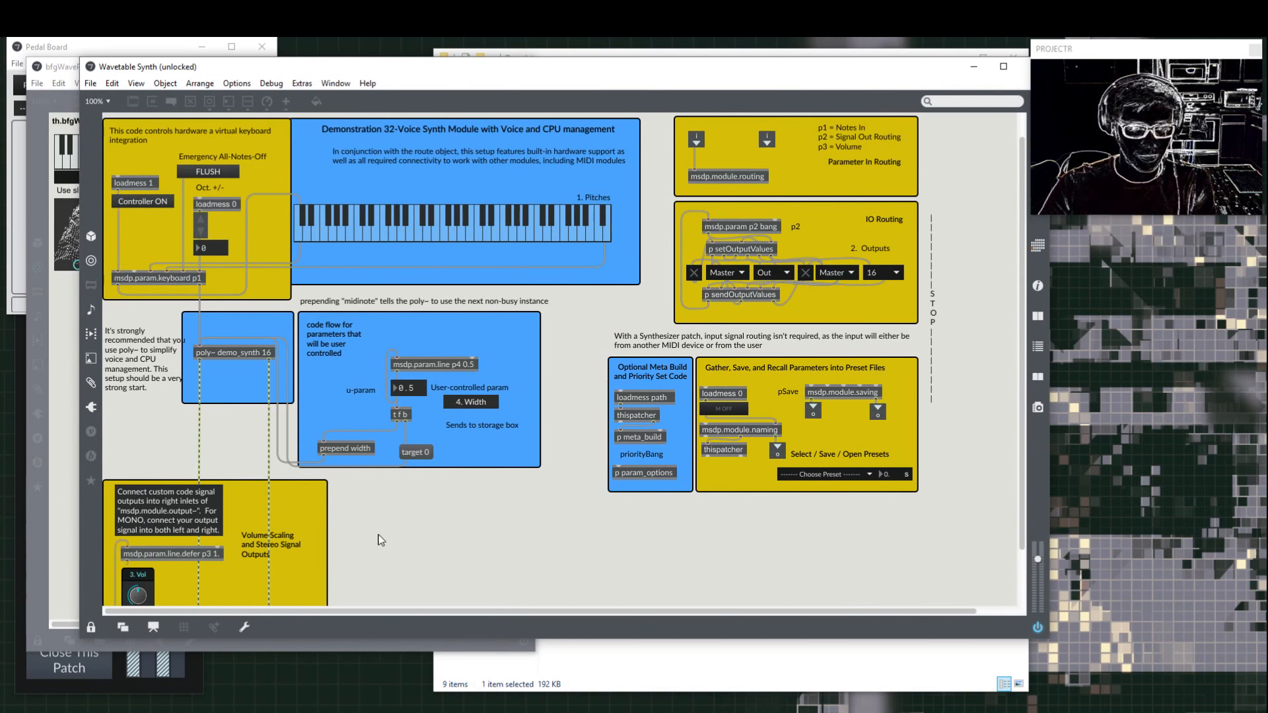
{"action": "left_click_drag", "start_coordinate": [570, 461], "coordinate": [132, 306]}
{"action": "key", "text": "Delete"}
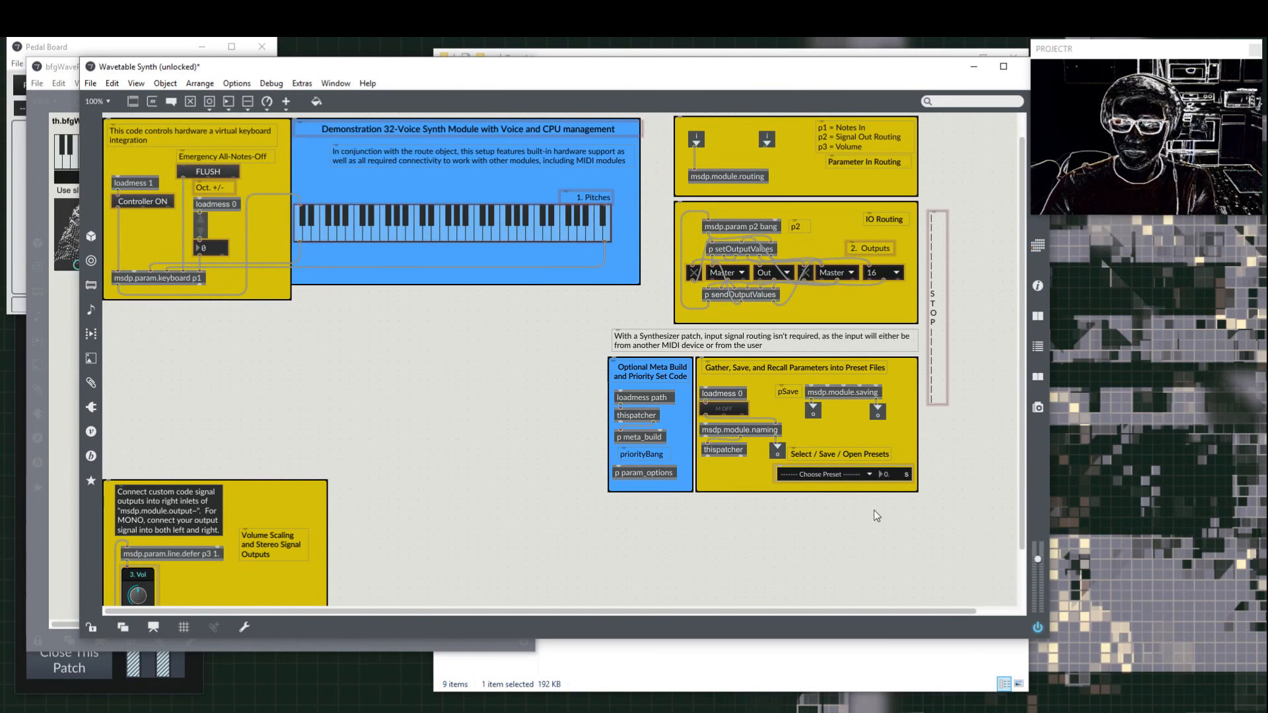
Step: Move the routing, IO, meta-build, preset and STOP sections of Wavetable Synth farther right and slightly down to free patching space
{"action": "left_click_drag", "start_coordinate": [914, 528], "coordinate": [648, 120]}
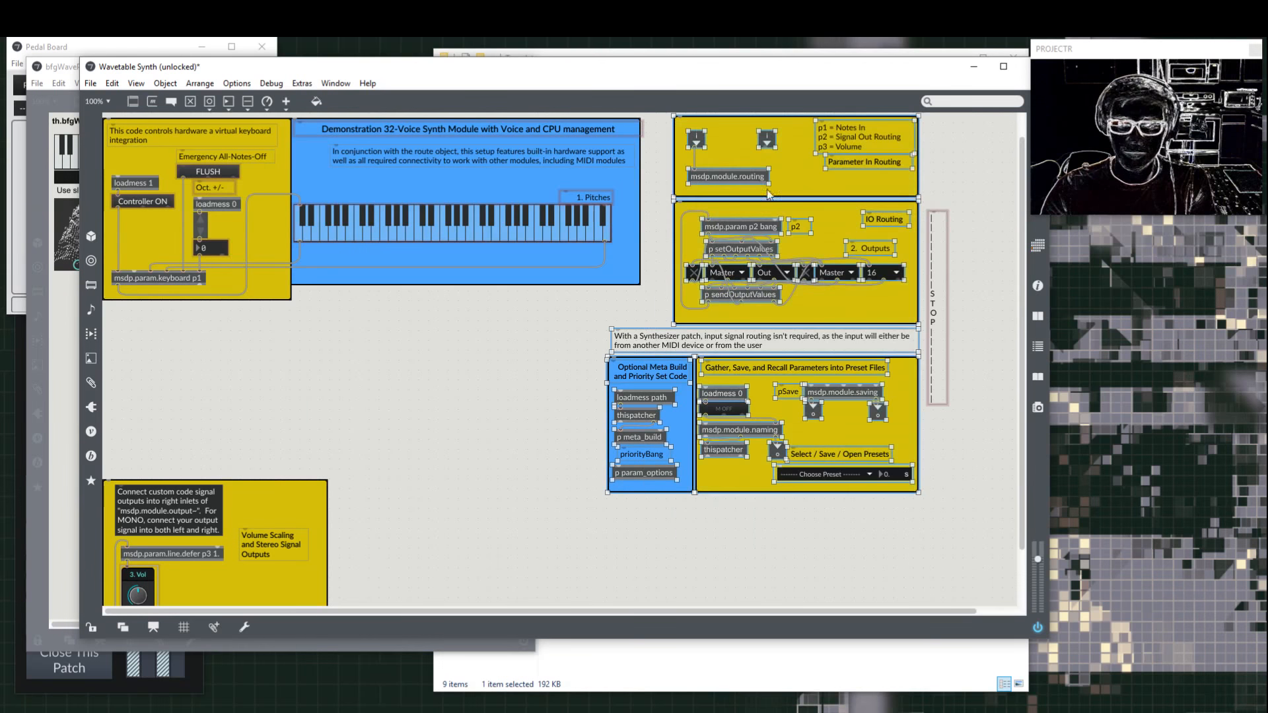
{"action": "left_click", "coordinate": [943, 290], "text": "shift"}
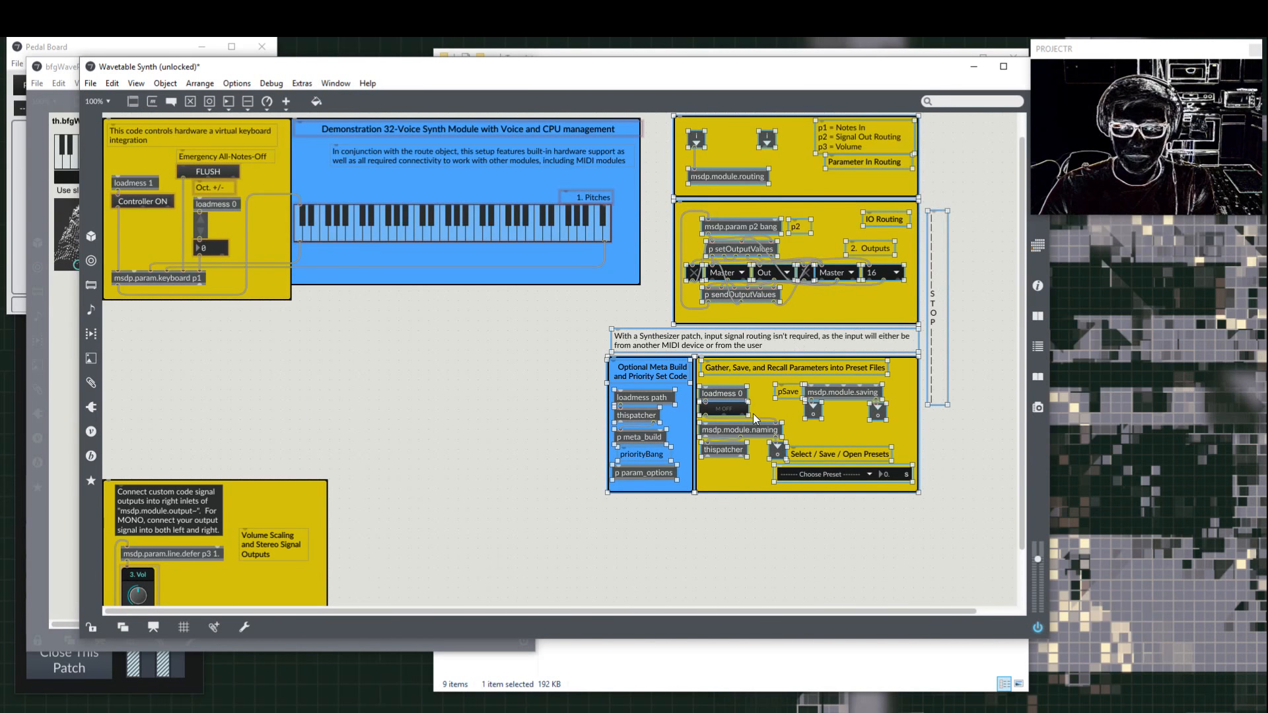
{"action": "left_click_drag", "start_coordinate": [761, 397], "coordinate": [855, 528]}
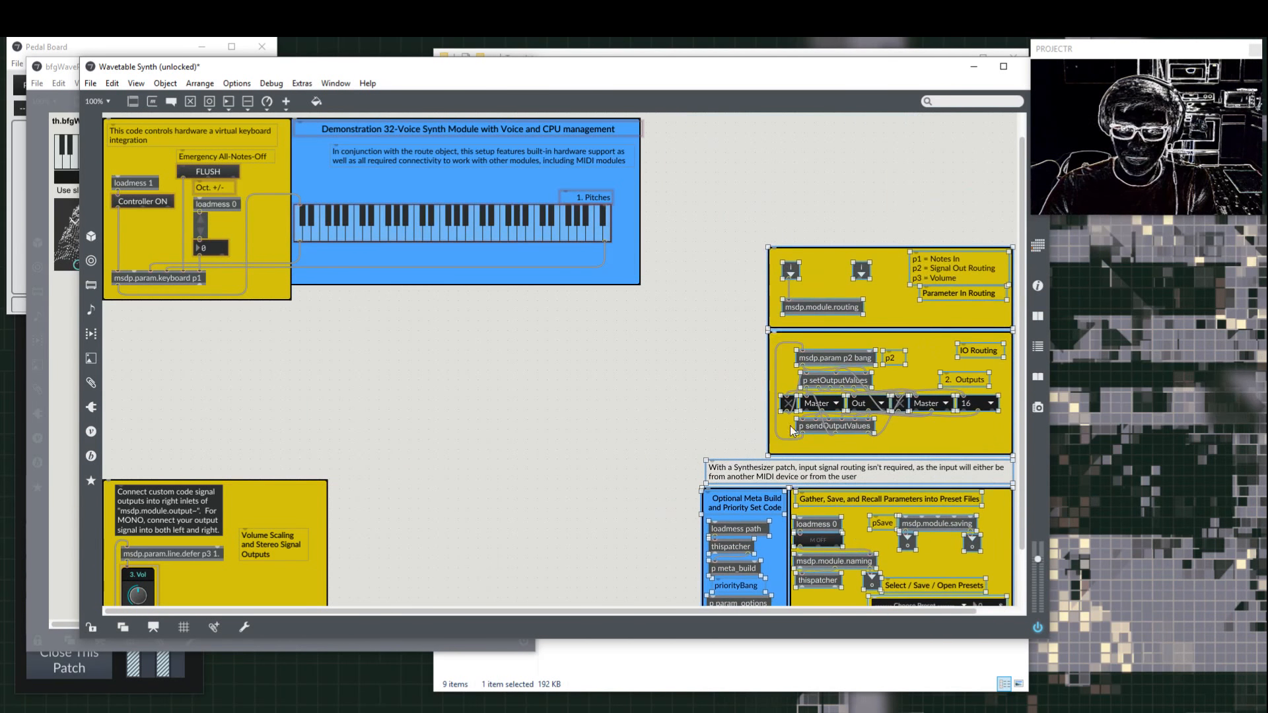
{"action": "scroll", "coordinate": [790, 426], "scroll_direction": "down", "scroll_amount": 2}
{"action": "left_click_drag", "start_coordinate": [781, 609], "coordinate": [910, 607]}
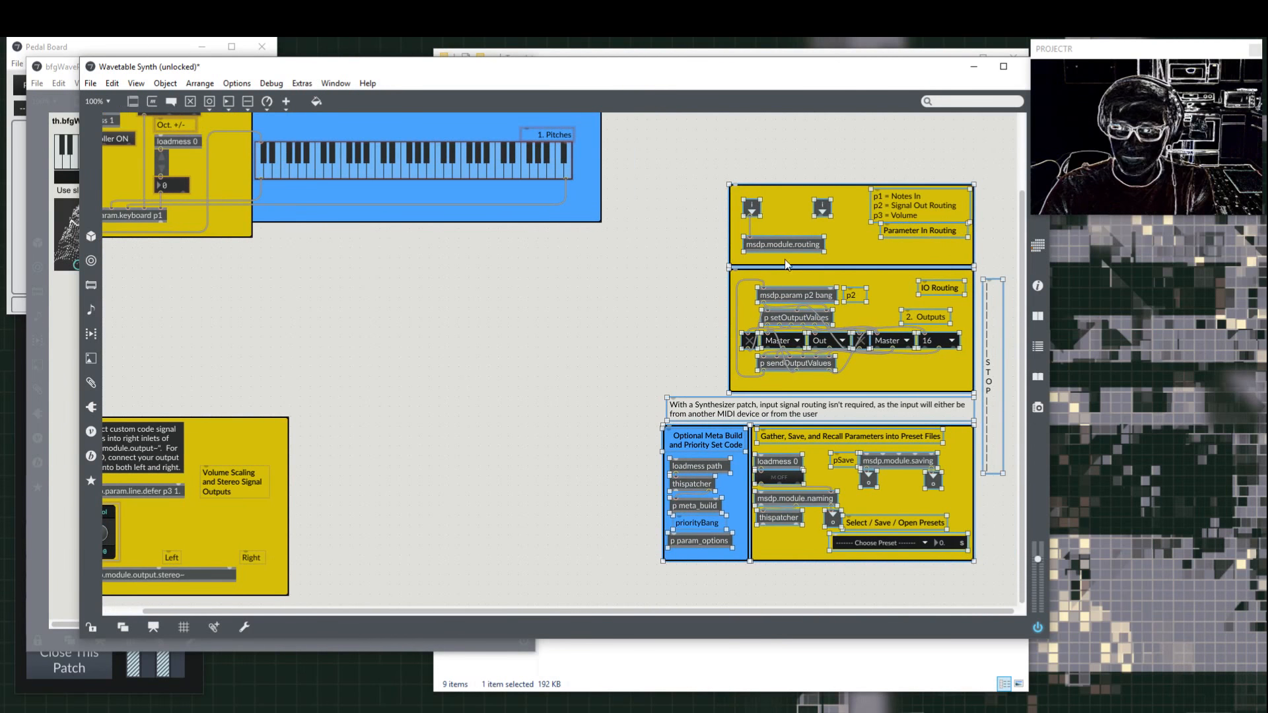
{"action": "left_click_drag", "start_coordinate": [840, 248], "coordinate": [976, 259]}
{"action": "left_click", "coordinate": [798, 274]}
{"action": "left_click_drag", "start_coordinate": [652, 608], "coordinate": [751, 609]}
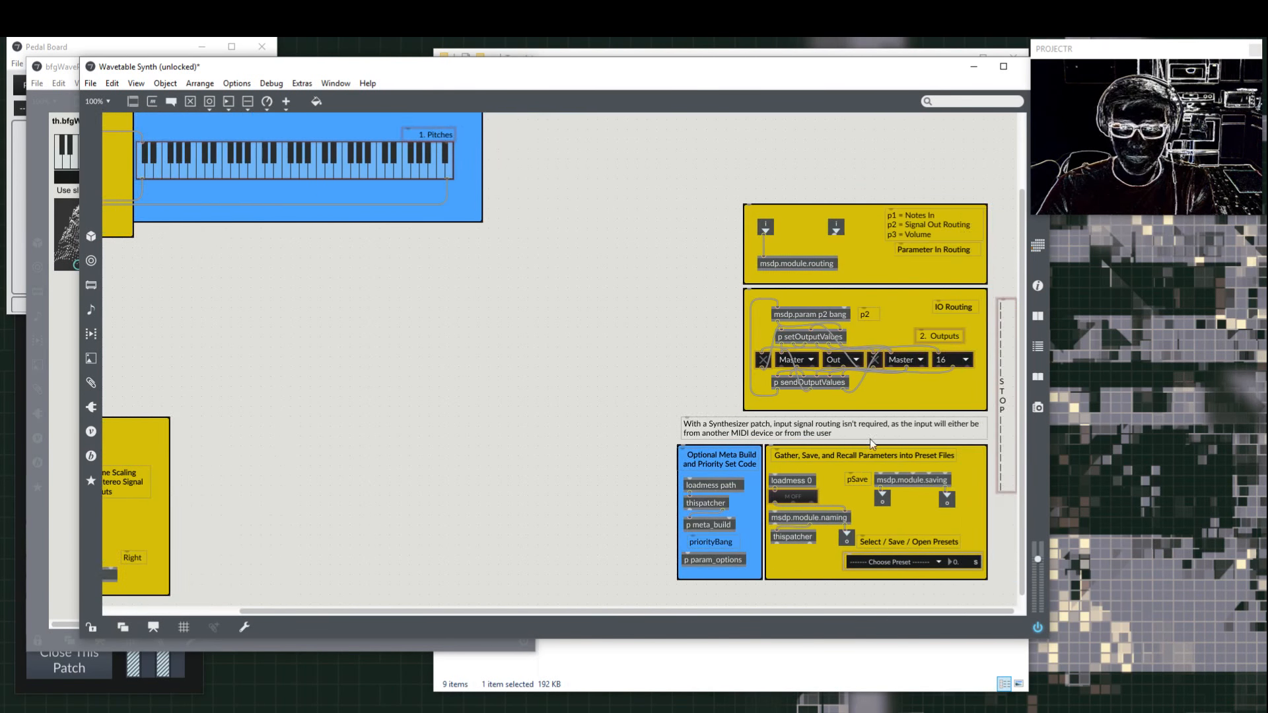
Step: Spread the relocated sections apart, moving the parameter and IO routing blocks up and the meta-build and preset blocks down
{"action": "left_click_drag", "start_coordinate": [693, 155], "coordinate": [941, 302]}
{"action": "scroll", "coordinate": [940, 302], "scroll_direction": "down", "scroll_amount": 3}
{"action": "left_click_drag", "start_coordinate": [591, 388], "coordinate": [985, 593]}
{"action": "left_click_drag", "start_coordinate": [976, 517], "coordinate": [973, 623]}
{"action": "scroll", "coordinate": [838, 338], "scroll_direction": "down", "scroll_amount": 3}
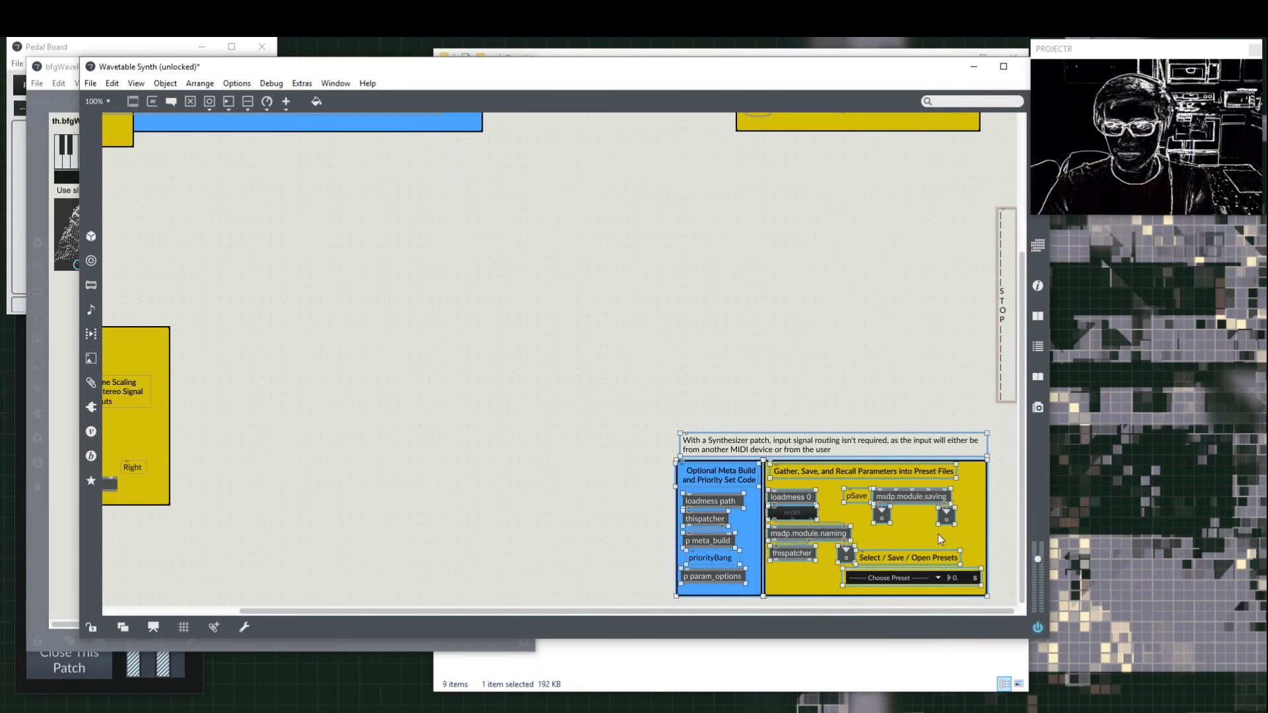
{"action": "left_click_drag", "start_coordinate": [965, 524], "coordinate": [975, 626]}
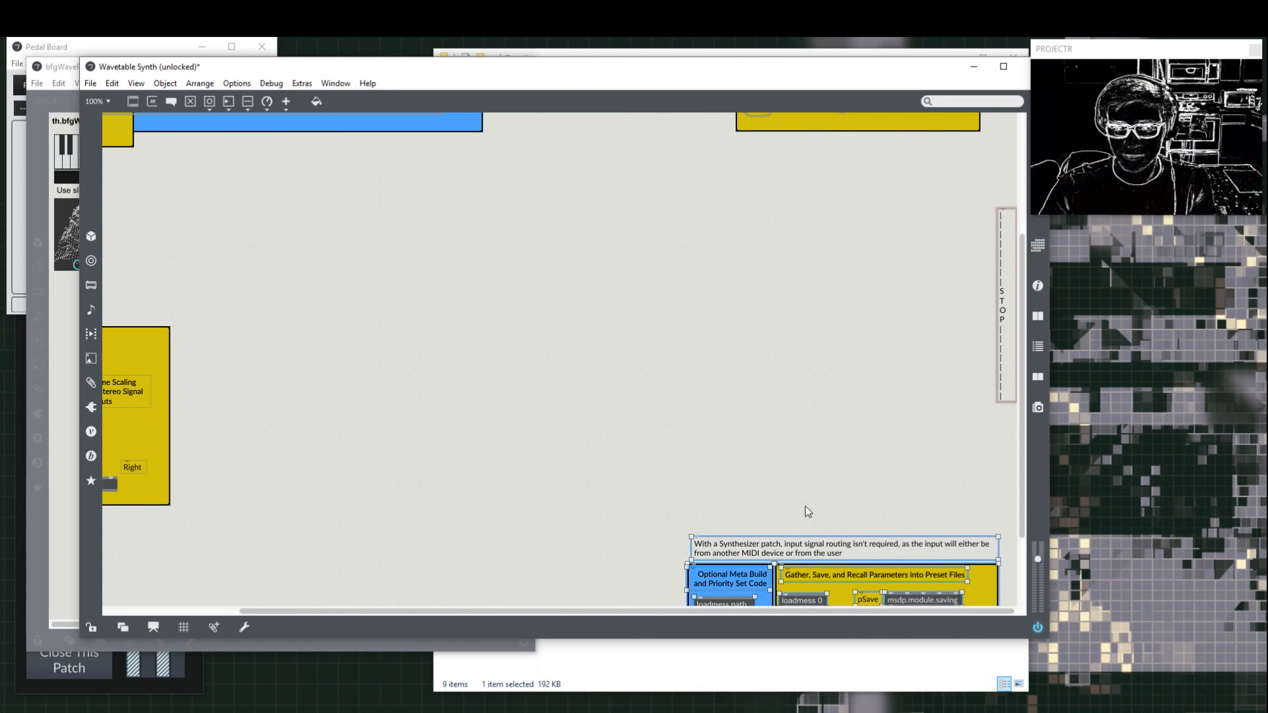
{"action": "scroll", "coordinate": [881, 547], "scroll_direction": "down", "scroll_amount": 3}
Step: Move the entire Volume Scaling and Stereo Signal Outputs section farther down in the Wavetable Synth patch
{"action": "left_click_drag", "start_coordinate": [723, 614], "coordinate": [116, 177]}
{"action": "scroll", "coordinate": [124, 179], "scroll_direction": "up", "scroll_amount": 8}
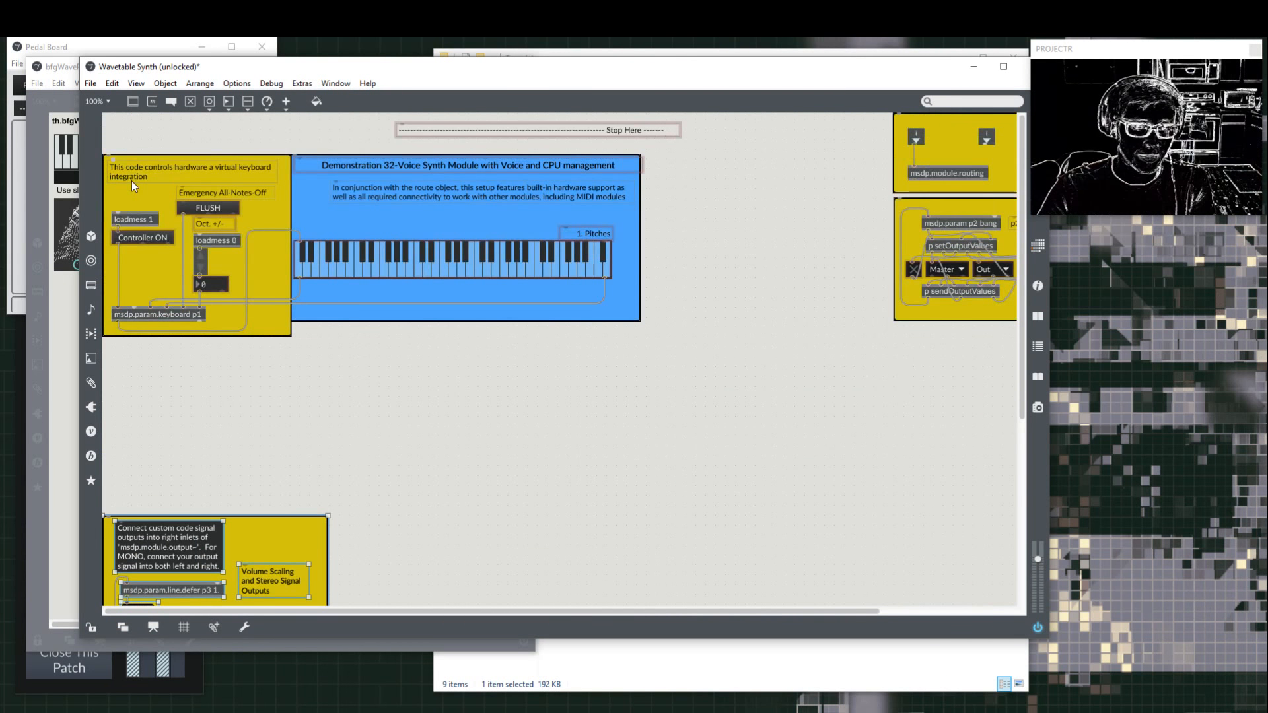
{"action": "scroll", "coordinate": [132, 182], "scroll_direction": "down", "scroll_amount": 4}
{"action": "scroll", "coordinate": [484, 520], "scroll_direction": "down", "scroll_amount": 4}
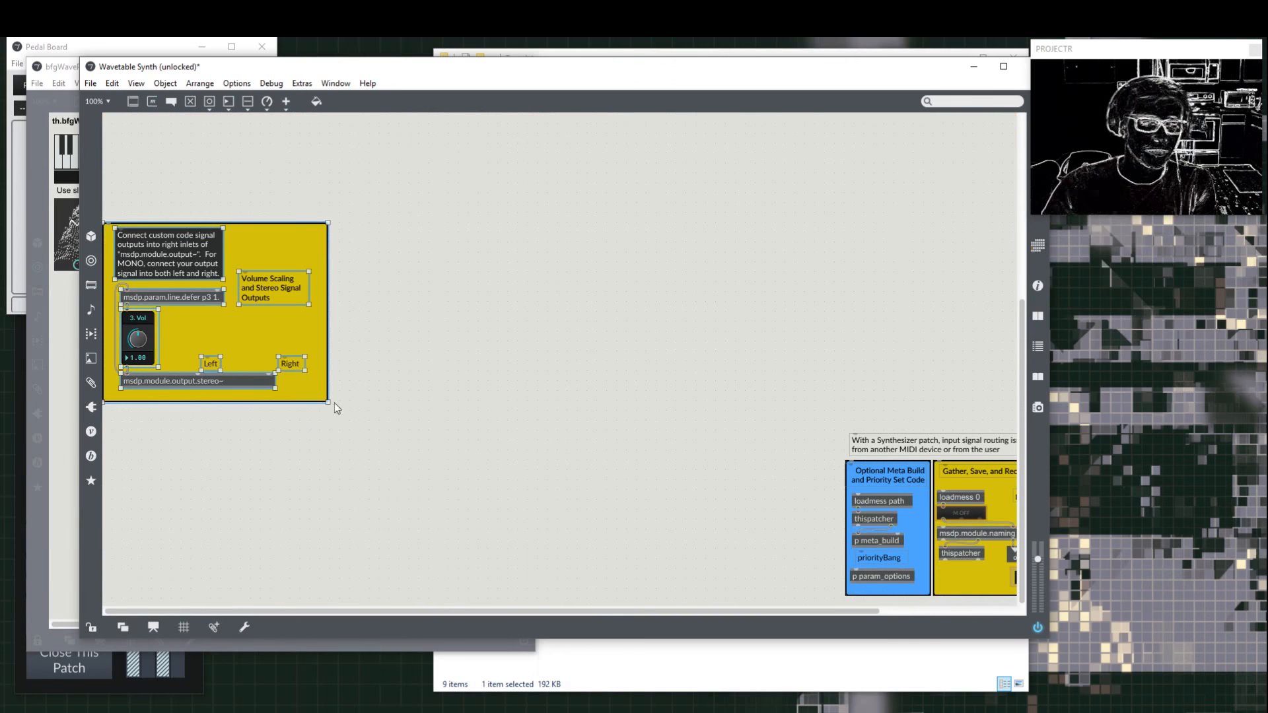
{"action": "left_click_drag", "start_coordinate": [437, 462], "coordinate": [98, 201]}
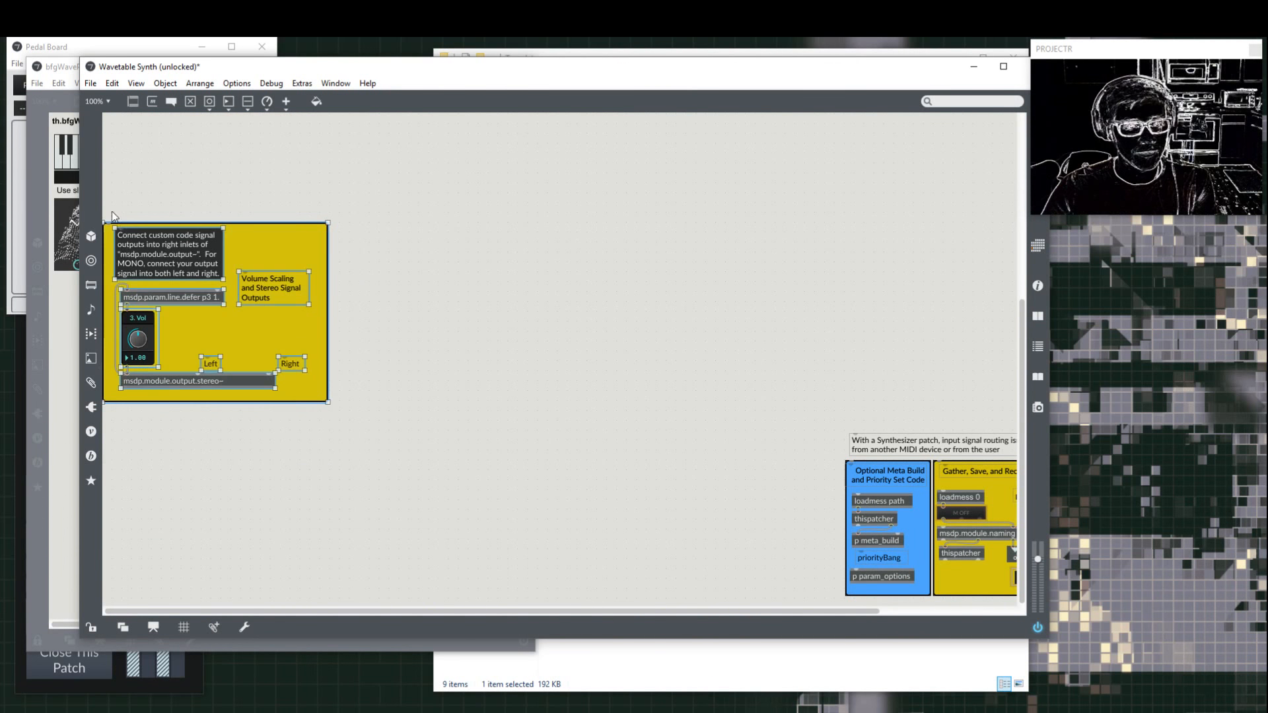
{"action": "left_click_drag", "start_coordinate": [241, 346], "coordinate": [256, 553]}
Step: Shift the keyboard and demonstration sections slightly up and right, and save Wavetable Synth with the patch locked
{"action": "scroll", "coordinate": [330, 456], "scroll_direction": "up", "scroll_amount": 8}
{"action": "left_click_drag", "start_coordinate": [624, 407], "coordinate": [131, 131]}
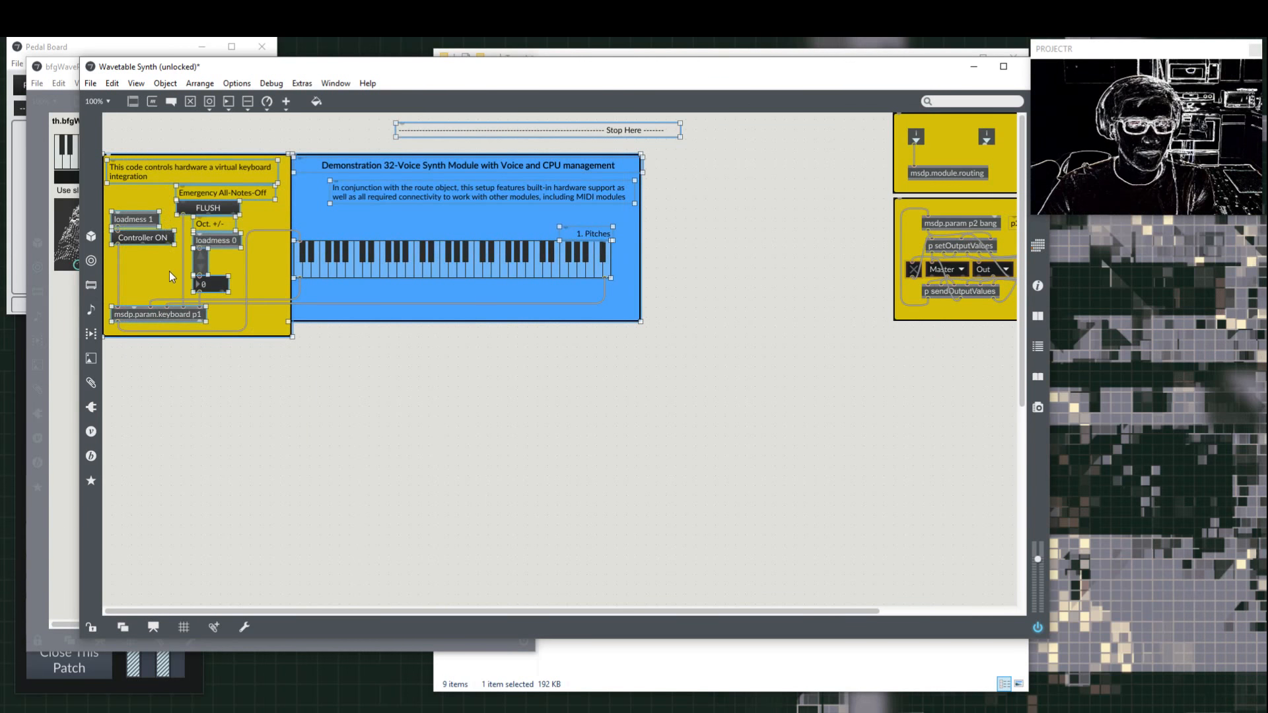
{"action": "left_click_drag", "start_coordinate": [169, 271], "coordinate": [197, 228]}
{"action": "left_click", "coordinate": [232, 331]}
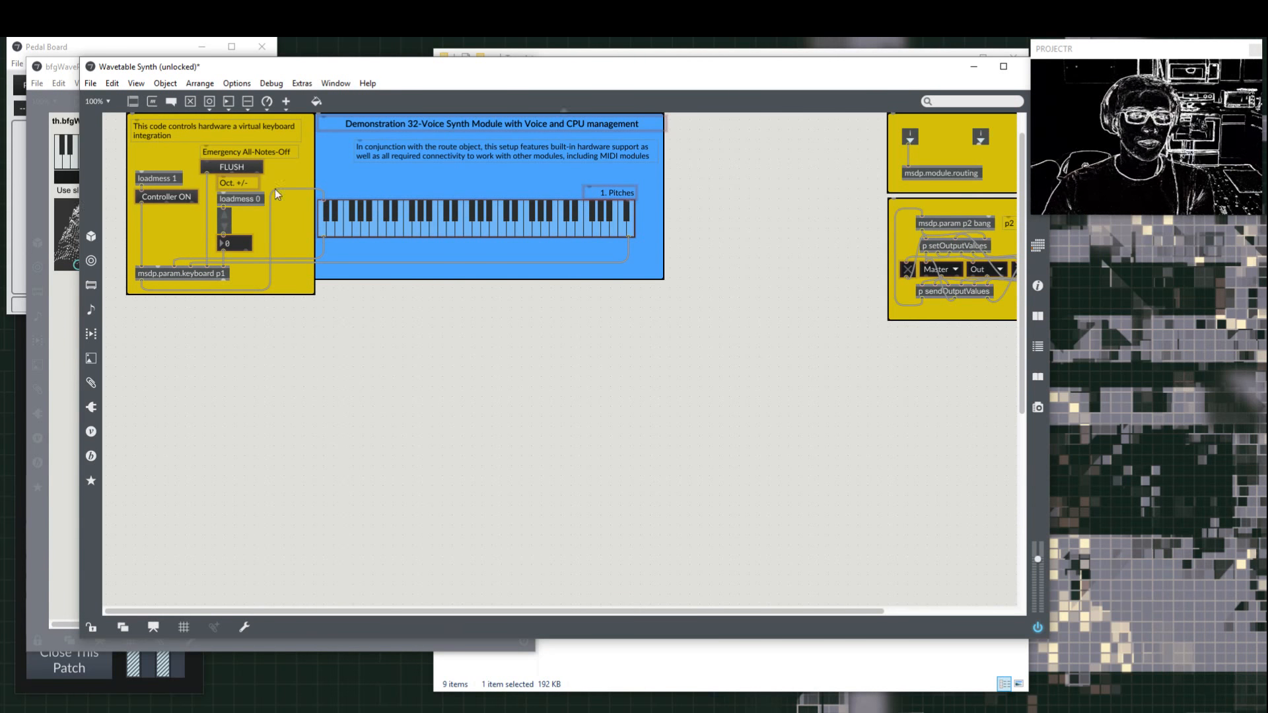
{"action": "key", "text": "ctrl+e"}
{"action": "key", "text": "ctrl+s"}
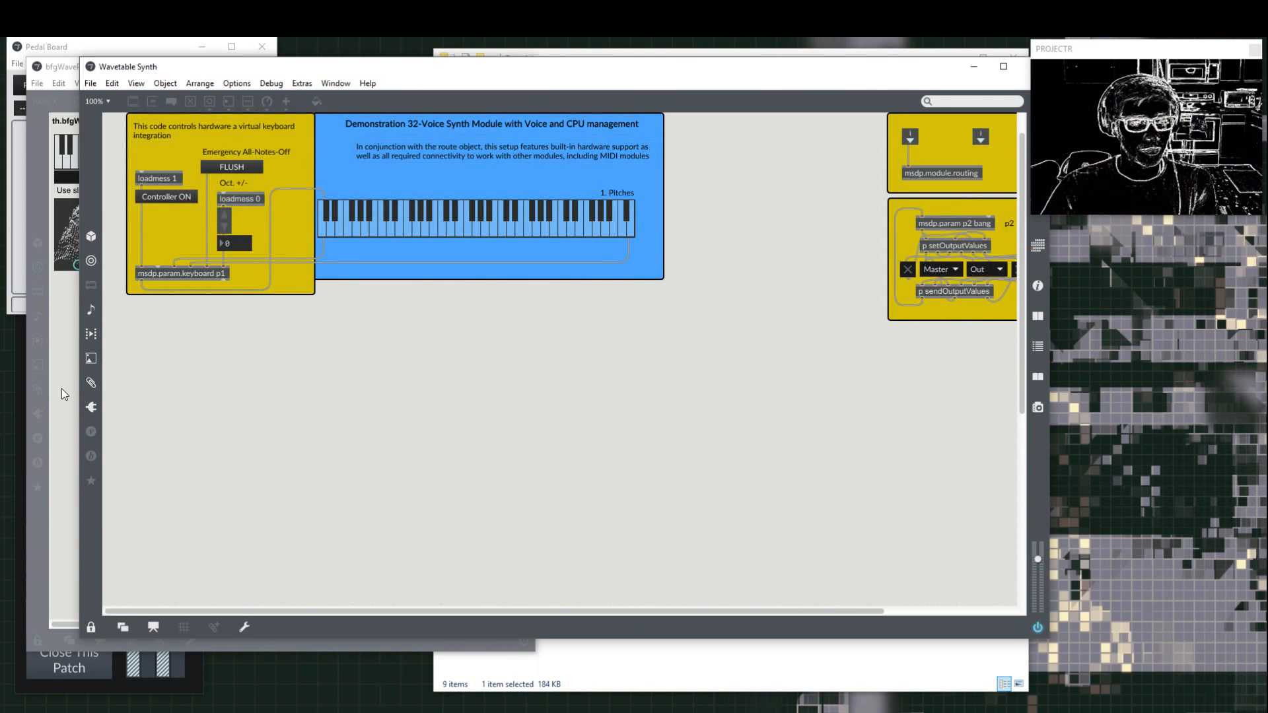
Step: Close Pedal Board and reposition the bfgWavePoly, Wavetable Synth and launcher windows to uncover the bfgCore file on the desktop
{"action": "left_click", "coordinate": [61, 388]}
{"action": "left_click_drag", "start_coordinate": [351, 64], "coordinate": [503, 119]}
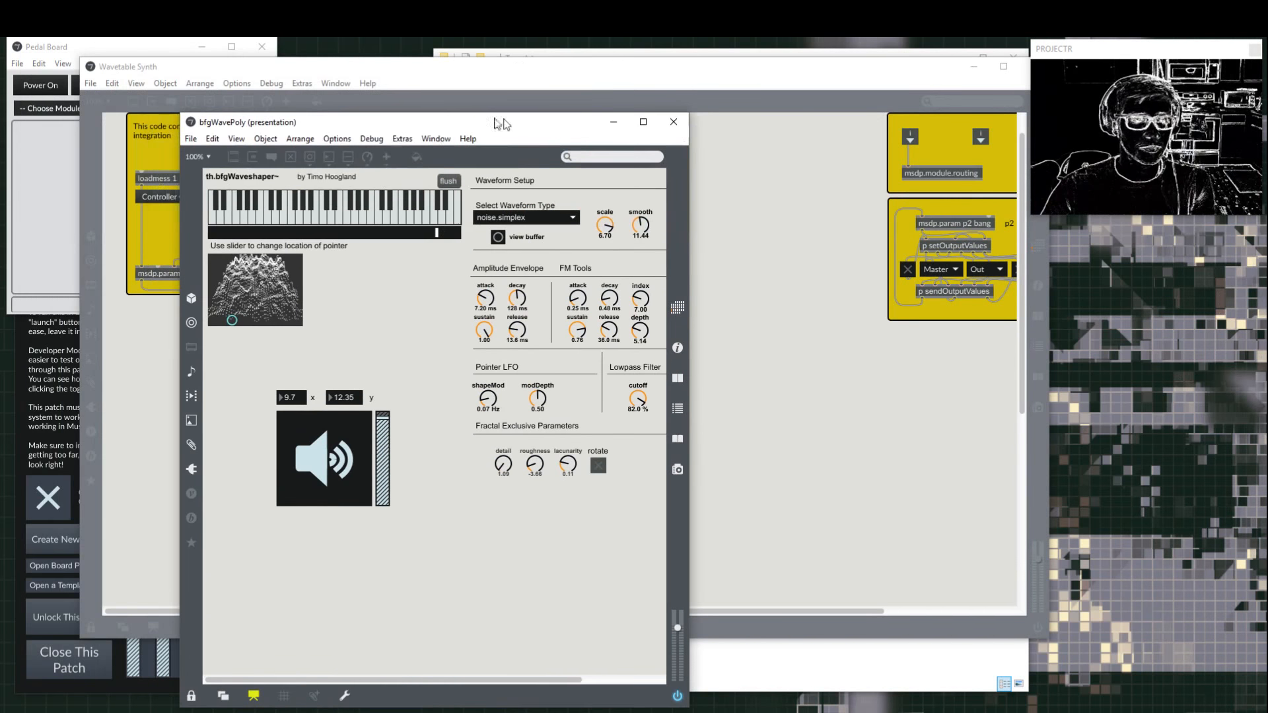
{"action": "left_click", "coordinate": [86, 51]}
{"action": "left_click", "coordinate": [263, 47]}
{"action": "left_click", "coordinate": [280, 67]}
{"action": "left_click_drag", "start_coordinate": [312, 74], "coordinate": [437, 92]}
{"action": "left_click_drag", "start_coordinate": [84, 193], "coordinate": [84, 278]}
{"action": "left_click_drag", "start_coordinate": [125, 198], "coordinate": [77, 97]}
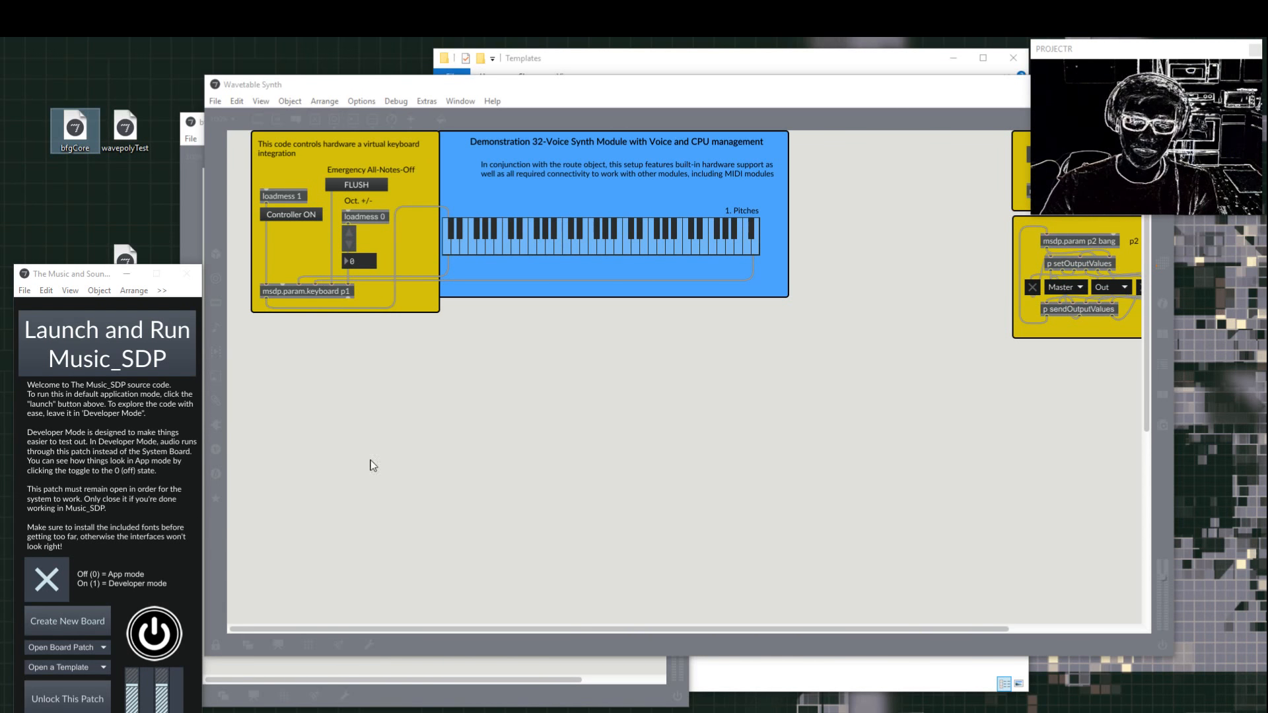
Step: Switch to File Explorer and go up from Templates to the System_Files folder containing Includes
{"action": "left_click", "coordinate": [393, 712]}
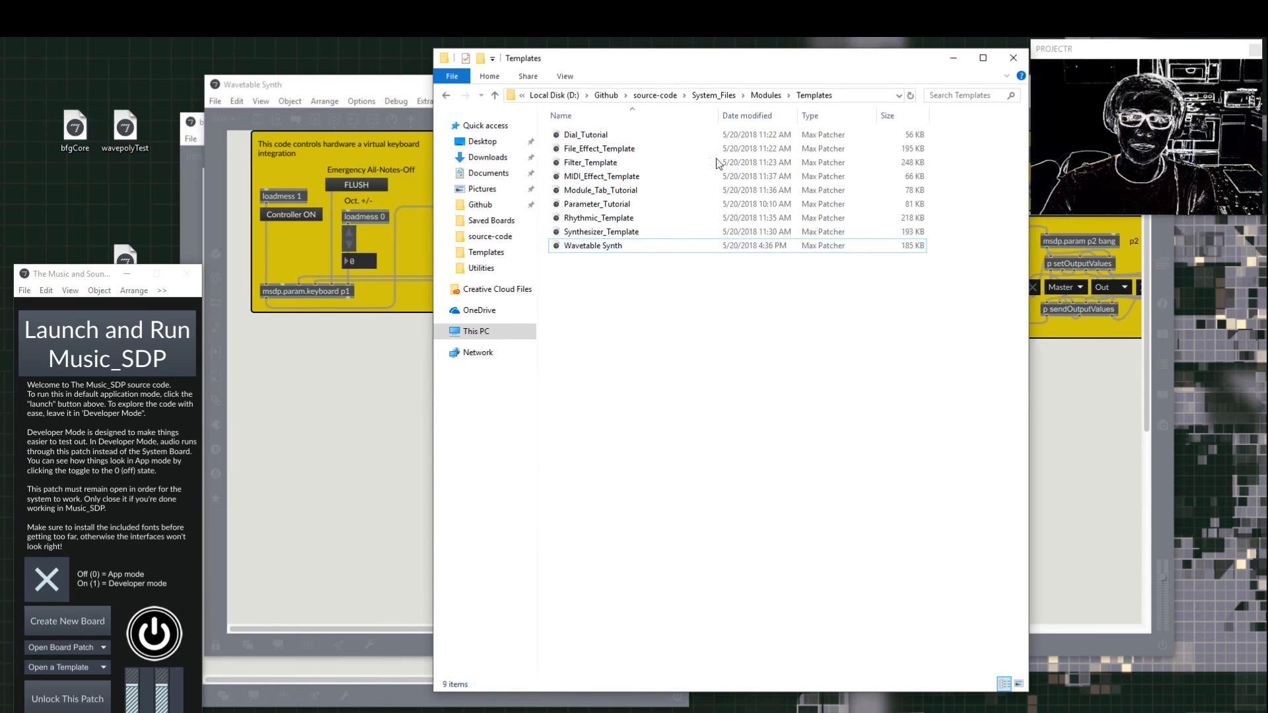
{"action": "left_click", "coordinate": [734, 99]}
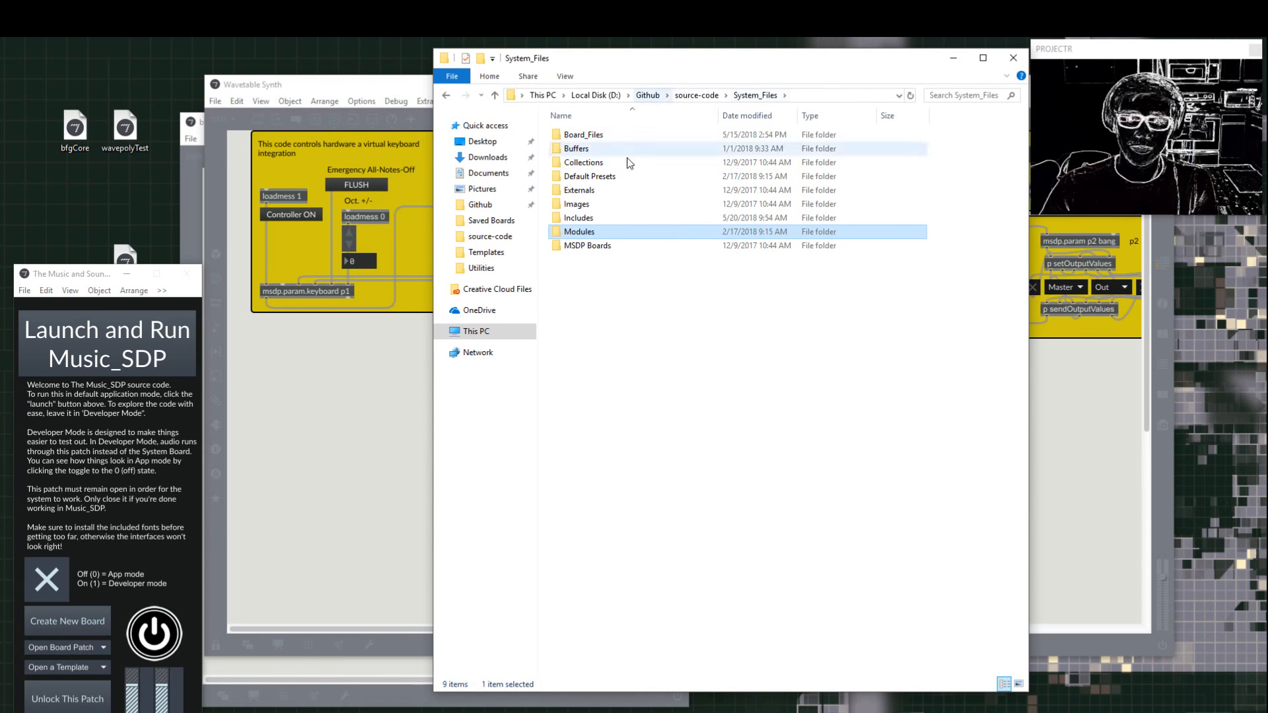
{"action": "left_click", "coordinate": [580, 218]}
{"action": "left_click", "coordinate": [78, 129]}
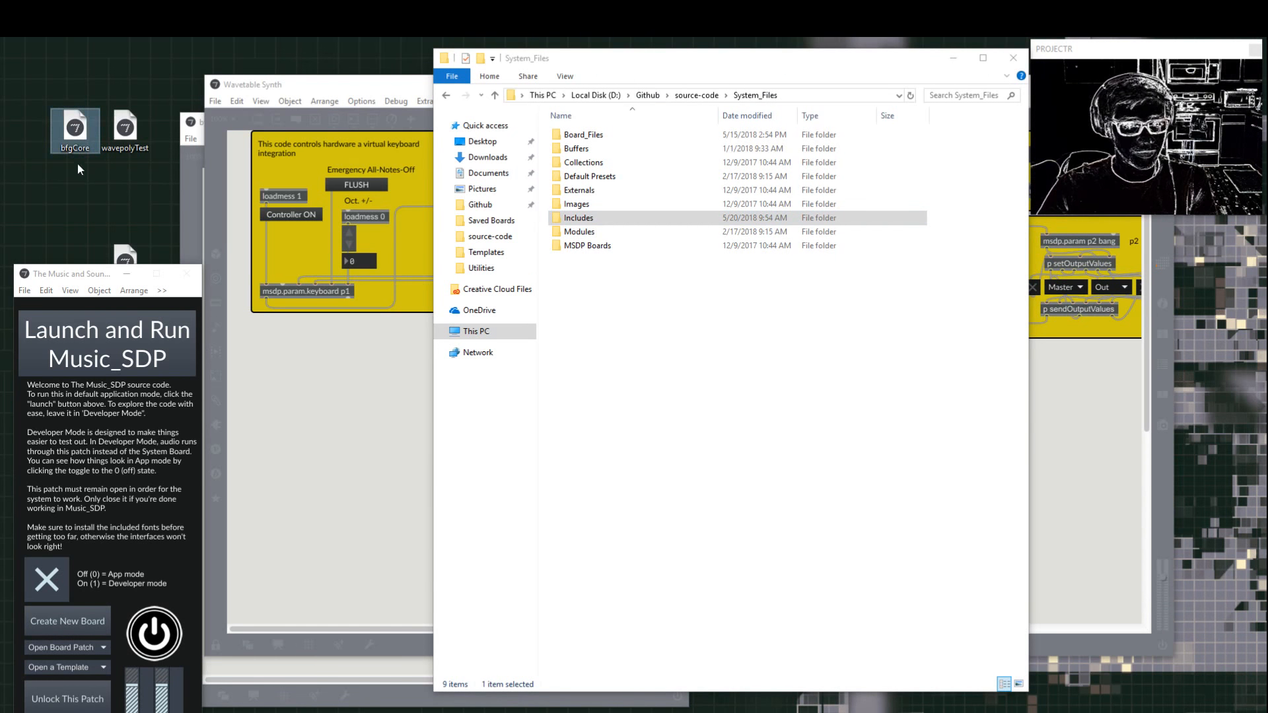
{"action": "left_click", "coordinate": [617, 367]}
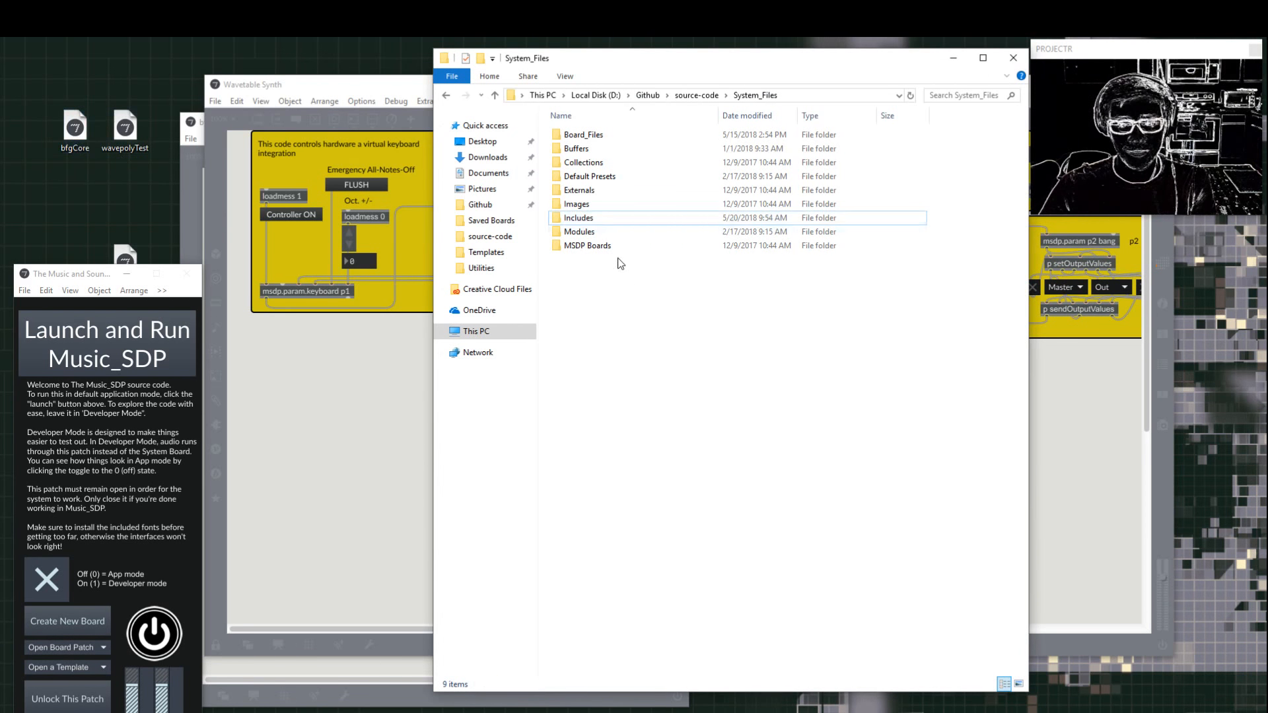
{"action": "right_click", "coordinate": [594, 222]}
{"action": "left_click", "coordinate": [586, 447]}
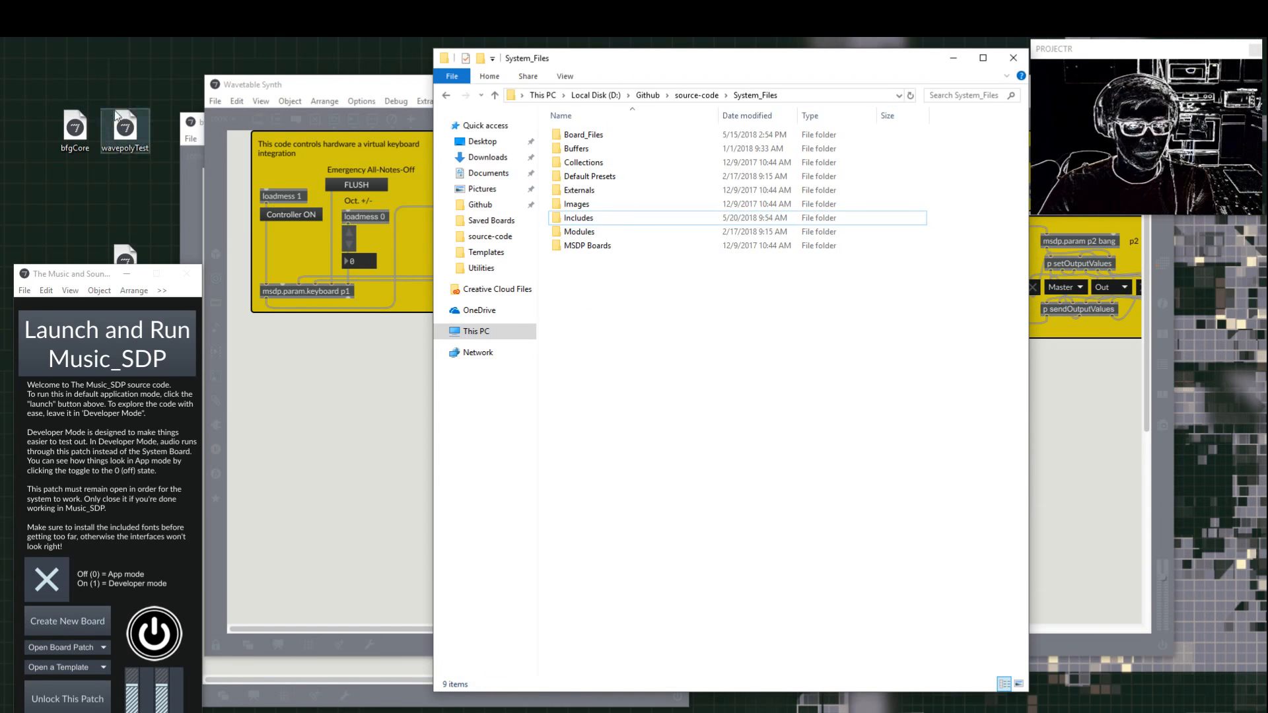
Step: Copy bfgCore from the desktop into the Includes folder, replacing the existing file there
{"action": "right_click", "coordinate": [92, 117]}
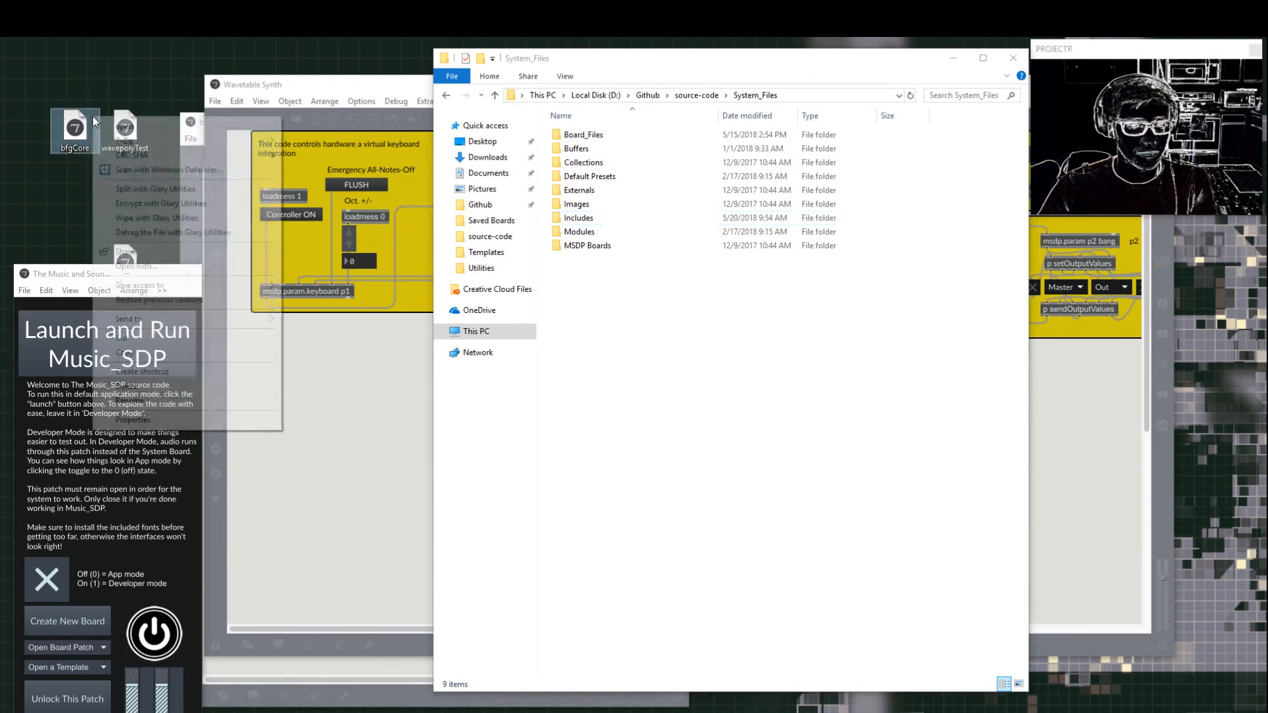
{"action": "left_click", "coordinate": [145, 354]}
{"action": "left_click", "coordinate": [687, 339]}
{"action": "right_click", "coordinate": [578, 222]}
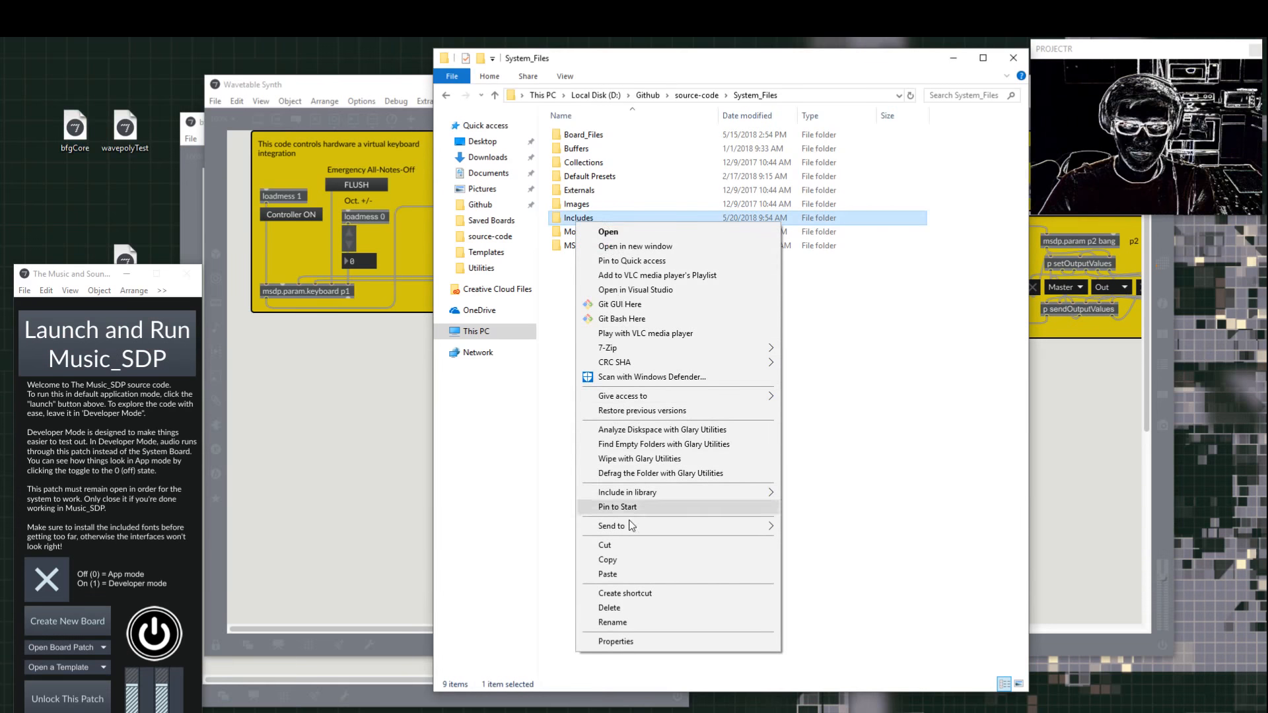
{"action": "left_click", "coordinate": [631, 571]}
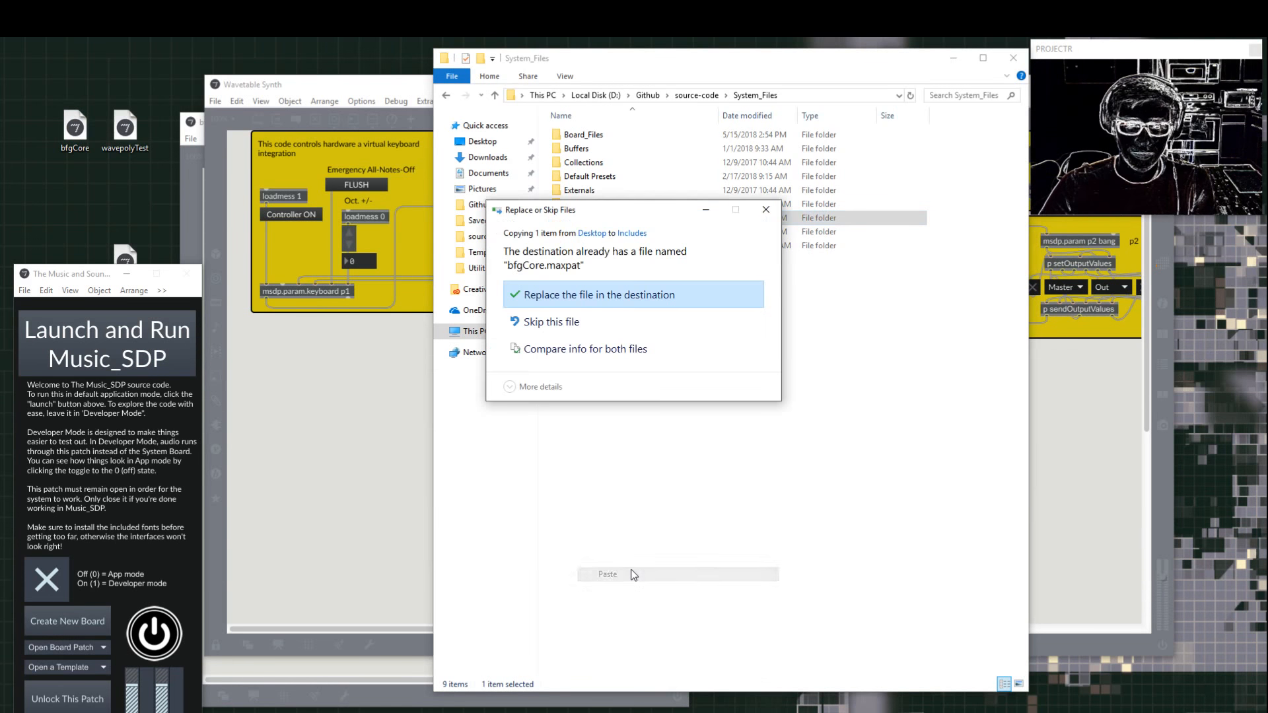
{"action": "left_click", "coordinate": [611, 294]}
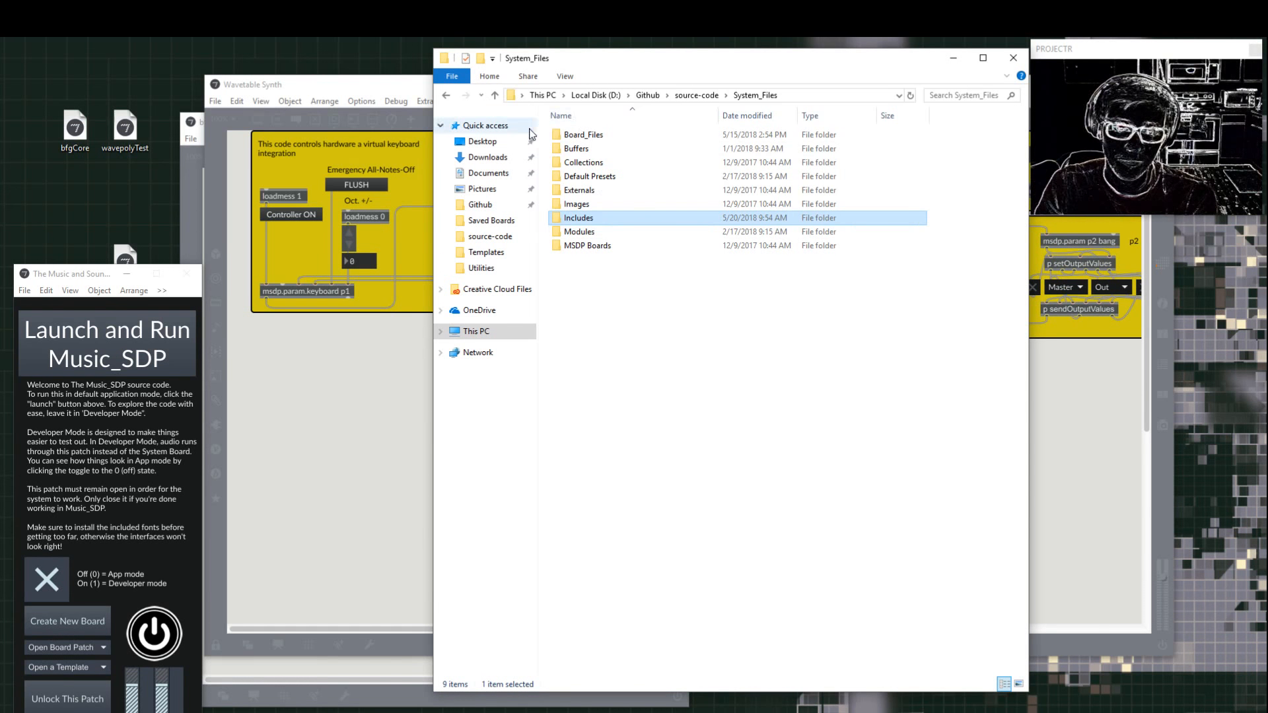
Step: Move bfgCore from the desktop into the 3rd Party Includes folder under Documents > Music_SDP
{"action": "left_click", "coordinate": [487, 173]}
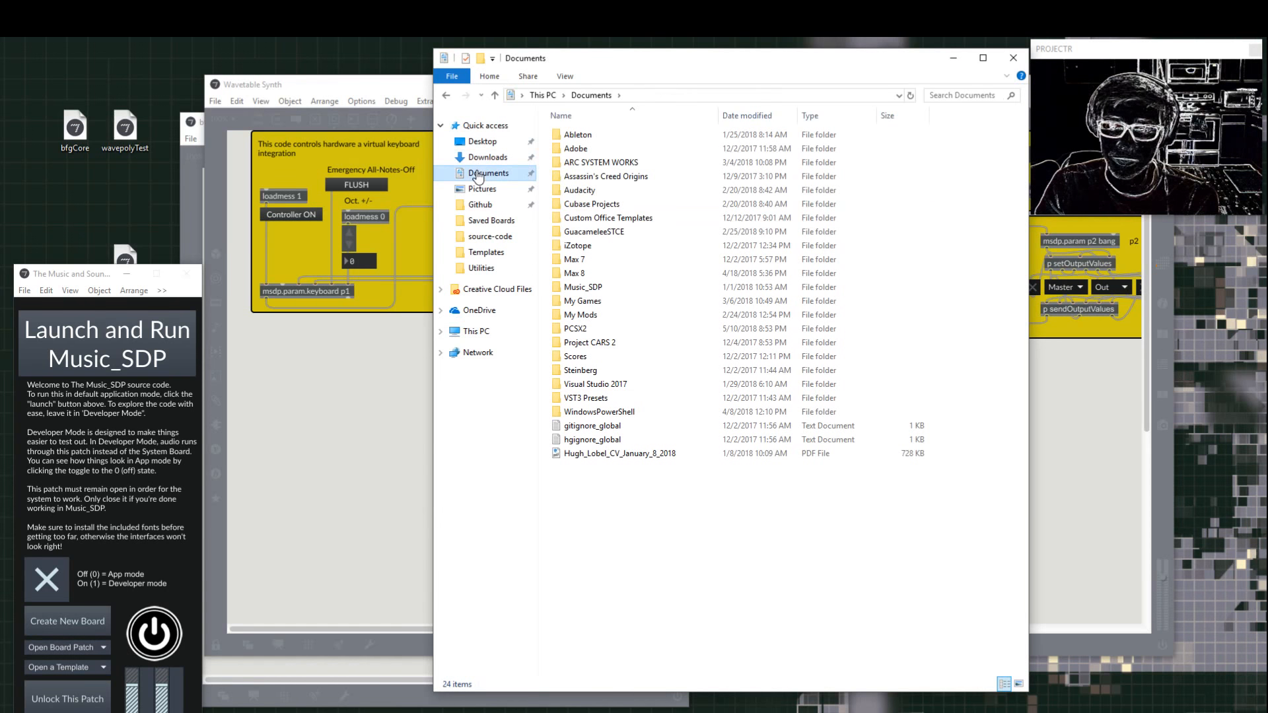
{"action": "double_click", "coordinate": [608, 288]}
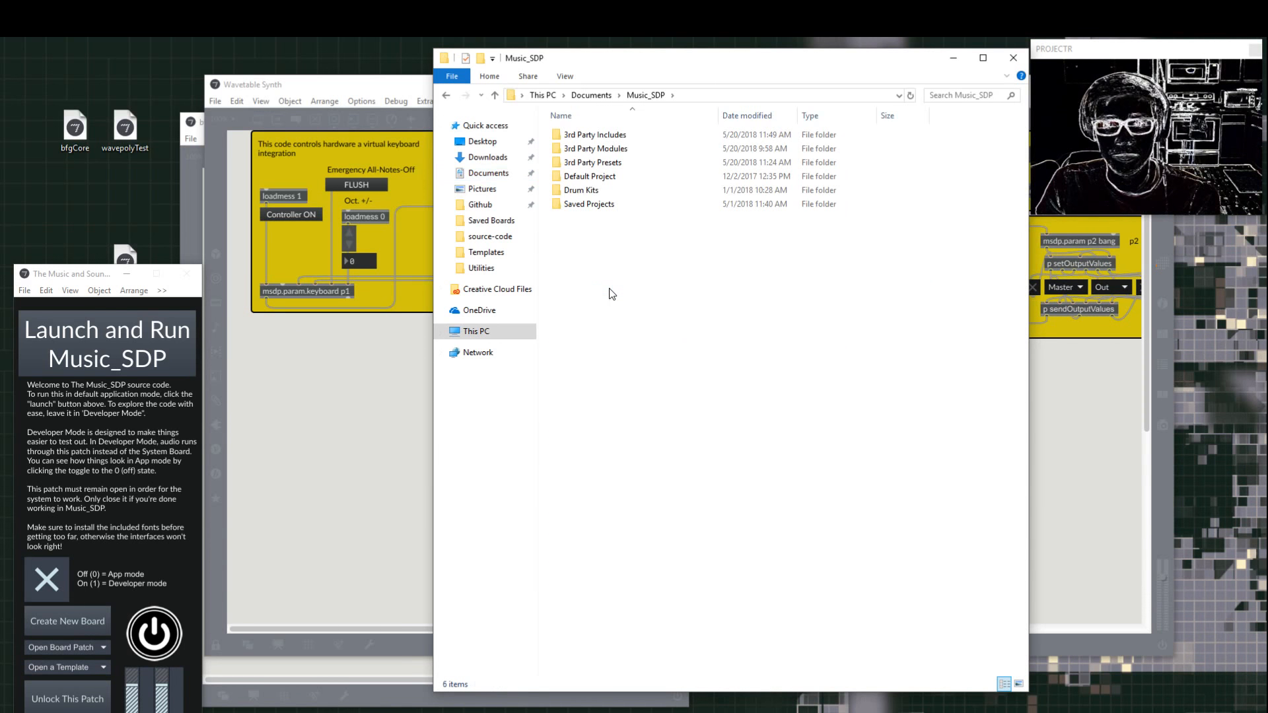
{"action": "left_click", "coordinate": [584, 99]}
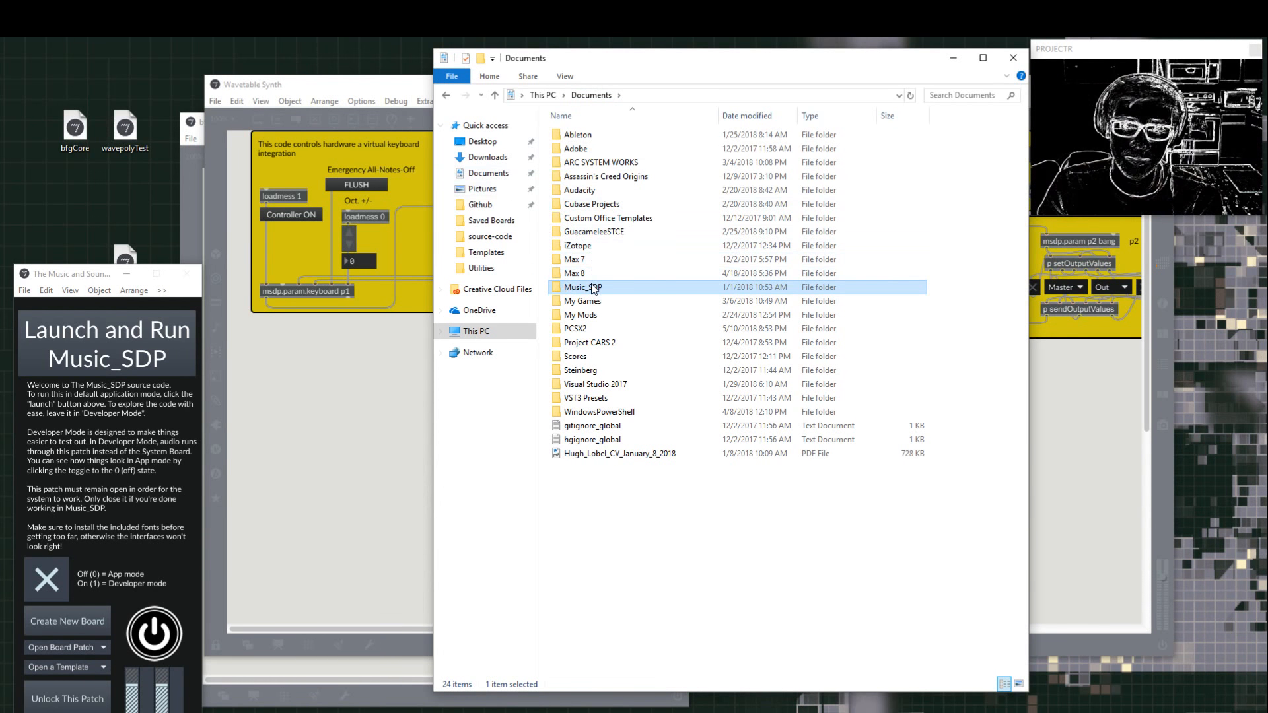
{"action": "double_click", "coordinate": [594, 288]}
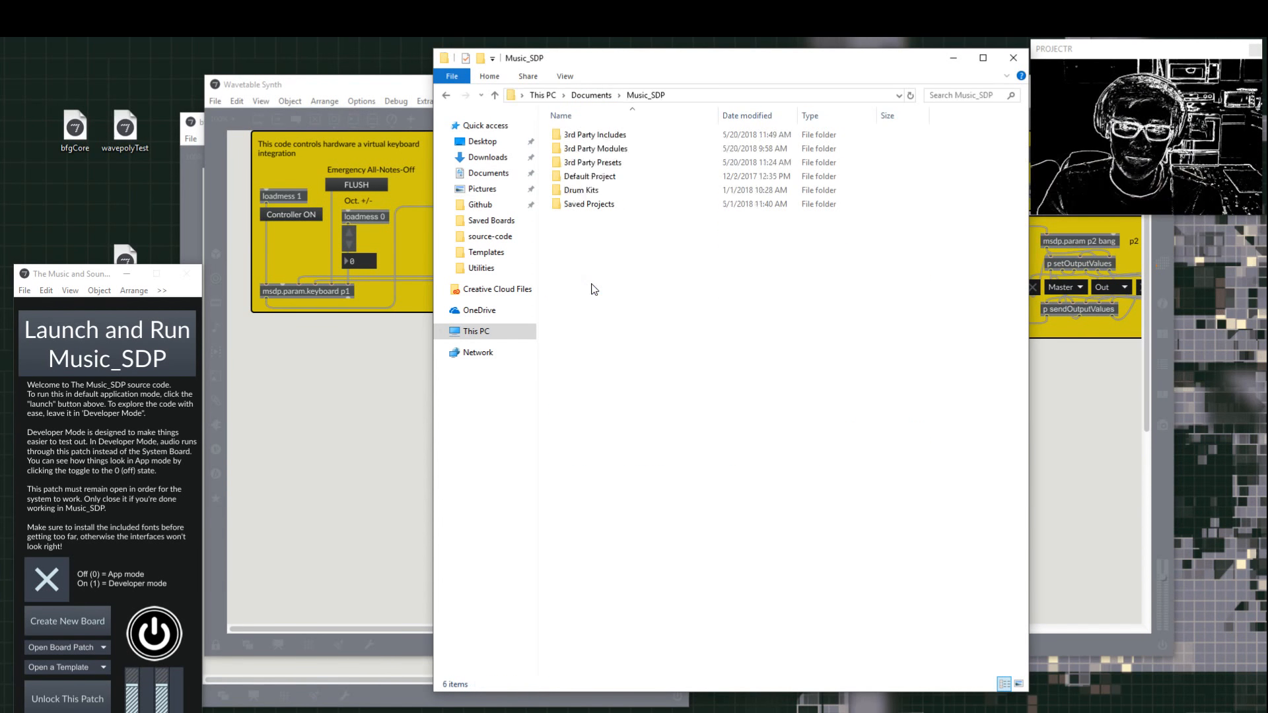
{"action": "left_click", "coordinate": [607, 136]}
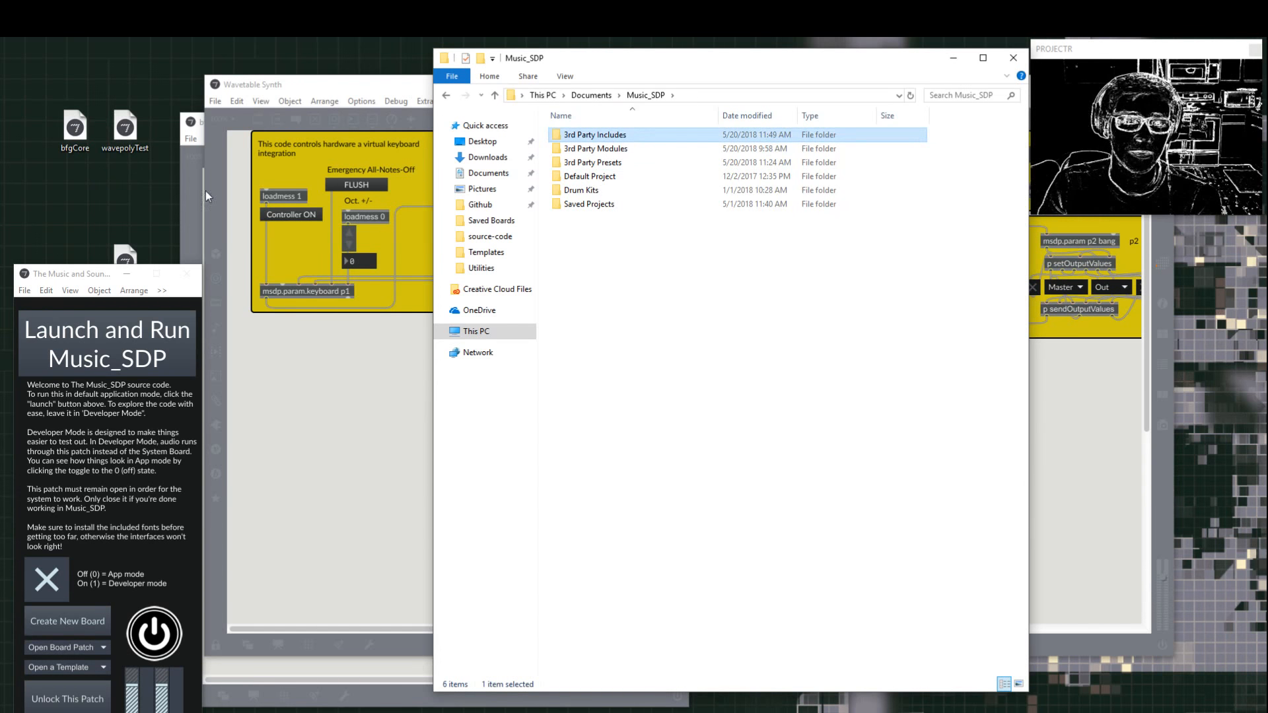
{"action": "left_click", "coordinate": [81, 138]}
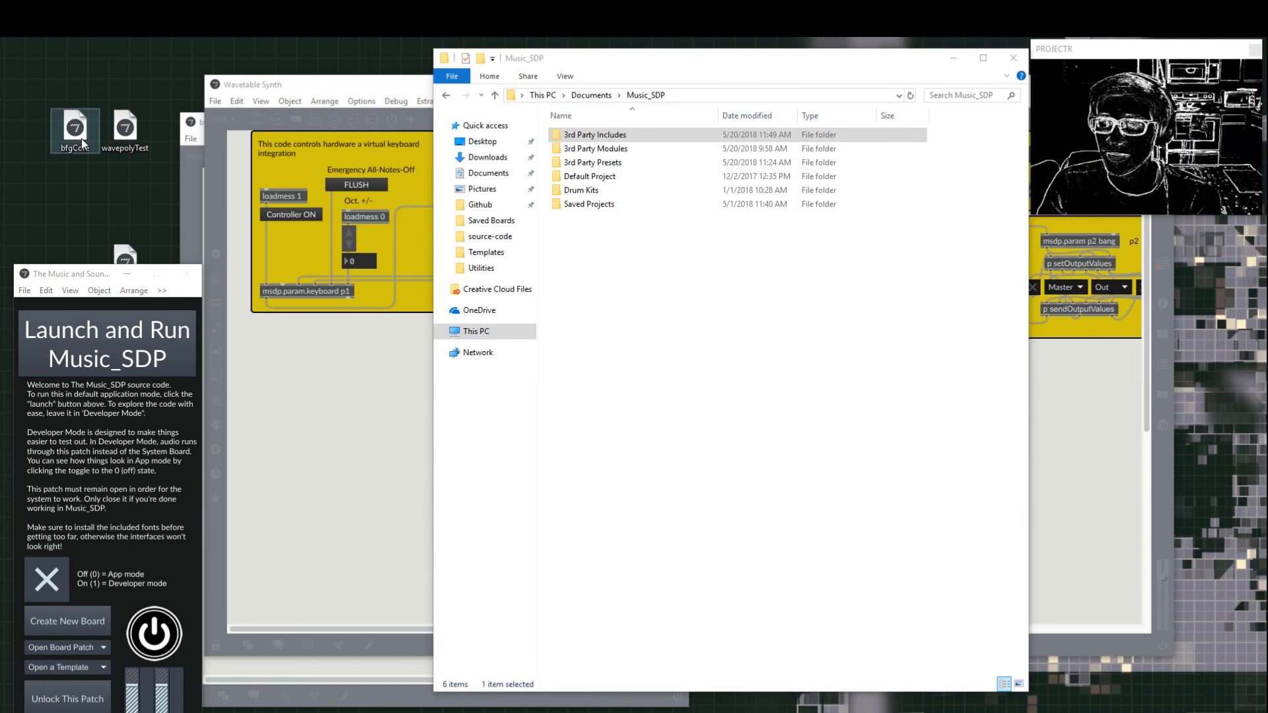
{"action": "left_click_drag", "start_coordinate": [81, 139], "coordinate": [602, 129]}
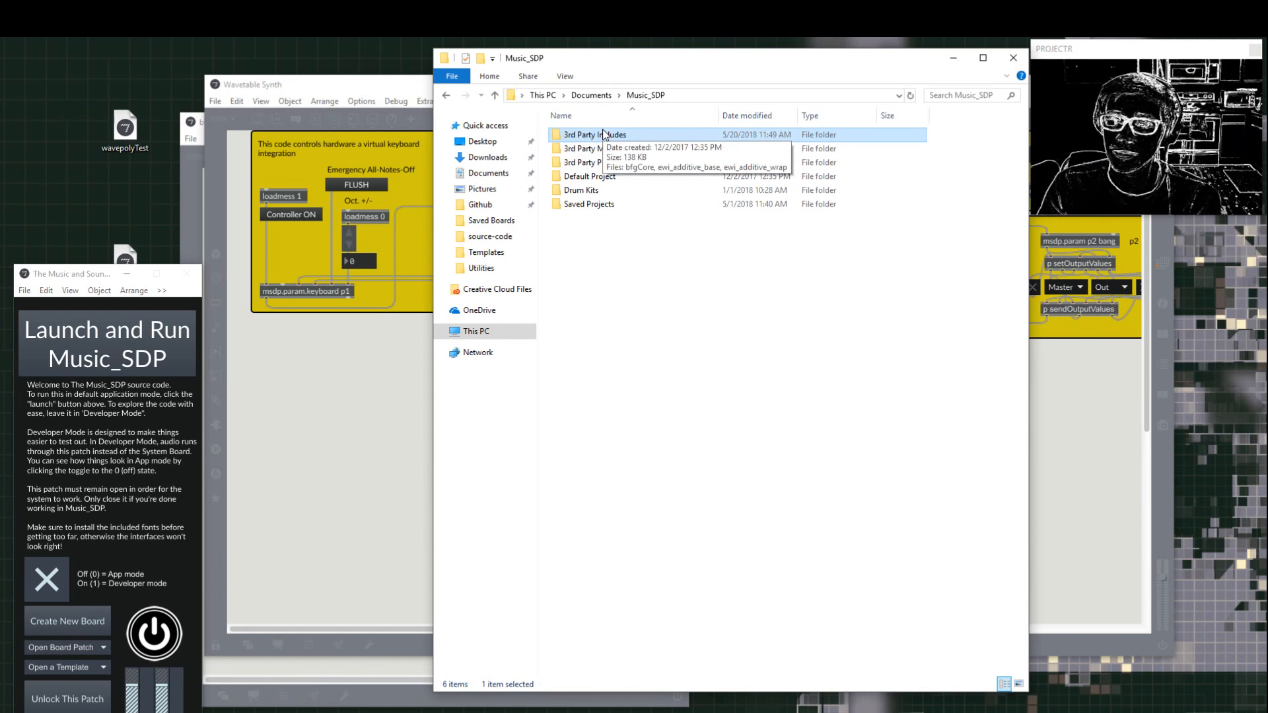
Step: Open the 3rd Party Includes folder and delete the bfgCore patch from it
{"action": "double_click", "coordinate": [602, 133]}
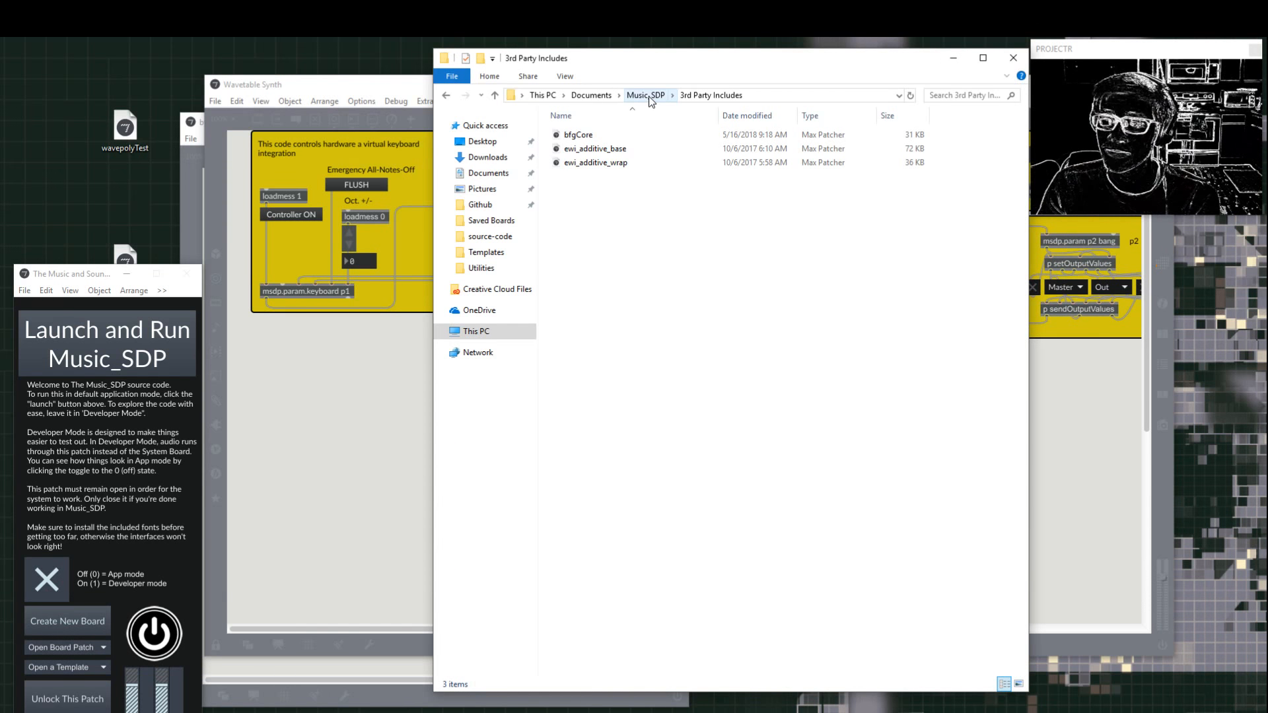
{"action": "left_click", "coordinate": [584, 137]}
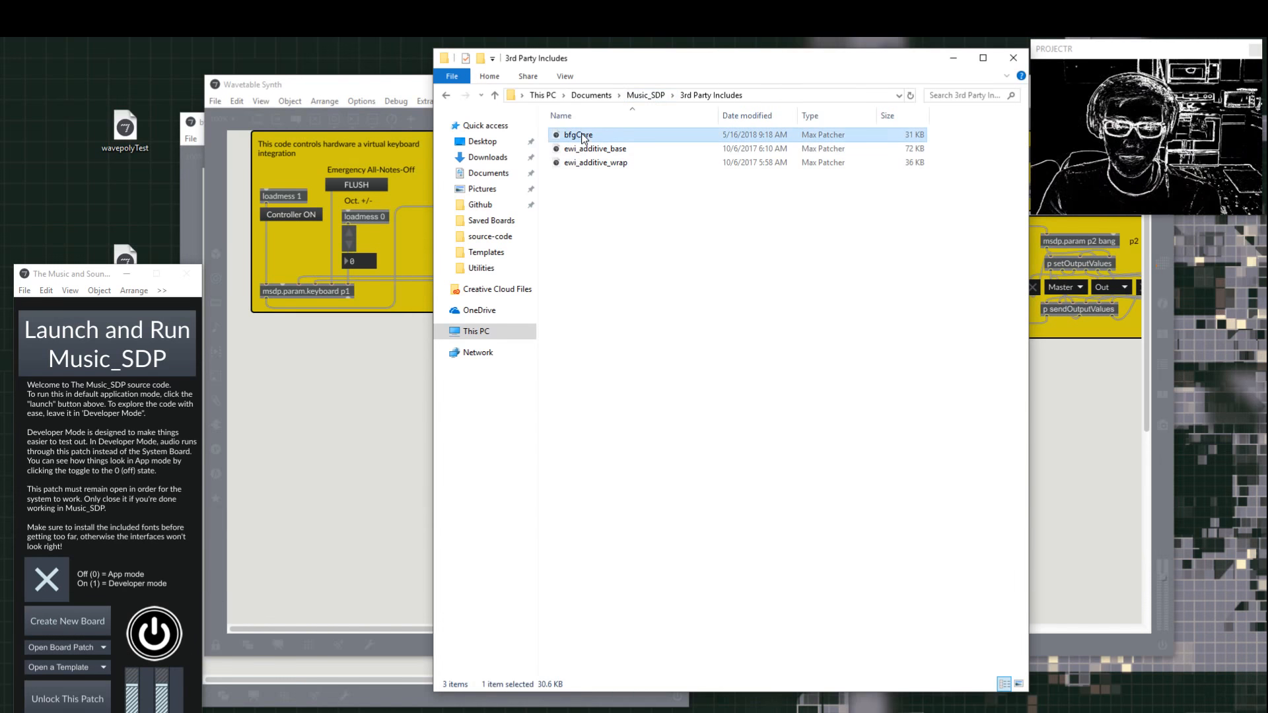
{"action": "right_click", "coordinate": [584, 137]}
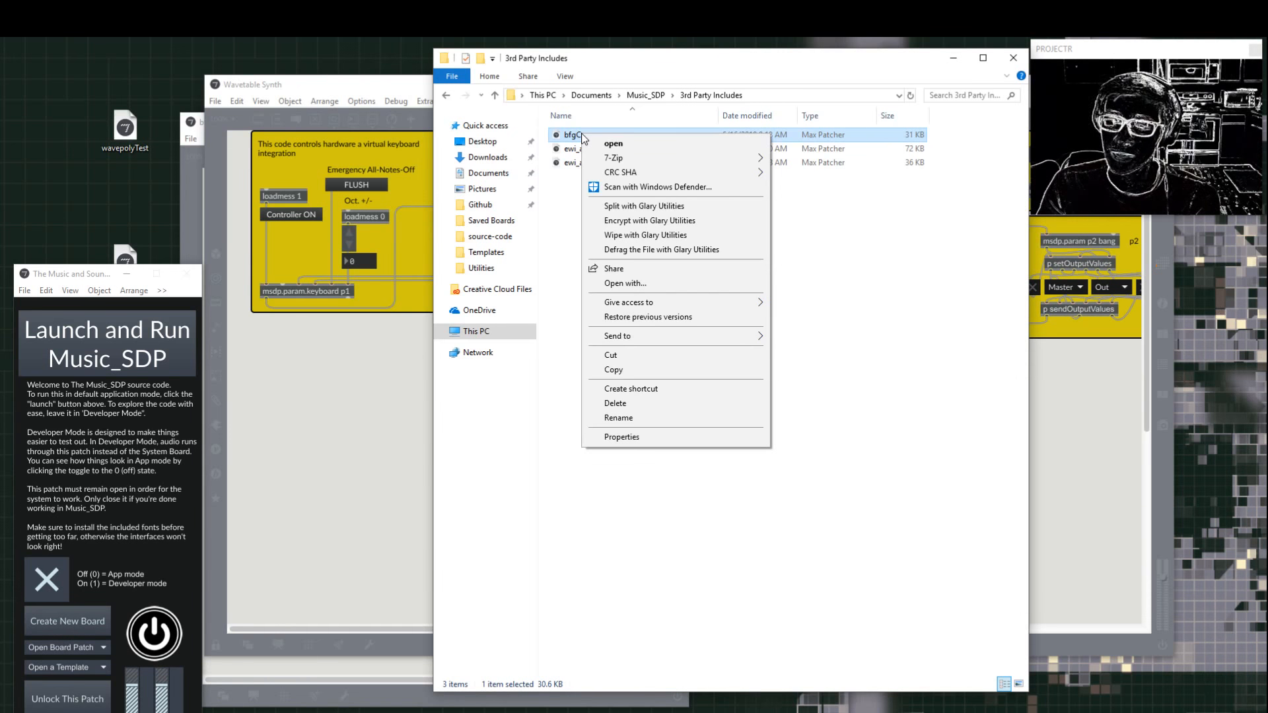
{"action": "left_click", "coordinate": [618, 404]}
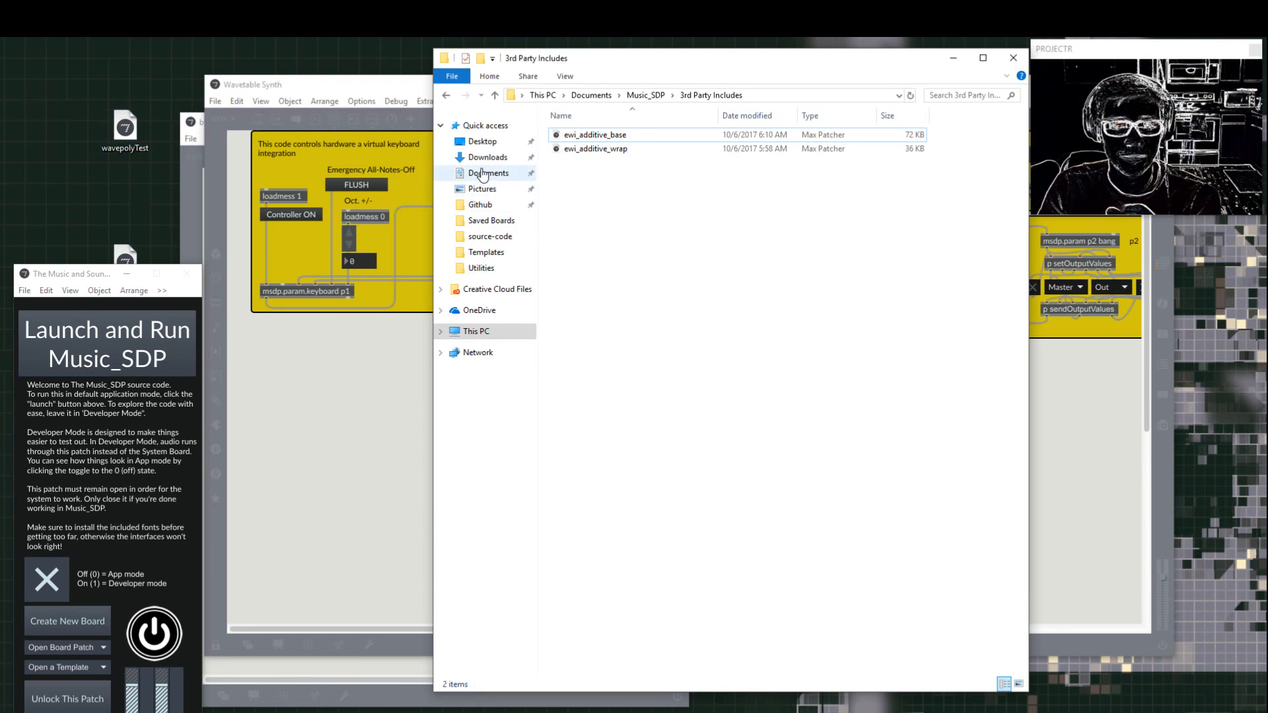
Step: Open the Includes folder in Github > source-code > System_Files and locate the bfgCore patch there
{"action": "left_click", "coordinate": [480, 204]}
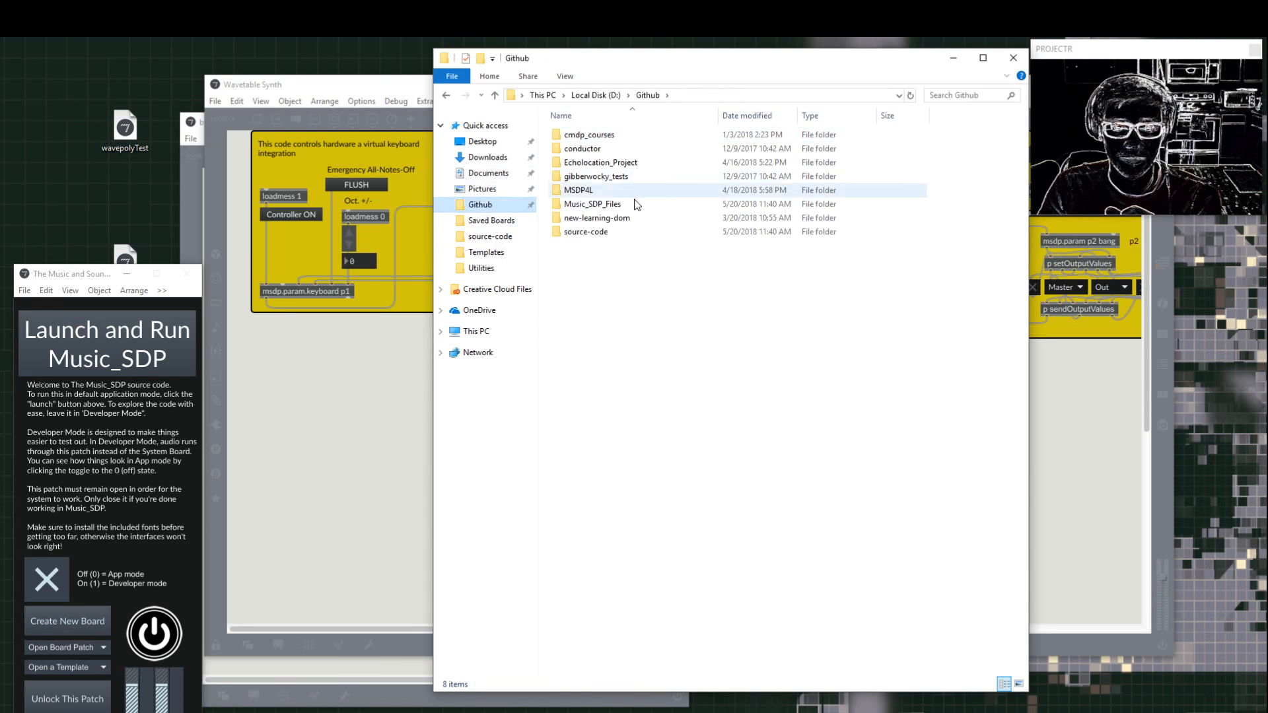
{"action": "double_click", "coordinate": [624, 234]}
{"action": "left_click", "coordinate": [597, 154]}
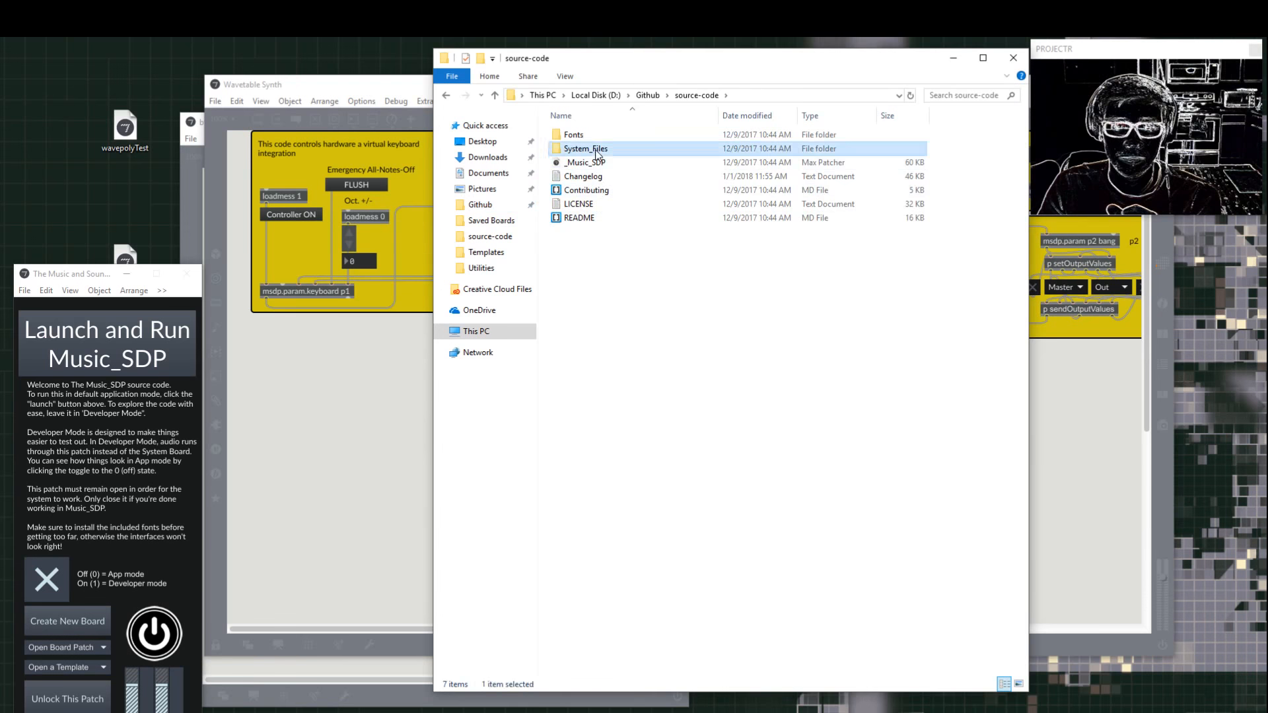
{"action": "double_click", "coordinate": [597, 153]}
{"action": "left_click", "coordinate": [606, 221]}
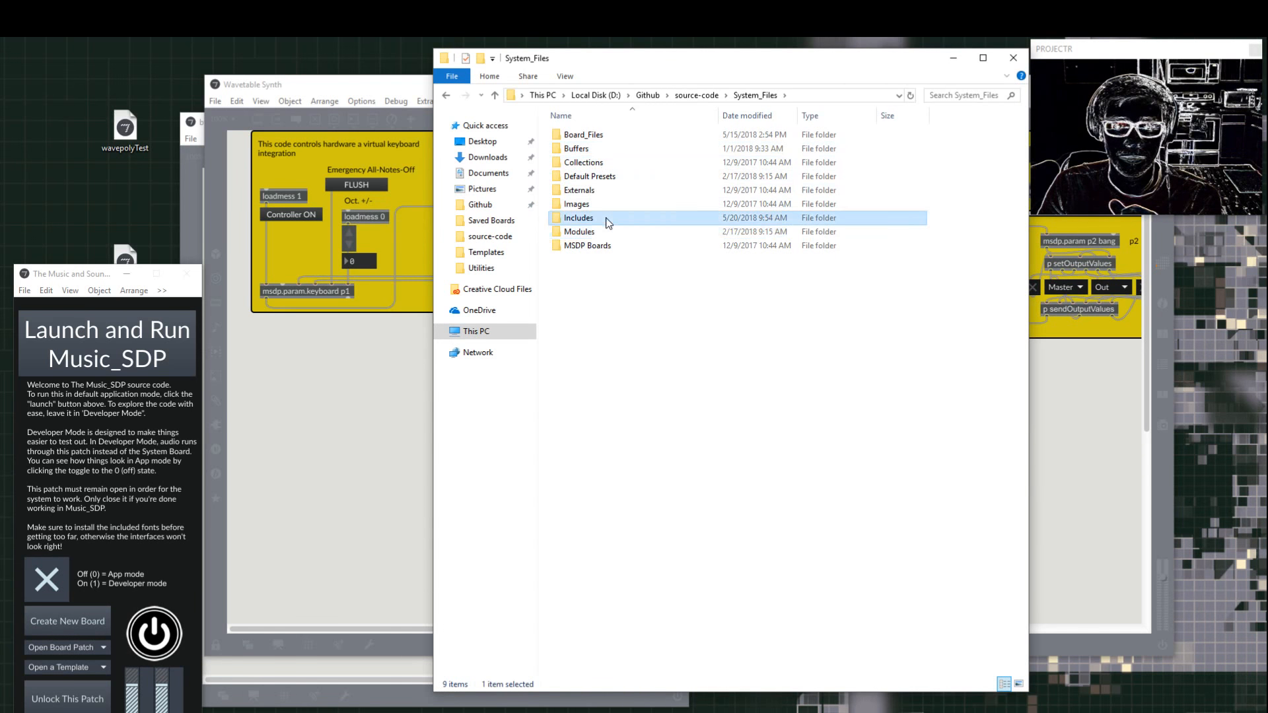
{"action": "double_click", "coordinate": [606, 221]}
{"action": "scroll", "coordinate": [611, 245], "scroll_direction": "down", "scroll_amount": 1}
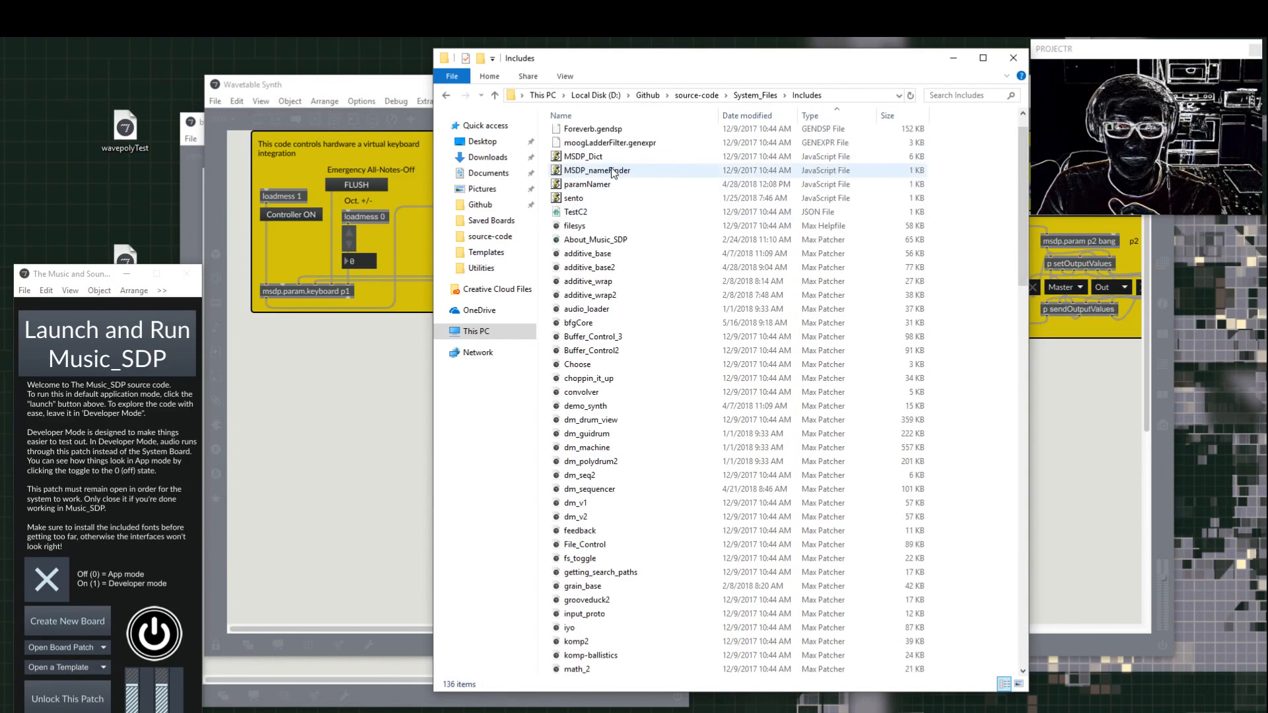
{"action": "left_click", "coordinate": [603, 323]}
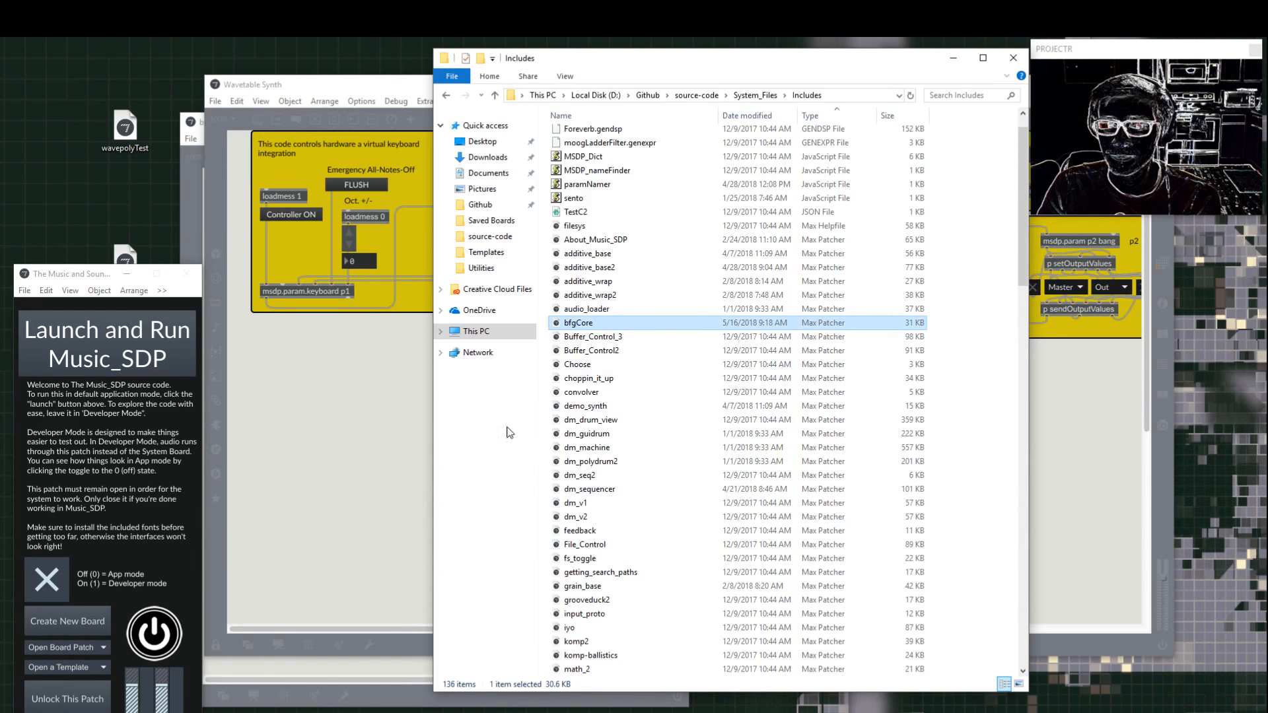
Step: Switch to the bfgWavePoly patch in Max, take it out of presentation mode and unlock it for editing in a maximized window
{"action": "left_click", "coordinate": [285, 396]}
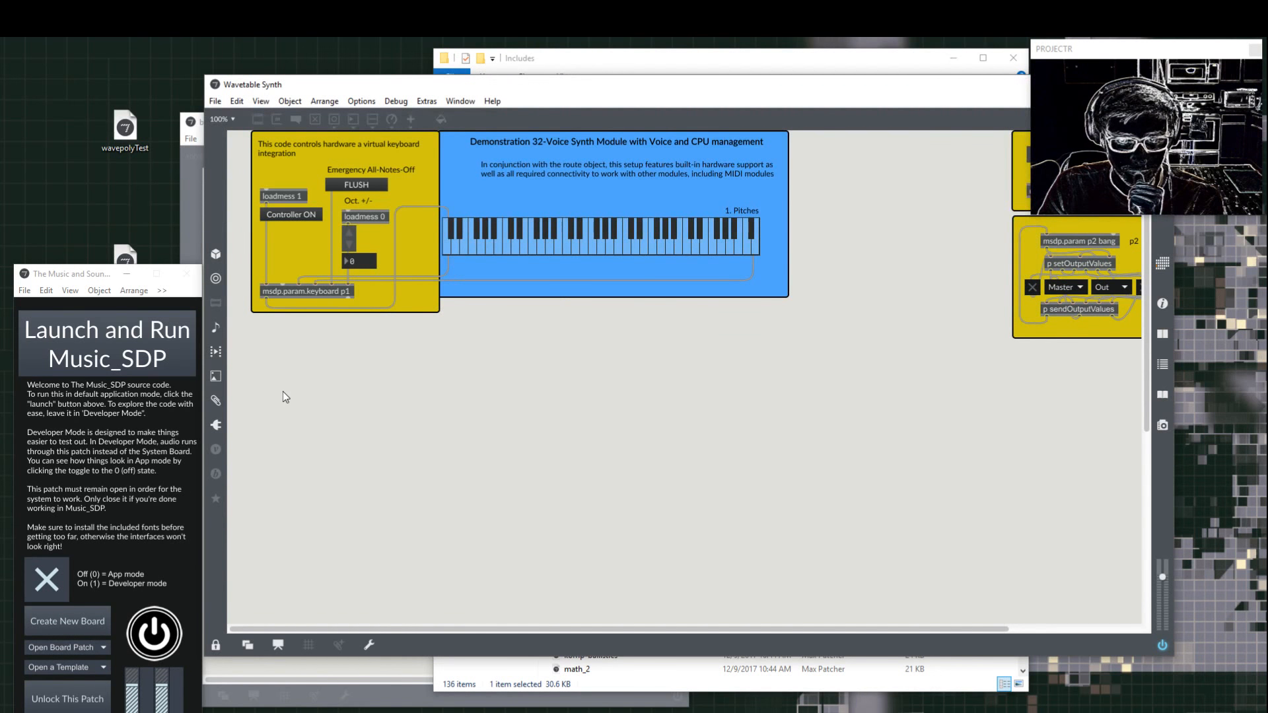
{"action": "left_click", "coordinate": [390, 671]}
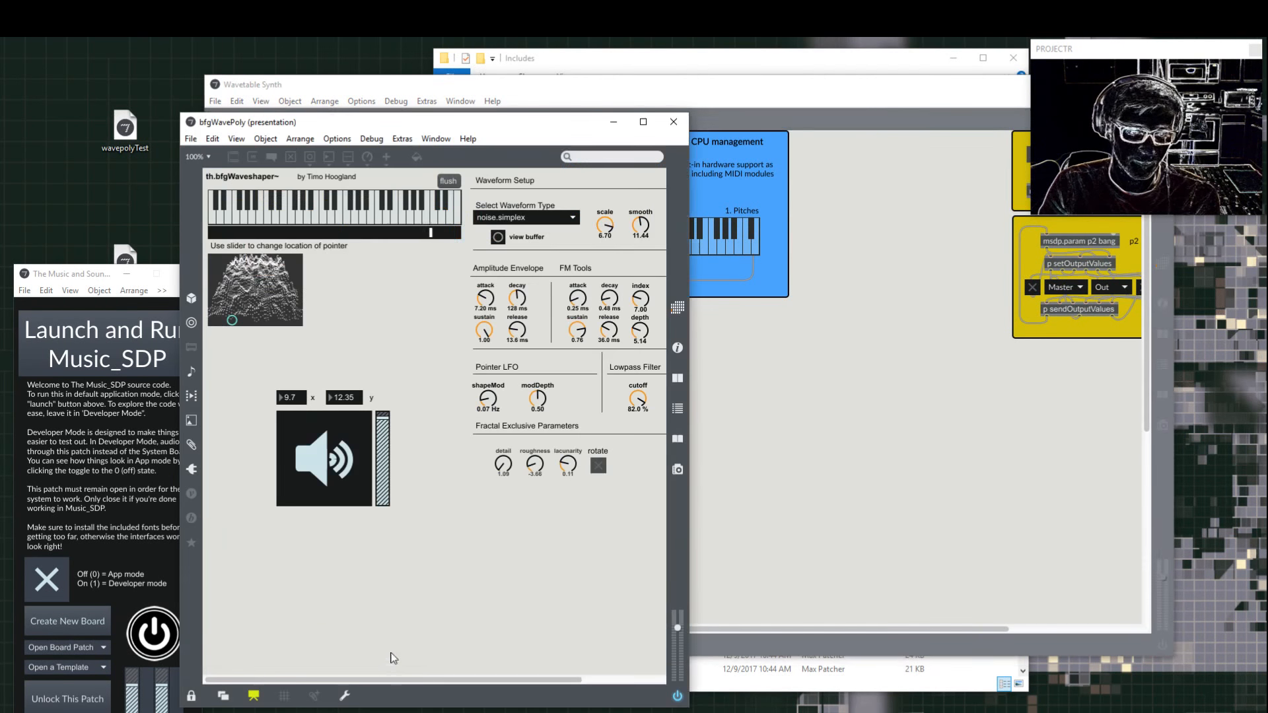
{"action": "left_click", "coordinate": [253, 696]}
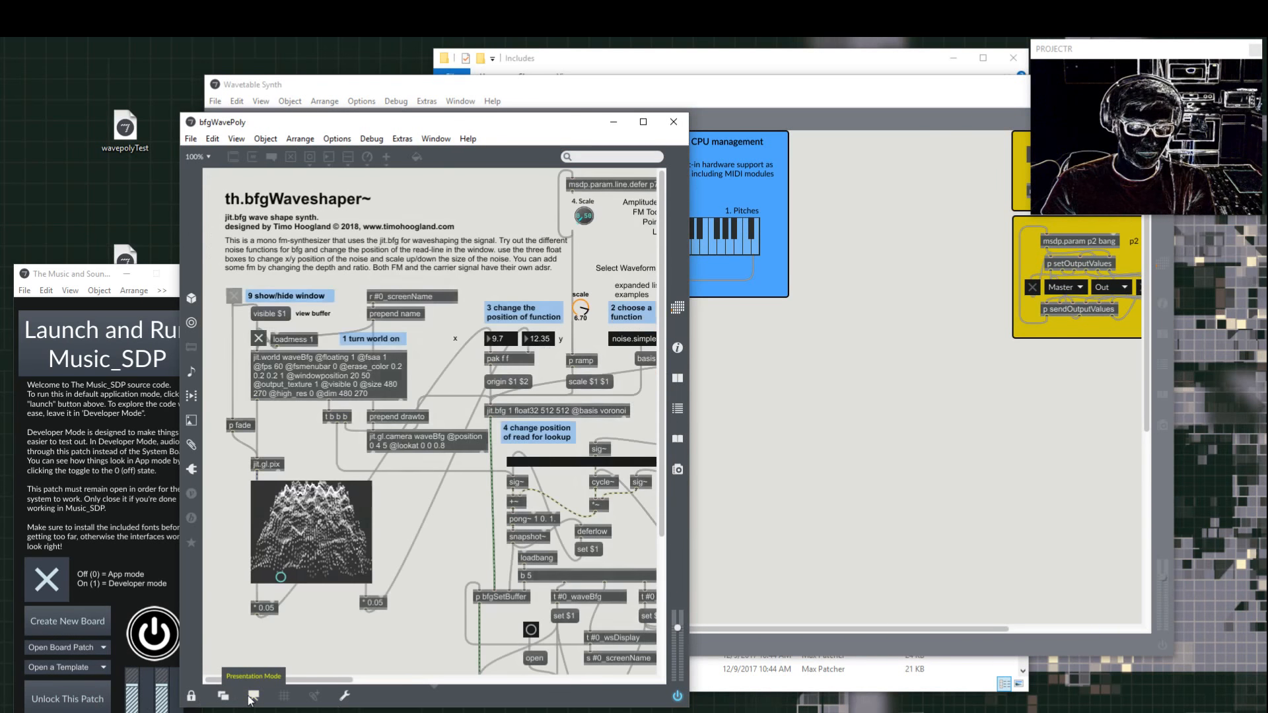
{"action": "left_click", "coordinate": [642, 123]}
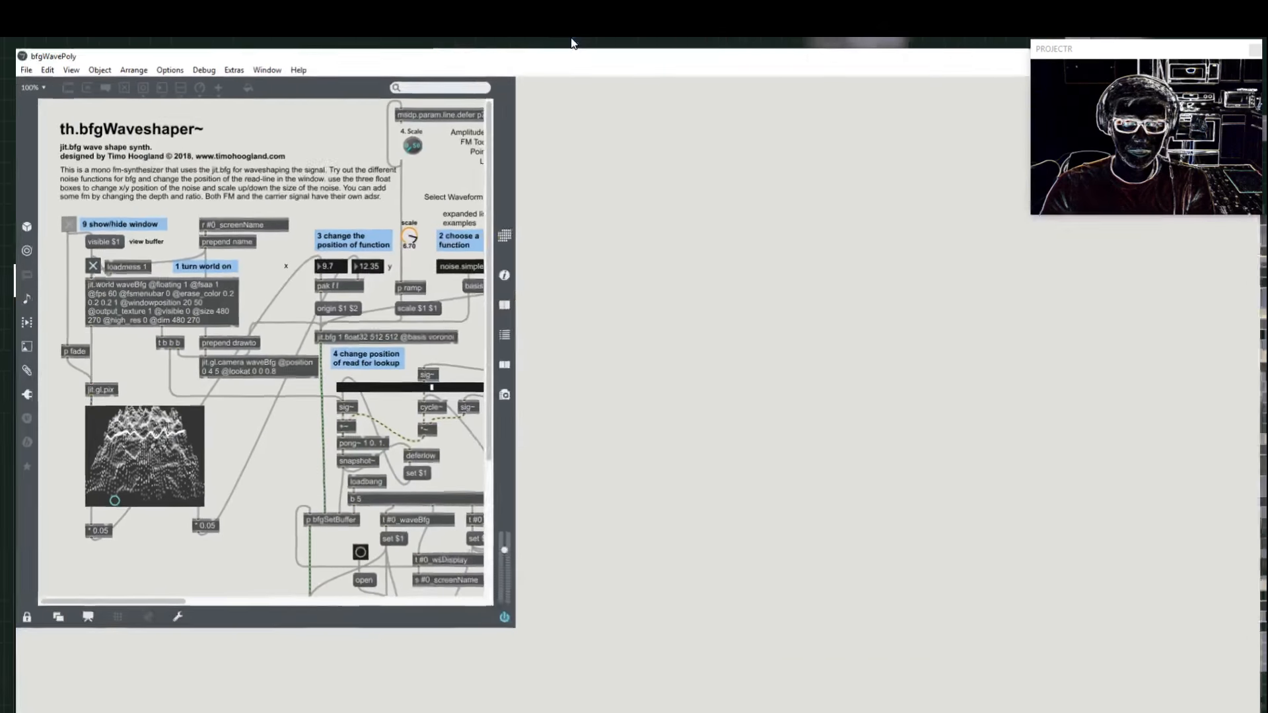
{"action": "scroll", "coordinate": [634, 449], "scroll_direction": "down", "scroll_amount": 3}
{"action": "key", "text": "ctrl+e"}
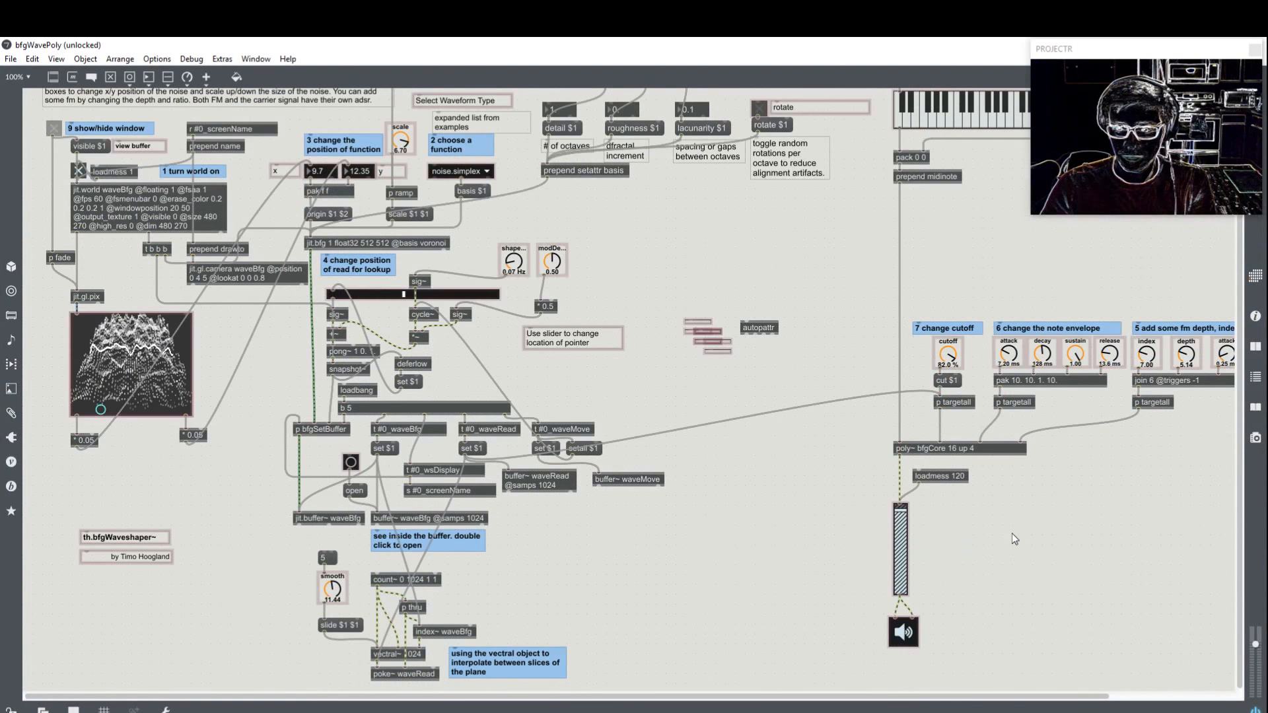
Step: Delete the loadmess 120 object, gain slider and audio output below the poly~ bfgCore object
{"action": "left_click_drag", "start_coordinate": [989, 486], "coordinate": [839, 683]}
{"action": "key", "text": "Delete"}
{"action": "scroll", "coordinate": [789, 600], "scroll_direction": "up", "scroll_amount": 3}
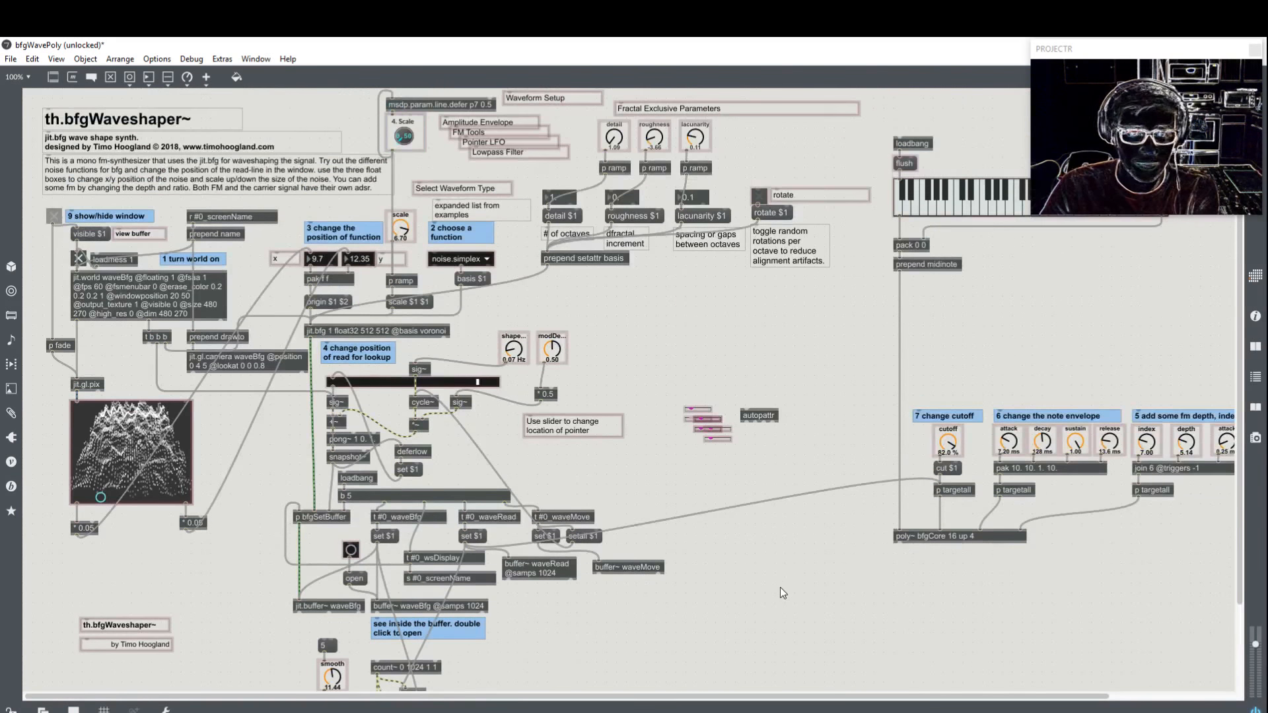
{"action": "left_click_drag", "start_coordinate": [294, 117], "coordinate": [175, 185]}
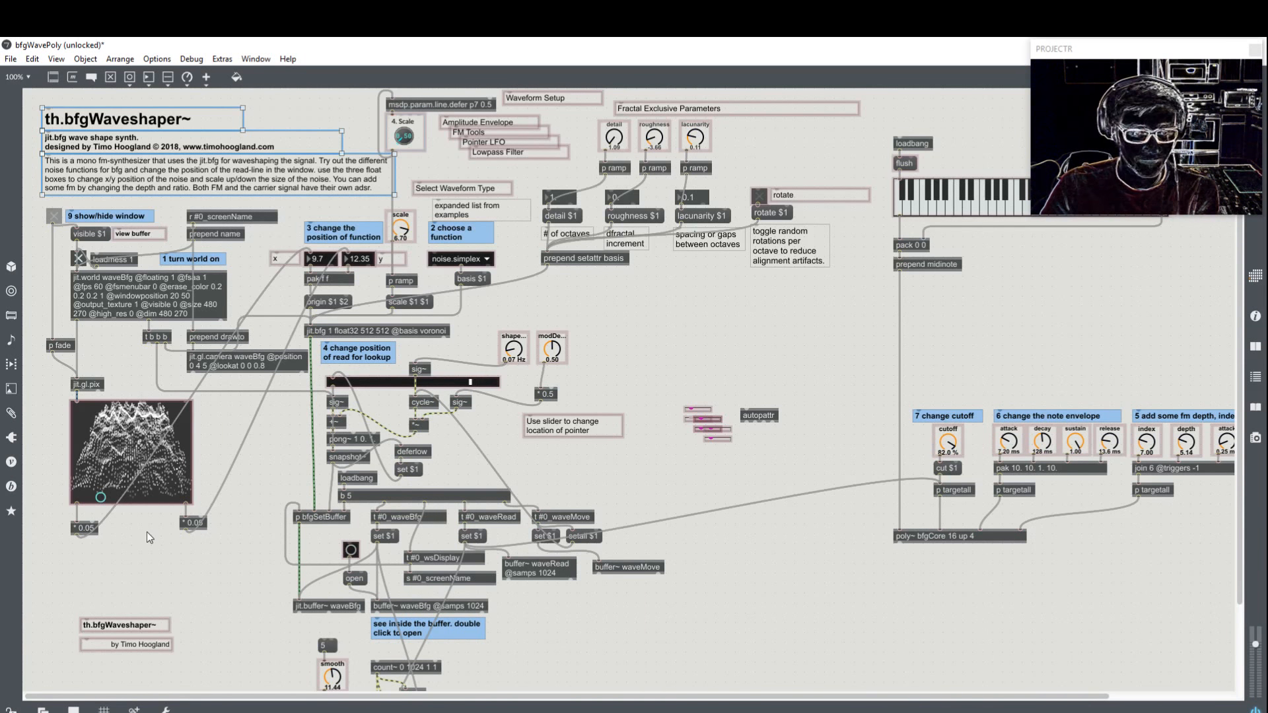
{"action": "scroll", "coordinate": [146, 532], "scroll_direction": "down", "scroll_amount": 3}
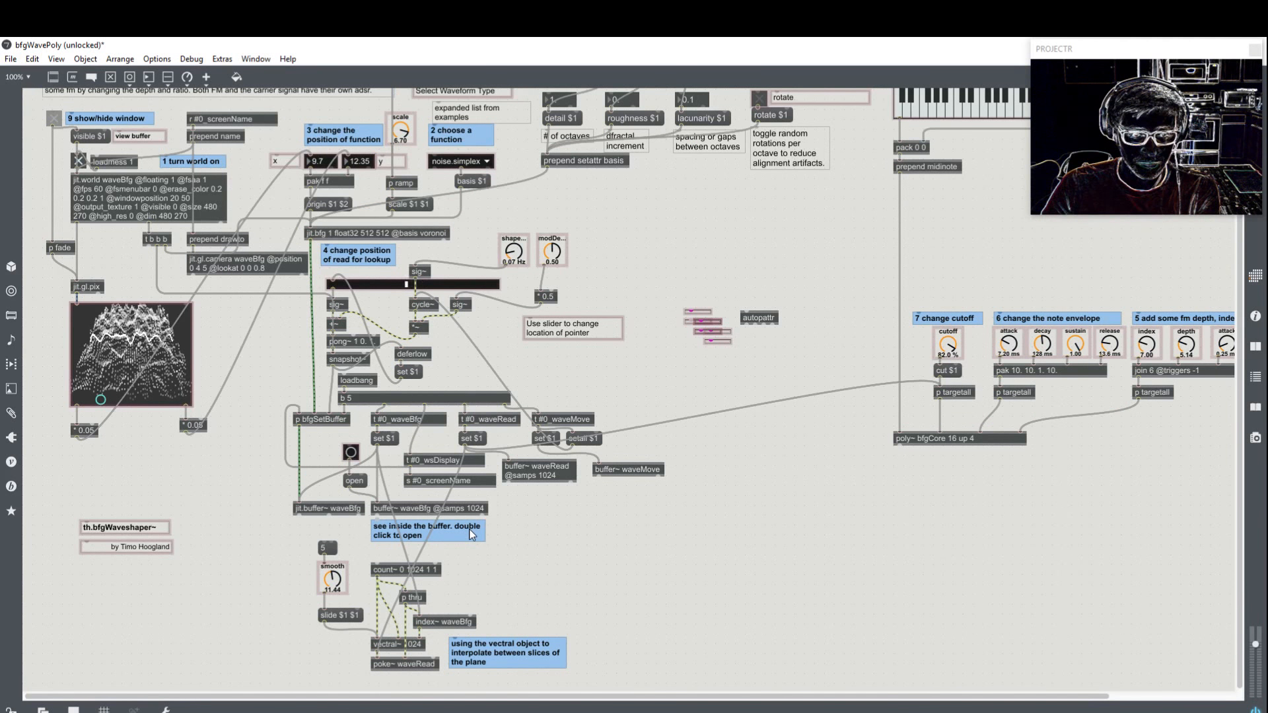
{"action": "scroll", "coordinate": [473, 534], "scroll_direction": "up", "scroll_amount": 3}
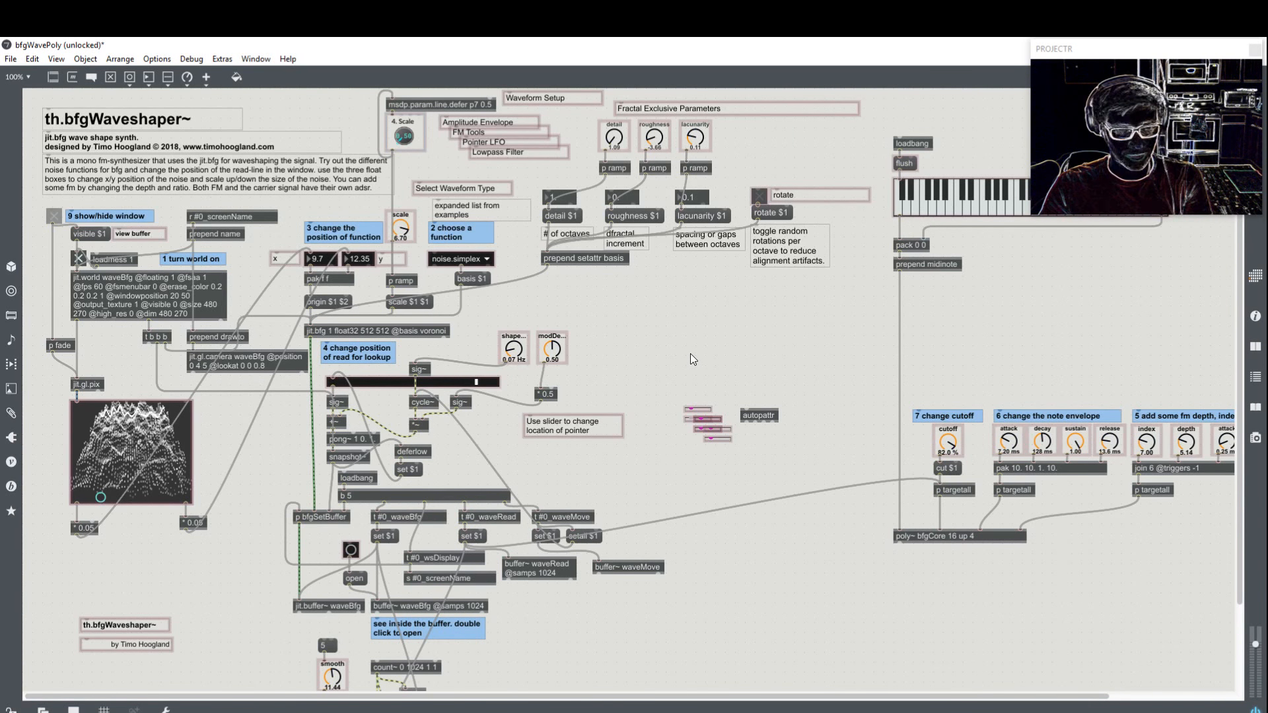
Step: Copy the entire contents of the bfgWavePoly patch, close it, and paste everything into the unlocked Wavetable Synth patch
{"action": "key", "text": "ctrl+a"}
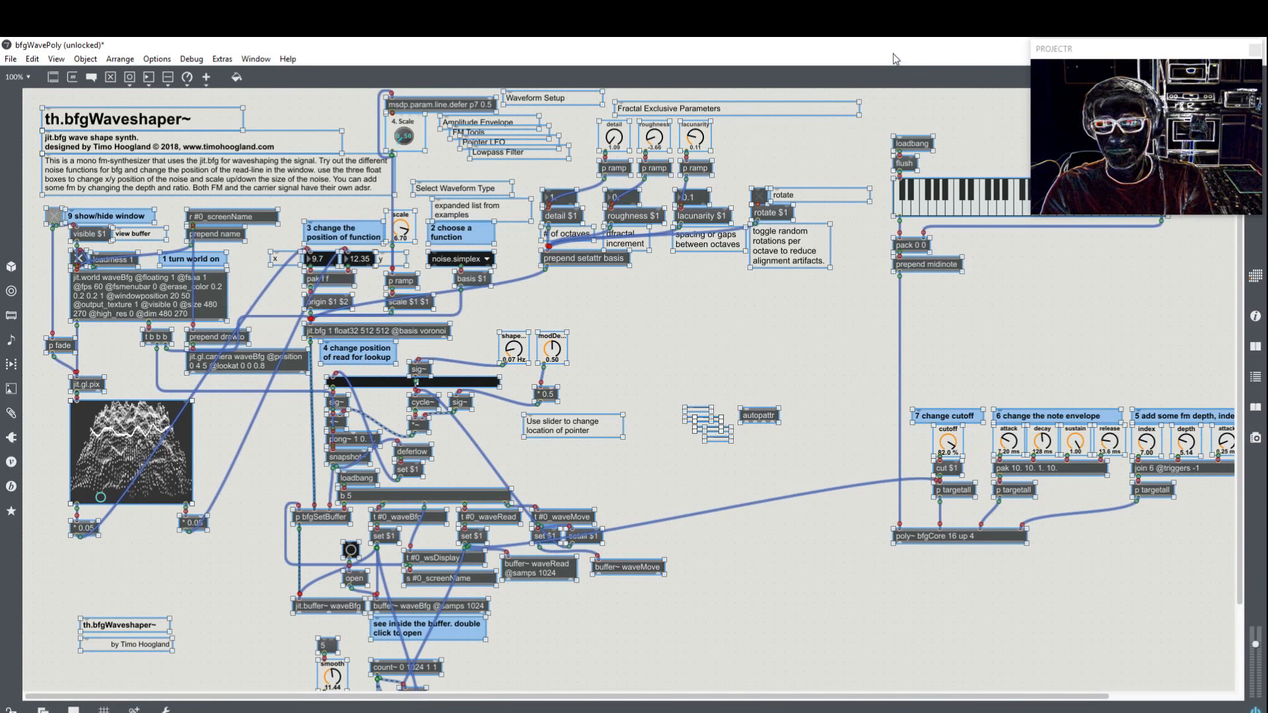
{"action": "left_click_drag", "start_coordinate": [838, 42], "coordinate": [448, 127]}
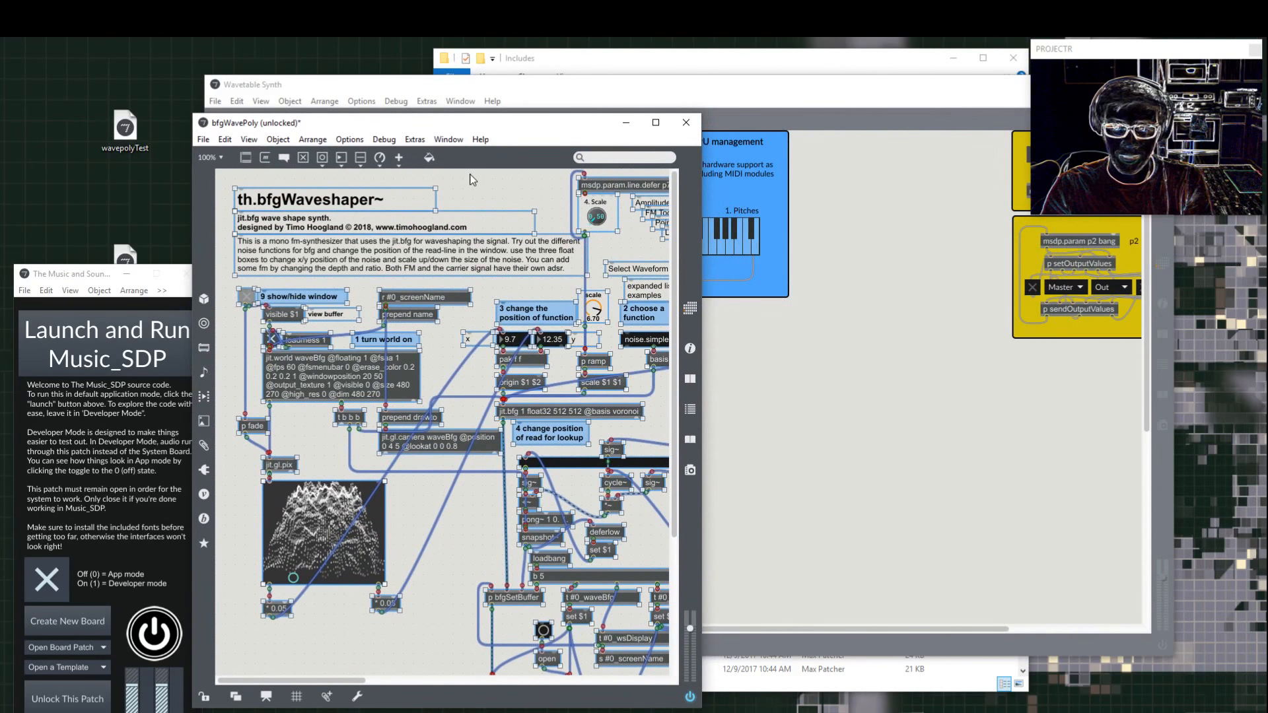
{"action": "key", "text": "ctrl+e"}
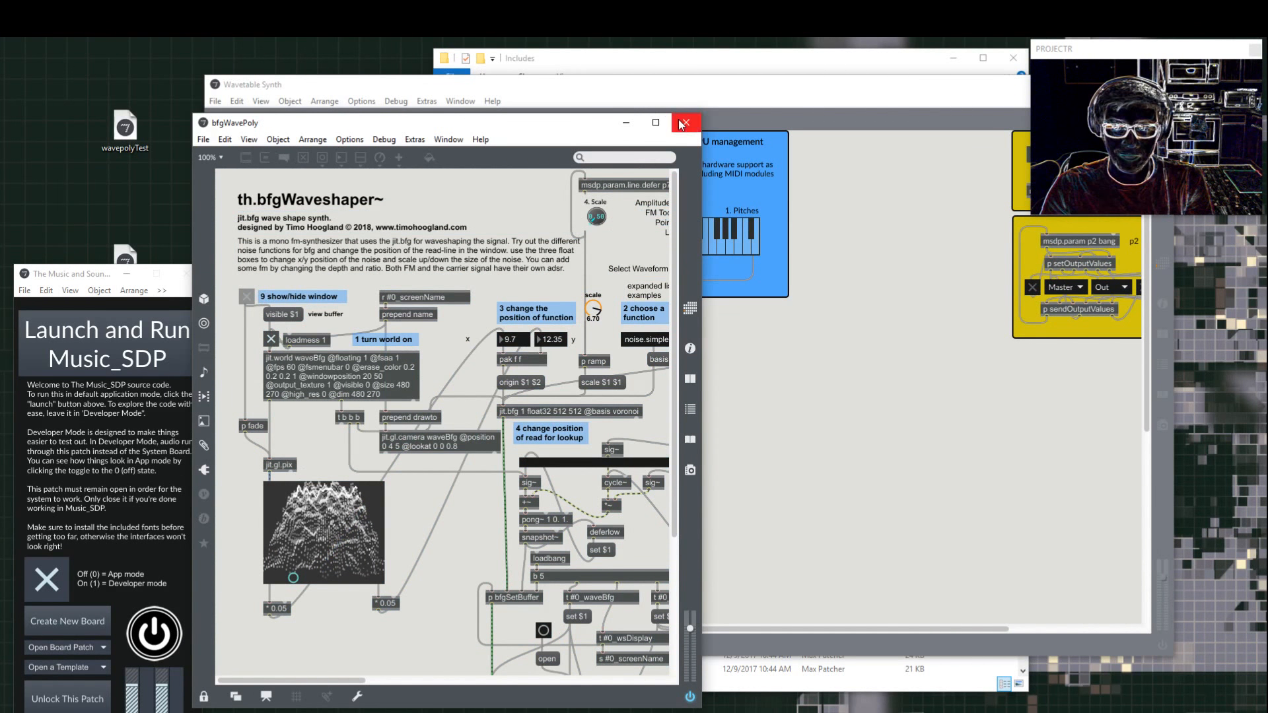
{"action": "left_click", "coordinate": [680, 125]}
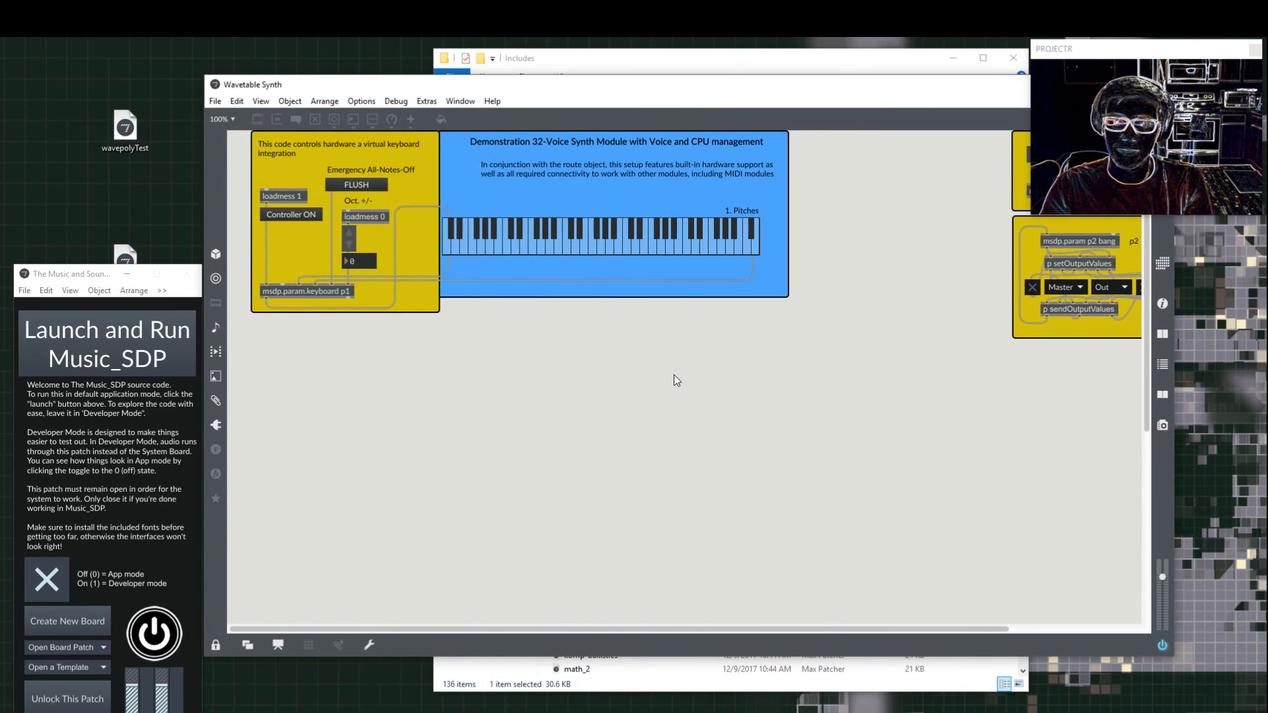
{"action": "key", "text": "ctrl+e"}
{"action": "key", "text": "ctrl+v"}
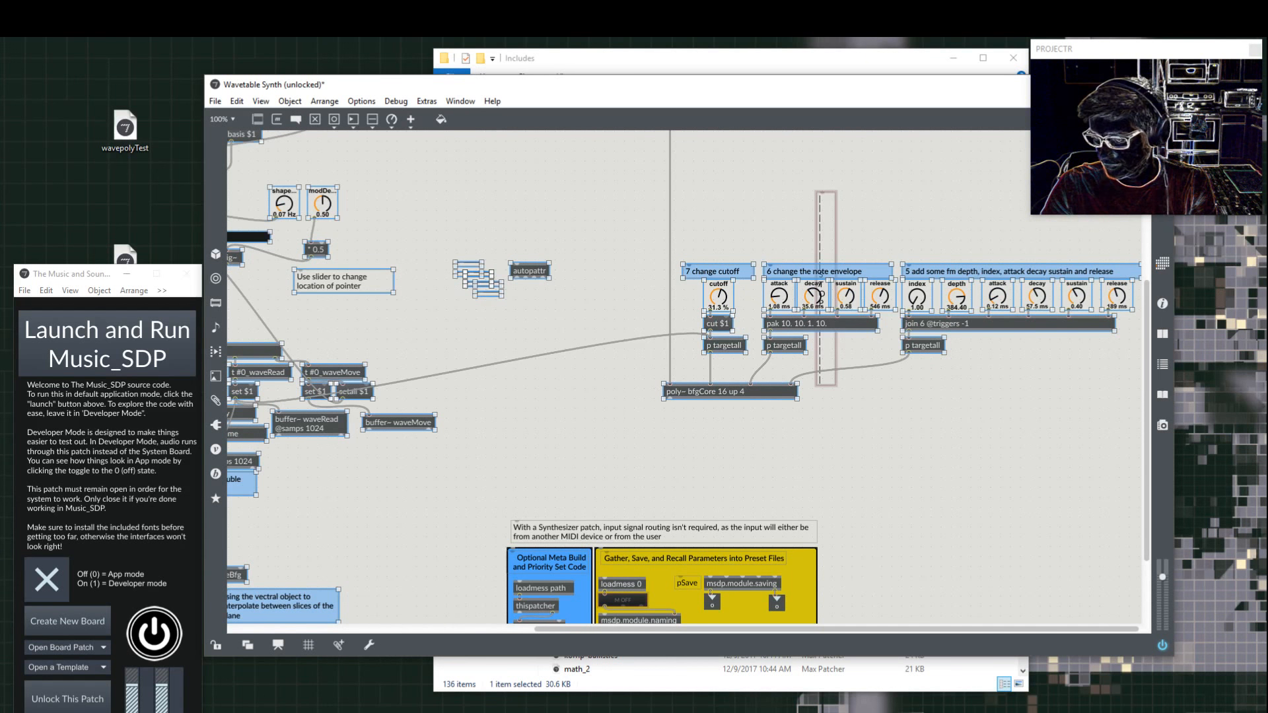
{"action": "key", "text": "alt+Tab"}
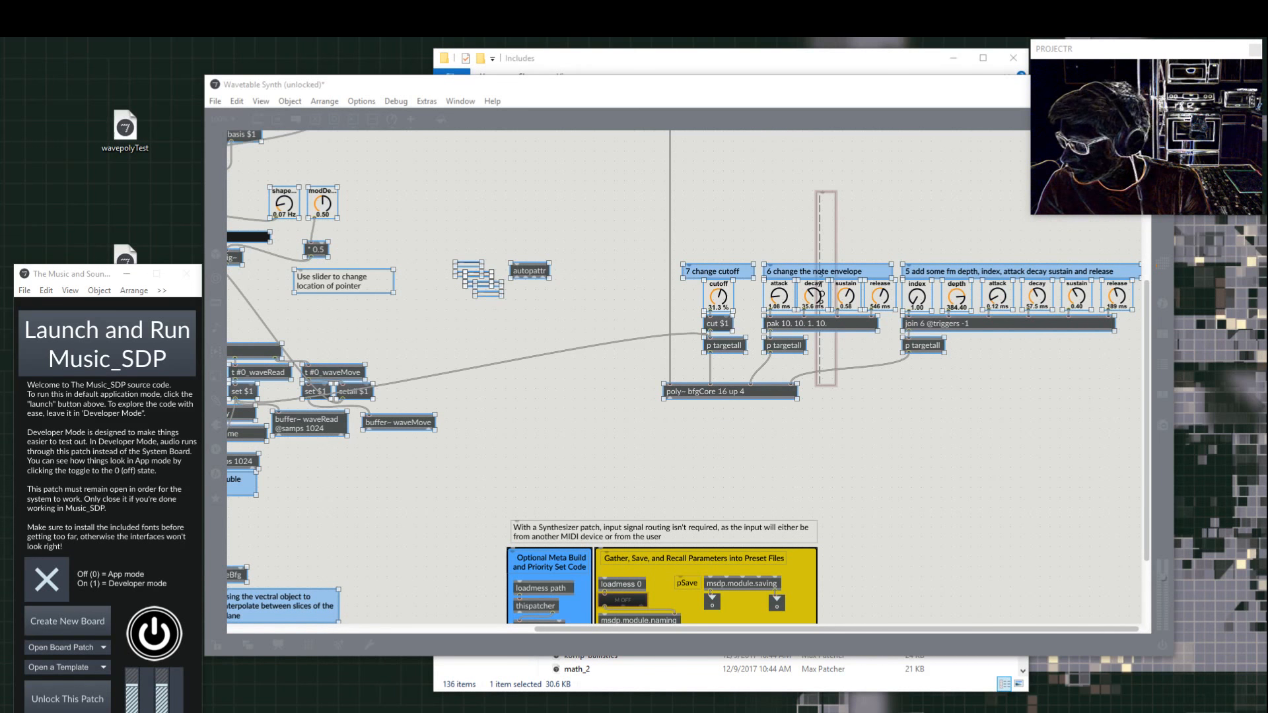
{"action": "key", "text": "alt+Tab"}
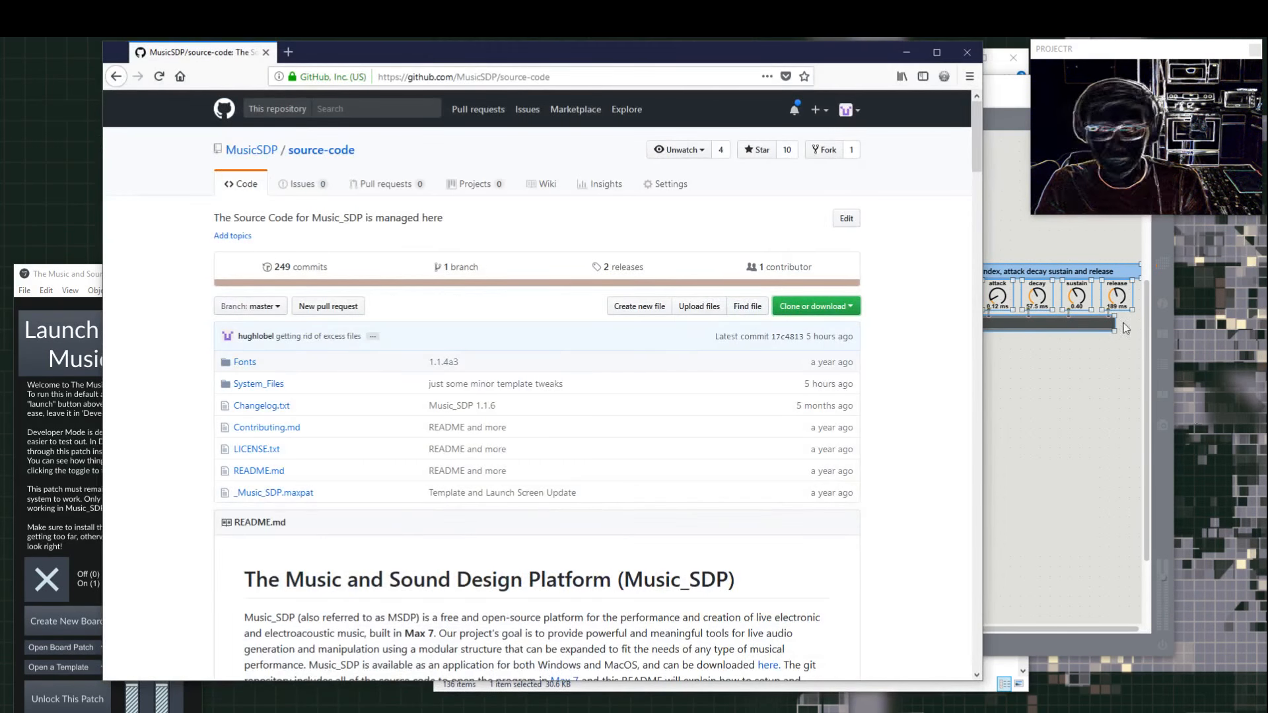
{"action": "left_click", "coordinate": [909, 48]}
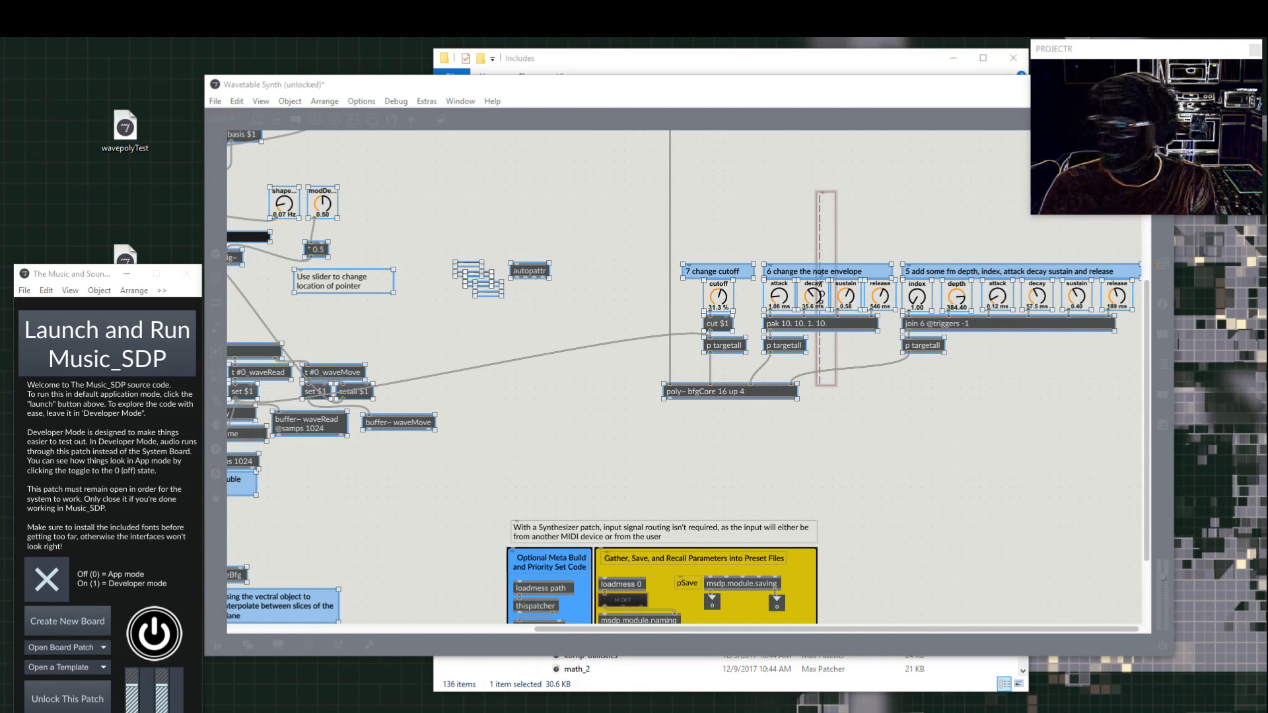
Step: Move the vertical STOP comment off the pasted envelope controls into the empty area below them, and maximize the patch window
{"action": "left_click", "coordinate": [1001, 388]}
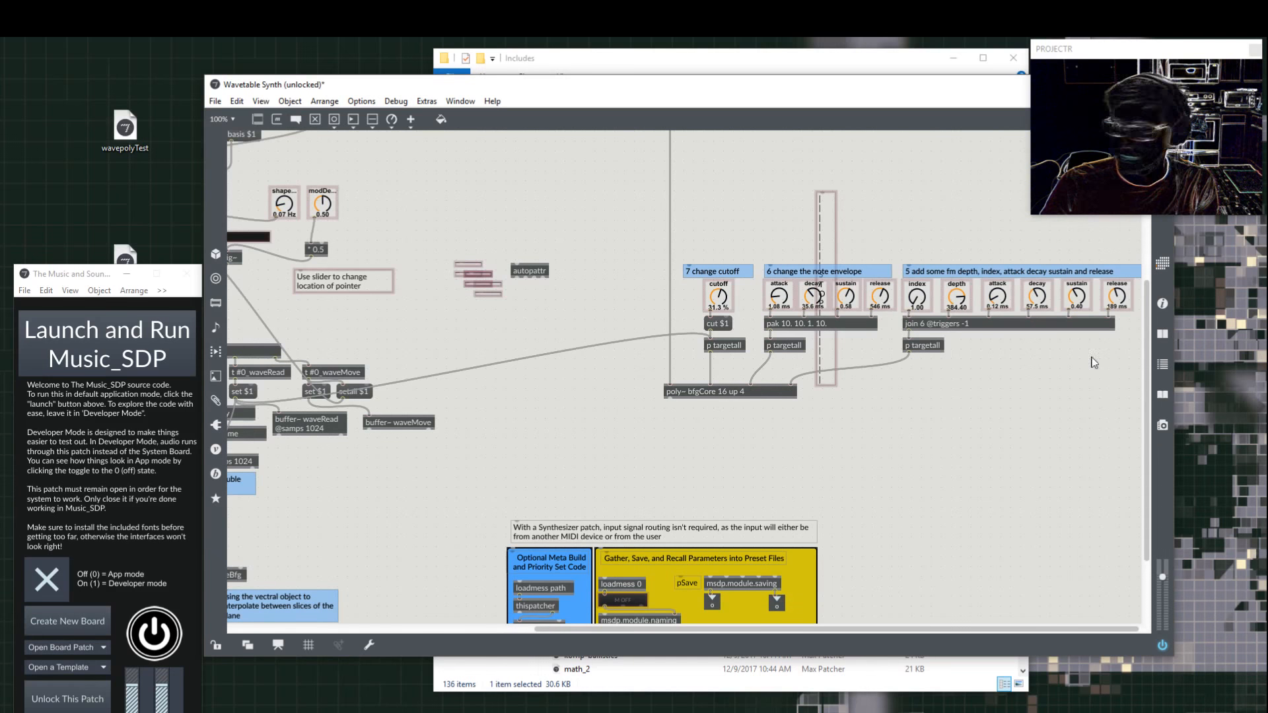
{"action": "left_click_drag", "start_coordinate": [824, 354], "coordinate": [978, 556]}
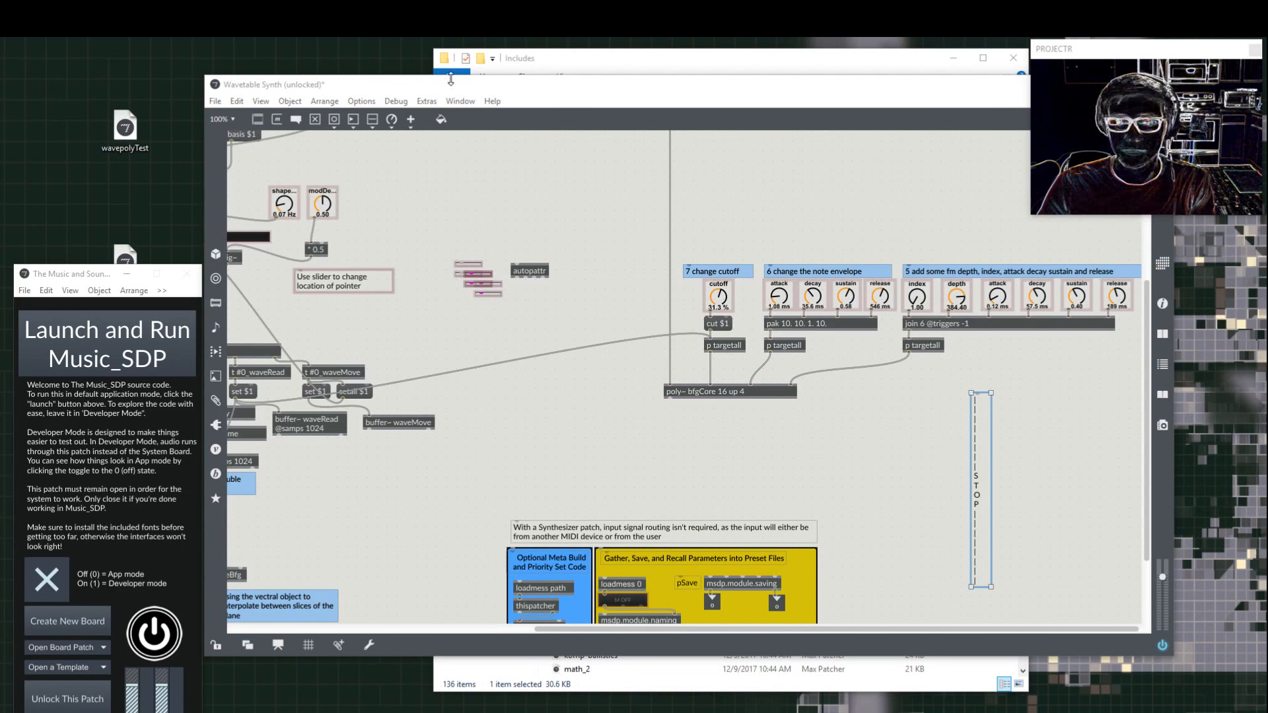
{"action": "left_click_drag", "start_coordinate": [517, 86], "coordinate": [332, 39]}
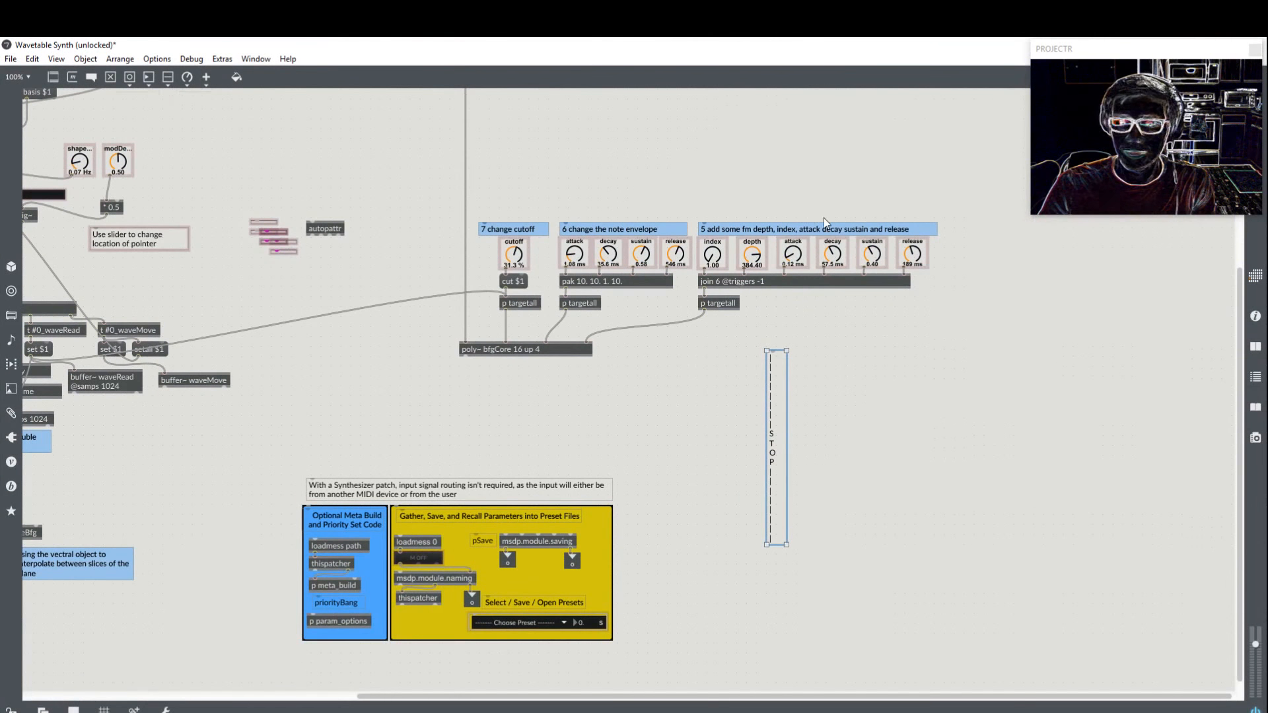
Step: Move the Meta Build and preset-saving blocks, together with their synthesizer note, farther down and right, away from the pasted code
{"action": "scroll", "coordinate": [823, 218], "scroll_direction": "up", "scroll_amount": 5}
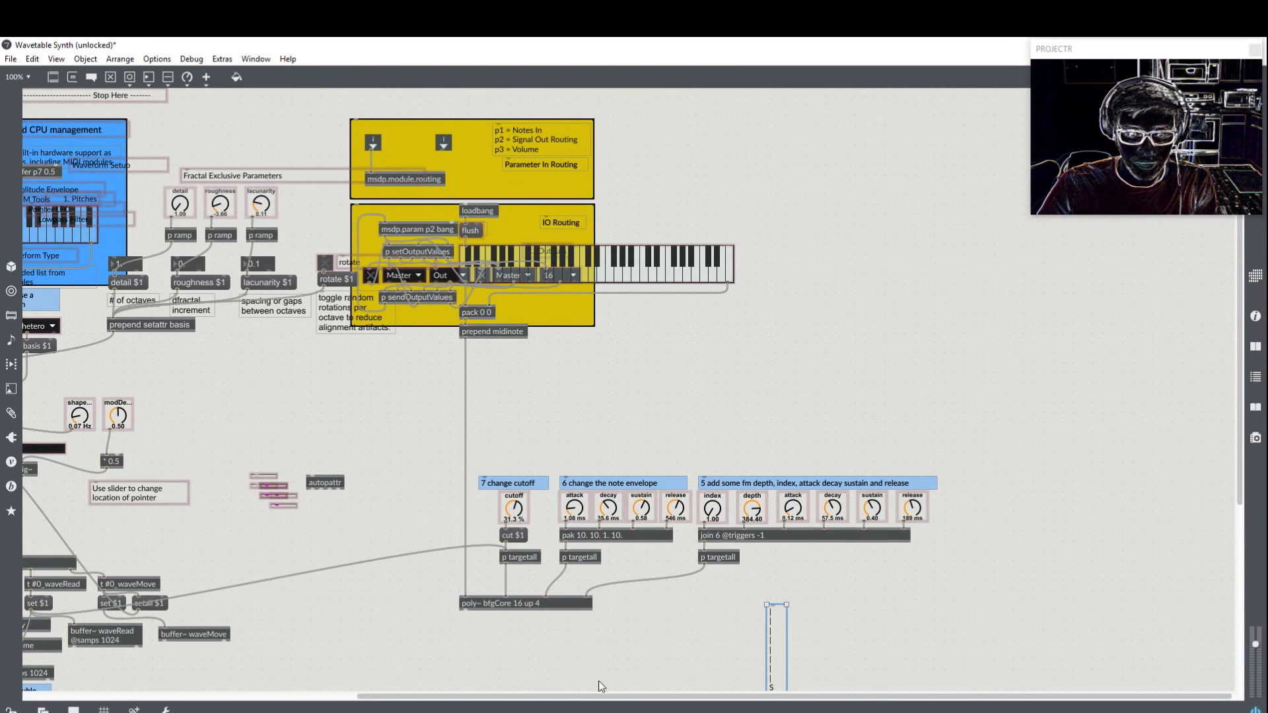
{"action": "scroll", "coordinate": [598, 680], "scroll_direction": "left", "scroll_amount": 10}
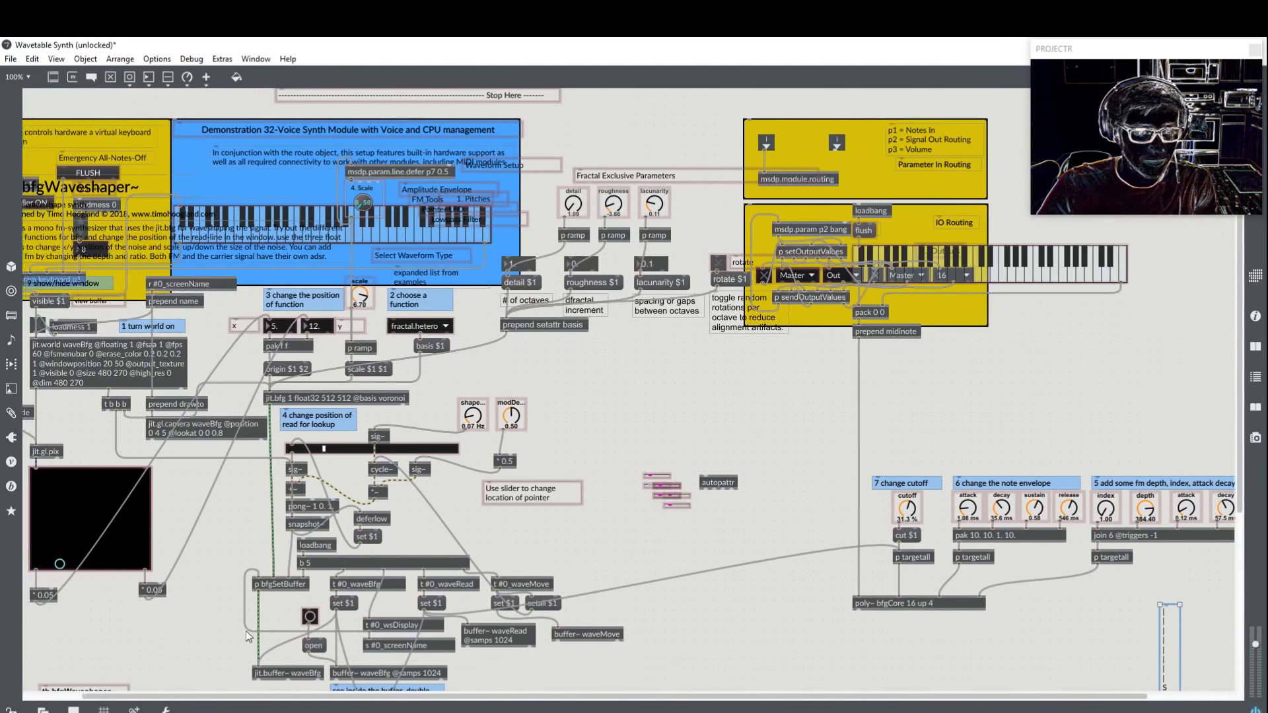
{"action": "scroll", "coordinate": [228, 624], "scroll_direction": "left", "scroll_amount": 1}
{"action": "scroll", "coordinate": [240, 609], "scroll_direction": "down", "scroll_amount": 2}
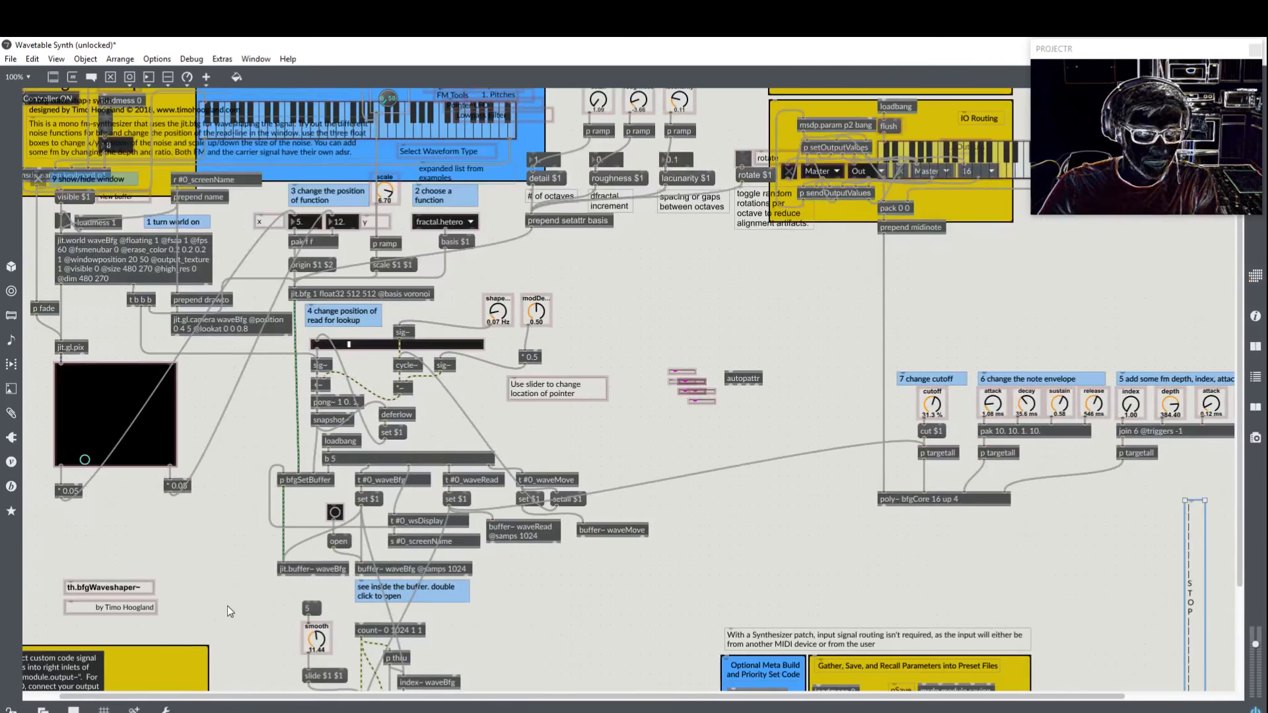
{"action": "scroll", "coordinate": [227, 605], "scroll_direction": "down", "scroll_amount": 3}
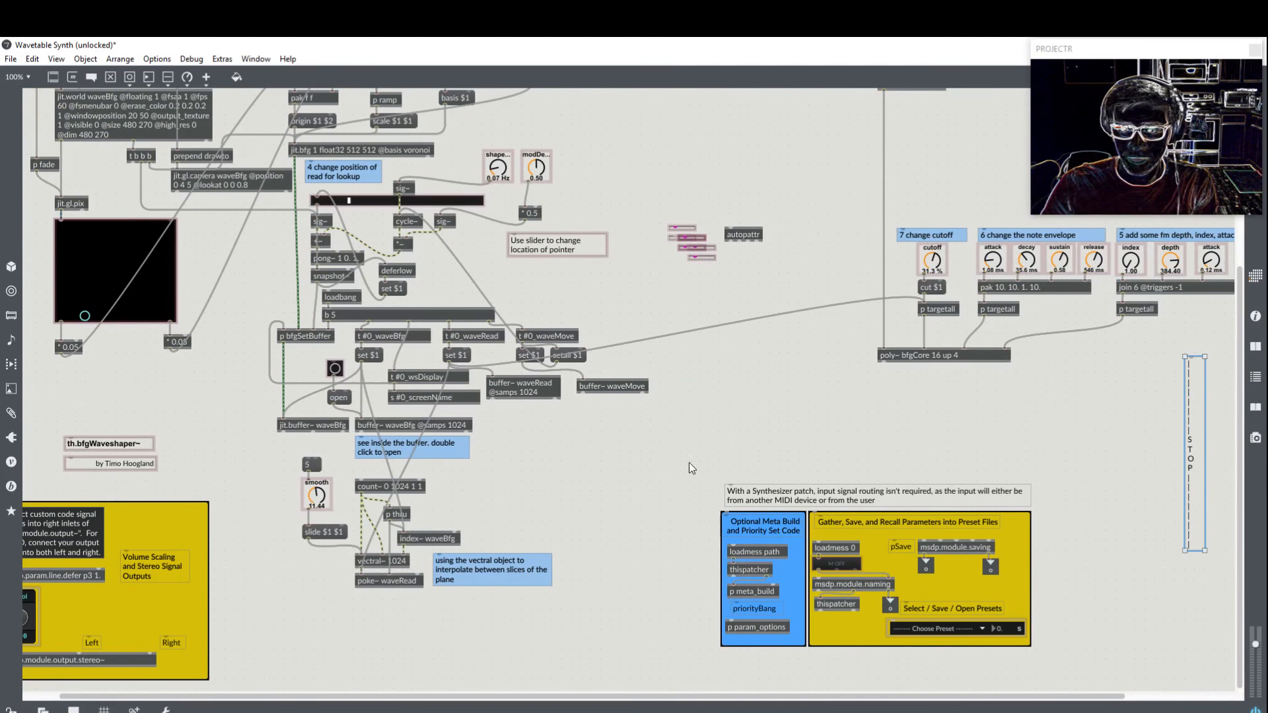
{"action": "left_click_drag", "start_coordinate": [688, 462], "coordinate": [1205, 712]}
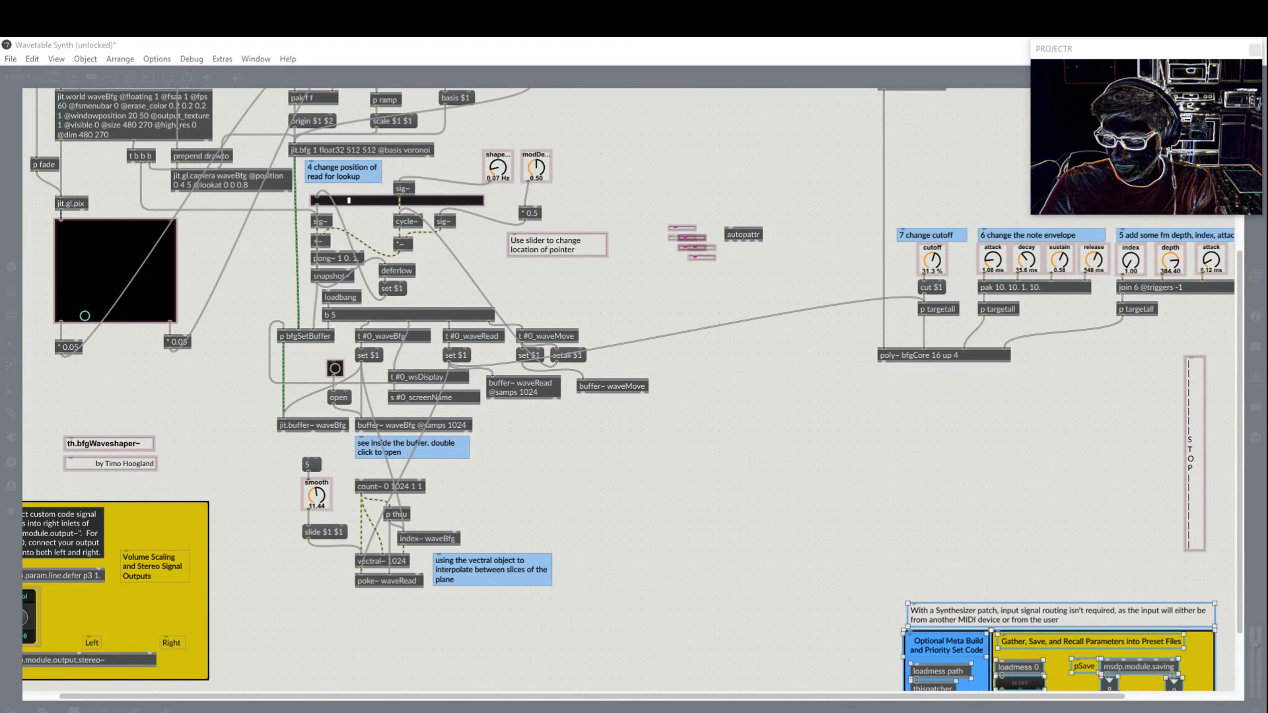
Step: Delete the pasted keyboard over the IO Routing block along with its prepend midinote, pack 0 0, flush and loadbang objects
{"action": "scroll", "coordinate": [1008, 471], "scroll_direction": "up", "scroll_amount": 6}
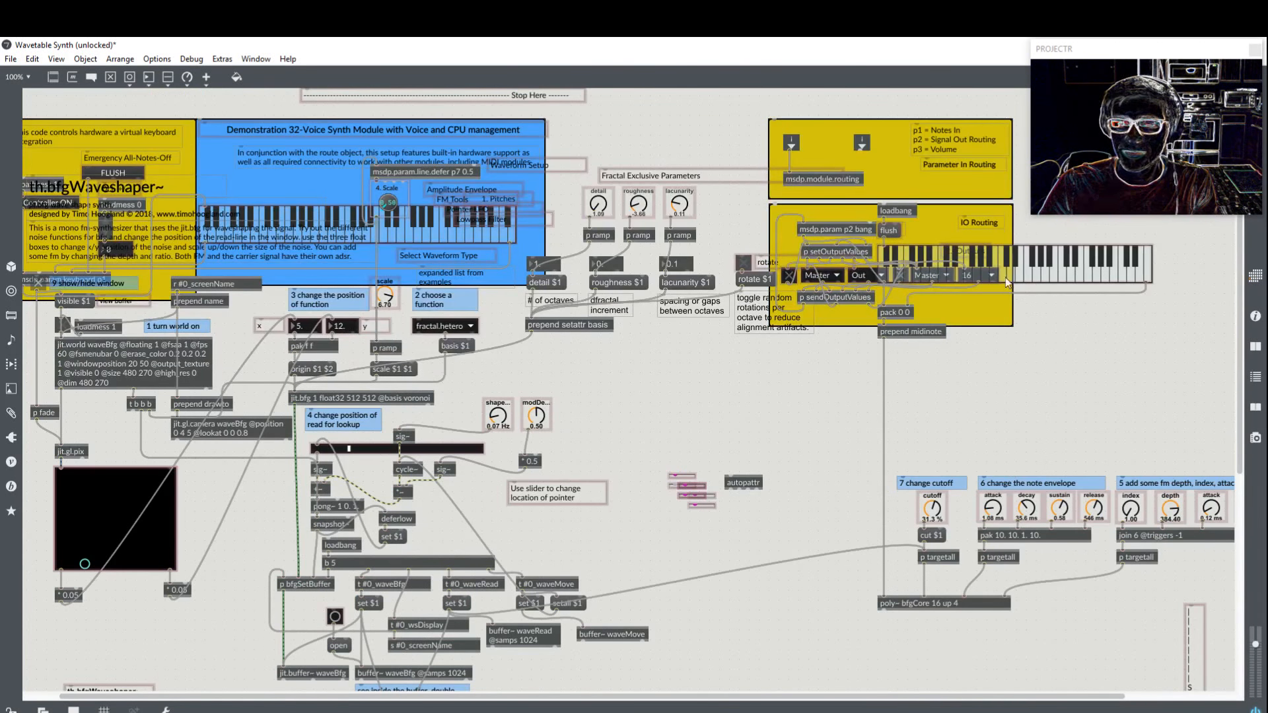
{"action": "left_click", "coordinate": [1026, 280]}
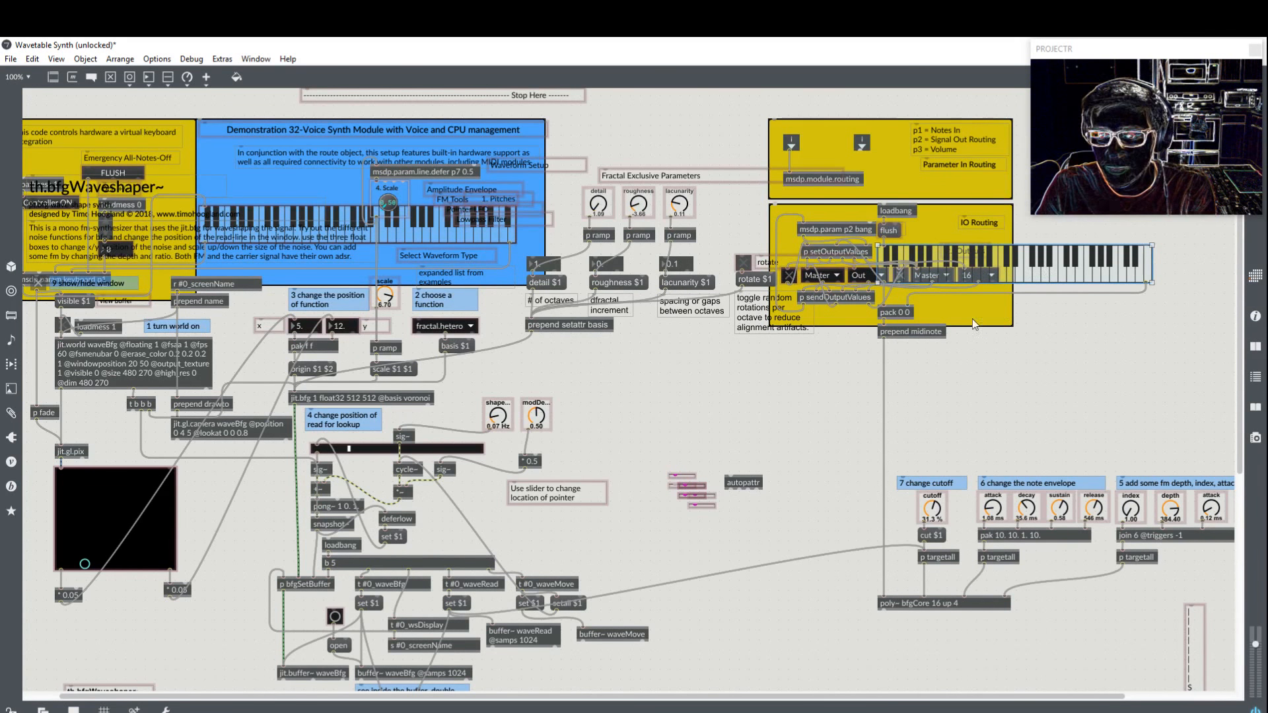
{"action": "key", "text": "BackSpace"}
{"action": "left_click", "coordinate": [902, 338]}
{"action": "key", "text": "BackSpace"}
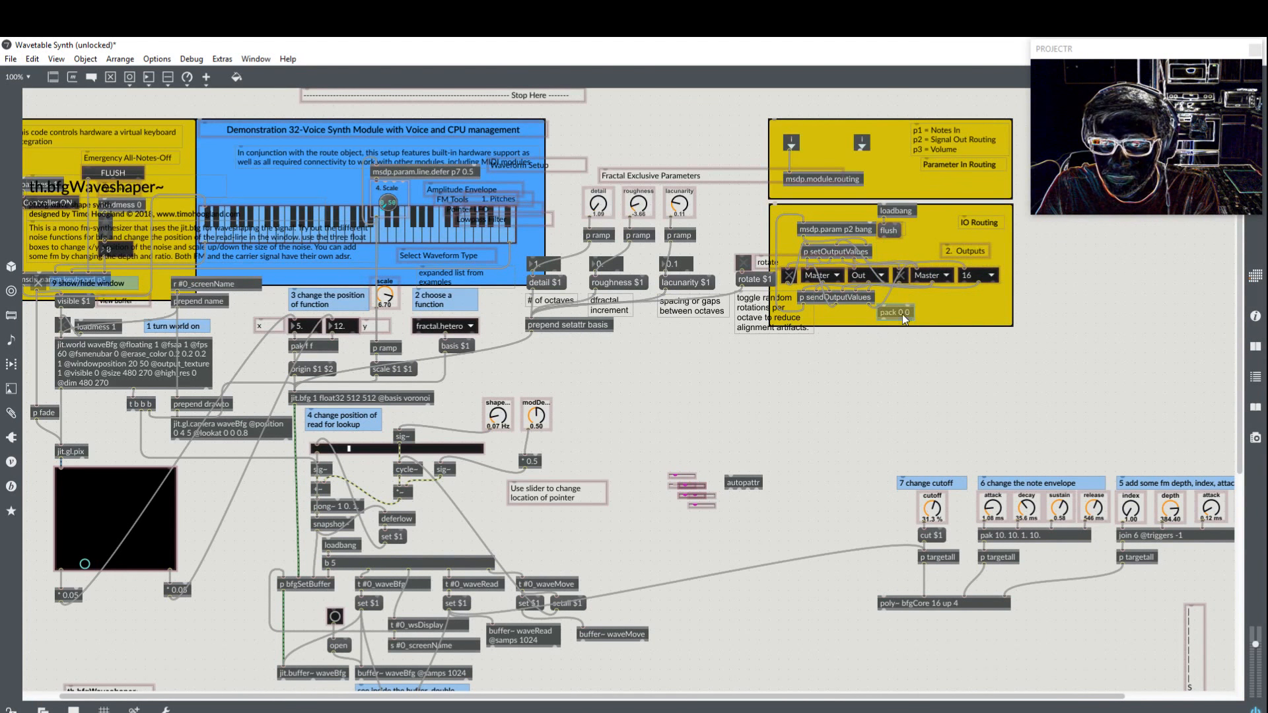
{"action": "key", "text": "BackSpace"}
{"action": "left_click", "coordinate": [891, 231]}
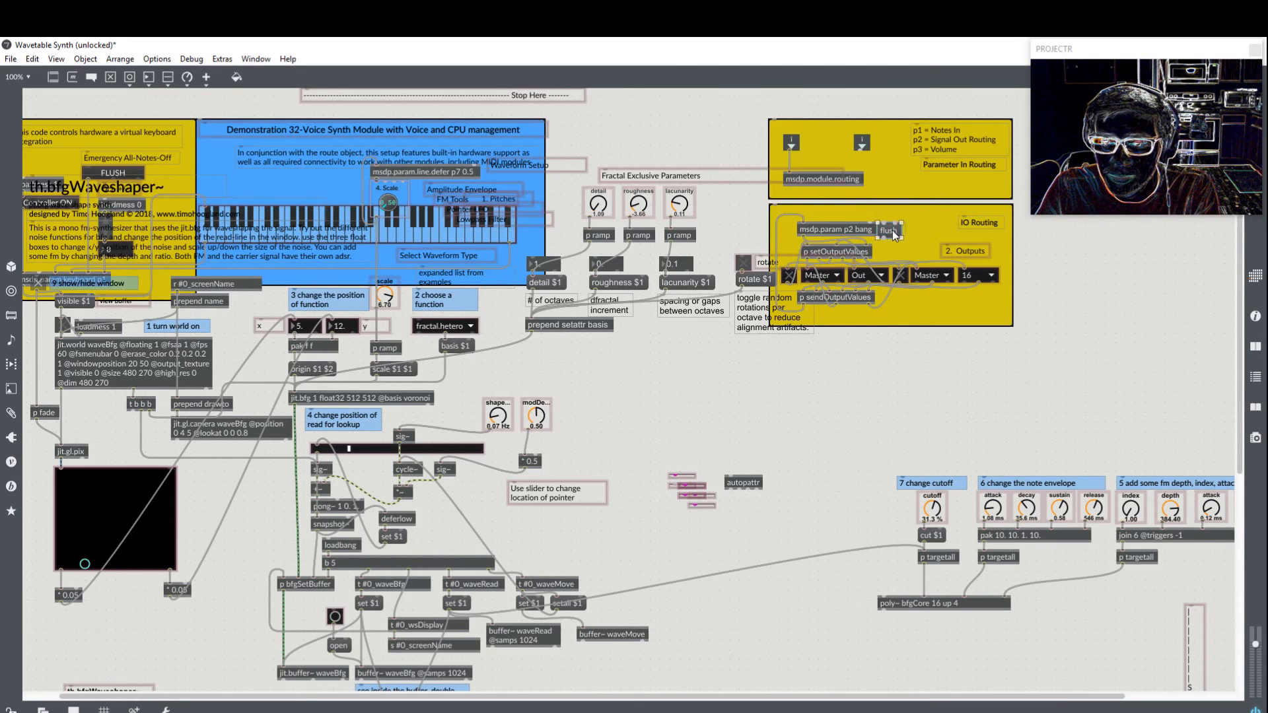
{"action": "key", "text": "BackSpace"}
Step: Move the rotate controls and their comment below the fractal parameters, and move the Fractal Exclusive Parameters comment above them, narrowing it
{"action": "left_click_drag", "start_coordinate": [759, 358], "coordinate": [745, 228]}
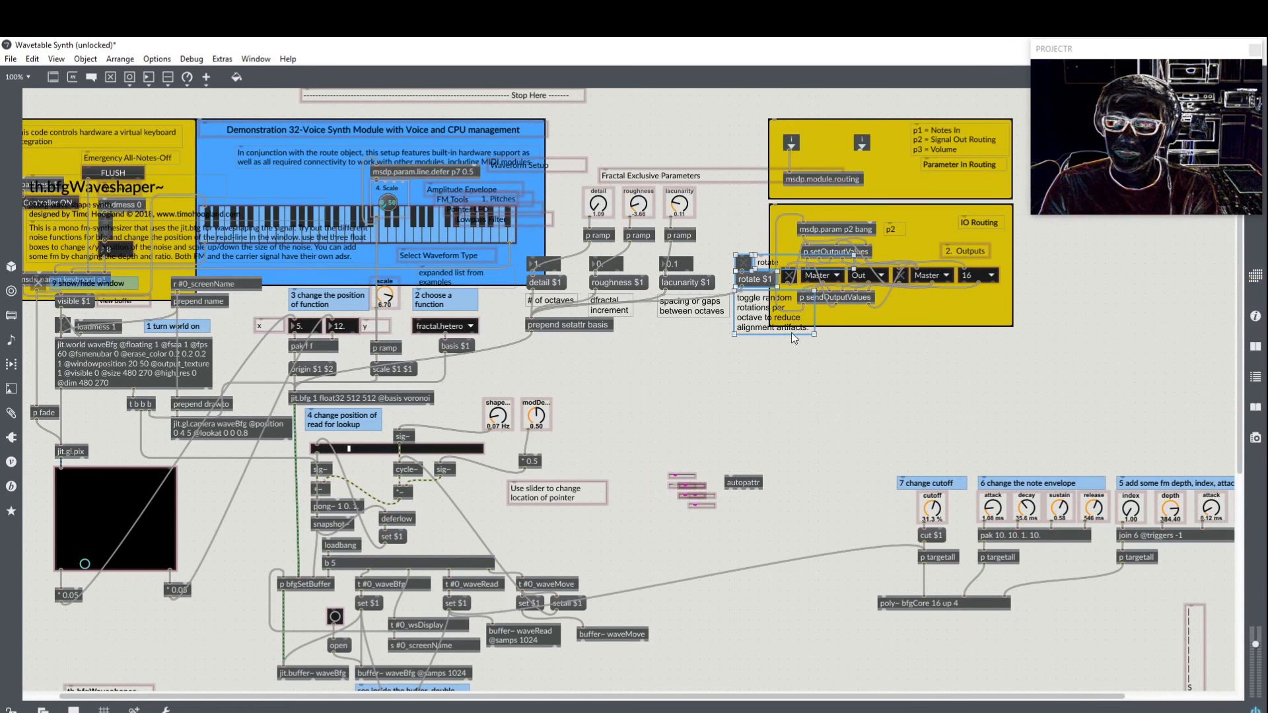
{"action": "left_click_drag", "start_coordinate": [755, 329], "coordinate": [680, 413]}
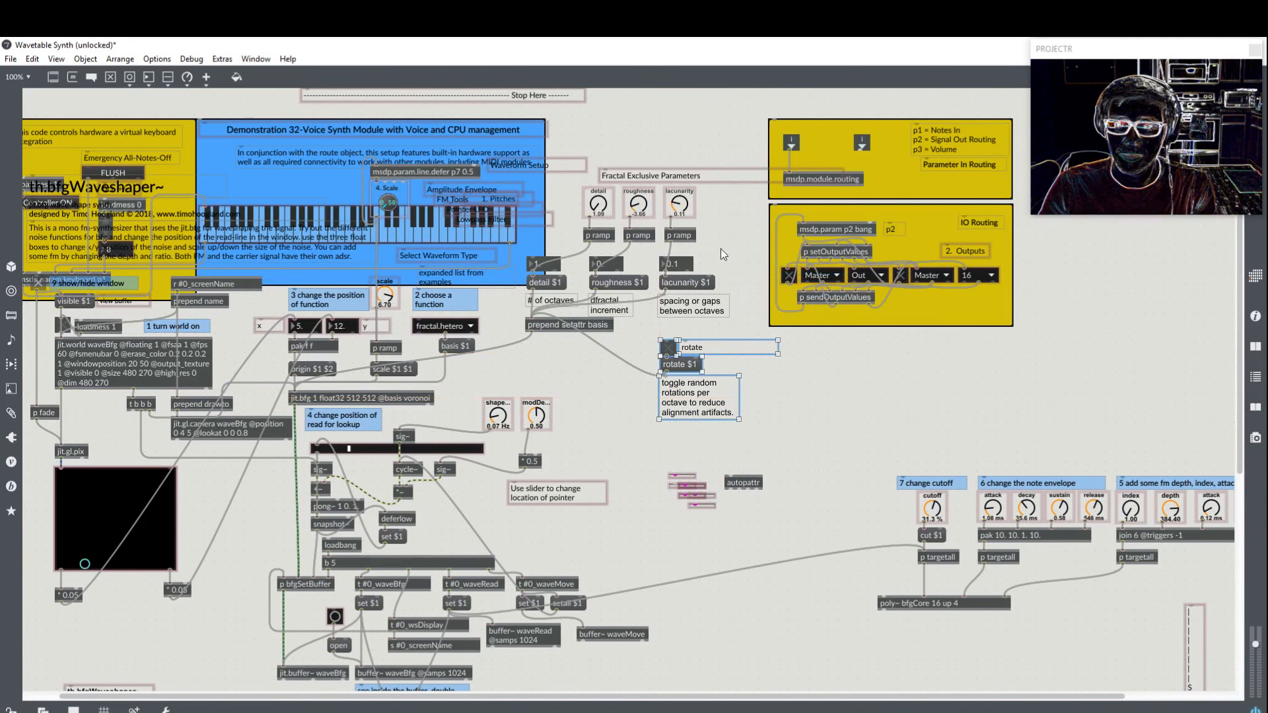
{"action": "left_click_drag", "start_coordinate": [687, 174], "coordinate": [642, 135]}
{"action": "left_click_drag", "start_coordinate": [725, 137], "coordinate": [671, 143]}
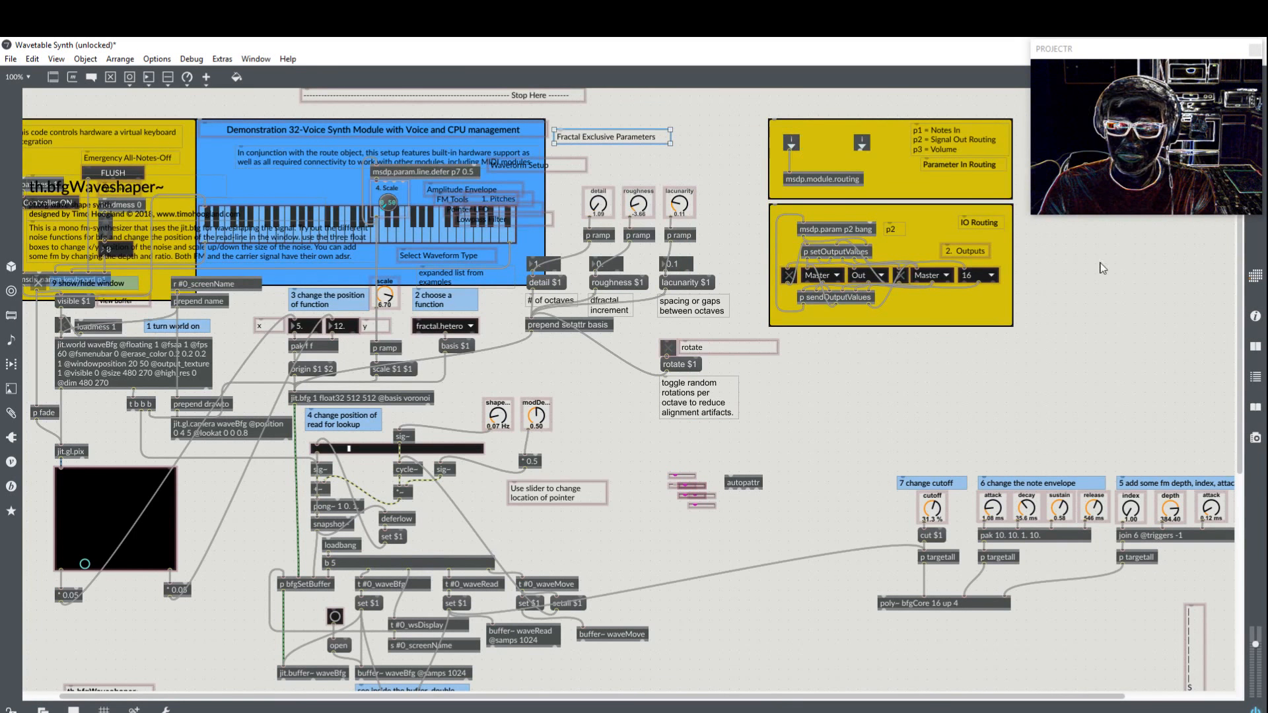
Step: Move the Parameter In Routing and IO Routing blocks far to the right, into the empty space above the FM controls
{"action": "left_click_drag", "start_coordinate": [1045, 348], "coordinate": [774, 118]}
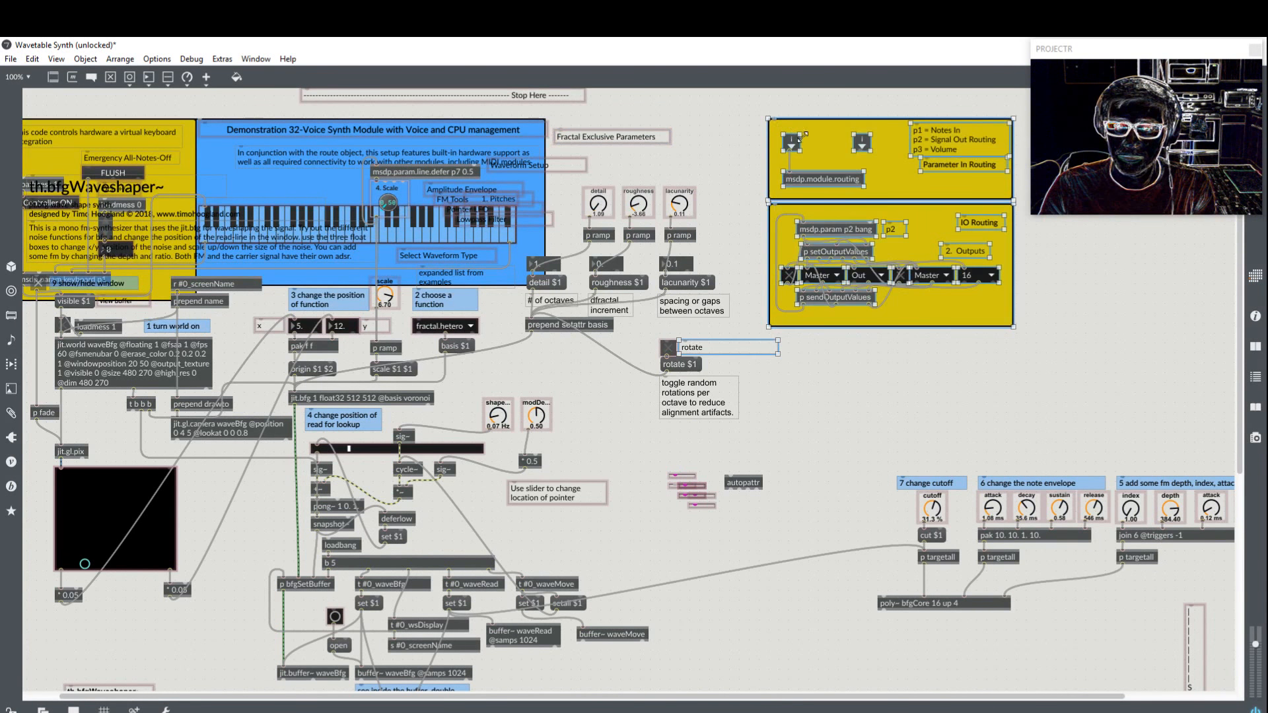
{"action": "left_click_drag", "start_coordinate": [1042, 316], "coordinate": [1141, 185]}
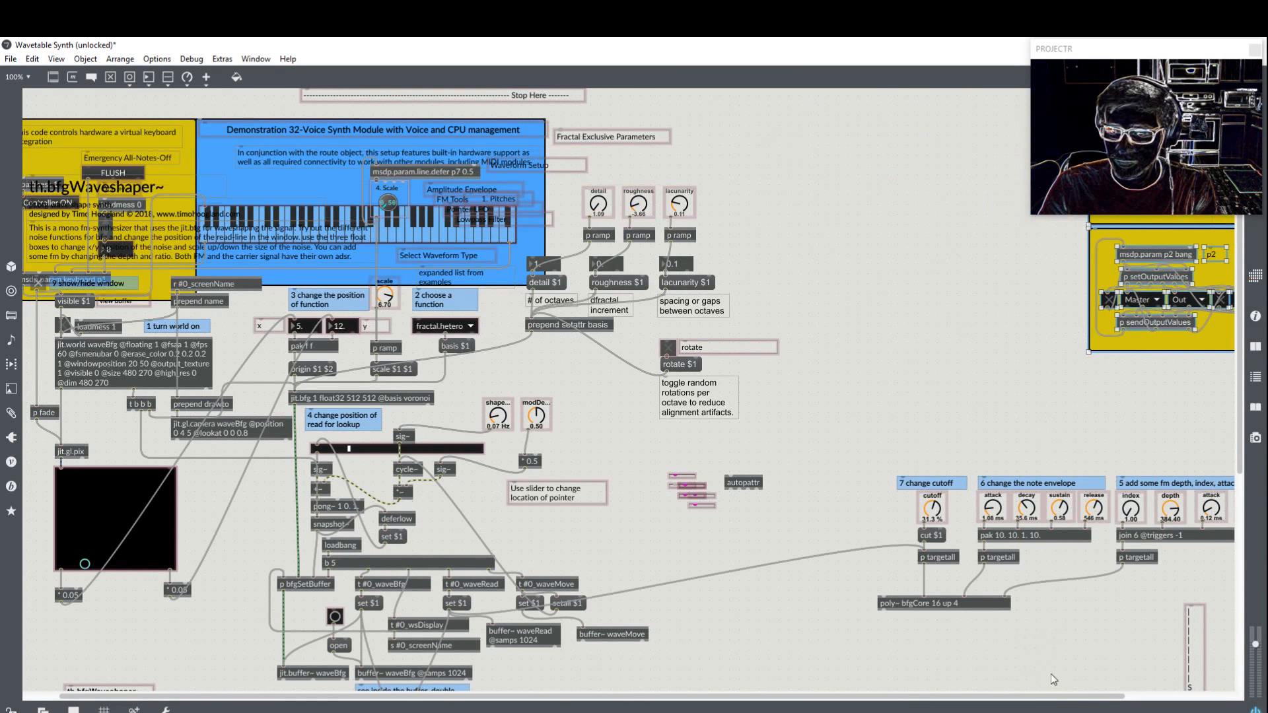
{"action": "left_click_drag", "start_coordinate": [1046, 698], "coordinate": [1201, 684]}
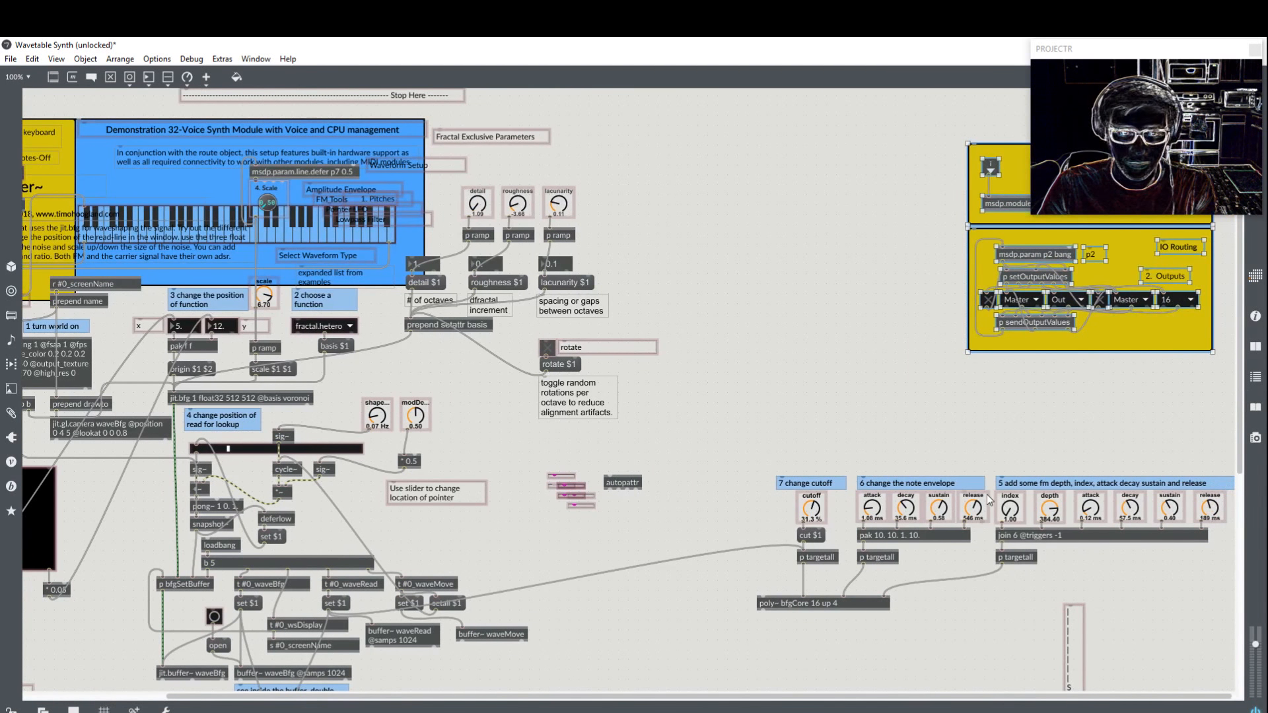
{"action": "left_click_drag", "start_coordinate": [1113, 343], "coordinate": [1129, 329]}
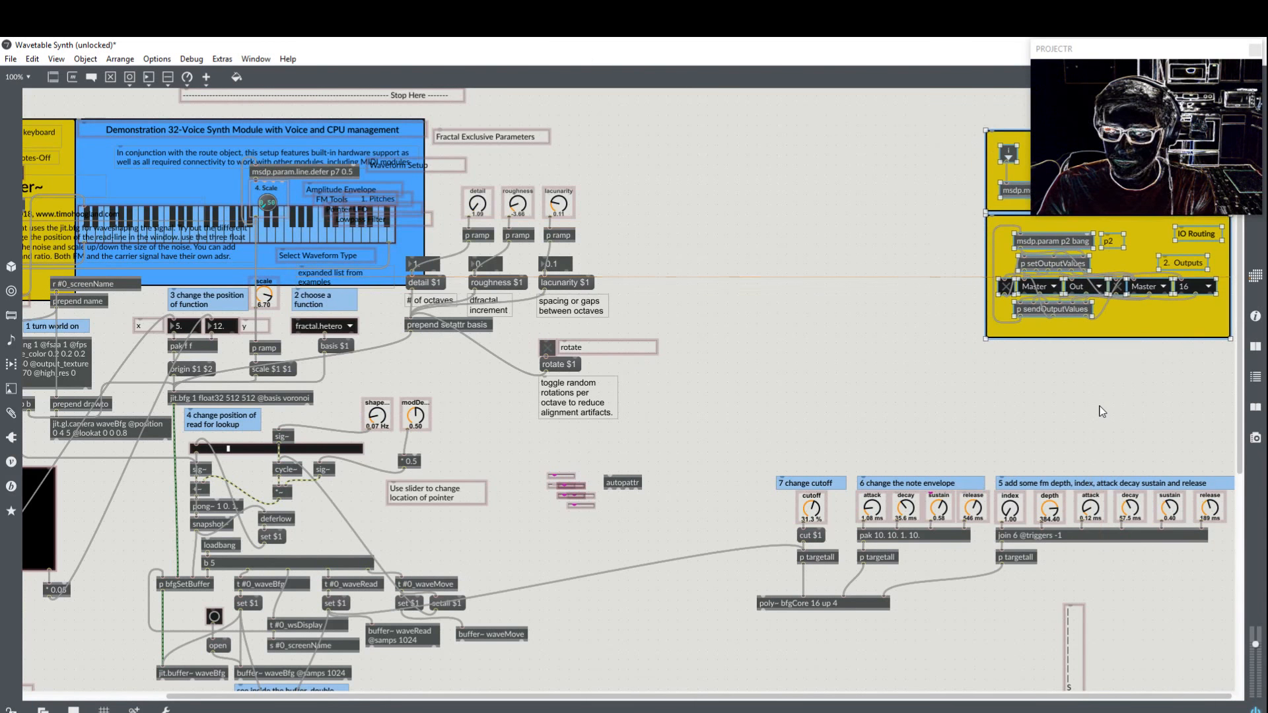
Step: Shift the Meta Build and preset-saving blocks farther right, and the Volume Scaling and Stereo Signal Outputs block farther down
{"action": "scroll", "coordinate": [1100, 410], "scroll_direction": "down", "scroll_amount": 5}
{"action": "left_click_drag", "start_coordinate": [776, 512], "coordinate": [1098, 684]}
{"action": "left_click_drag", "start_coordinate": [1037, 624], "coordinate": [1164, 626]}
{"action": "left_click_drag", "start_coordinate": [1135, 699], "coordinate": [991, 698]}
{"action": "left_click_drag", "start_coordinate": [254, 639], "coordinate": [41, 409]}
{"action": "left_click_drag", "start_coordinate": [177, 438], "coordinate": [185, 554]}
{"action": "scroll", "coordinate": [199, 477], "scroll_direction": "up", "scroll_amount": 5}
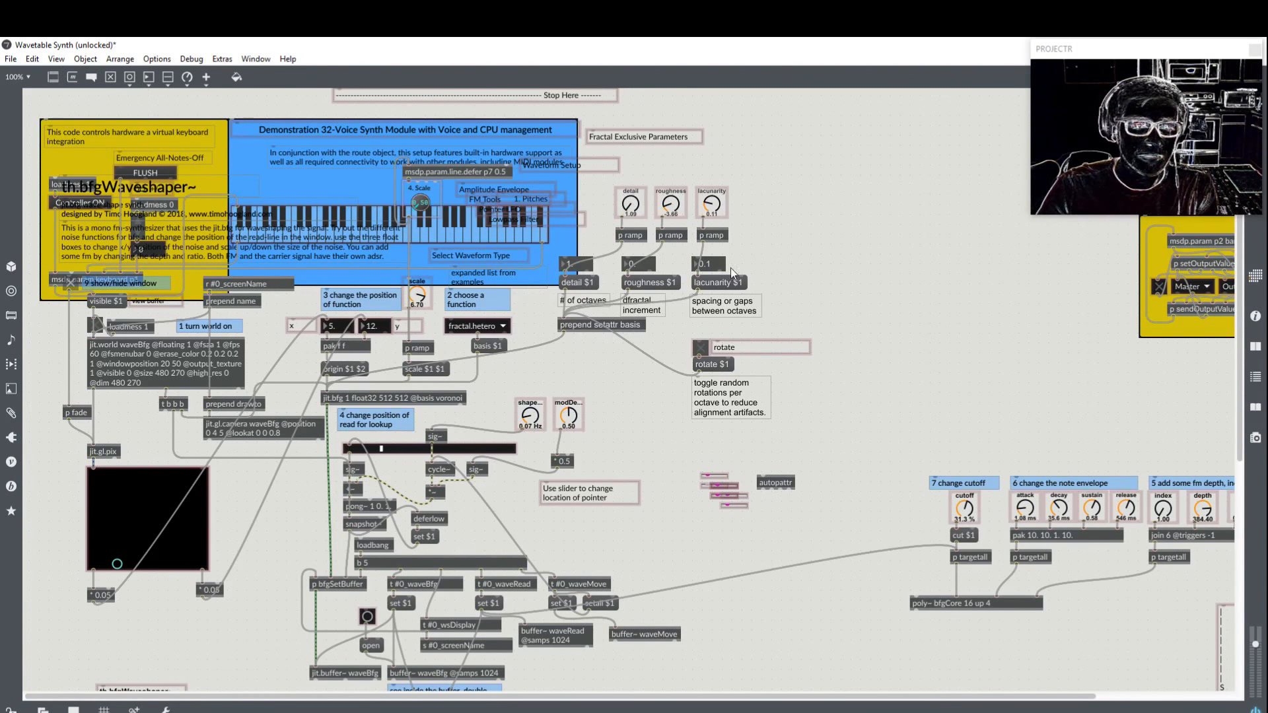
Step: Move the hardware keyboard block and the Demonstration 32-Voice Synth block, with the objects inside them, up above the pasted waveshaper code
{"action": "left_click", "coordinate": [359, 181]}
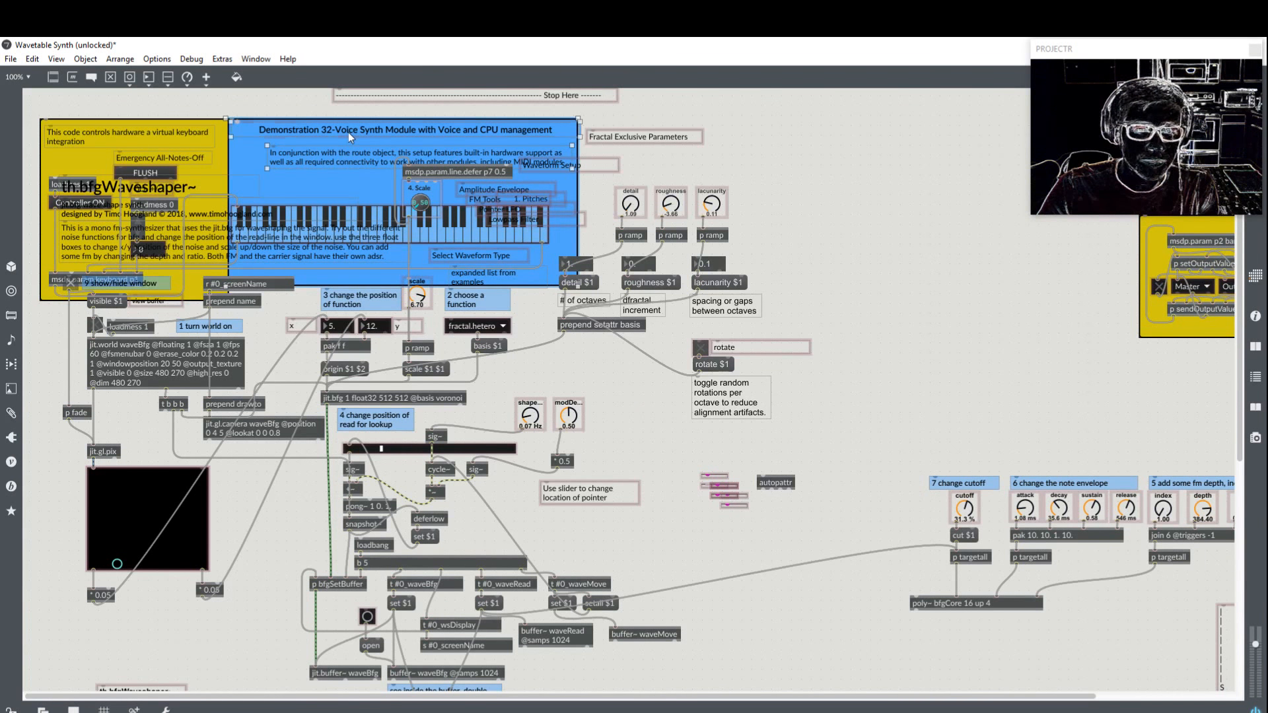
{"action": "left_click", "coordinate": [490, 240], "text": "shift"}
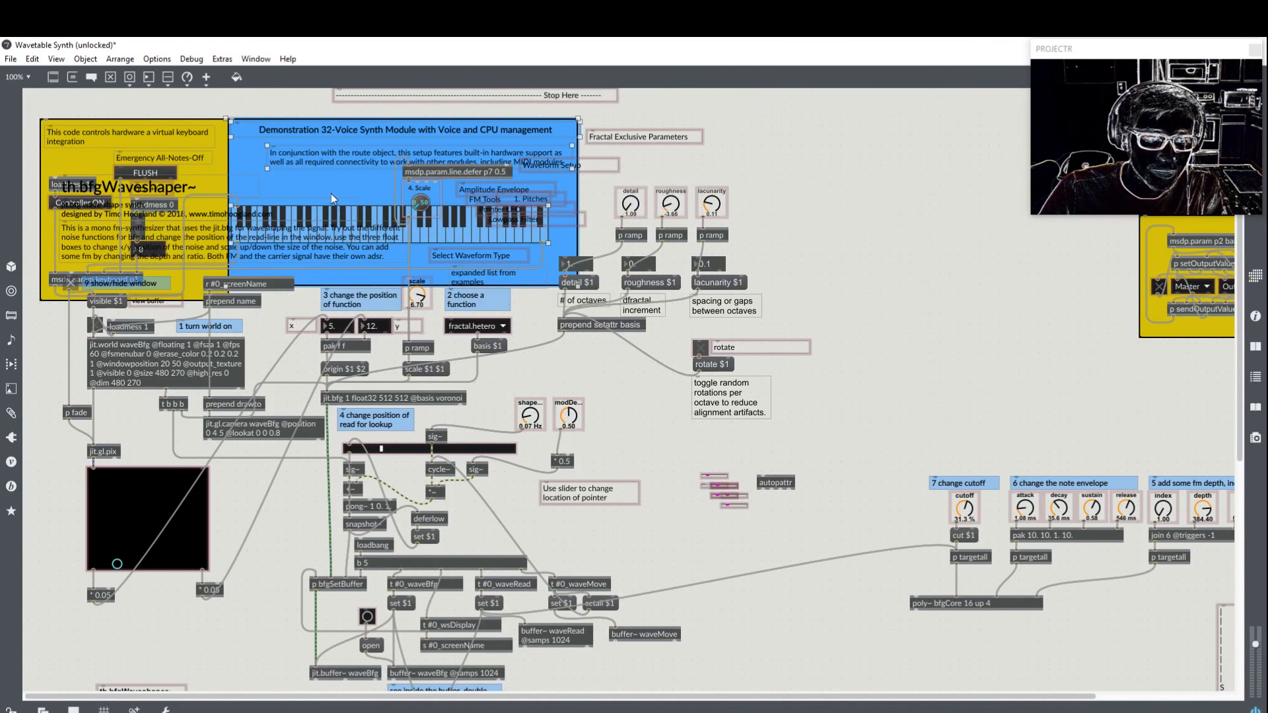
{"action": "left_click", "coordinate": [178, 160], "text": "shift"}
{"action": "left_click", "coordinate": [180, 137], "text": "shift"}
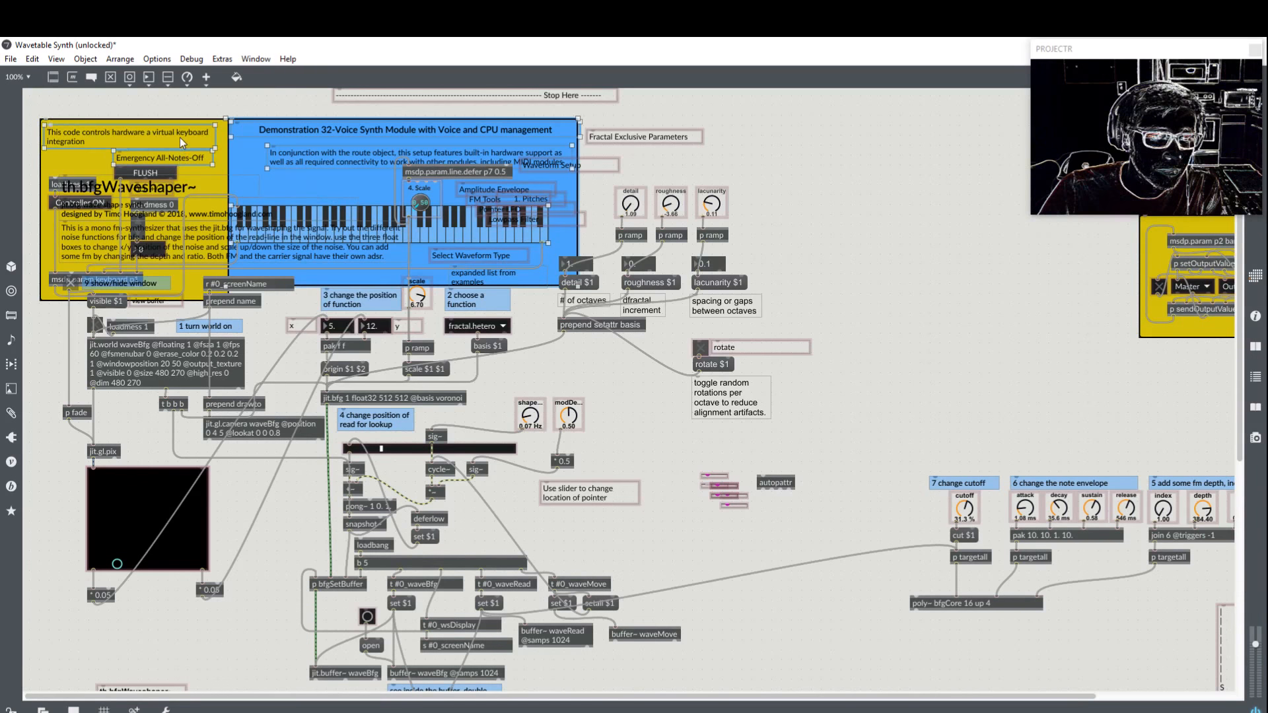
{"action": "left_click", "coordinate": [55, 187], "text": "shift"}
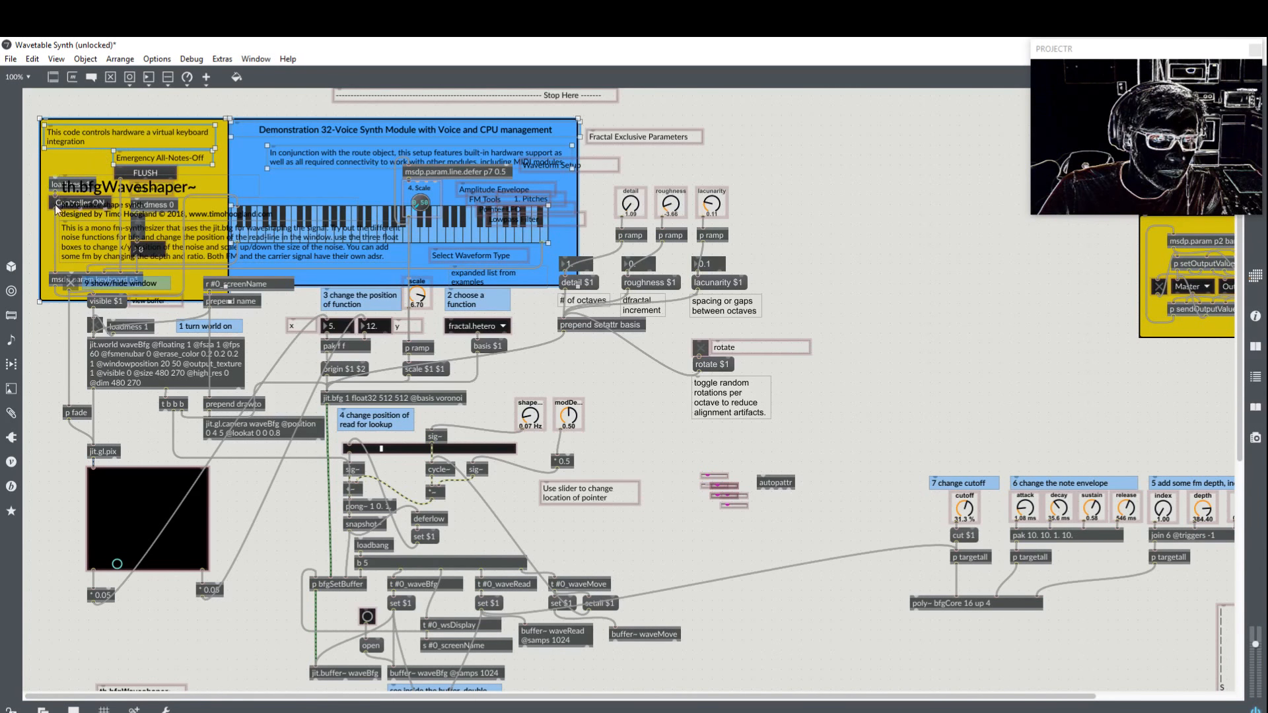
{"action": "left_click", "coordinate": [51, 183], "text": "shift"}
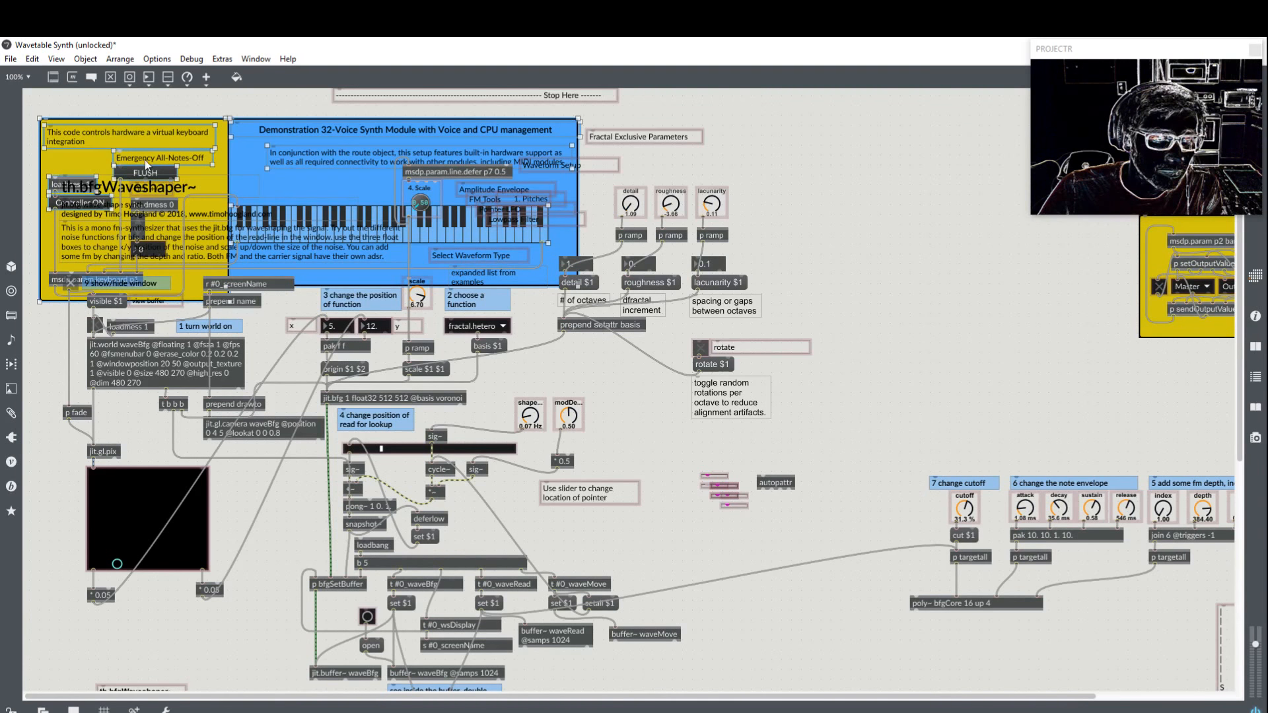
{"action": "left_click", "coordinate": [165, 208], "text": "shift"}
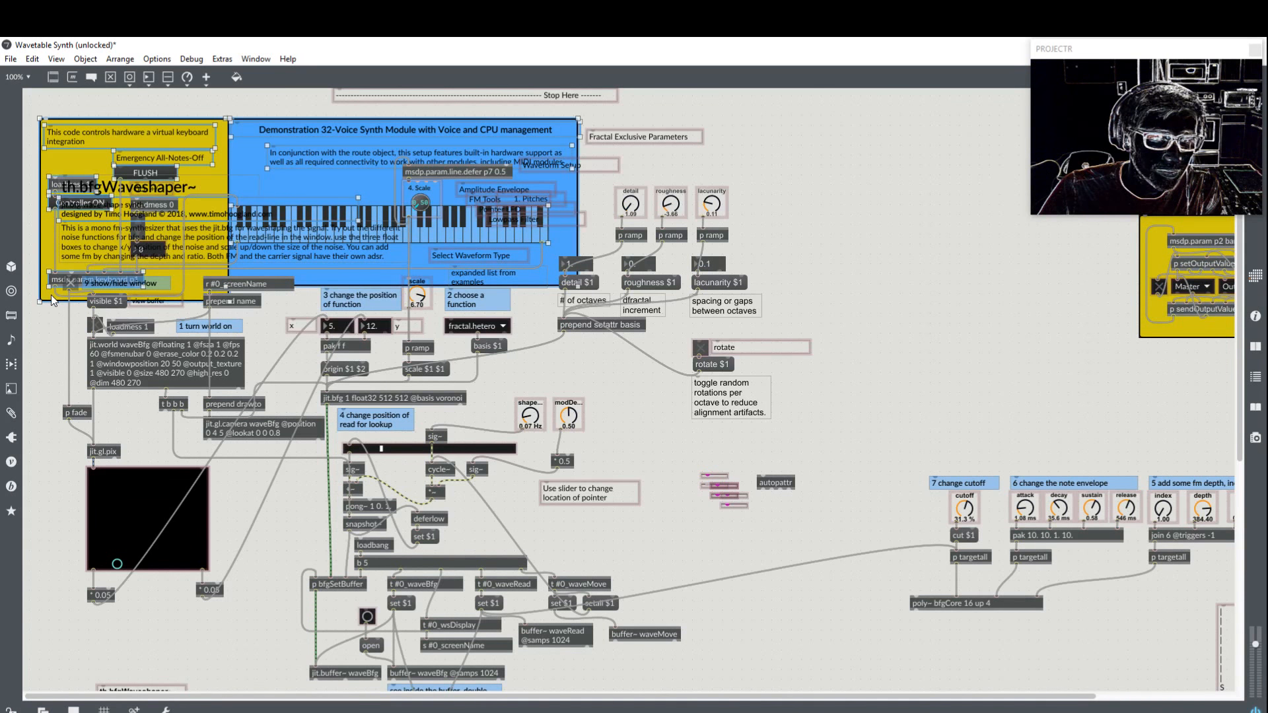
{"action": "left_click_drag", "start_coordinate": [53, 296], "coordinate": [60, 133]}
{"action": "scroll", "coordinate": [169, 159], "scroll_direction": "up", "scroll_amount": 4}
Step: Move the Stop Here comment and the th.bfgWaveshaper~ title, credit and description comments to the right of the Demonstration synth block
{"action": "left_click_drag", "start_coordinate": [358, 230], "coordinate": [632, 105]}
{"action": "left_click_drag", "start_coordinate": [132, 323], "coordinate": [136, 302]}
{"action": "left_click_drag", "start_coordinate": [179, 362], "coordinate": [96, 325]}
{"action": "left_click_drag", "start_coordinate": [118, 401], "coordinate": [146, 350]}
{"action": "left_click_drag", "start_coordinate": [280, 284], "coordinate": [725, 214]}
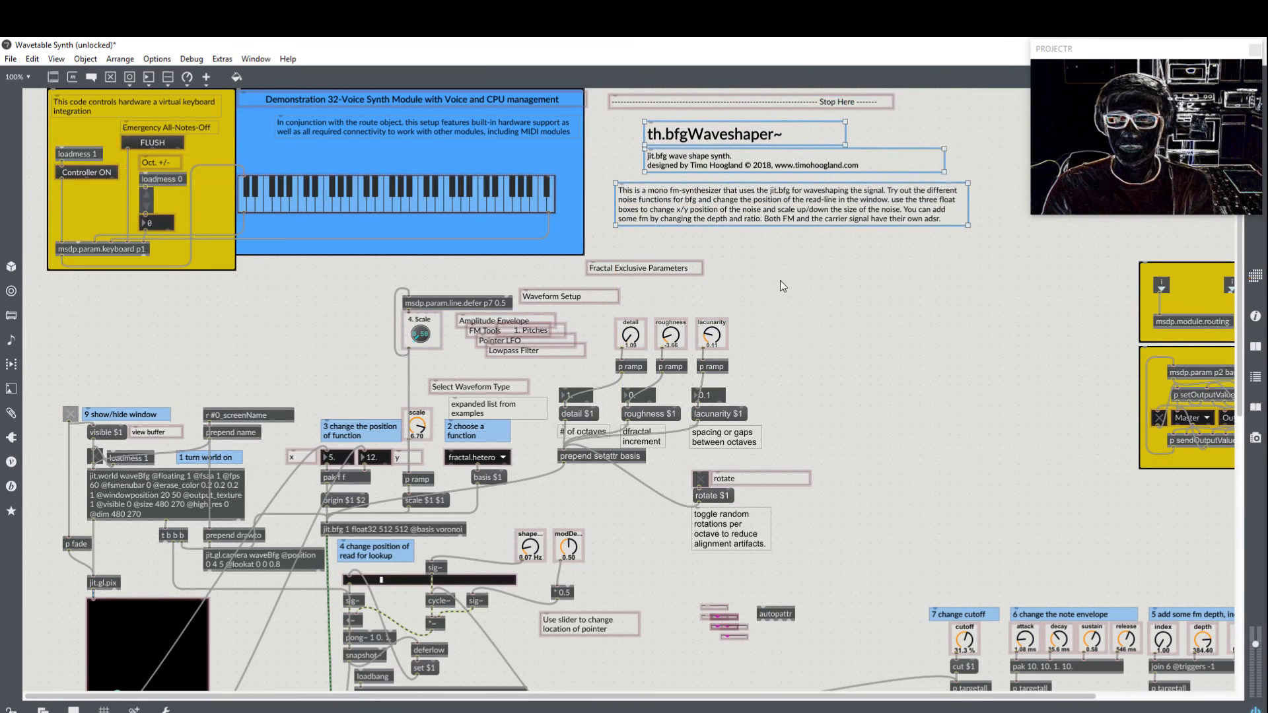
Step: Move the two * 0.05 objects up so they sit directly beneath the black display window
{"action": "scroll", "coordinate": [791, 309], "scroll_direction": "down", "scroll_amount": 5}
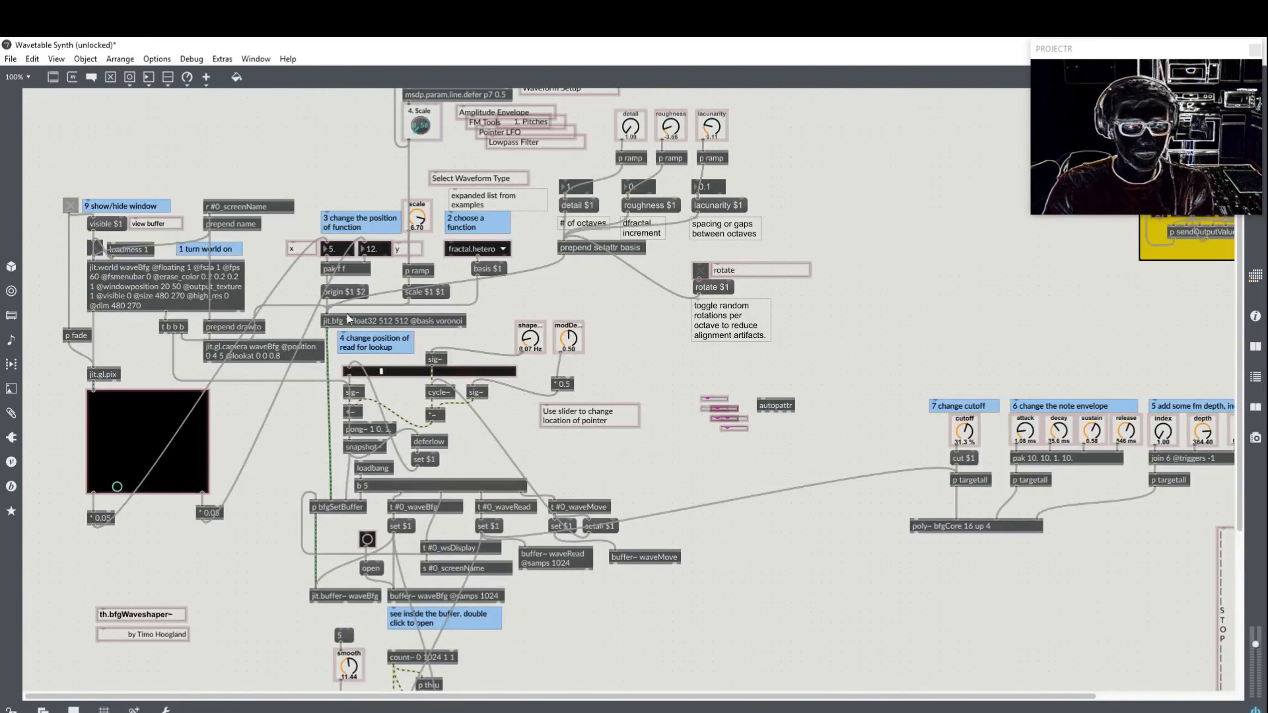
{"action": "left_click_drag", "start_coordinate": [203, 517], "coordinate": [202, 511]}
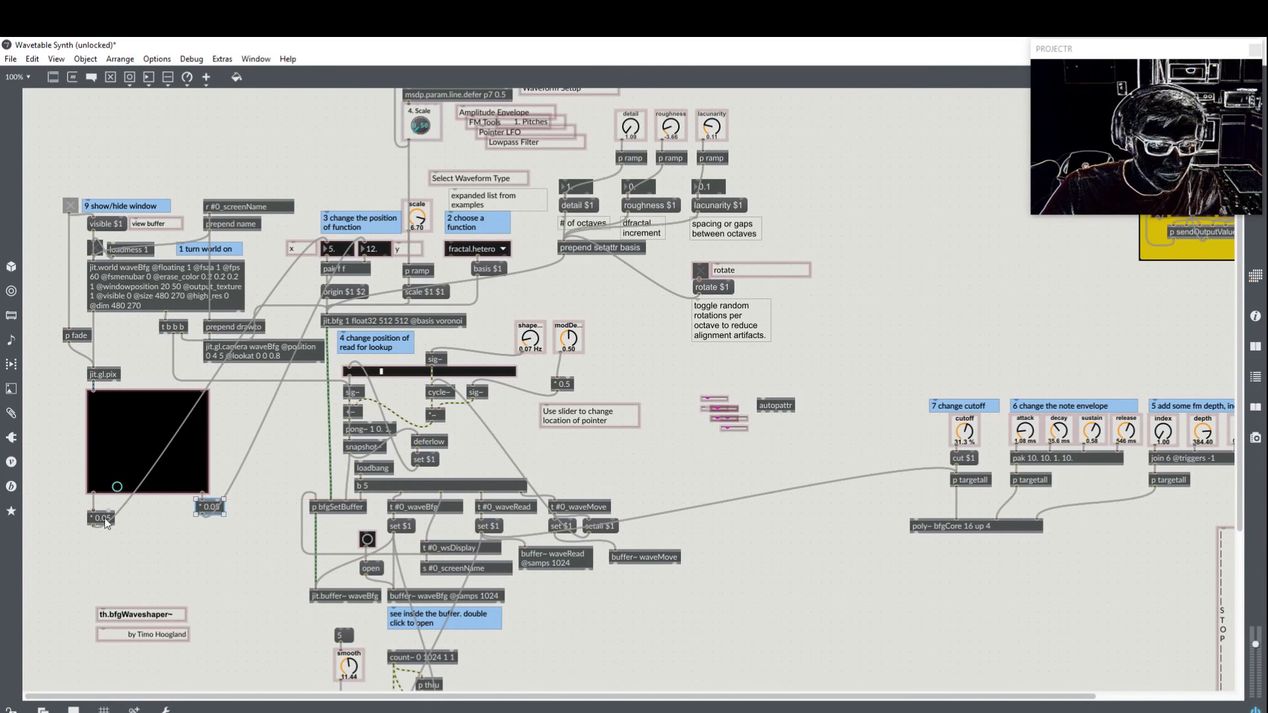
{"action": "left_click_drag", "start_coordinate": [105, 518], "coordinate": [96, 508]}
Step: Move the small th.bfgWaveshaper~ title and its author credit comment up beside the Stop Here comment
{"action": "left_click_drag", "start_coordinate": [90, 592], "coordinate": [799, 149]}
{"action": "scroll", "coordinate": [799, 150], "scroll_direction": "up", "scroll_amount": 5}
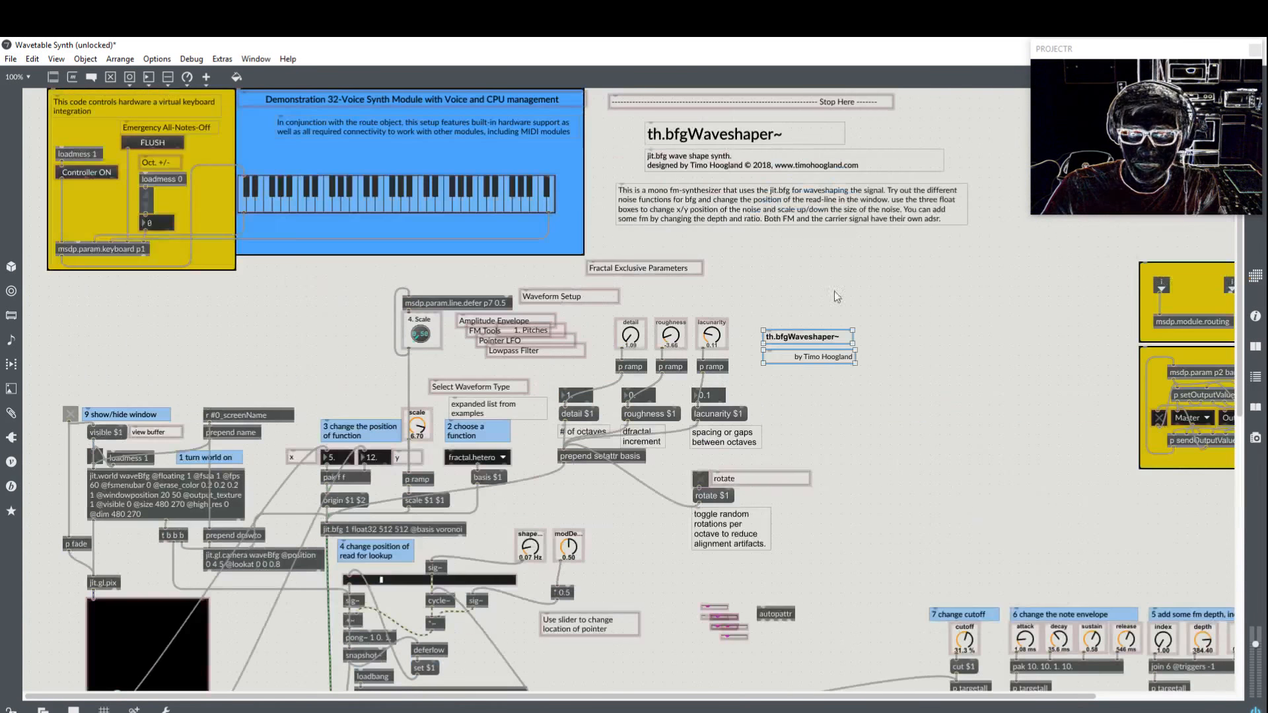
{"action": "left_click_drag", "start_coordinate": [806, 341], "coordinate": [952, 109]}
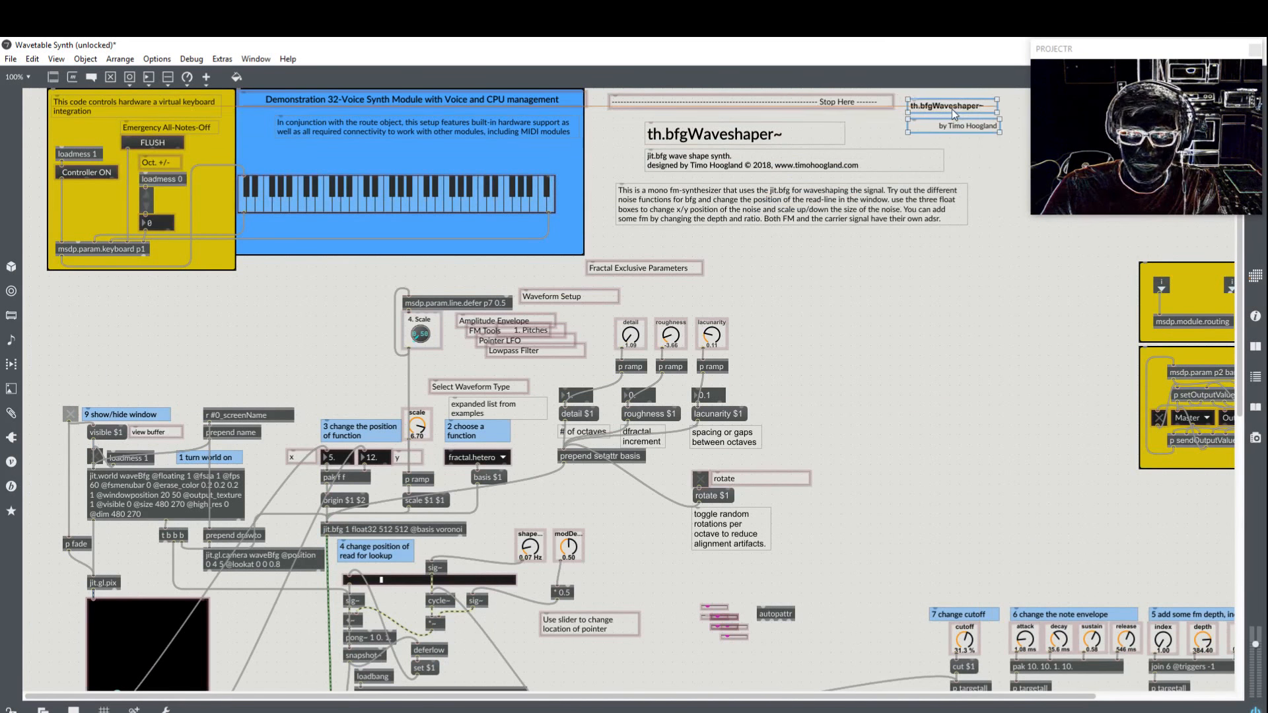
Step: Open the poly~ bfgCore 16 up 4 object to examine its inlets and inner patch, close it and unlock the patcher again
{"action": "scroll", "coordinate": [520, 382], "scroll_direction": "down", "scroll_amount": 5}
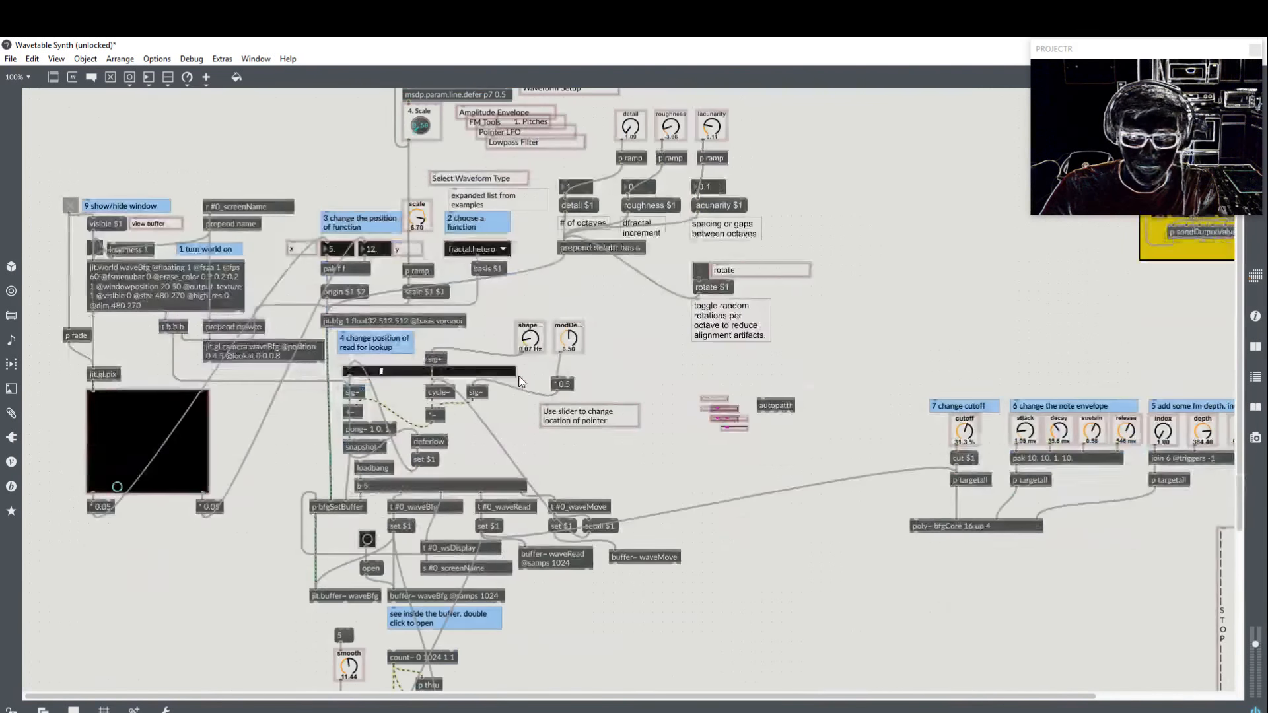
{"action": "scroll", "coordinate": [519, 381], "scroll_direction": "down", "scroll_amount": 5}
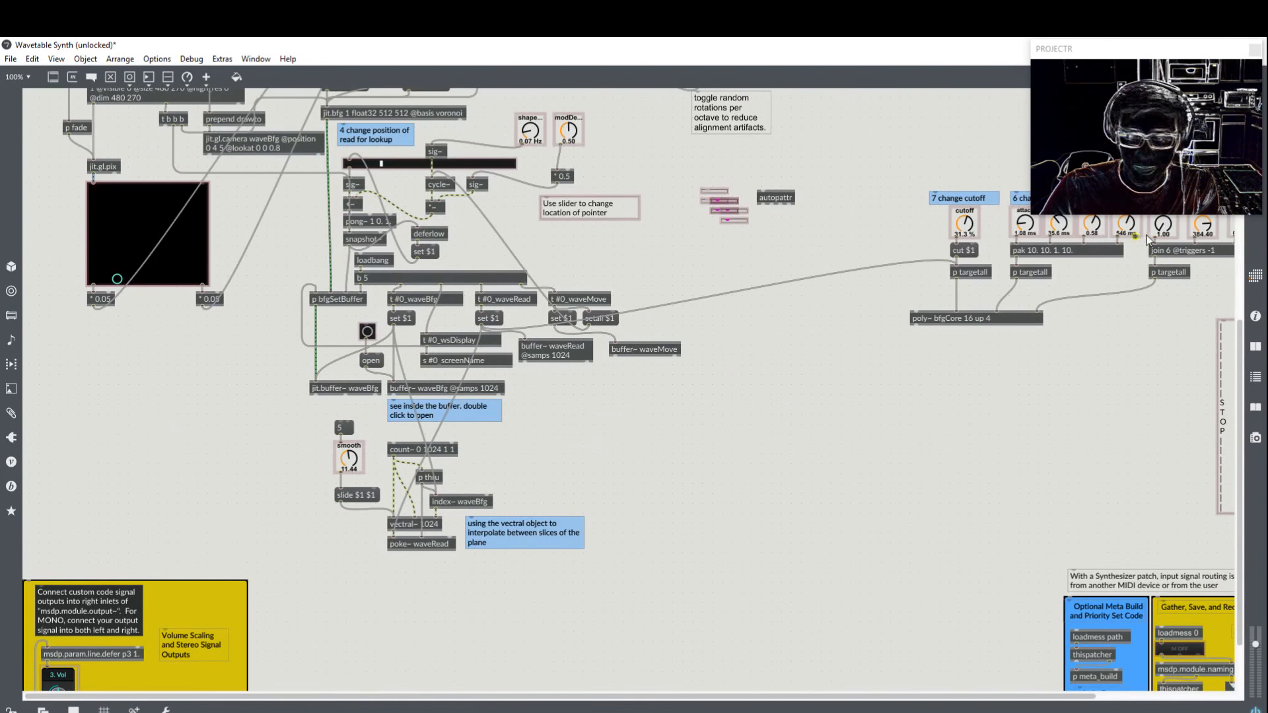
{"action": "scroll", "coordinate": [1025, 426], "scroll_direction": "up", "scroll_amount": 6}
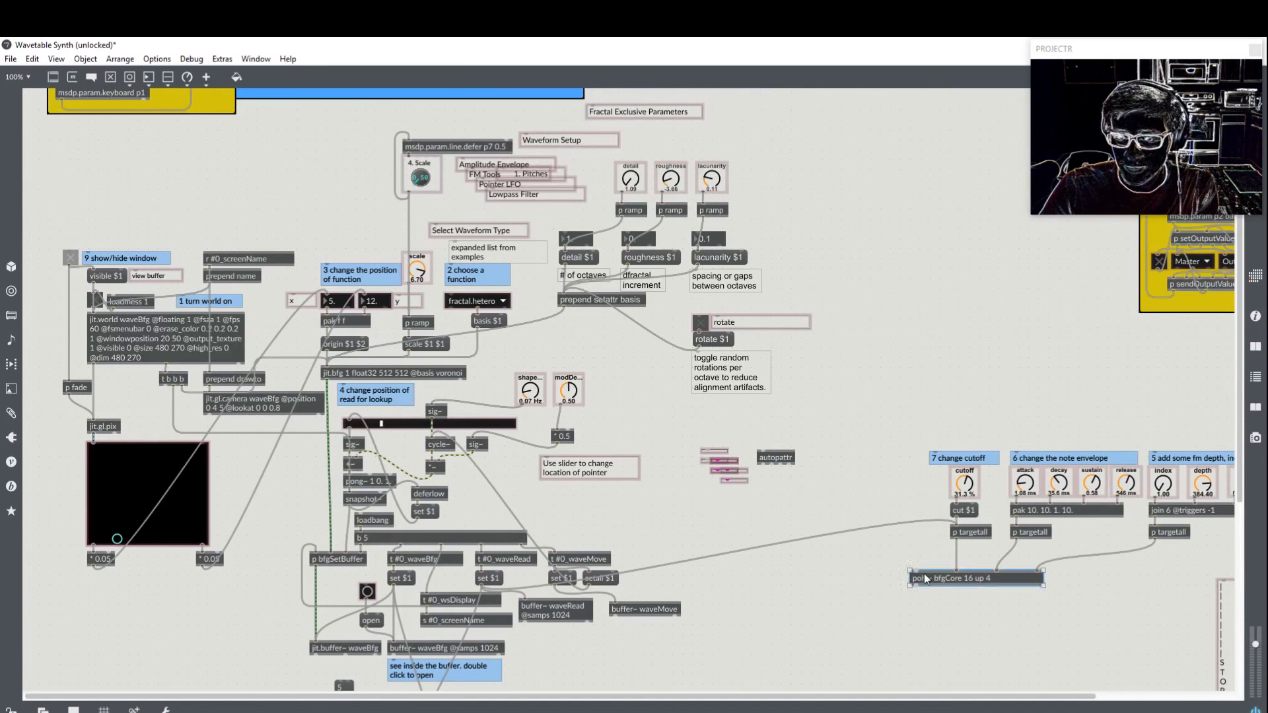
{"action": "key", "text": "ctrl+e"}
{"action": "double_click", "coordinate": [974, 582]}
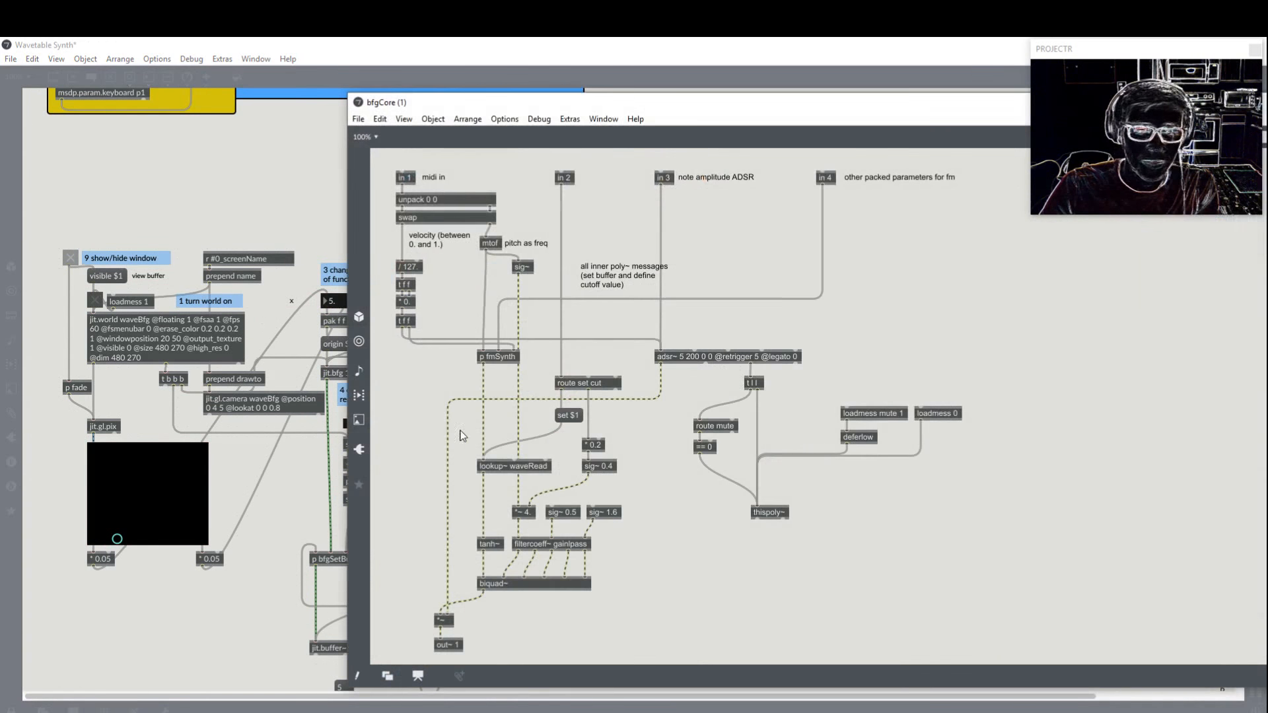
{"action": "left_click_drag", "start_coordinate": [707, 118], "coordinate": [450, 111]}
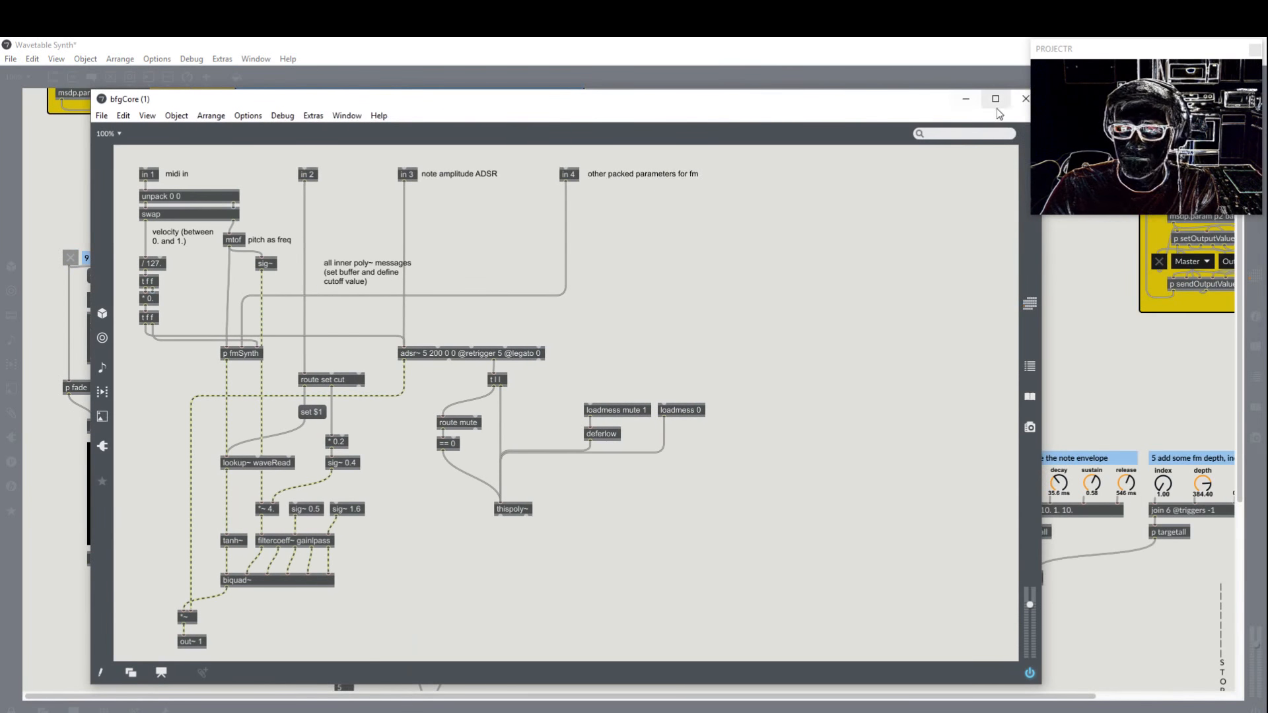
{"action": "left_click", "coordinate": [1022, 100]}
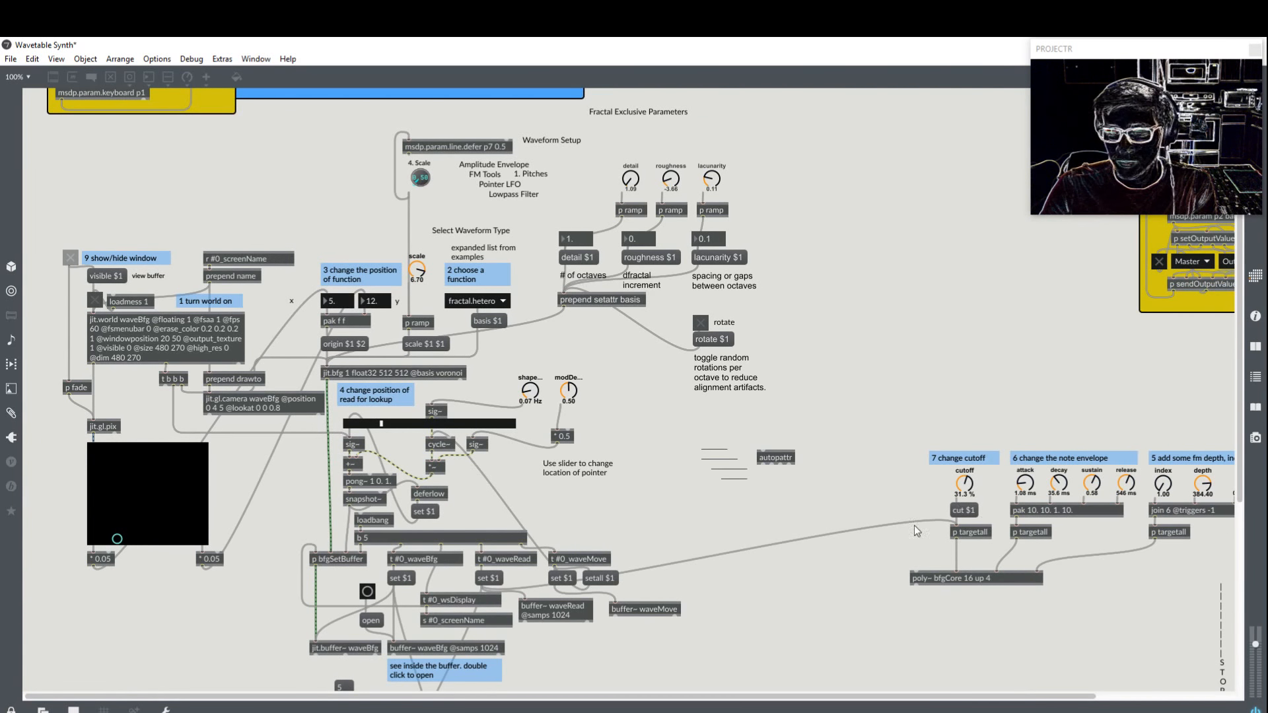
{"action": "key", "text": "ctrl+e"}
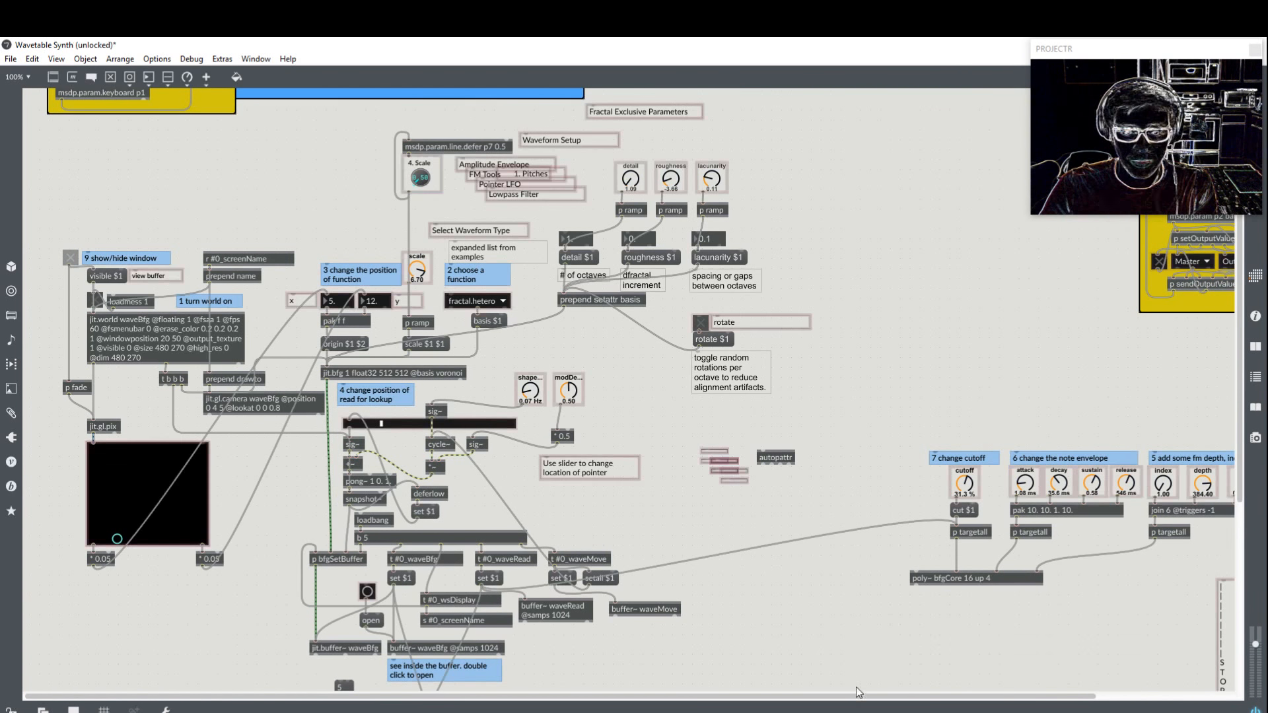
Step: Move the whole waveform section, from the Fractal Exclusive Parameters comment to poke~ waveRead, down and right, between the stereo output and Meta Build blocks
{"action": "scroll", "coordinate": [856, 680], "scroll_direction": "down", "scroll_amount": 5}
{"action": "scroll", "coordinate": [828, 594], "scroll_direction": "down", "scroll_amount": 5}
{"action": "scroll", "coordinate": [812, 555], "scroll_direction": "up", "scroll_amount": 2}
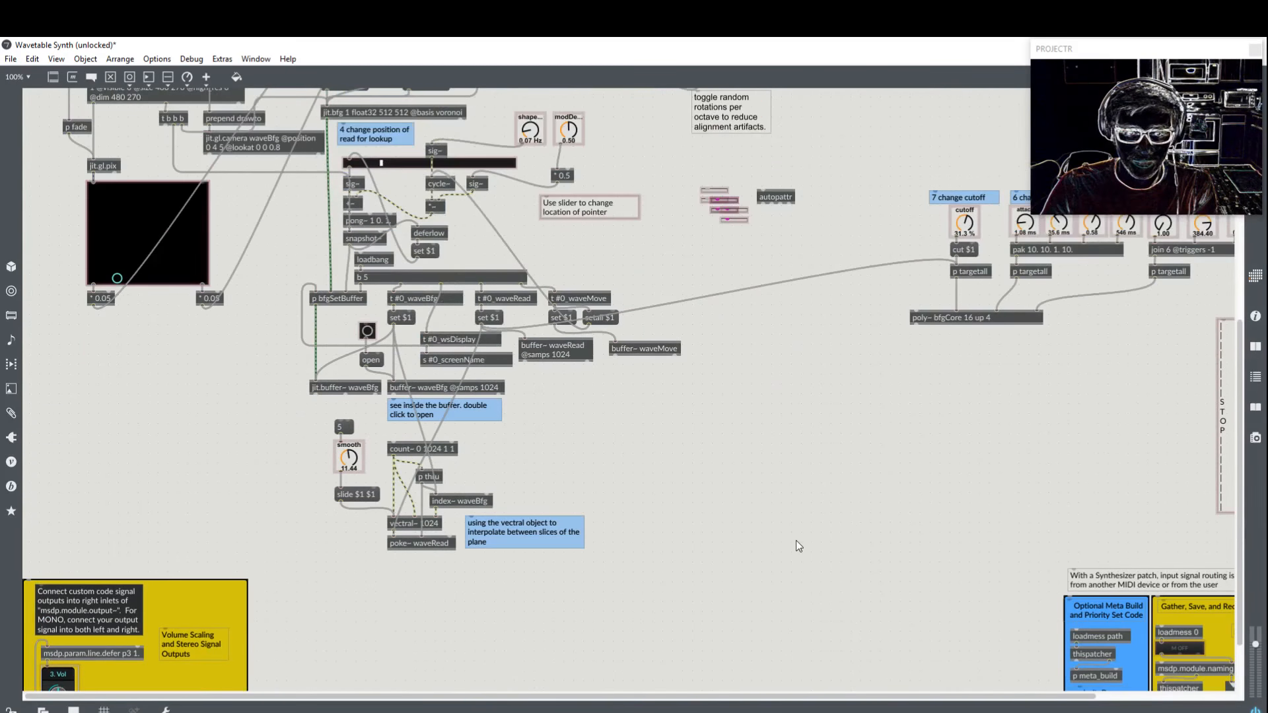
{"action": "left_click_drag", "start_coordinate": [792, 548], "coordinate": [57, 116]}
{"action": "left_click", "coordinate": [627, 106], "text": "shift"}
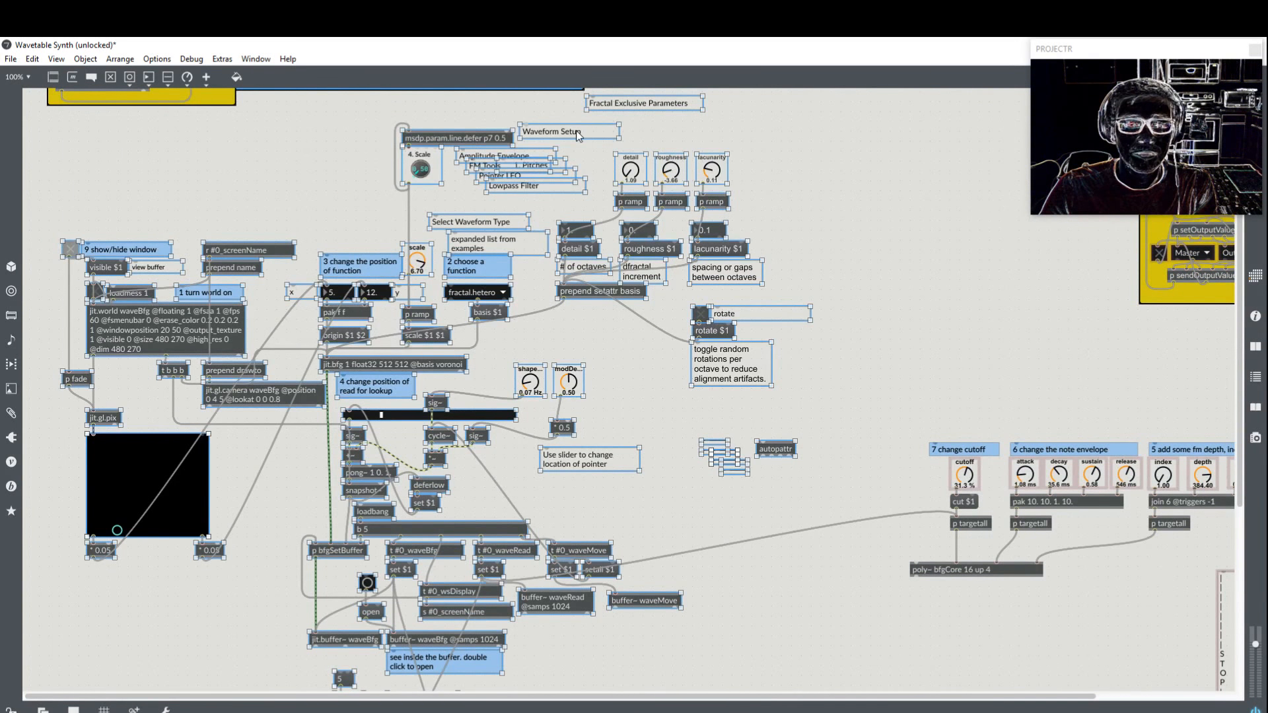
{"action": "left_click_drag", "start_coordinate": [577, 136], "coordinate": [645, 235]}
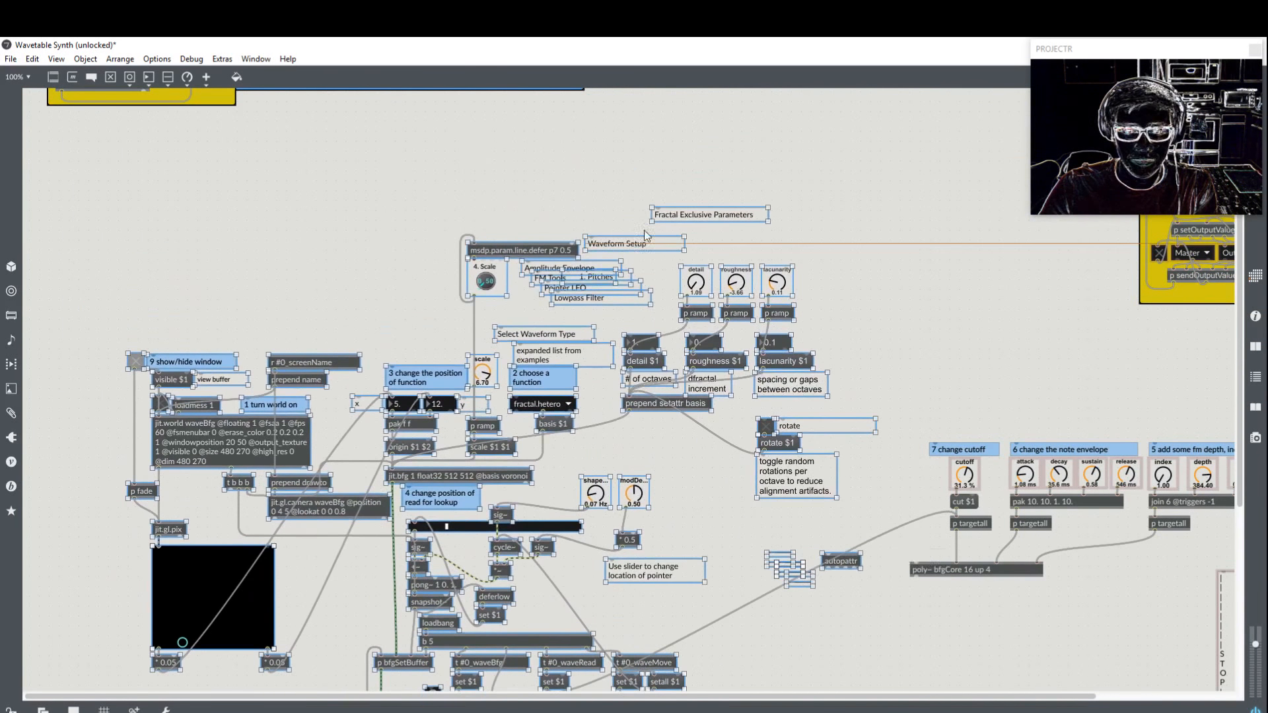
{"action": "scroll", "coordinate": [645, 236], "scroll_direction": "down", "scroll_amount": 10}
{"action": "left_click_drag", "start_coordinate": [542, 450], "coordinate": [701, 712]}
{"action": "left_click_drag", "start_coordinate": [666, 220], "coordinate": [678, 344]}
{"action": "scroll", "coordinate": [727, 346], "scroll_direction": "down", "scroll_amount": 10}
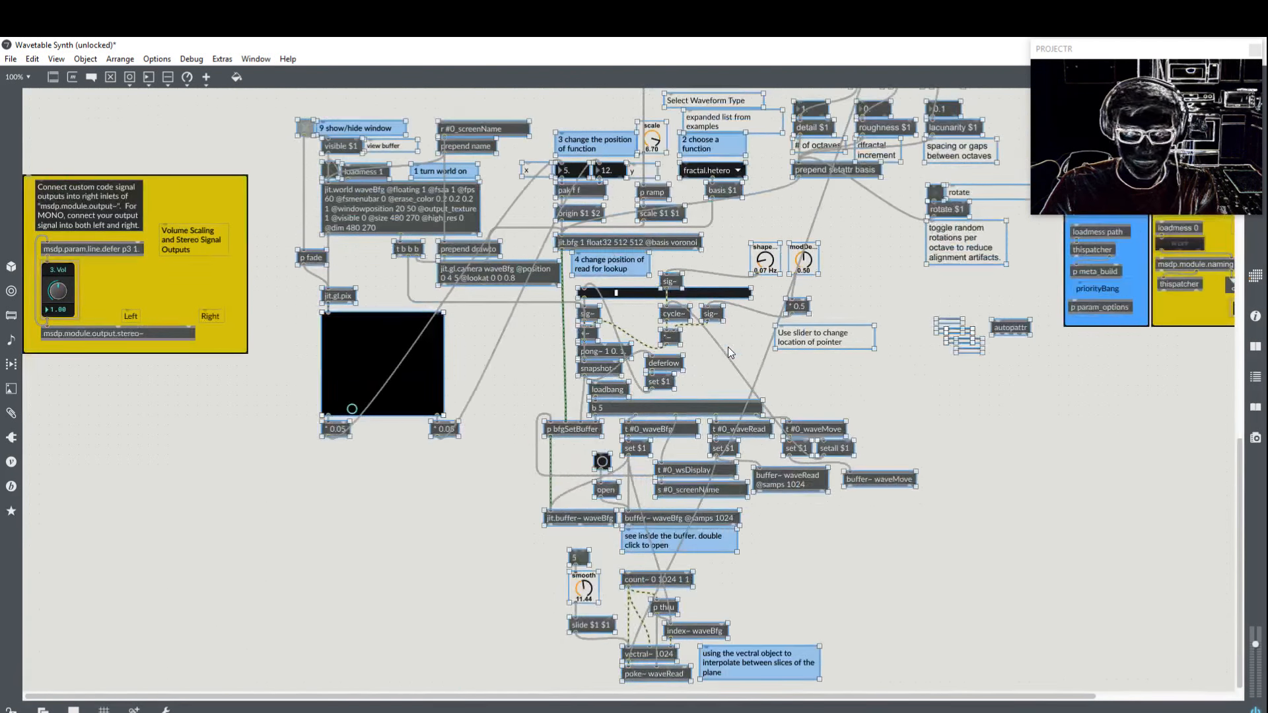
Step: Move the cutoff, note envelope and FM control groups with poly~ bfgCore up and left into the space below the Demonstration synth block
{"action": "scroll", "coordinate": [728, 347], "scroll_direction": "up", "scroll_amount": 20}
{"action": "scroll", "coordinate": [727, 347], "scroll_direction": "down", "scroll_amount": 3}
{"action": "scroll", "coordinate": [777, 384], "scroll_direction": "down", "scroll_amount": 2}
{"action": "left_click_drag", "start_coordinate": [836, 383], "coordinate": [1182, 591]}
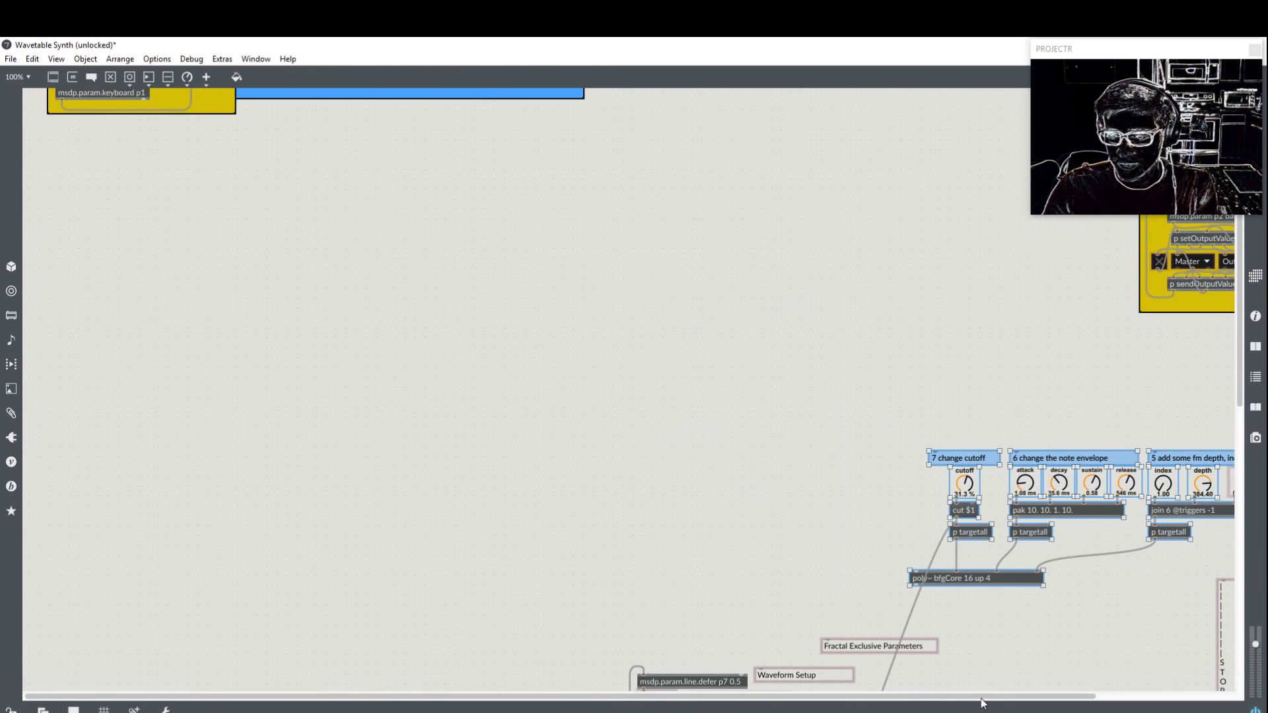
{"action": "left_click_drag", "start_coordinate": [982, 702], "coordinate": [1127, 703]}
{"action": "left_click_drag", "start_coordinate": [1215, 581], "coordinate": [741, 452]}
{"action": "left_click_drag", "start_coordinate": [845, 573], "coordinate": [244, 333]}
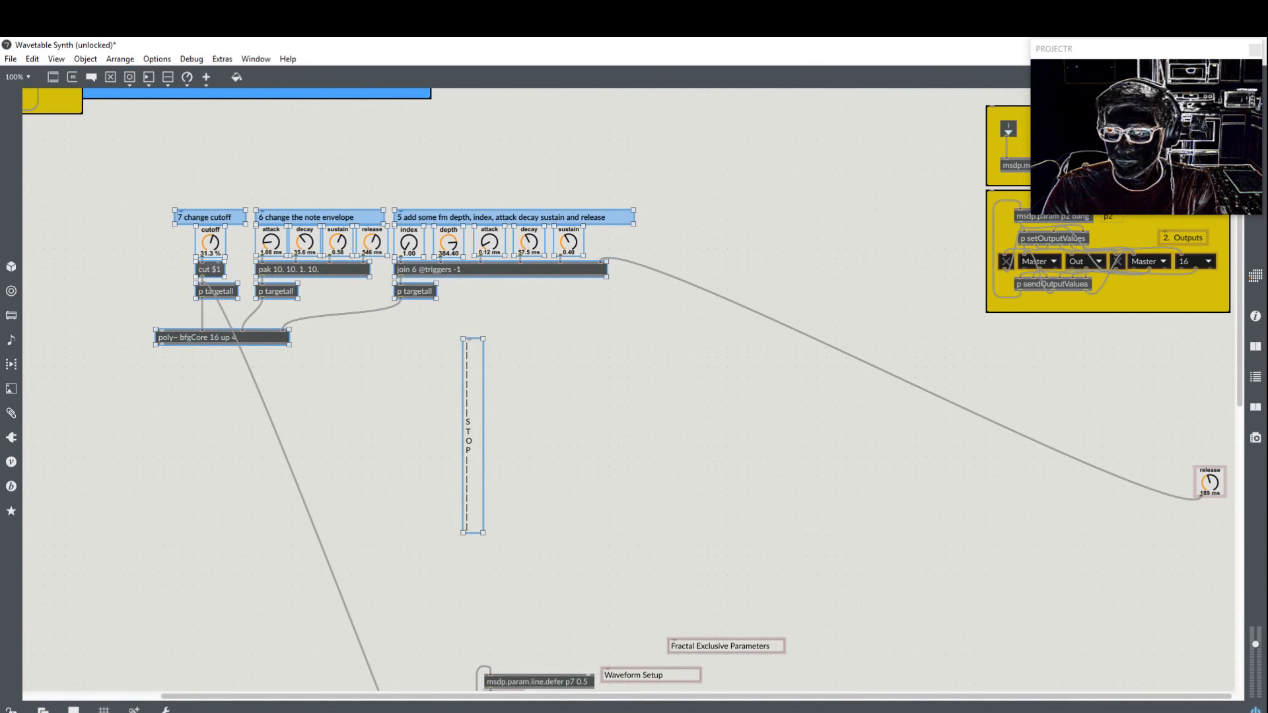
Step: Place the stray FM release dial beside the FM sustain dial and return the vertical STOP comment to the far right
{"action": "left_click_drag", "start_coordinate": [1218, 484], "coordinate": [618, 243]}
{"action": "left_click_drag", "start_coordinate": [465, 425], "coordinate": [1219, 436]}
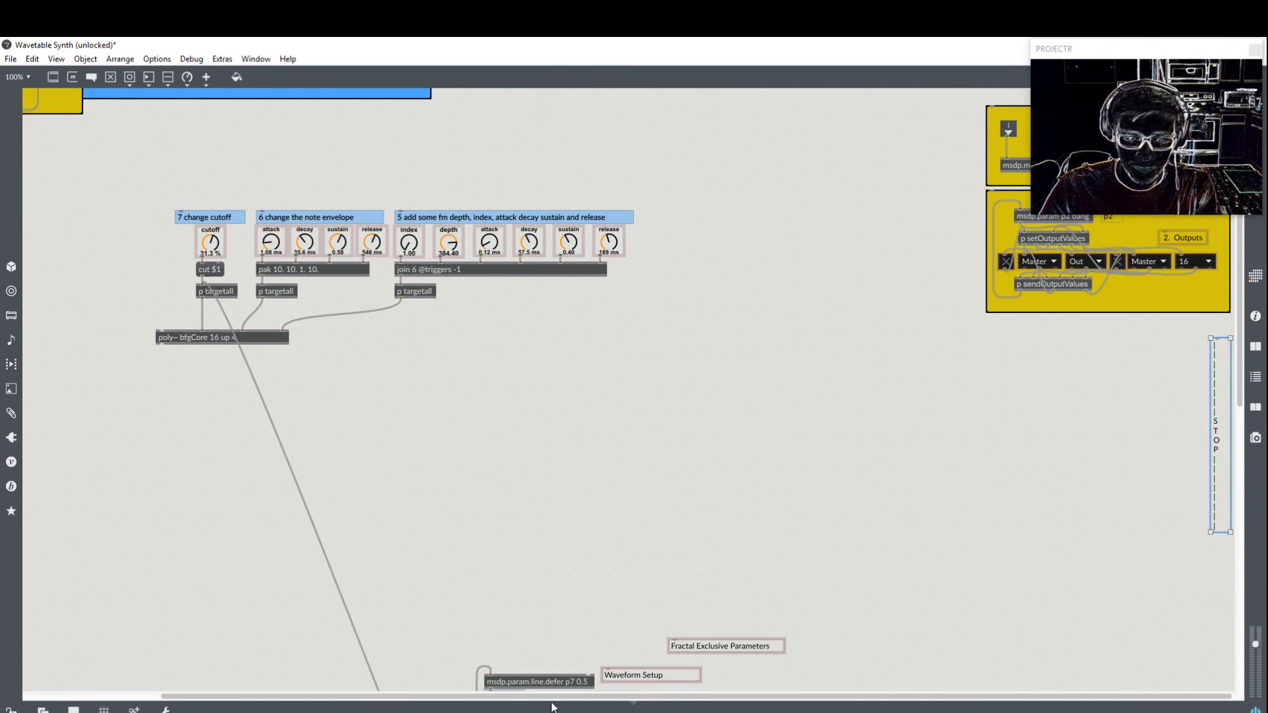
Step: Shift the cutoff, note envelope and FM control groups with poly~ bfgCore closer beneath the hardware keyboard and Demonstration synth blocks
{"action": "left_click_drag", "start_coordinate": [552, 698], "coordinate": [460, 699]}
{"action": "scroll", "coordinate": [315, 587], "scroll_direction": "up", "scroll_amount": 5}
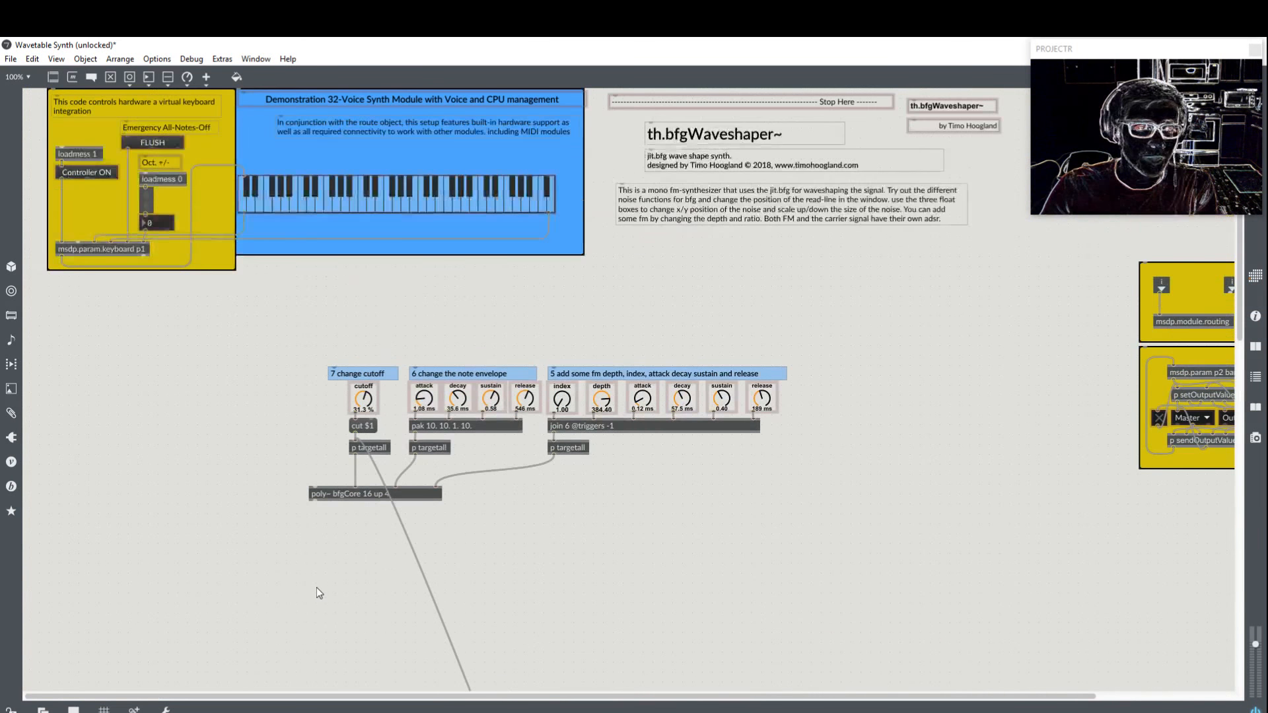
{"action": "left_click_drag", "start_coordinate": [750, 581], "coordinate": [179, 321]}
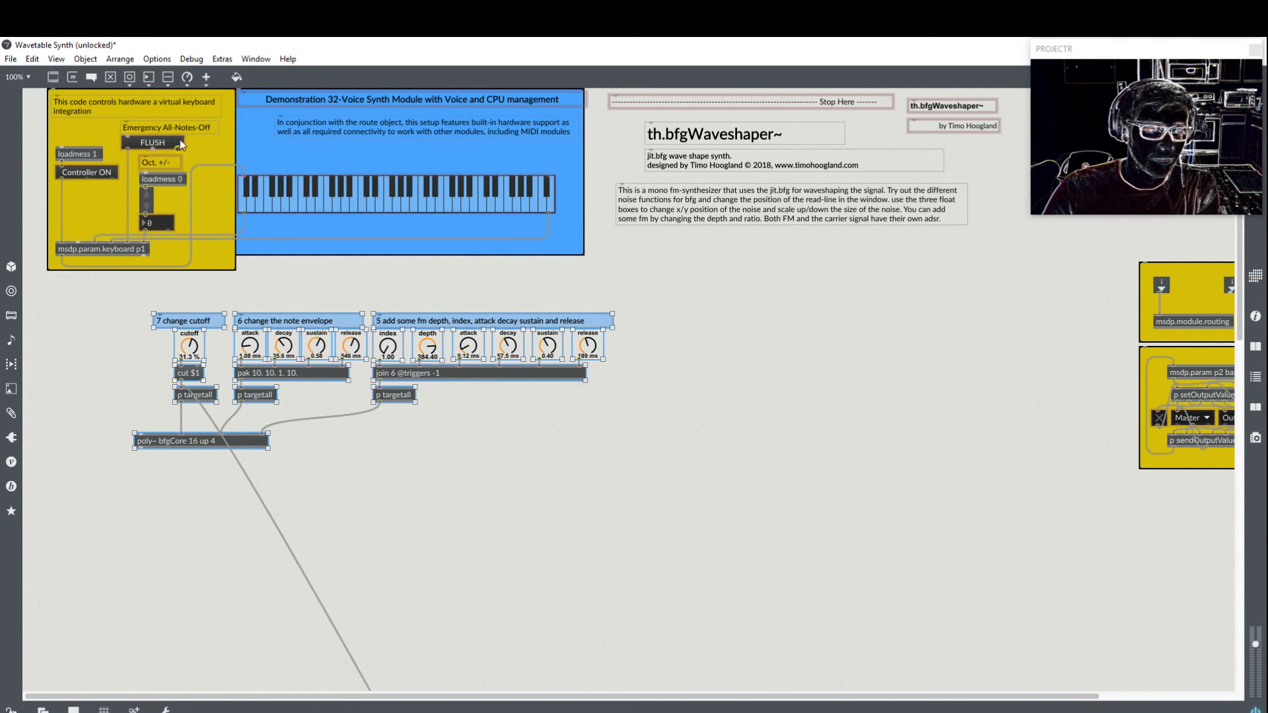
Step: Connect the last outlet of msdp.param.keyboard p1 to the first inlet of poly~ bfgCore 16 up 4
{"action": "key", "text": "ctrl+e"}
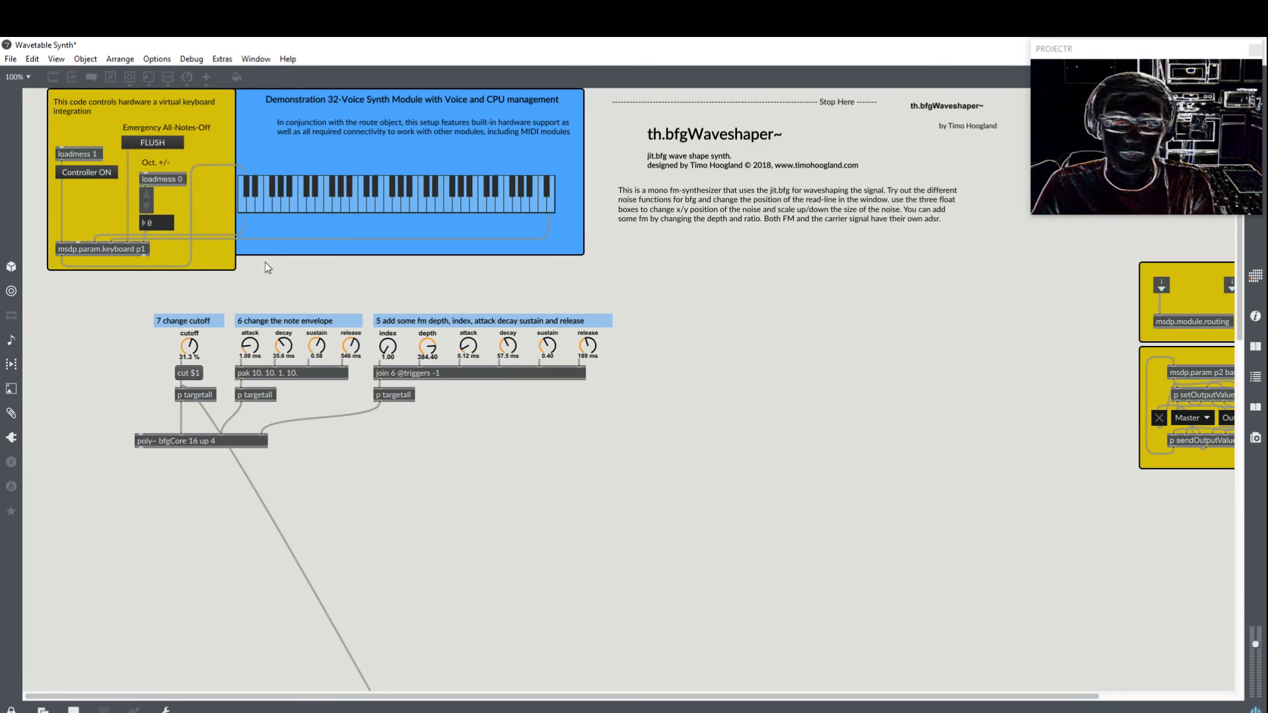
{"action": "key", "text": "ctrl+e"}
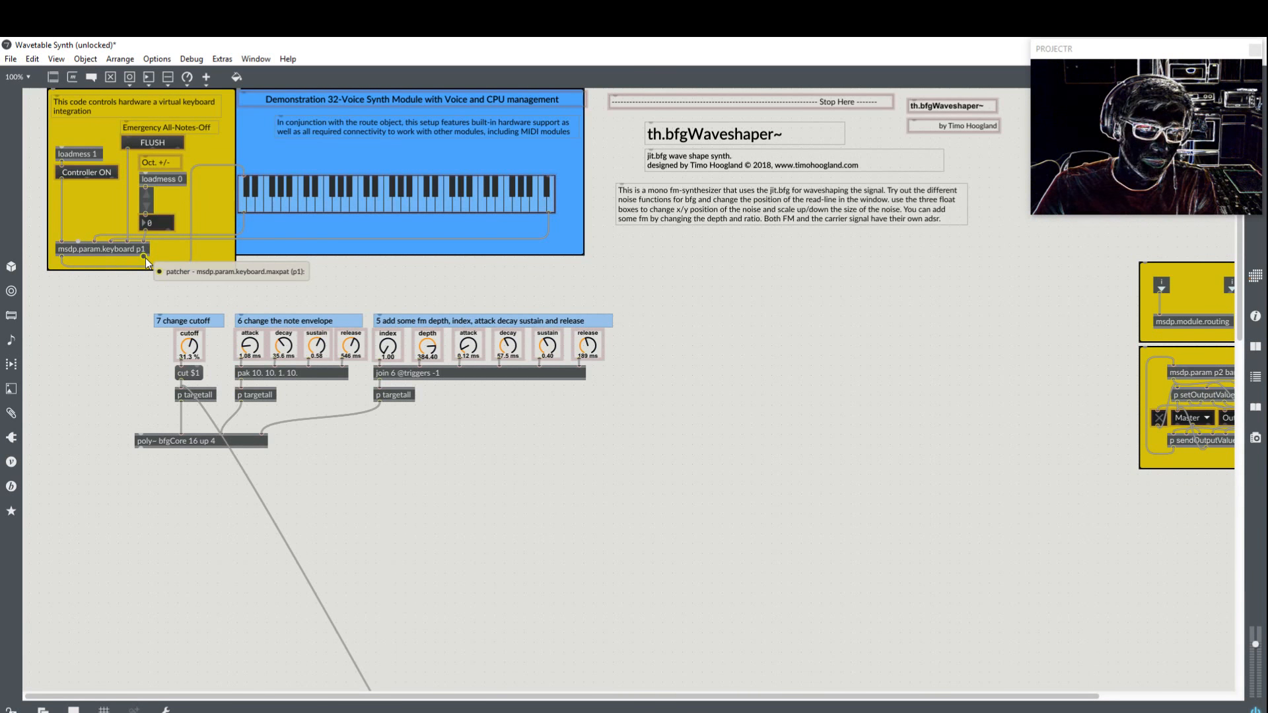
{"action": "left_click_drag", "start_coordinate": [145, 329], "coordinate": [146, 434]}
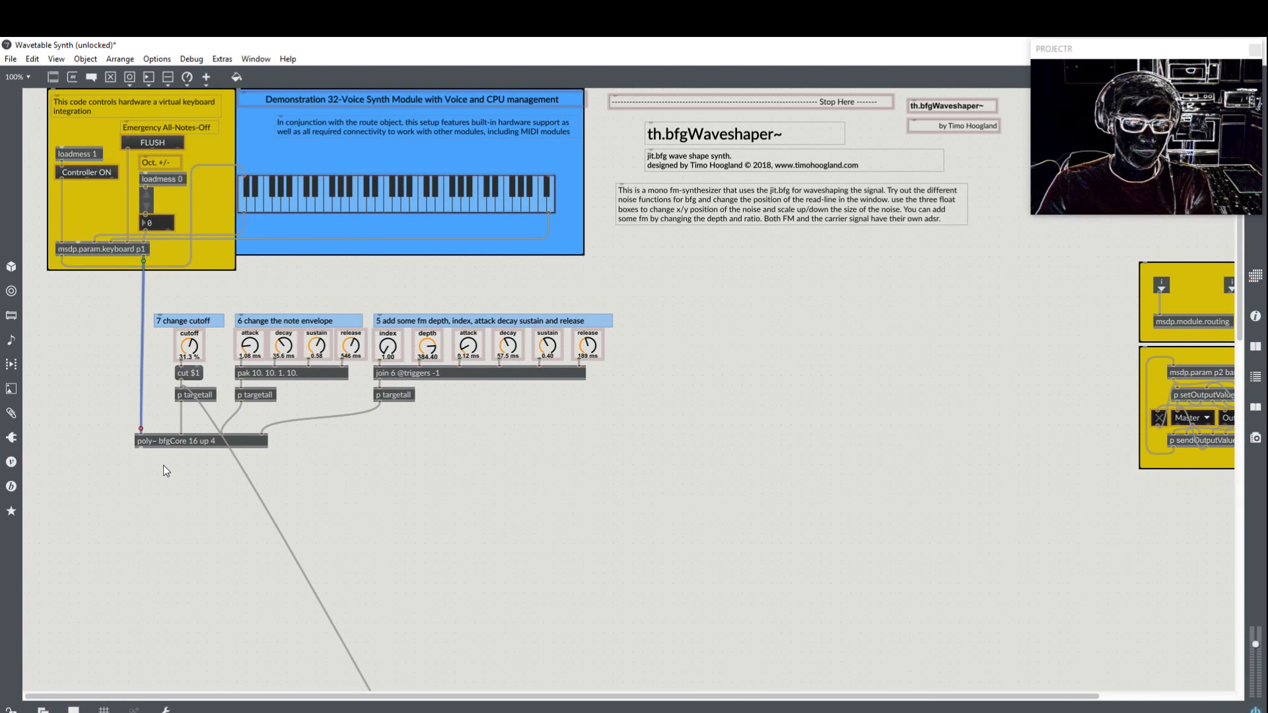
Step: Move the Volume Scaling and Stereo Signal Outputs block with its contents up, below the poly~ bfgCore object
{"action": "scroll", "coordinate": [594, 457], "scroll_direction": "down", "scroll_amount": 10}
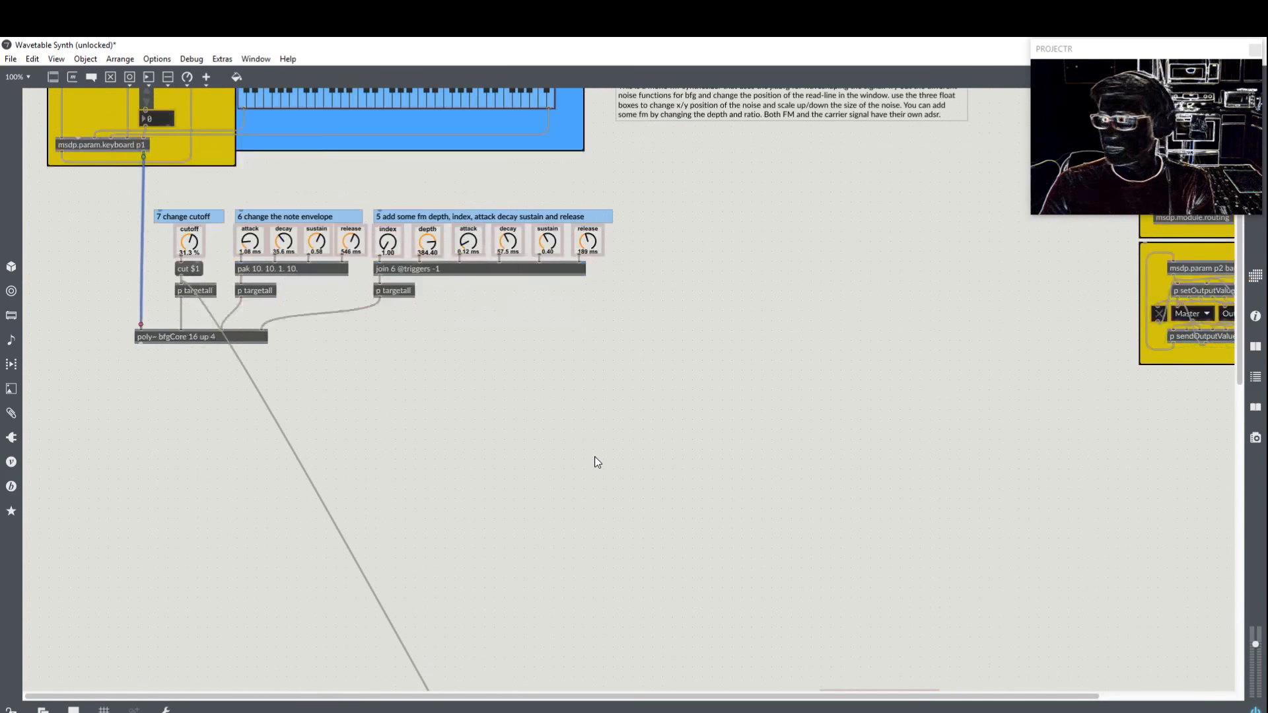
{"action": "scroll", "coordinate": [594, 456], "scroll_direction": "up", "scroll_amount": 3}
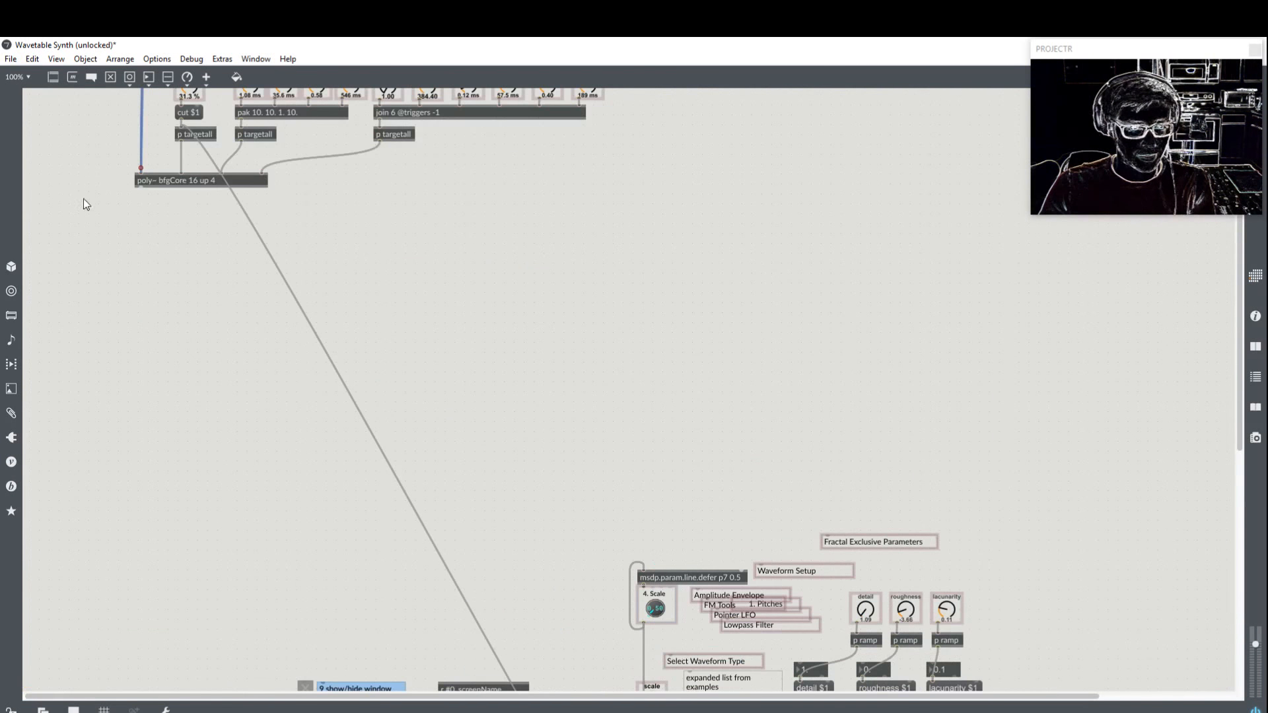
{"action": "scroll", "coordinate": [144, 200], "scroll_direction": "down", "scroll_amount": 14}
{"action": "scroll", "coordinate": [144, 199], "scroll_direction": "up", "scroll_amount": 3}
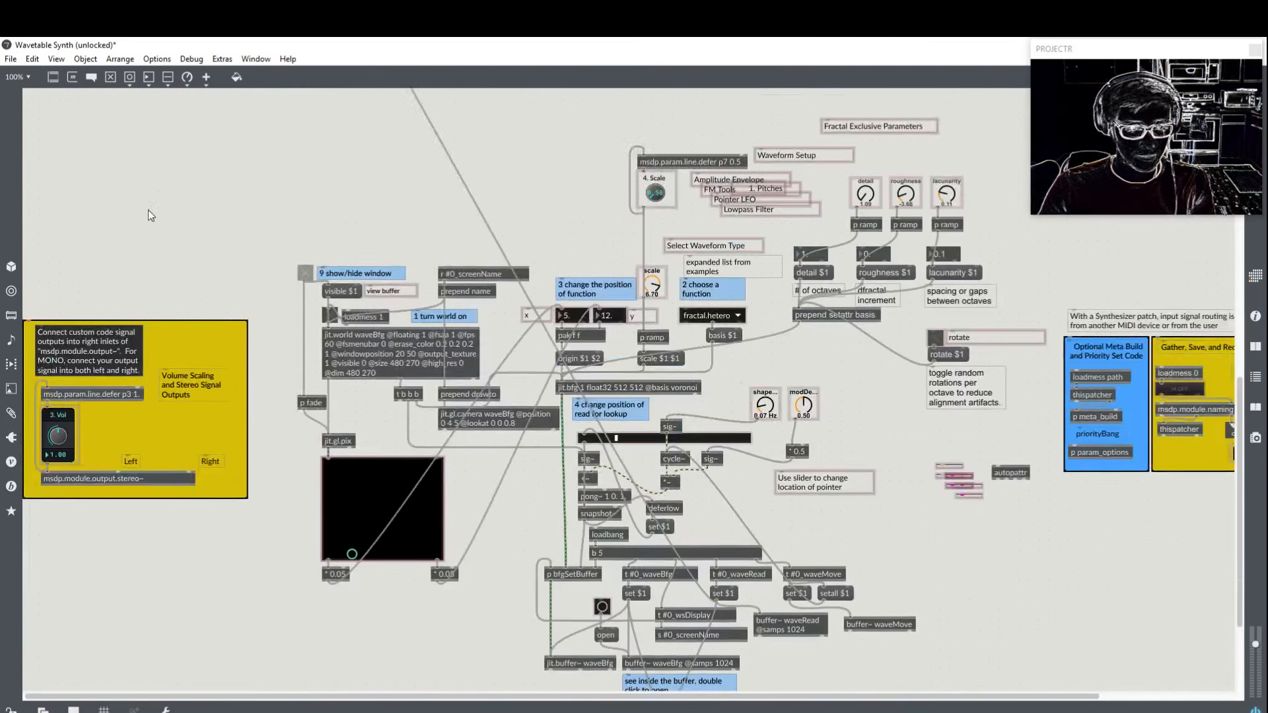
{"action": "left_click_drag", "start_coordinate": [257, 555], "coordinate": [57, 315]}
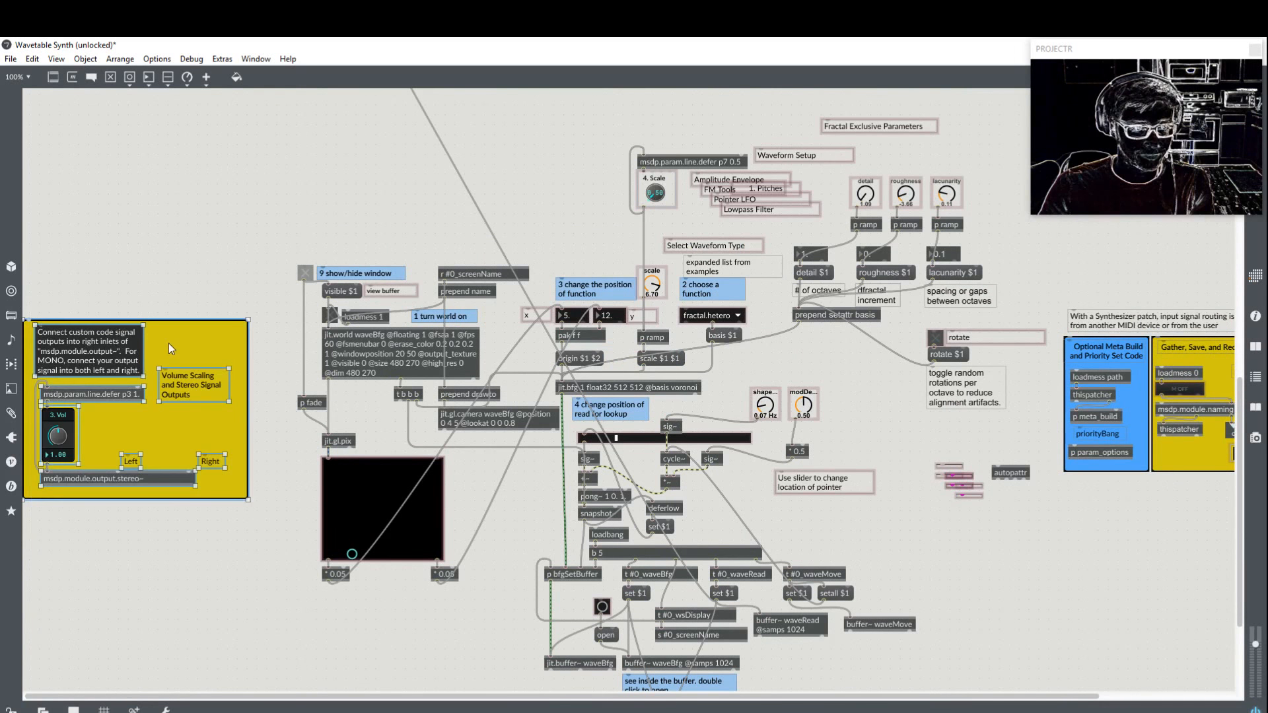
{"action": "left_click_drag", "start_coordinate": [169, 343], "coordinate": [167, 198]}
{"action": "scroll", "coordinate": [167, 198], "scroll_direction": "up", "scroll_amount": 4}
{"action": "left_click_drag", "start_coordinate": [186, 406], "coordinate": [185, 205]}
{"action": "scroll", "coordinate": [185, 204], "scroll_direction": "up", "scroll_amount": 1}
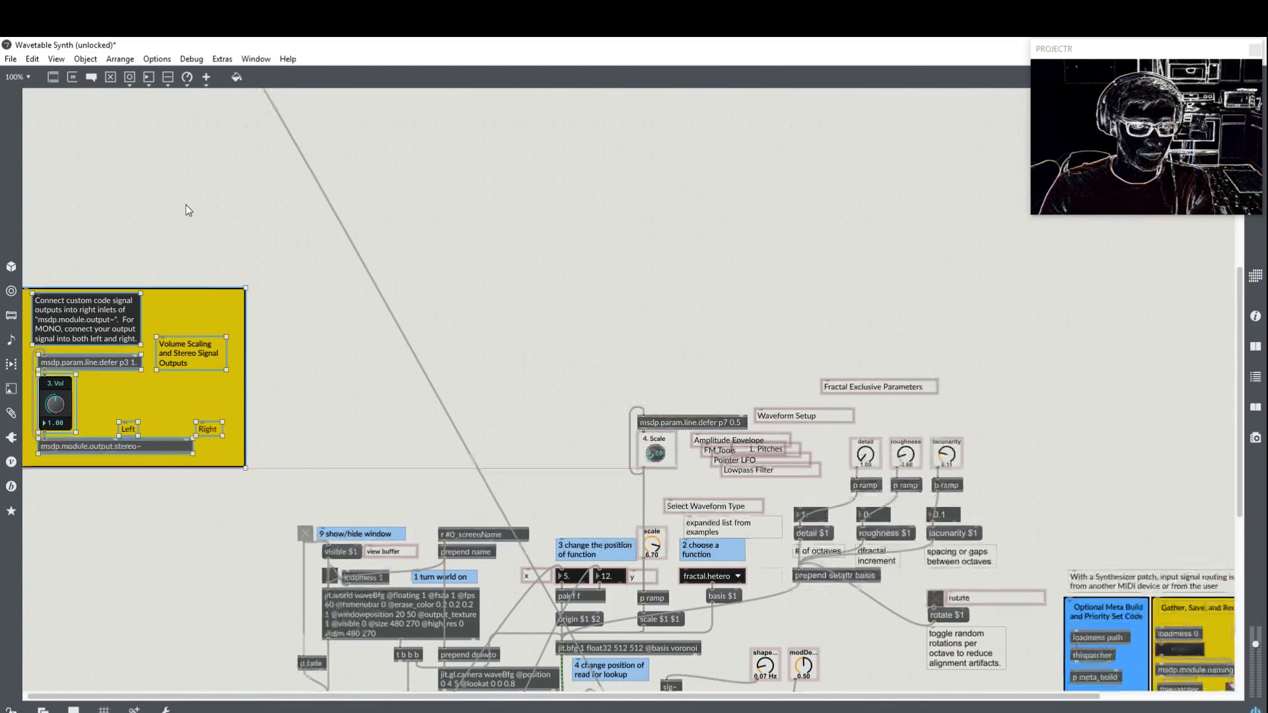
{"action": "scroll", "coordinate": [186, 205], "scroll_direction": "up", "scroll_amount": 2}
{"action": "left_click_drag", "start_coordinate": [201, 422], "coordinate": [196, 323]}
{"action": "scroll", "coordinate": [193, 279], "scroll_direction": "up", "scroll_amount": 2}
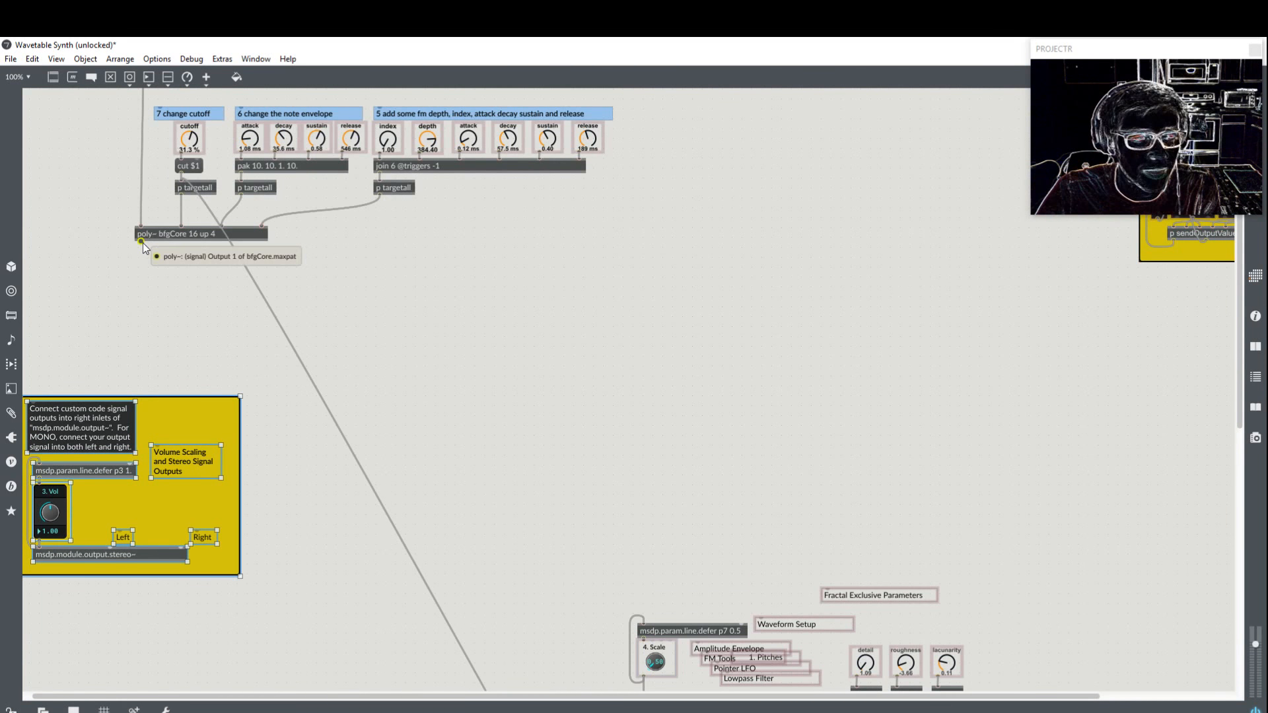
Step: Connect the poly~ bfgCore signal output to both the Left and Right inlets of msdp.module.output.stereo~
{"action": "left_click", "coordinate": [136, 283]}
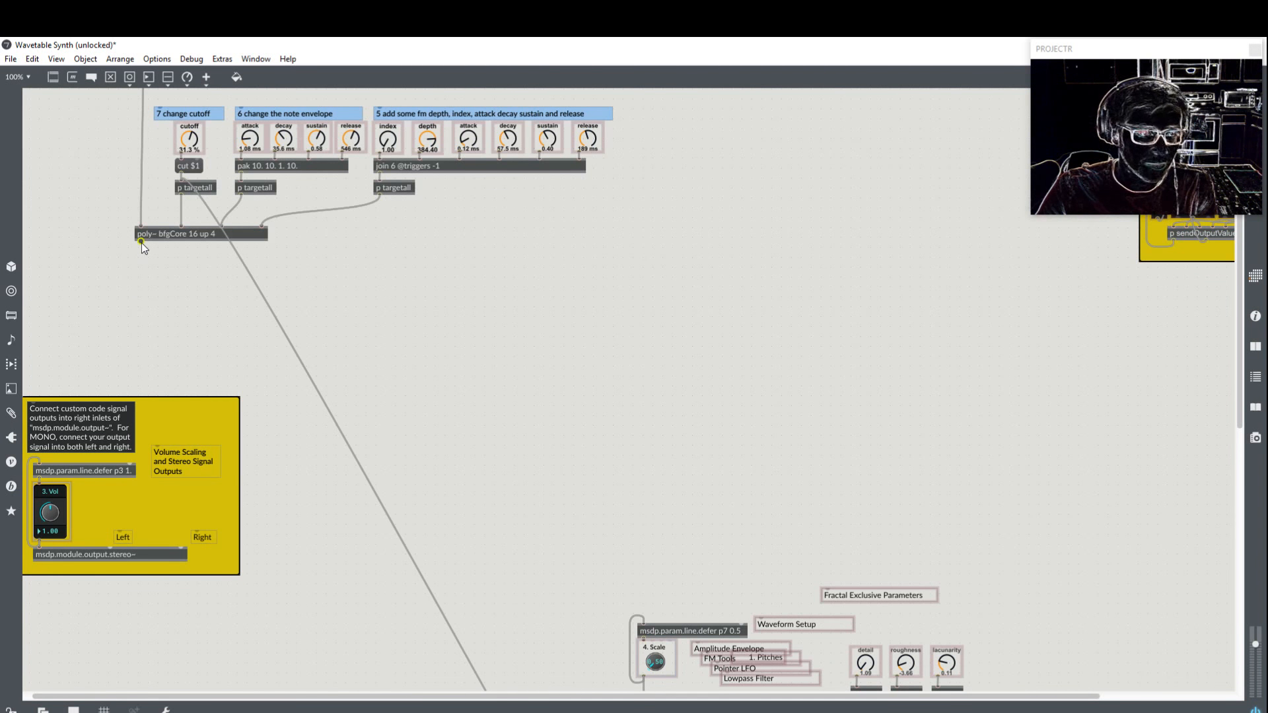
{"action": "left_click_drag", "start_coordinate": [139, 346], "coordinate": [172, 541]}
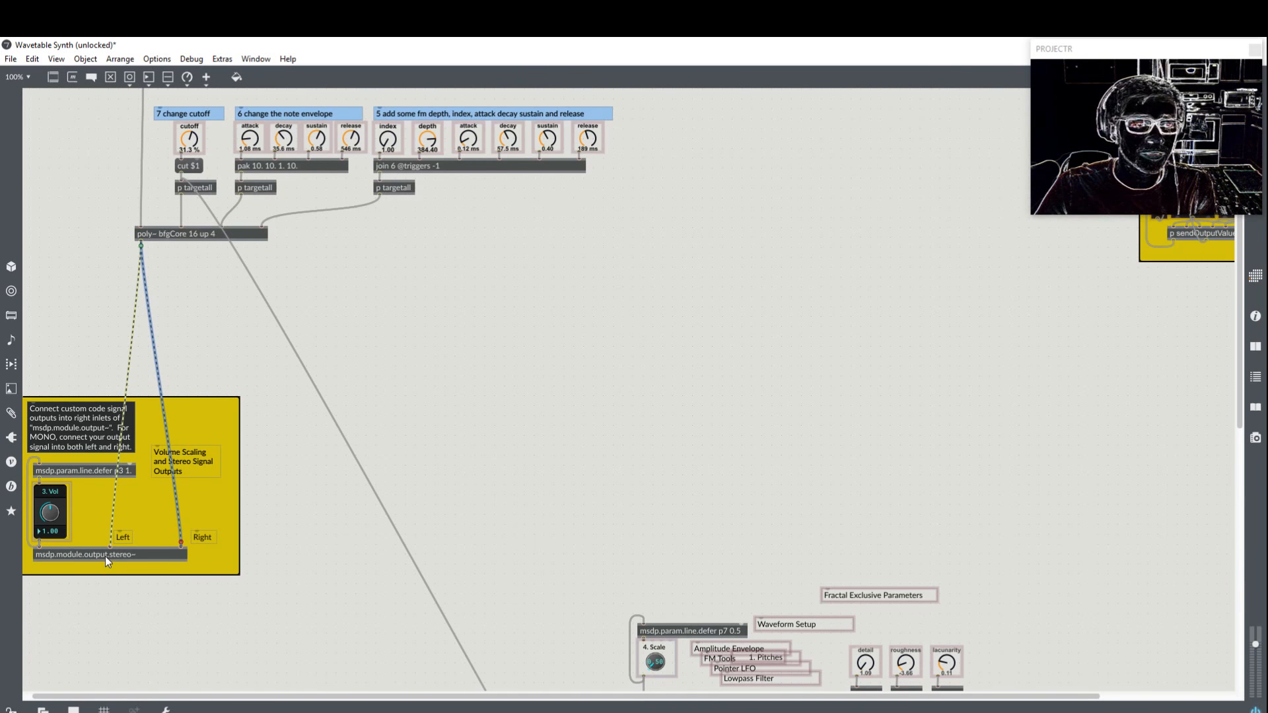
Step: Move the connected Volume Scaling and Stereo Signal Outputs block farther up, directly beneath the poly~ bfgCore object
{"action": "left_click_drag", "start_coordinate": [261, 594], "coordinate": [44, 374]}
{"action": "left_click_drag", "start_coordinate": [43, 418], "coordinate": [54, 301]}
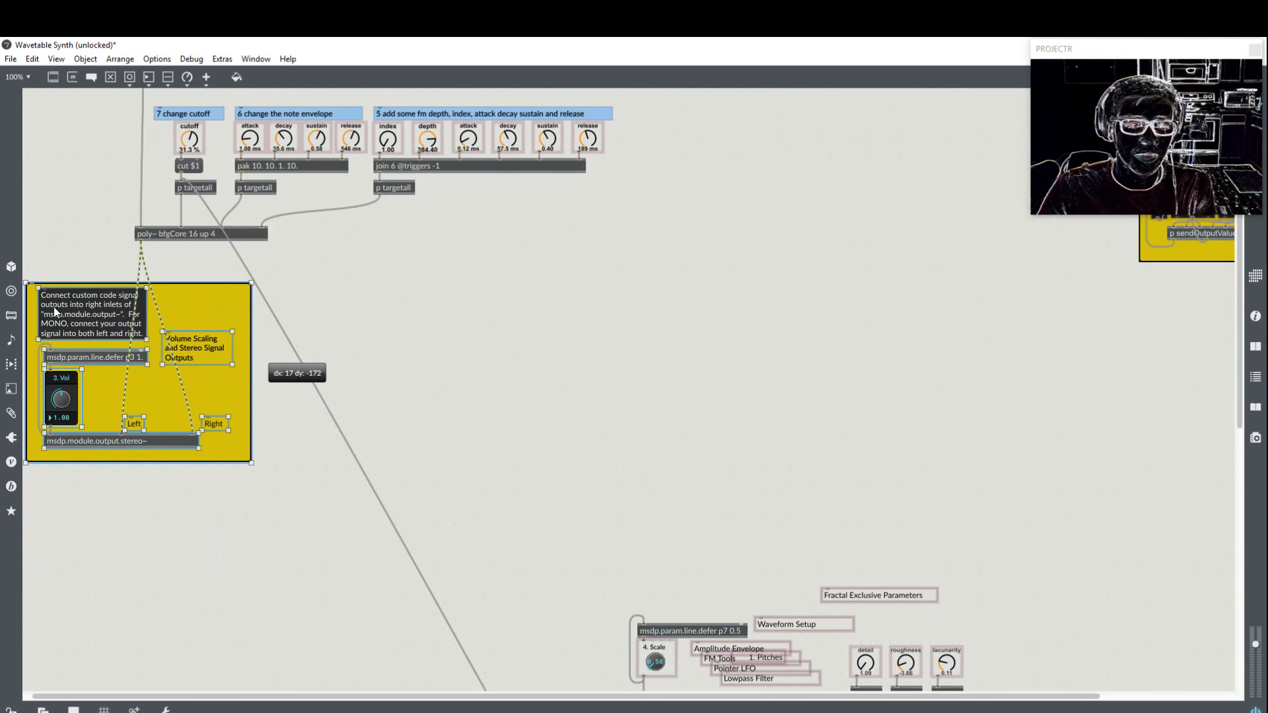
{"action": "scroll", "coordinate": [176, 364], "scroll_direction": "up", "scroll_amount": 5}
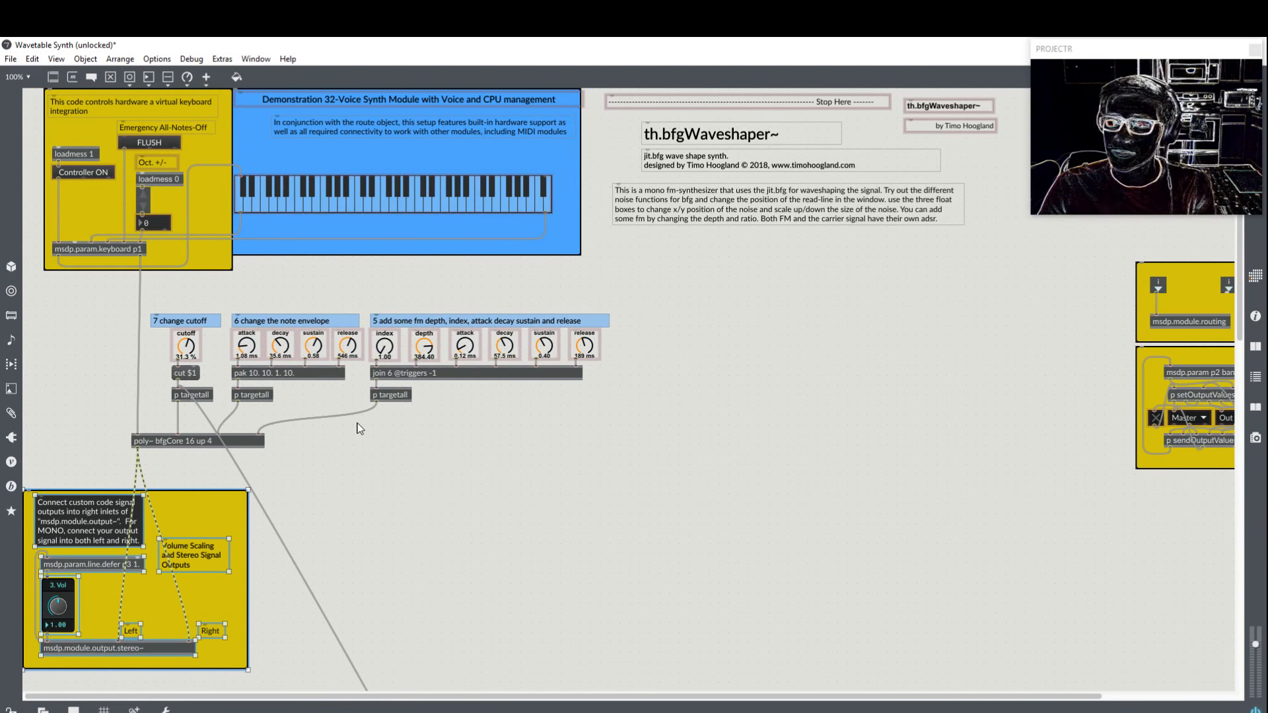
{"action": "scroll", "coordinate": [359, 429], "scroll_direction": "down", "scroll_amount": 10}
{"action": "scroll", "coordinate": [362, 430], "scroll_direction": "up", "scroll_amount": 5}
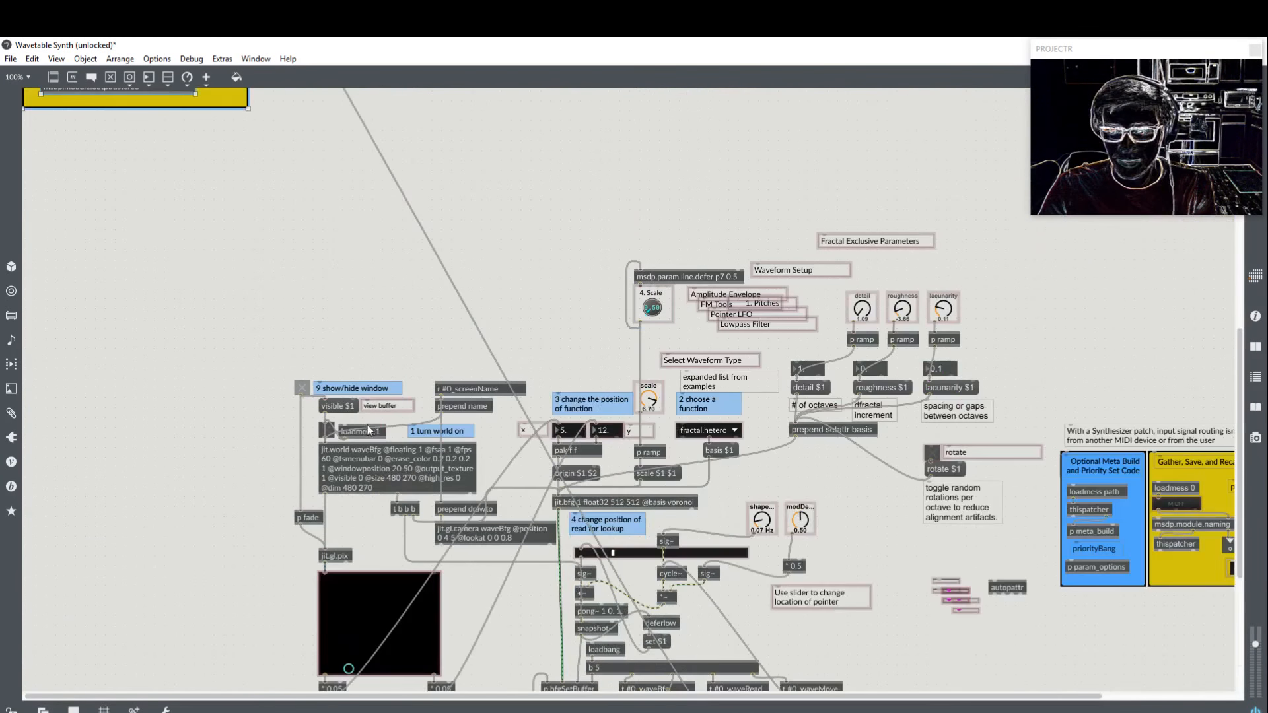
{"action": "scroll", "coordinate": [992, 584], "scroll_direction": "down", "scroll_amount": 4}
{"action": "scroll", "coordinate": [993, 584], "scroll_direction": "down", "scroll_amount": 2}
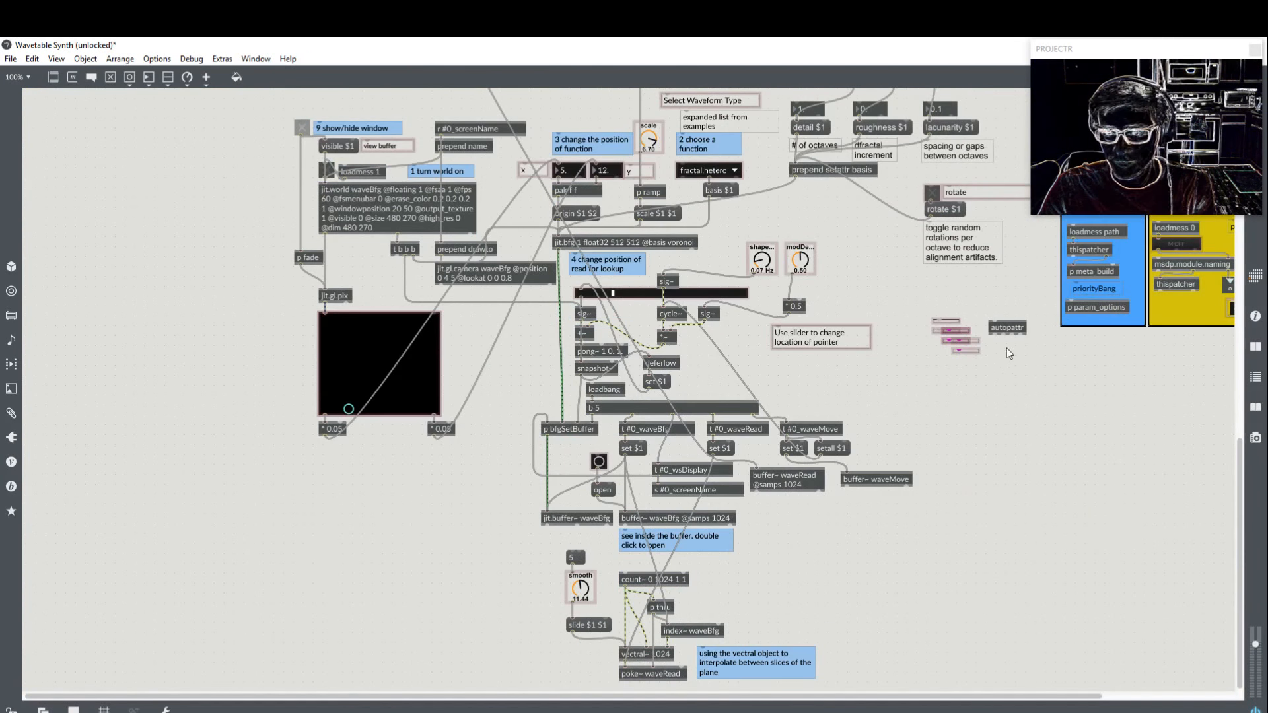
Step: Move the whole jit.bfg waveform, display and buffer section up, placing it beside the poly~ bfgCore object
{"action": "left_click_drag", "start_coordinate": [1017, 676], "coordinate": [321, 151]}
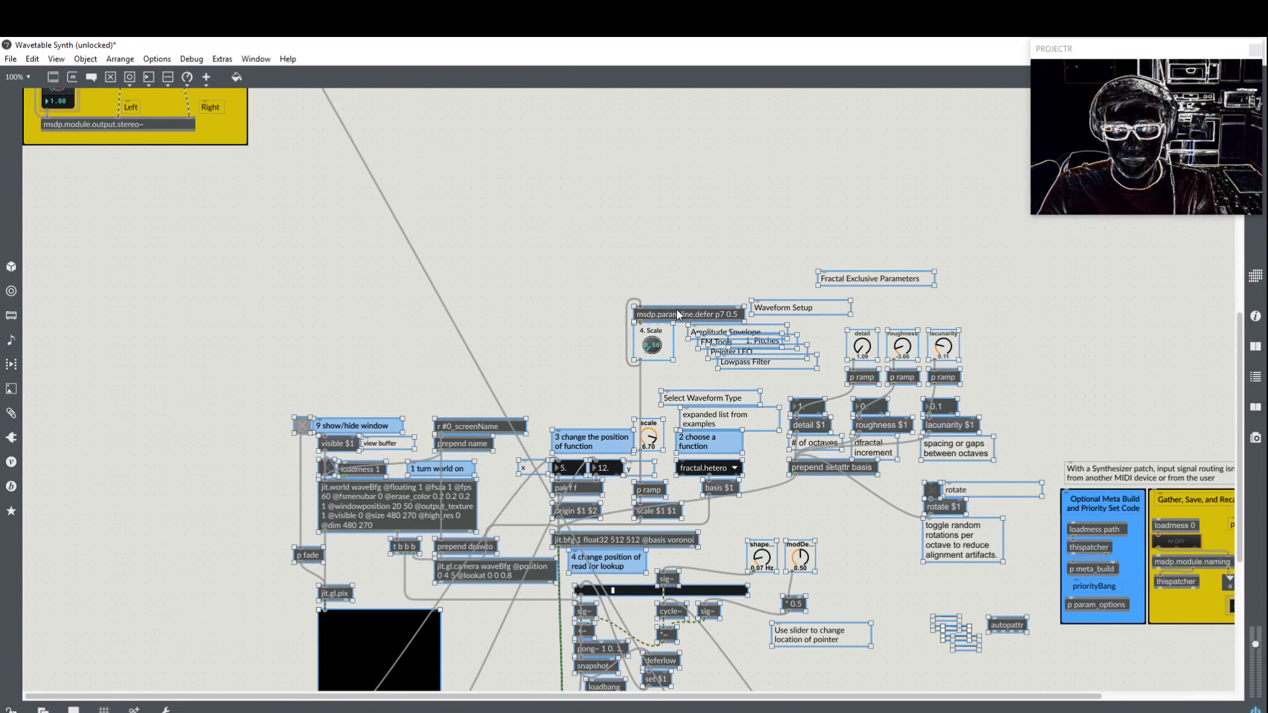
{"action": "left_click_drag", "start_coordinate": [676, 309], "coordinate": [666, 186]}
{"action": "scroll", "coordinate": [583, 184], "scroll_direction": "up", "scroll_amount": 5}
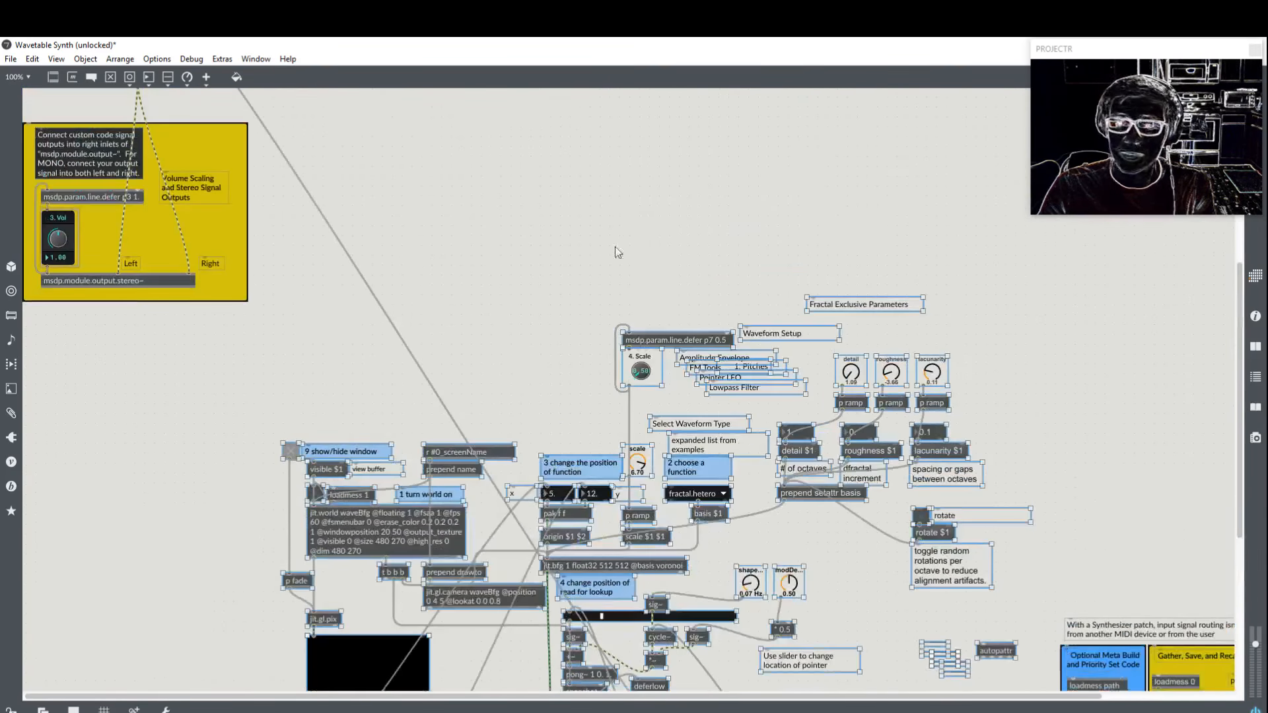
{"action": "left_click_drag", "start_coordinate": [631, 338], "coordinate": [616, 180]}
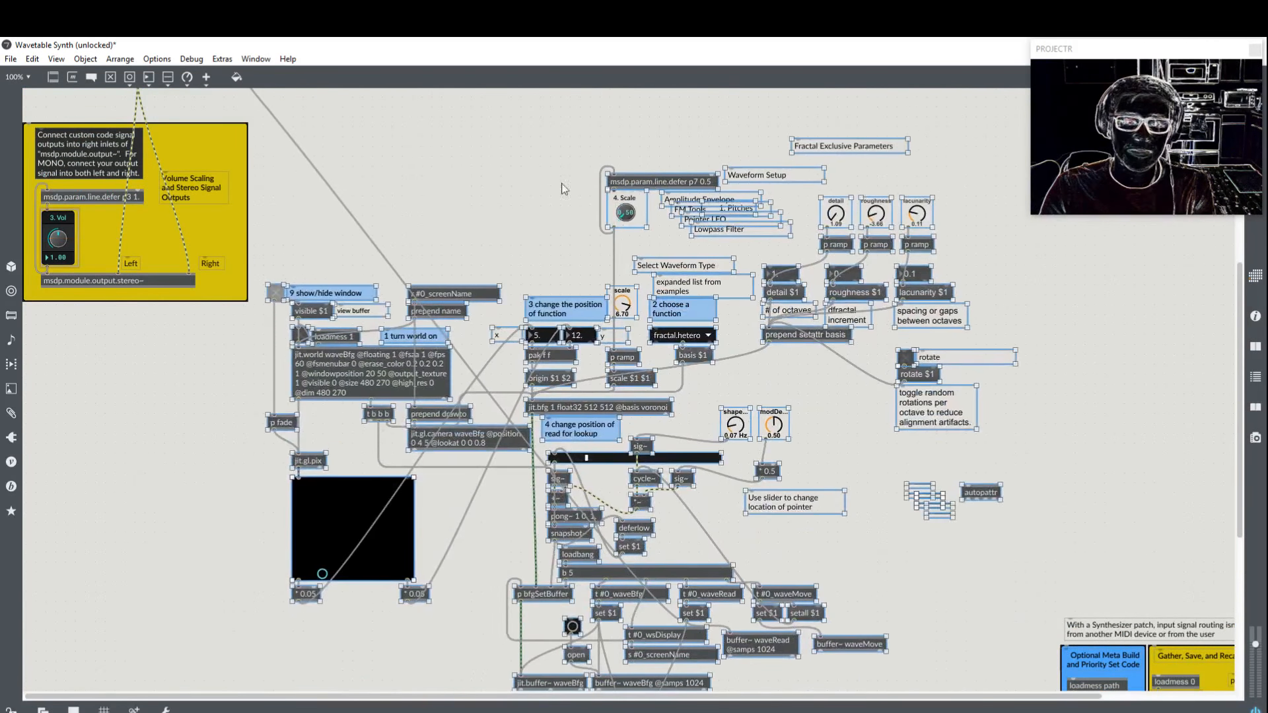
{"action": "scroll", "coordinate": [616, 180], "scroll_direction": "up", "scroll_amount": 5}
{"action": "left_click_drag", "start_coordinate": [647, 442], "coordinate": [733, 280]}
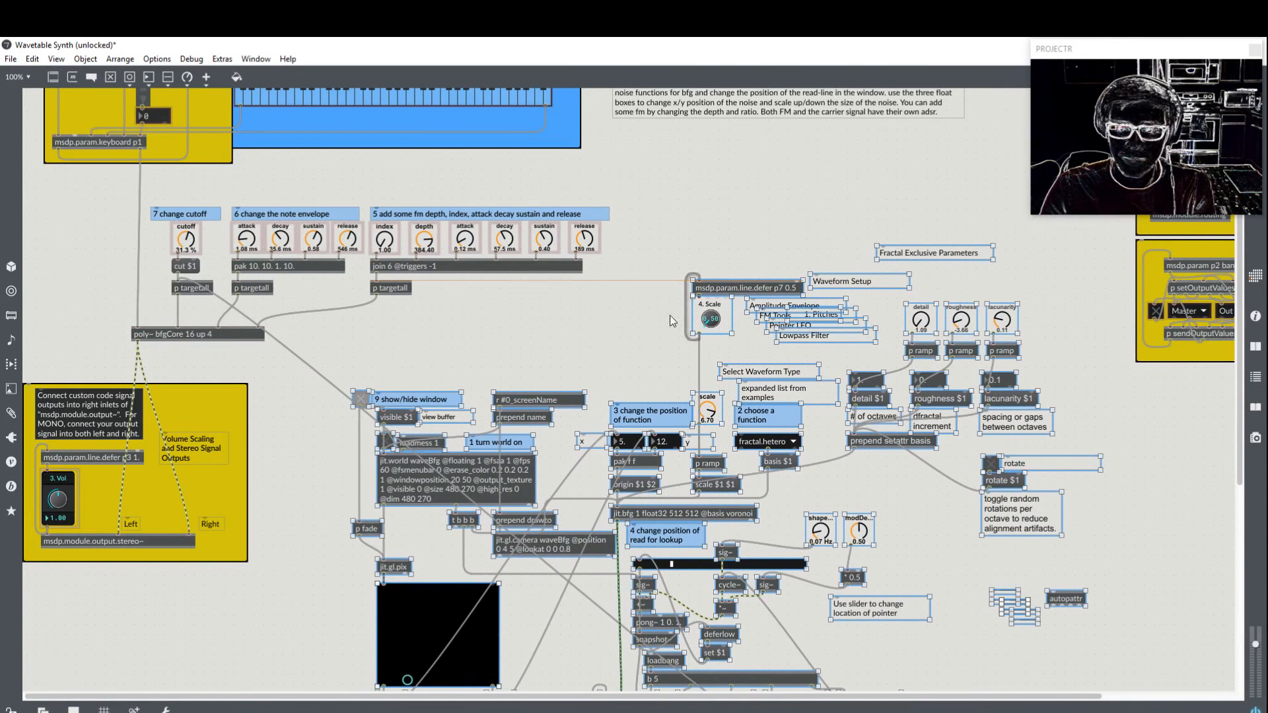
Step: Gather the stacked section labels, Waveform Setup and Fractal Exclusive Parameters beneath the synth's description text
{"action": "left_click", "coordinate": [608, 326]}
{"action": "left_click_drag", "start_coordinate": [826, 353], "coordinate": [787, 162]}
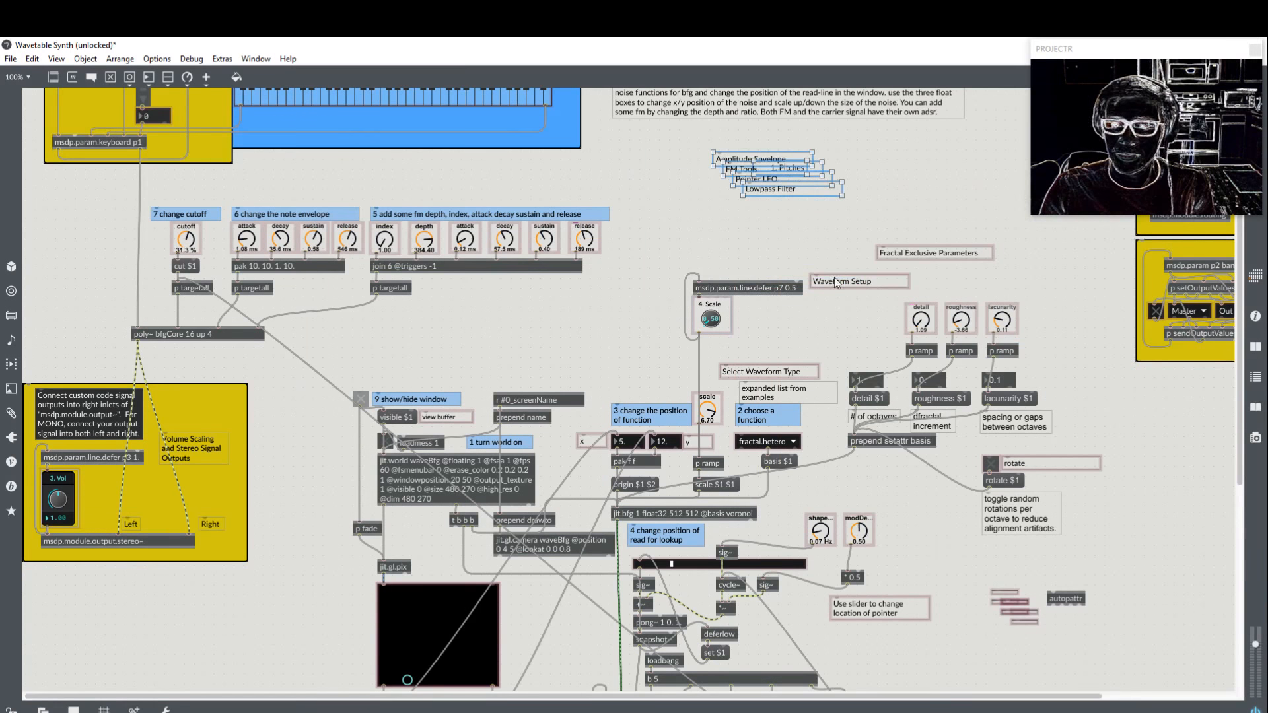
{"action": "left_click_drag", "start_coordinate": [835, 282], "coordinate": [782, 208]}
{"action": "left_click_drag", "start_coordinate": [895, 255], "coordinate": [785, 226]}
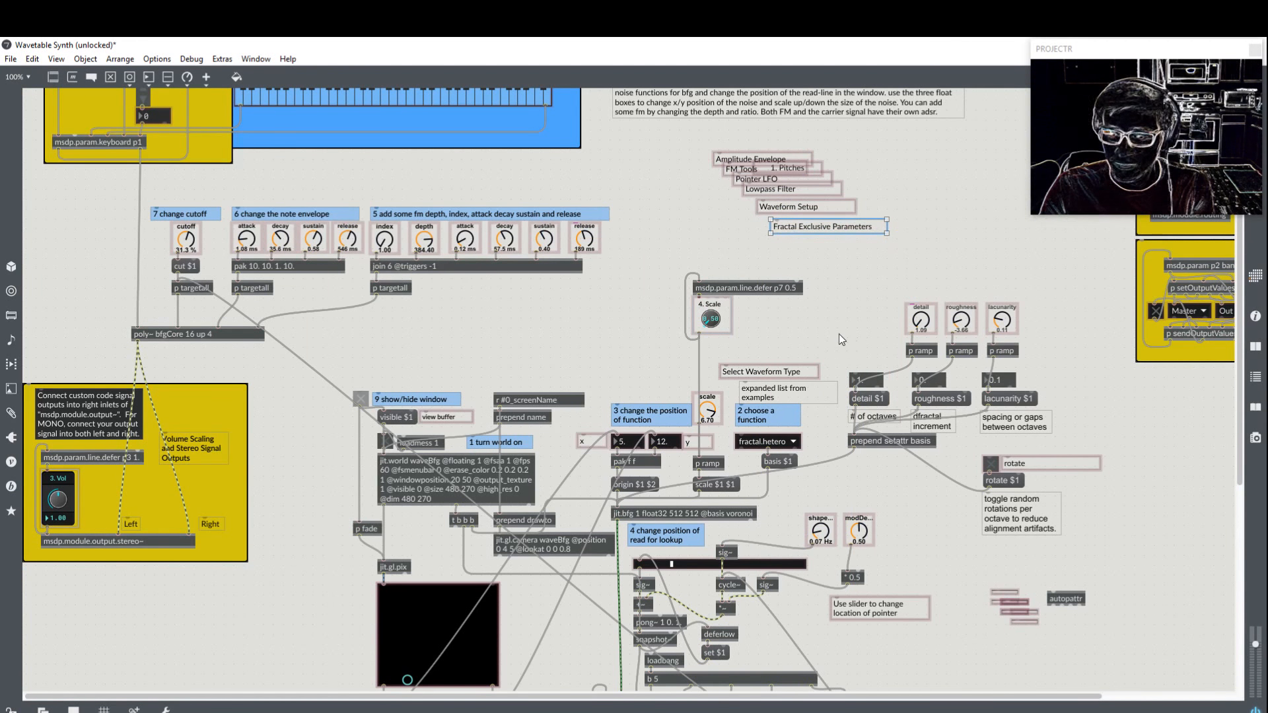
Step: Save and lock the rearranged patch, and close the Wavetable Synth window
{"action": "scroll", "coordinate": [840, 338], "scroll_direction": "down", "scroll_amount": 6}
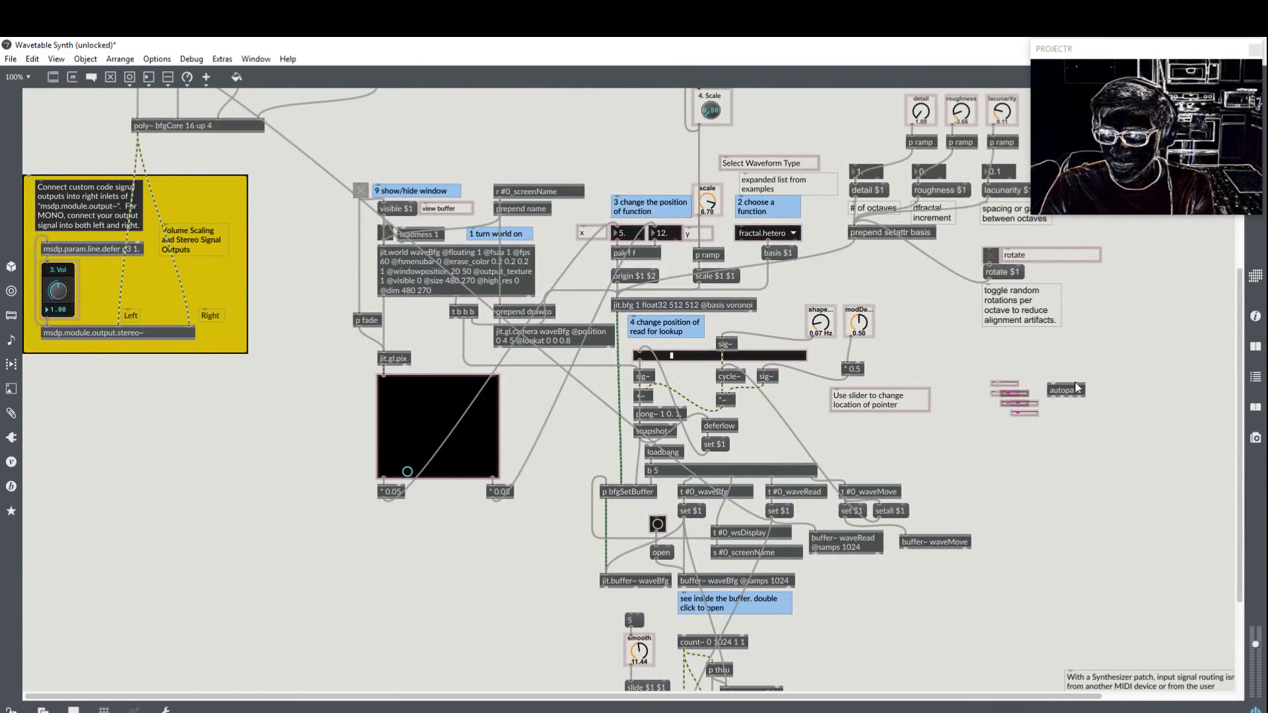
{"action": "scroll", "coordinate": [1039, 438], "scroll_direction": "down", "scroll_amount": 2}
{"action": "scroll", "coordinate": [1037, 438], "scroll_direction": "down", "scroll_amount": 3}
{"action": "scroll", "coordinate": [187, 581], "scroll_direction": "up", "scroll_amount": 14}
{"action": "key", "text": "ctrl+e"}
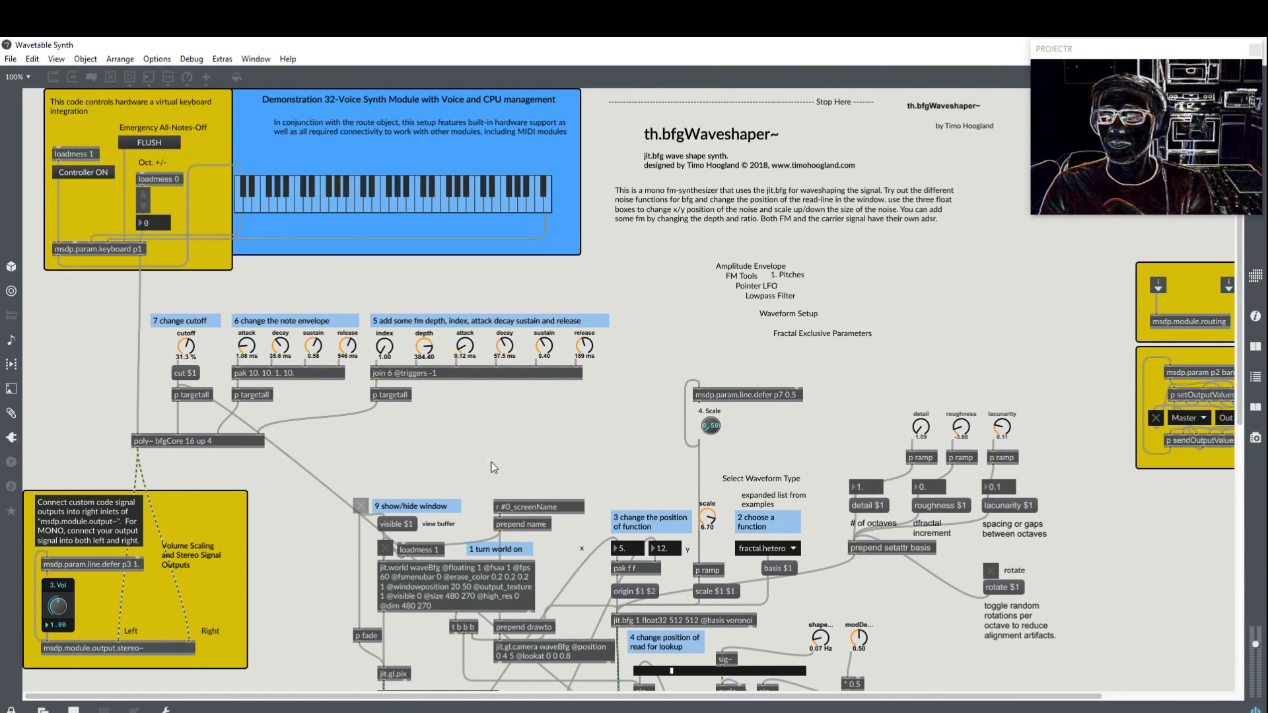
{"action": "scroll", "coordinate": [180, 520], "scroll_direction": "down", "scroll_amount": 5}
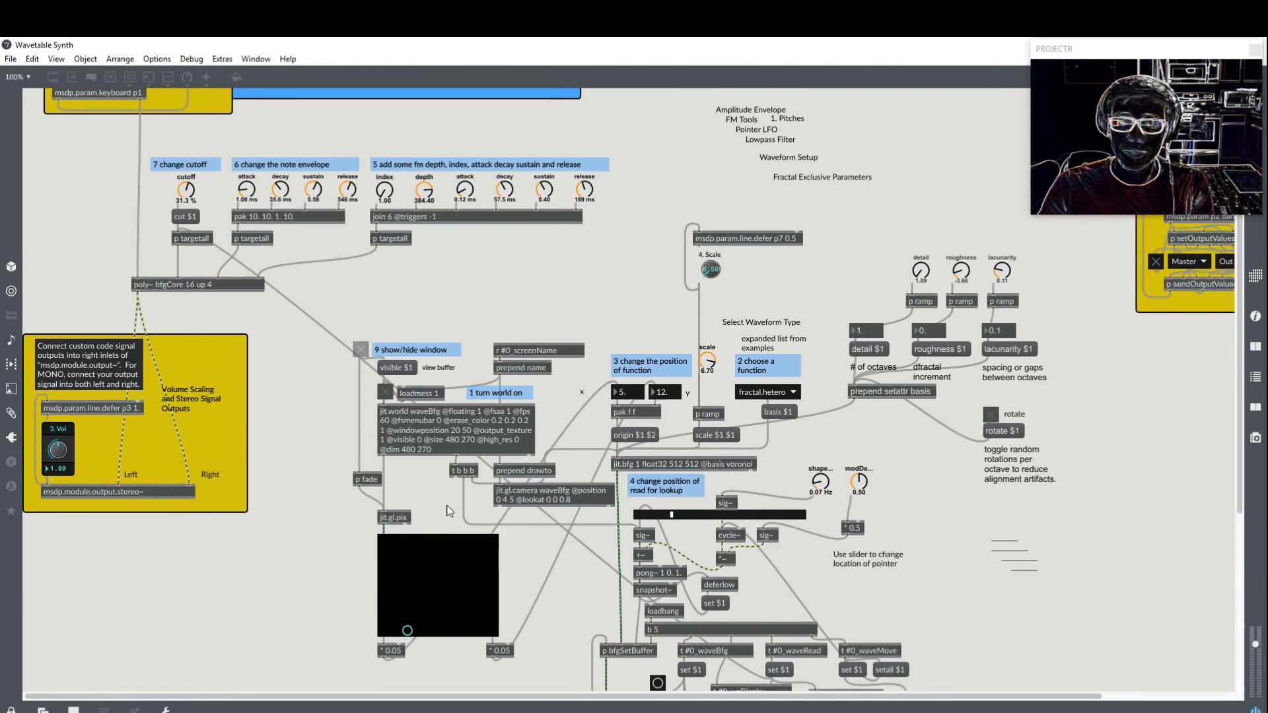
{"action": "double_click", "coordinate": [777, 56]}
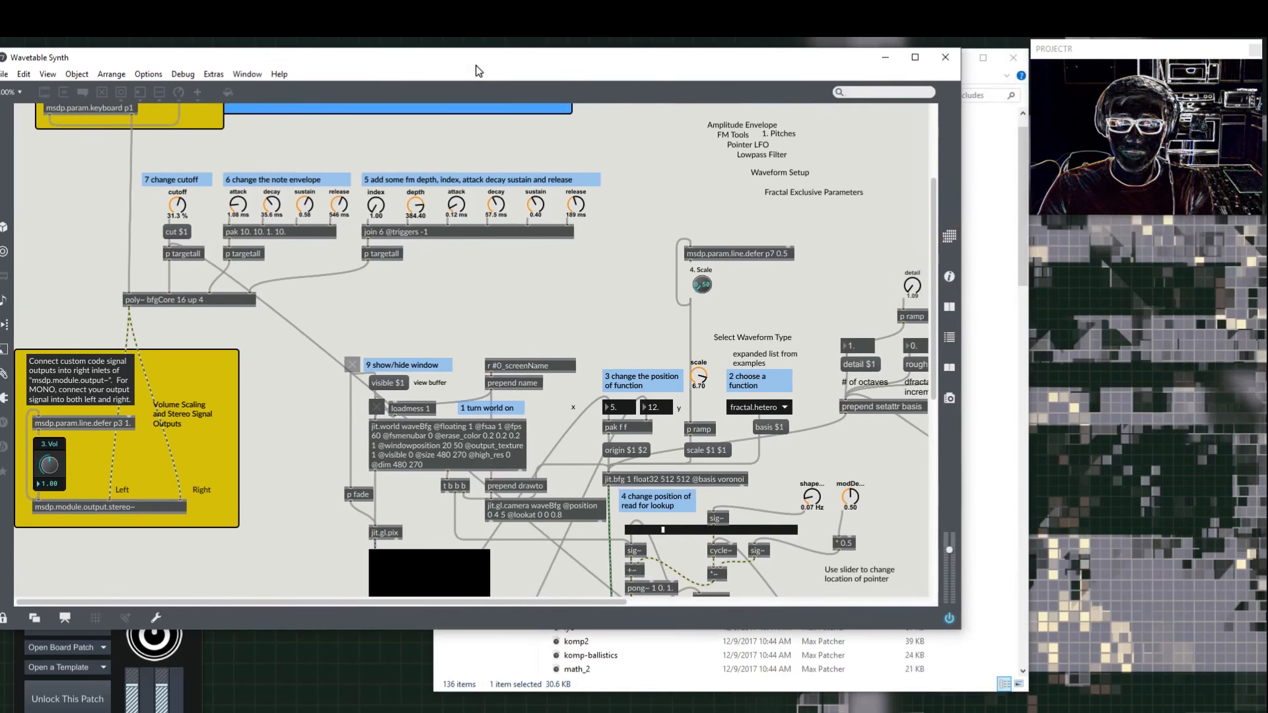
{"action": "left_click", "coordinate": [947, 66]}
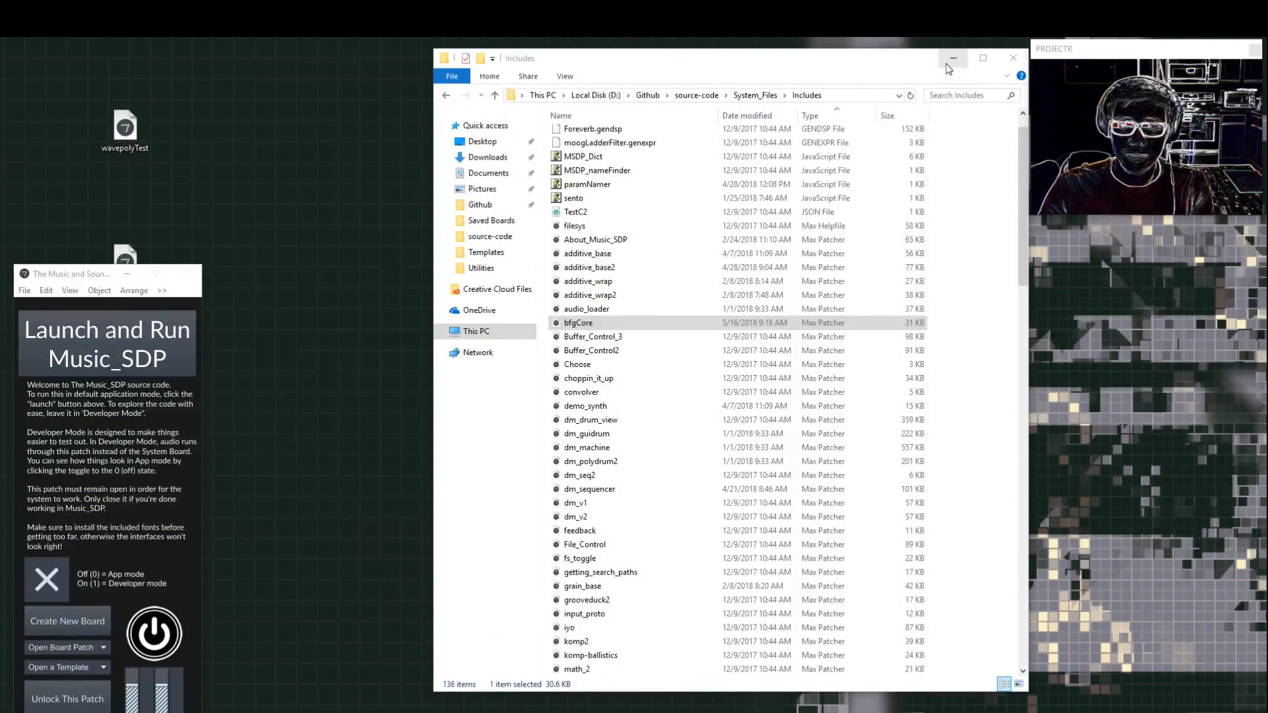
Step: Reopen the Wavetable Synth patch from System_Files > Modules > Templates in File Explorer and bring its window to the front
{"action": "left_click", "coordinate": [766, 95]}
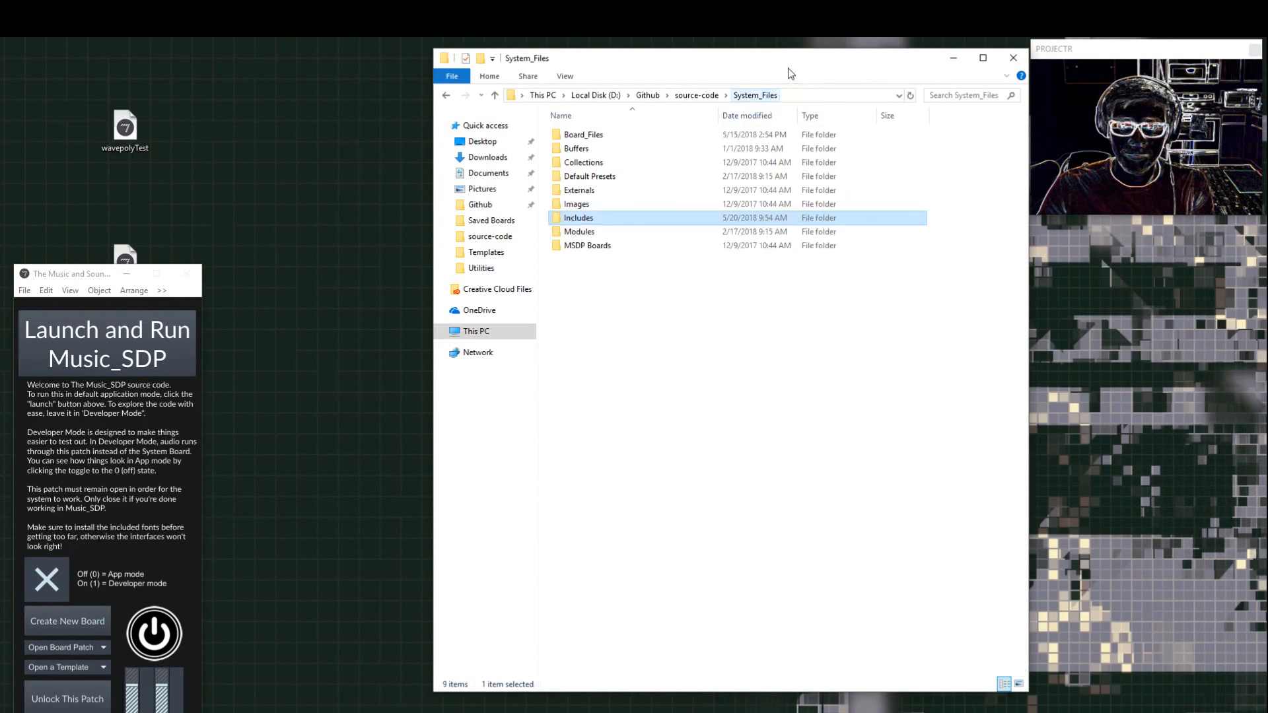
{"action": "double_click", "coordinate": [603, 229]}
{"action": "double_click", "coordinate": [603, 219]}
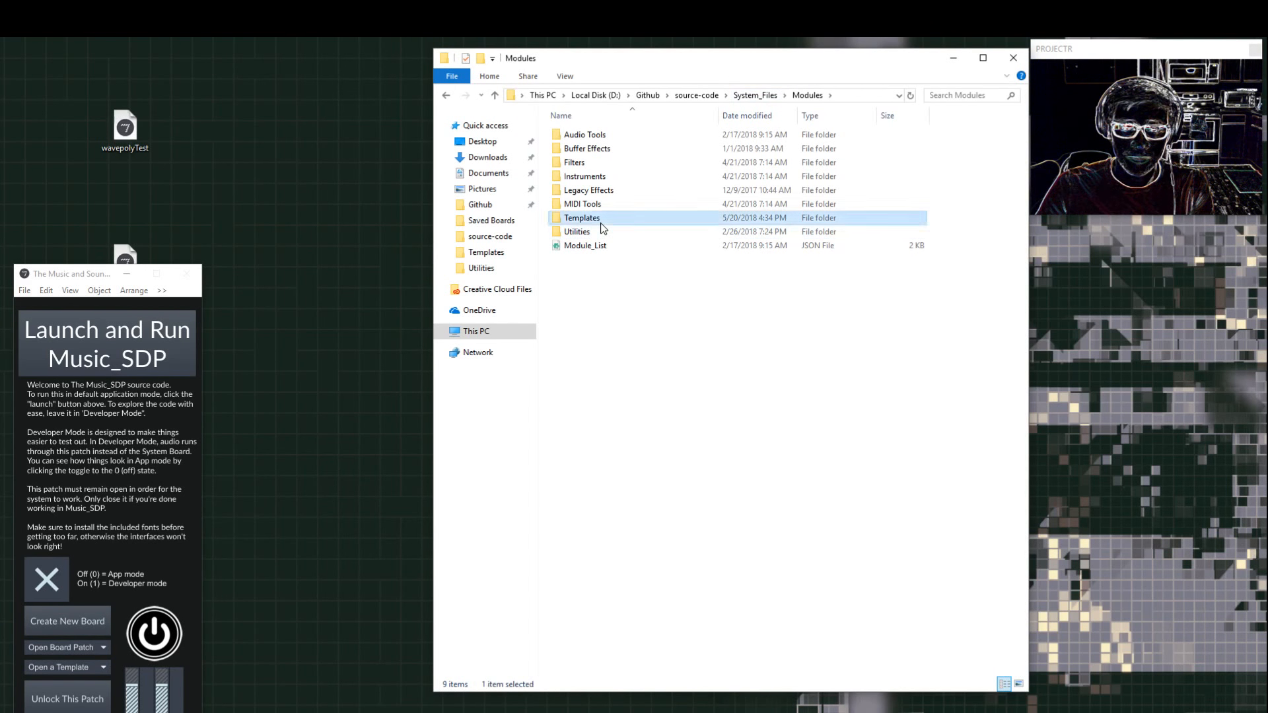
{"action": "left_click", "coordinate": [602, 246]}
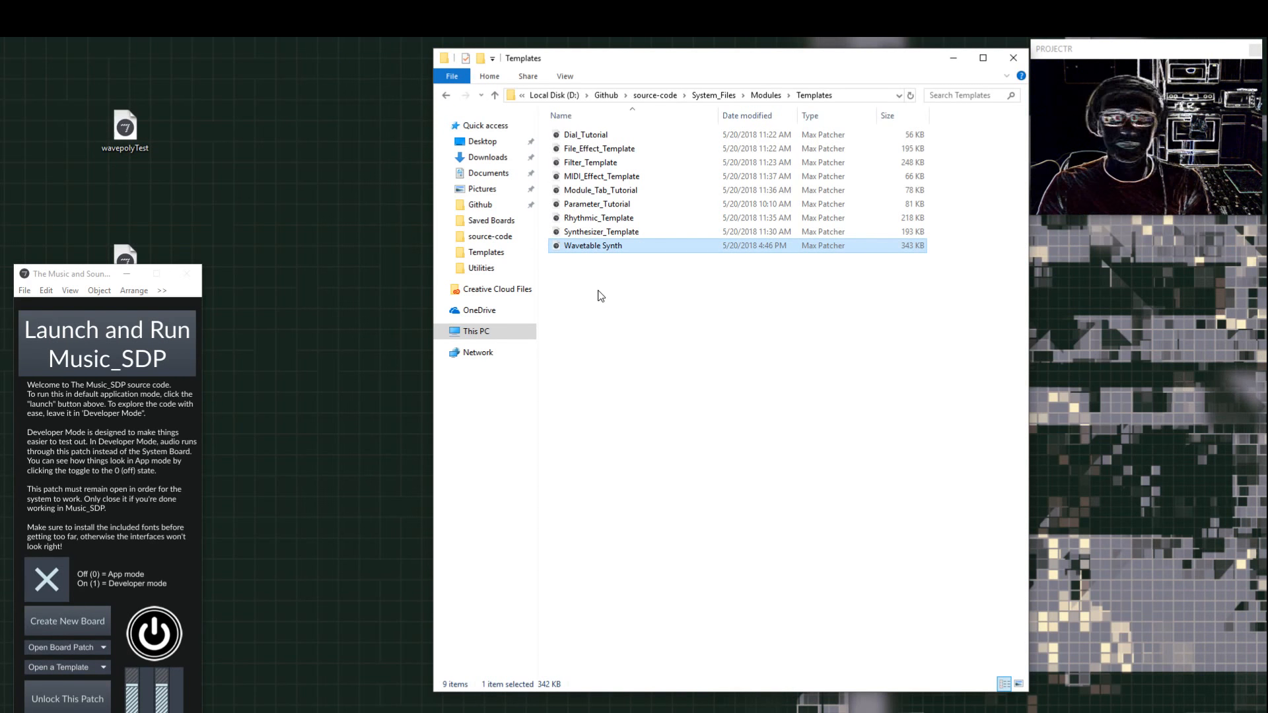
{"action": "double_click", "coordinate": [589, 248]}
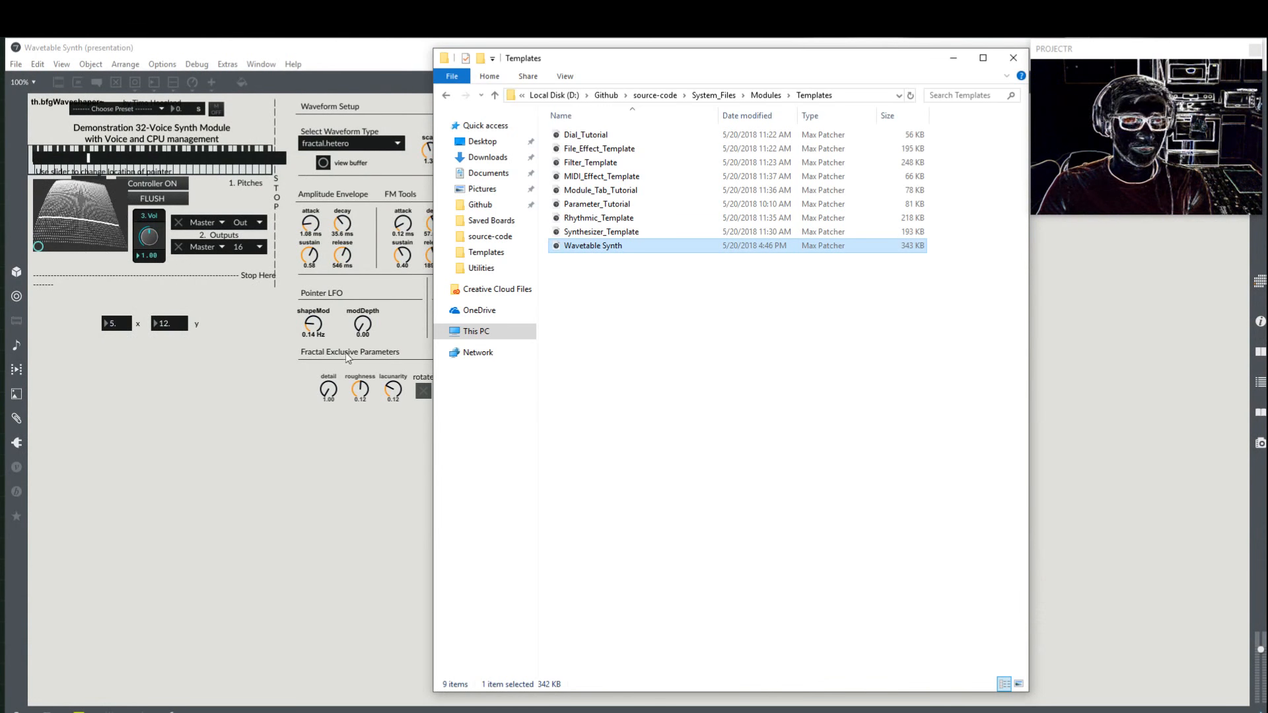
{"action": "left_click", "coordinate": [285, 398]}
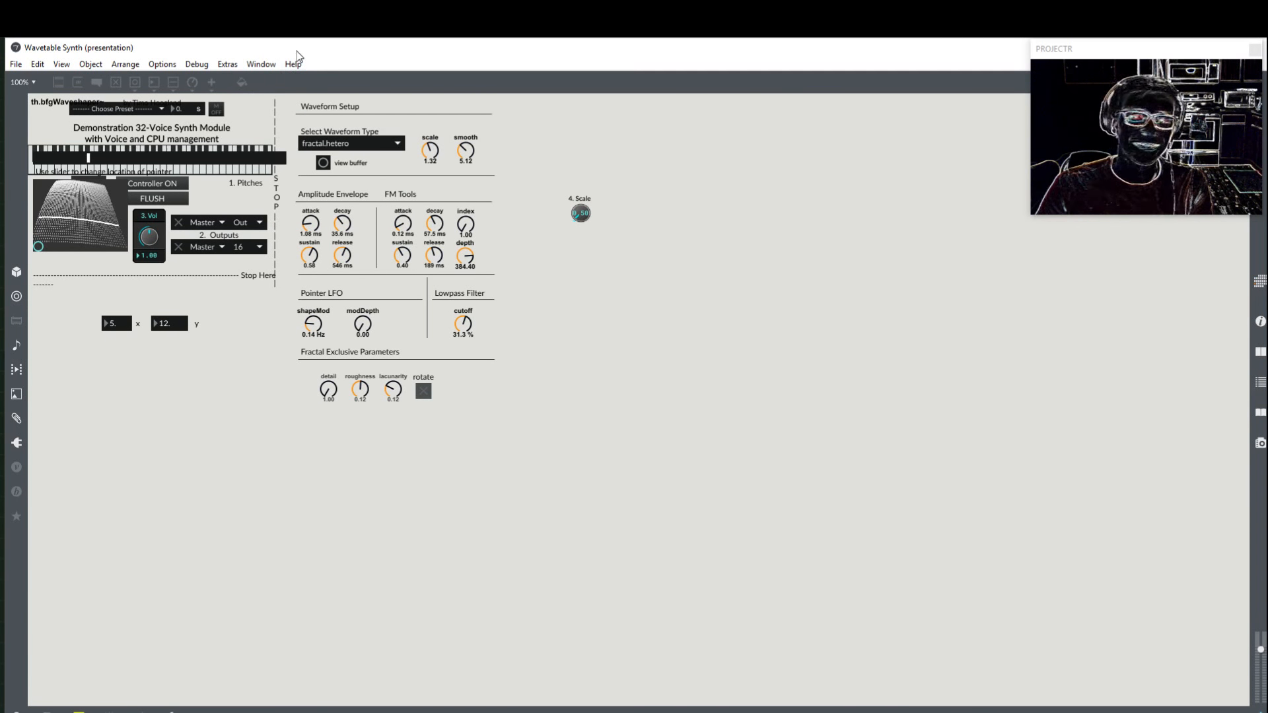
Step: Arrange the Wavetable Synth window and the Music_SDP launcher window side by side
{"action": "left_click_drag", "start_coordinate": [297, 51], "coordinate": [538, 52]}
{"action": "left_click", "coordinate": [91, 143]}
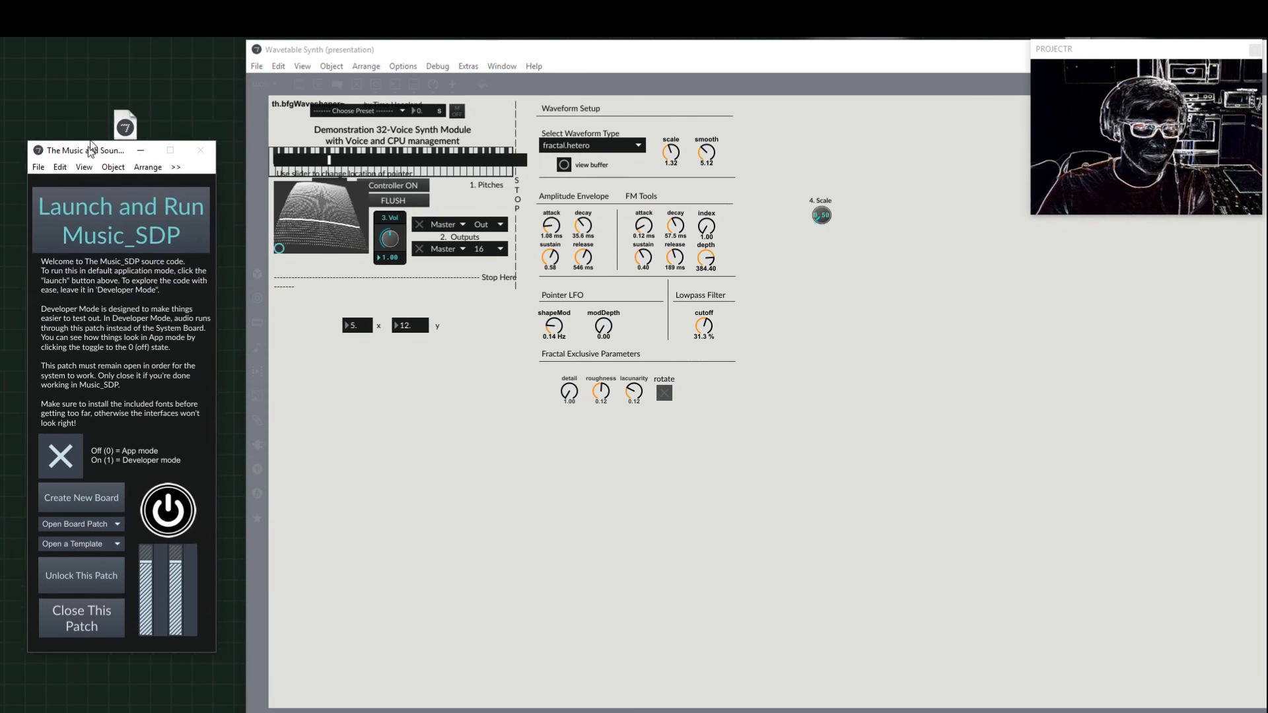
{"action": "left_click_drag", "start_coordinate": [91, 148], "coordinate": [84, 111]}
Step: Unlock the presentation and delete the "Demonstration 32-Voice Synth Module with Voice and CPU management" comment
{"action": "key", "text": "ctrl+e"}
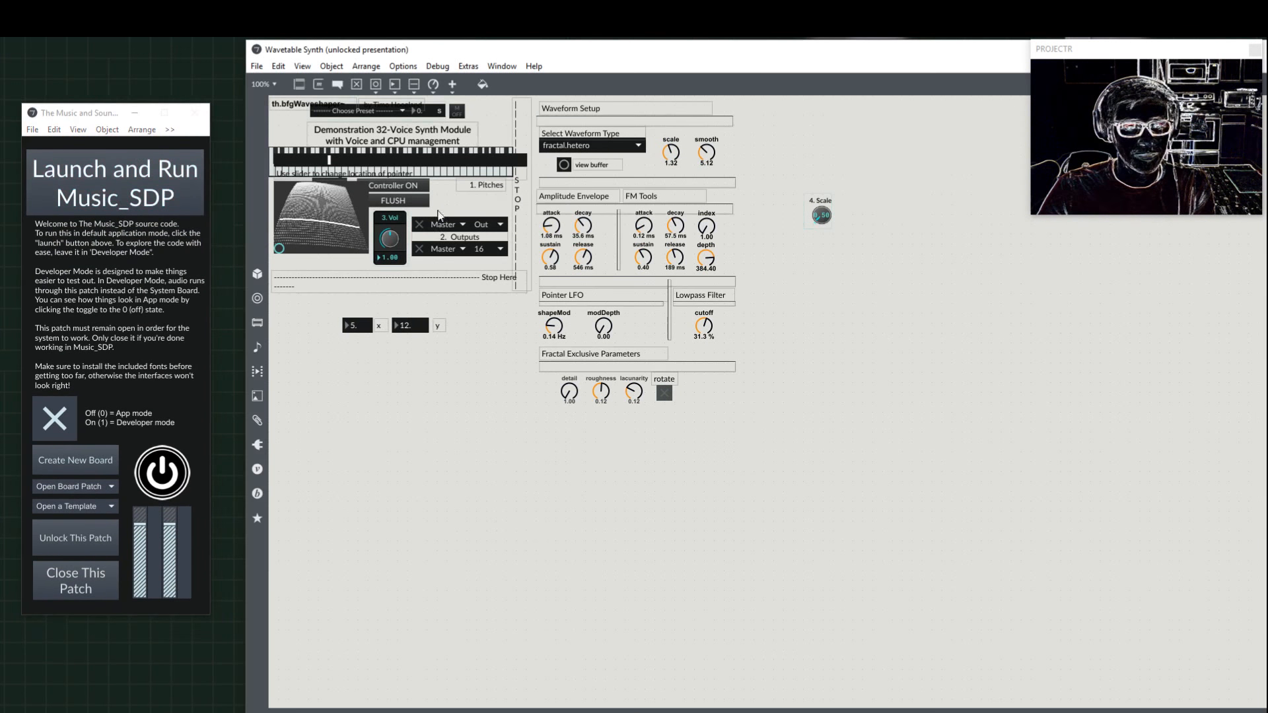
{"action": "left_click_drag", "start_coordinate": [447, 137], "coordinate": [455, 357]}
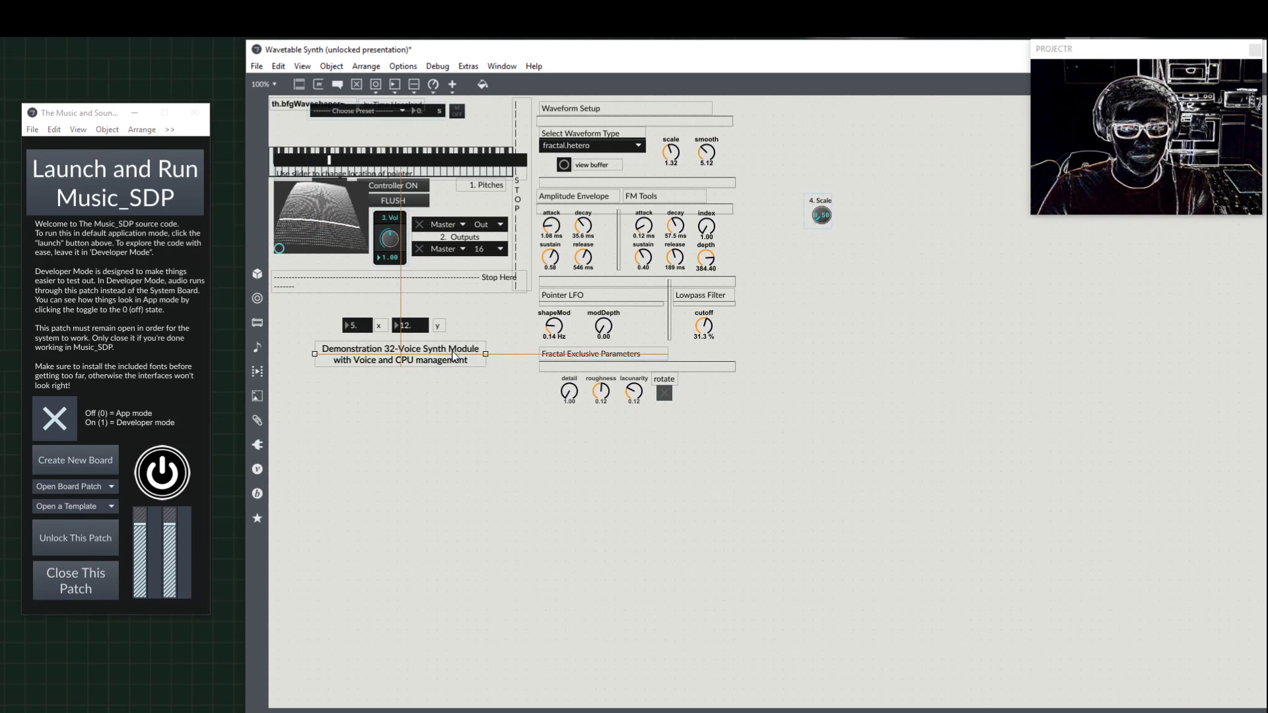
{"action": "key", "text": "Delete"}
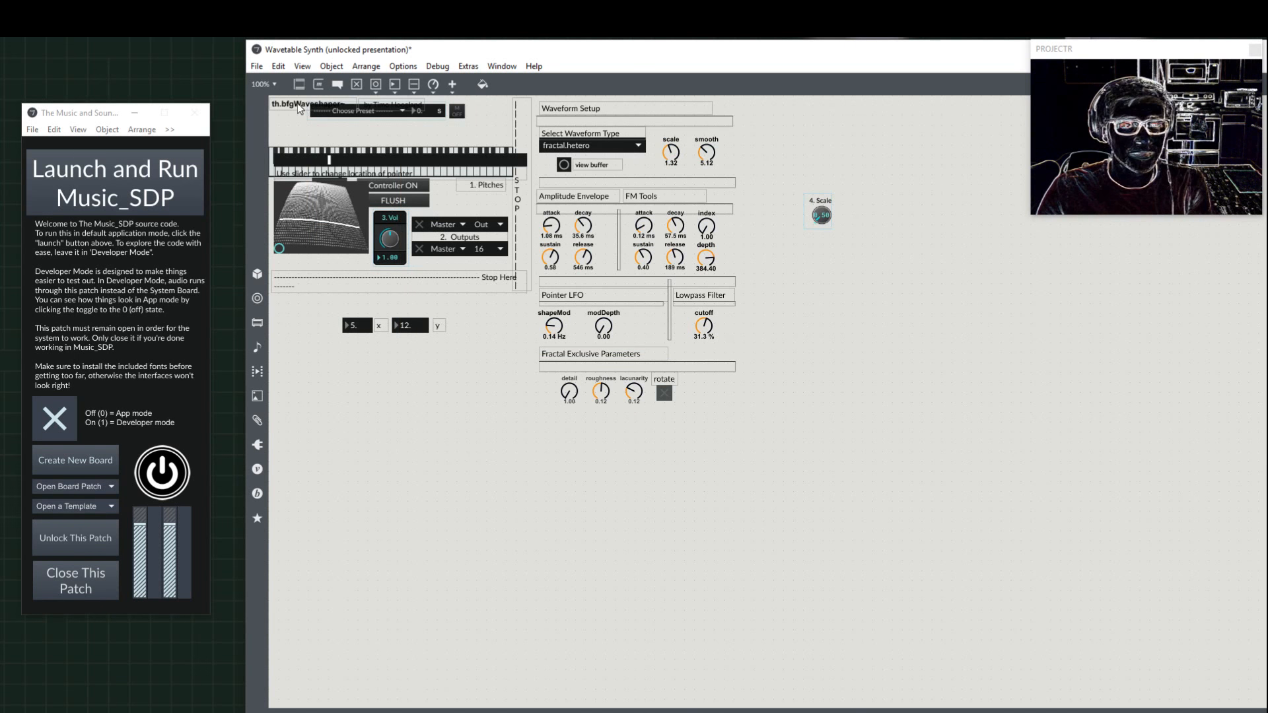
Step: Move the pointer slider up to uncover the keyboard, and test a key with the presentation locked
{"action": "left_click_drag", "start_coordinate": [392, 162], "coordinate": [383, 145]}
{"action": "key", "text": "ctrl+e"}
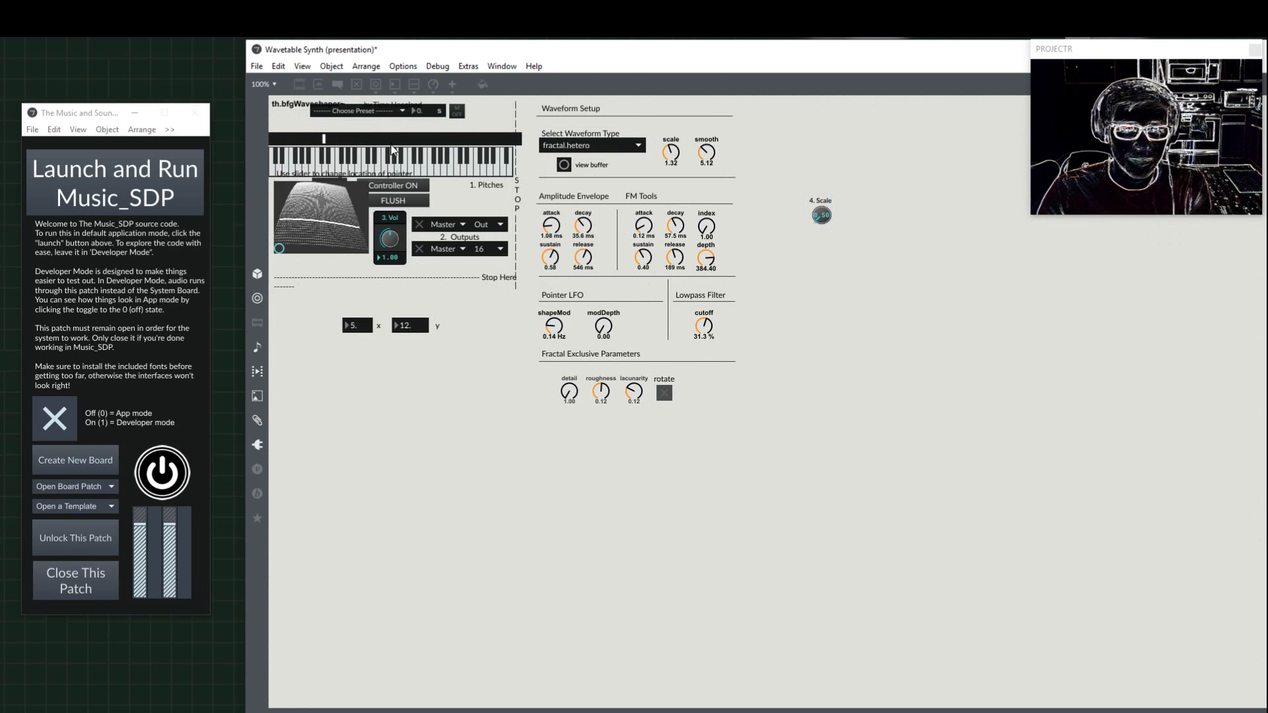
{"action": "left_click", "coordinate": [457, 171]}
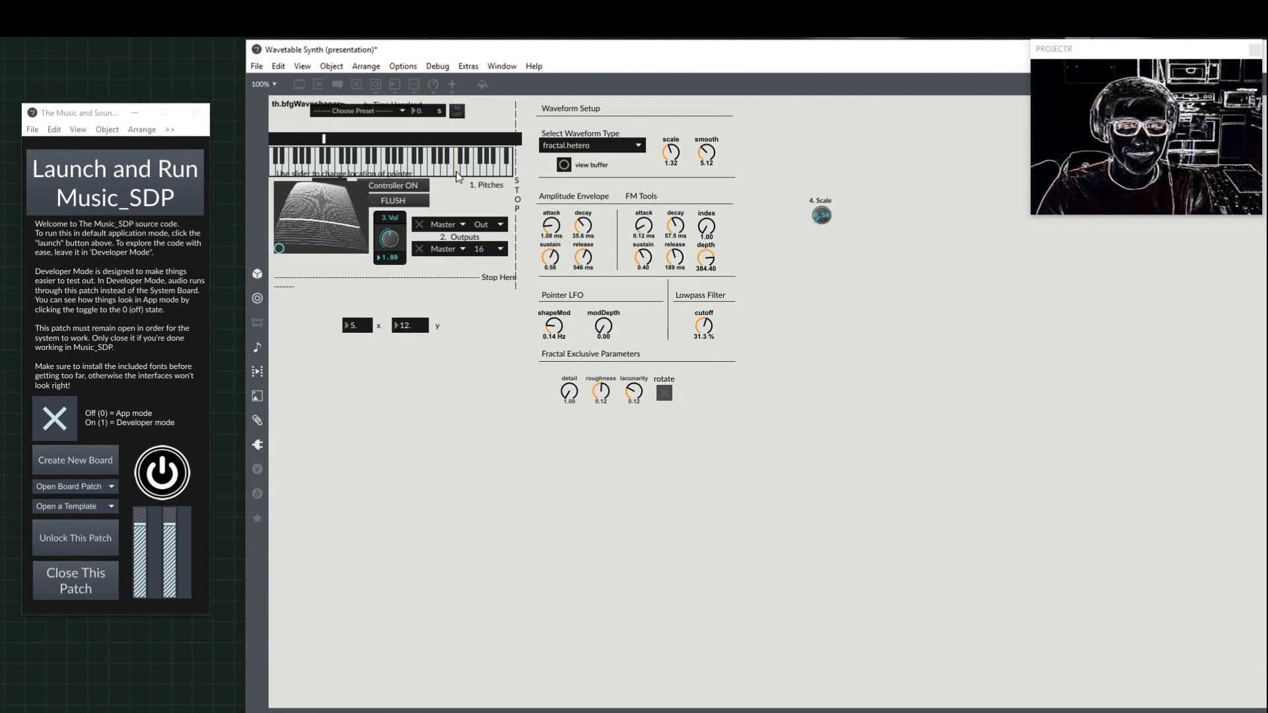
Step: Unlock the presentation, move the waveform display down below the Oct. +/- control, and move FLUSH and Controller ON above the slider
{"action": "key", "text": "ctrl+e"}
{"action": "left_click_drag", "start_coordinate": [337, 232], "coordinate": [329, 252]}
{"action": "key", "text": "ctrl+z"}
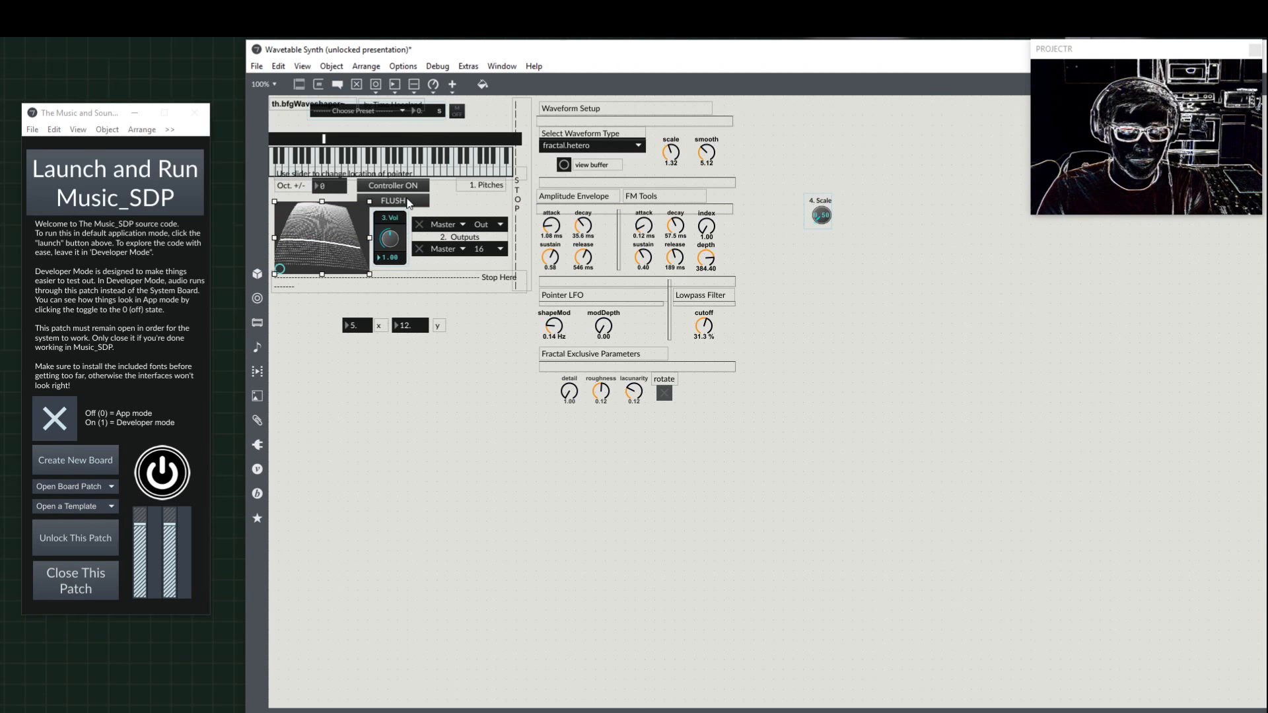
{"action": "left_click_drag", "start_coordinate": [410, 206], "coordinate": [457, 125]}
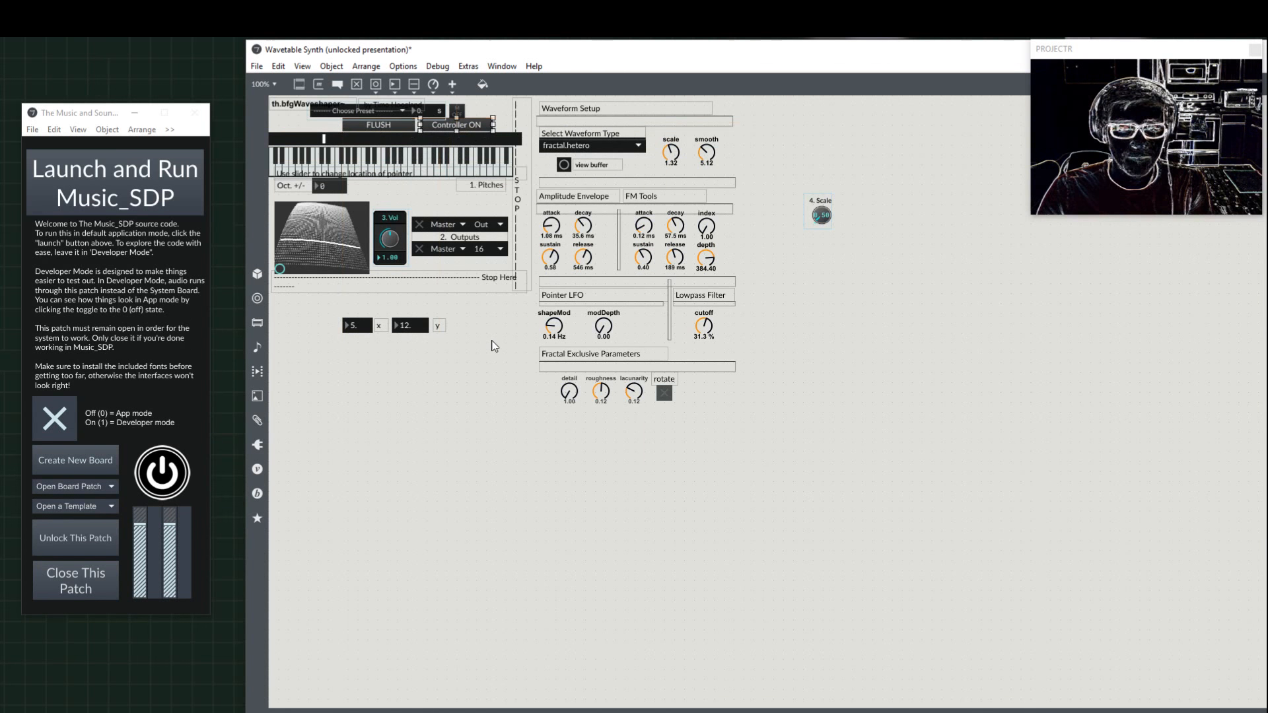
Step: Switch to the patching view and test the virtual keyboard by playing a note with the patch locked
{"action": "left_click_drag", "start_coordinate": [606, 55], "coordinate": [358, 53]}
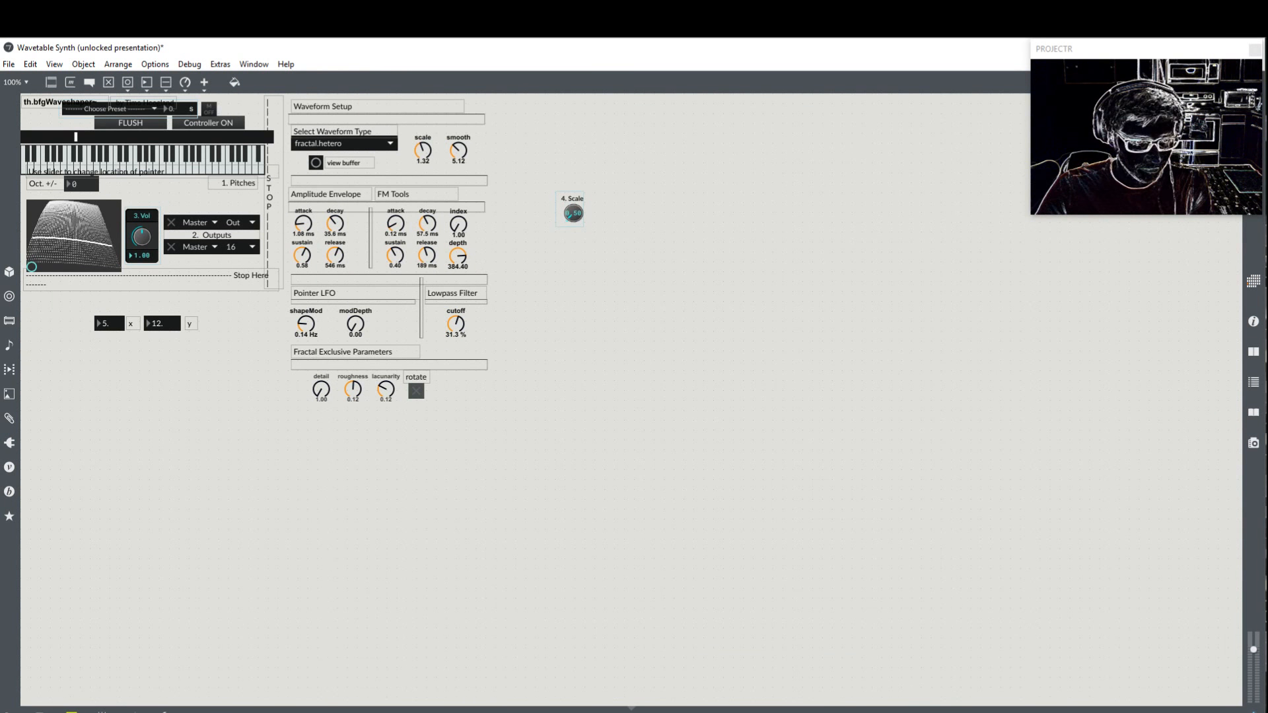
{"action": "key", "text": "ctrl+alt+e"}
{"action": "scroll", "coordinate": [219, 265], "scroll_direction": "up", "scroll_amount": 5}
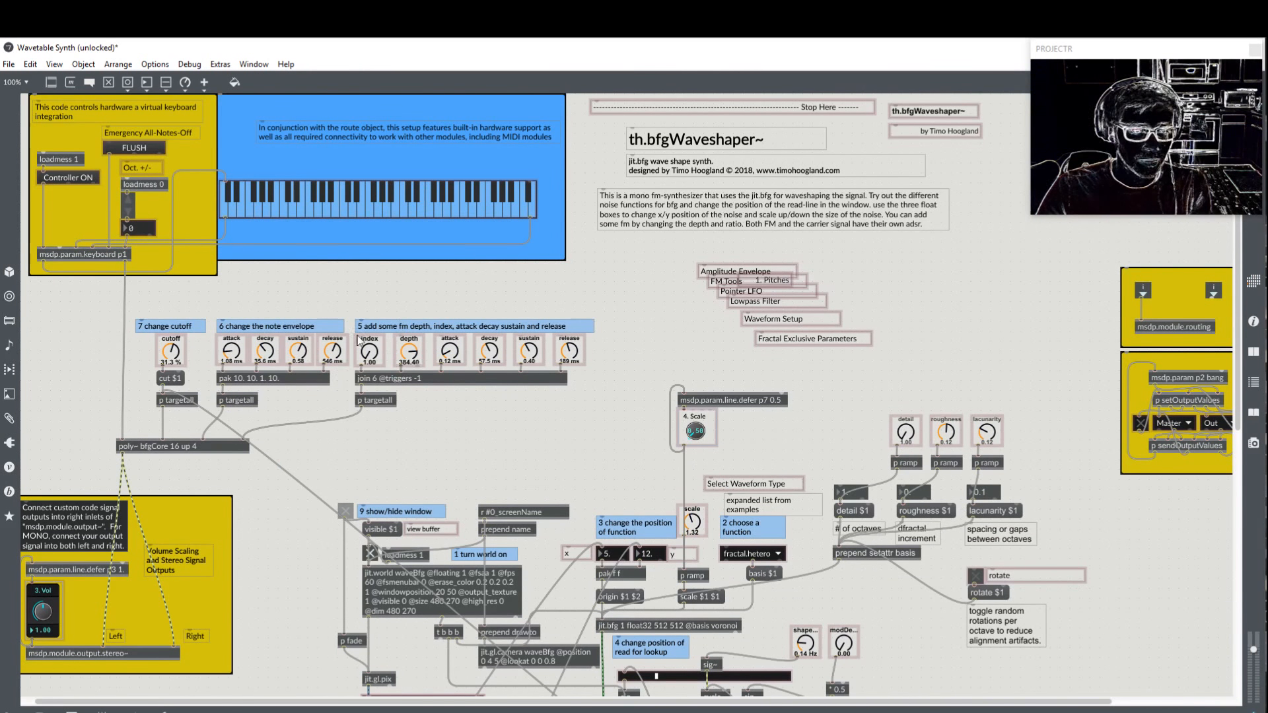
{"action": "key", "text": "ctrl+e"}
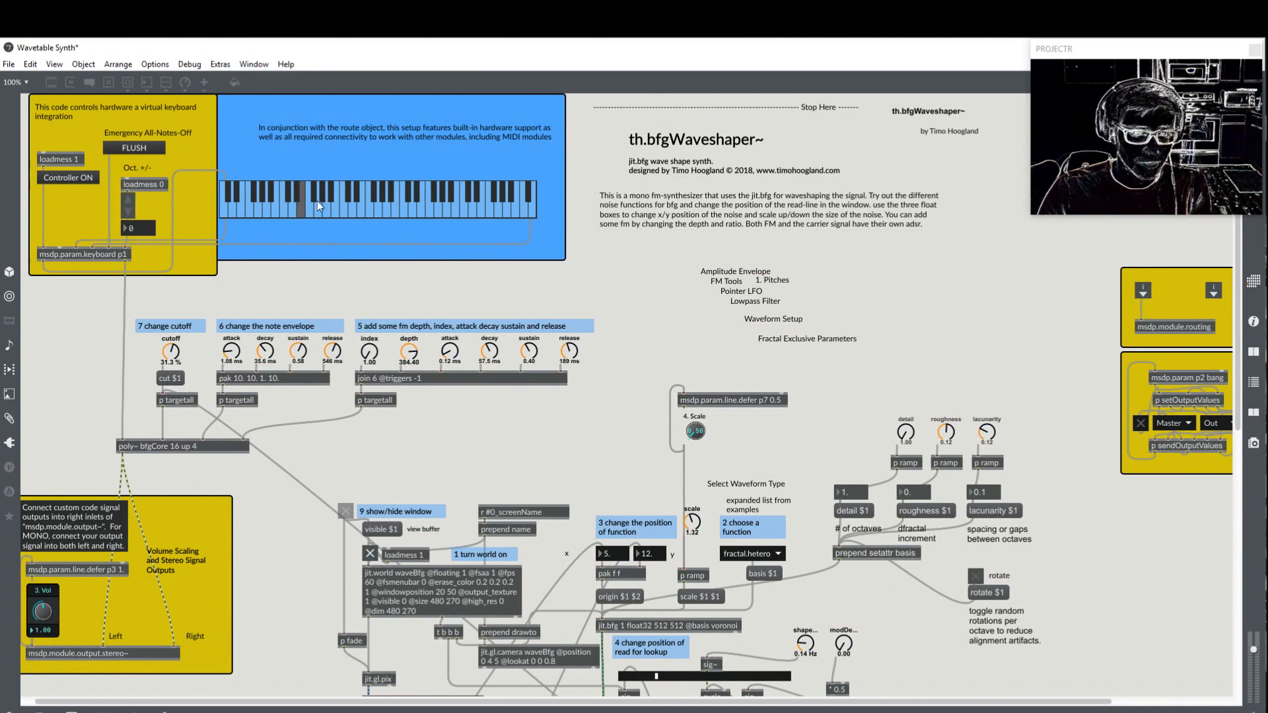
{"action": "left_click", "coordinate": [317, 200]}
{"action": "key", "text": "ctrl+e"}
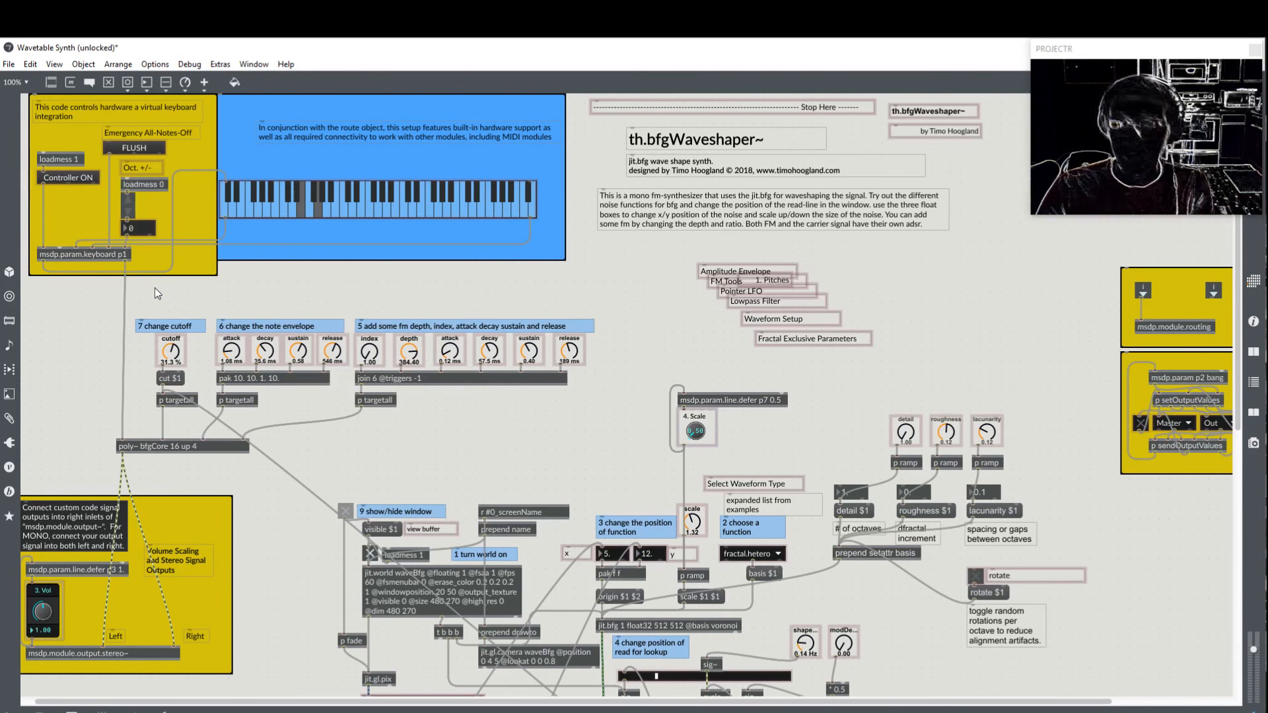
{"action": "left_click", "coordinate": [302, 205]}
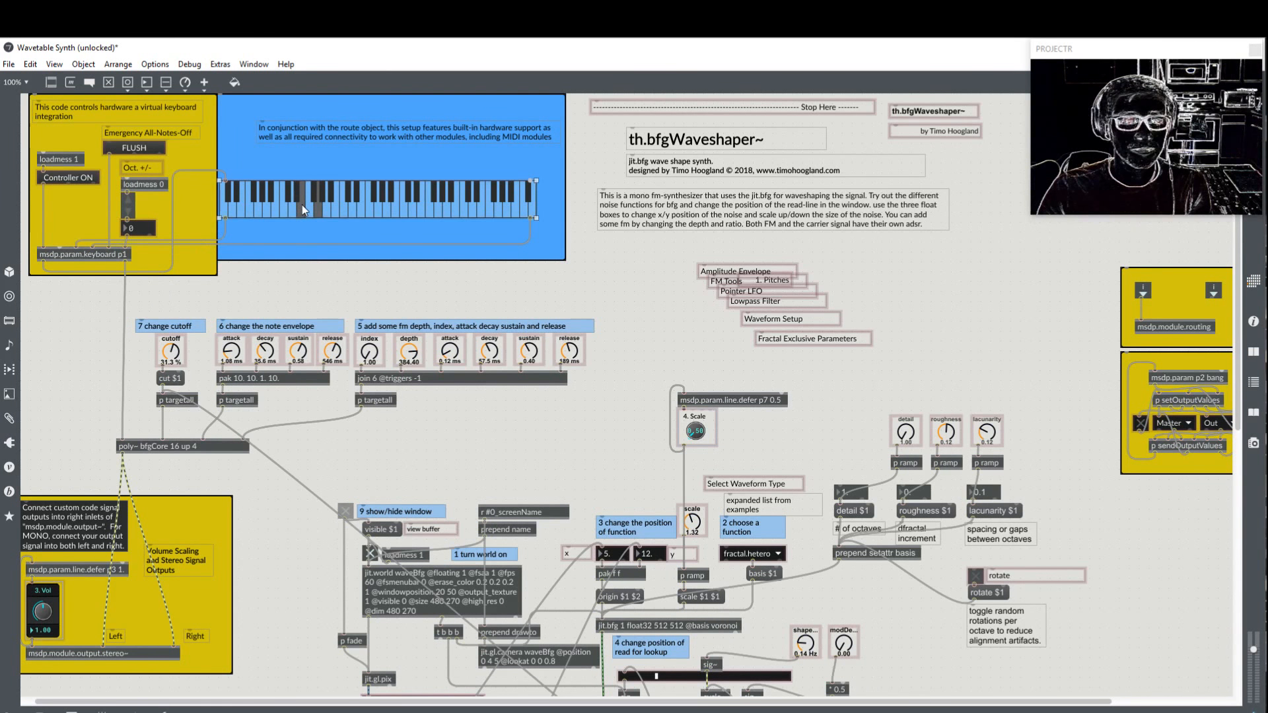
{"action": "left_click", "coordinate": [317, 270], "text": "ctrl"}
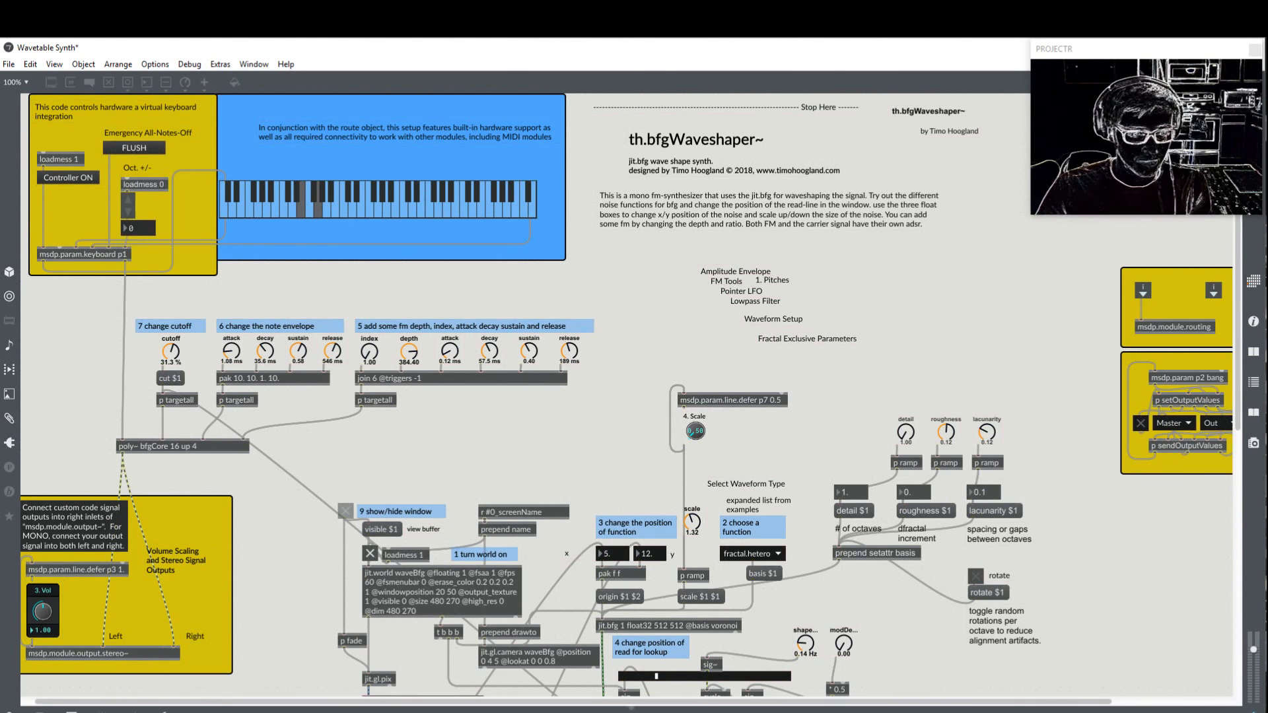
Step: In the unlocked presentation, move the pointer slider with its comment, the th.bfgWaveshaper~ title and the author credit beyond the Waveform Setup section
{"action": "left_click", "coordinate": [70, 709]}
{"action": "key", "text": "ctrl+e"}
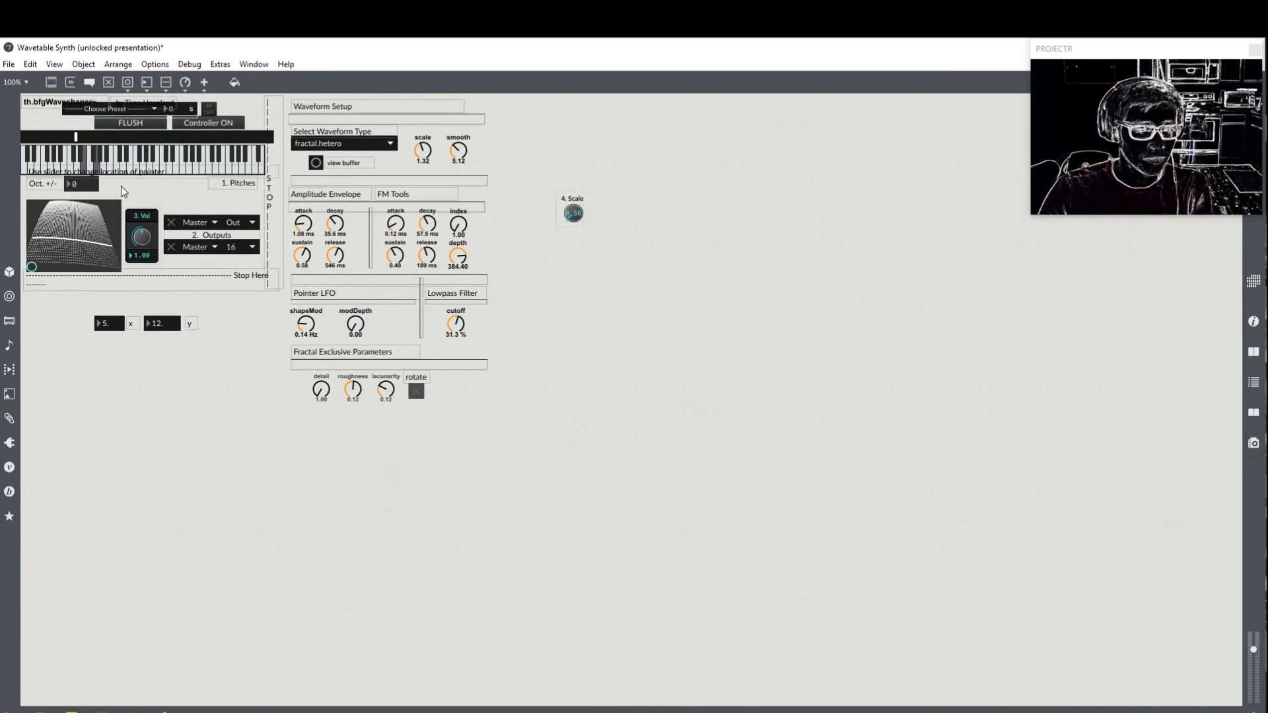
{"action": "left_click_drag", "start_coordinate": [131, 173], "coordinate": [635, 107]}
{"action": "left_click_drag", "start_coordinate": [202, 146], "coordinate": [684, 151]}
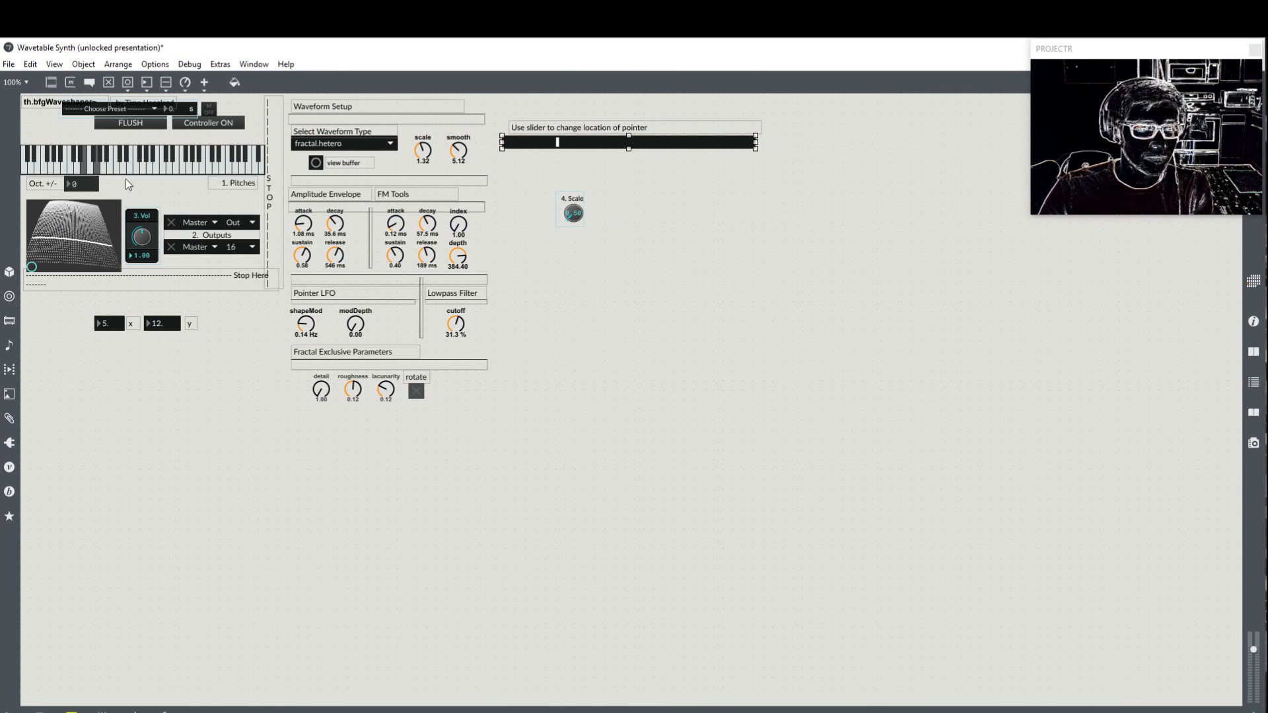
{"action": "left_click_drag", "start_coordinate": [148, 125], "coordinate": [586, 179]}
{"action": "left_click_drag", "start_coordinate": [156, 101], "coordinate": [688, 173]}
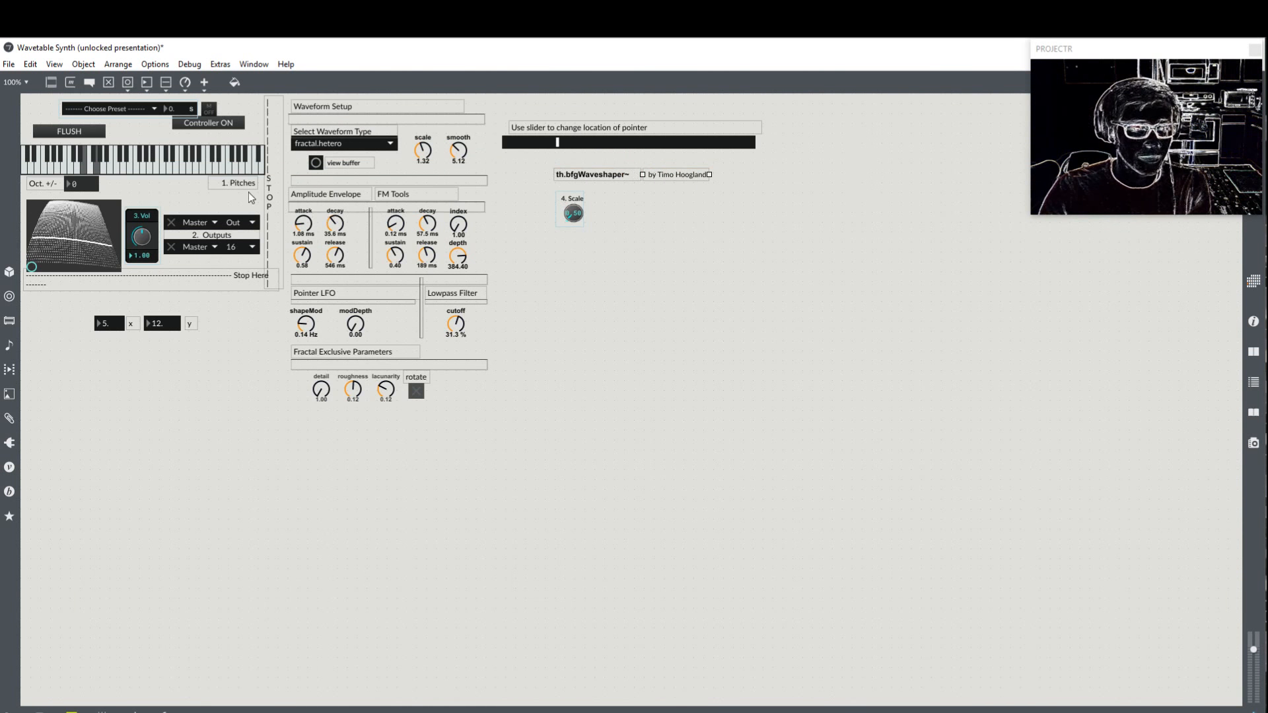
Step: Place Controller ON beside FLUSH above the keyboard, and move the keyboard group and preset controls up
{"action": "left_click_drag", "start_coordinate": [159, 138], "coordinate": [47, 189]}
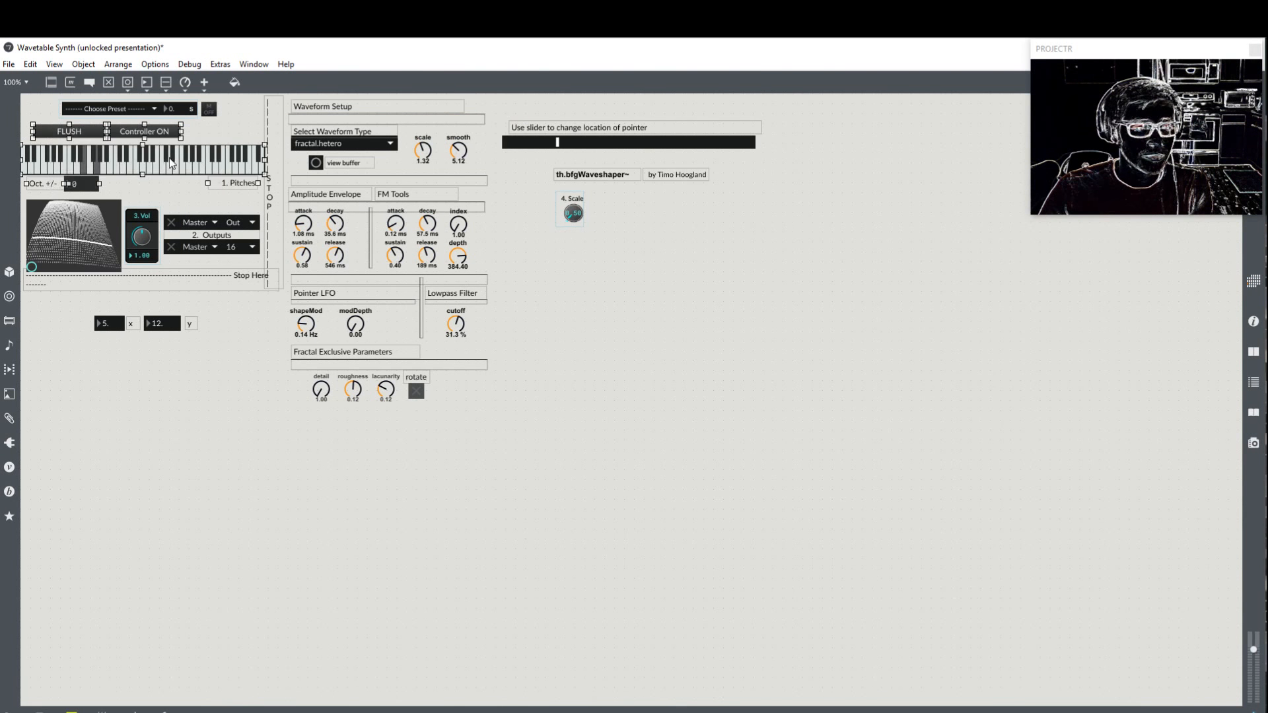
{"action": "left_click_drag", "start_coordinate": [173, 158], "coordinate": [212, 103]}
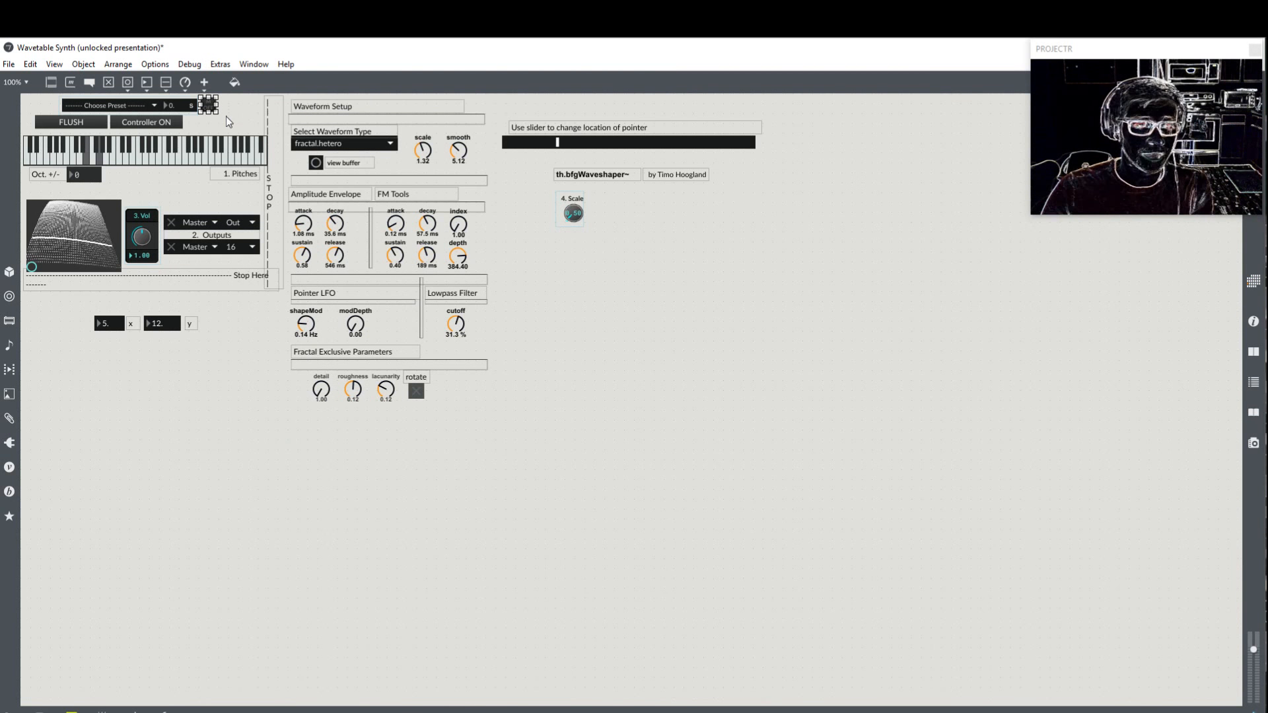
Step: Nudge the keyboard and its "1. Pitches" label up beneath the FLUSH and Controller ON buttons, and slightly left
{"action": "left_click_drag", "start_coordinate": [252, 125], "coordinate": [241, 174]}
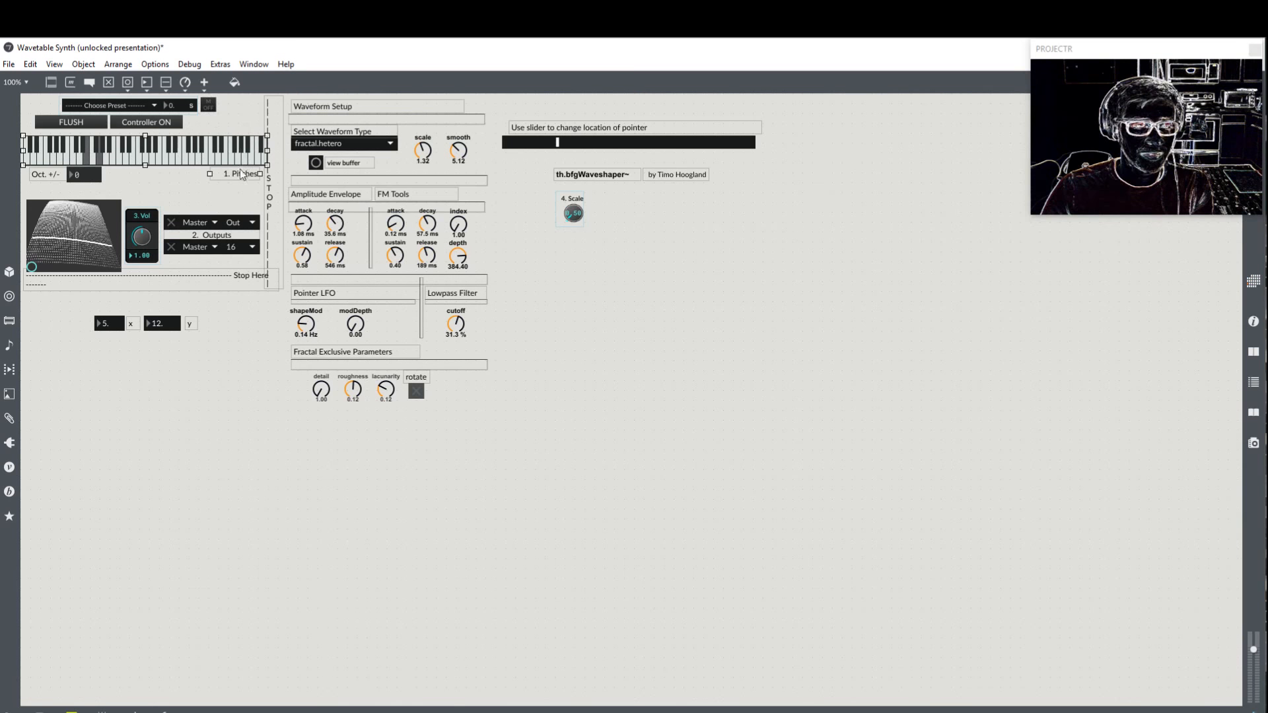
{"action": "key", "text": "Up"}
{"action": "key", "text": "Up"}
{"action": "key", "text": "Up"}
{"action": "key", "text": "Up"}
{"action": "key", "text": "Up"}
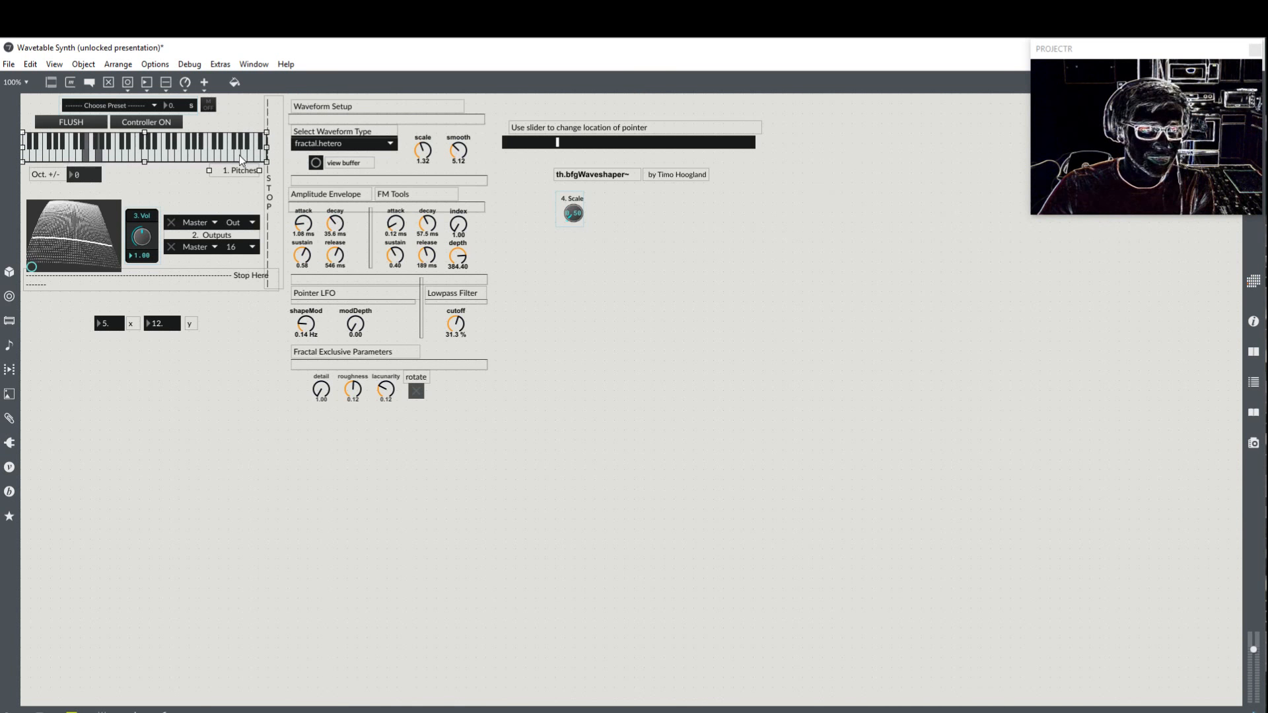
{"action": "key", "text": "Up"}
{"action": "key", "text": "Up"}
{"action": "key", "text": "Up"}
{"action": "key", "text": "Up"}
{"action": "key", "text": "Up"}
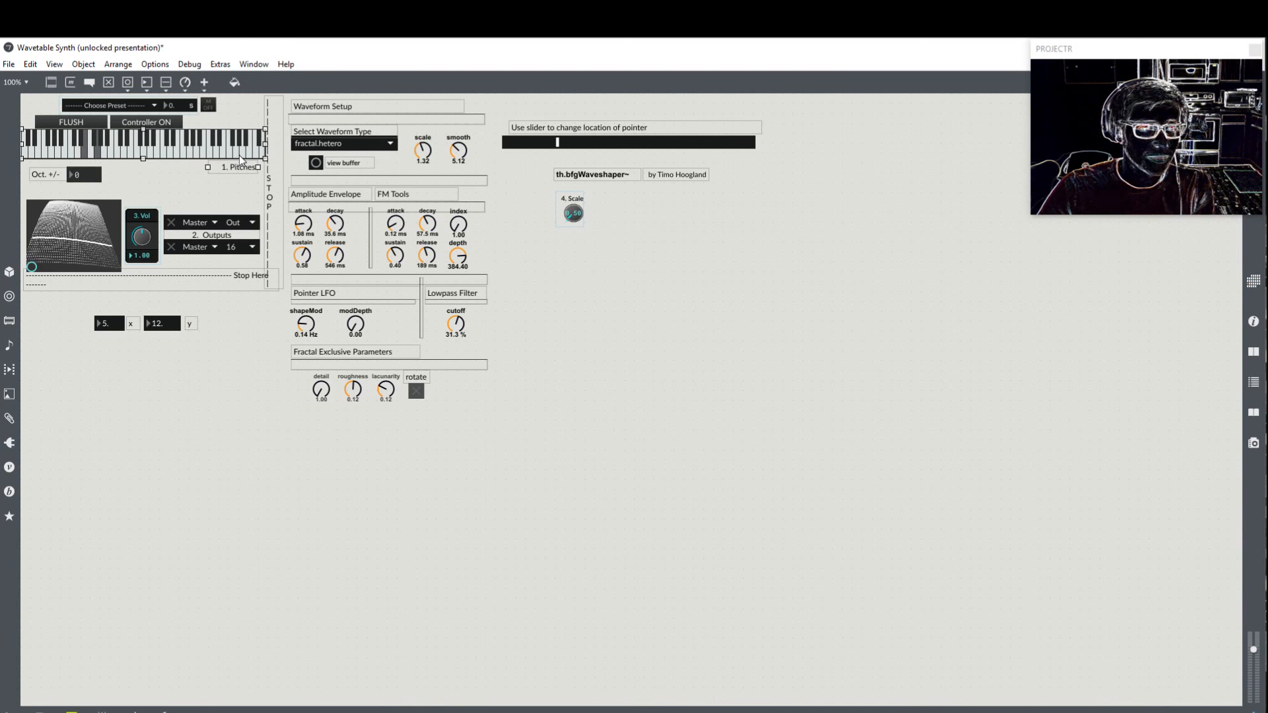
{"action": "key", "text": "Left"}
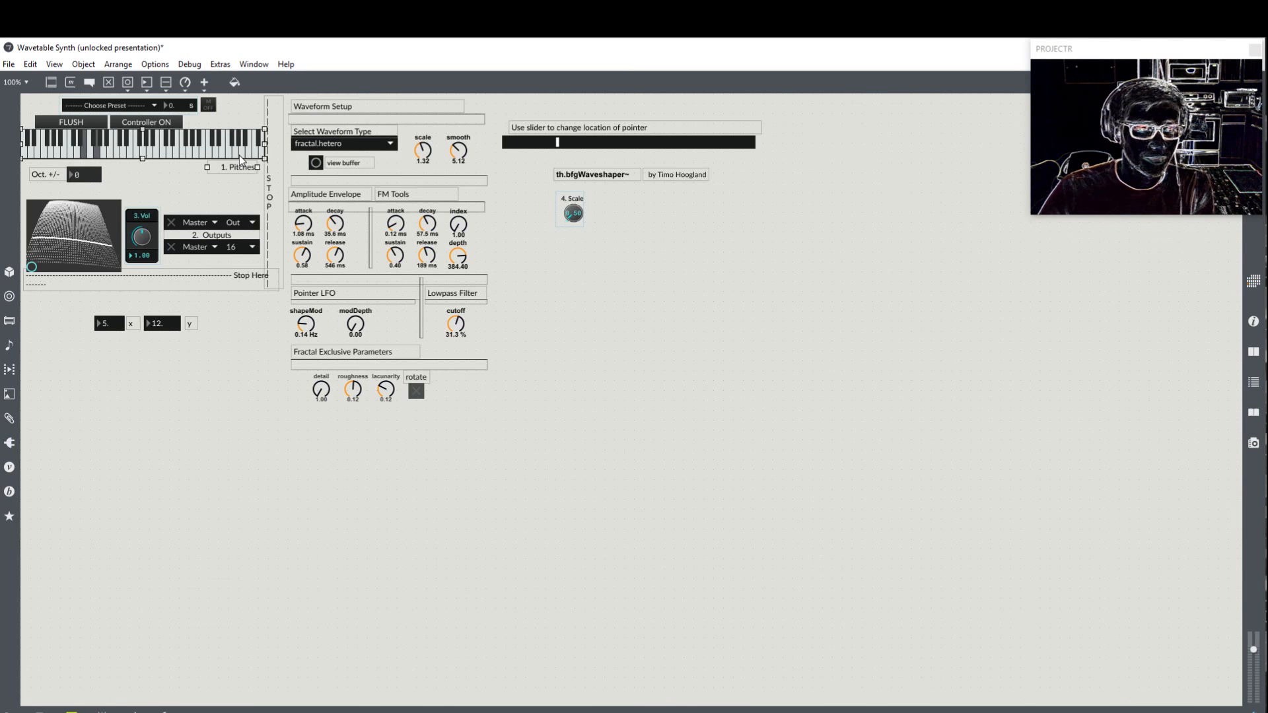
Step: Move the Oct. +/- control up level with the "1. Pitches" label, lock the patch and test the virtual keyboard
{"action": "left_click_drag", "start_coordinate": [113, 181], "coordinate": [43, 172]}
{"action": "key", "text": "ctrl+e"}
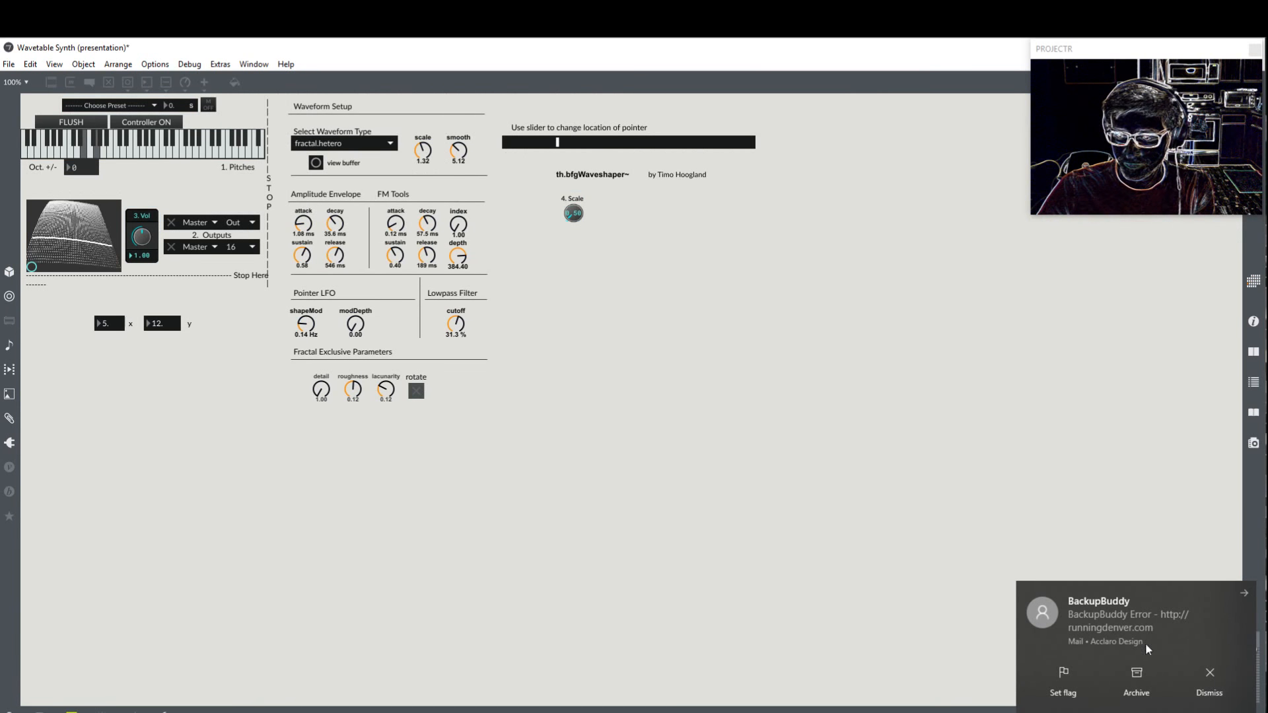
{"action": "left_click", "coordinate": [1209, 676]}
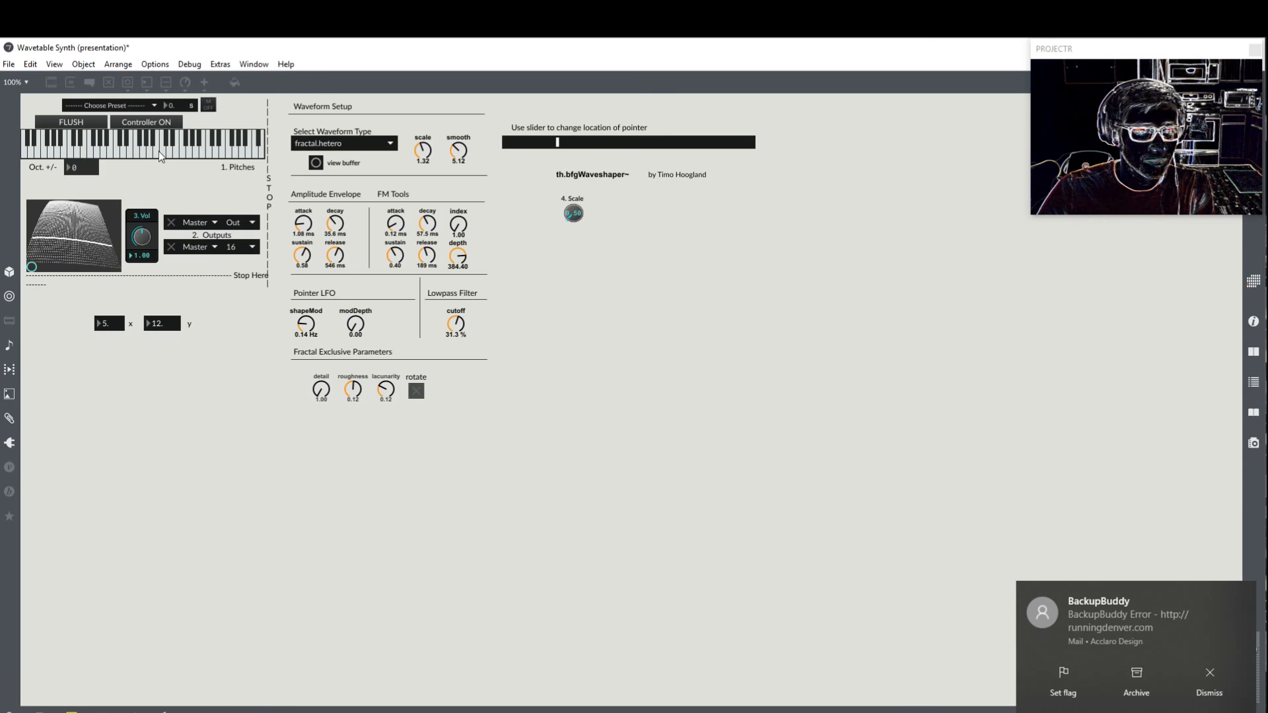
{"action": "left_click", "coordinate": [85, 140]}
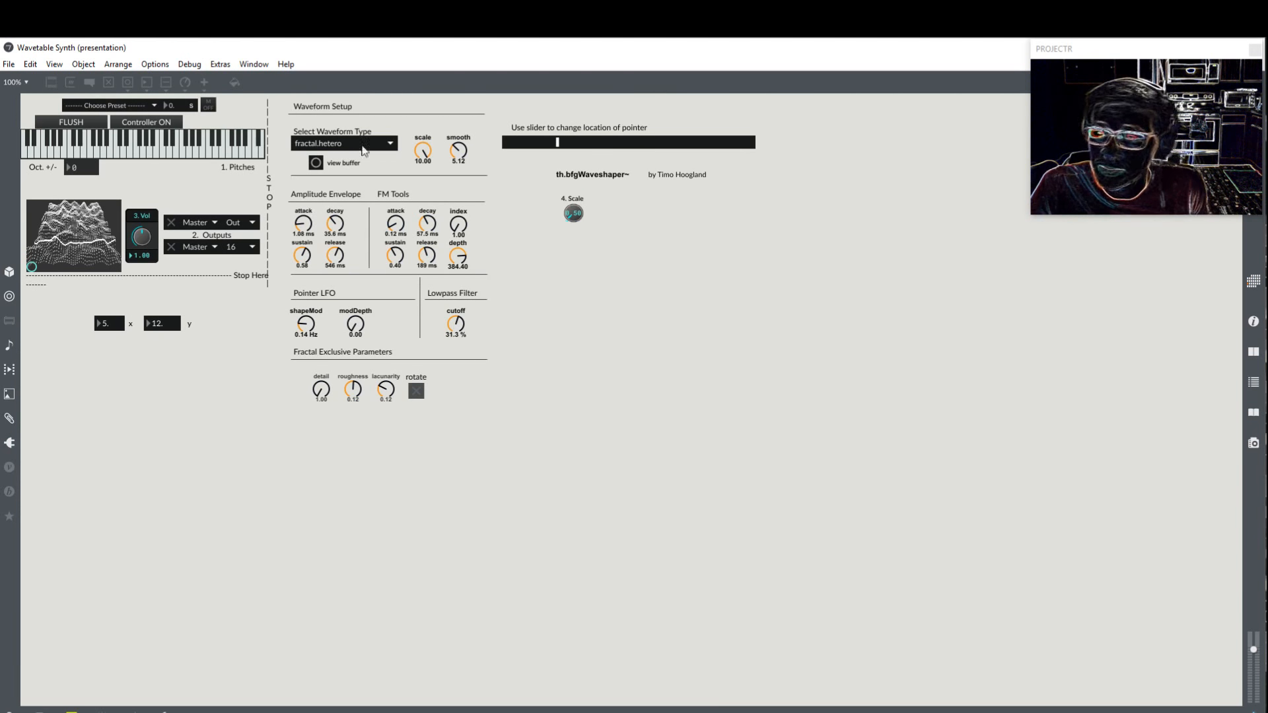
Step: Narrow the Wavetable Synth window and place it beside the Music_SDP launcher, keeping the presentation view on
{"action": "left_click_drag", "start_coordinate": [554, 53], "coordinate": [540, 117]}
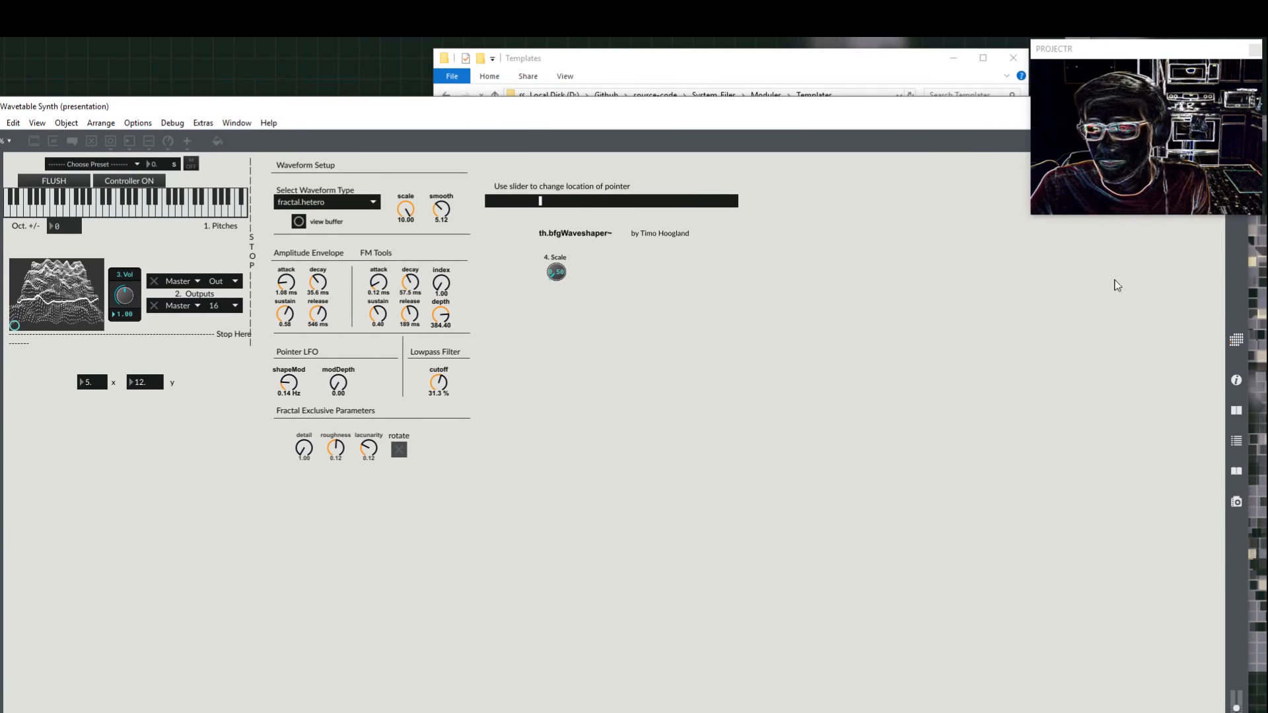
{"action": "left_click_drag", "start_coordinate": [1220, 272], "coordinate": [753, 273]}
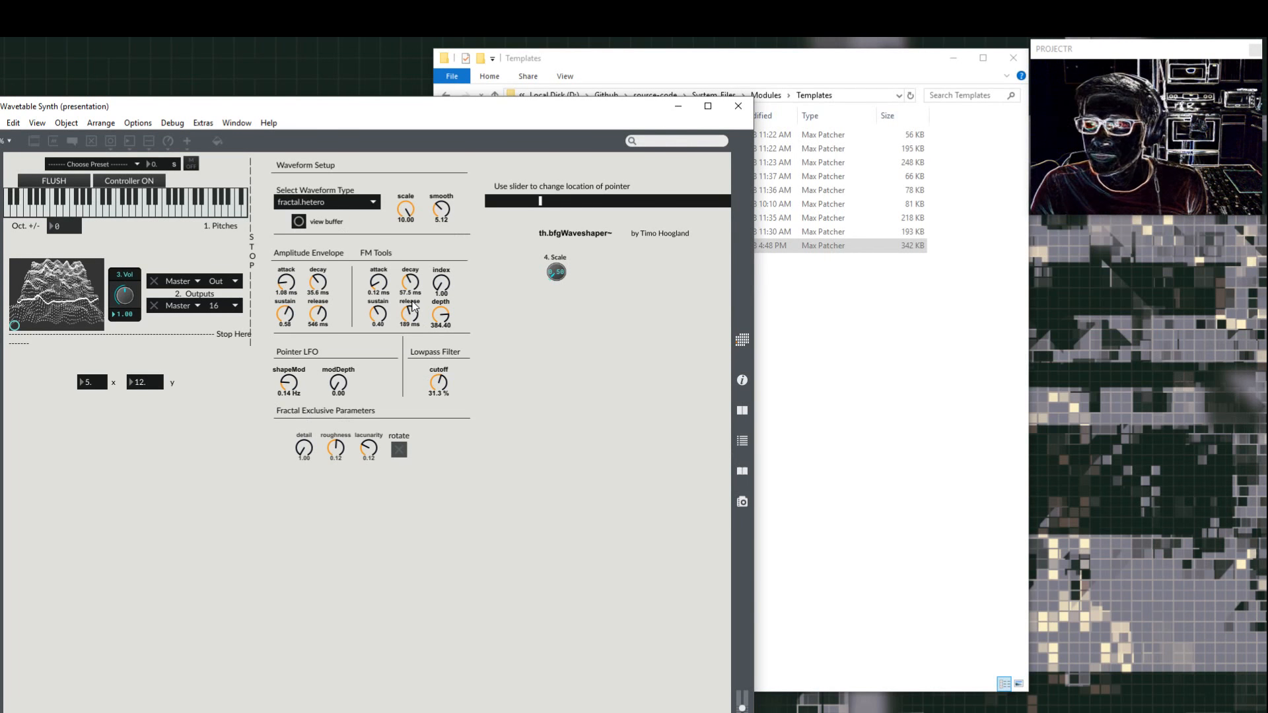
{"action": "left_click_drag", "start_coordinate": [414, 114], "coordinate": [694, 55]}
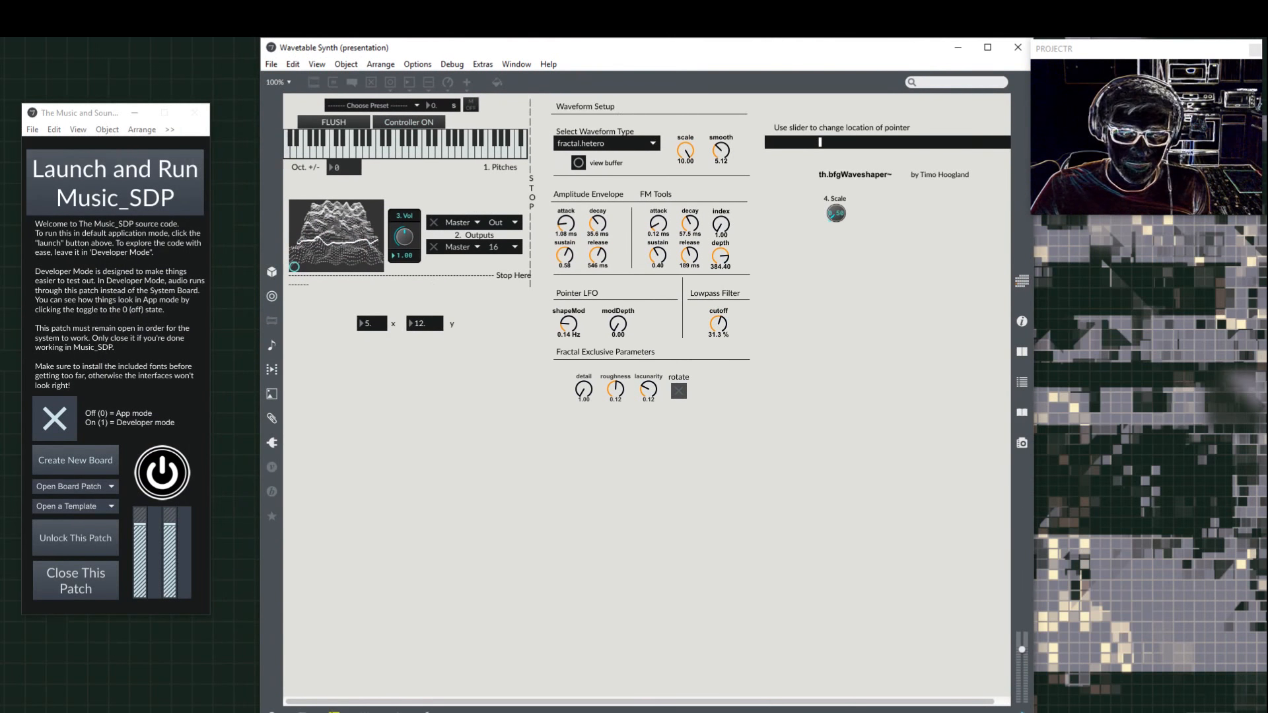
{"action": "left_click", "coordinate": [333, 710]}
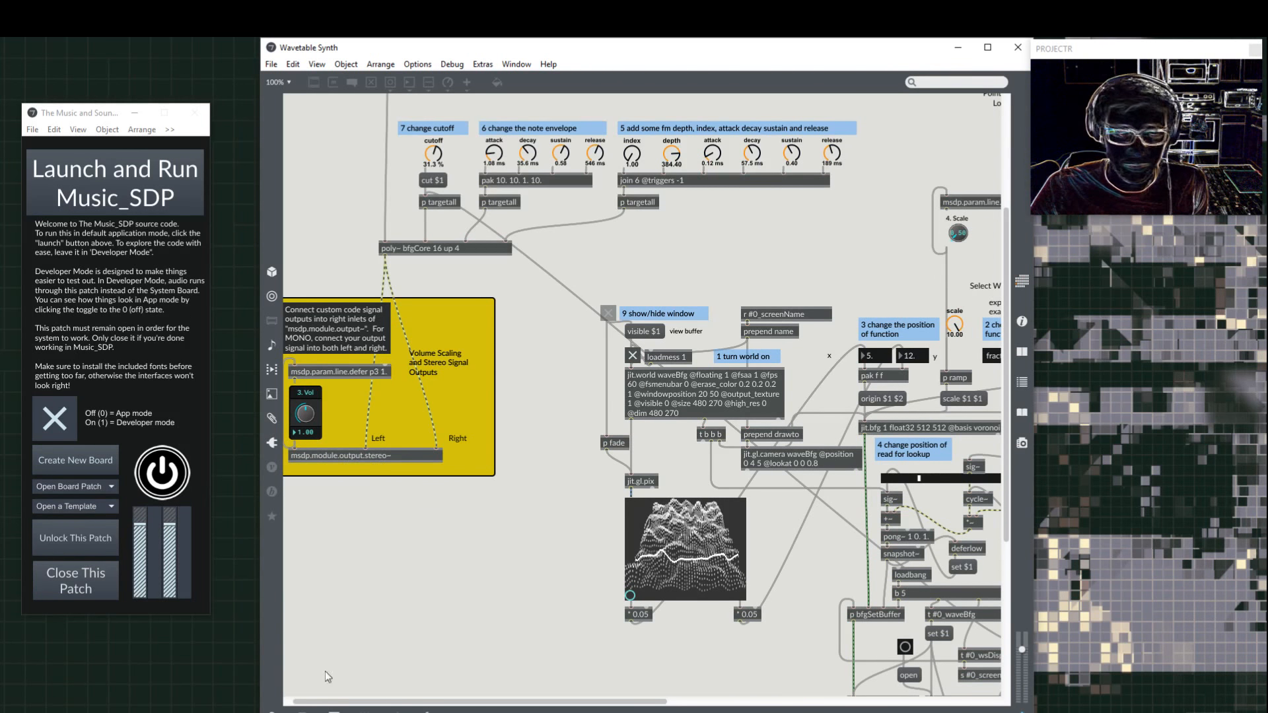
{"action": "left_click", "coordinate": [337, 710]}
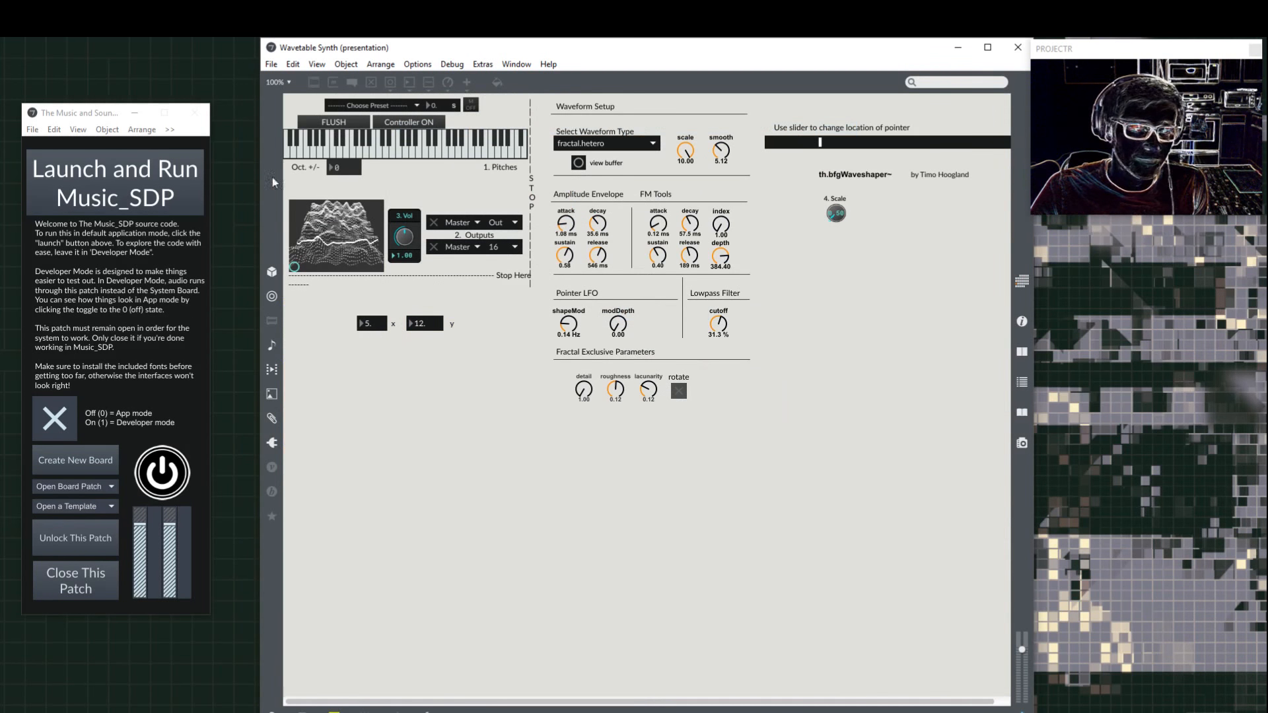
Step: Create a new board from the Music_SDP launcher and arrange its Pedal Board window beside the Wavetable Synth window
{"action": "left_click", "coordinate": [105, 450]}
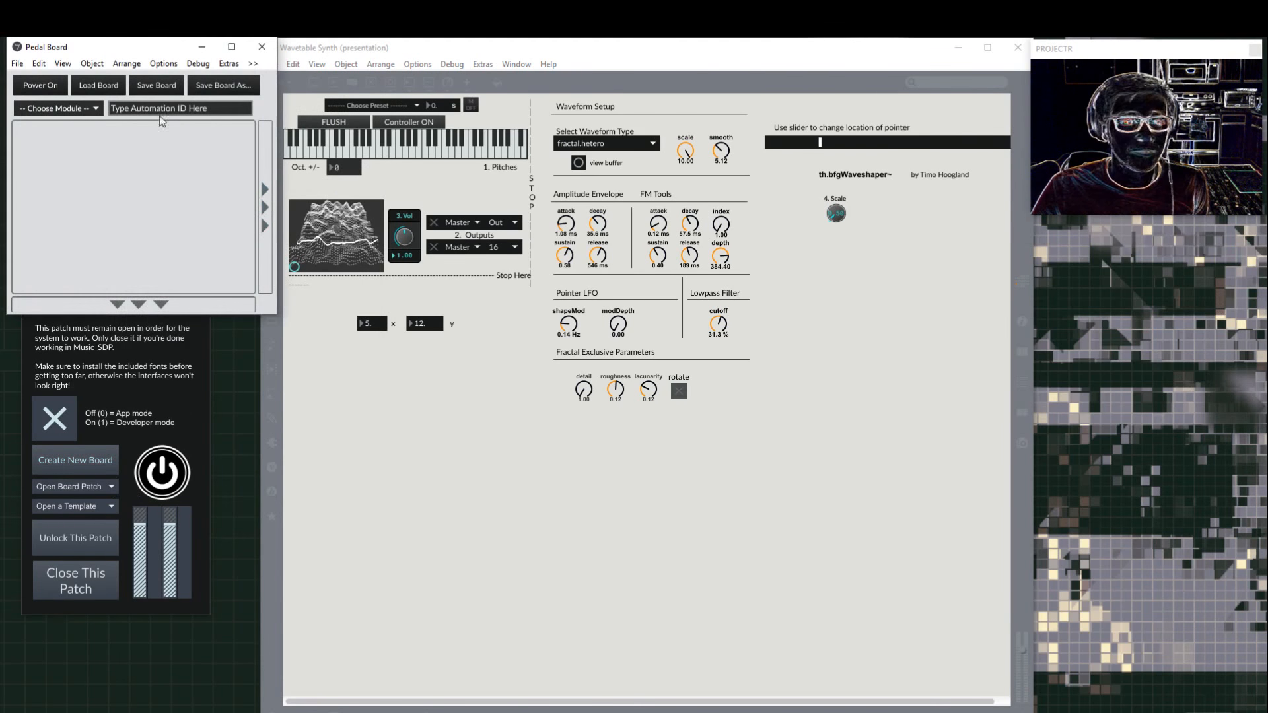
{"action": "left_click", "coordinate": [76, 386]}
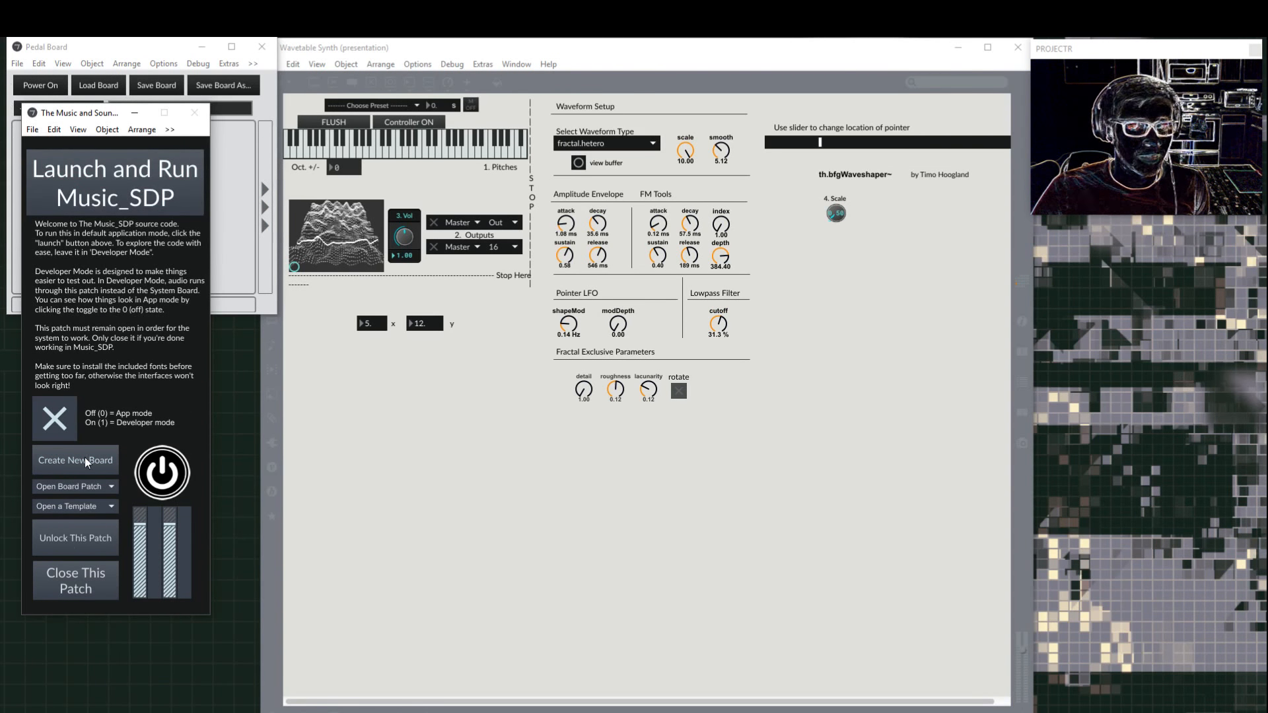
{"action": "left_click_drag", "start_coordinate": [128, 46], "coordinate": [147, 83]}
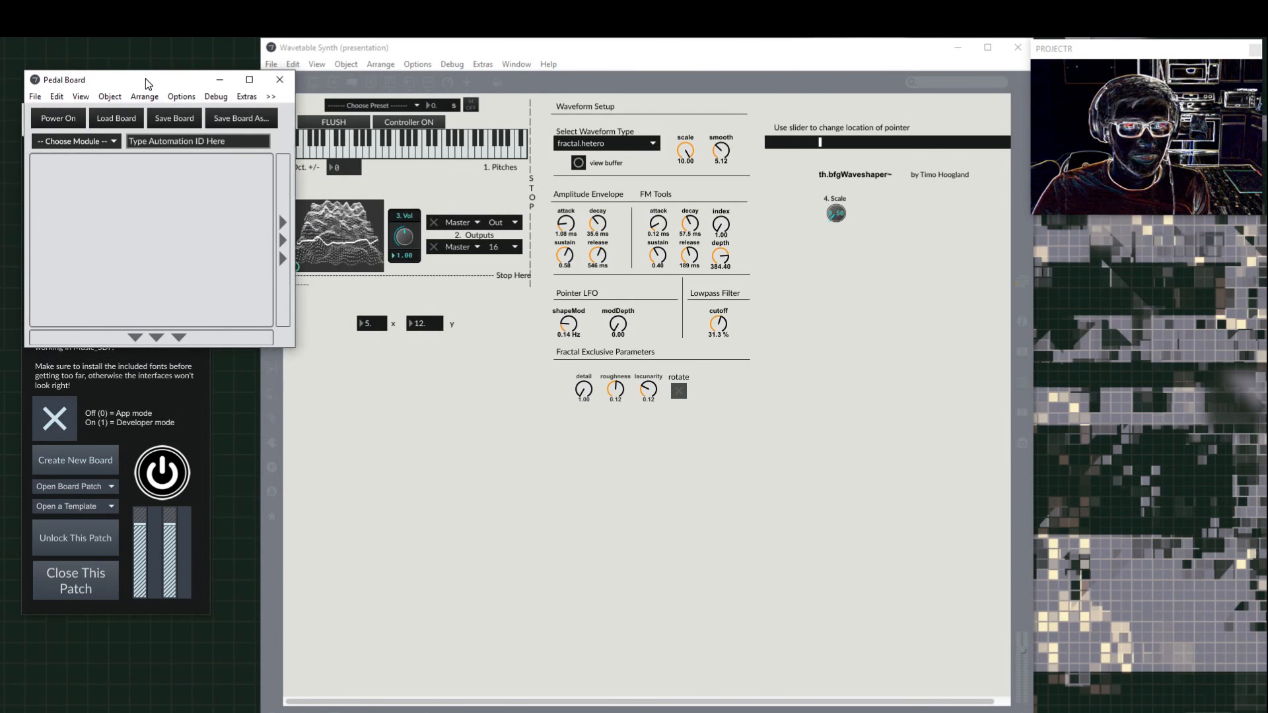
{"action": "left_click_drag", "start_coordinate": [380, 49], "coordinate": [438, 56]}
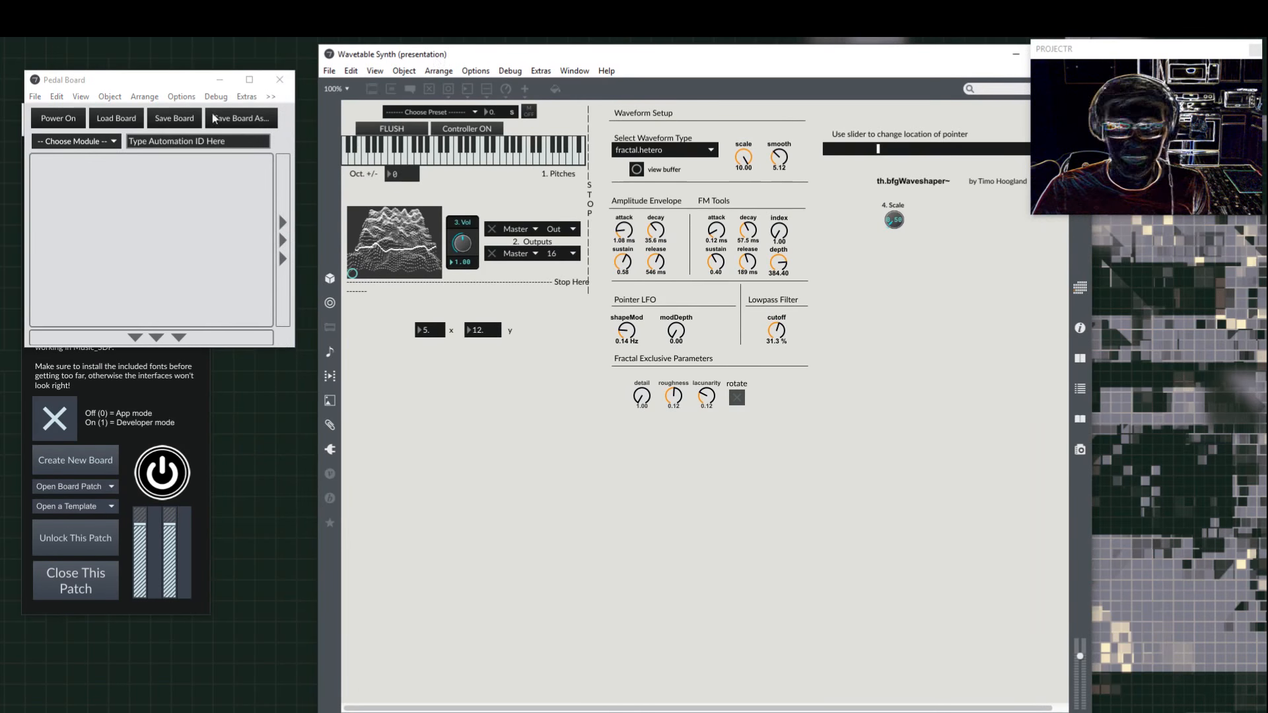
{"action": "left_click_drag", "start_coordinate": [166, 80], "coordinate": [177, 73]}
Step: Load the Chorus module on the board and route the synth's first output and the Chorus input through A 1
{"action": "left_click", "coordinate": [102, 137]}
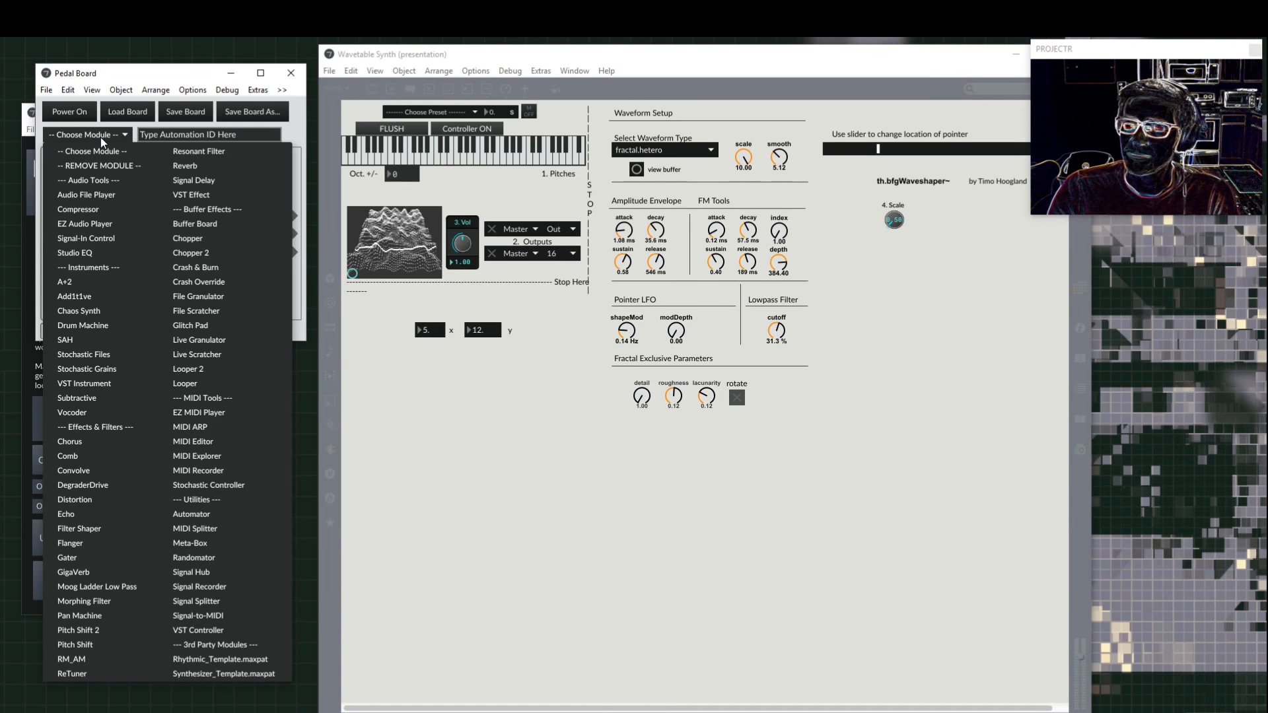
{"action": "left_click", "coordinate": [93, 443]}
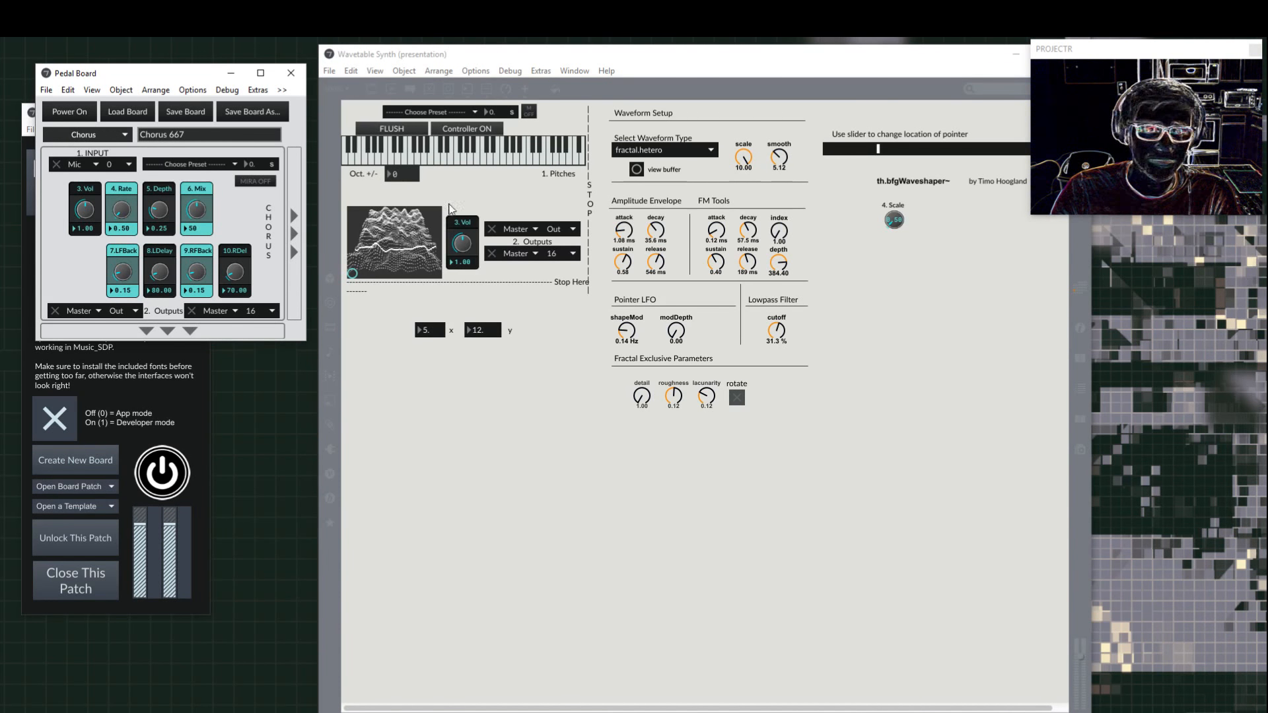
{"action": "left_click", "coordinate": [56, 186]}
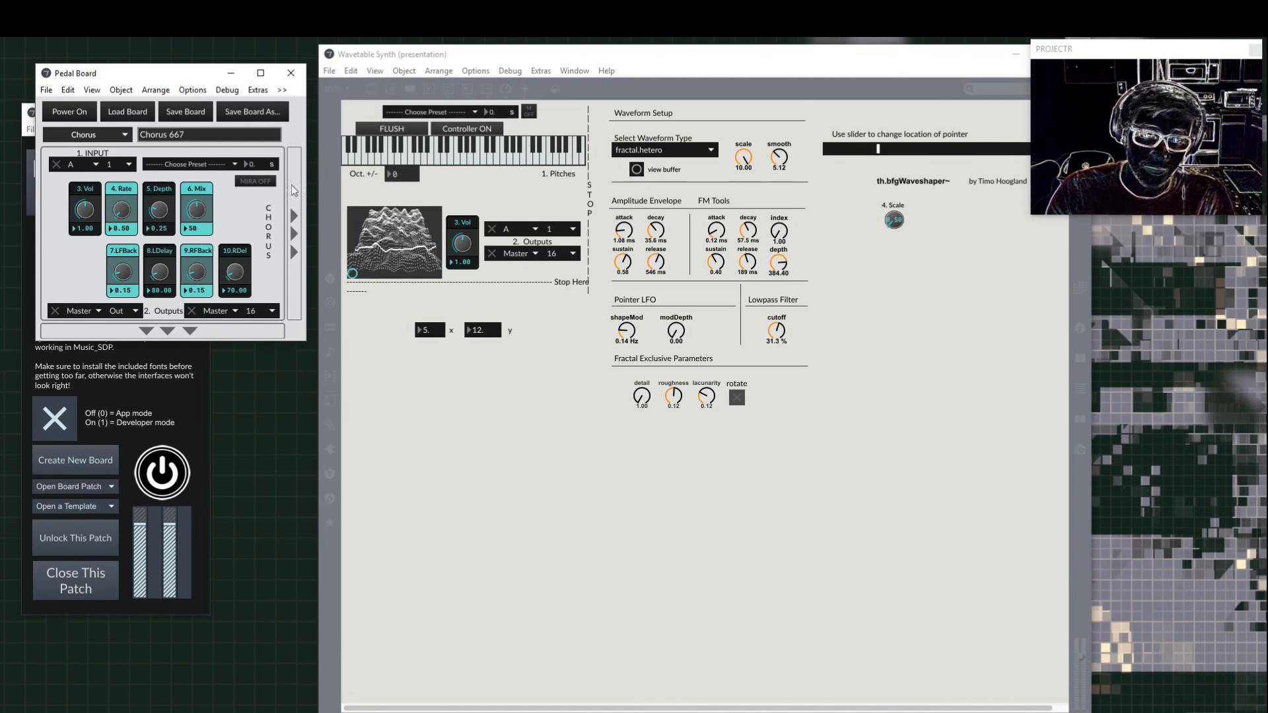
Step: Test the synth through the Chorus by playing several notes on the virtual keyboard, moving the Pedal Board window clear of the launcher
{"action": "left_click", "coordinate": [483, 150]}
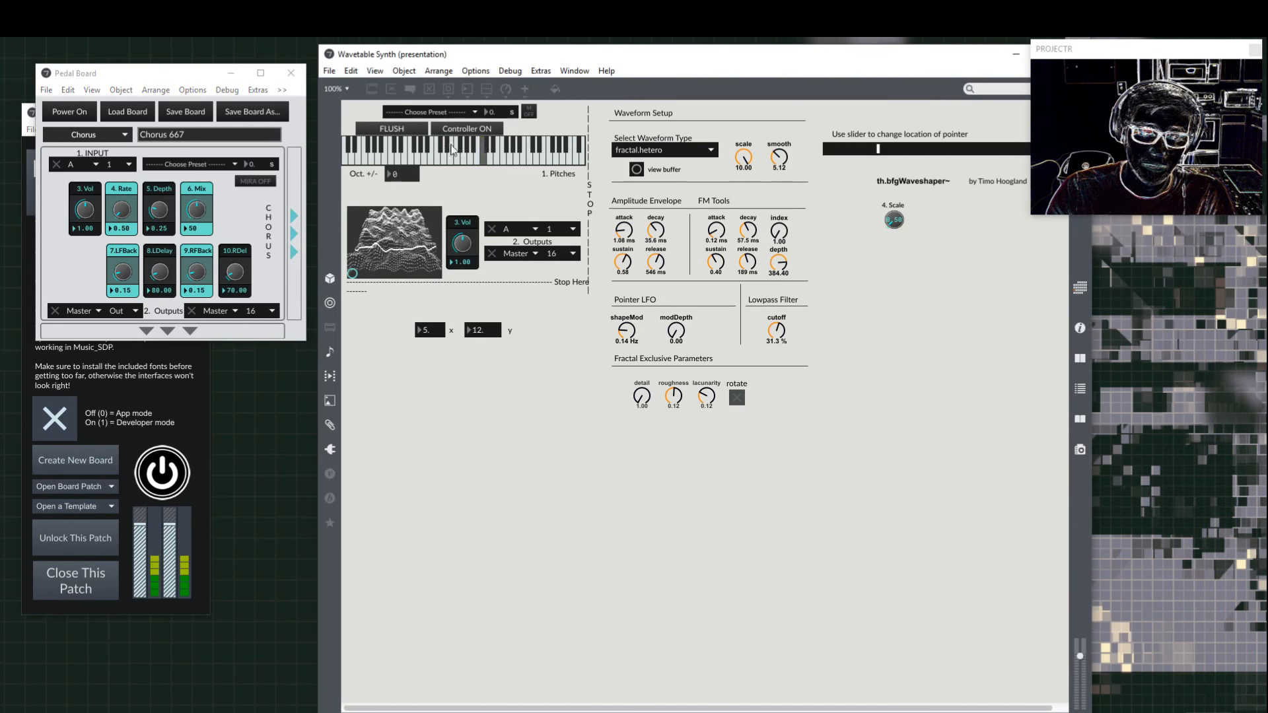
{"action": "left_click_drag", "start_coordinate": [208, 78], "coordinate": [319, 178]}
{"action": "left_click", "coordinate": [460, 161]}
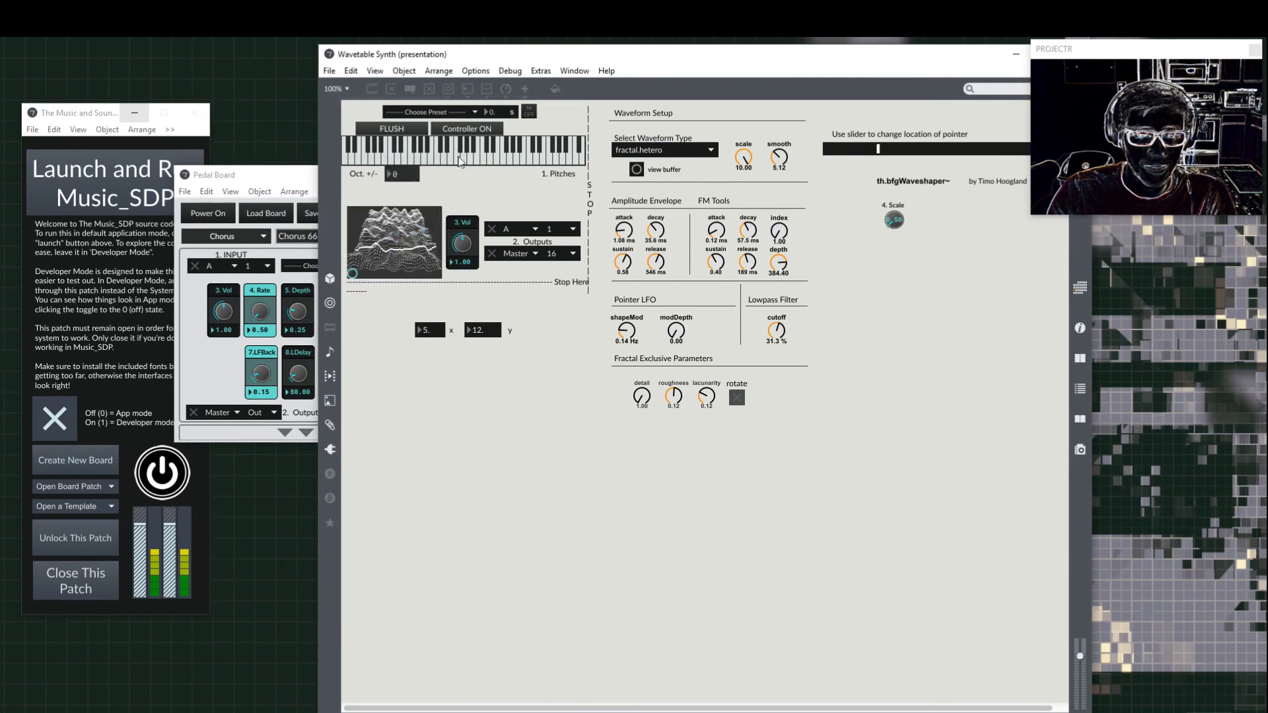
{"action": "left_click", "coordinate": [392, 157]}
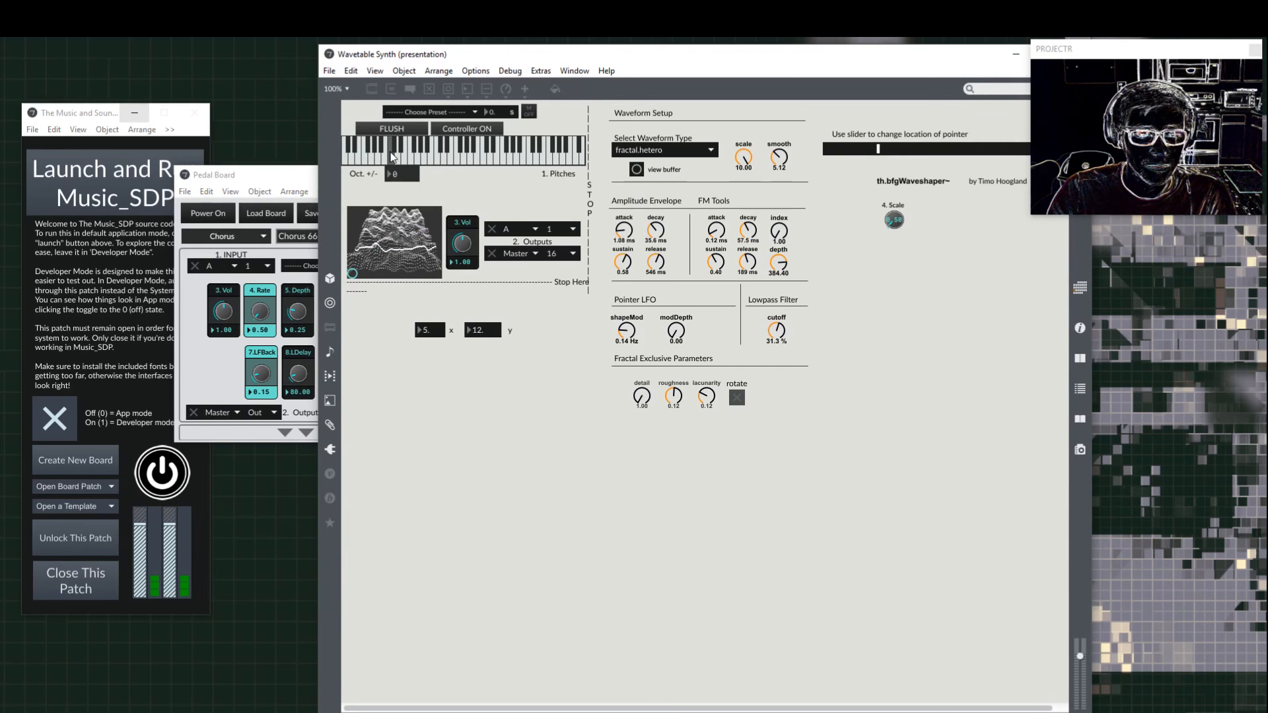
{"action": "left_click", "coordinate": [393, 156]}
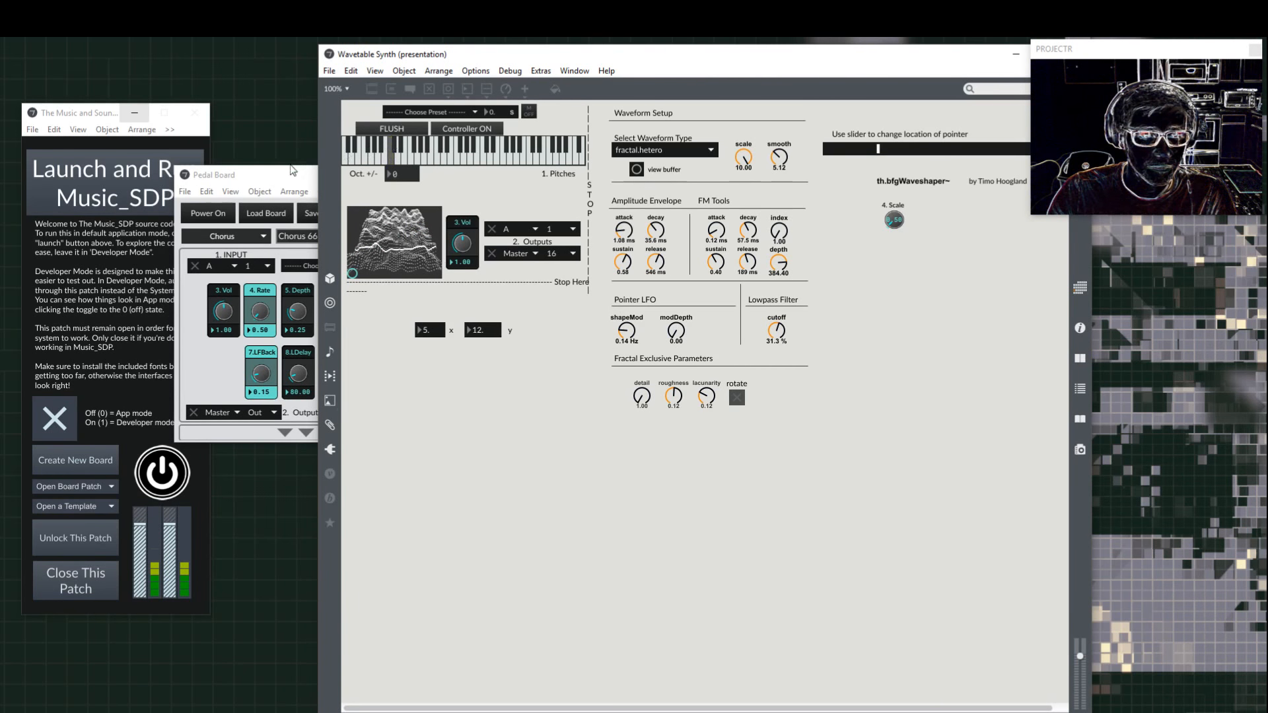
Step: Bring the Pedal Board forward, set the Chorus rate to 13.07 and mix to 77, raise its depth, and close the board
{"action": "left_click", "coordinate": [290, 170]}
{"action": "left_click_drag", "start_coordinate": [291, 169], "coordinate": [313, 139]}
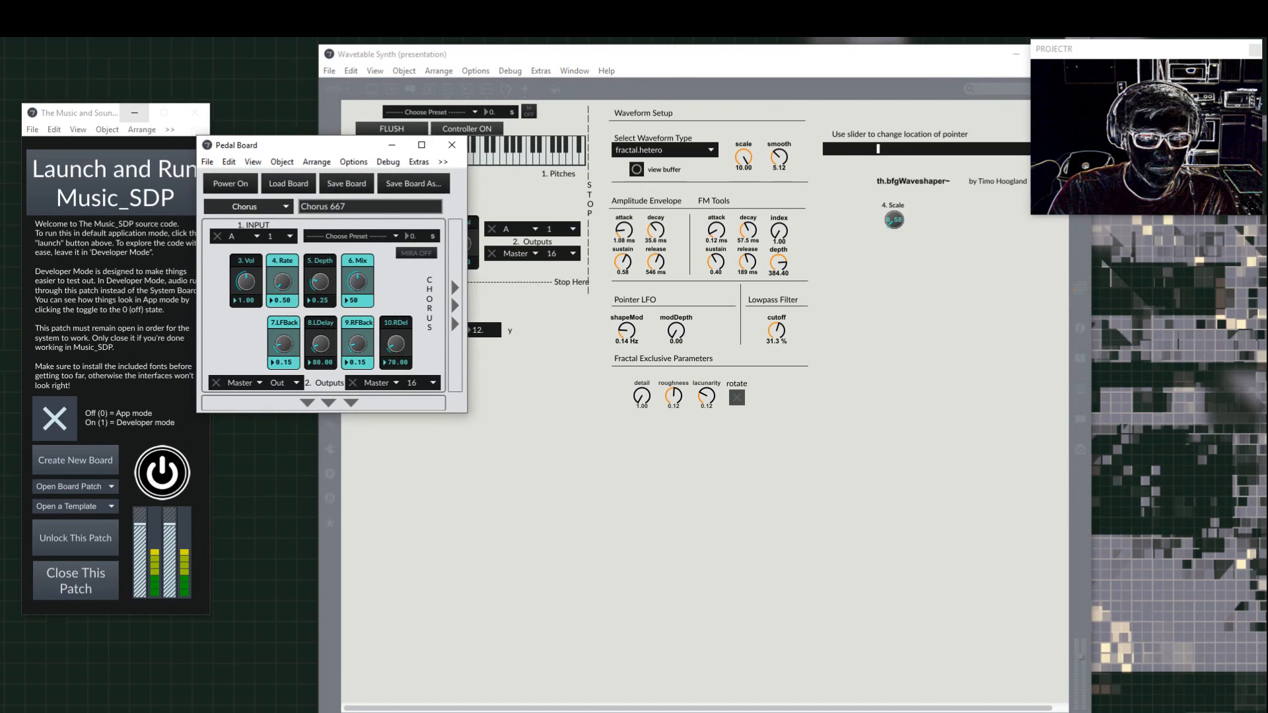
{"action": "left_click_drag", "start_coordinate": [284, 286], "coordinate": [319, 271]}
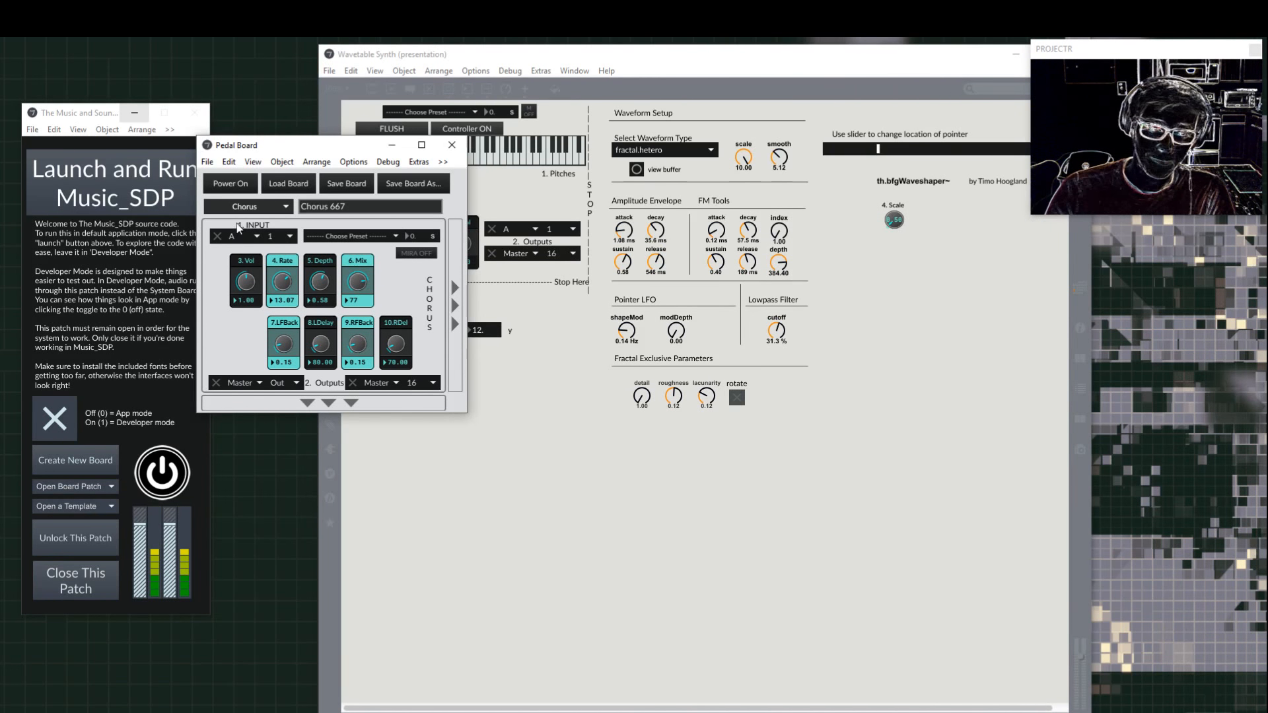
{"action": "left_click", "coordinate": [452, 144]}
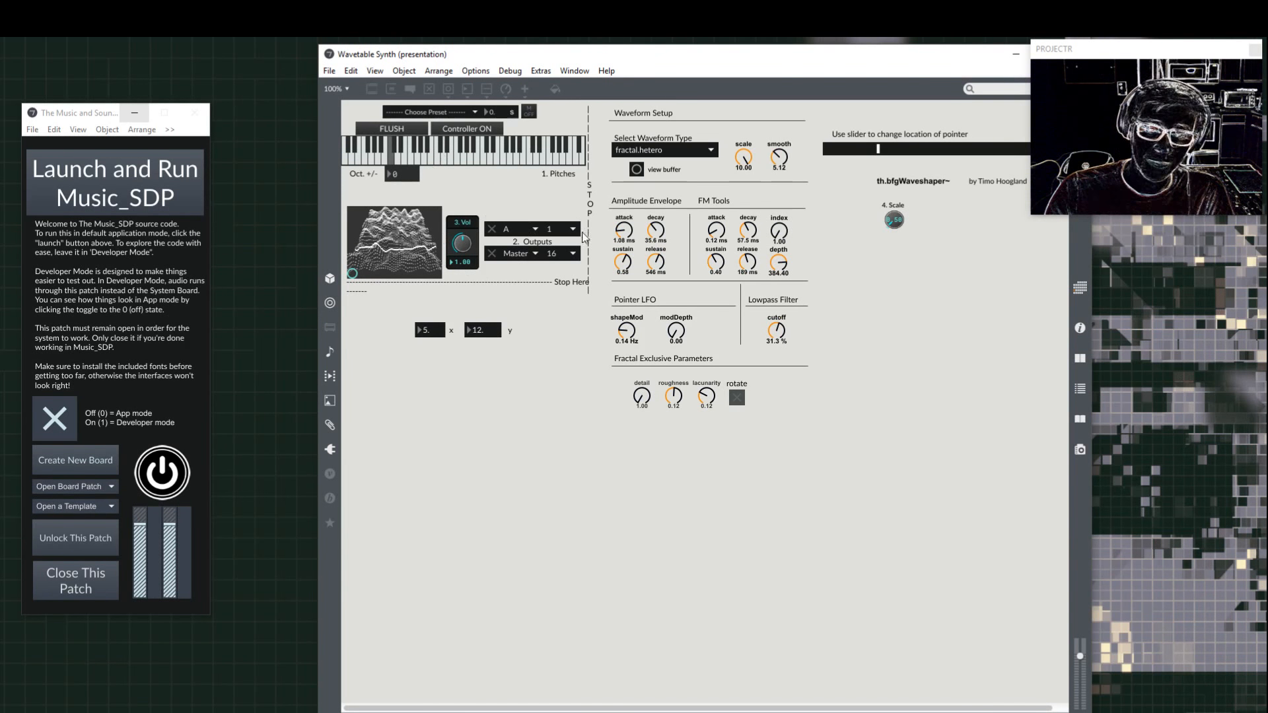
Step: Flush the held notes and route the synth's first output back to Master Out
{"action": "left_click", "coordinate": [408, 131]}
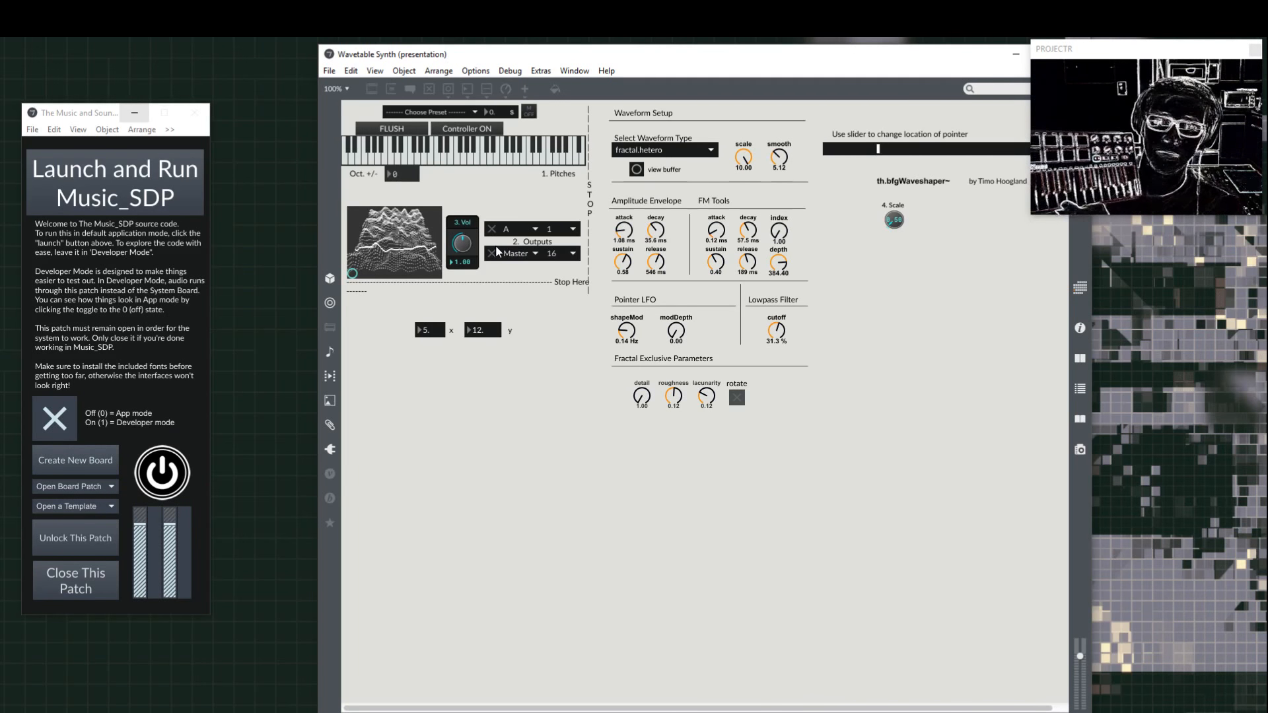
{"action": "left_click", "coordinate": [565, 252]}
{"action": "left_click", "coordinate": [565, 246]}
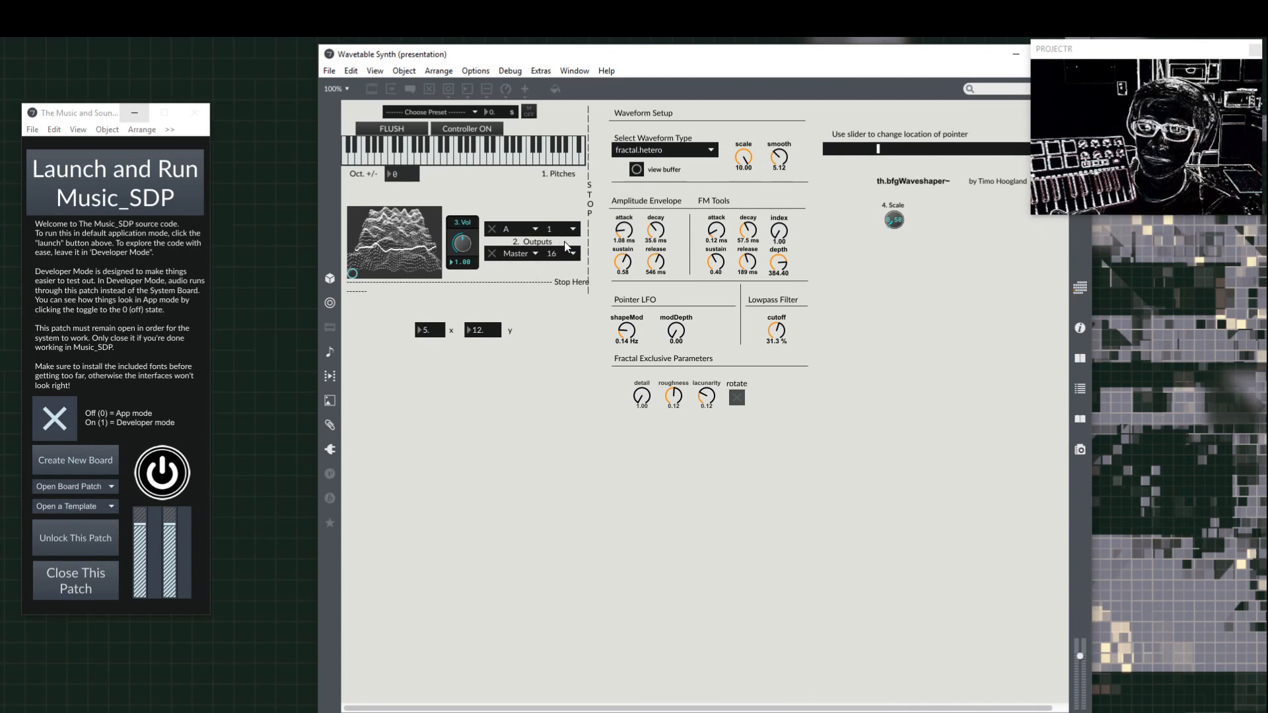
{"action": "left_click", "coordinate": [523, 230]}
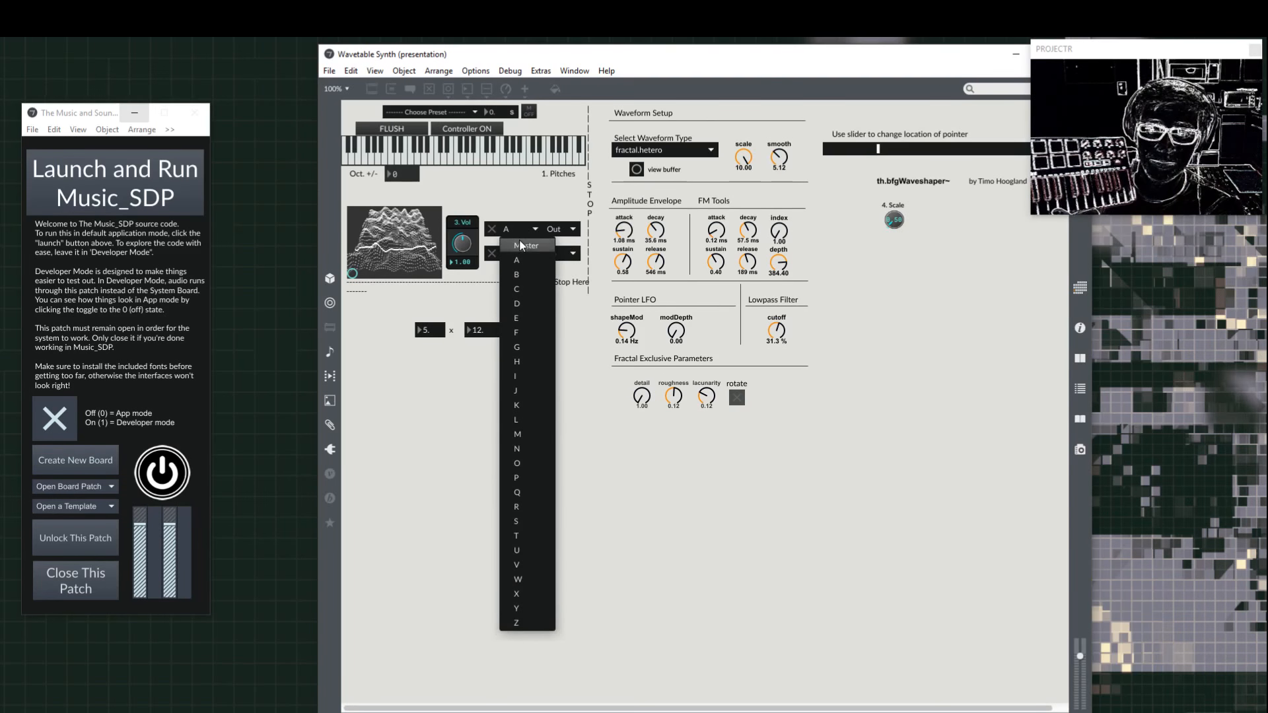
{"action": "left_click", "coordinate": [532, 251]}
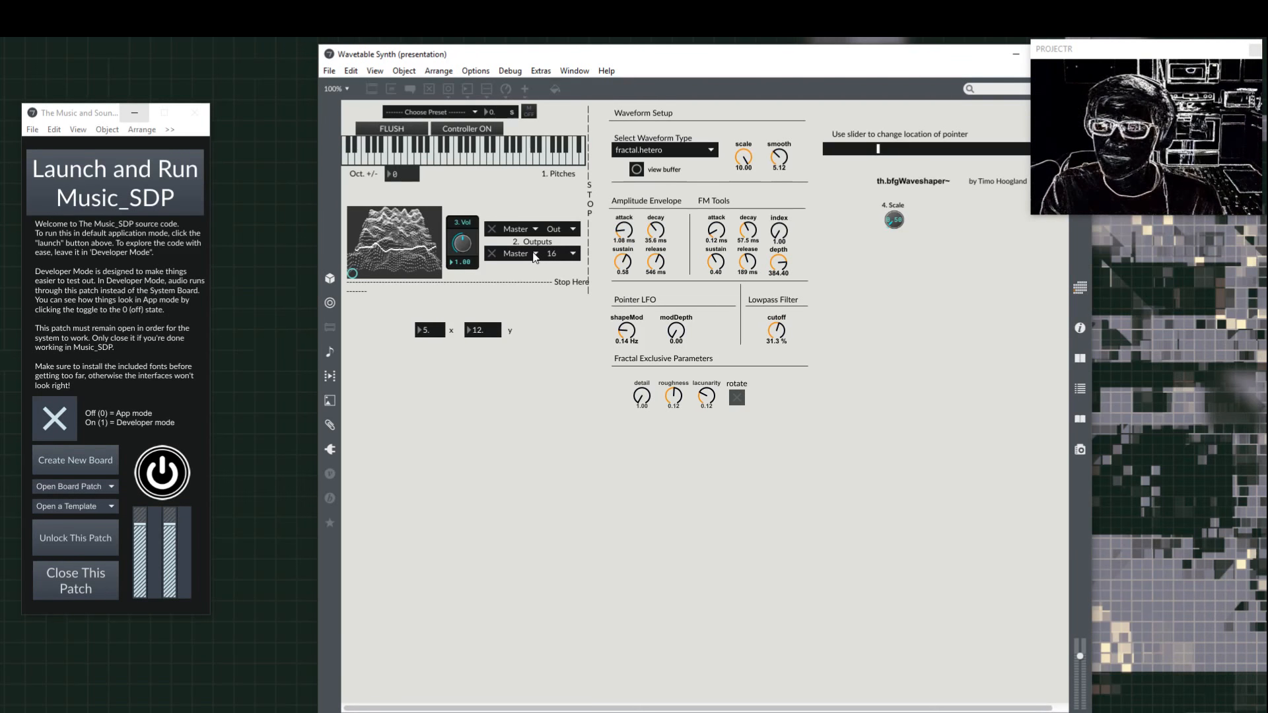
Step: Switch Wavetable Synth to the patching view and examine the keyboard, envelope, output and waveform display code
{"action": "left_click_drag", "start_coordinate": [532, 59], "coordinate": [398, 52]}
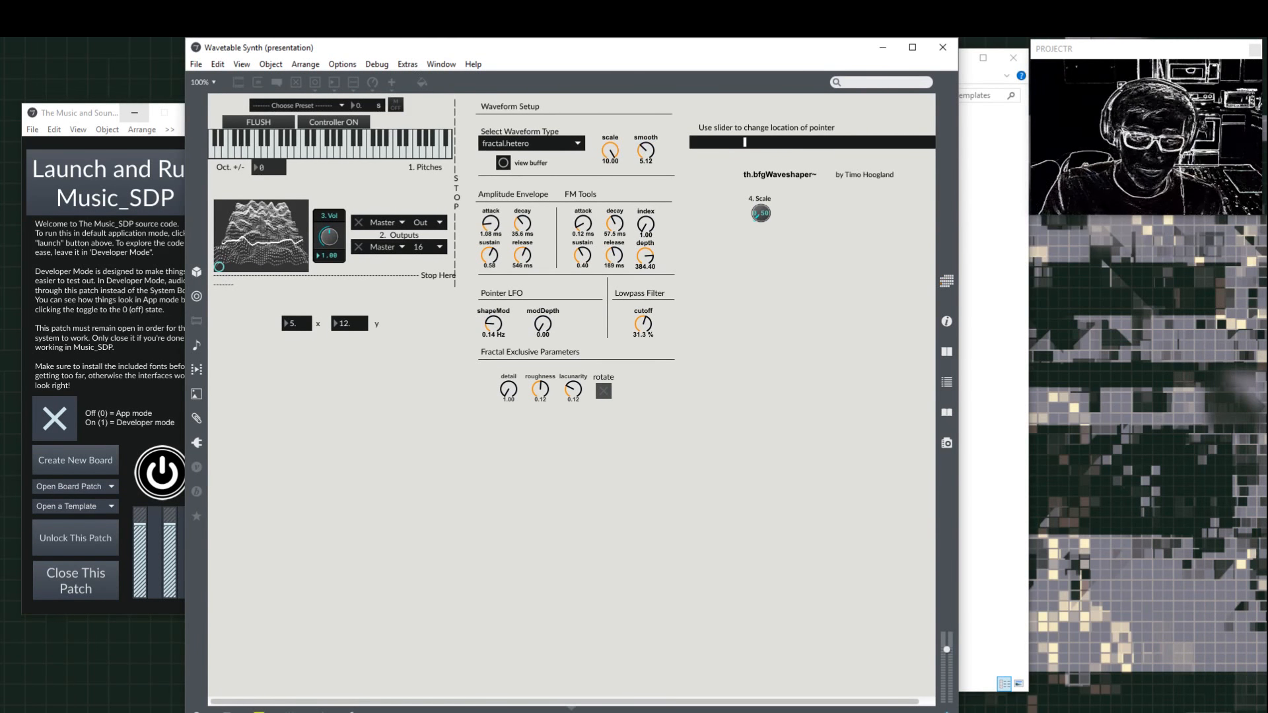
{"action": "key", "text": "ctrl+alt+e"}
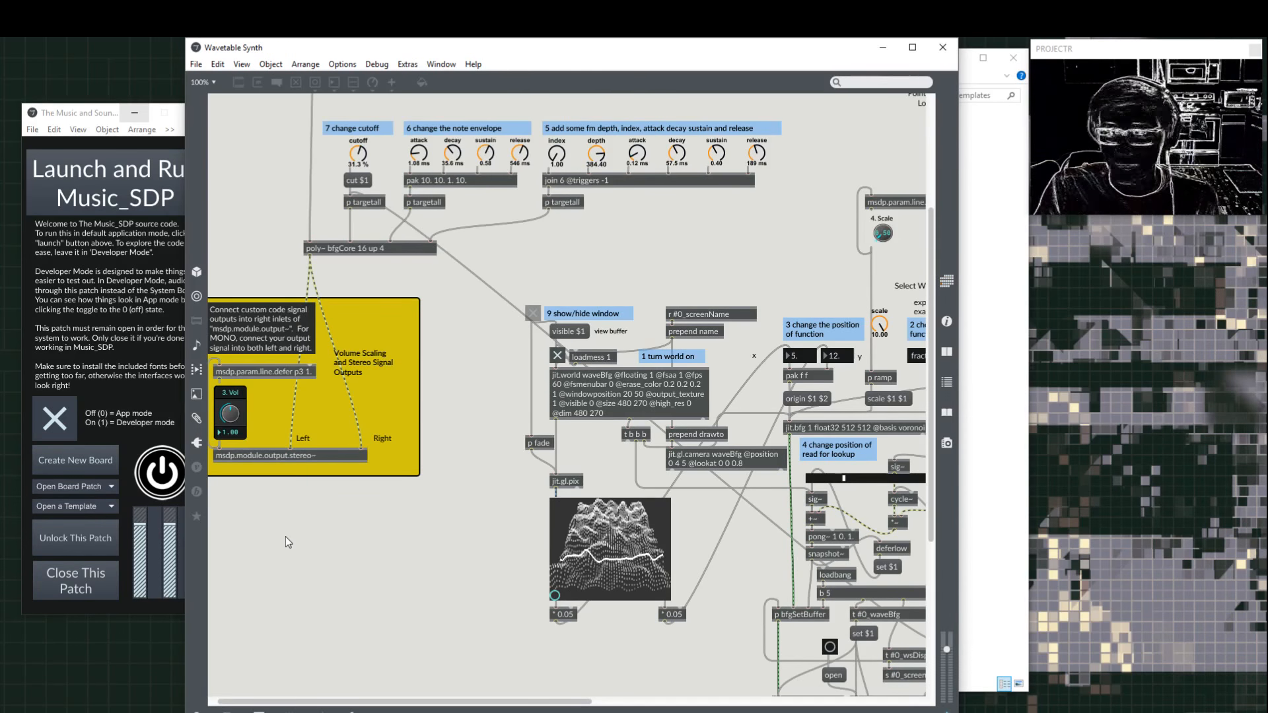
{"action": "scroll", "coordinate": [286, 537], "scroll_direction": "up", "scroll_amount": 3}
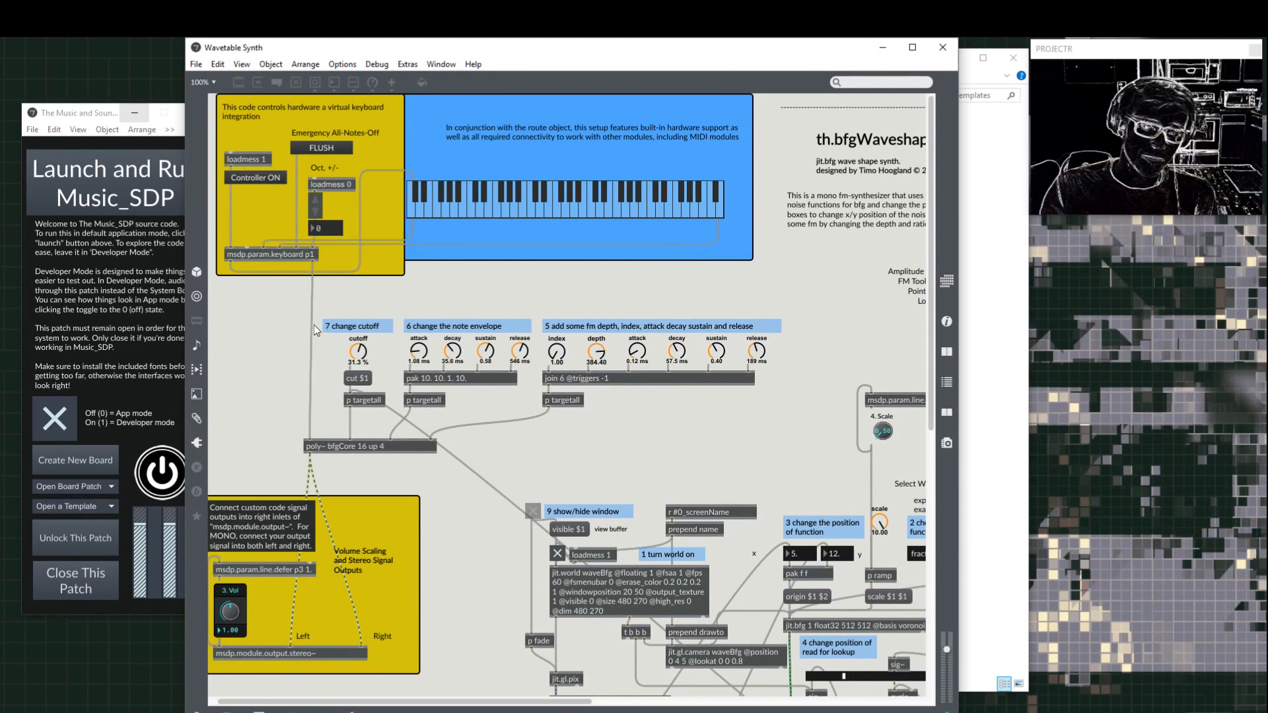
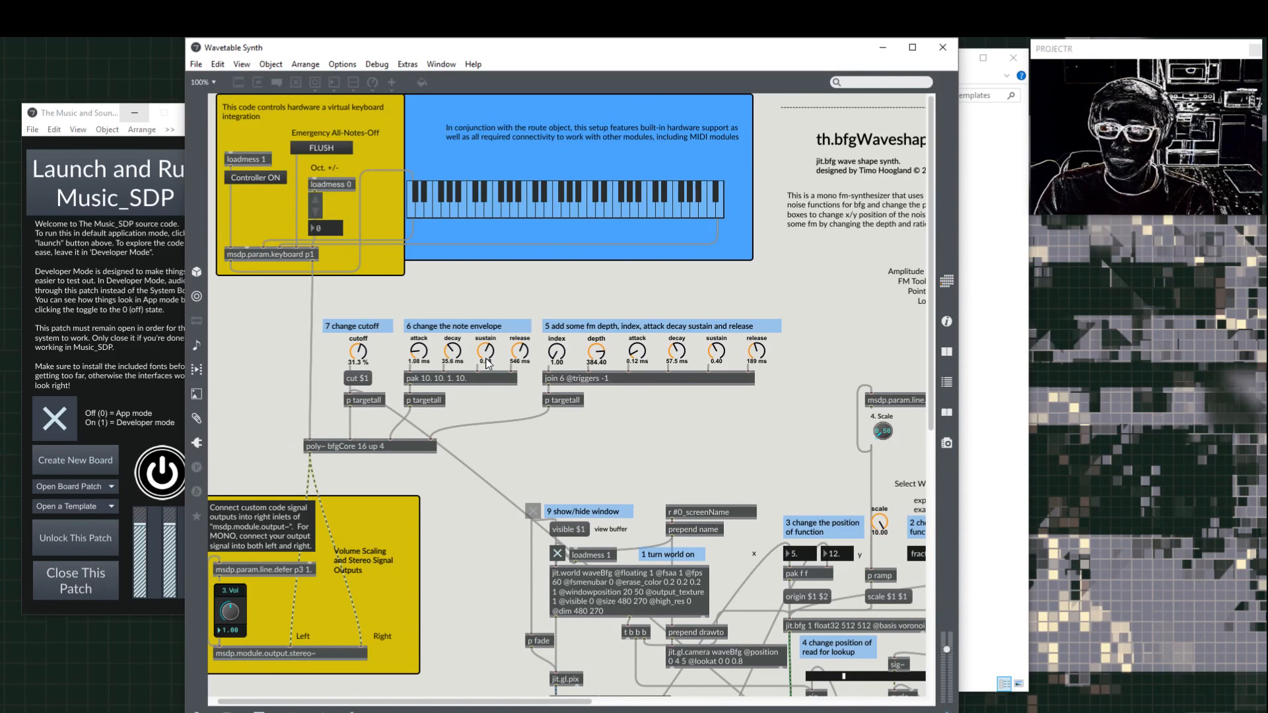
{"action": "scroll", "coordinate": [495, 380], "scroll_direction": "down", "scroll_amount": 6}
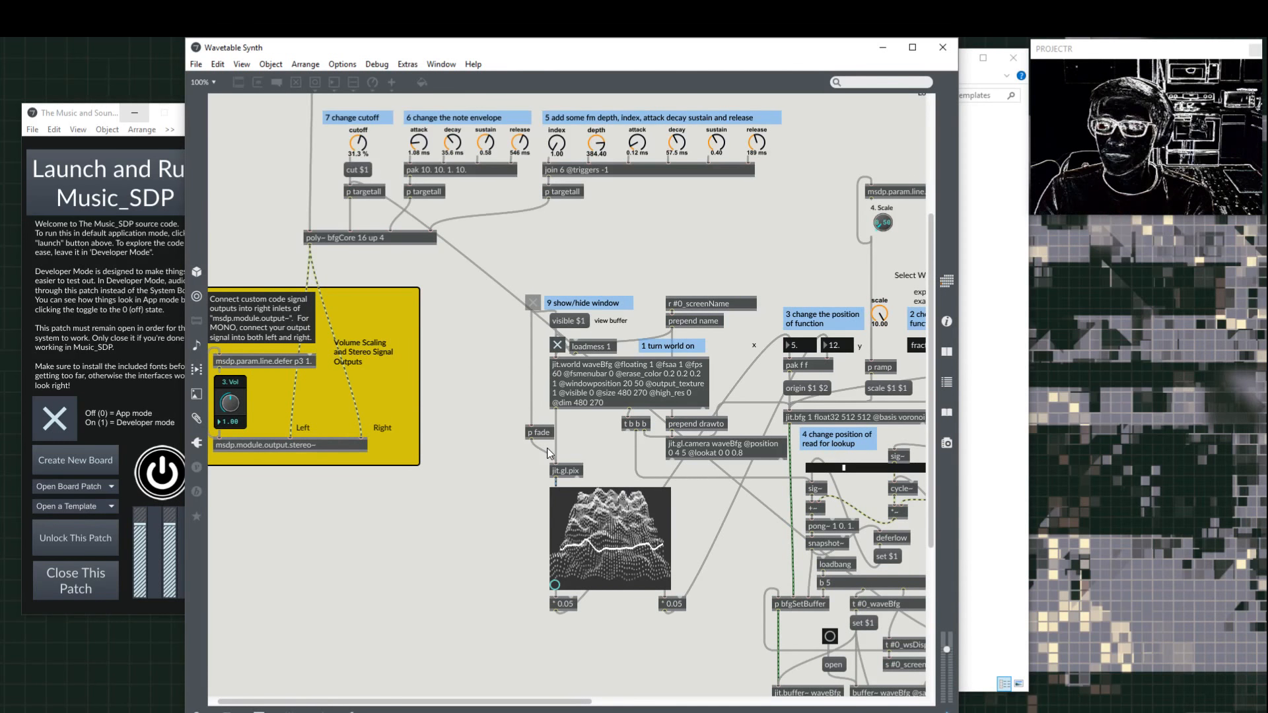
Step: Open the Dial_Tutorial patcher from the Templates folder inside System_Files\Modules and switch it to the patching view
{"action": "left_click", "coordinate": [1004, 311]}
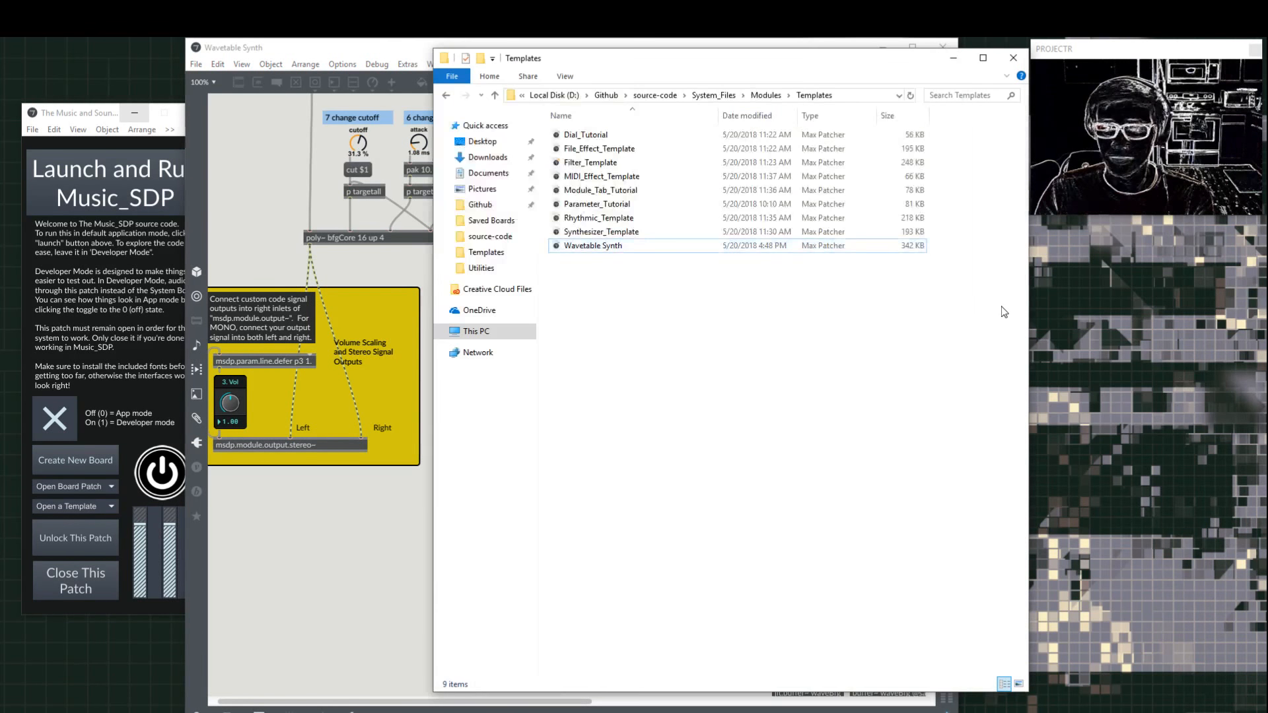
{"action": "left_click", "coordinate": [660, 96]}
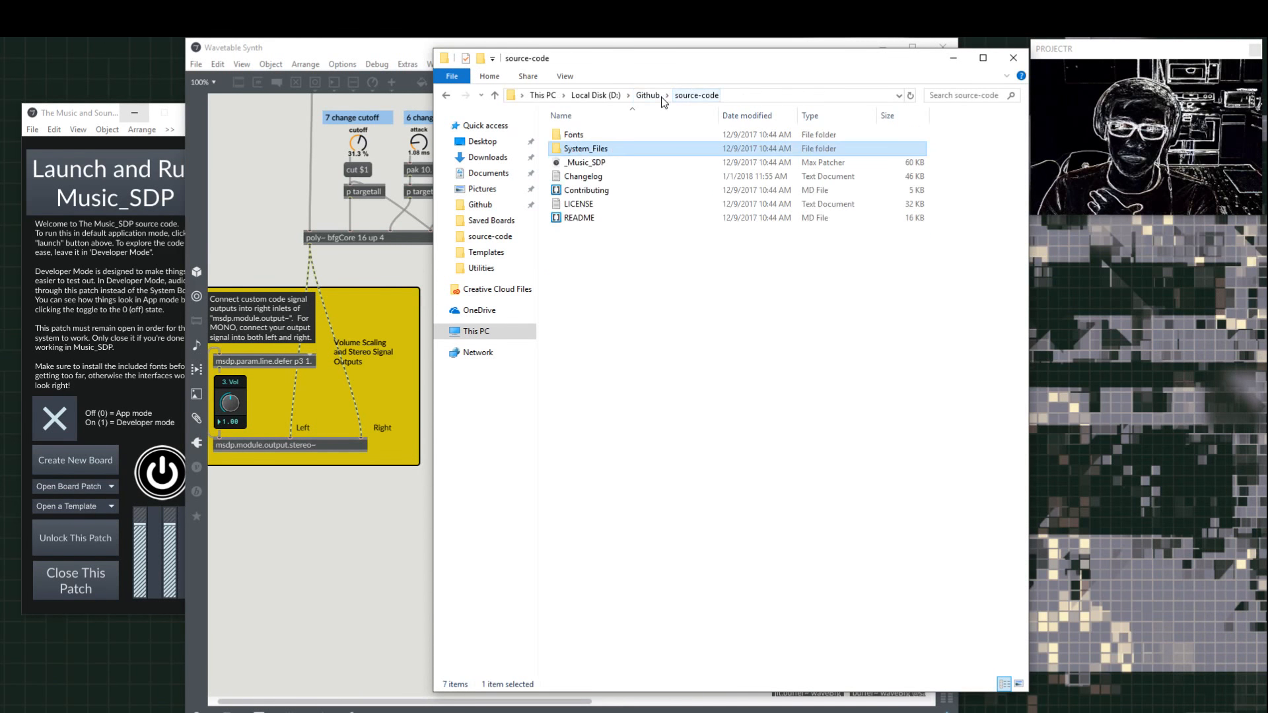
{"action": "double_click", "coordinate": [624, 151]}
{"action": "double_click", "coordinate": [596, 232]}
{"action": "double_click", "coordinate": [591, 221]}
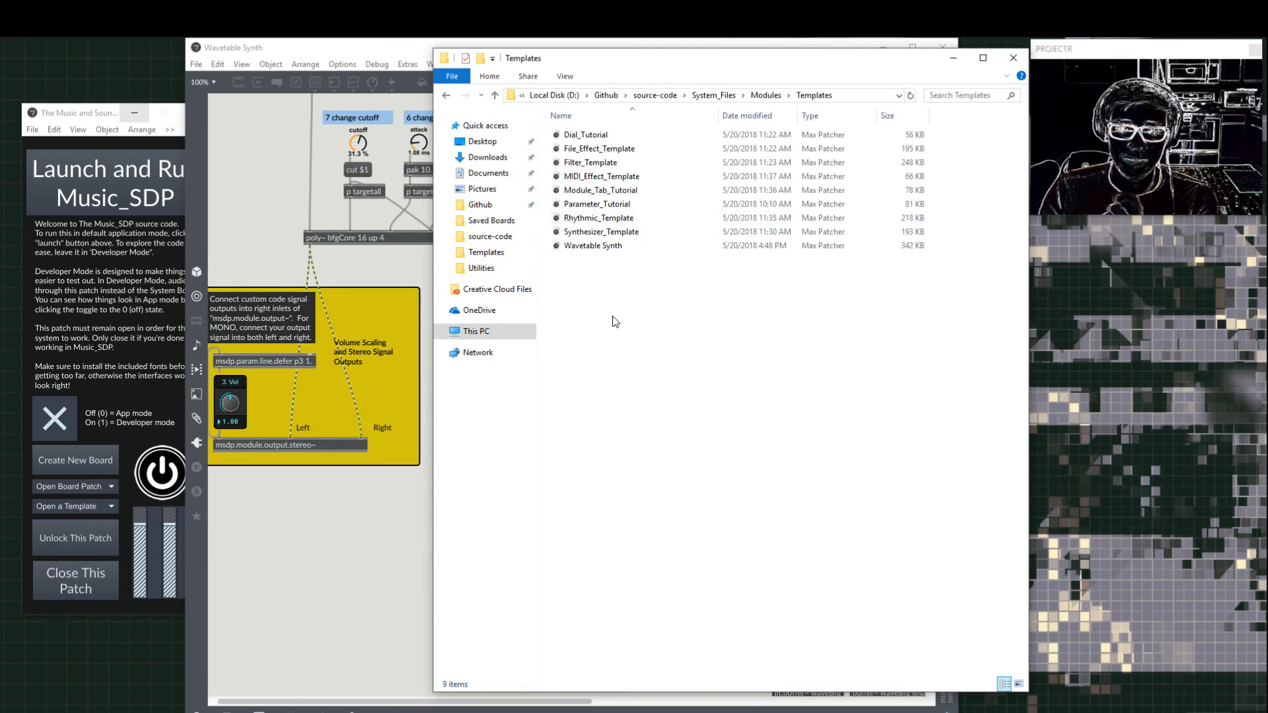
{"action": "double_click", "coordinate": [586, 135]}
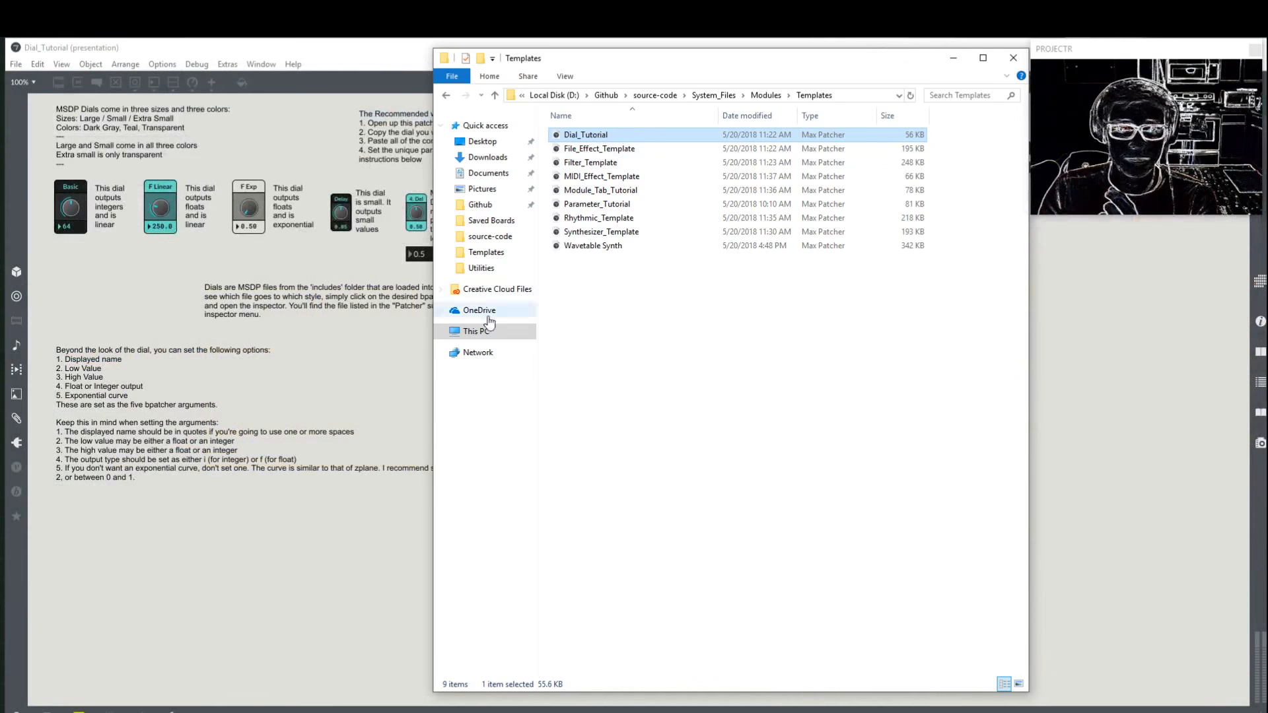
{"action": "left_click", "coordinate": [306, 319]}
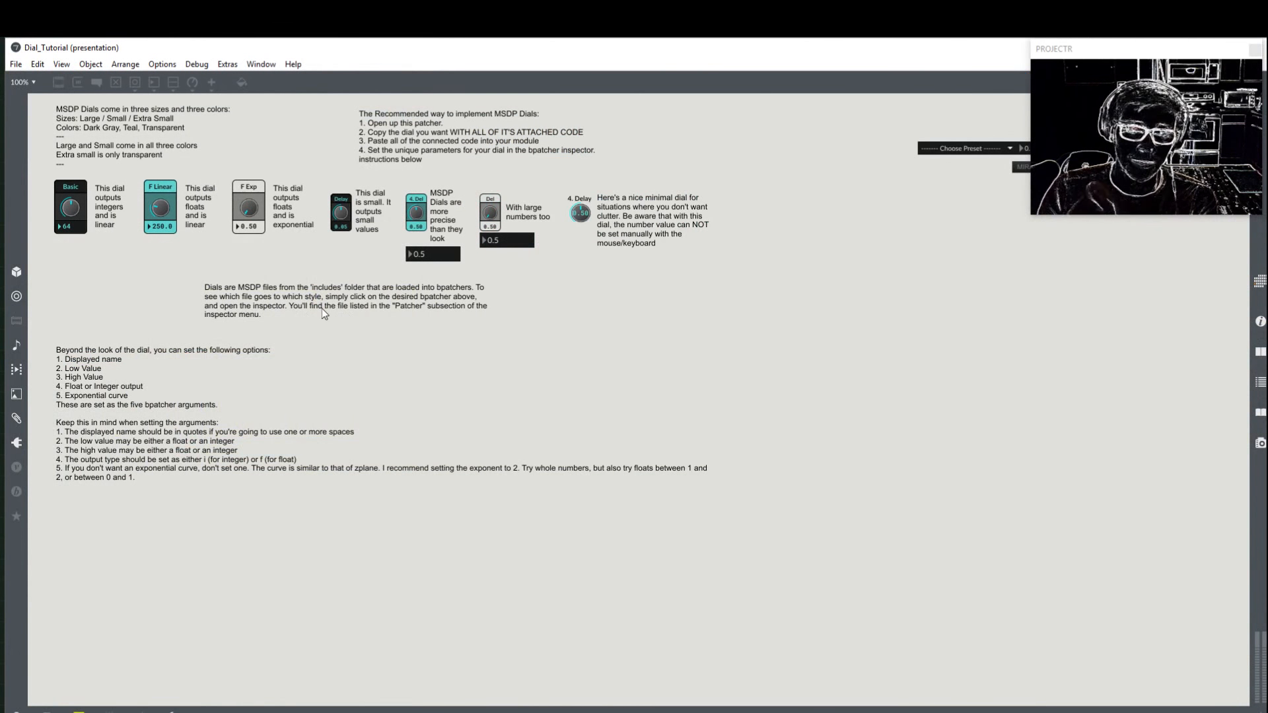
{"action": "left_click", "coordinate": [75, 711]}
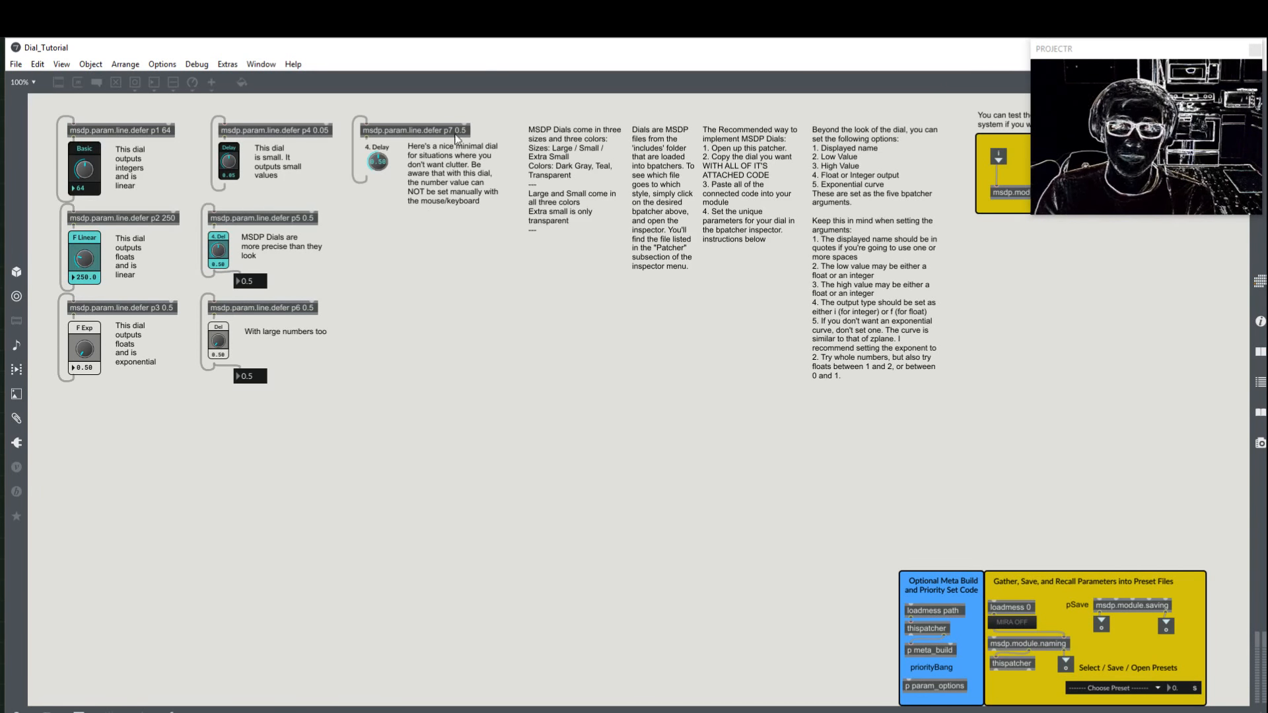
Step: Lower the Dial_Tutorial window, unlock the patch, and copy the minimal 4. Delay dial together with its msdp.param.line.defer p7 object
{"action": "left_click_drag", "start_coordinate": [492, 48], "coordinate": [532, 354]}
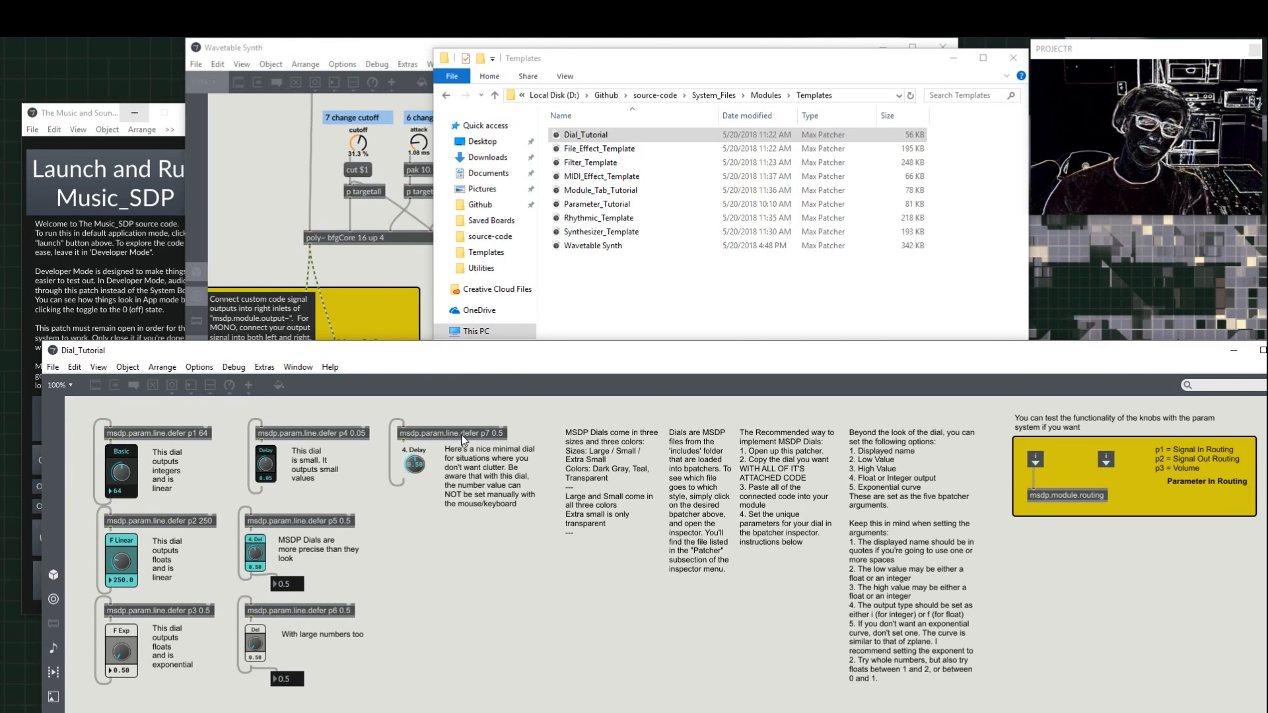
{"action": "key", "text": "ctrl+e"}
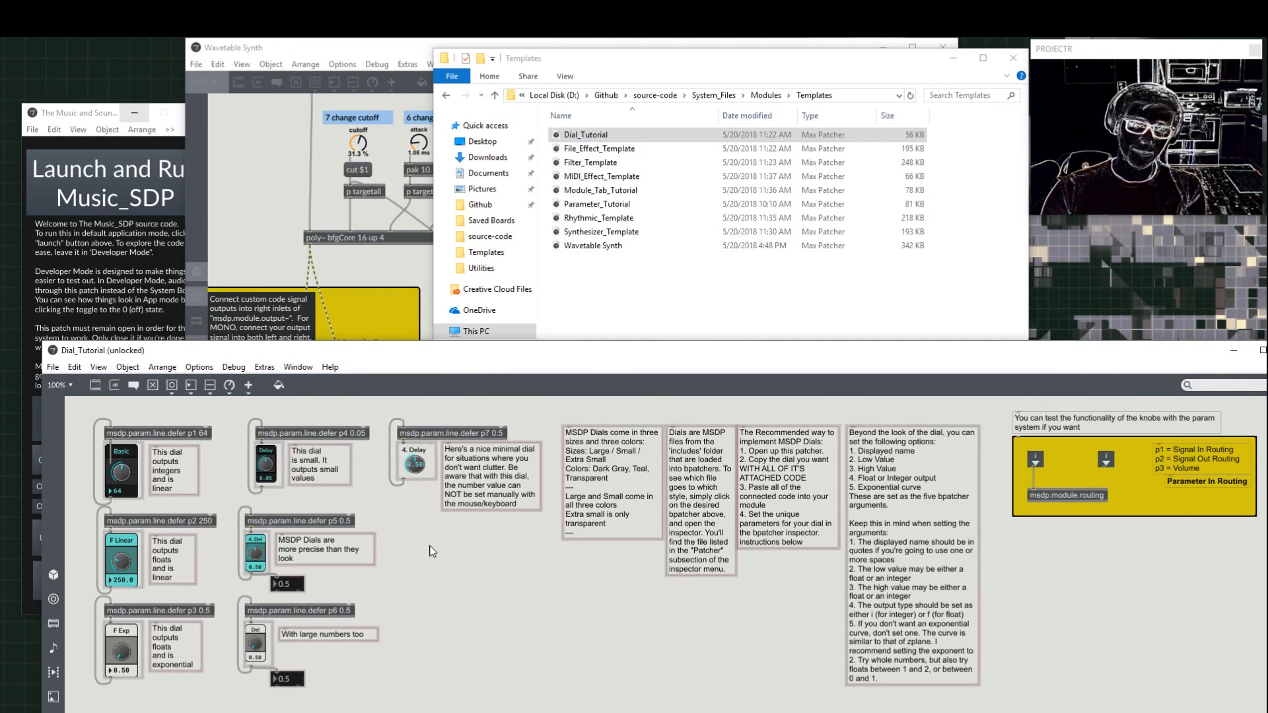
{"action": "left_click_drag", "start_coordinate": [417, 500], "coordinate": [414, 431]}
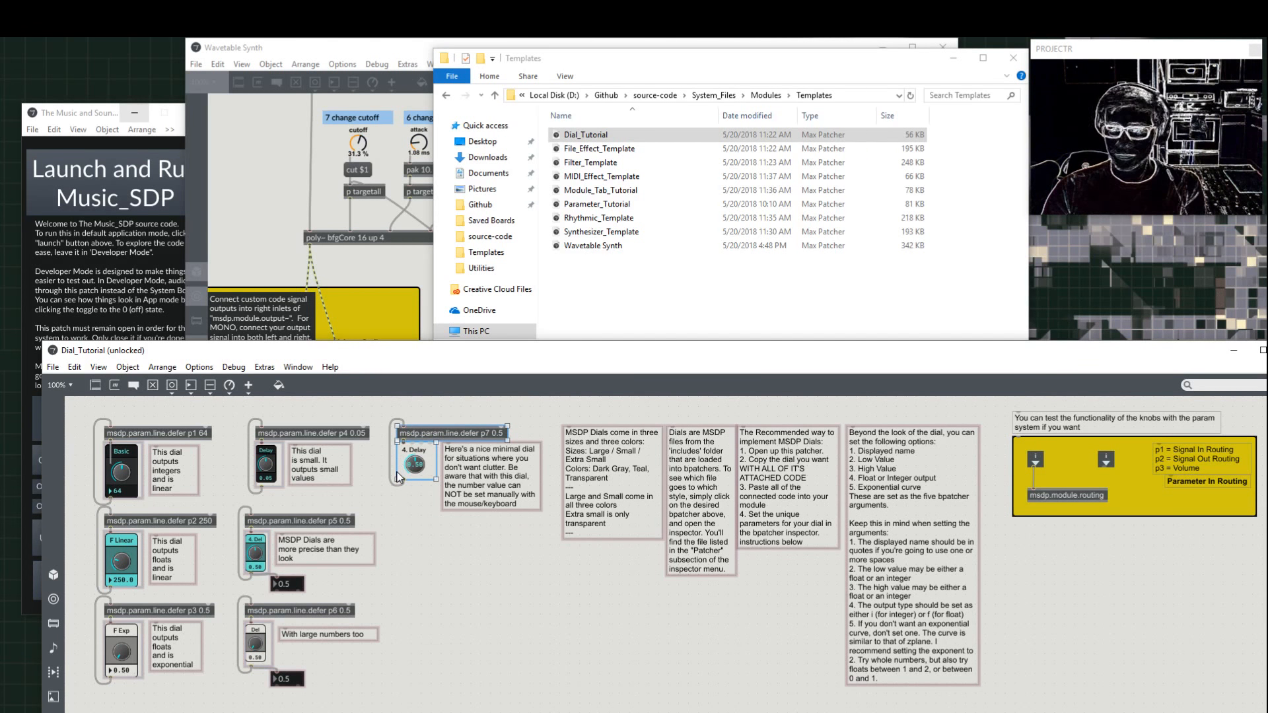
{"action": "left_click", "coordinate": [291, 249]}
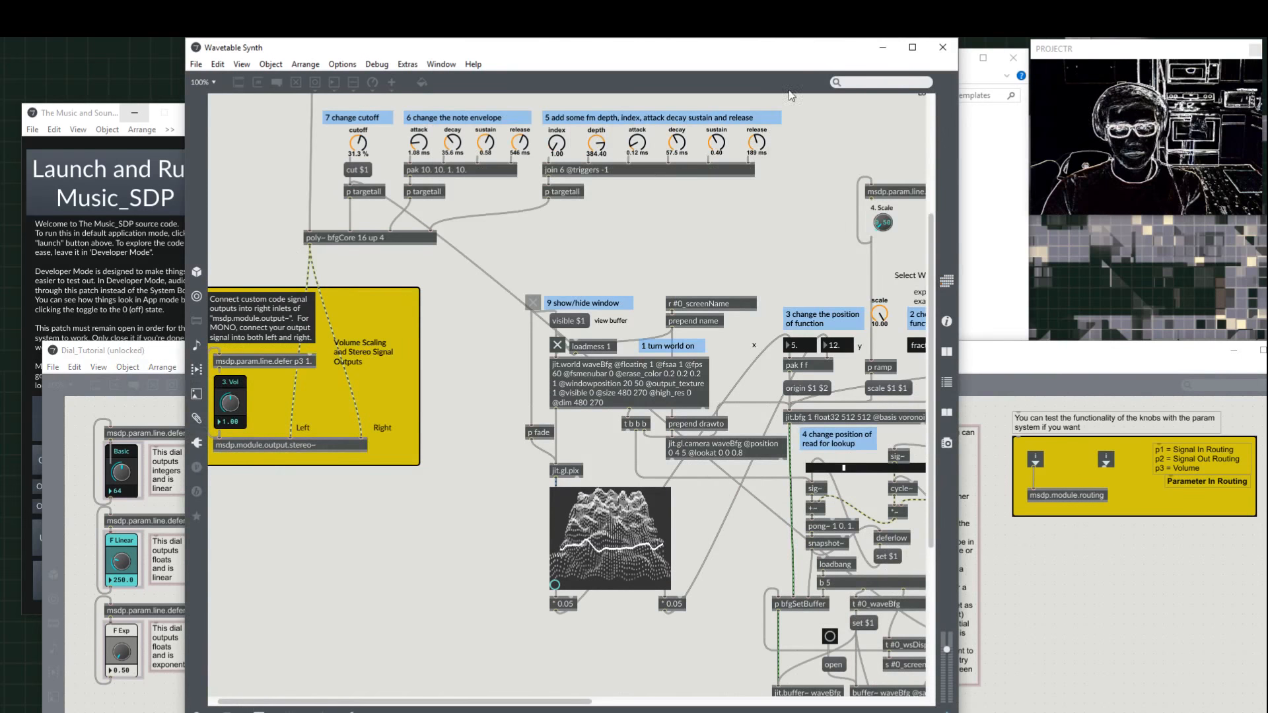
{"action": "left_click", "coordinate": [153, 408]}
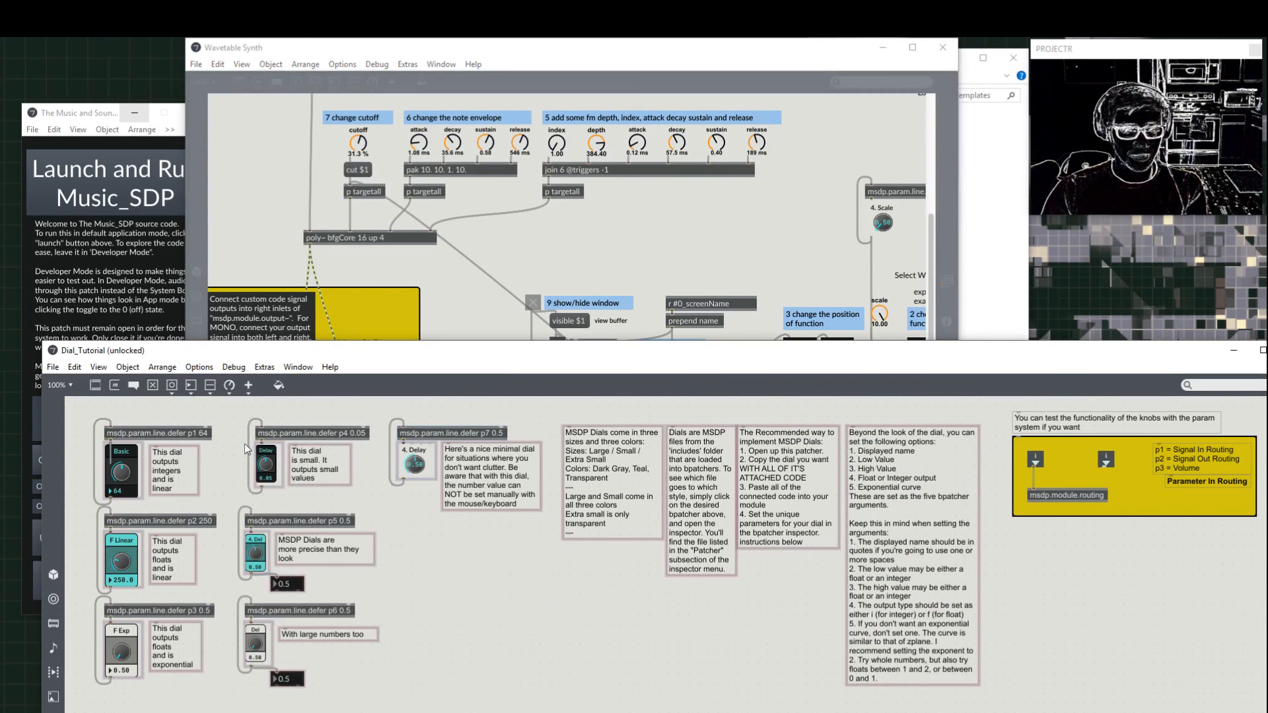
{"action": "left_click", "coordinate": [416, 464]}
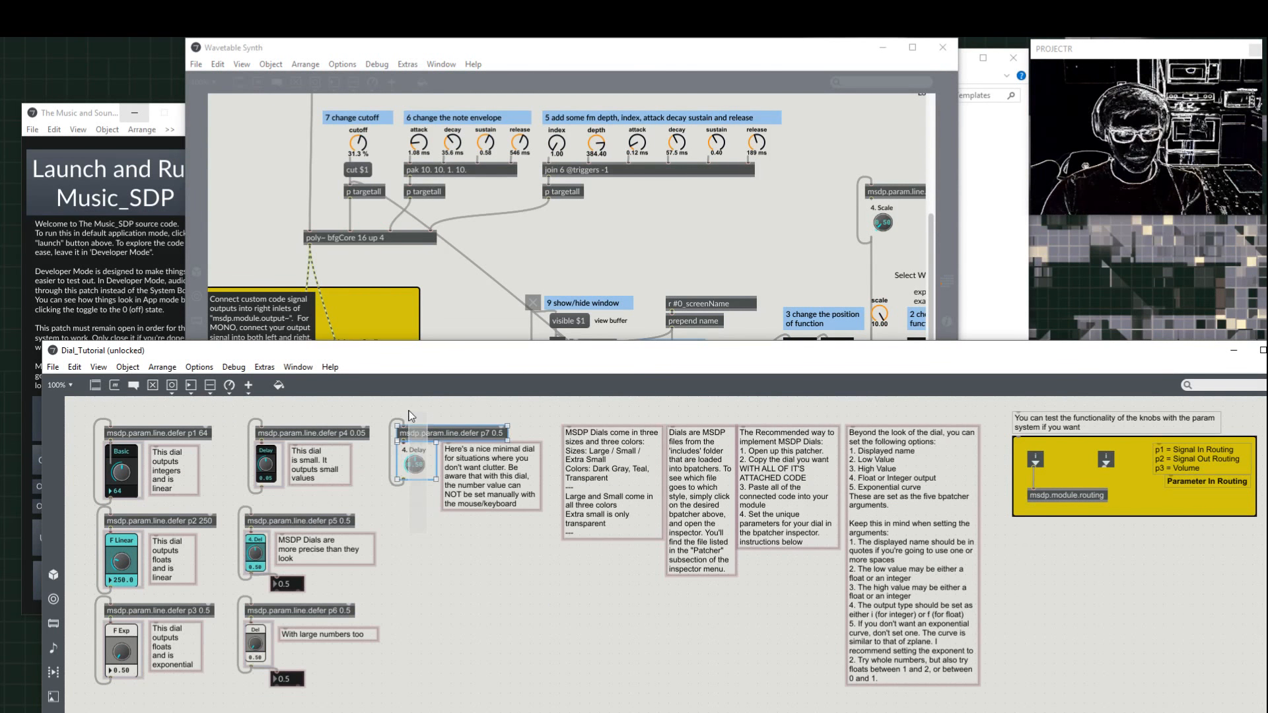
{"action": "right_click", "coordinate": [418, 463]}
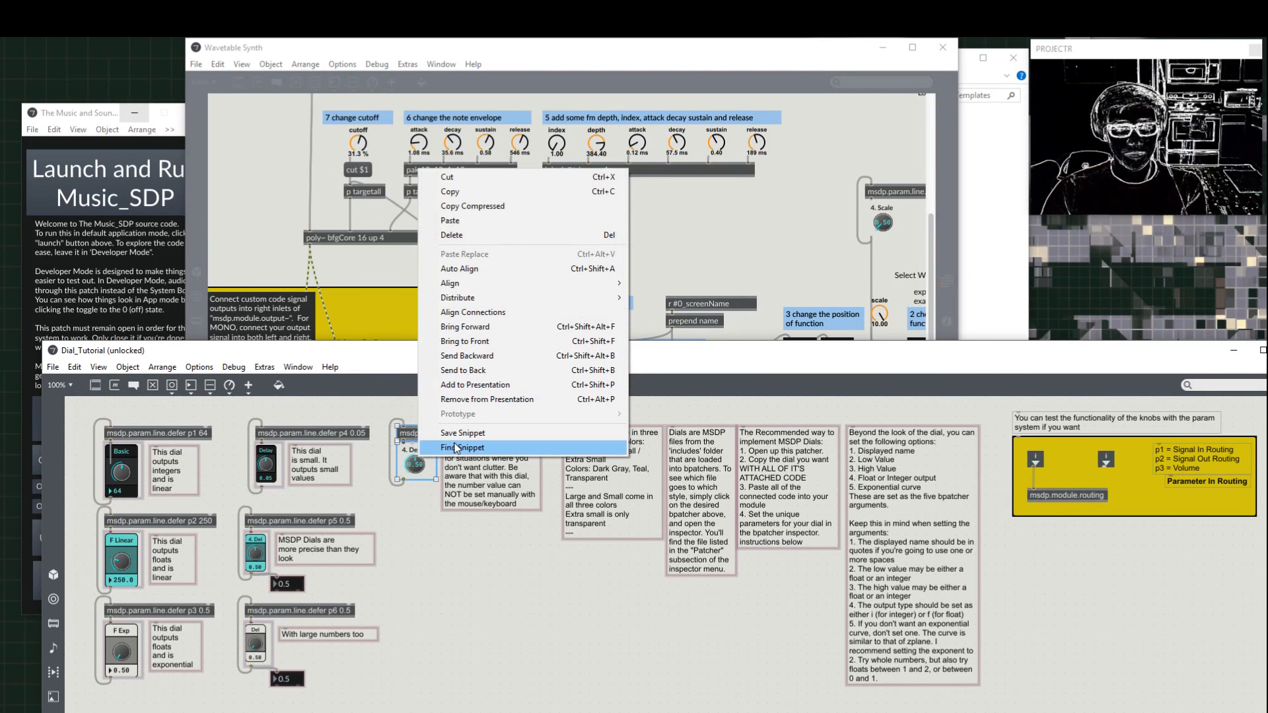
{"action": "left_click", "coordinate": [449, 191]}
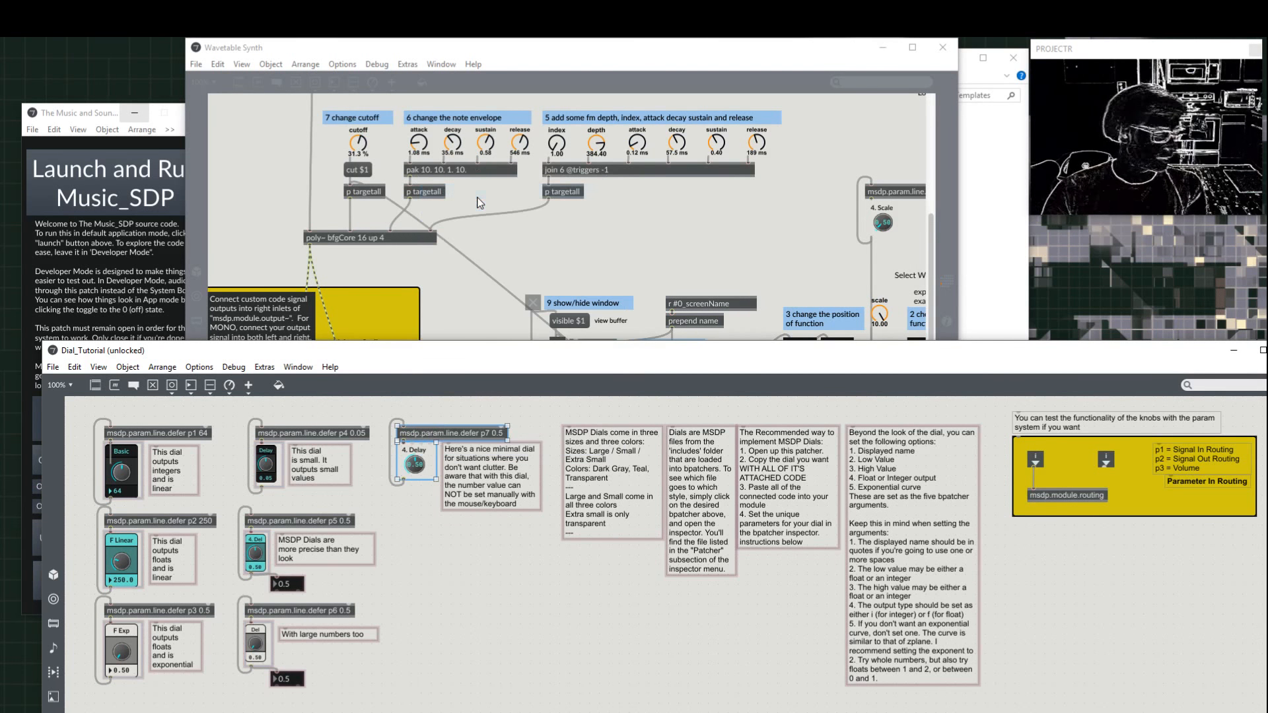
Step: Maximize Wavetable Synth, unlock it, and paste the Delay dial with its attached code into the empty area above the fractal dials
{"action": "left_click", "coordinate": [255, 208]}
{"action": "scroll", "coordinate": [583, 272], "scroll_direction": "up", "scroll_amount": 5}
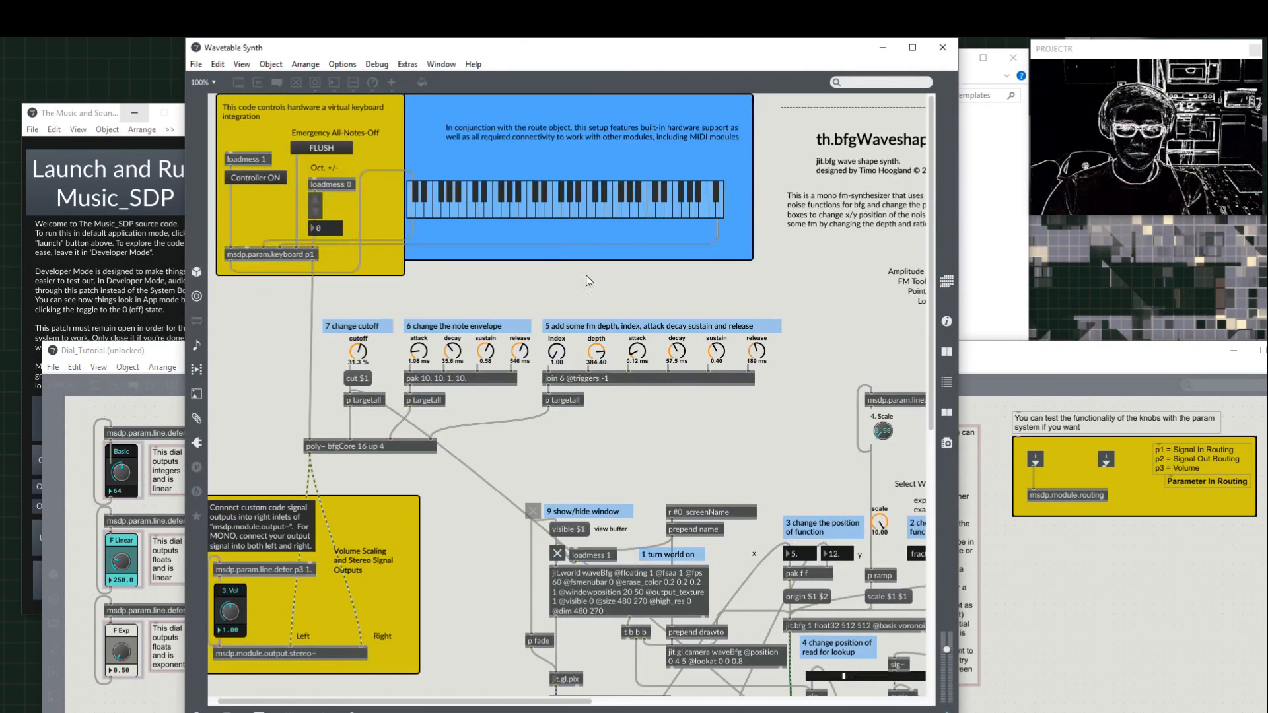
{"action": "left_click", "coordinate": [912, 46]}
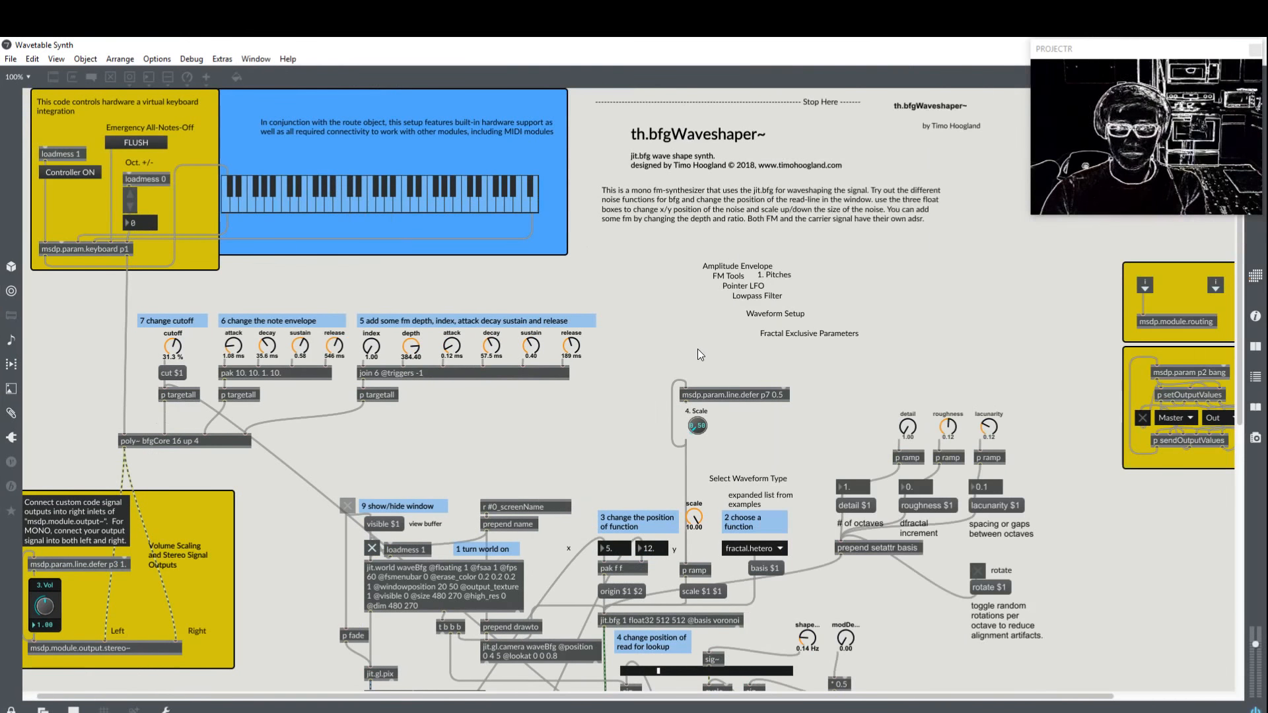
{"action": "key", "text": "ctrl+e"}
{"action": "right_click", "coordinate": [932, 303]}
{"action": "left_click", "coordinate": [969, 348]}
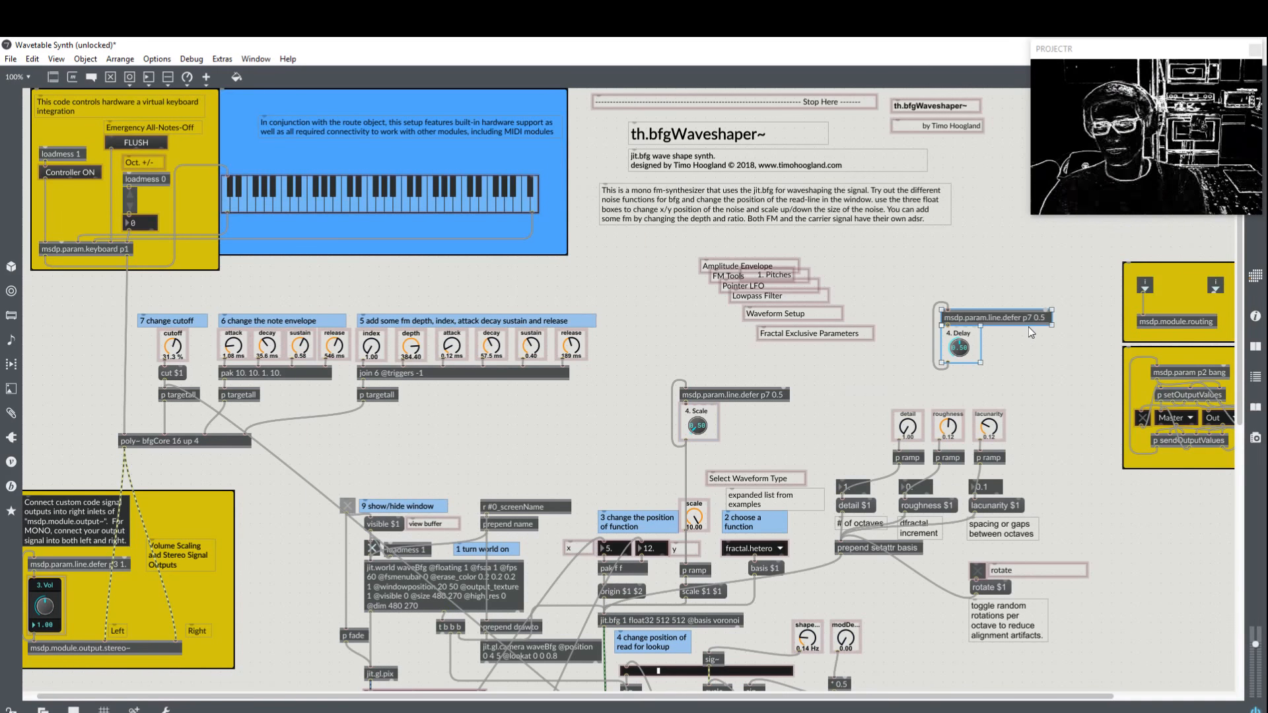
{"action": "left_click", "coordinate": [1003, 330]}
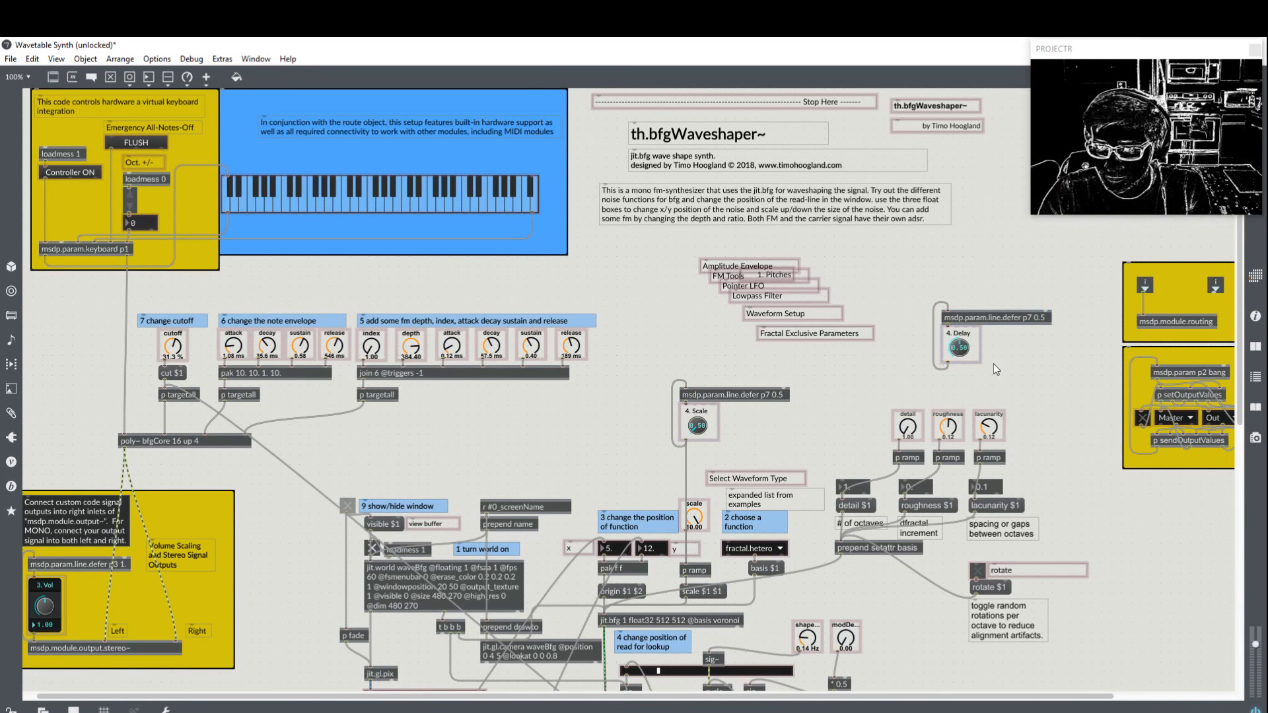
{"action": "left_click_drag", "start_coordinate": [993, 363], "coordinate": [977, 324]}
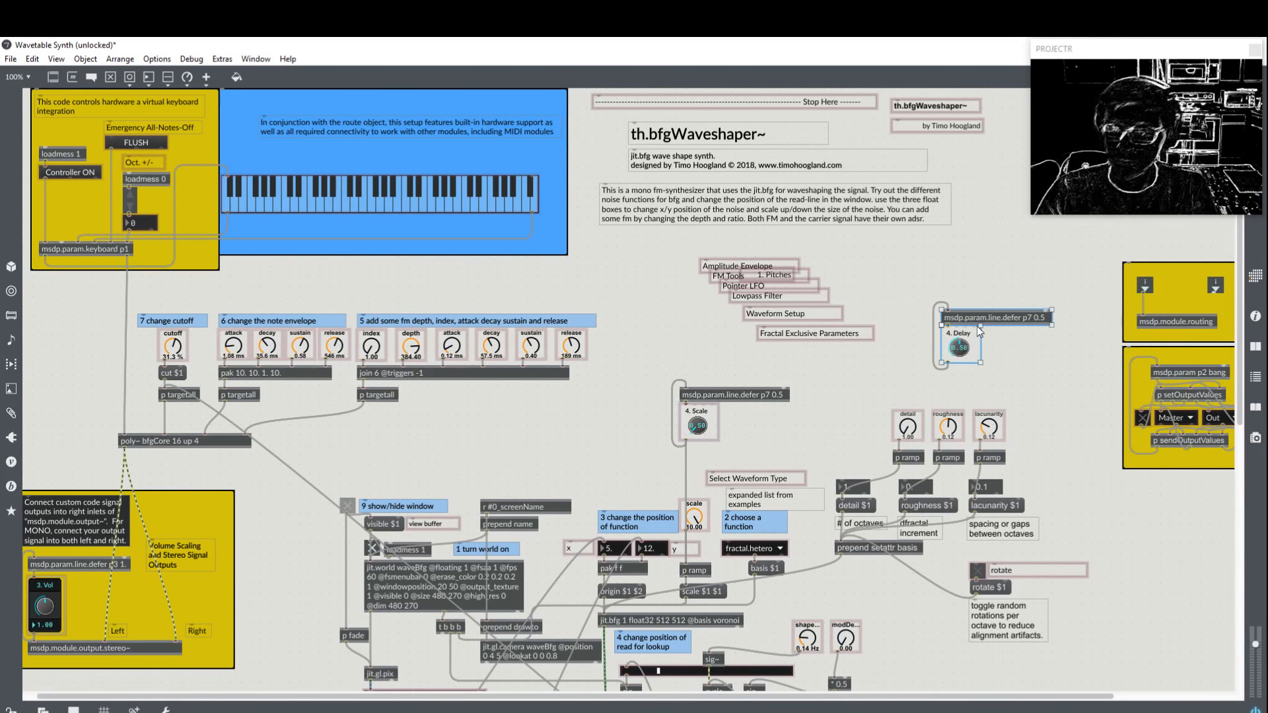
Step: Lock the patch and test the pasted Delay dial by turning it to about 0.32
{"action": "key", "text": "ctrl+e"}
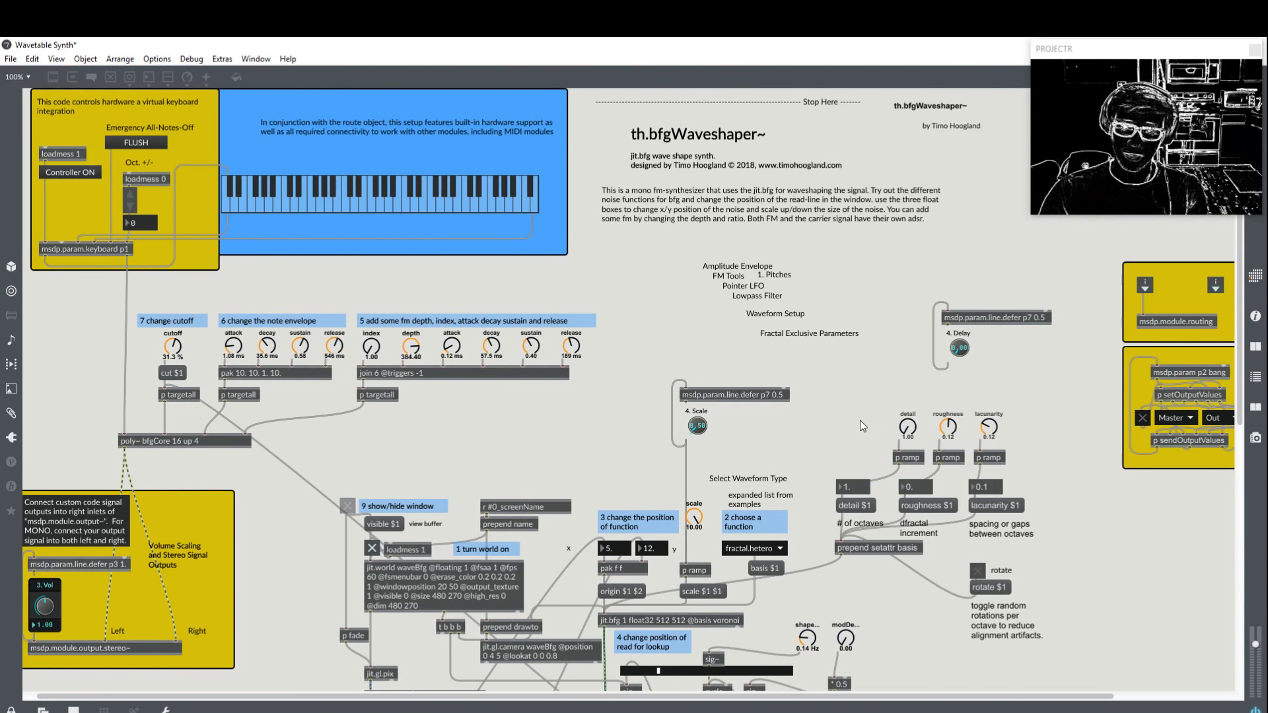
{"action": "scroll", "coordinate": [860, 420], "scroll_direction": "down", "scroll_amount": 3}
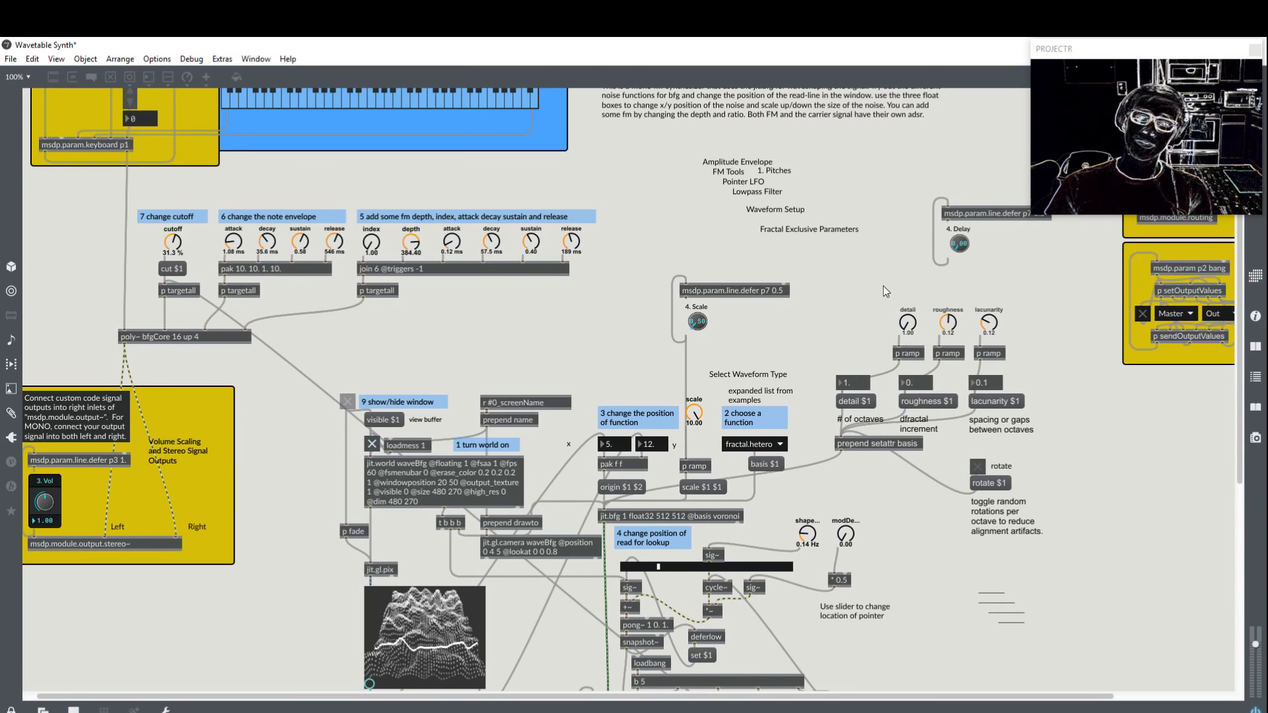
{"action": "scroll", "coordinate": [883, 285], "scroll_direction": "up", "scroll_amount": 3}
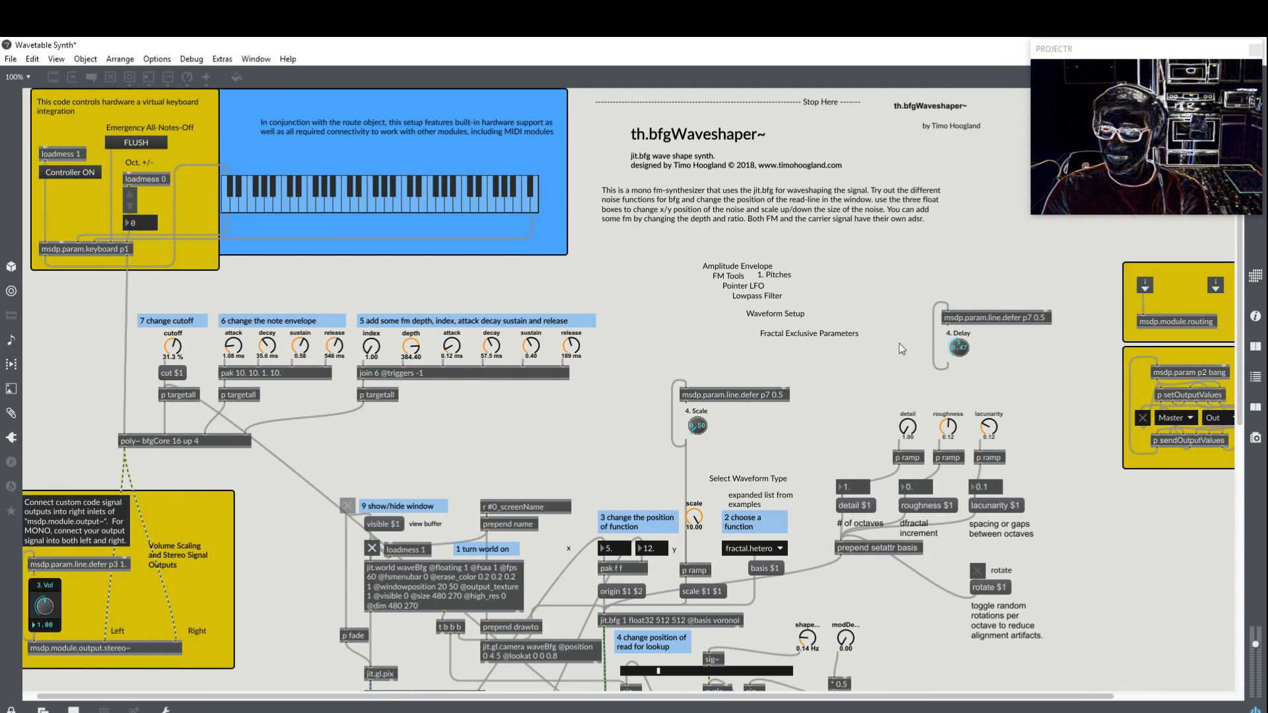
{"action": "left_click_drag", "start_coordinate": [963, 349], "coordinate": [961, 348]}
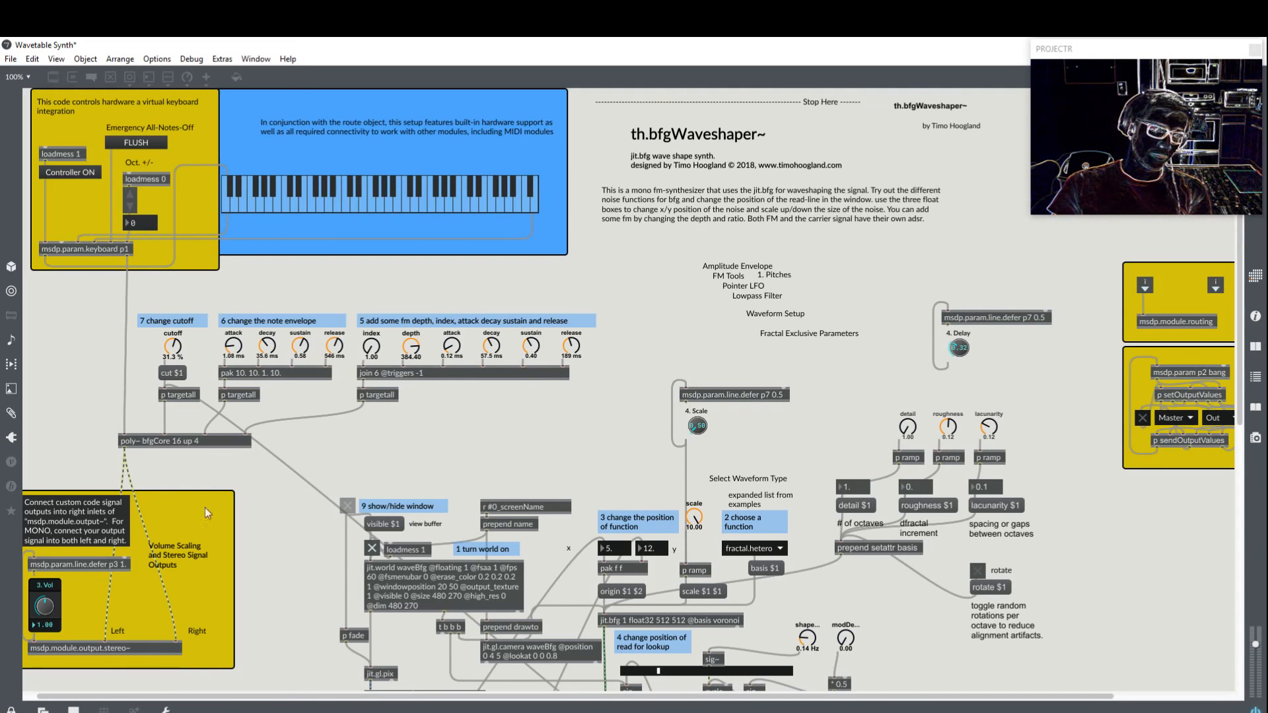
Step: Unlock the patch, move the Delay dial and its parameter object beside the section name comments, and lock the patch again
{"action": "scroll", "coordinate": [102, 575], "scroll_direction": "down", "scroll_amount": 3}
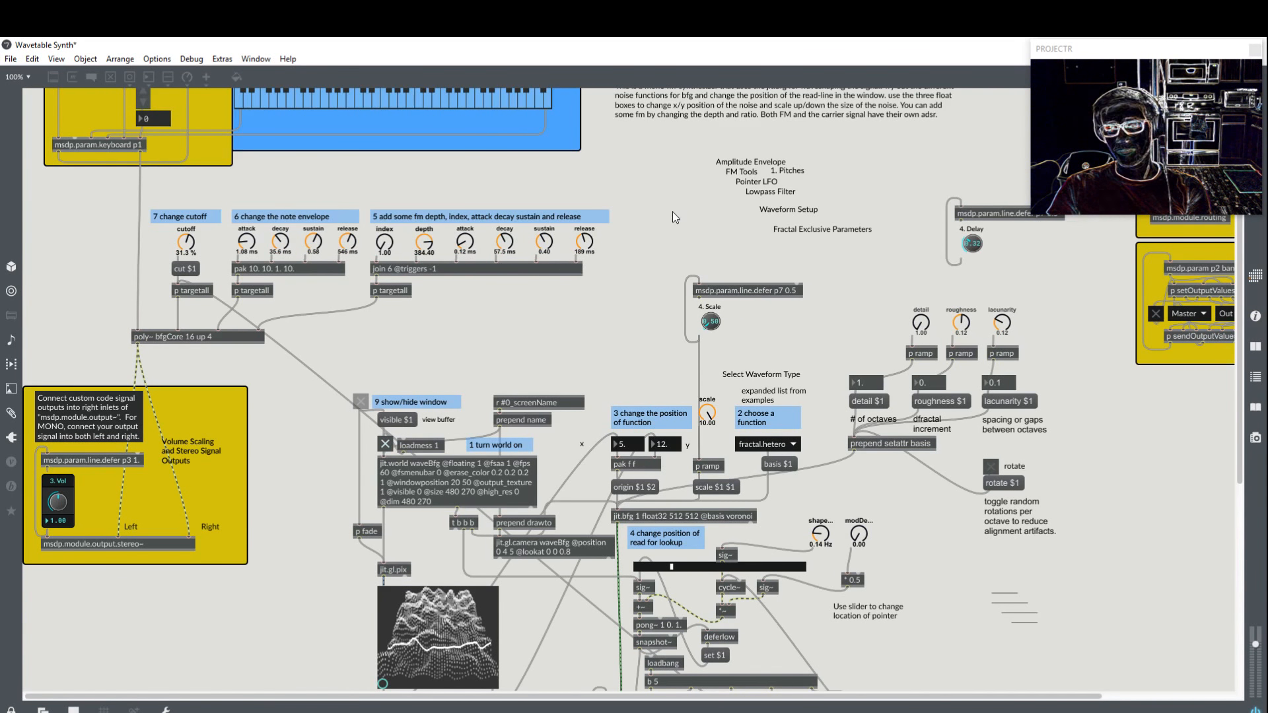
{"action": "key", "text": "ctrl+e"}
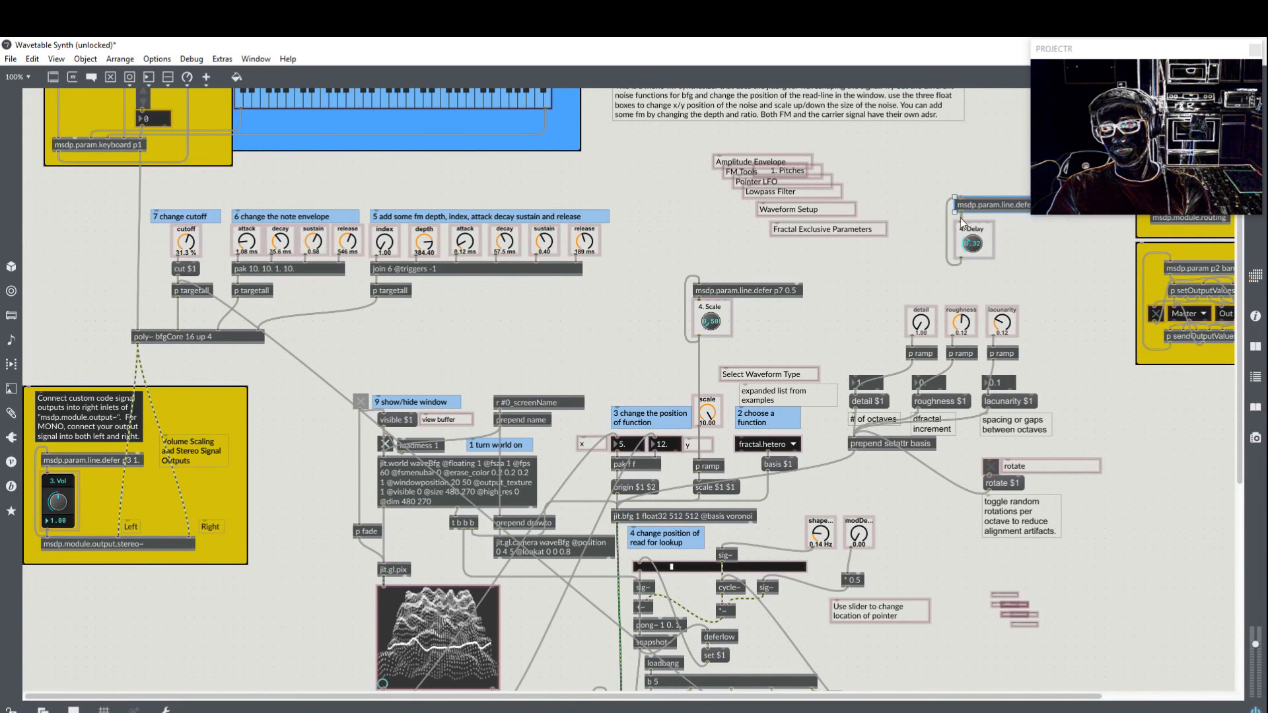
{"action": "left_click", "coordinate": [951, 197]}
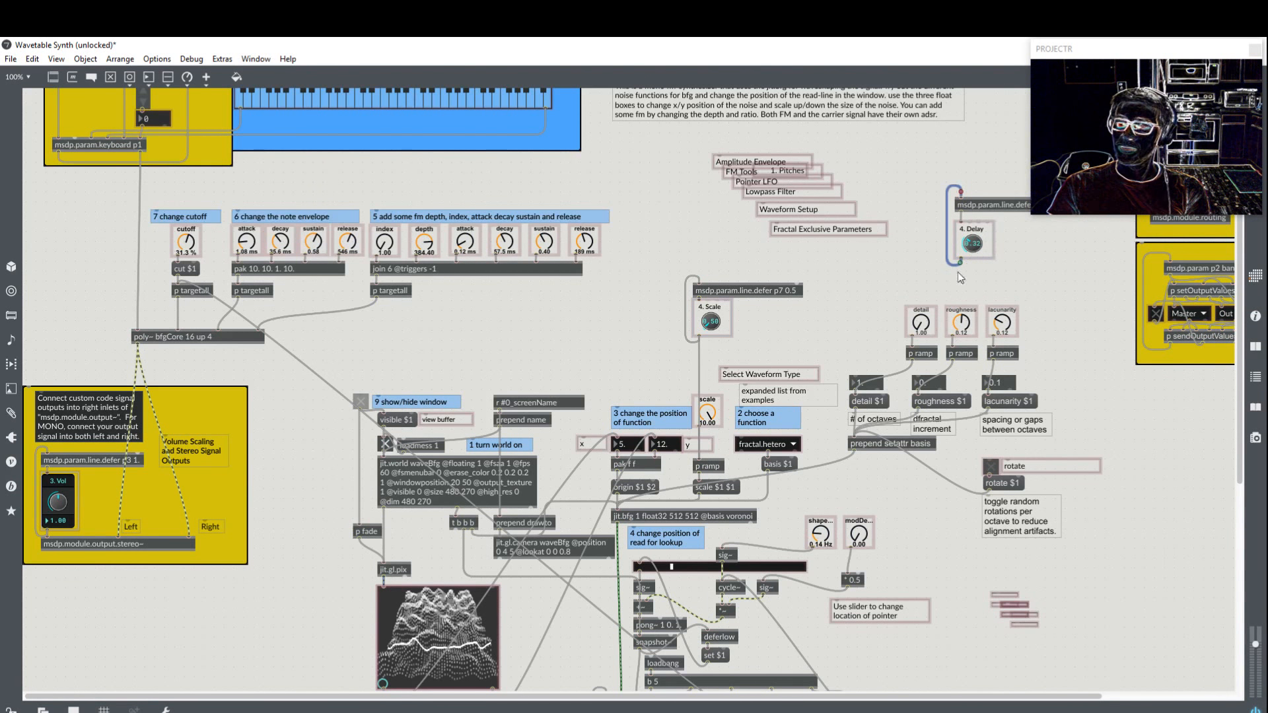
{"action": "left_click_drag", "start_coordinate": [995, 292], "coordinate": [909, 152]}
{"action": "key", "text": "ctrl+e"}
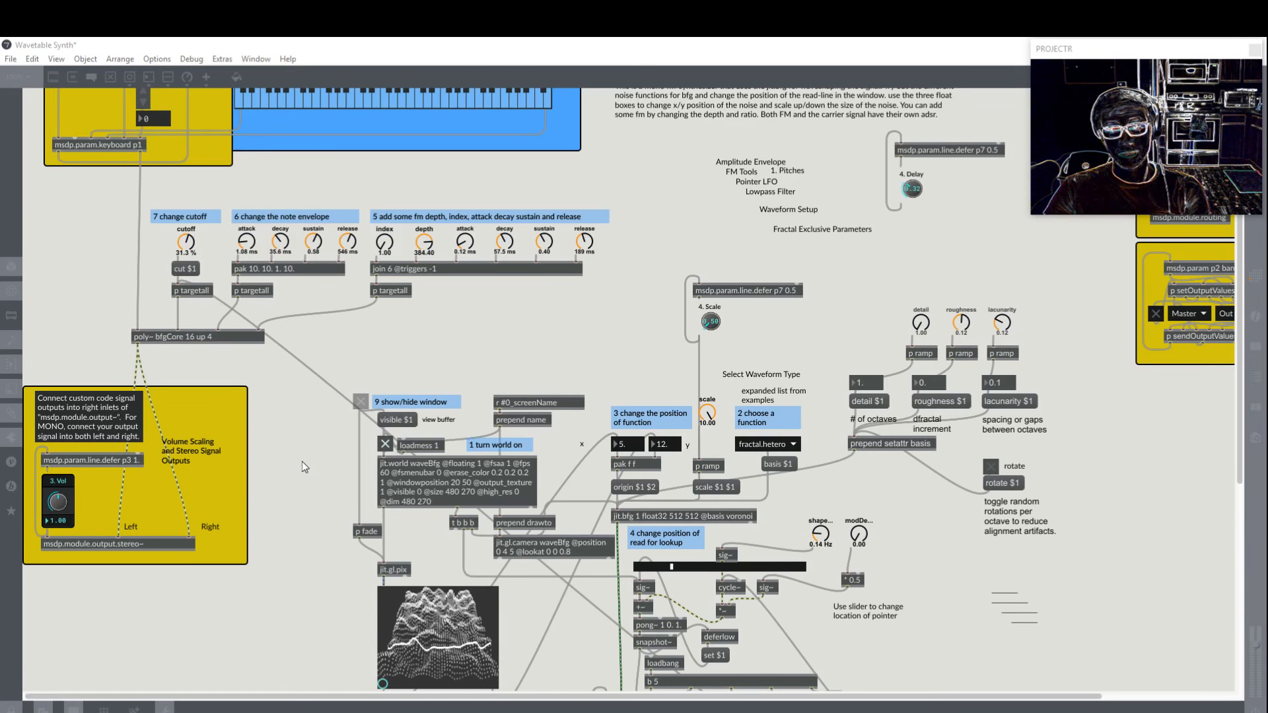
Step: Check the parameter numbering legend, switch to the unlocked presentation view, and prefix the Select Waveform Type label with "4."
{"action": "scroll", "coordinate": [303, 460], "scroll_direction": "up", "scroll_amount": 3}
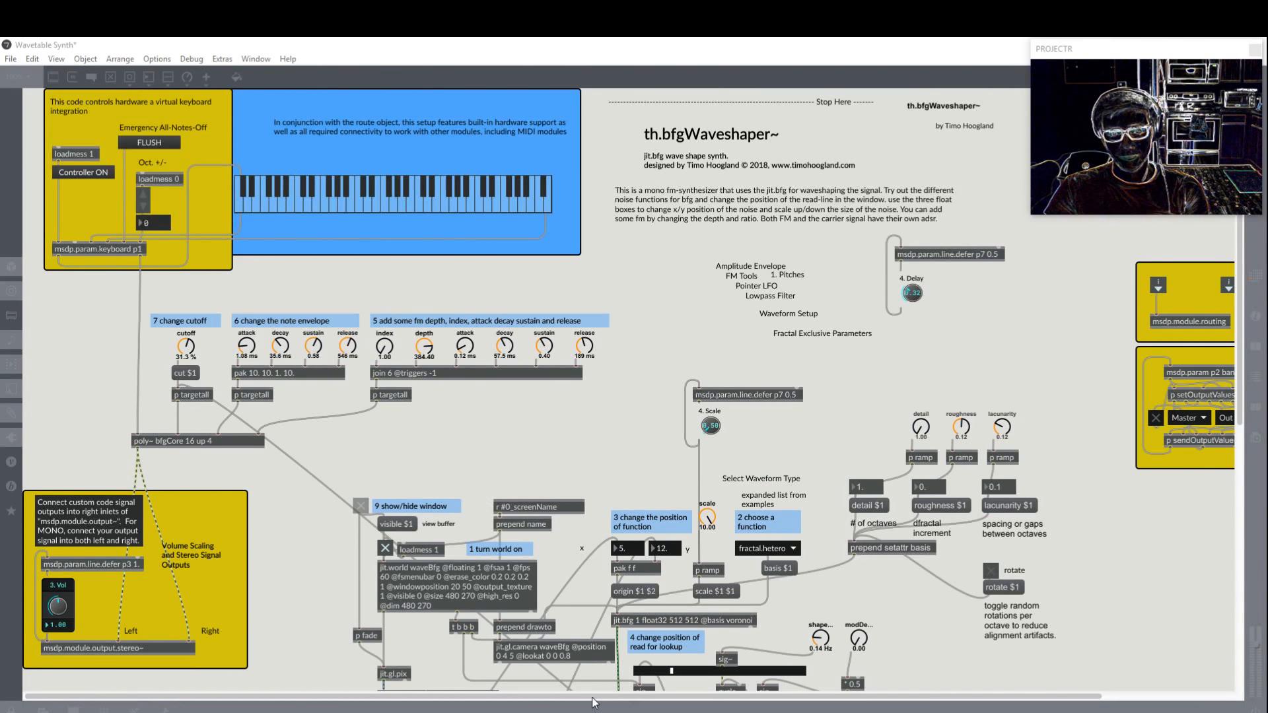
{"action": "scroll", "coordinate": [819, 684], "scroll_direction": "right", "scroll_amount": 3}
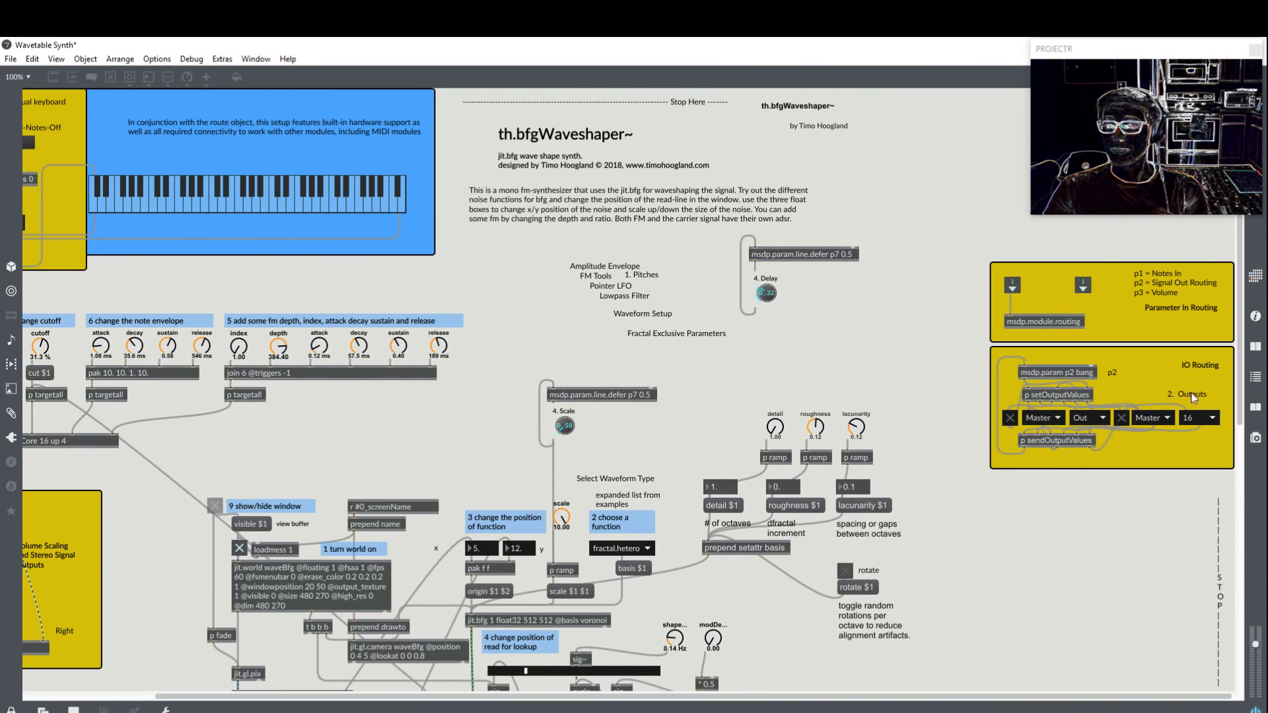
{"action": "scroll", "coordinate": [858, 693], "scroll_direction": "left", "scroll_amount": 3}
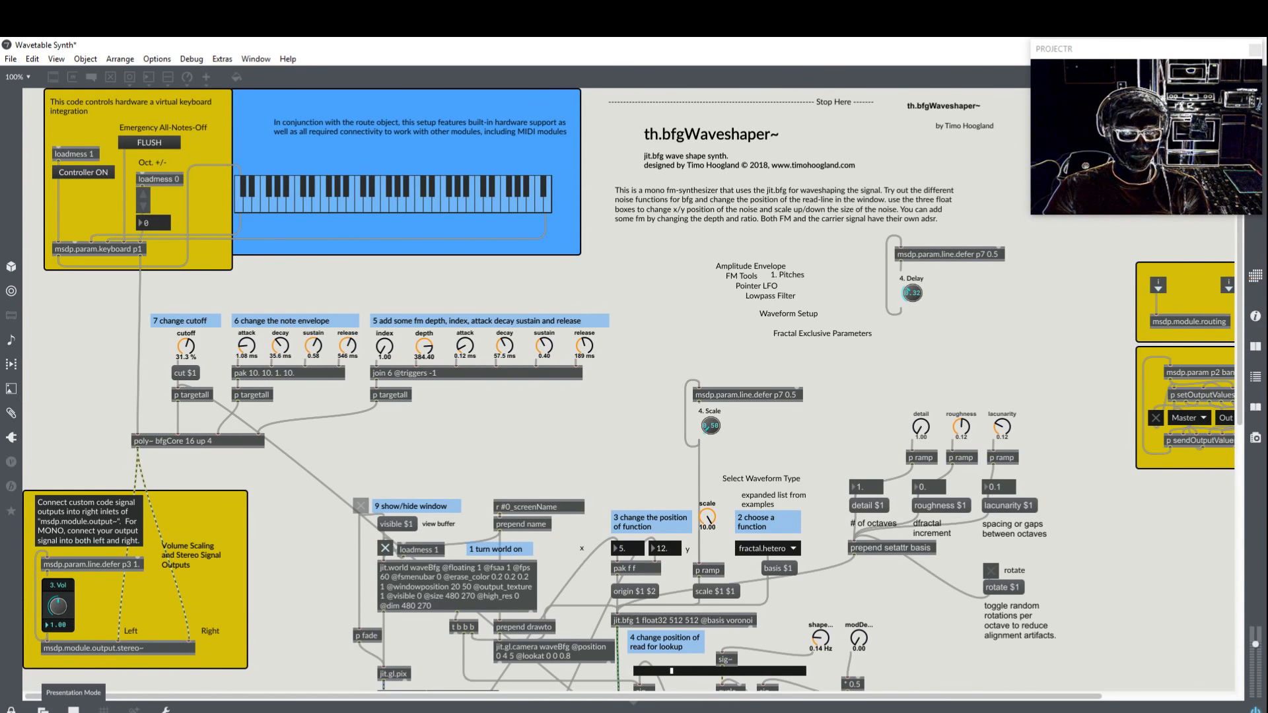
{"action": "left_click", "coordinate": [73, 710]}
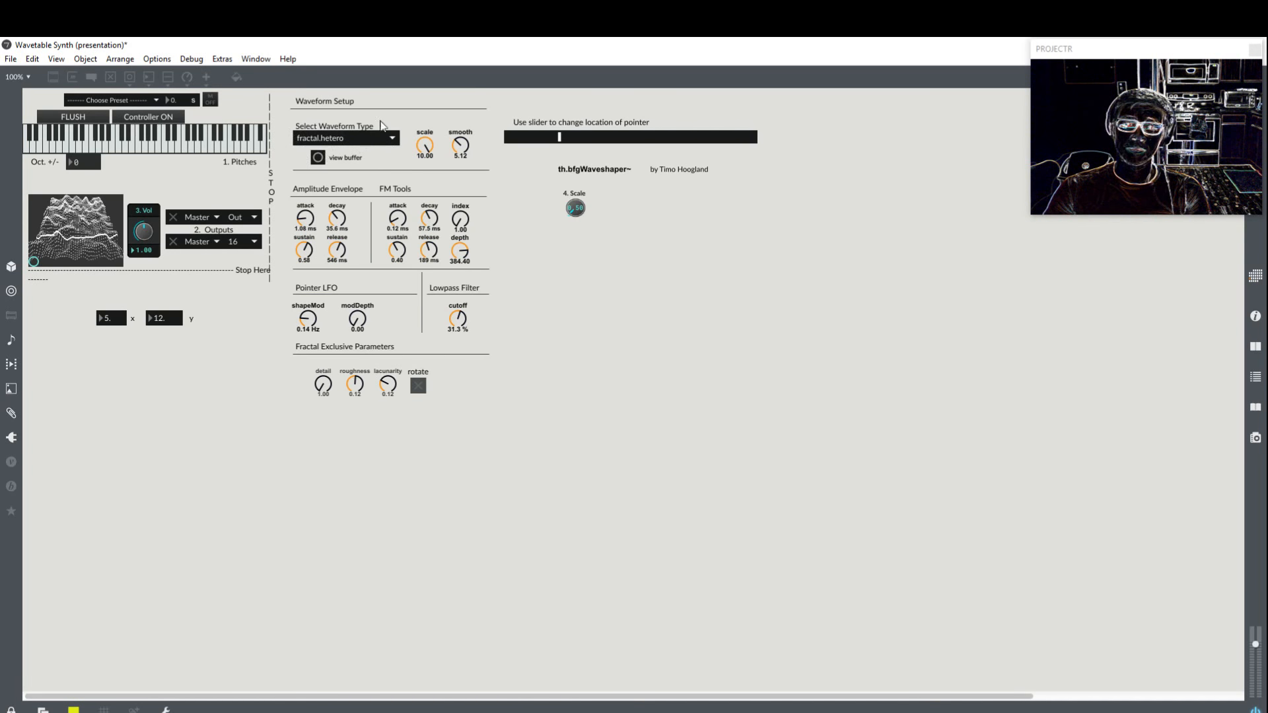
{"action": "key", "text": "ctrl+e"}
{"action": "key", "text": "Home"}
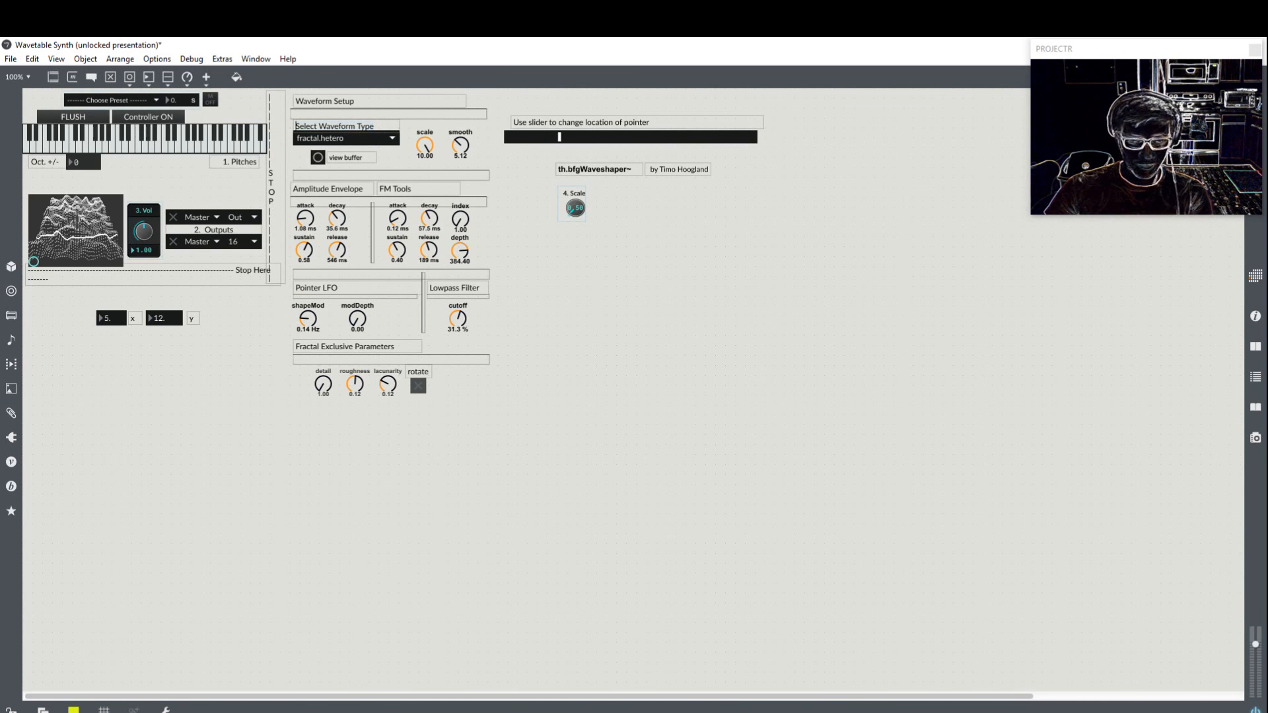
{"action": "type", "text": "4."}
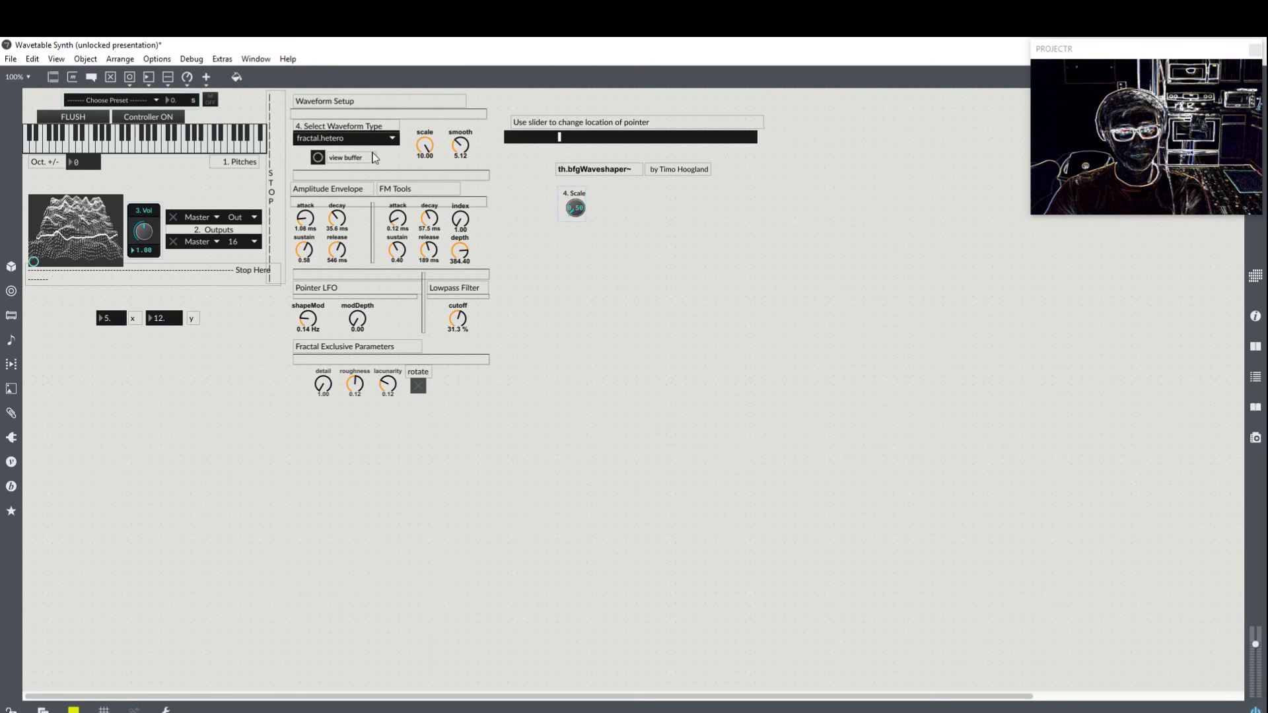
Step: Remove the view buffer button and its label from the presentation
{"action": "left_click", "coordinate": [317, 161]}
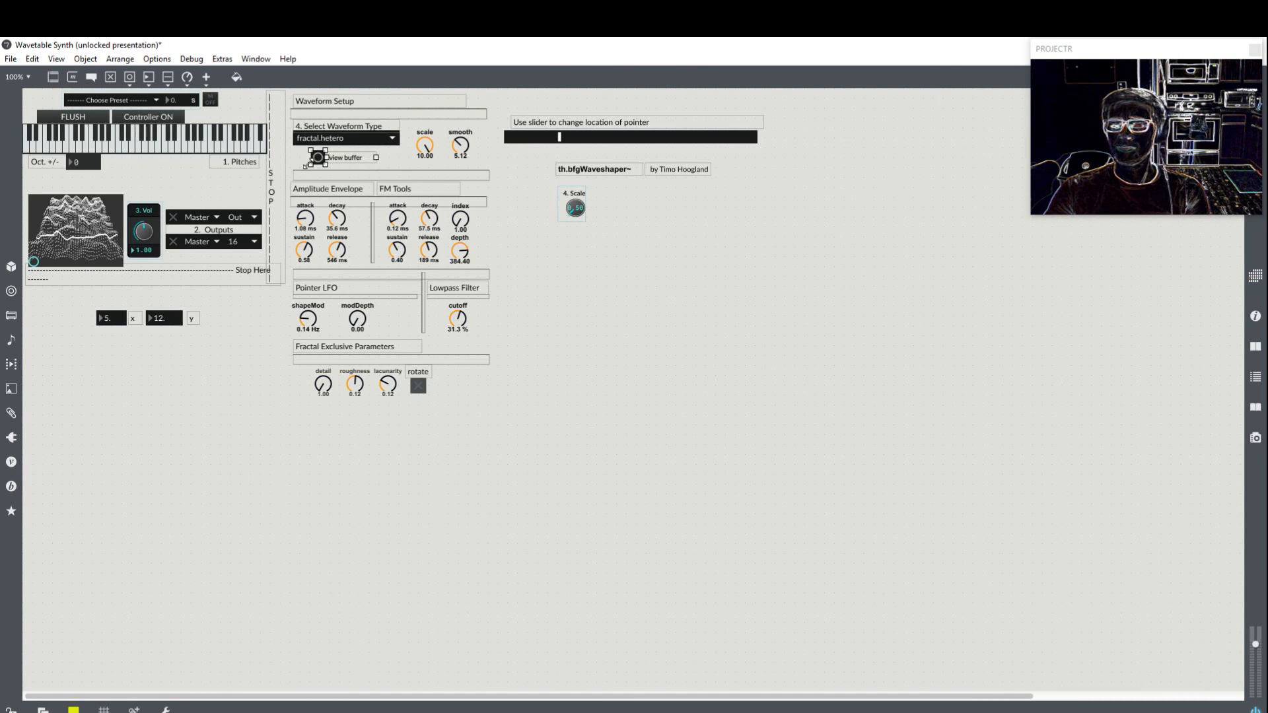
{"action": "right_click", "coordinate": [343, 160]}
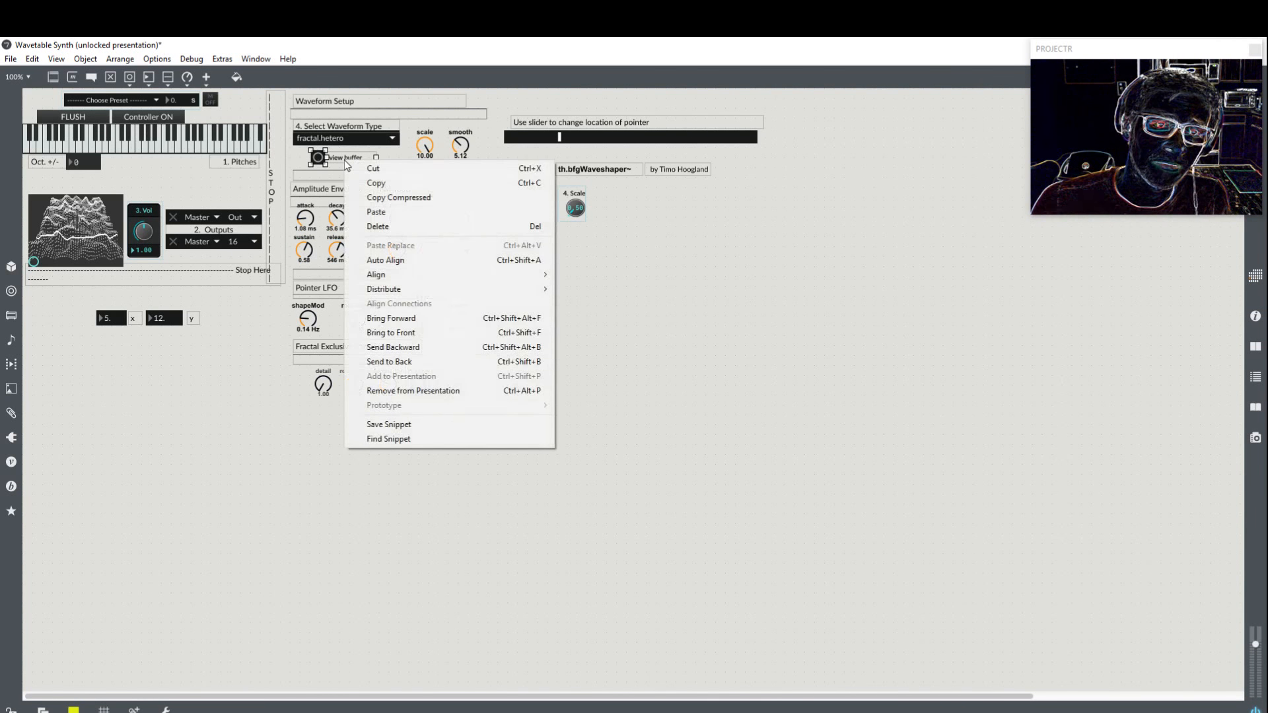
{"action": "left_click", "coordinate": [426, 390]}
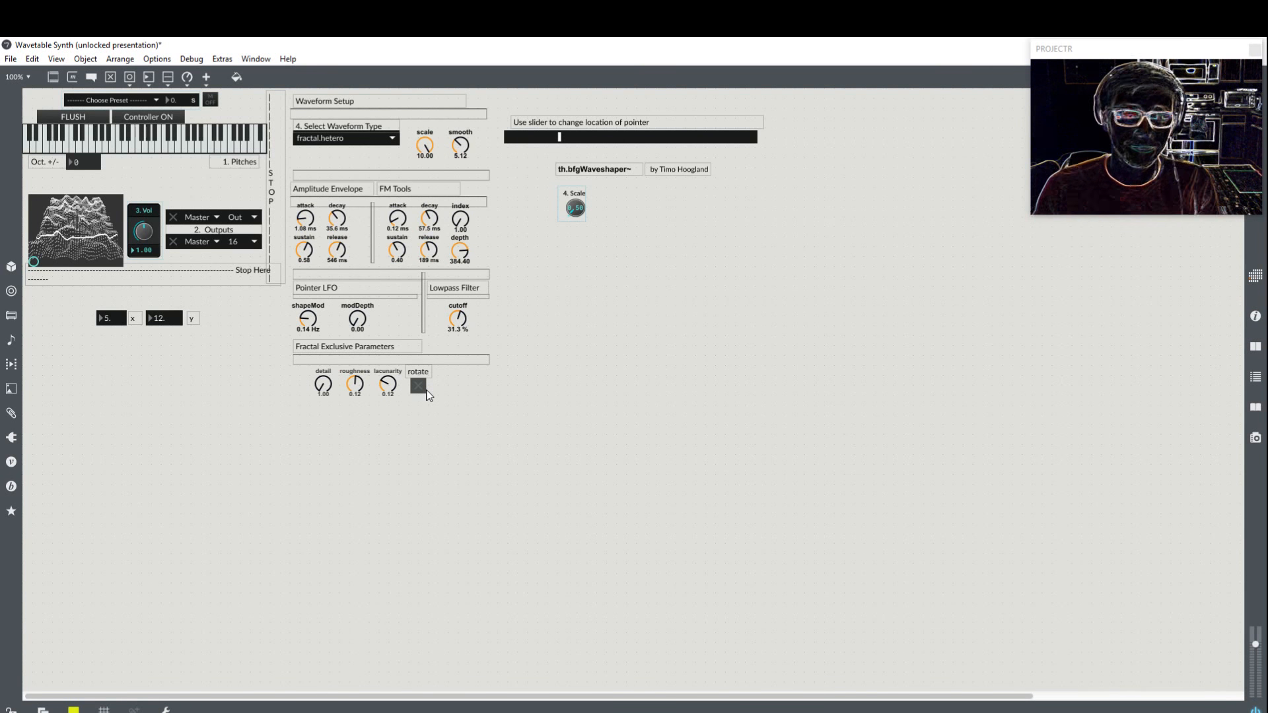
Step: Move the Select Waveform Type label and its menu slightly down together, level with the scale and smooth dials
{"action": "left_click", "coordinate": [368, 144]}
{"action": "left_click", "coordinate": [369, 129], "text": "shift"}
{"action": "left_click_drag", "start_coordinate": [369, 129], "coordinate": [355, 146]}
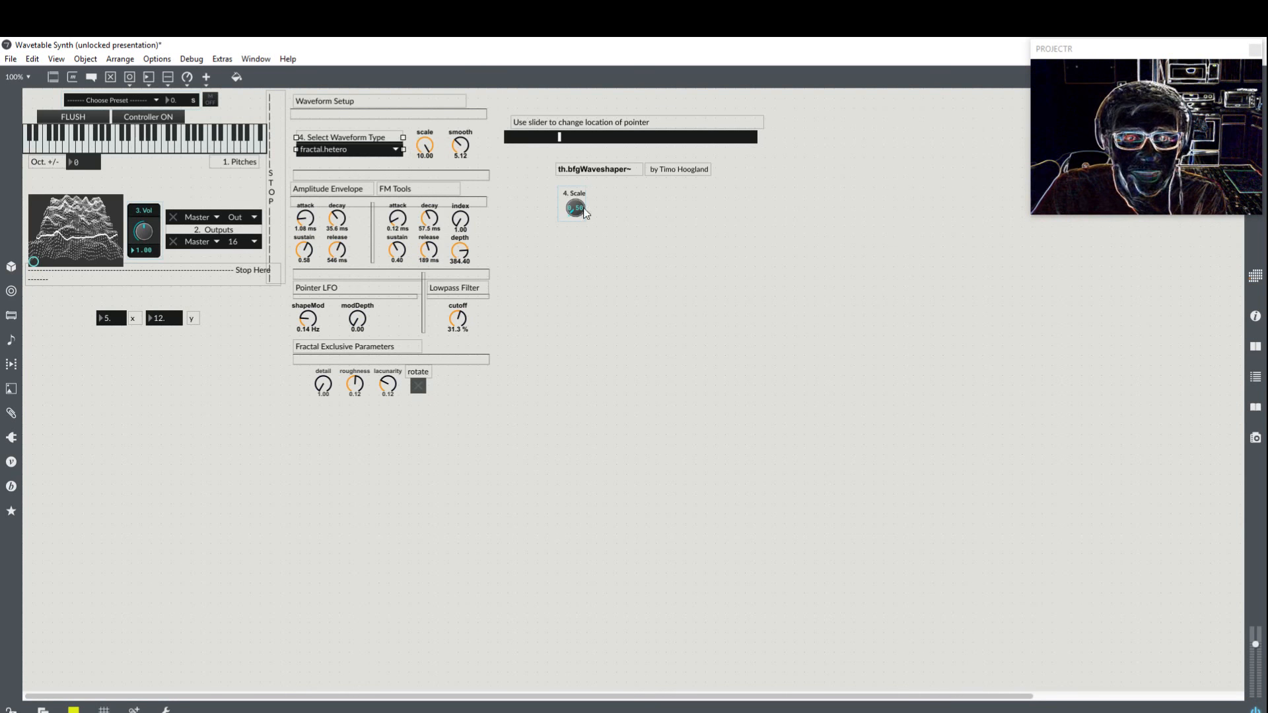
{"action": "left_click", "coordinate": [433, 156]}
{"action": "left_click", "coordinate": [460, 156]}
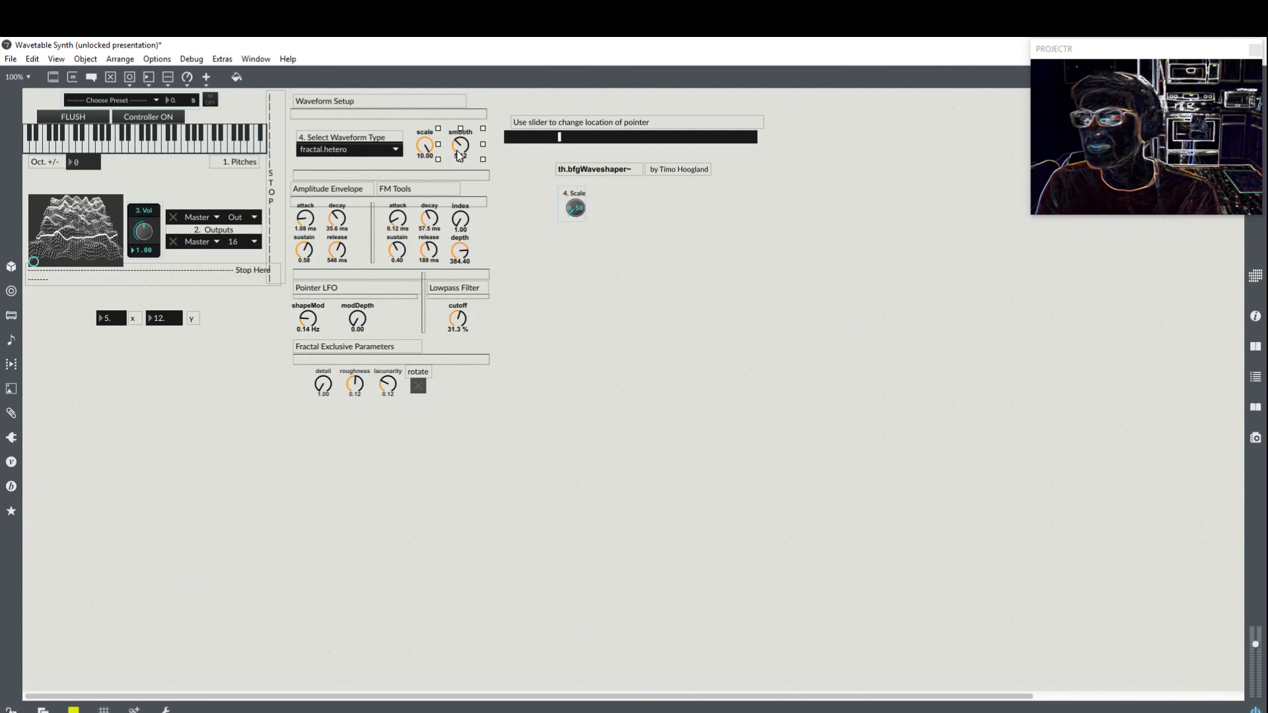
Step: Check in the patching view whether the Delay dial is included in the presentation
{"action": "left_click", "coordinate": [76, 710]}
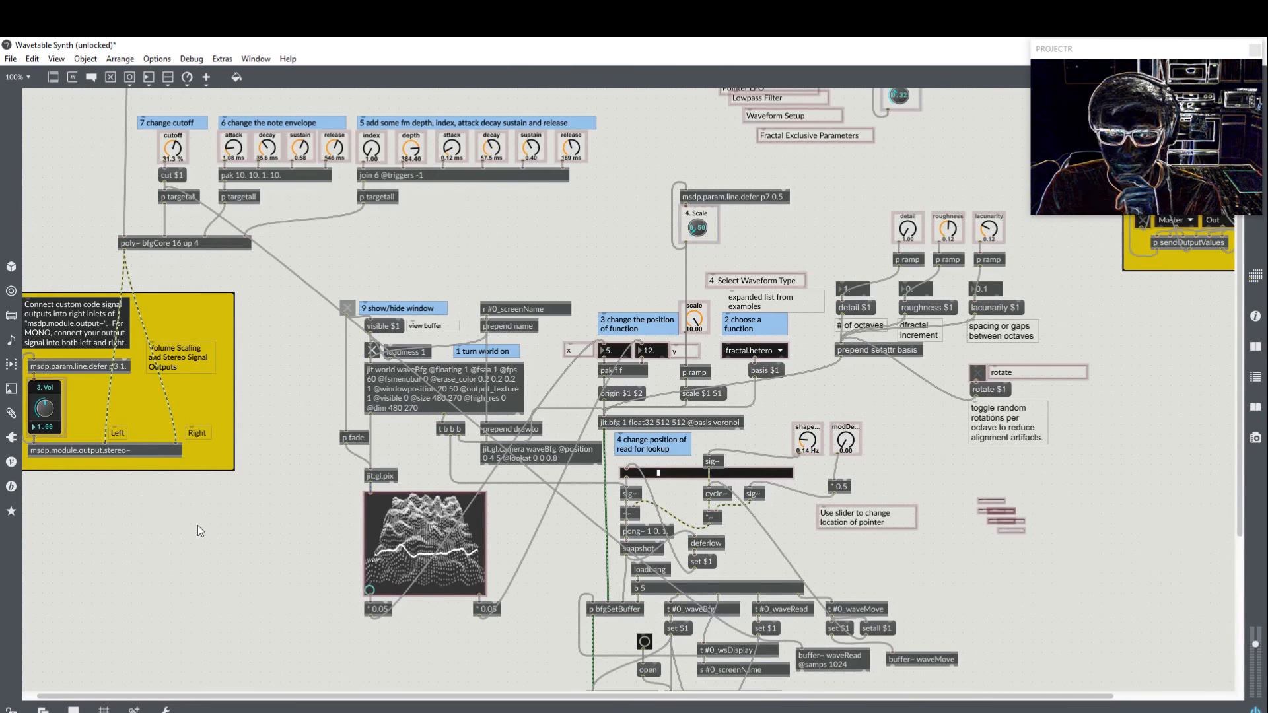
{"action": "scroll", "coordinate": [197, 525], "scroll_direction": "down", "scroll_amount": 5}
{"action": "scroll", "coordinate": [197, 526], "scroll_direction": "up", "scroll_amount": 10}
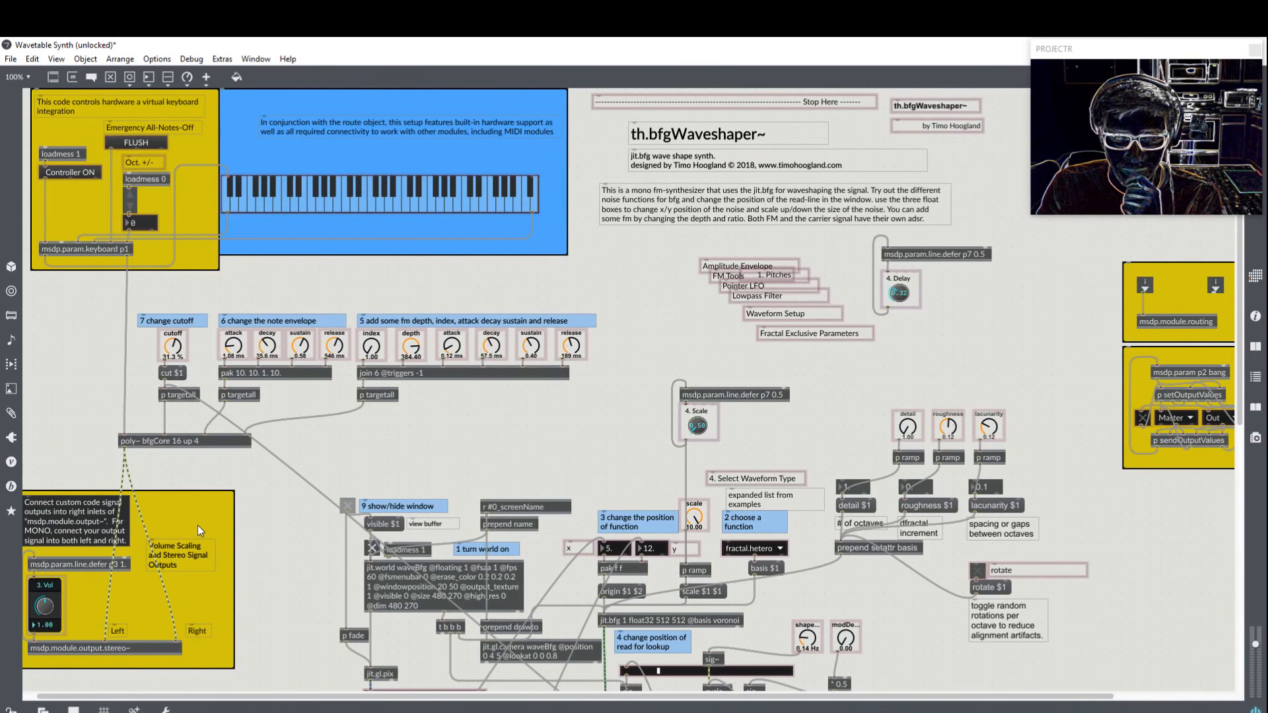
{"action": "right_click", "coordinate": [910, 295]}
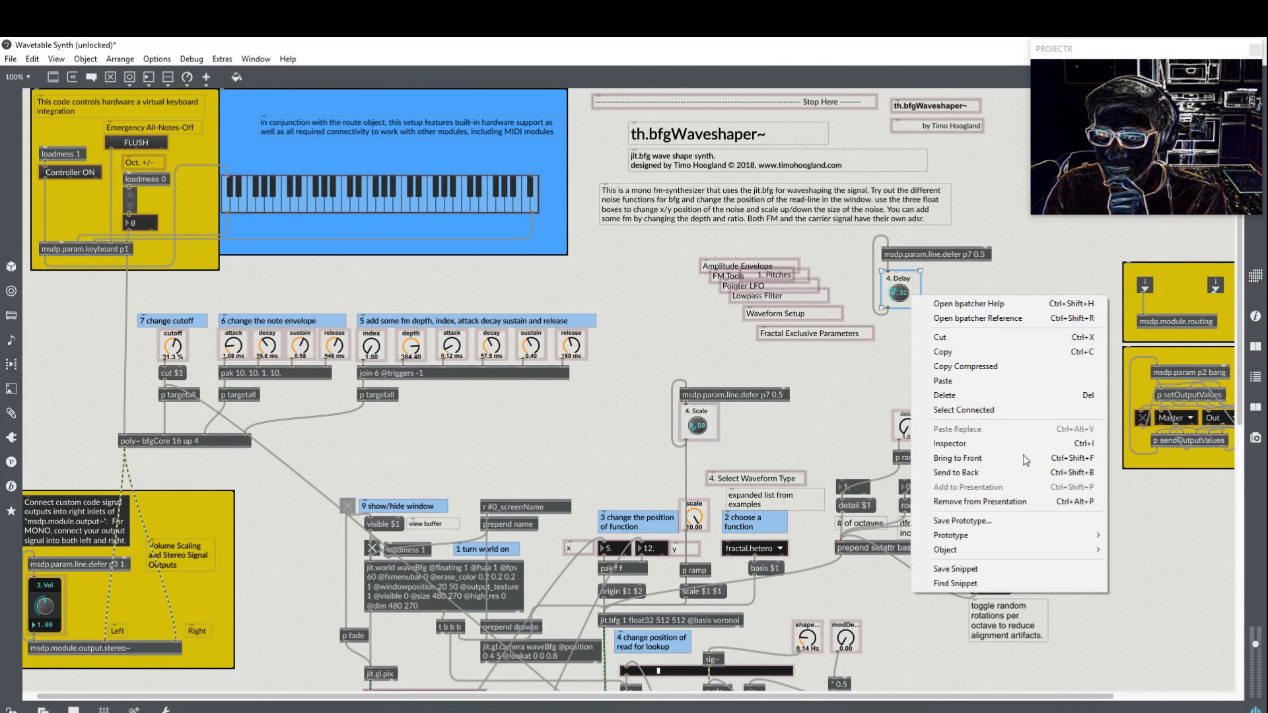
{"action": "left_click", "coordinate": [1074, 639]}
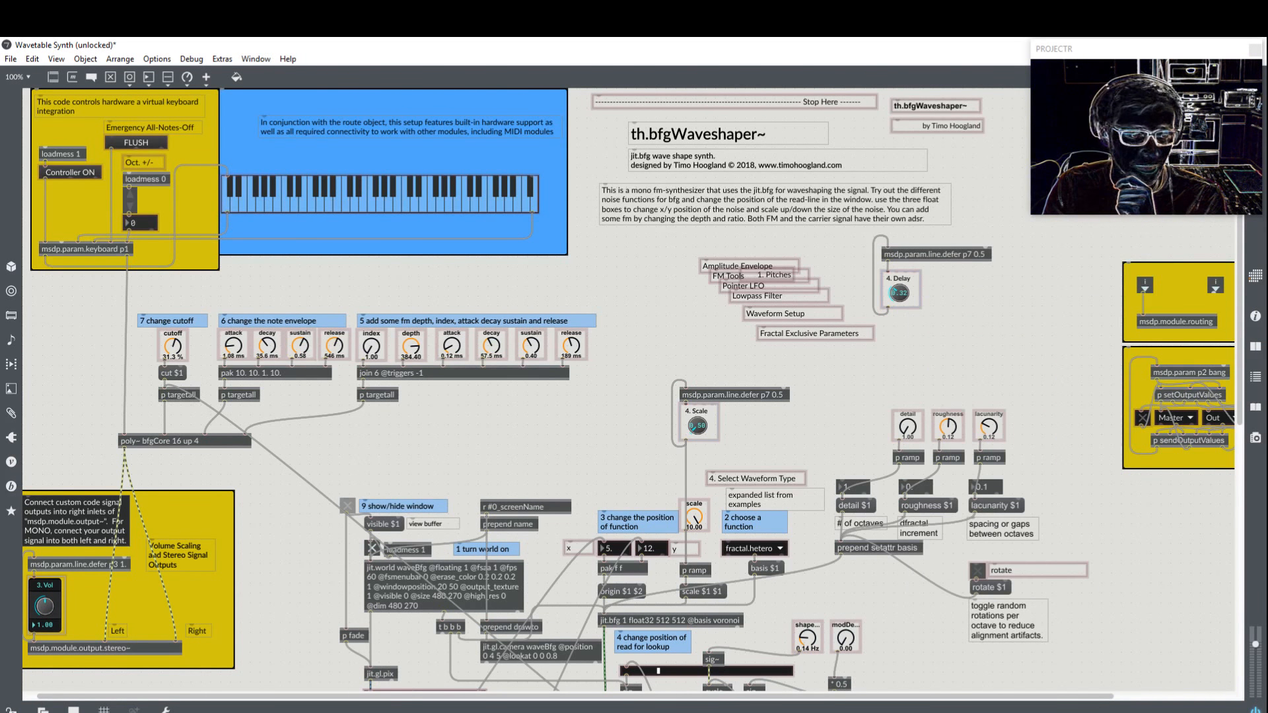
Step: Place the Delay dial directly beside the Scale dial in the presentation view, and lock the patch
{"action": "left_click", "coordinate": [73, 709]}
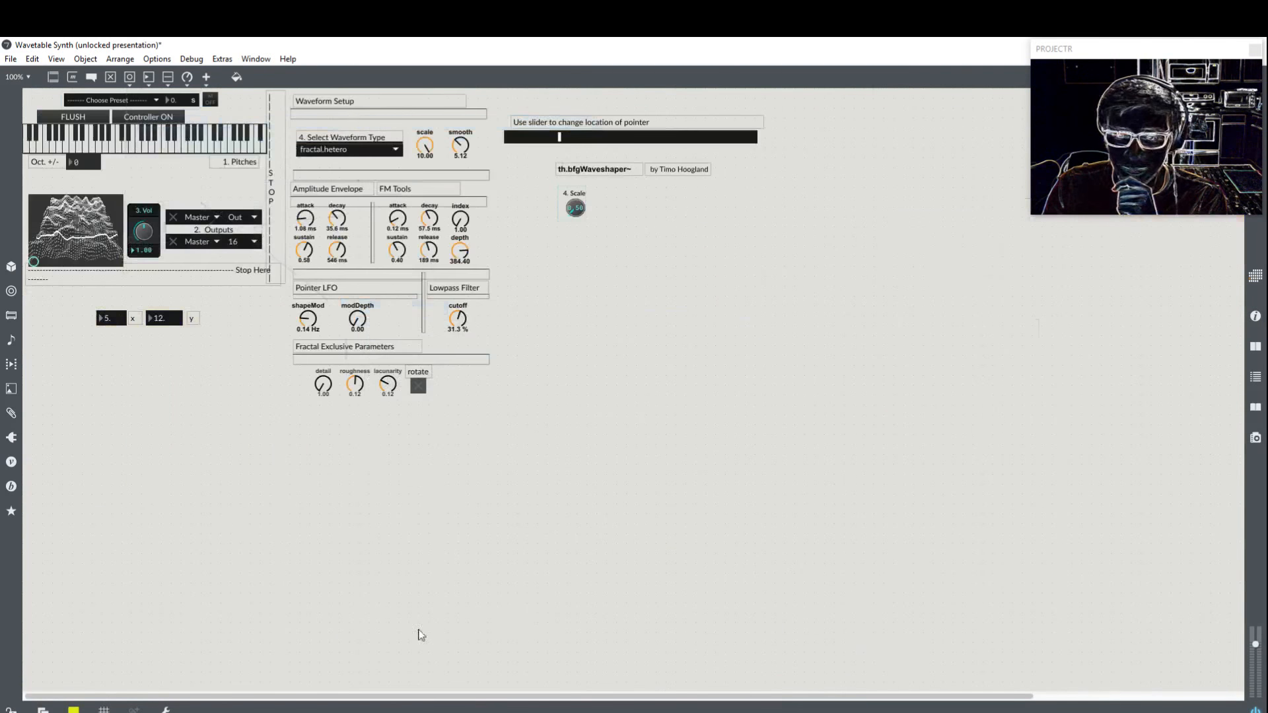
{"action": "scroll", "coordinate": [511, 624], "scroll_direction": "right", "scroll_amount": 5}
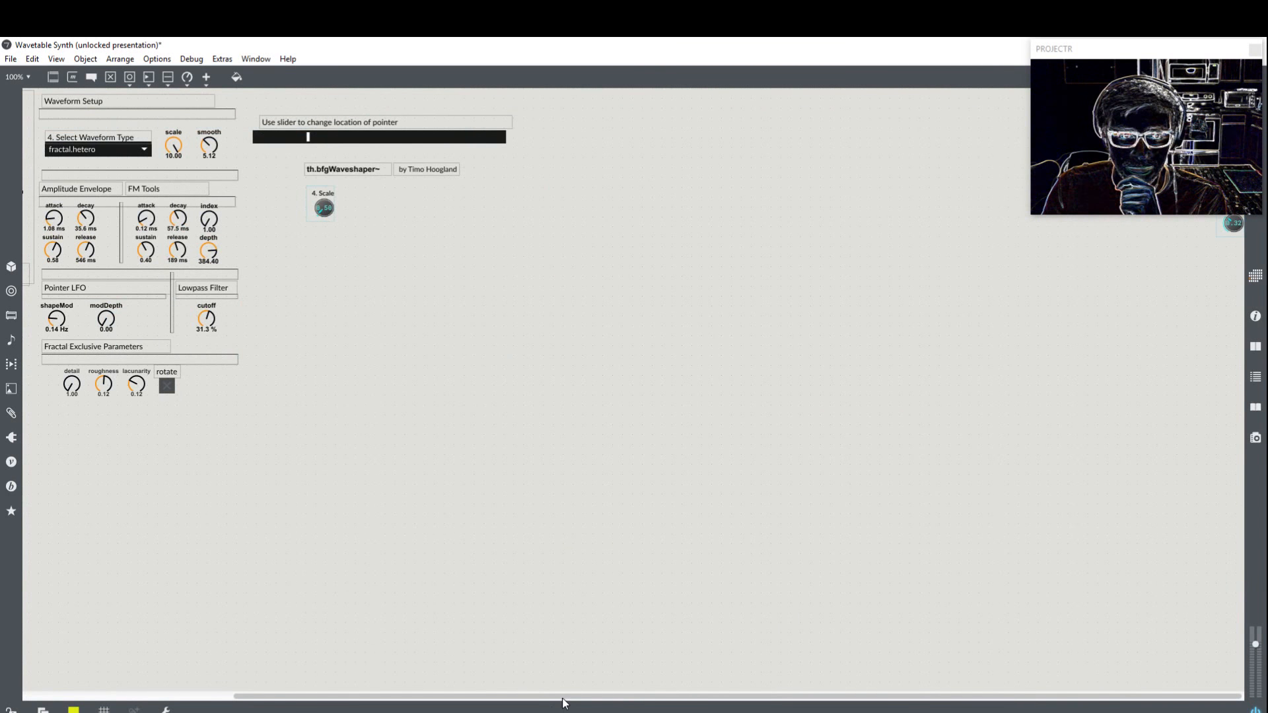
{"action": "left_click", "coordinate": [308, 211]}
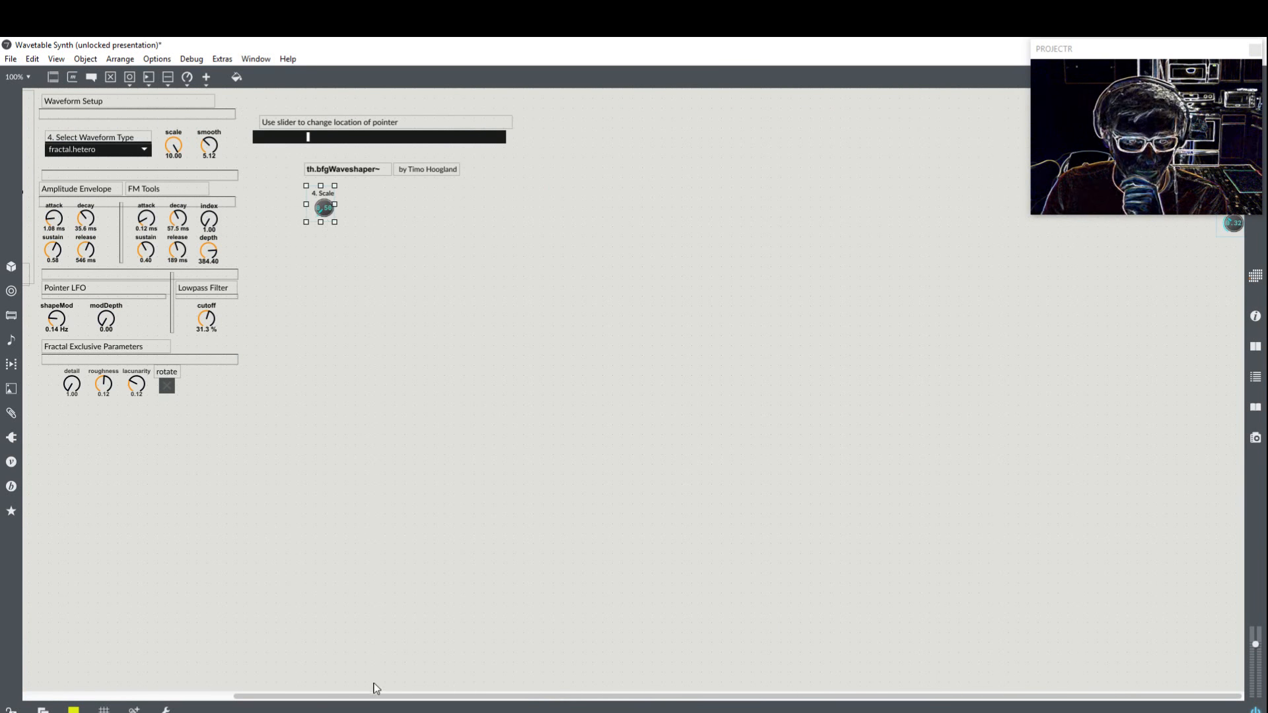
{"action": "scroll", "coordinate": [376, 688], "scroll_direction": "left", "scroll_amount": 5}
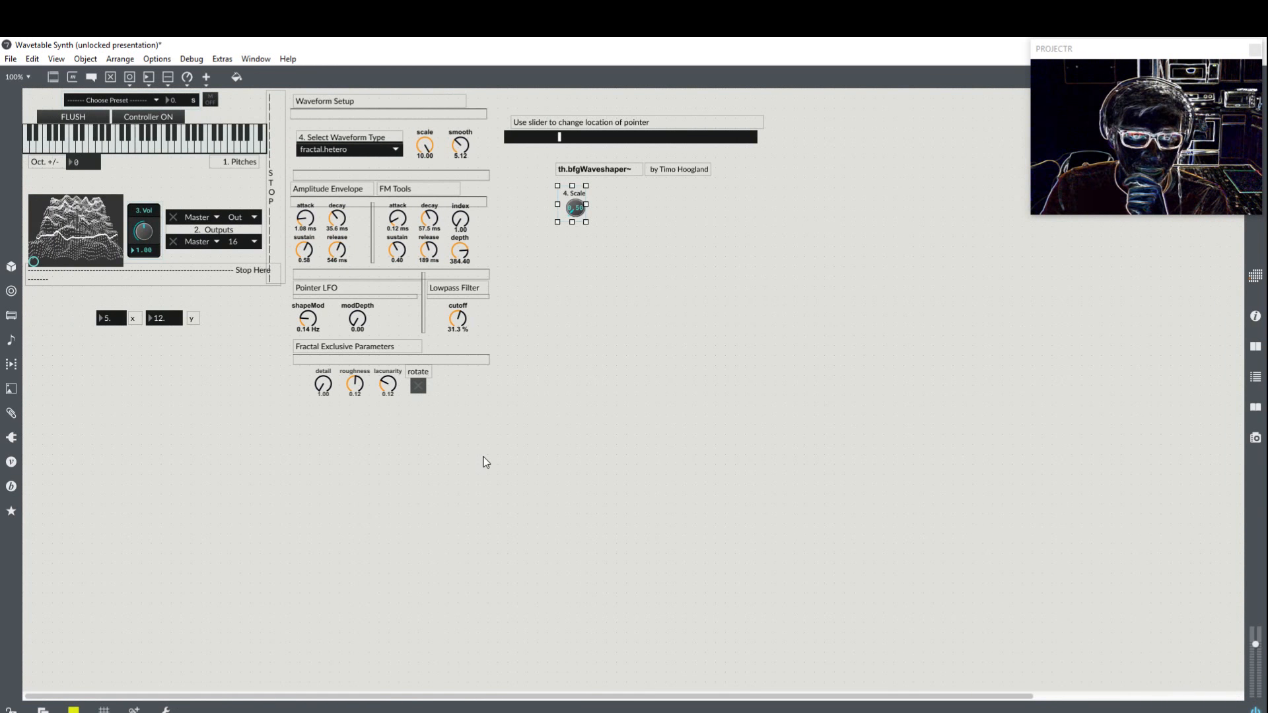
{"action": "scroll", "coordinate": [486, 462], "scroll_direction": "right", "scroll_amount": 5}
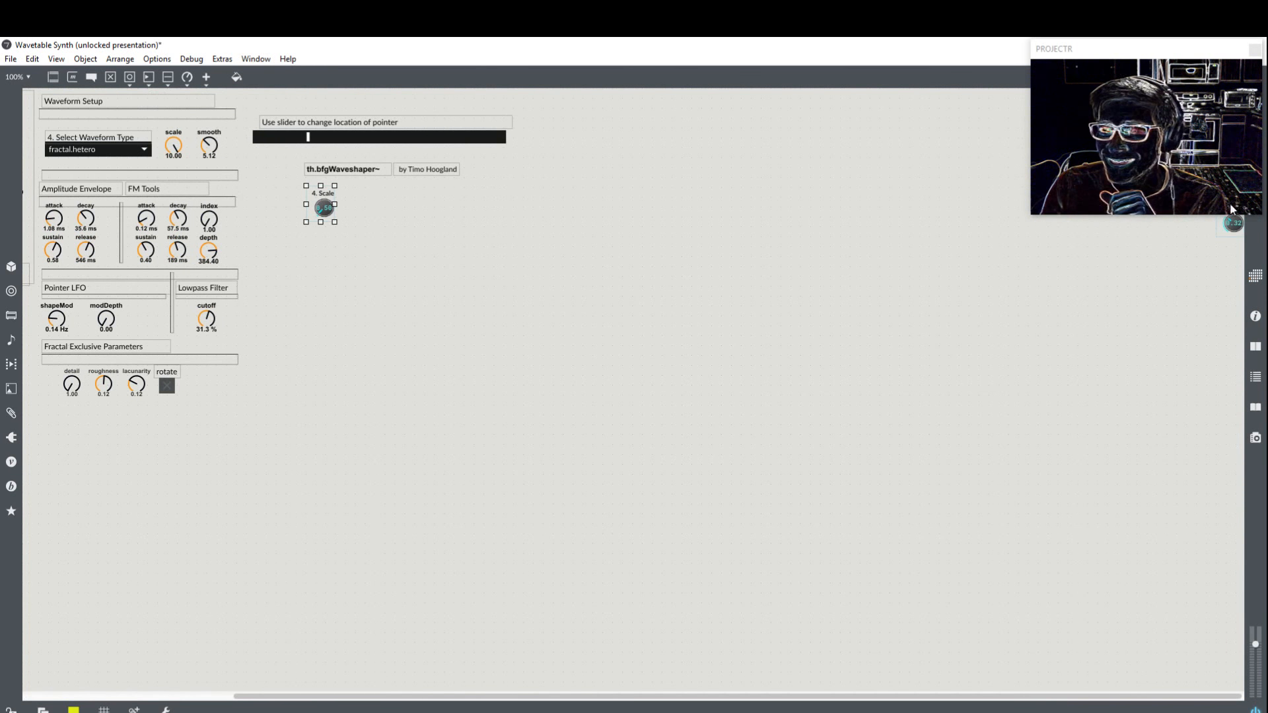
{"action": "left_click_drag", "start_coordinate": [1231, 225], "coordinate": [332, 214]}
{"action": "left_click", "coordinate": [398, 235]}
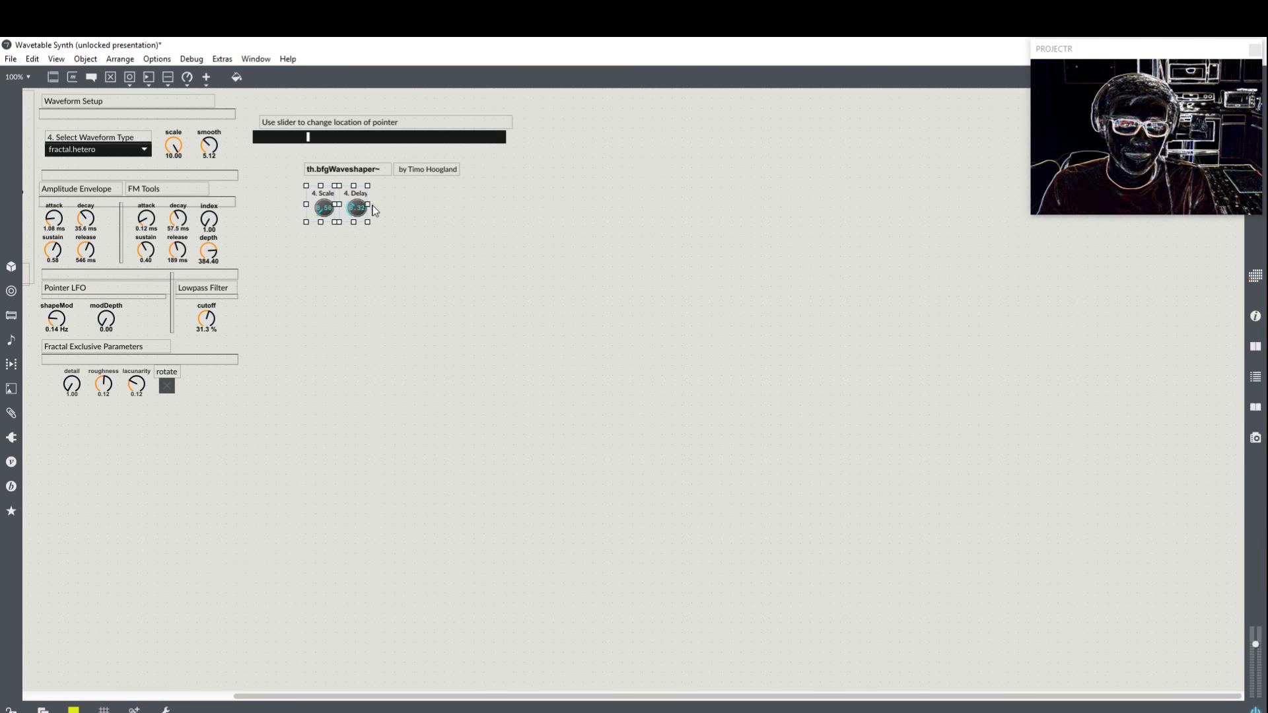
{"action": "key", "text": "ctrl+e"}
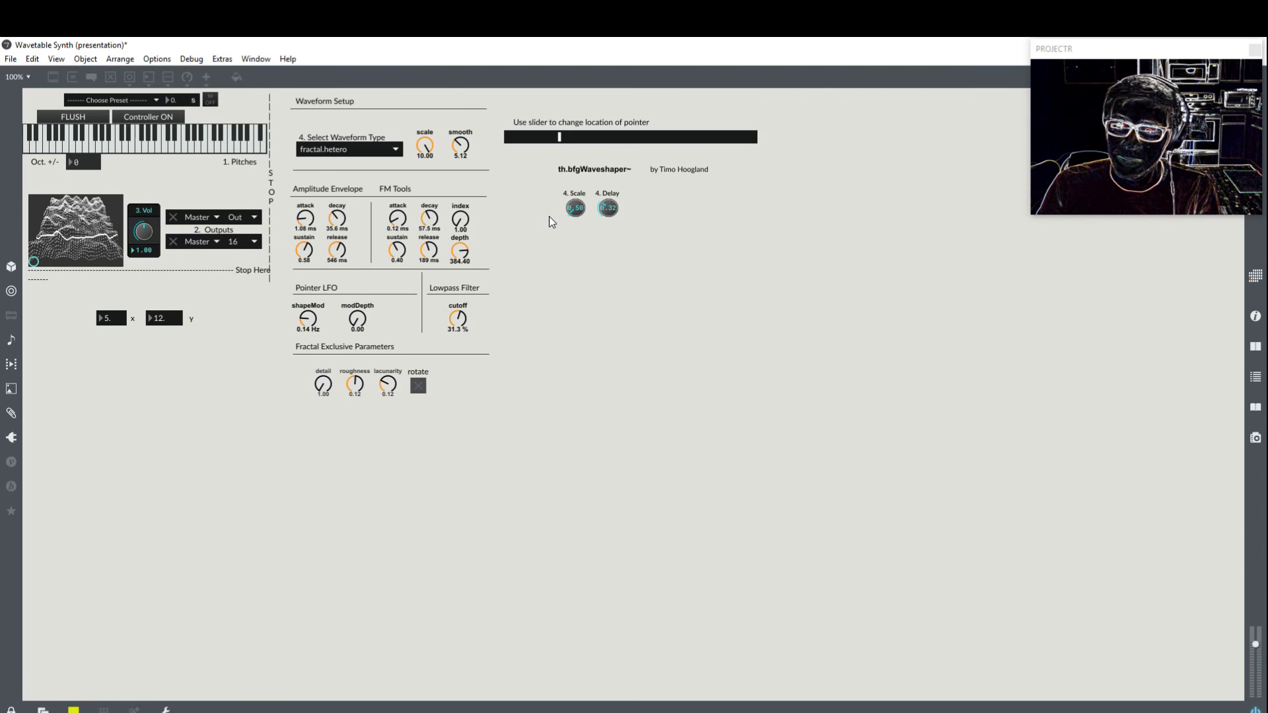
Step: Examine the patching view's code from the keyboard section to the wave buffers, routing and preset sections
{"action": "left_click", "coordinate": [73, 710]}
{"action": "scroll", "coordinate": [282, 479], "scroll_direction": "up", "scroll_amount": 5}
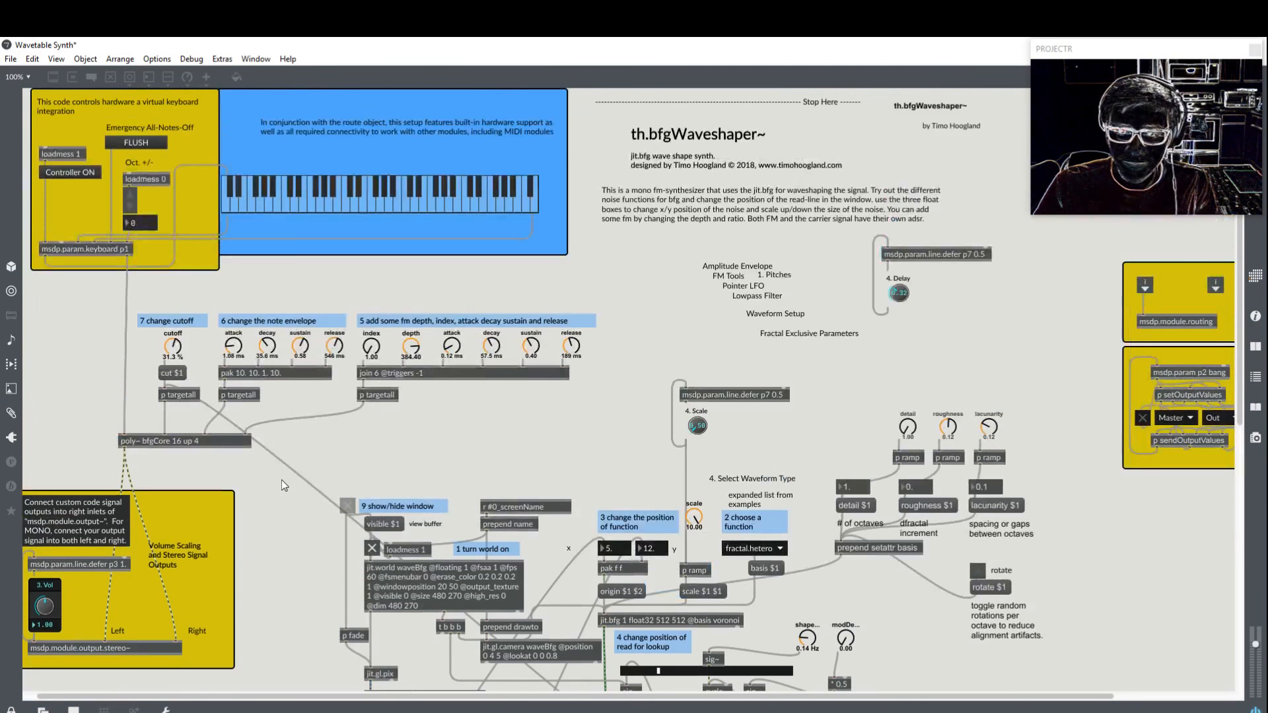
{"action": "scroll", "coordinate": [281, 479], "scroll_direction": "down", "scroll_amount": 8}
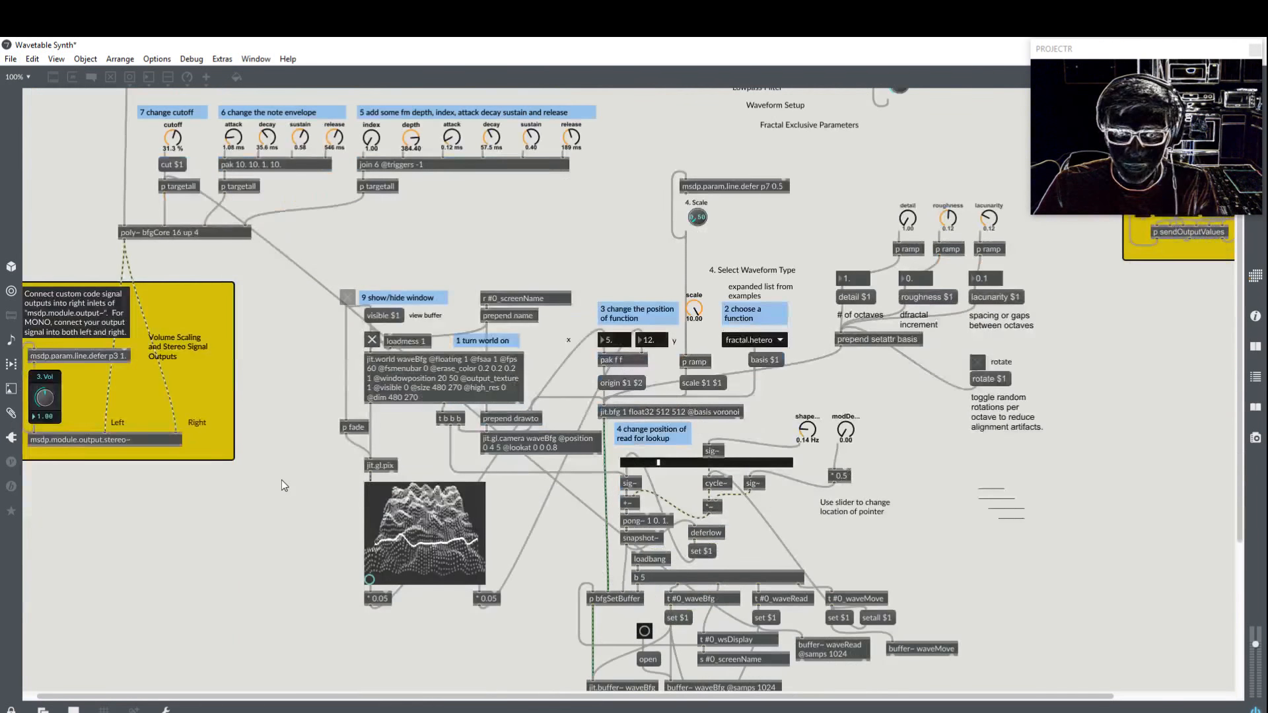
{"action": "scroll", "coordinate": [281, 479], "scroll_direction": "down", "scroll_amount": 4}
{"action": "scroll", "coordinate": [282, 479], "scroll_direction": "up", "scroll_amount": 10}
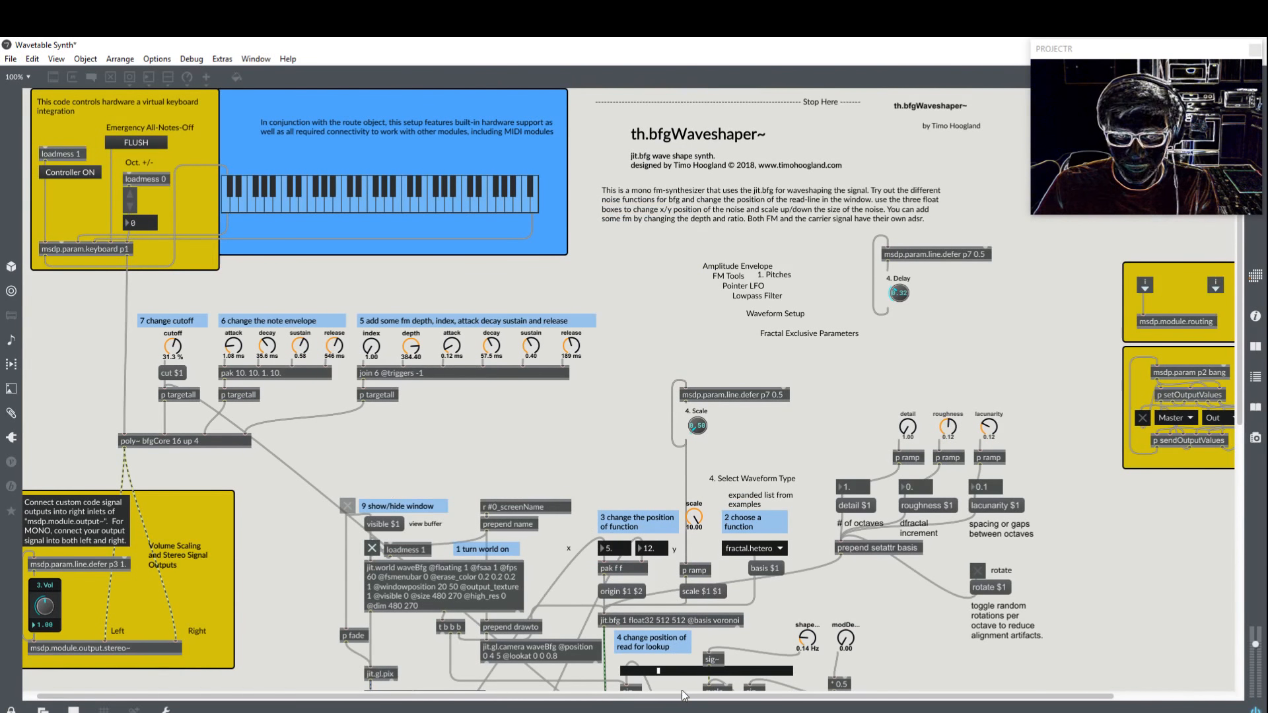
{"action": "left_click_drag", "start_coordinate": [741, 696], "coordinate": [988, 696]}
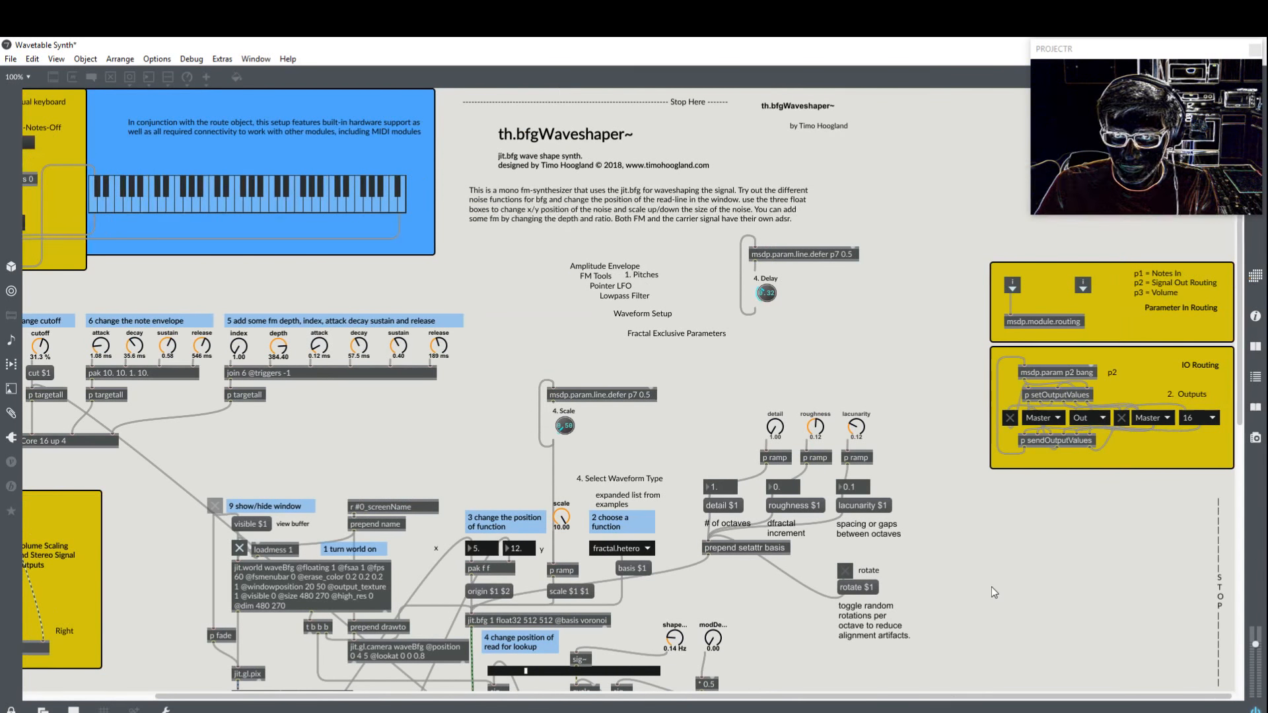
{"action": "scroll", "coordinate": [993, 593], "scroll_direction": "down", "scroll_amount": 10}
{"action": "scroll", "coordinate": [328, 575], "scroll_direction": "up", "scroll_amount": 1}
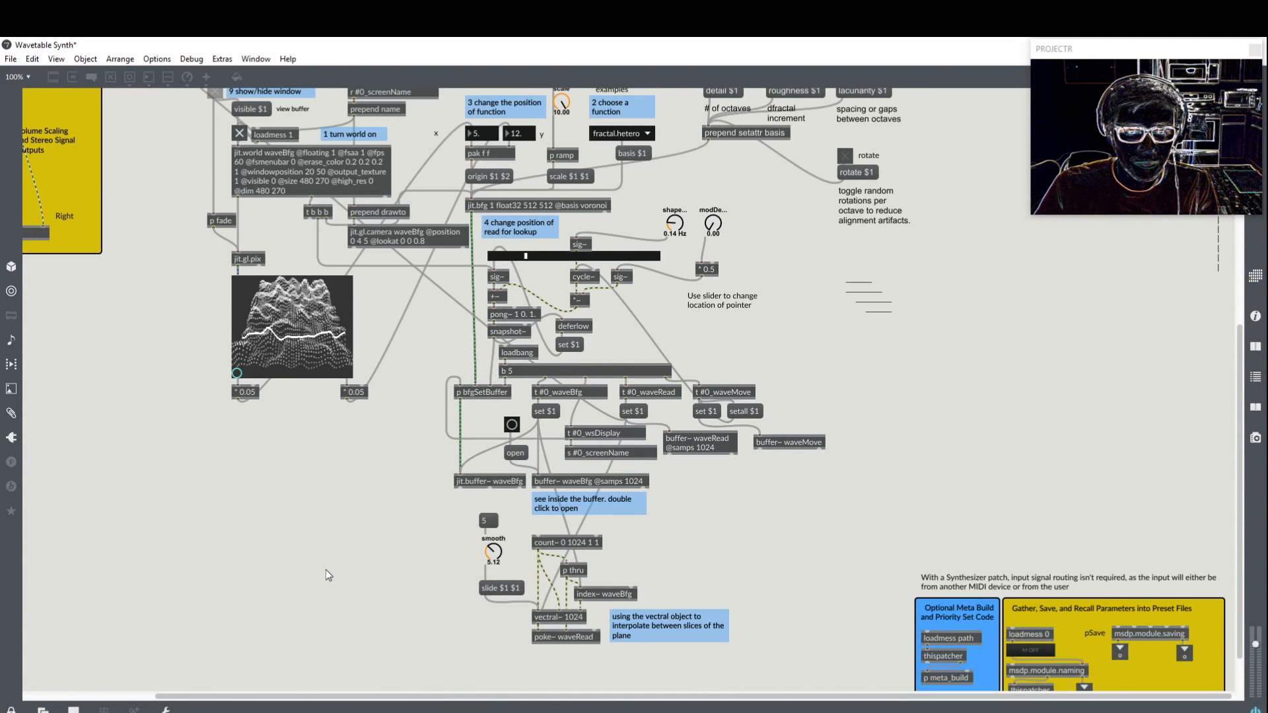
{"action": "scroll", "coordinate": [624, 136], "scroll_direction": "up", "scroll_amount": 5}
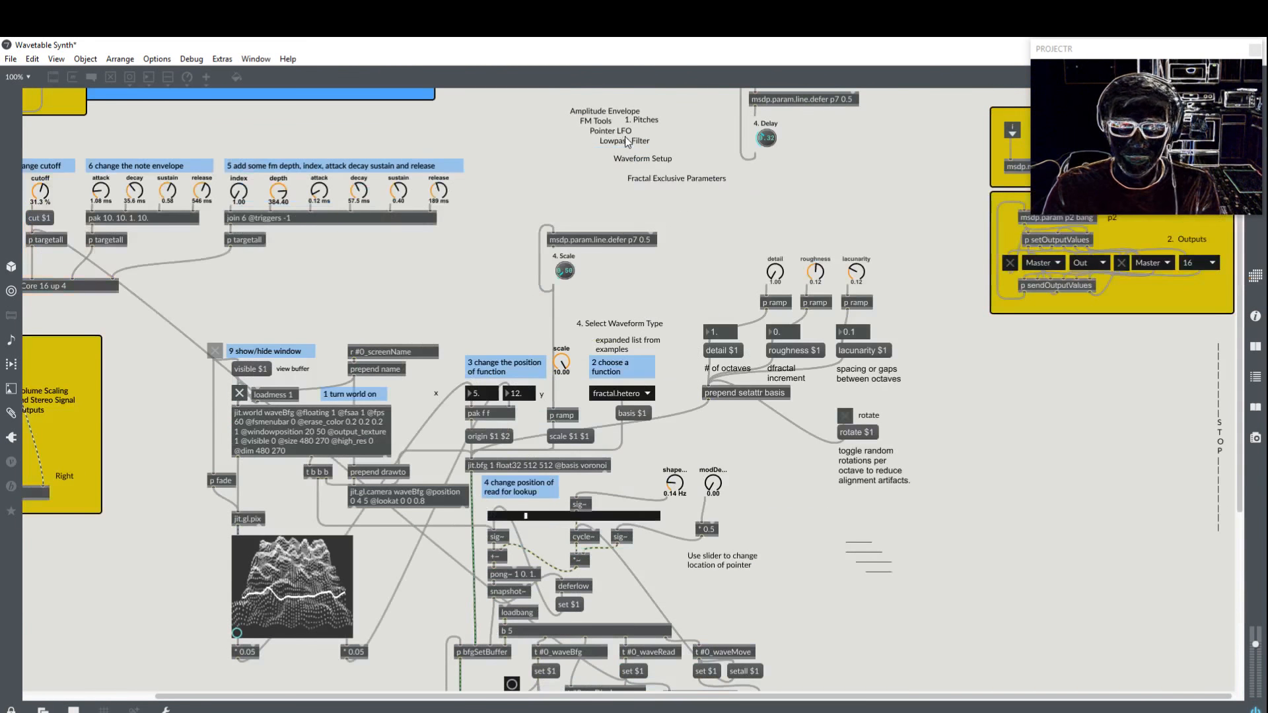
Step: Unlock the patch, delete the "2 choose a function" and "expanded list from examples" comments, and move the Select Waveform Type label slightly higher
{"action": "key", "text": "ctrl+e"}
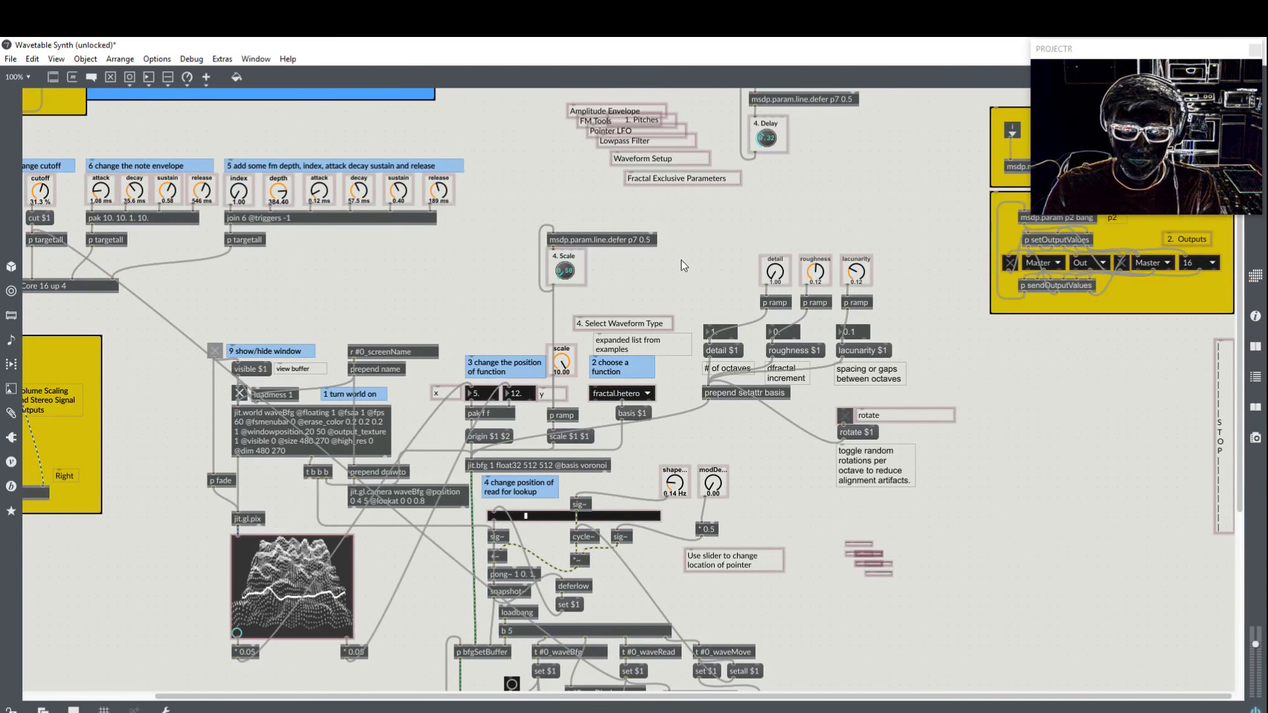
{"action": "left_click", "coordinate": [615, 368]}
{"action": "key", "text": "Delete"}
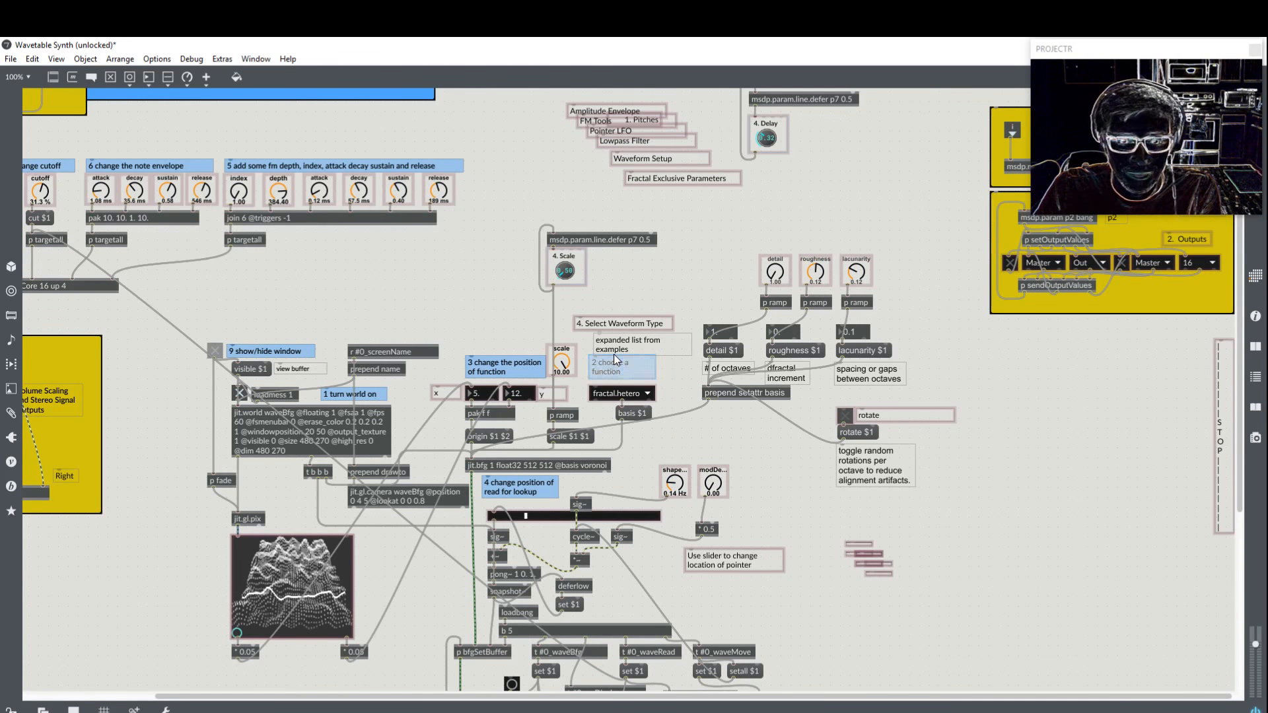
{"action": "left_click", "coordinate": [616, 347]}
{"action": "key", "text": "Delete"}
{"action": "left_click_drag", "start_coordinate": [613, 327], "coordinate": [630, 313]}
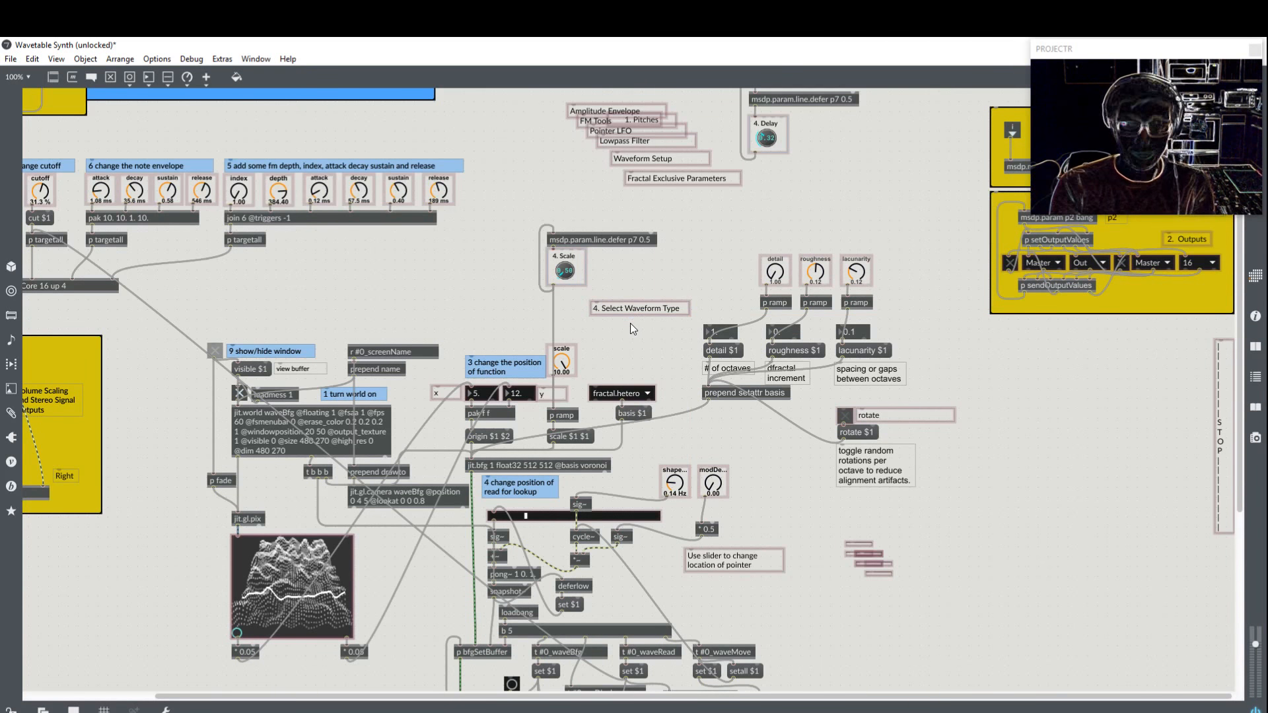
Step: Create an msdp.param p4 0 object, connect it to the waveform menu's input, and place it directly above the menu
{"action": "type", "text": "n"}
{"action": "type", "text": "msdp.parama"}
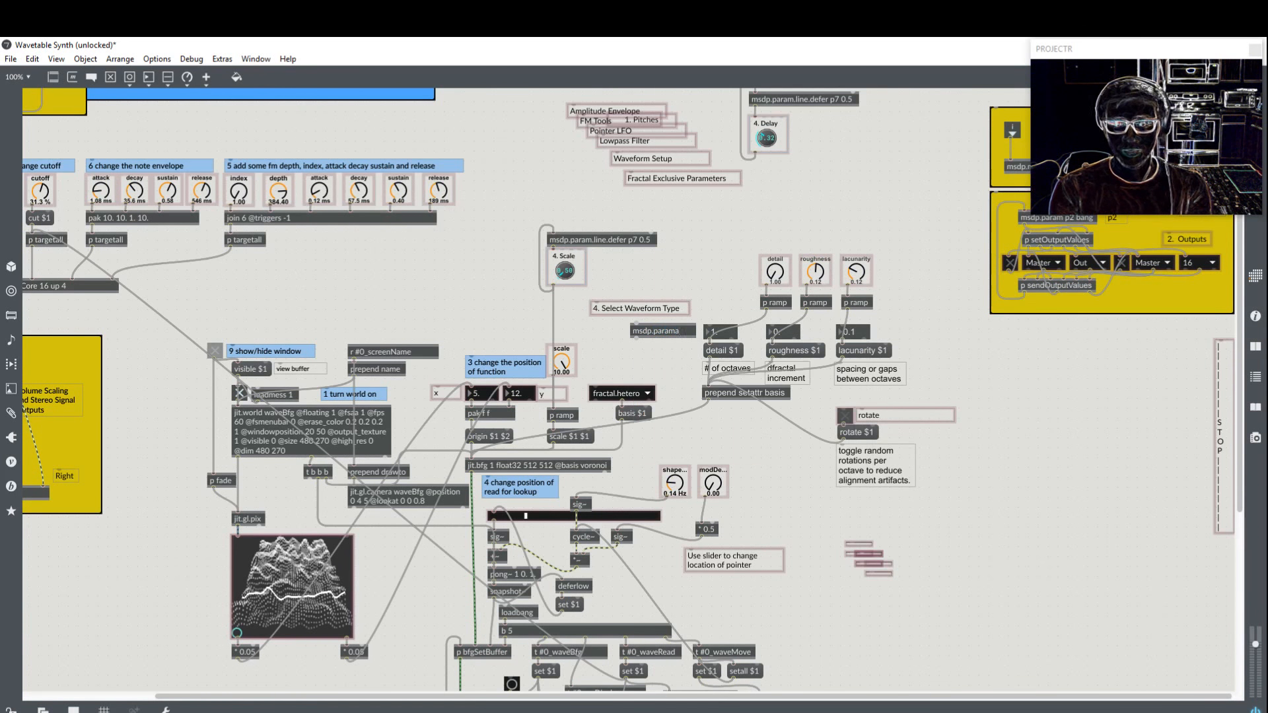
{"action": "key", "text": "BackSpace"}
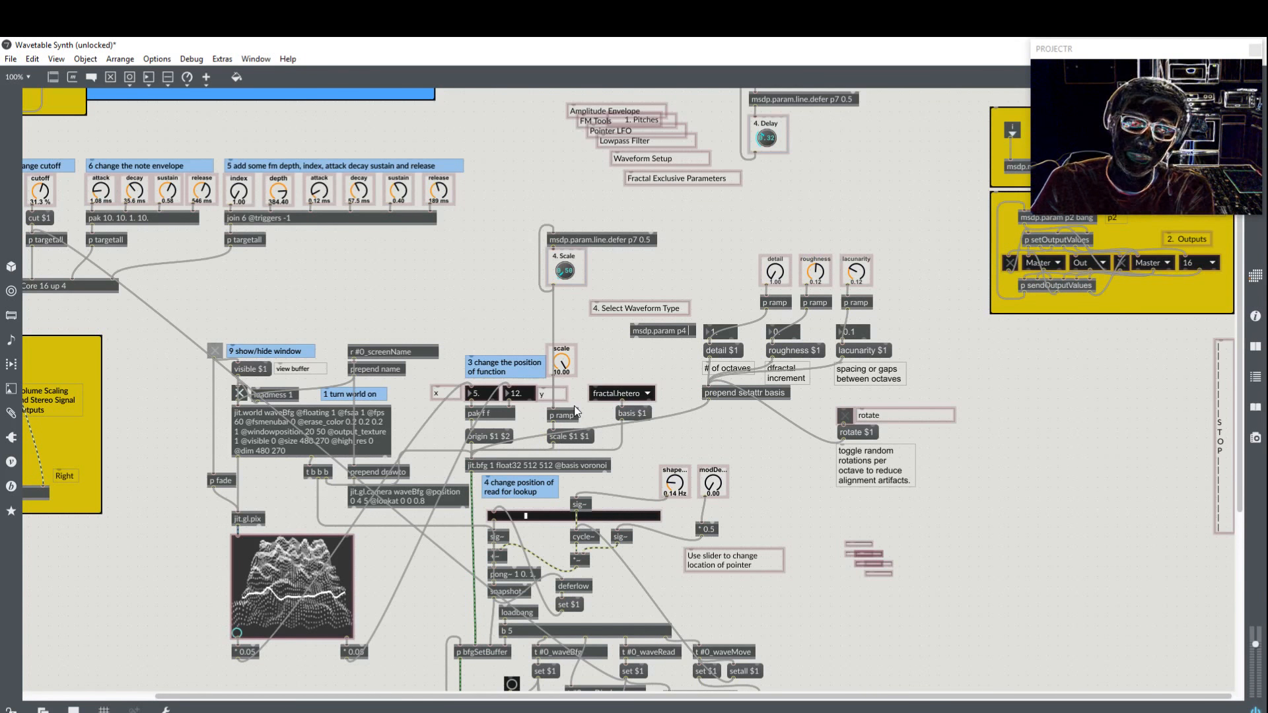
{"action": "type", "text": "0"}
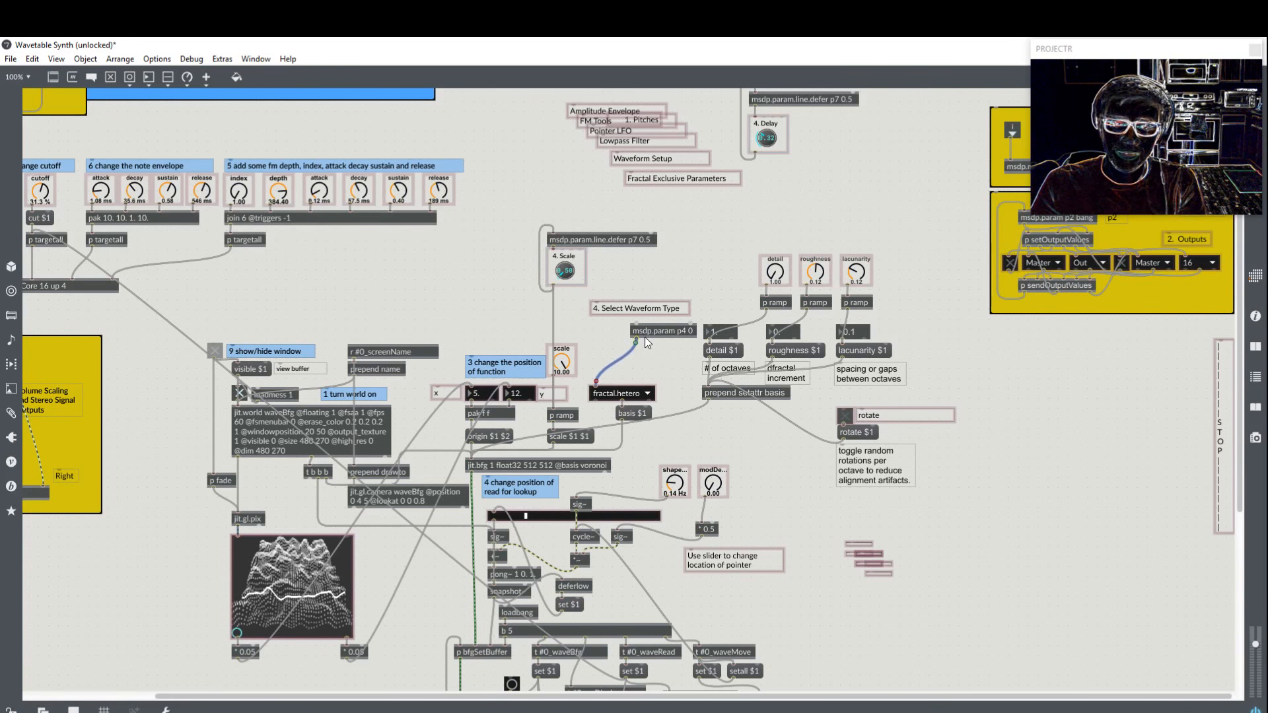
{"action": "left_click_drag", "start_coordinate": [646, 339], "coordinate": [609, 377]}
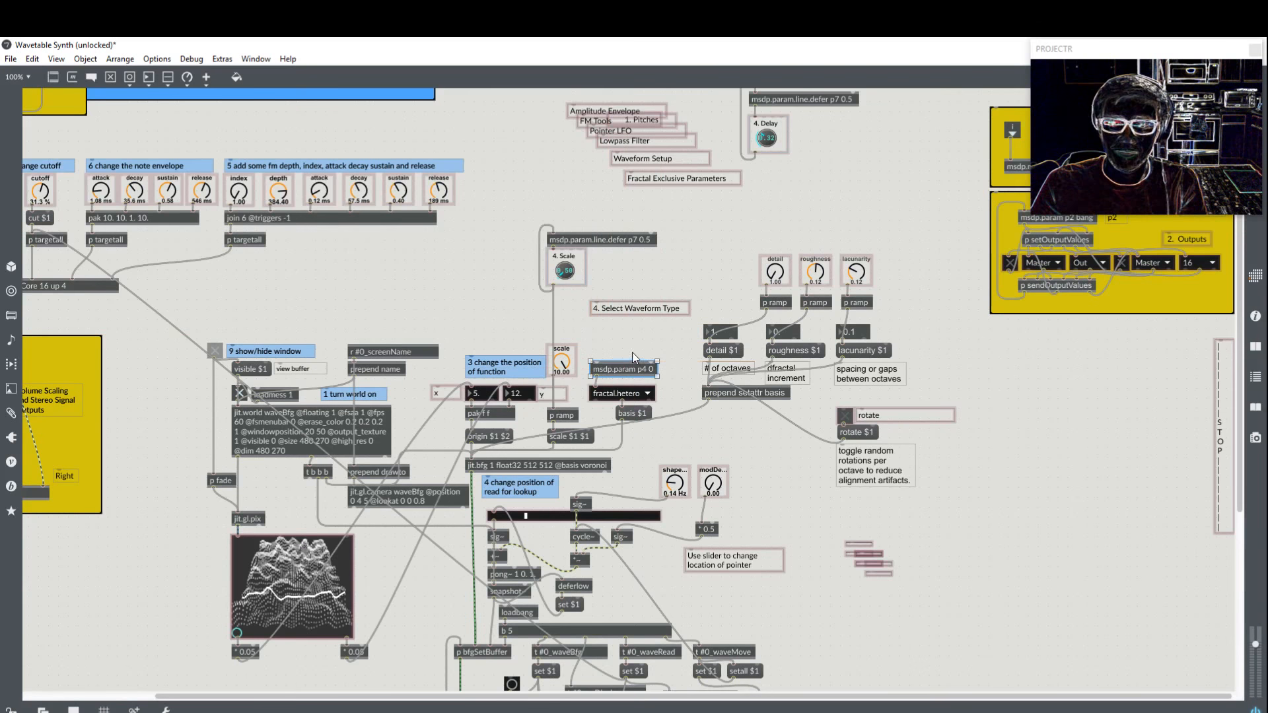
Step: Lock the patch, test the waveform menu by choosing fractal.mono, and unlock the patch again
{"action": "key", "text": "ctrl+e"}
{"action": "left_click", "coordinate": [624, 394]}
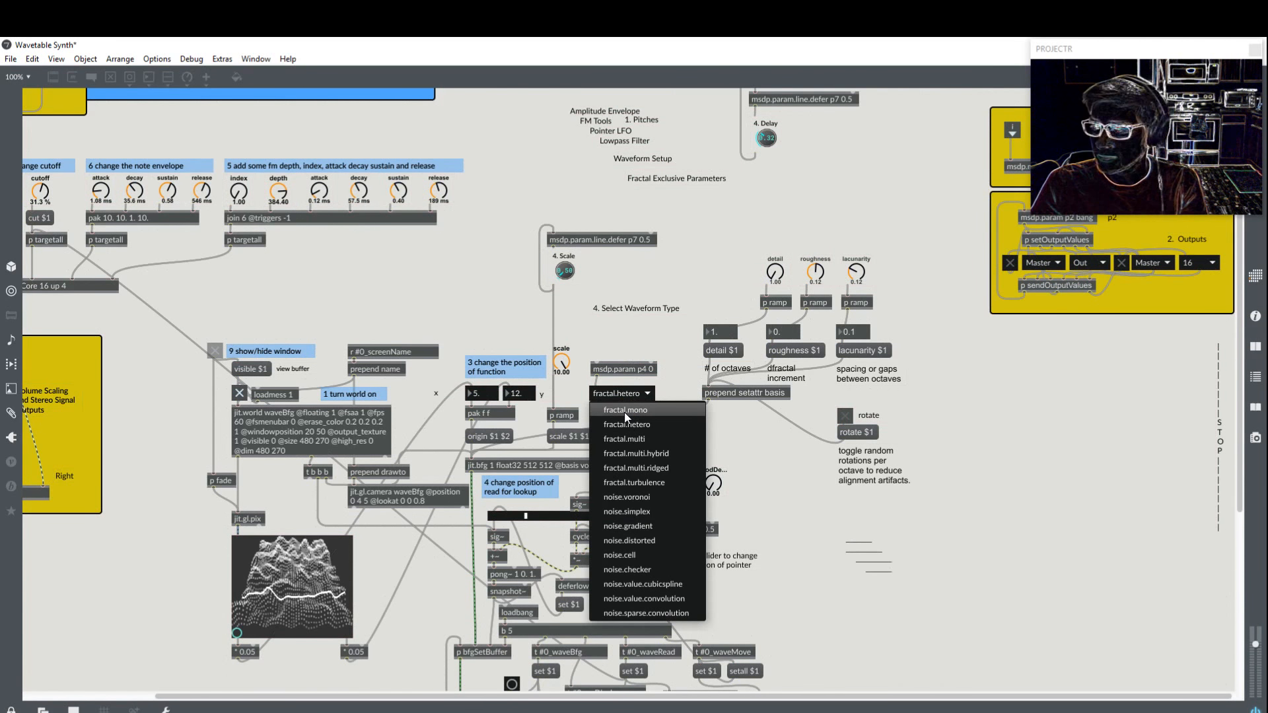
{"action": "left_click", "coordinate": [624, 410]}
{"action": "key", "text": "ctrl+e"}
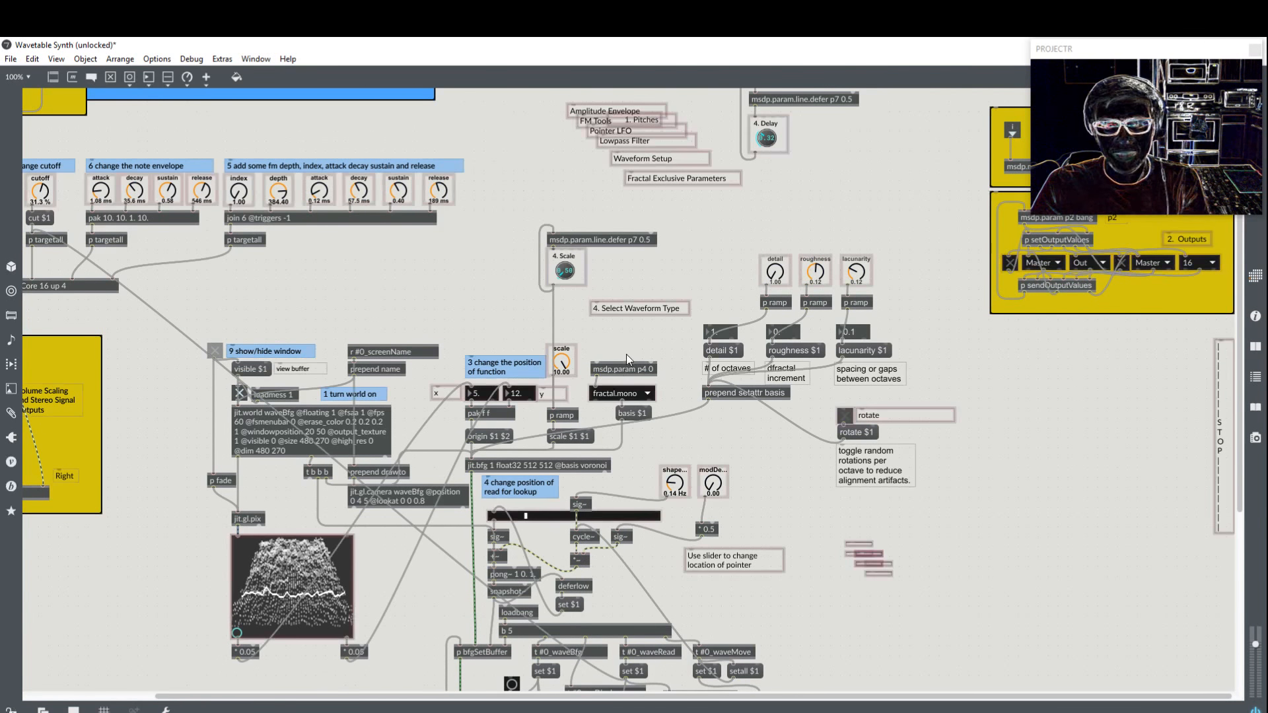
Step: Give the msdp.param p4 0 object above the waveform menu the scripting name p4
{"action": "left_click", "coordinate": [621, 370]}
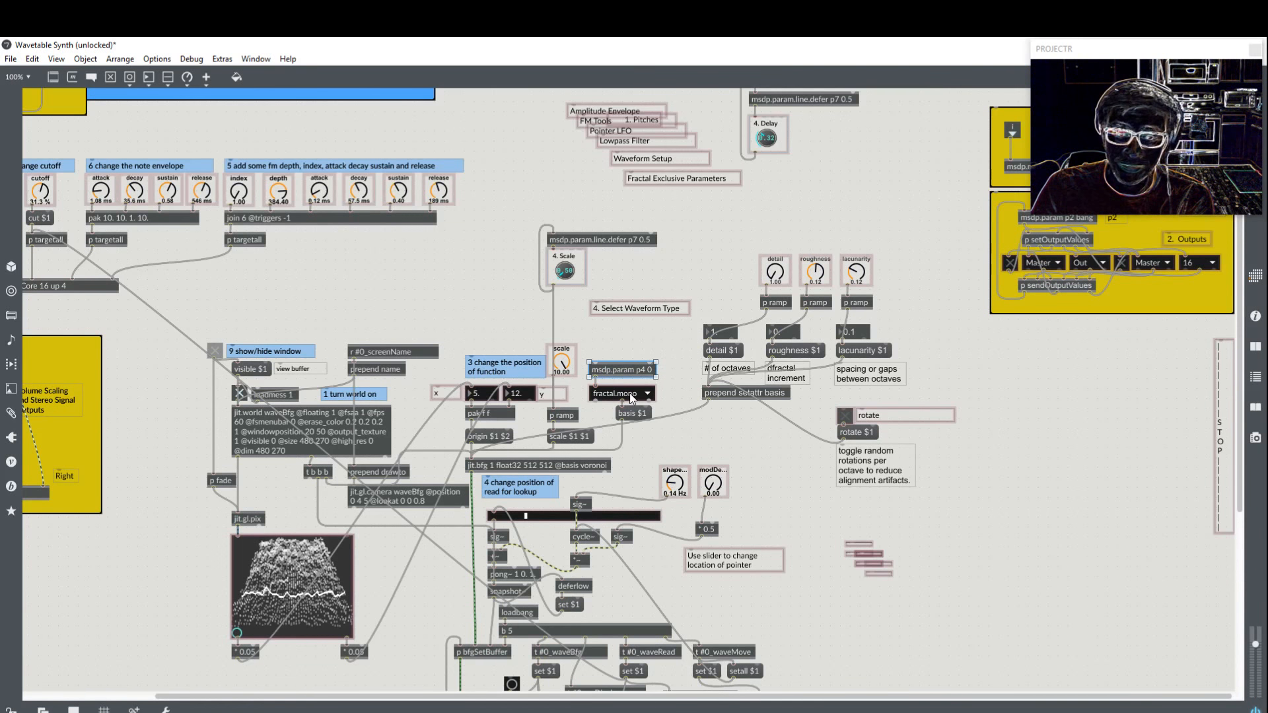
{"action": "left_click", "coordinate": [597, 409]}
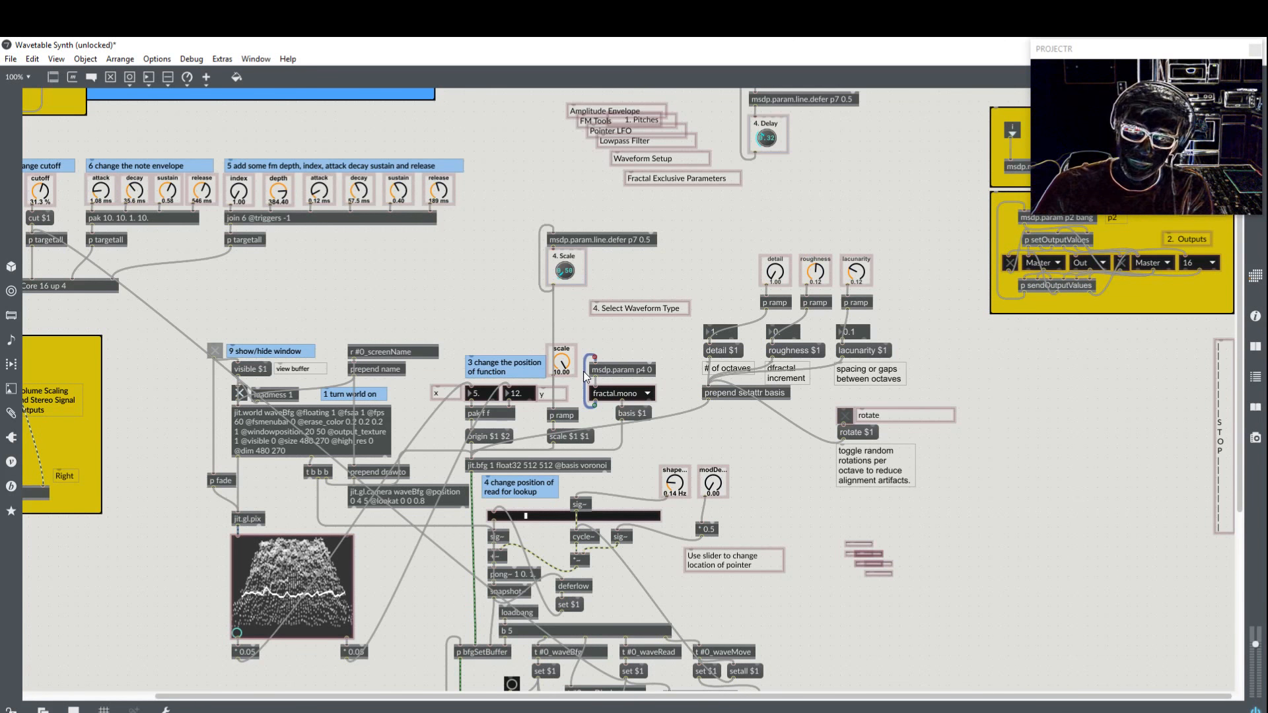
{"action": "left_click", "coordinate": [609, 372]}
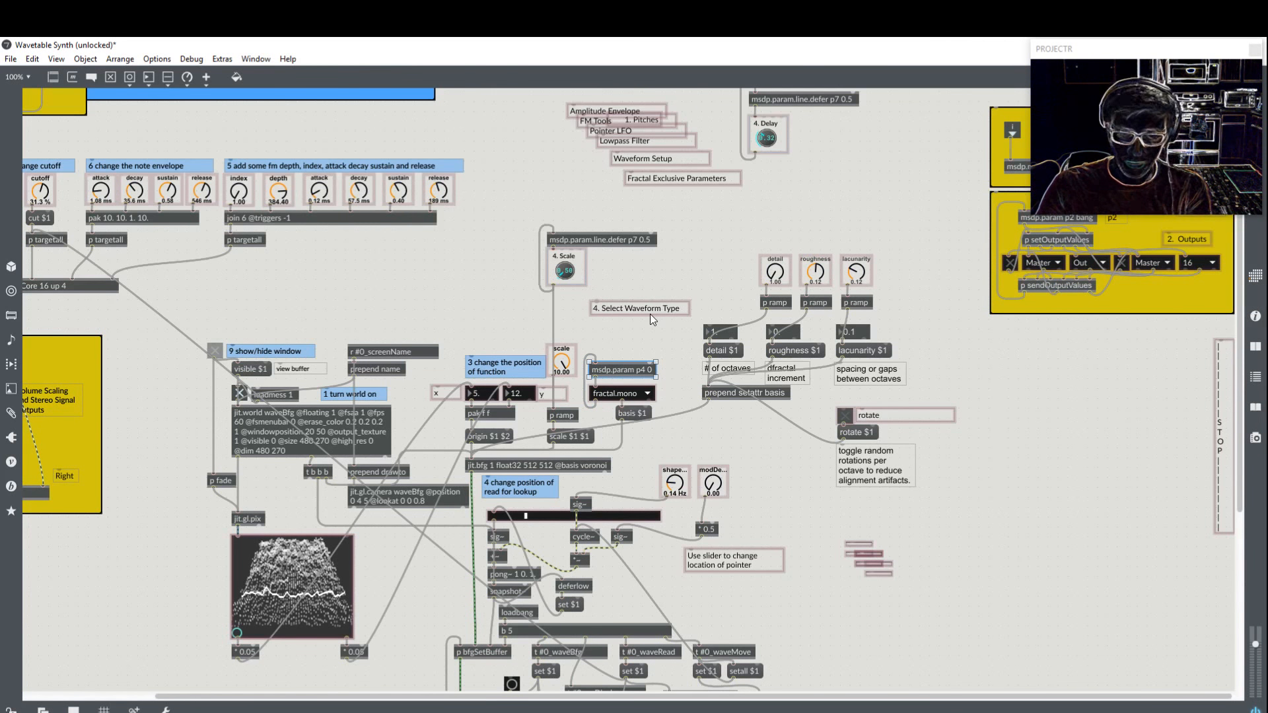
{"action": "key", "text": "ctrl+i"}
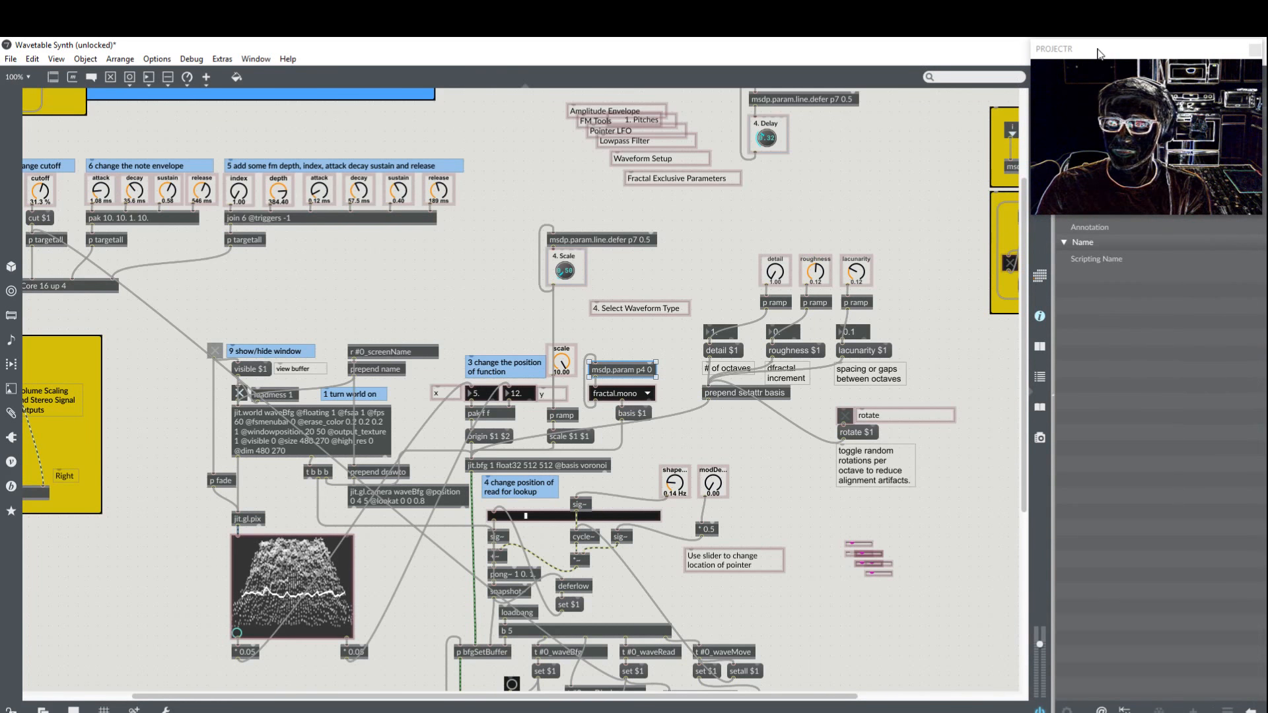
{"action": "left_click_drag", "start_coordinate": [1097, 53], "coordinate": [556, 93]}
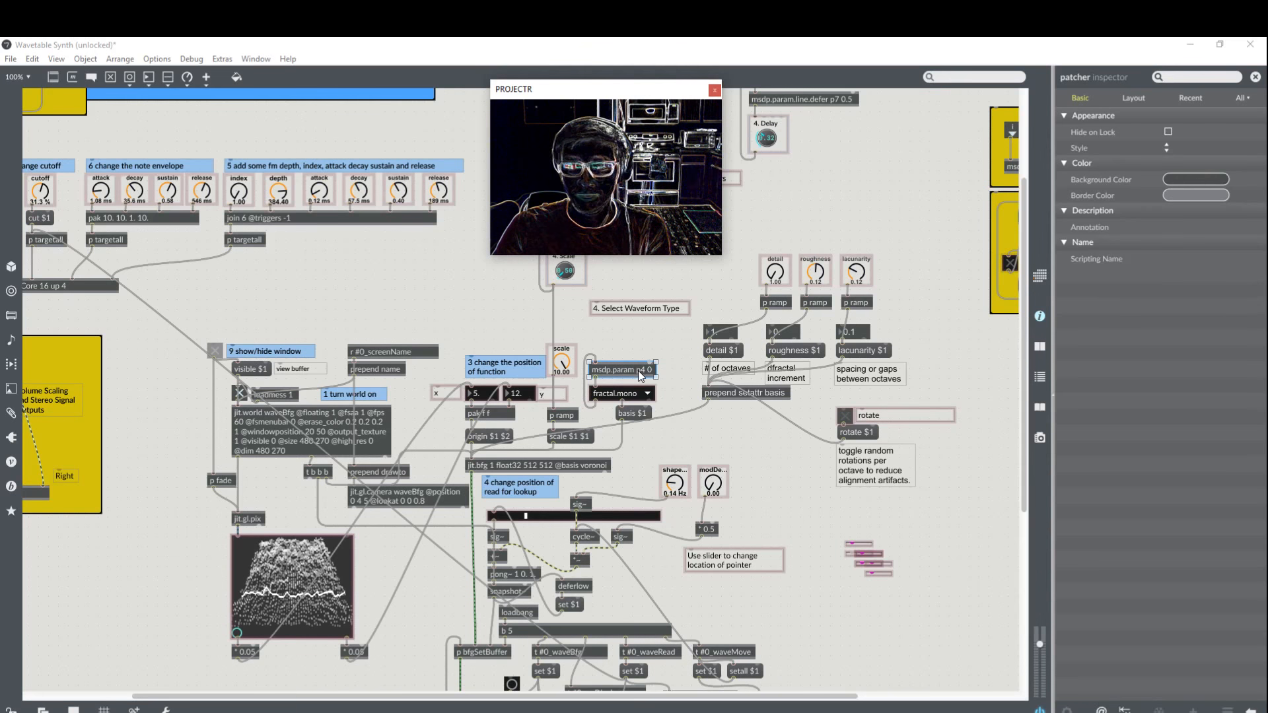
{"action": "left_click", "coordinate": [1162, 259]}
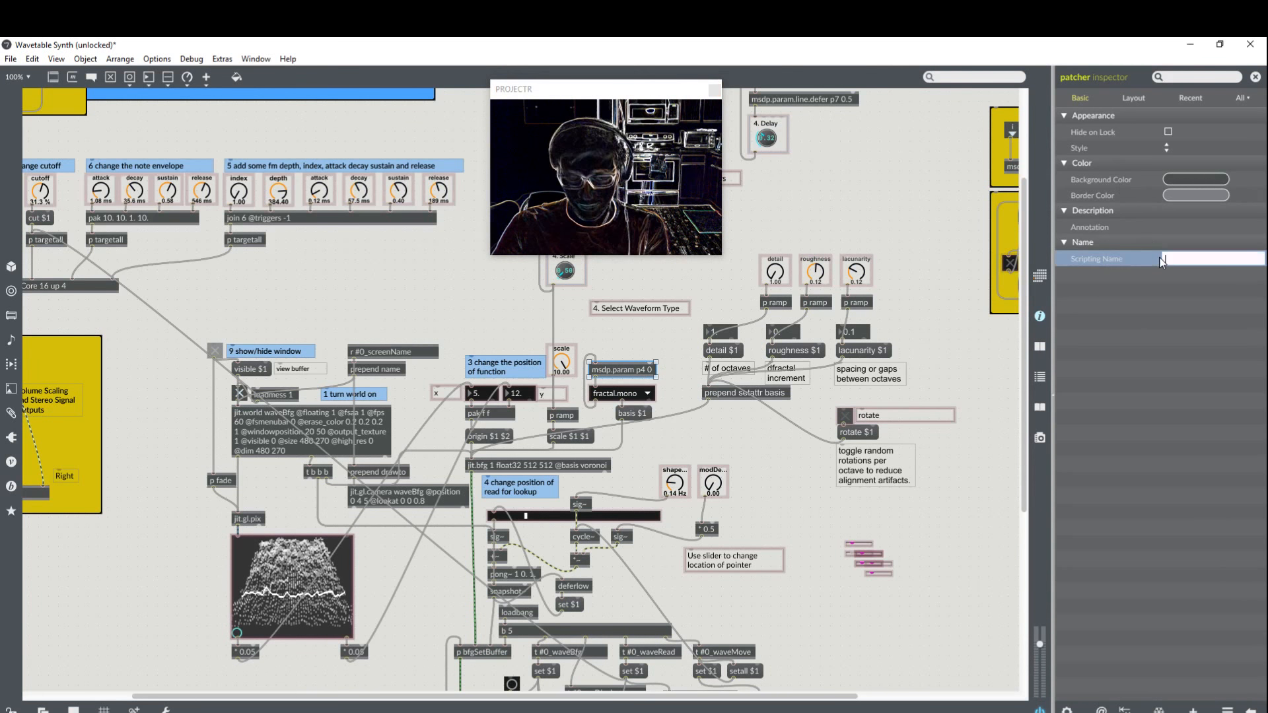
{"action": "type", "text": "p4"}
{"action": "key", "text": "Return"}
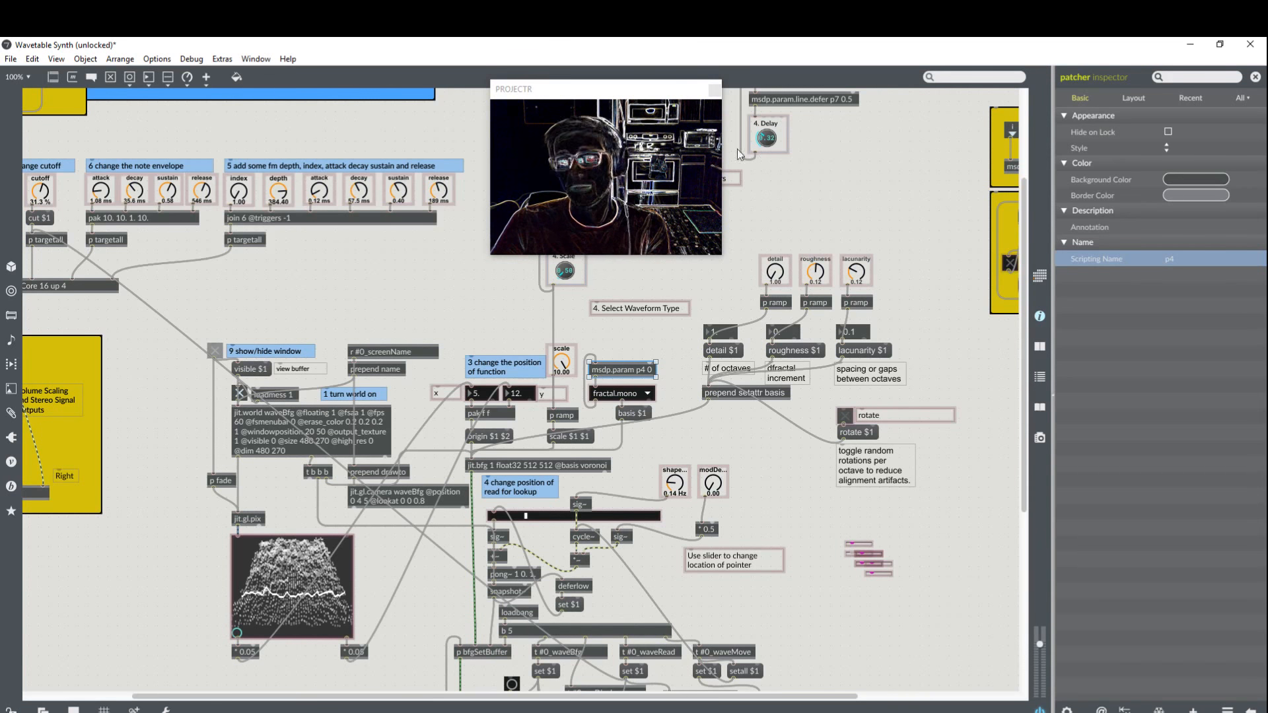
{"action": "left_click_drag", "start_coordinate": [629, 89], "coordinate": [1041, 96]}
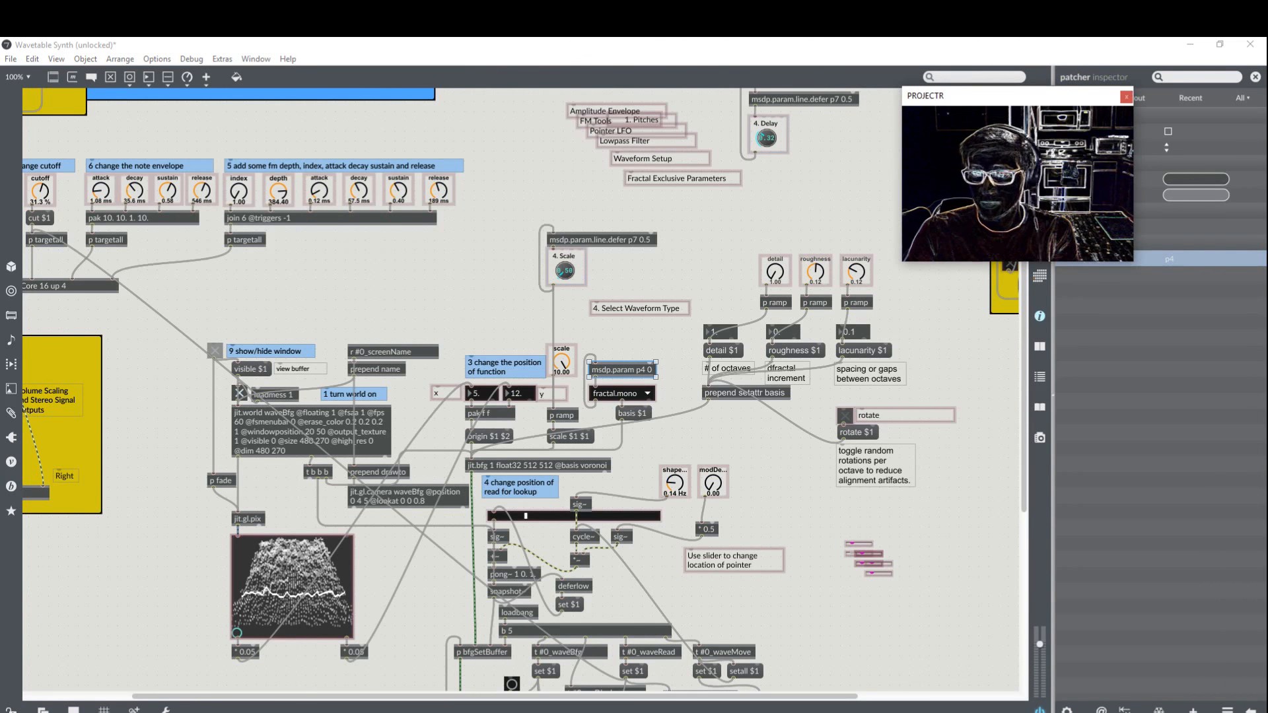
{"action": "left_click", "coordinate": [1254, 77]}
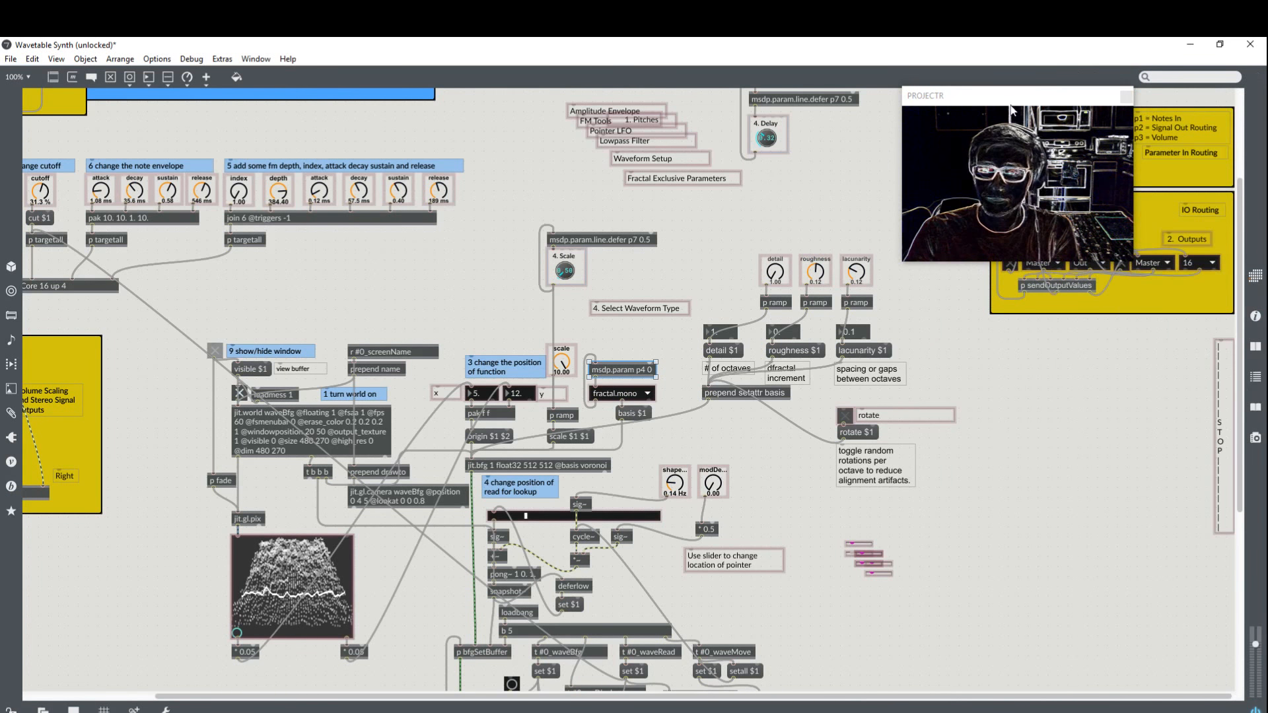
Step: Move the camera window out of the way and place the original scale dial beside the 4. Scale dial
{"action": "left_click_drag", "start_coordinate": [1012, 111], "coordinate": [108, 55]}
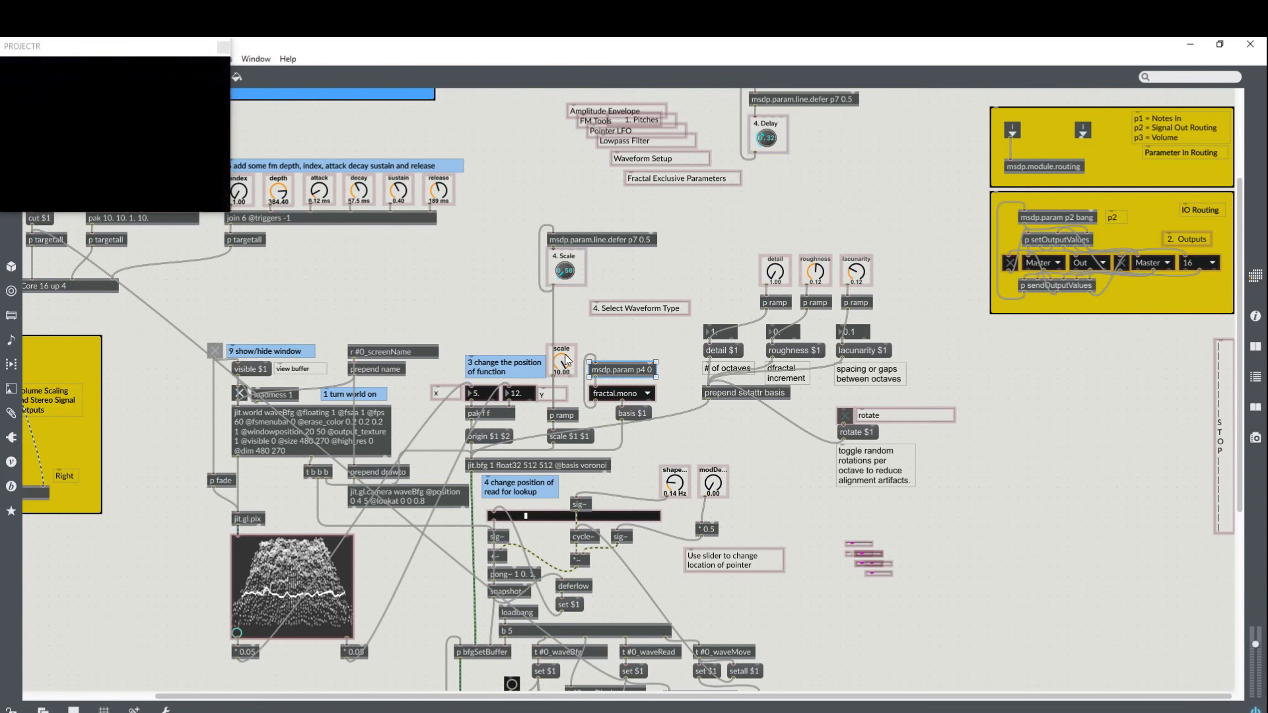
{"action": "left_click_drag", "start_coordinate": [566, 358], "coordinate": [576, 331]}
{"action": "left_click_drag", "start_coordinate": [576, 326], "coordinate": [516, 265]}
{"action": "left_click", "coordinate": [500, 304]}
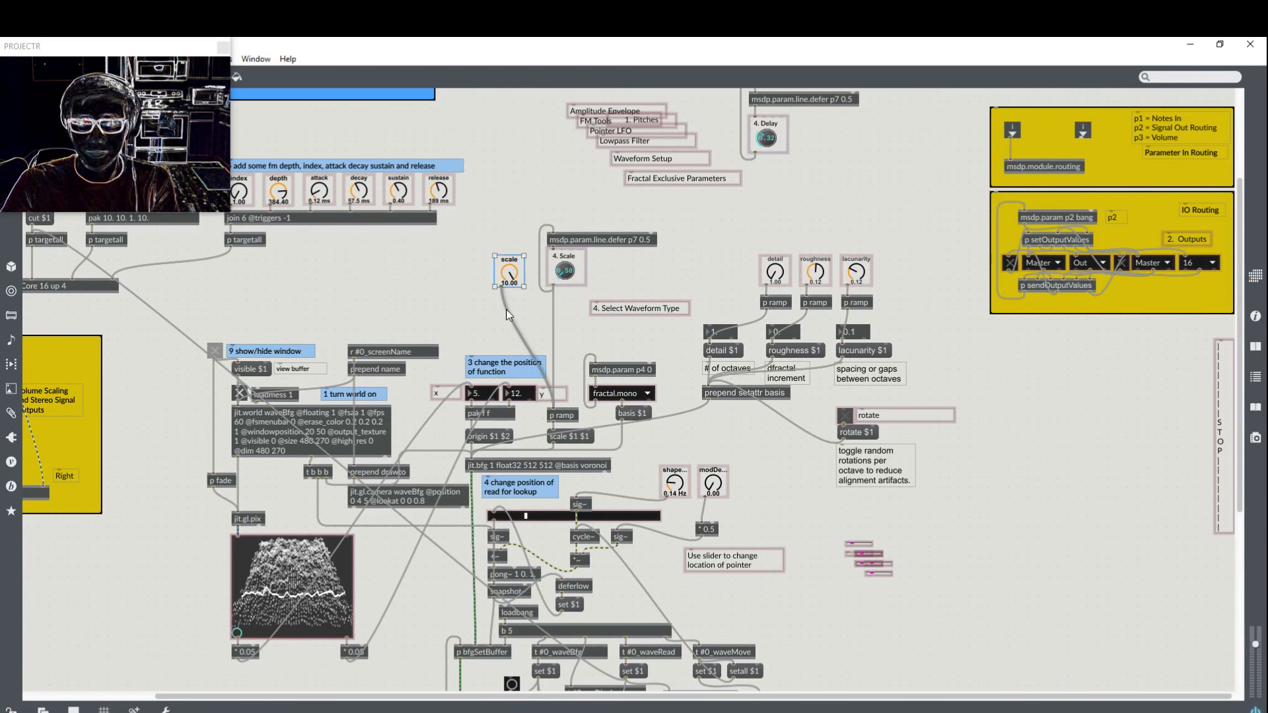
{"action": "left_click", "coordinate": [555, 312]}
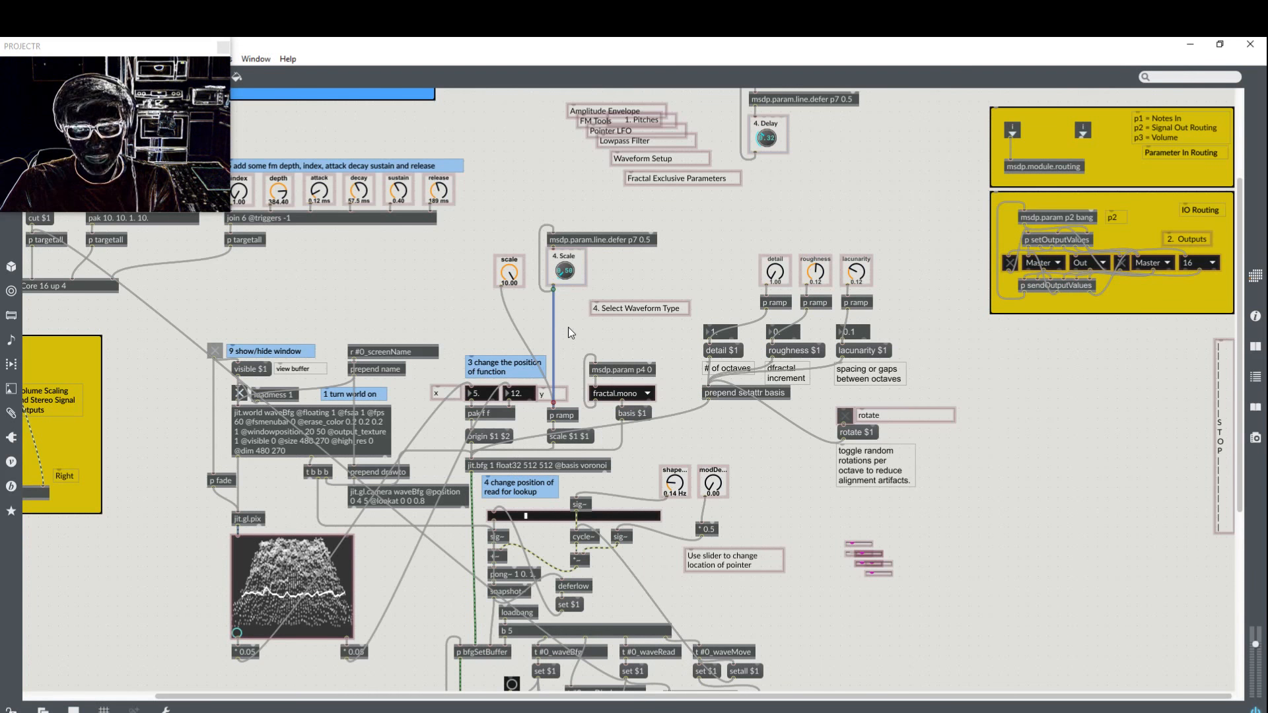
Step: Lock the patch, test the original scale dial and the 4. Scale dial across their ranges, and unlock the patch
{"action": "key", "text": "ctrl+e"}
{"action": "left_click_drag", "start_coordinate": [508, 278], "coordinate": [508, 336]}
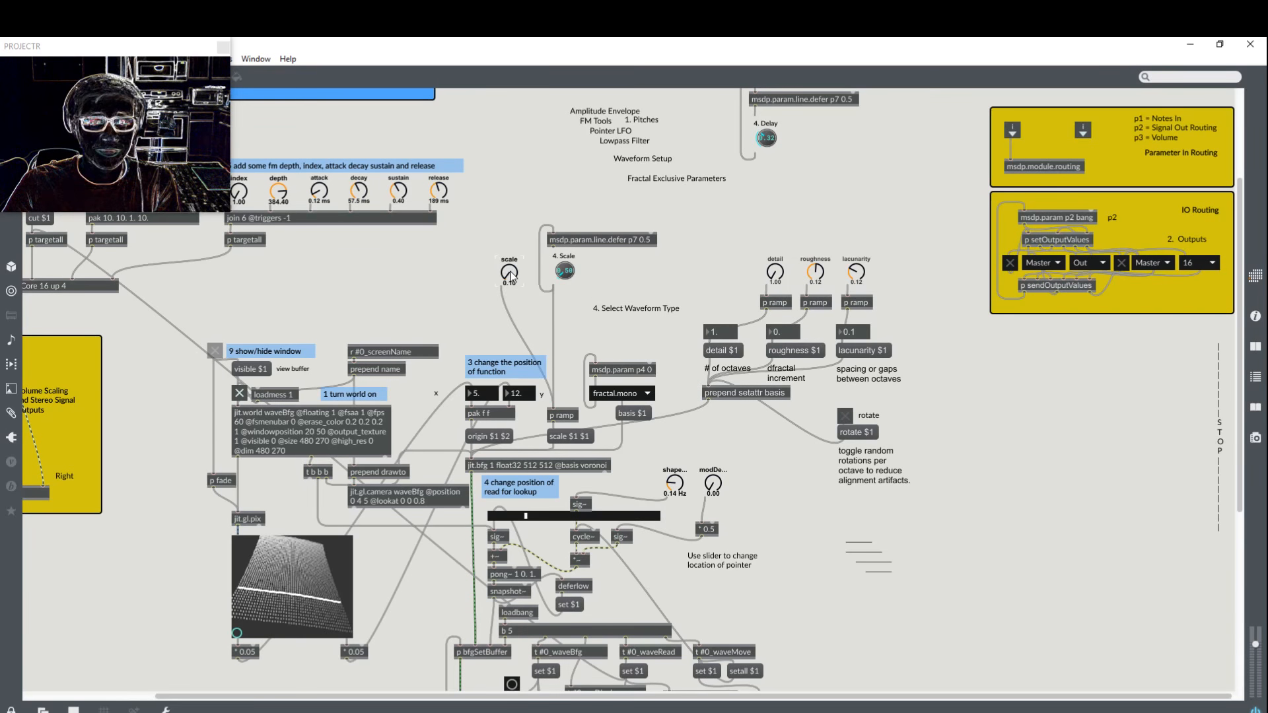
{"action": "left_click_drag", "start_coordinate": [509, 277], "coordinate": [509, 227]}
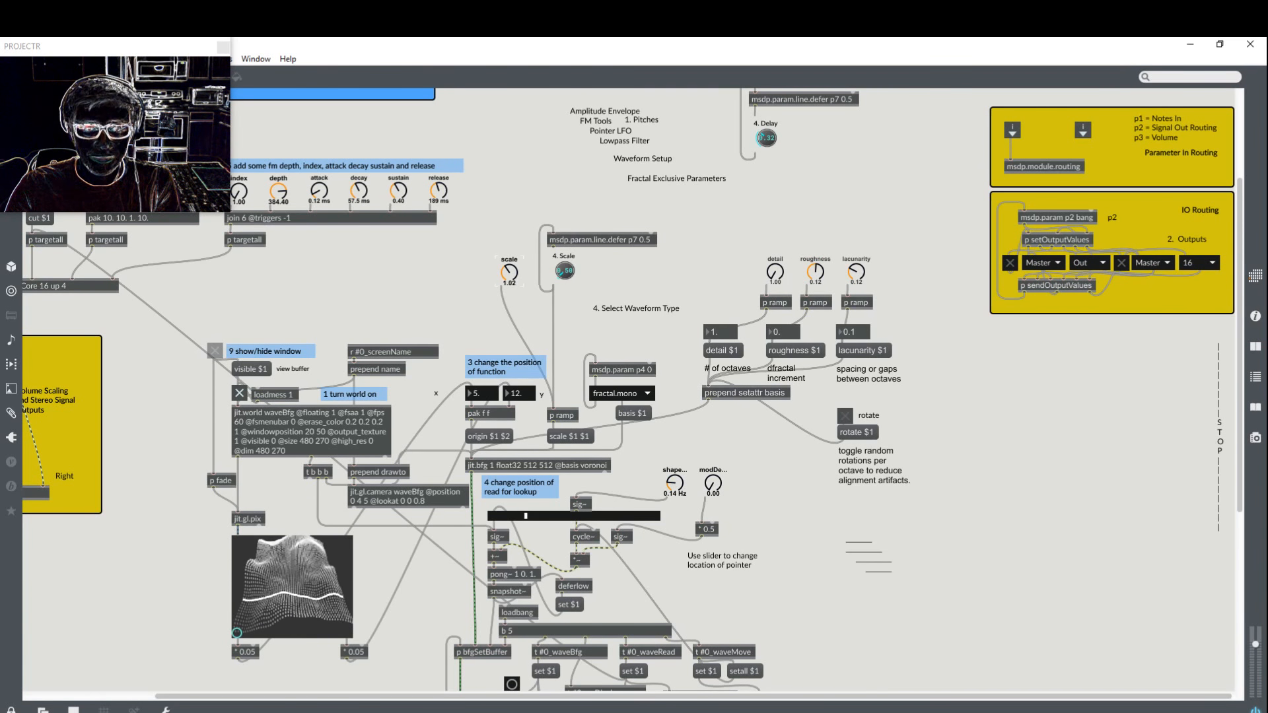
{"action": "left_click_drag", "start_coordinate": [509, 272], "coordinate": [509, 171]}
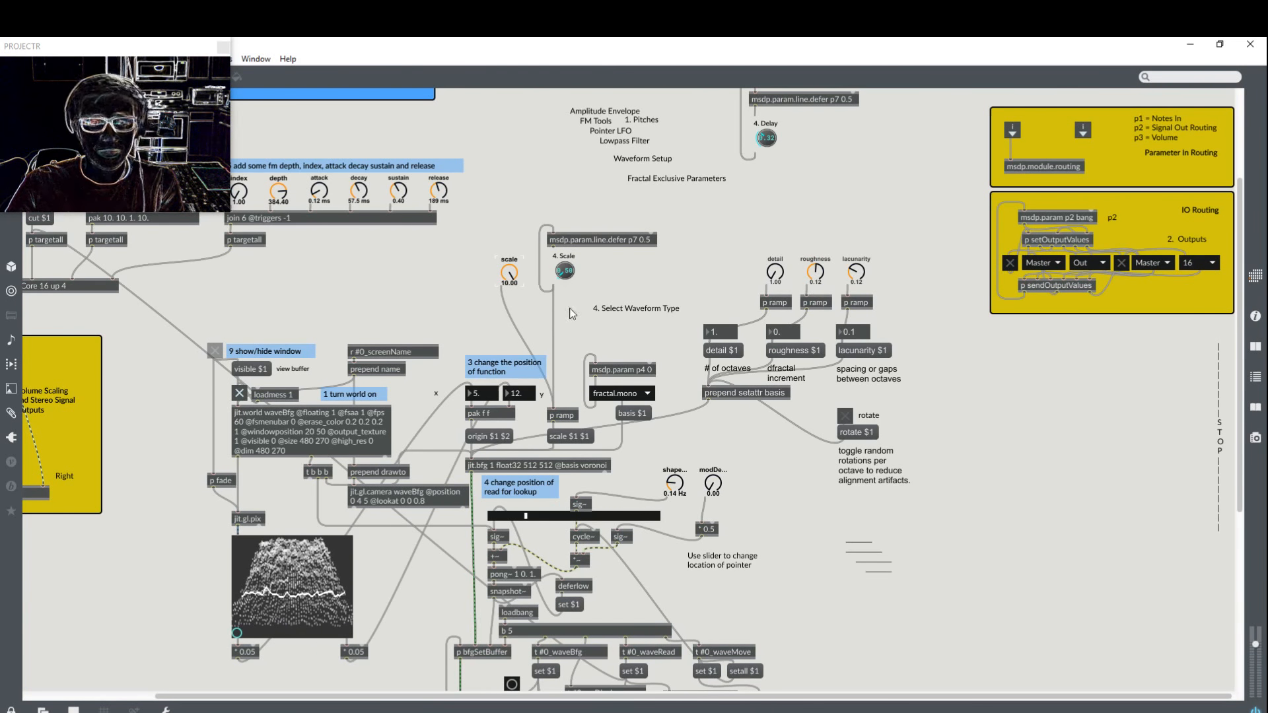
{"action": "left_click_drag", "start_coordinate": [566, 272], "coordinate": [508, 314]}
{"action": "mouse_move", "coordinate": [564, 271]}
{"action": "left_mouse_down"}
{"action": "mouse_move", "coordinate": [565, 260]}
{"action": "mouse_move", "coordinate": [568, 278]}
{"action": "left_mouse_up"}
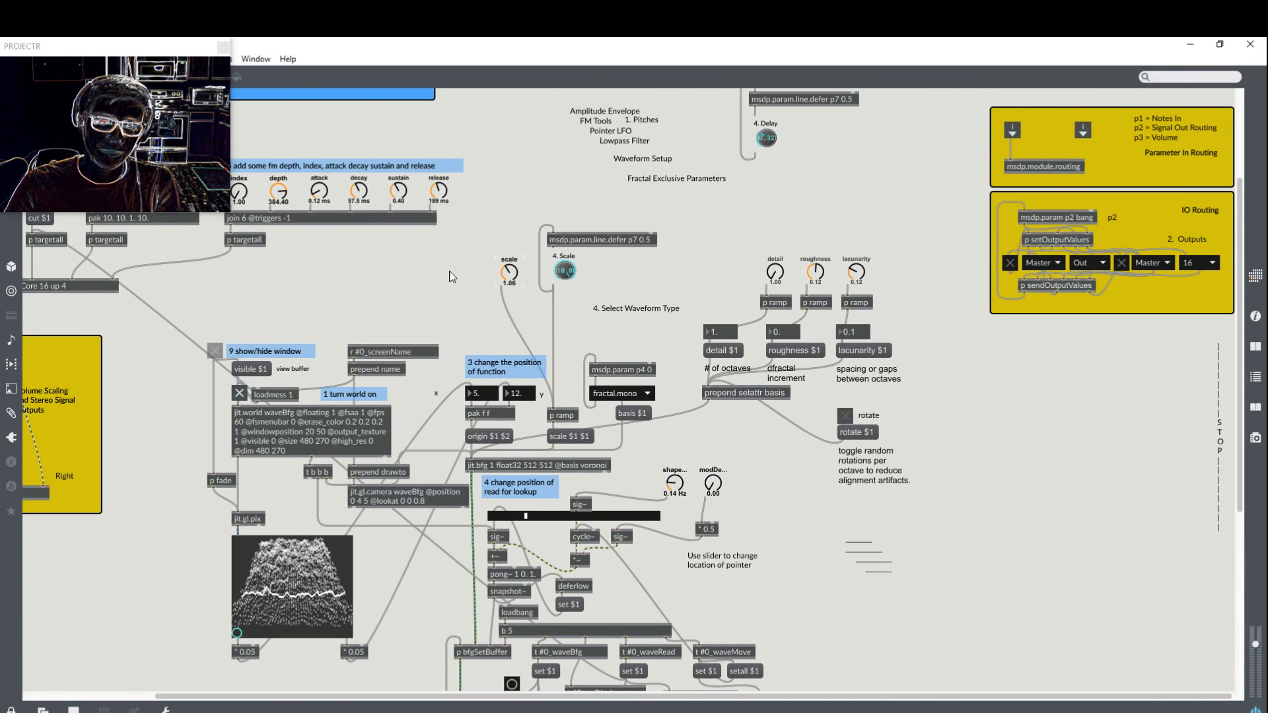
{"action": "key", "text": "ctrl+e"}
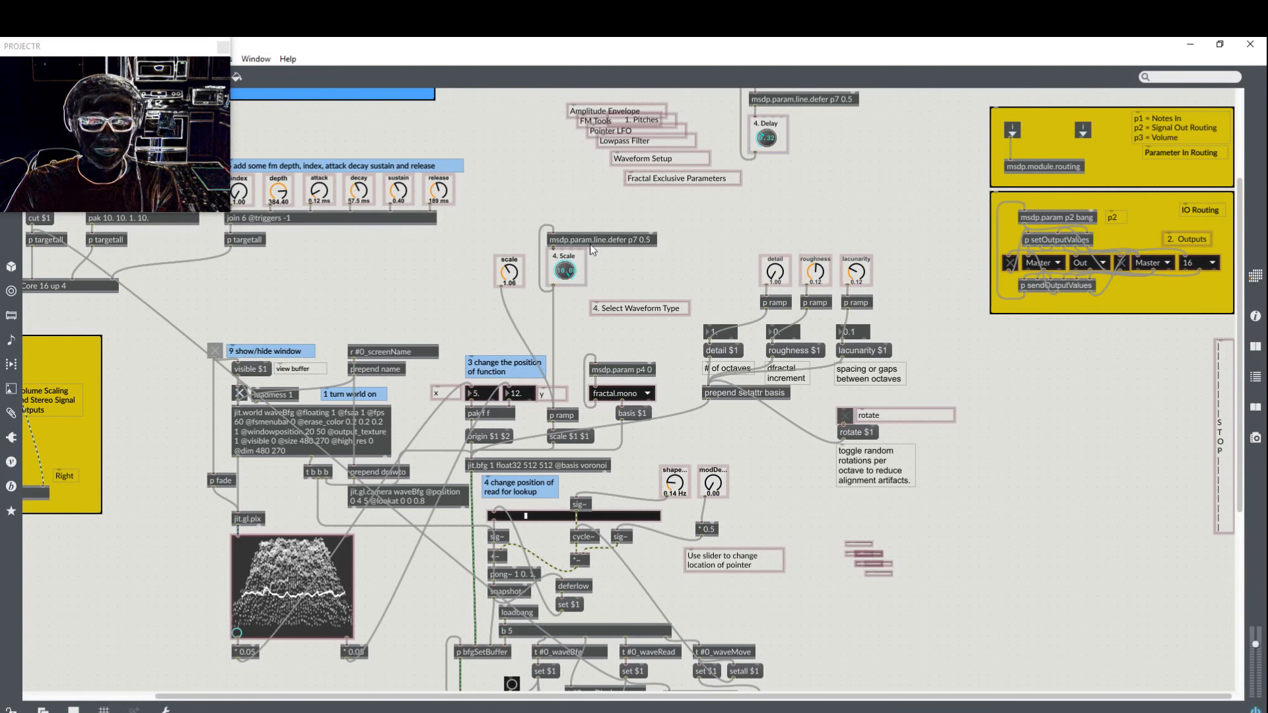
Step: Change the label argument of the 4. Scale dial's bpatcher to "5. Scale"
{"action": "left_click", "coordinate": [565, 272]}
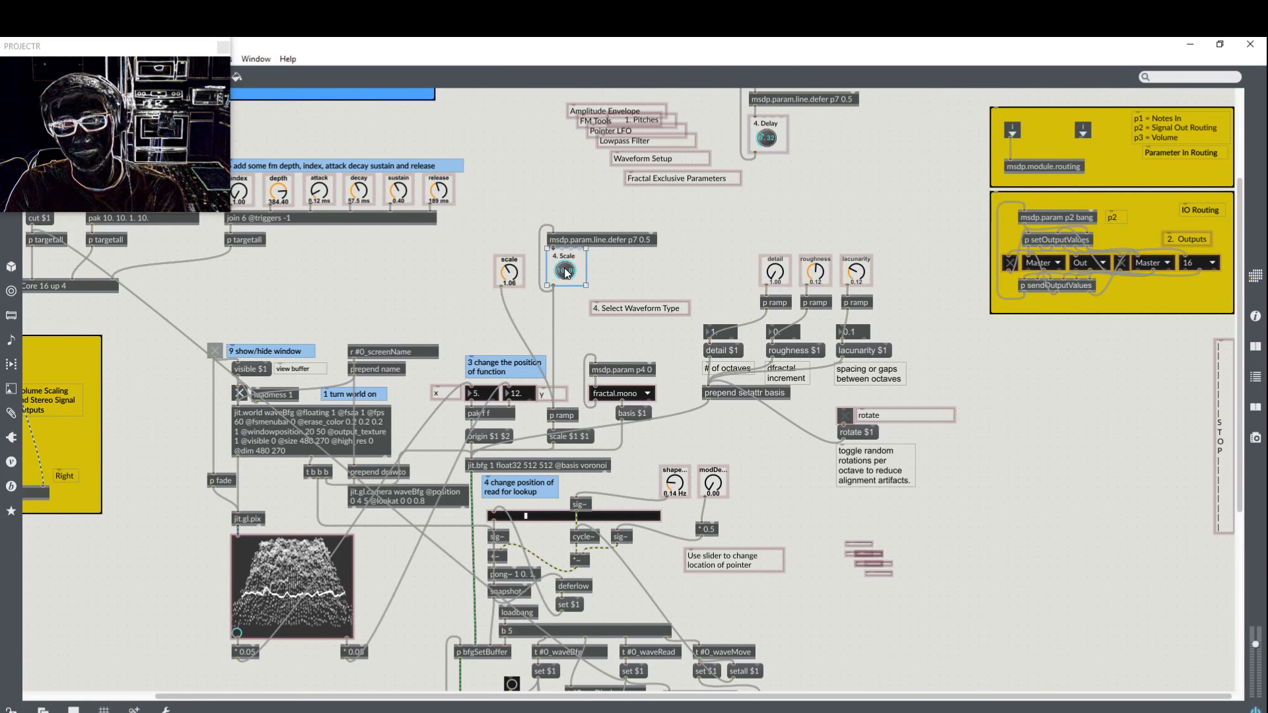
{"action": "right_click", "coordinate": [565, 273]}
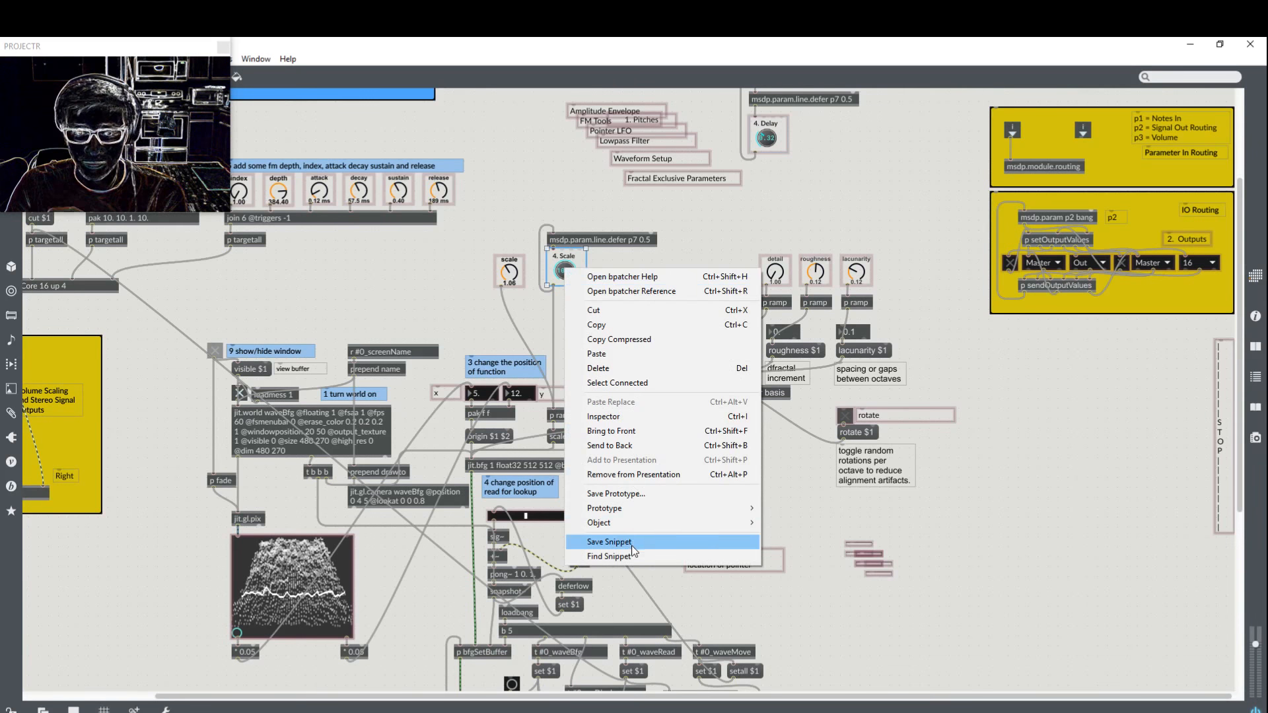
{"action": "left_click", "coordinate": [637, 416]}
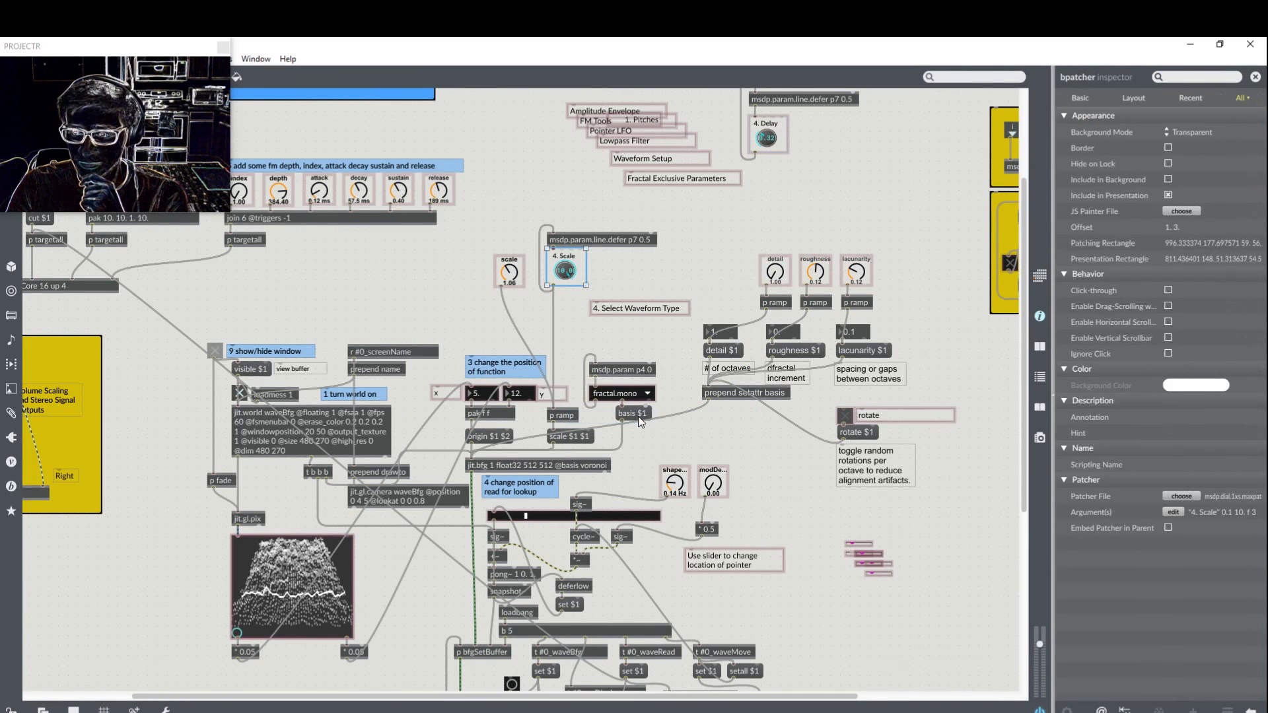
{"action": "left_click_drag", "start_coordinate": [1052, 518], "coordinate": [936, 502]}
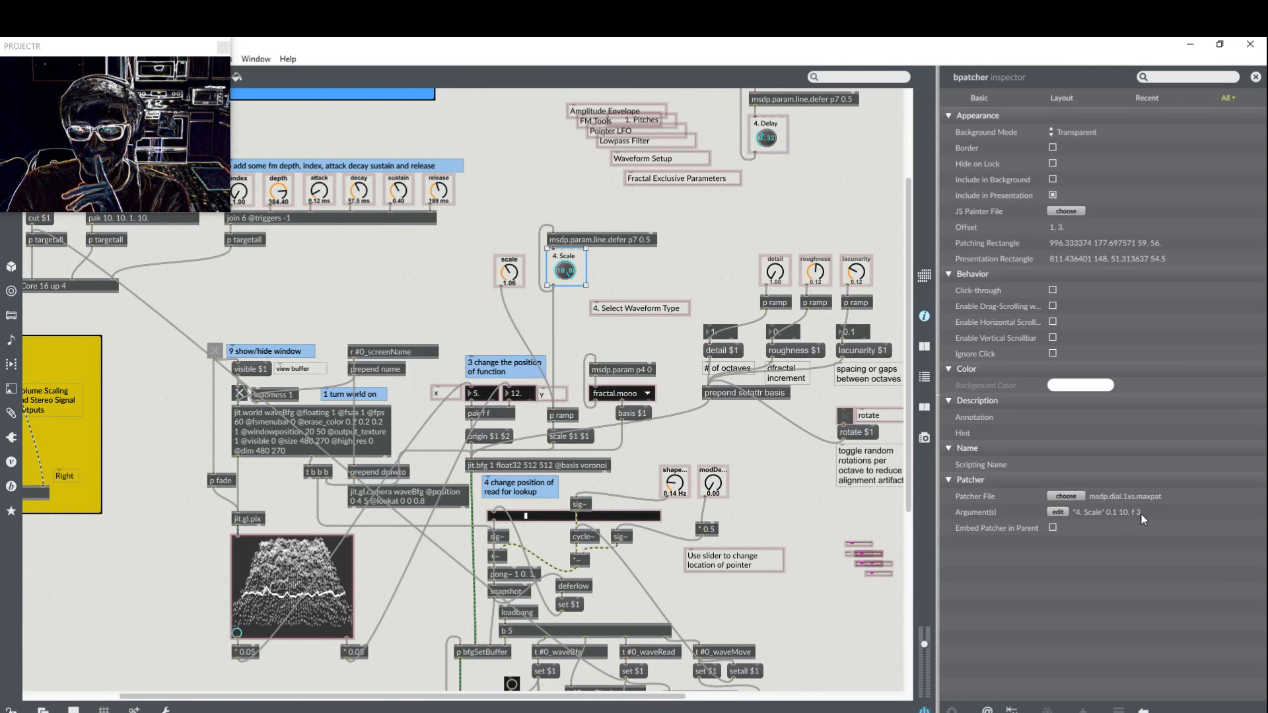
{"action": "double_click", "coordinate": [1089, 515]}
{"action": "left_click", "coordinate": [1080, 513]}
{"action": "key", "text": "BackSpace"}
{"action": "key", "text": "BackSpace"}
{"action": "type", "text": "5"}
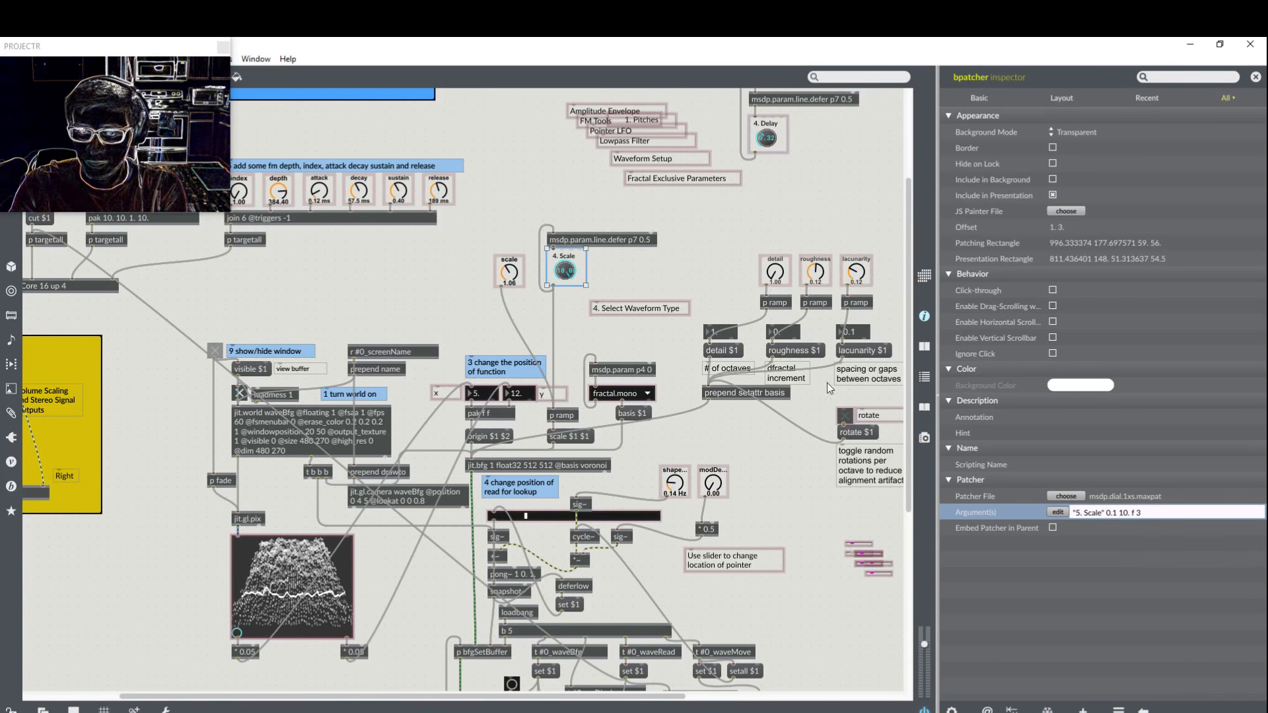
{"action": "left_click", "coordinate": [674, 267]}
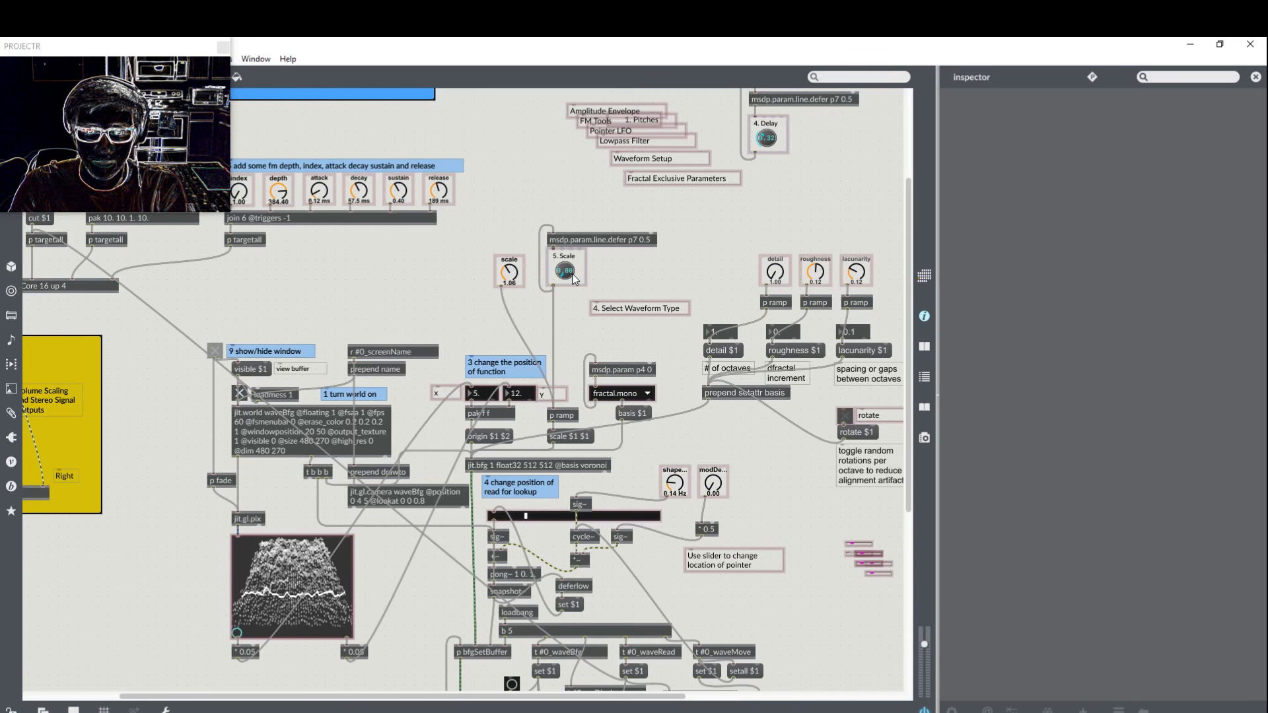
Step: Change the parameter object above the 5. Scale dial to msdp.param.line.defer p5 0.5 and set its scripting name to p5
{"action": "left_click", "coordinate": [638, 241]}
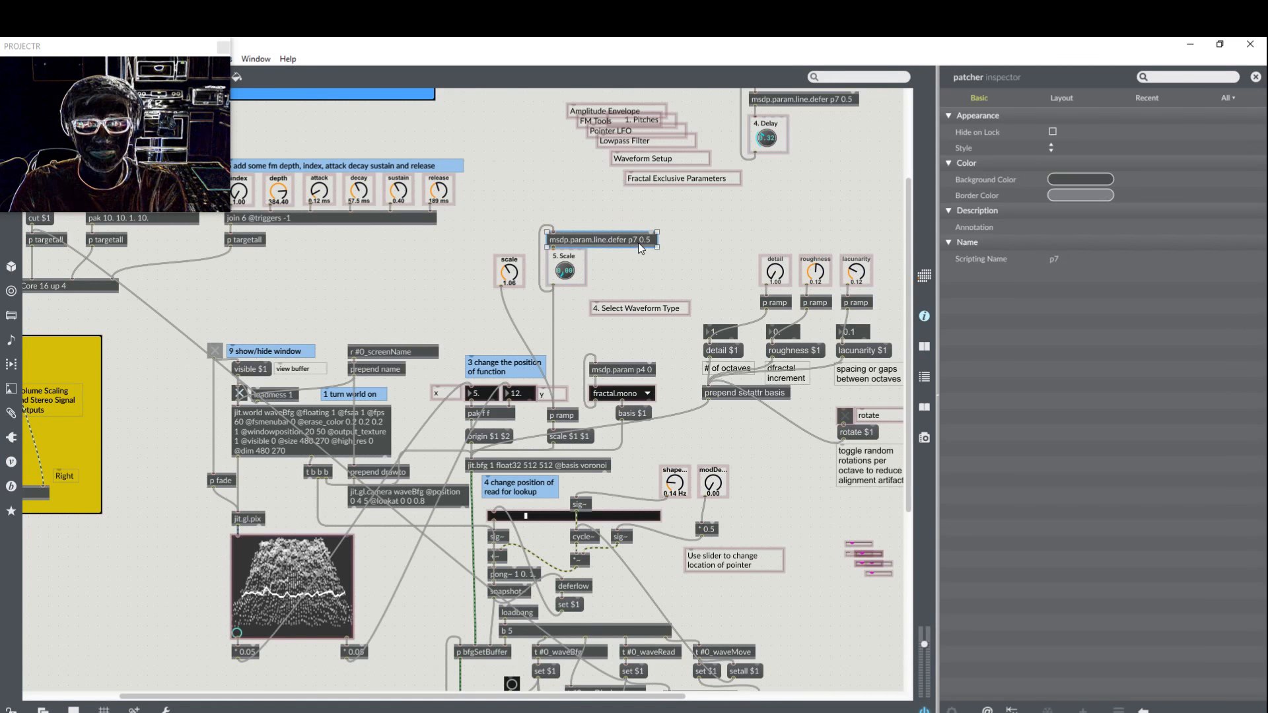
{"action": "double_click", "coordinate": [636, 240]}
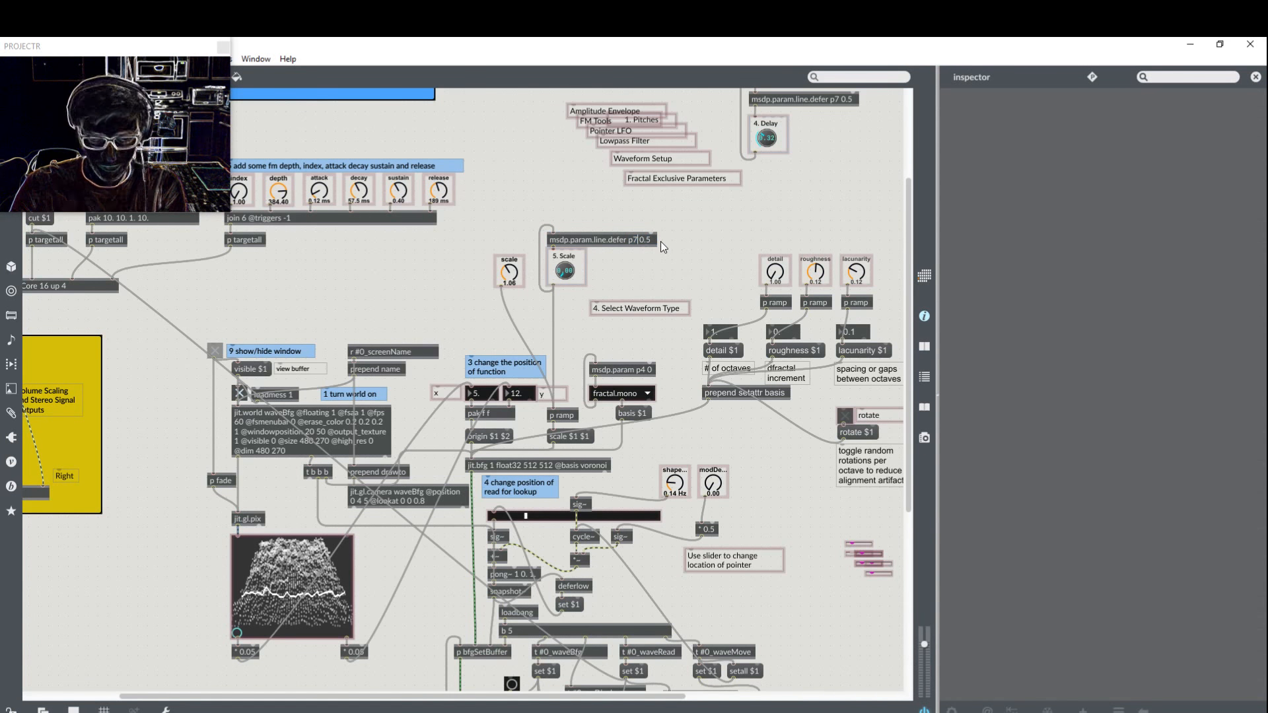
{"action": "key", "text": "BackSpace"}
{"action": "type", "text": "5"}
{"action": "left_click", "coordinate": [616, 247]}
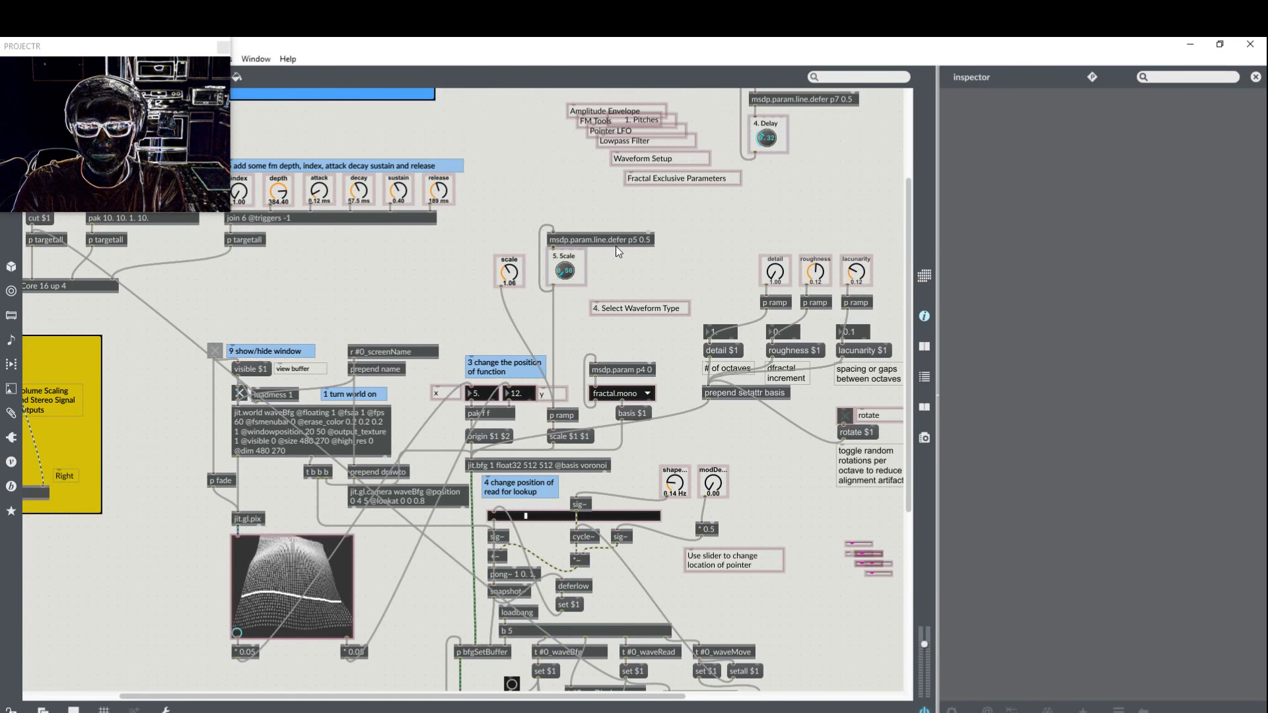
{"action": "left_click", "coordinate": [615, 245]}
{"action": "left_click", "coordinate": [1087, 259]}
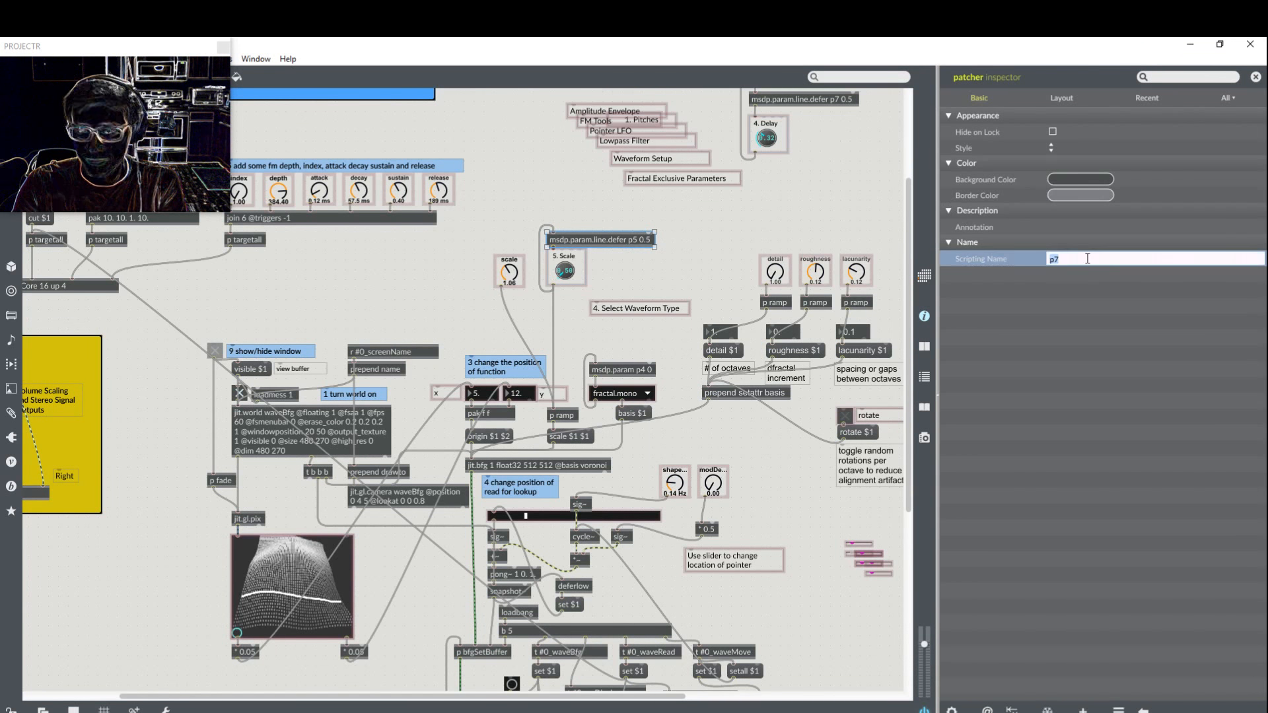
{"action": "type", "text": "p5"}
{"action": "key", "text": "Return"}
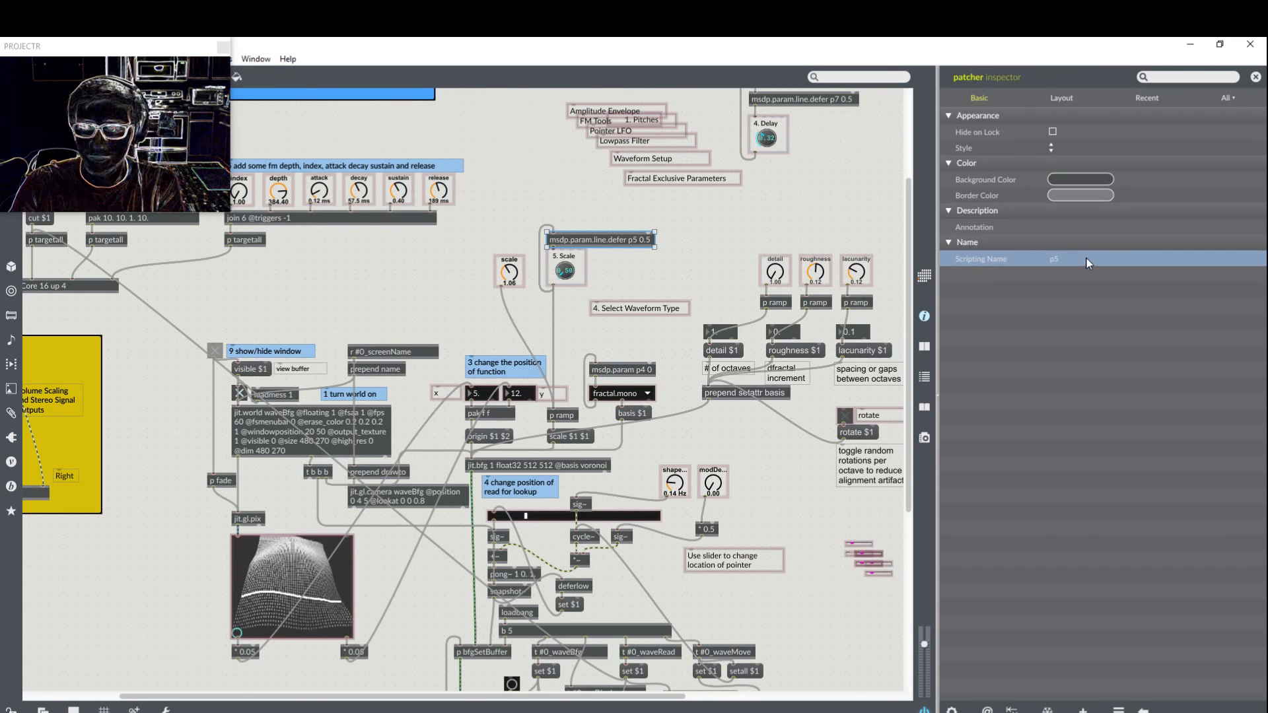
{"action": "left_click", "coordinate": [813, 218]}
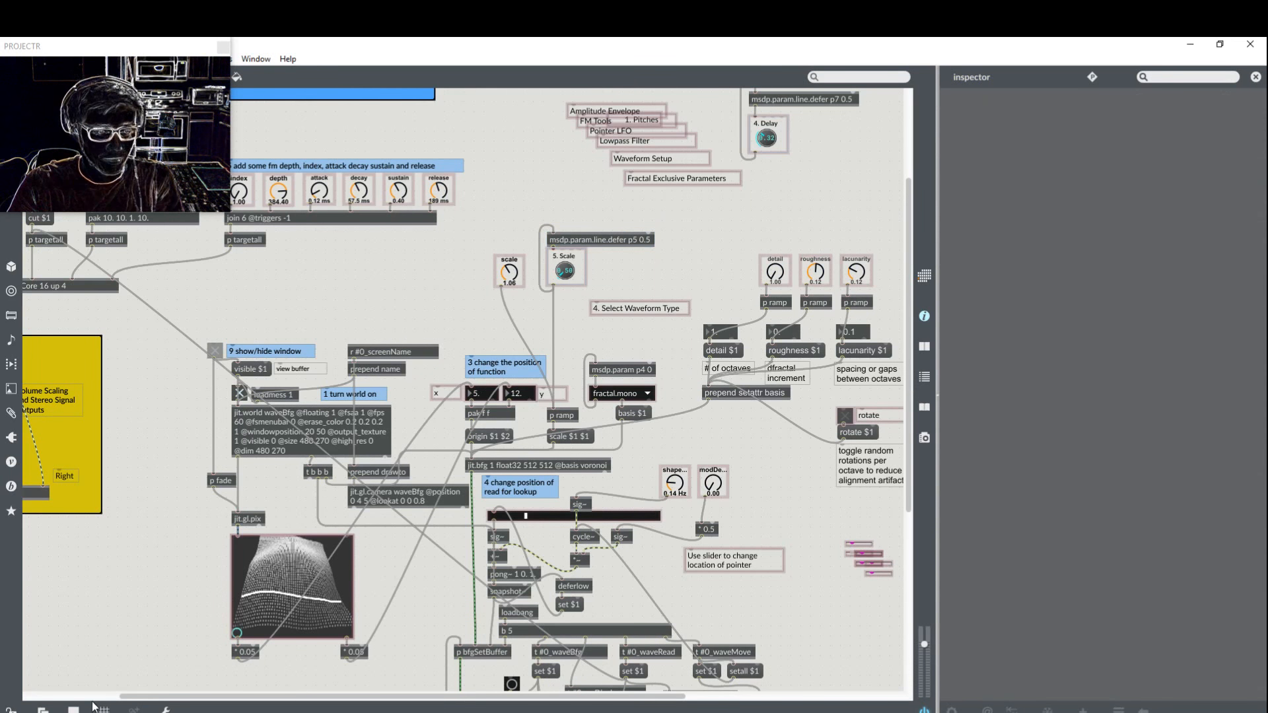
Step: In the presentation view, remove the original scale dial from the presentation and put the 5. Scale dial in its place
{"action": "left_click", "coordinate": [73, 710]}
{"action": "left_click", "coordinate": [576, 200]}
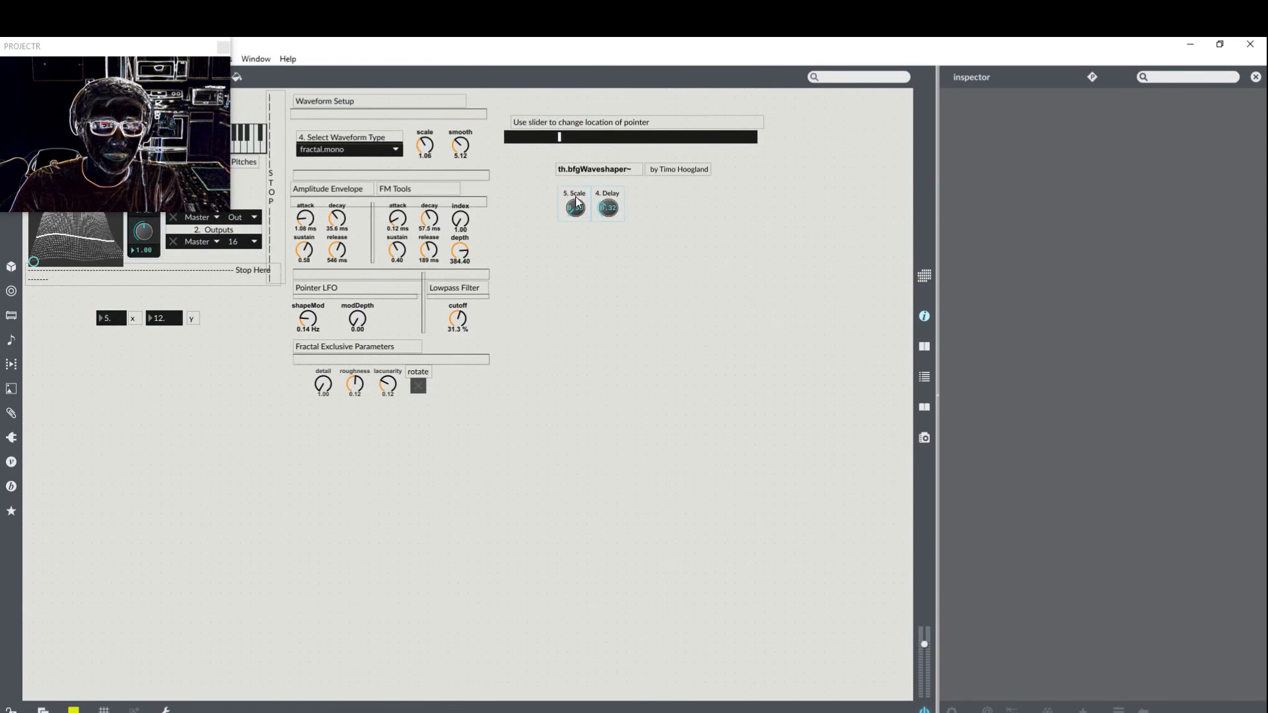
{"action": "left_click_drag", "start_coordinate": [576, 196], "coordinate": [573, 196]}
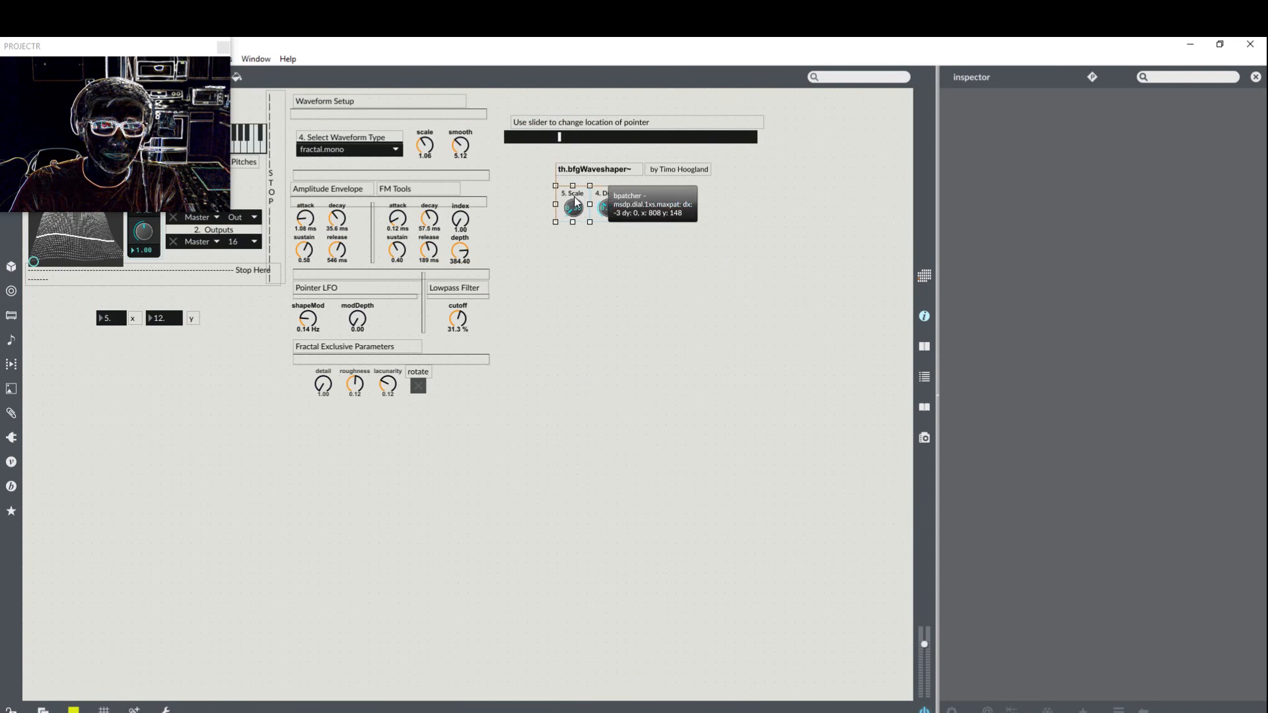
{"action": "left_click", "coordinate": [423, 154]}
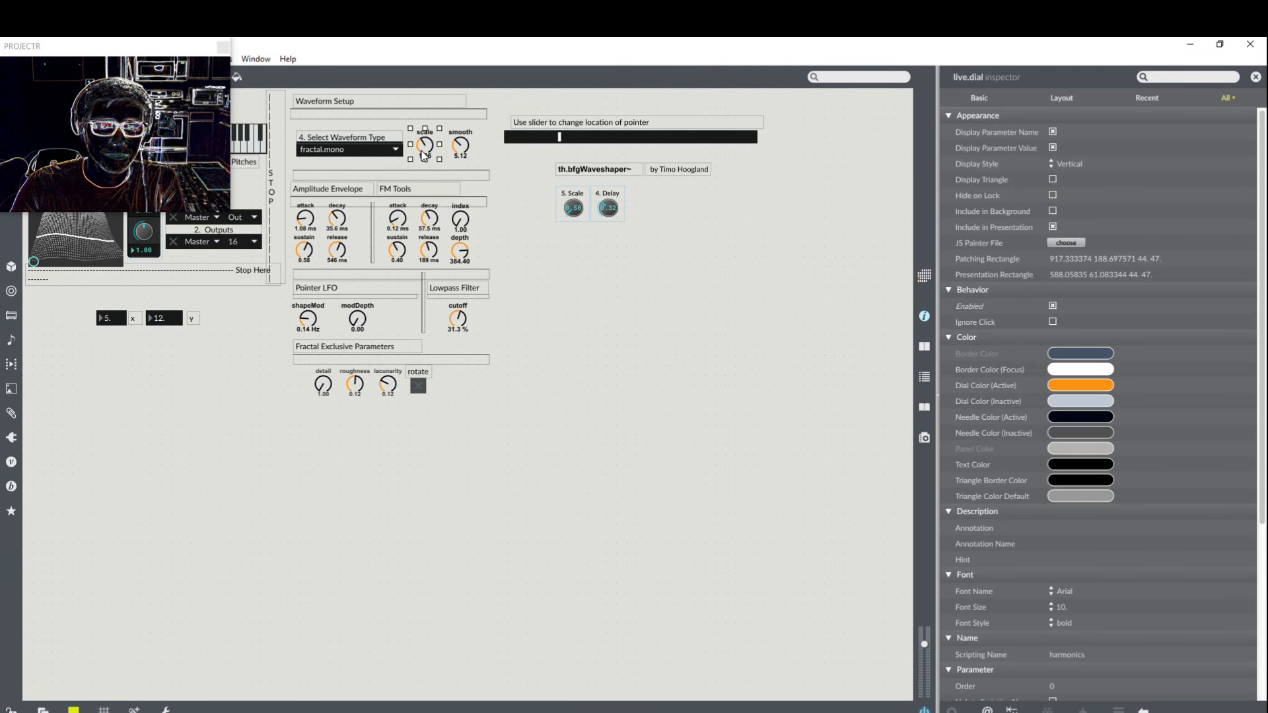
{"action": "right_click", "coordinate": [421, 150]}
{"action": "left_click", "coordinate": [513, 357]}
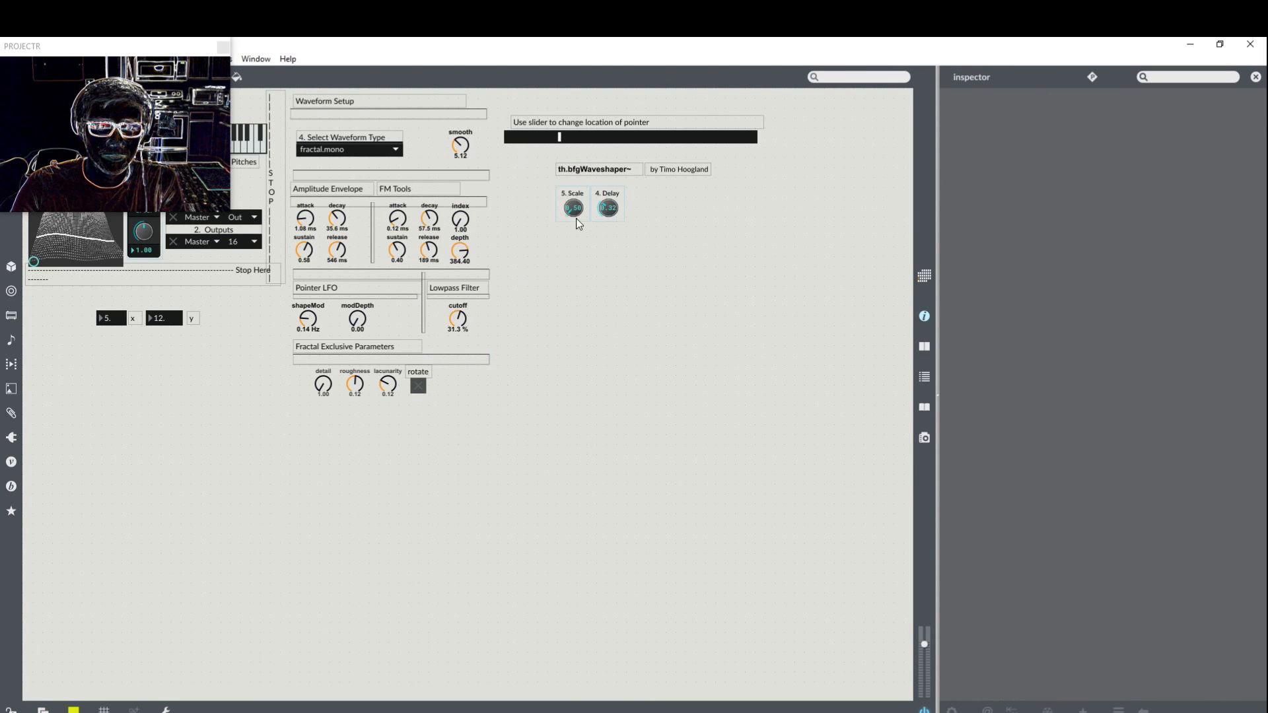
{"action": "left_click_drag", "start_coordinate": [572, 209], "coordinate": [423, 147]}
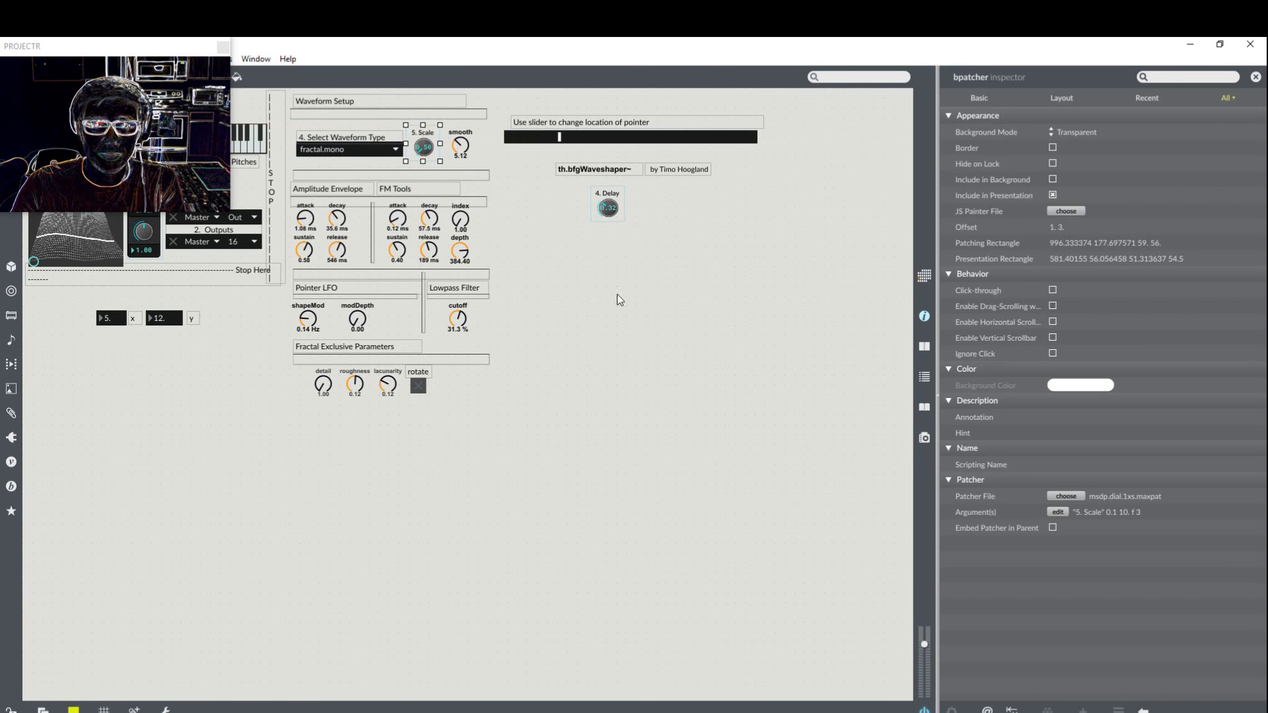
Step: Lock the patch, turn the original smooth dial down to its minimum, and unlock the patch
{"action": "left_click", "coordinate": [454, 139]}
{"action": "left_click", "coordinate": [611, 257]}
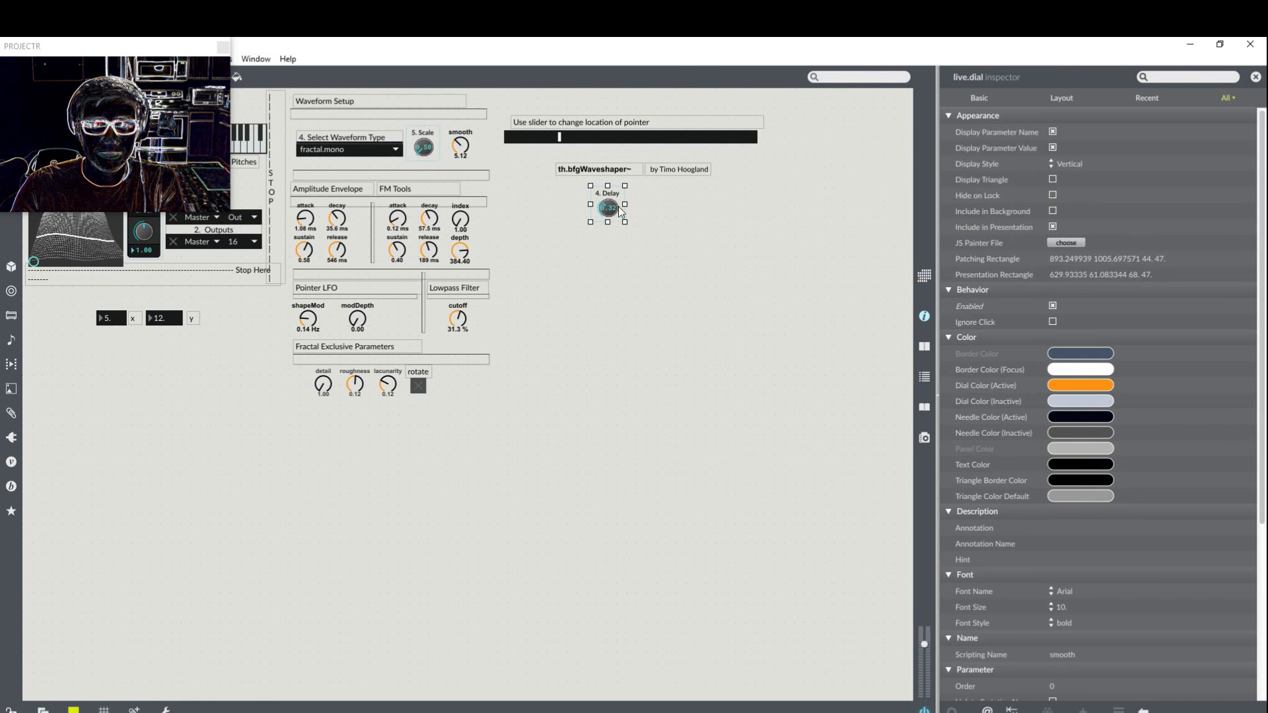
{"action": "key", "text": "ctrl+e"}
{"action": "left_click_drag", "start_coordinate": [464, 147], "coordinate": [460, 140]}
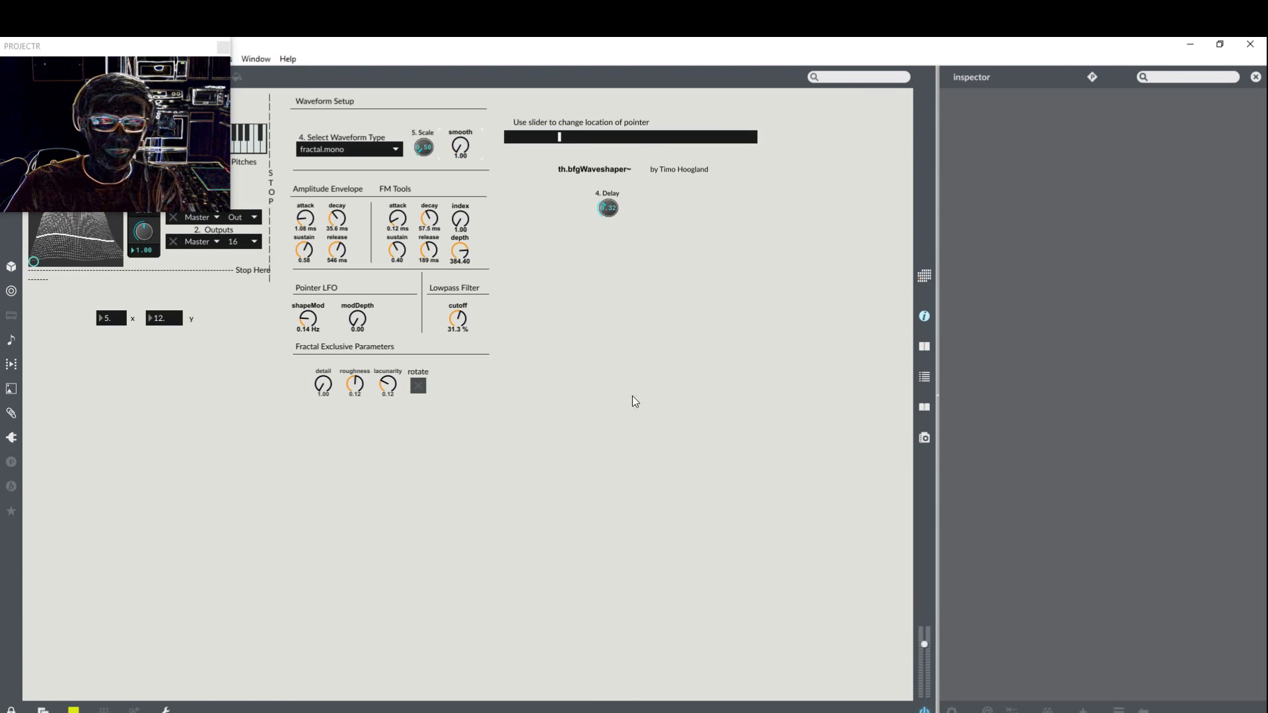
{"action": "key", "text": "ctrl+e"}
Step: Inspect the original smooth dial's range, initial value, unit style and exponent in its parameter properties
{"action": "left_click", "coordinate": [466, 148]}
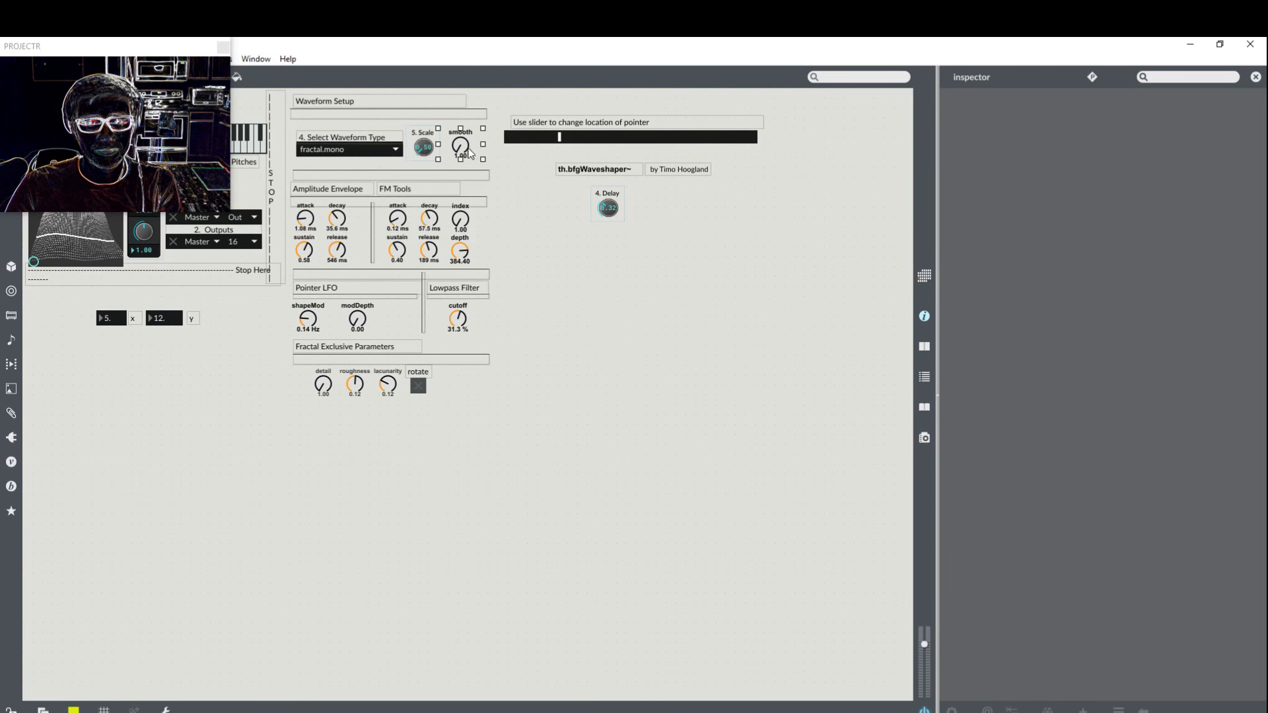
{"action": "scroll", "coordinate": [1034, 568], "scroll_direction": "down", "scroll_amount": 5}
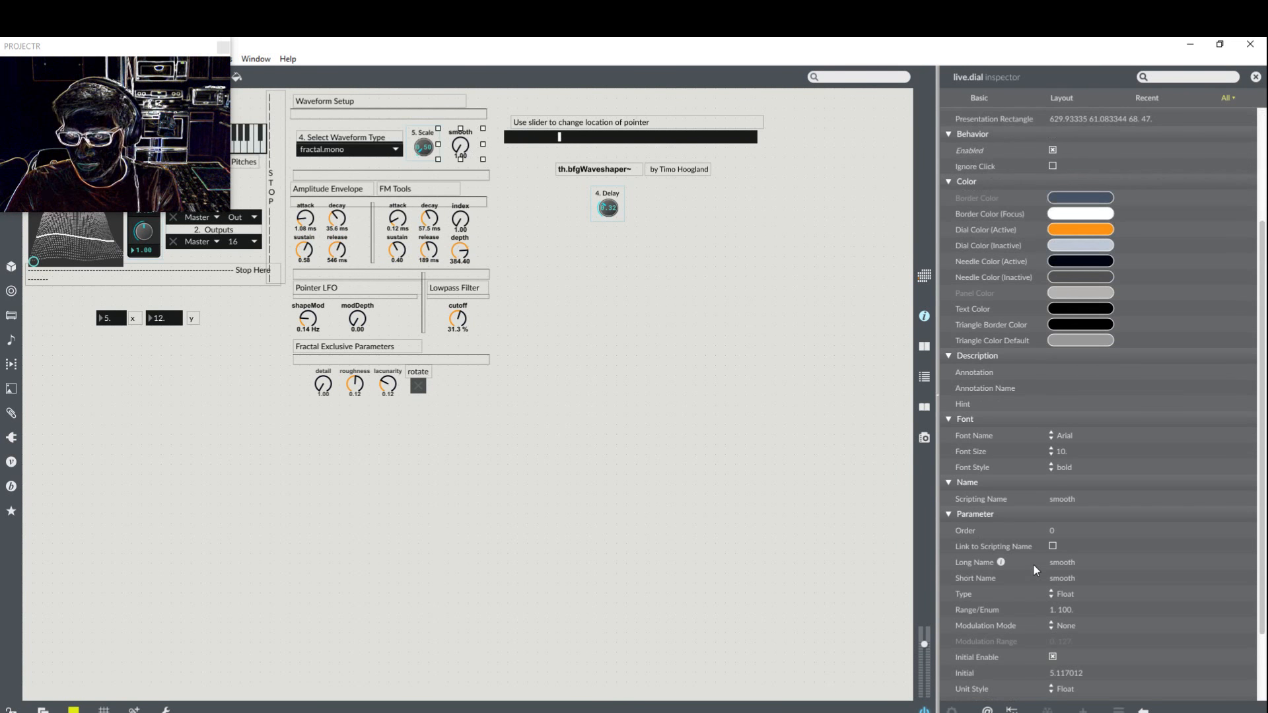
{"action": "scroll", "coordinate": [1033, 569], "scroll_direction": "down", "scroll_amount": 3}
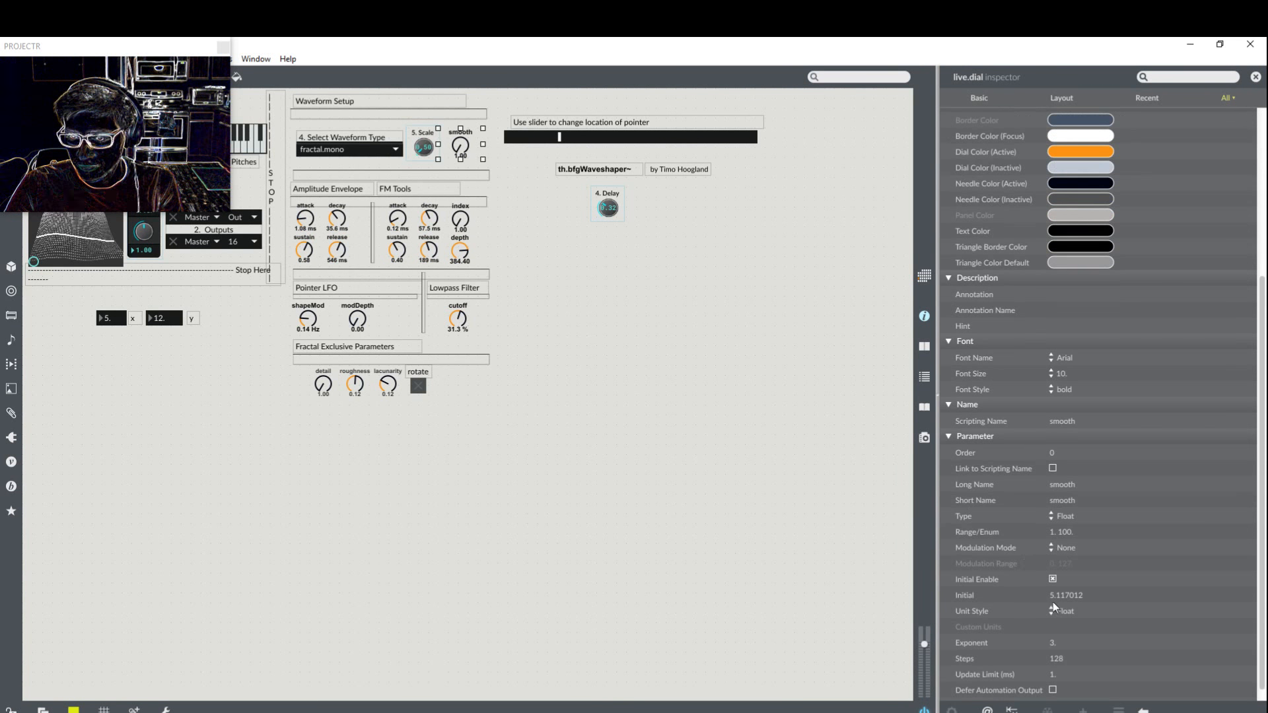
{"action": "left_click", "coordinate": [629, 233]}
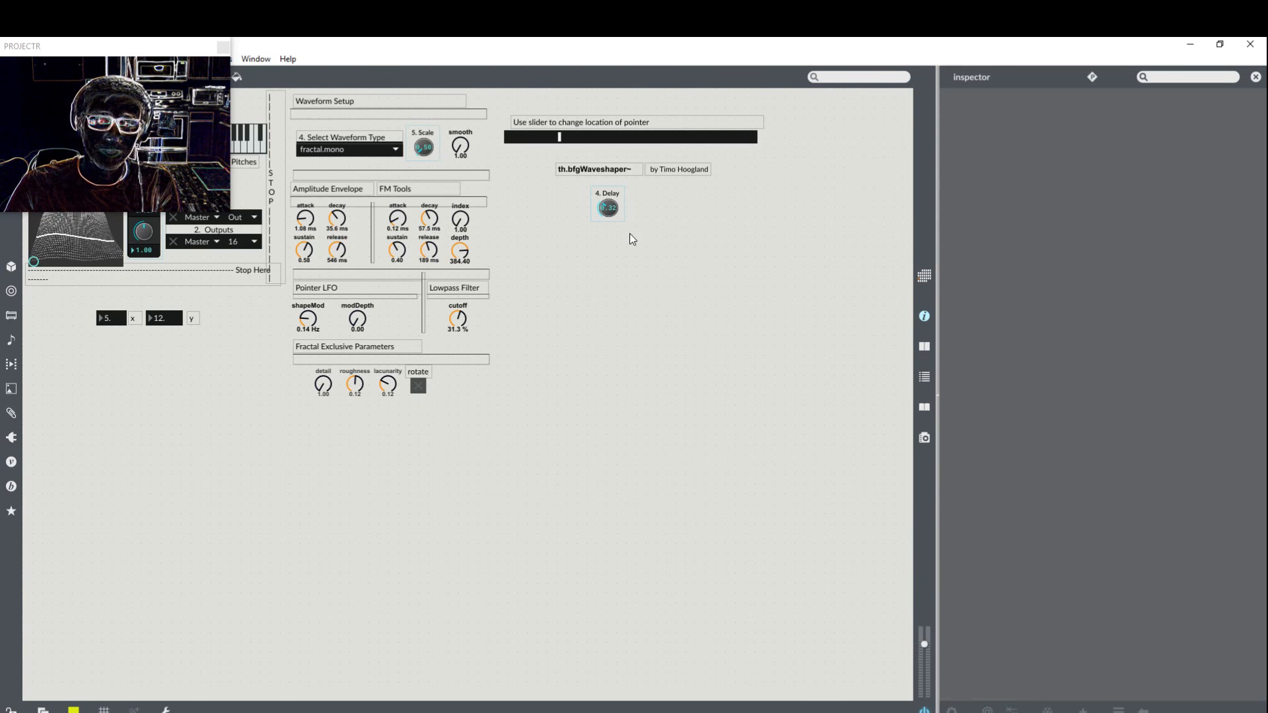
Step: Lock the patch, test the original smooth dial's response in both directions, and unlock the patch
{"action": "key", "text": "ctrl+e"}
{"action": "left_click_drag", "start_coordinate": [463, 145], "coordinate": [462, 72]}
{"action": "left_click_drag", "start_coordinate": [461, 153], "coordinate": [461, 227]}
{"action": "key", "text": "ctrl+e"}
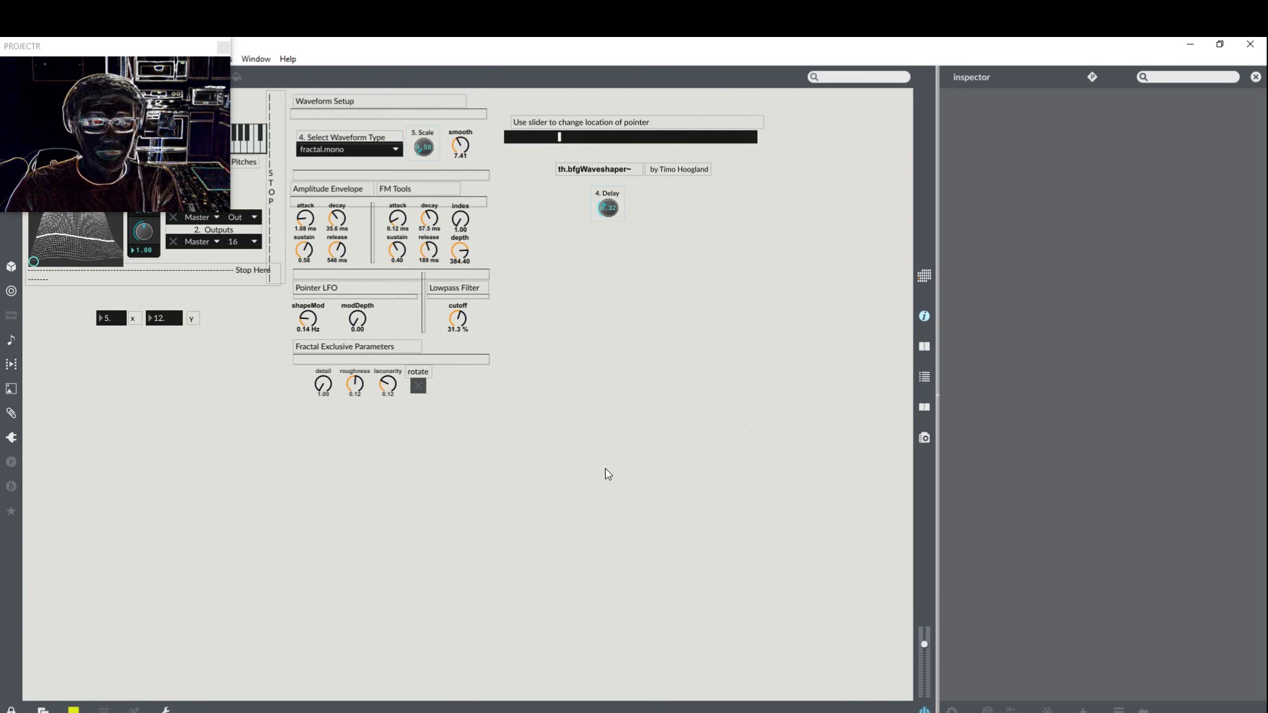
Step: Change the label argument of the 4. Delay dial's bpatcher to "6. Smooth" and enable embedding the patcher in its parent
{"action": "left_click", "coordinate": [614, 210]}
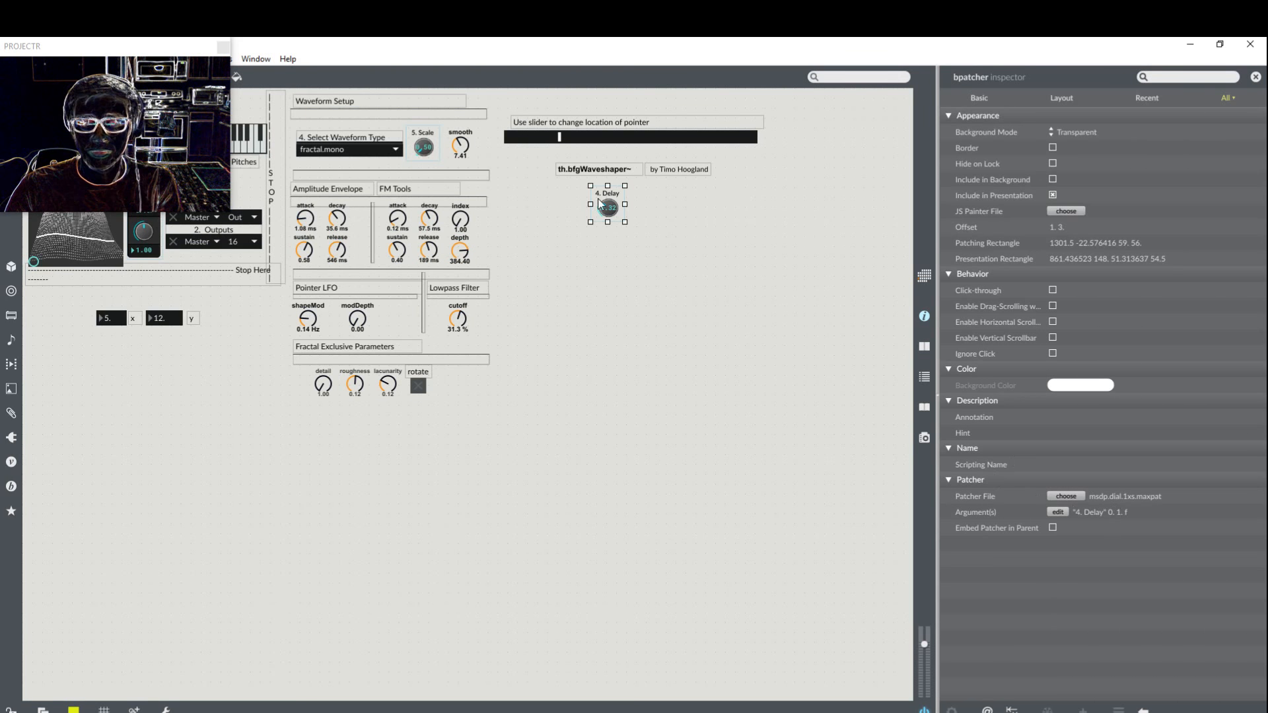
{"action": "left_click", "coordinate": [1083, 514]}
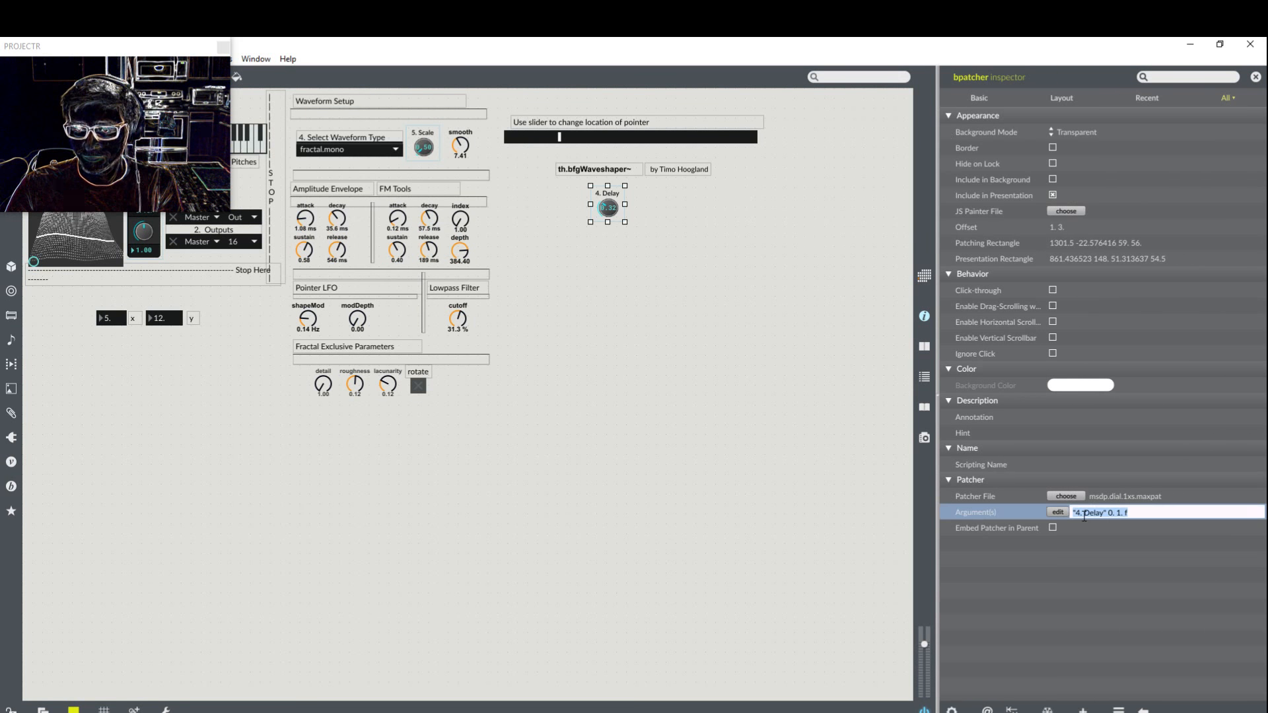
{"action": "mouse_move", "coordinate": [1083, 514]}
{"action": "left_mouse_down"}
{"action": "mouse_move", "coordinate": [1102, 513]}
{"action": "mouse_move", "coordinate": [1064, 512]}
{"action": "left_mouse_up"}
{"action": "key", "text": "Right"}
{"action": "key", "text": "BackSpace"}
{"action": "key", "text": "BackSpace"}
{"action": "key", "text": "BackSpace"}
{"action": "key", "text": "BackSpace"}
{"action": "key", "text": "BackSpace"}
{"action": "key", "text": "BackSpace"}
{"action": "key", "text": "BackSpace"}
{"action": "key", "text": "BackSpace"}
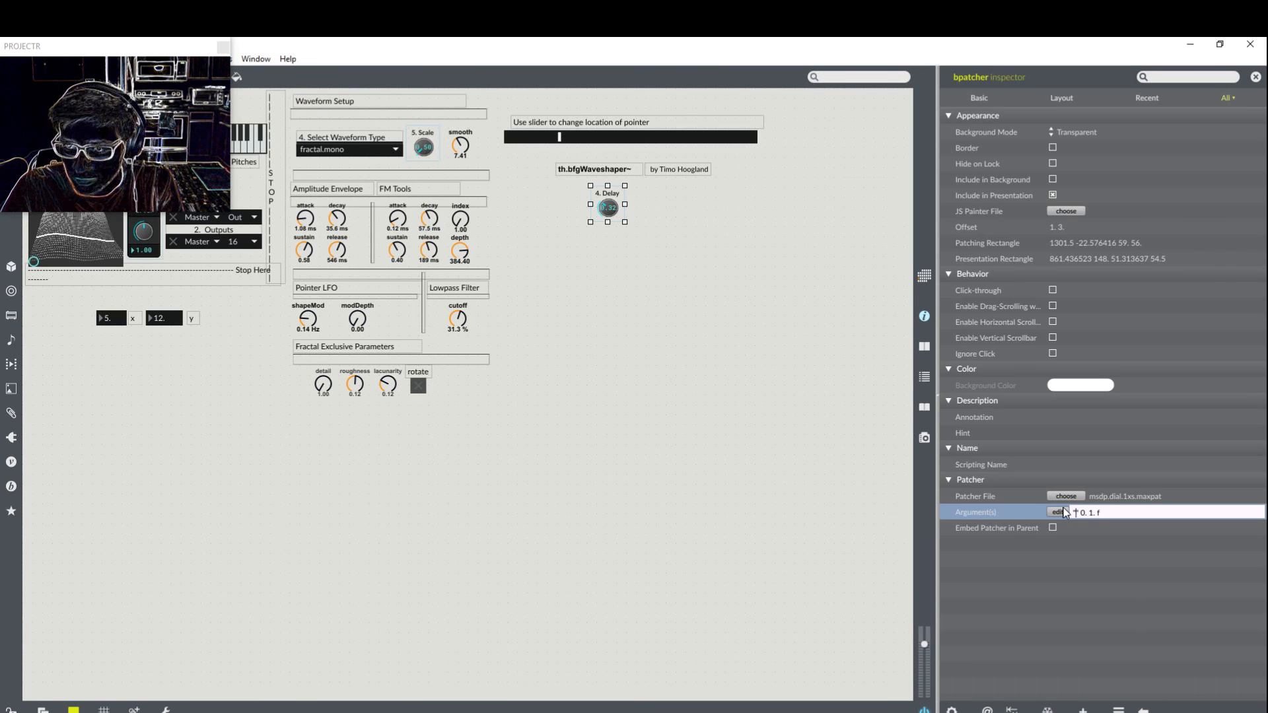
{"action": "type", "text": "6. Sm"}
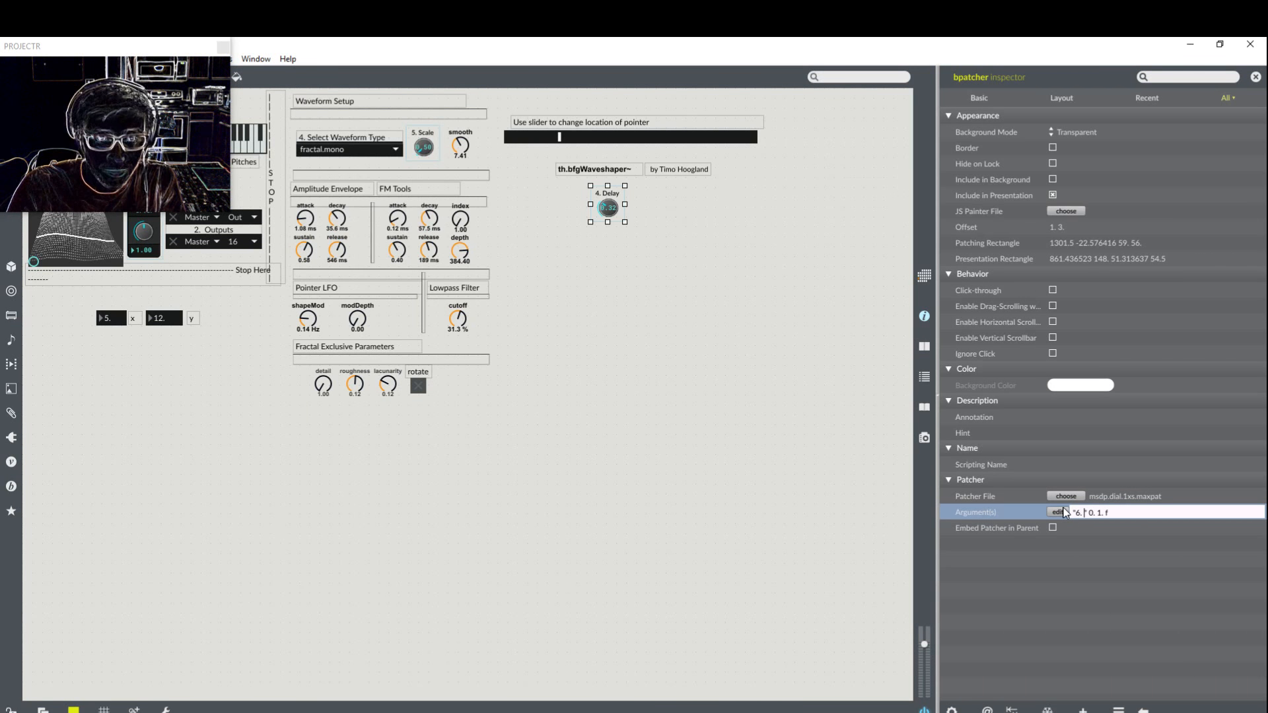
{"action": "type", "text": "ooth"}
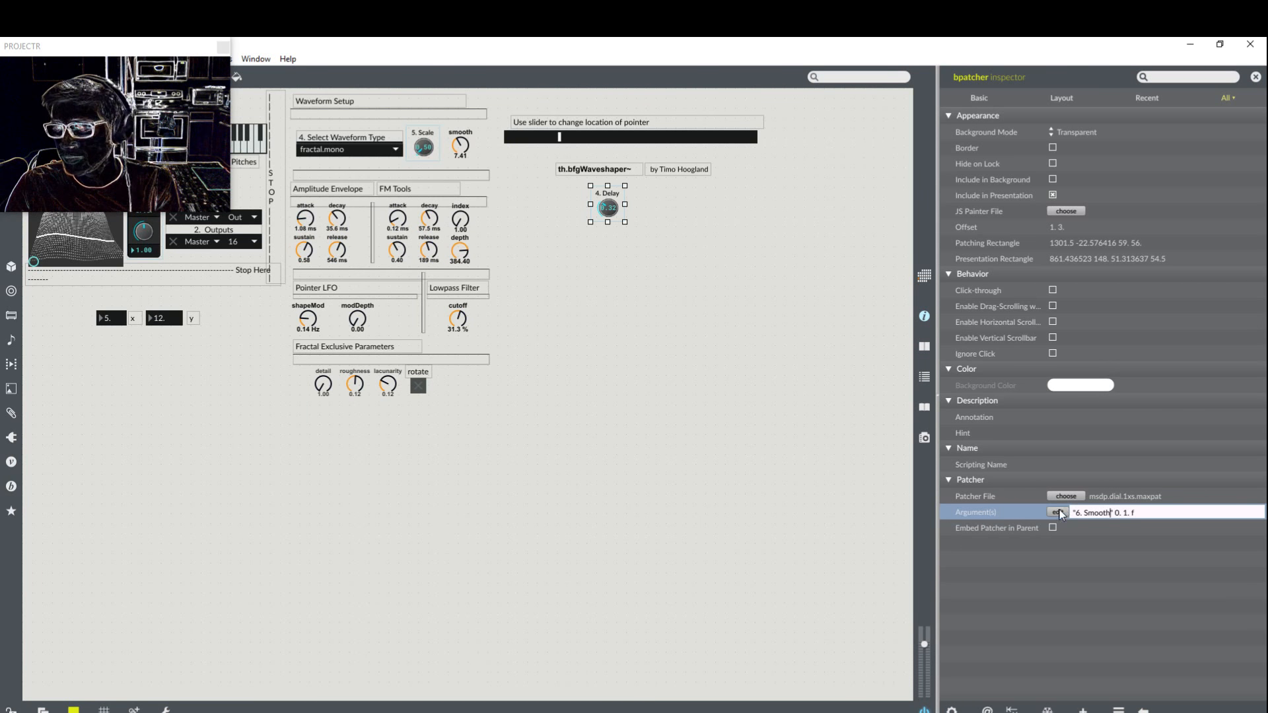
{"action": "left_click", "coordinate": [1108, 530]}
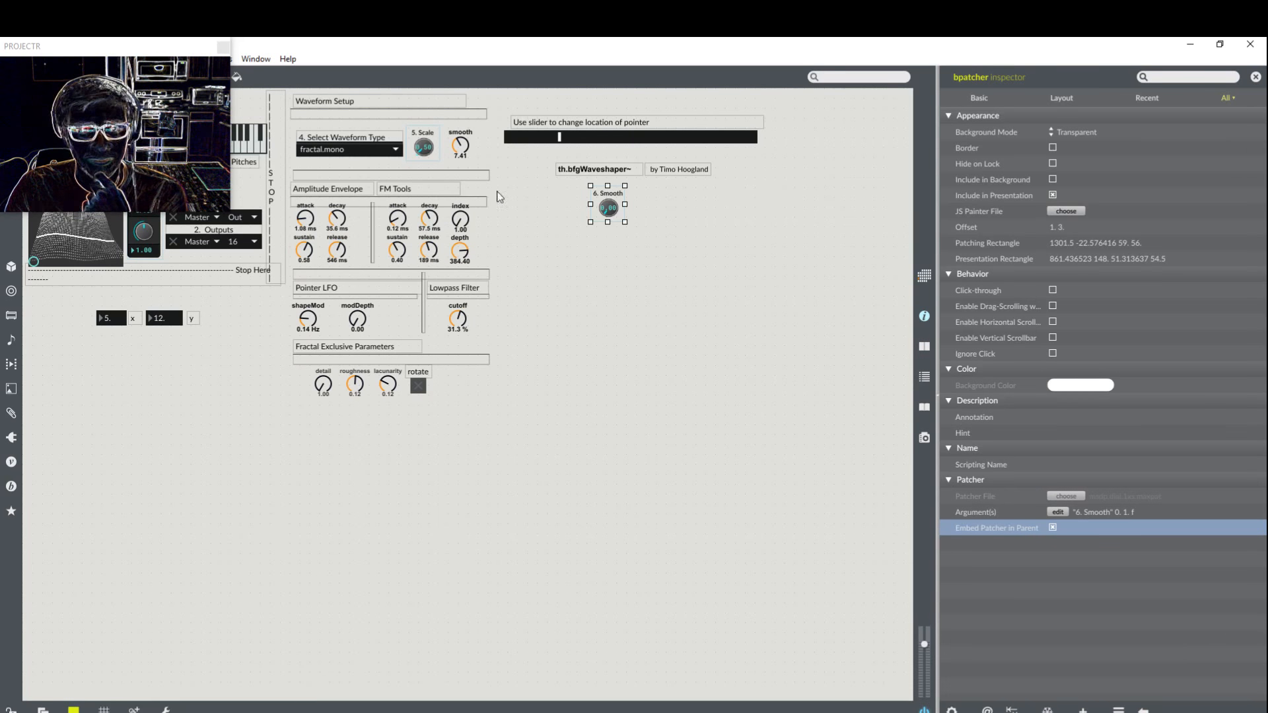
Step: With the patch locked, turn the original smooth dial down to 1.00 to check its lowest value
{"action": "left_click", "coordinate": [461, 149]}
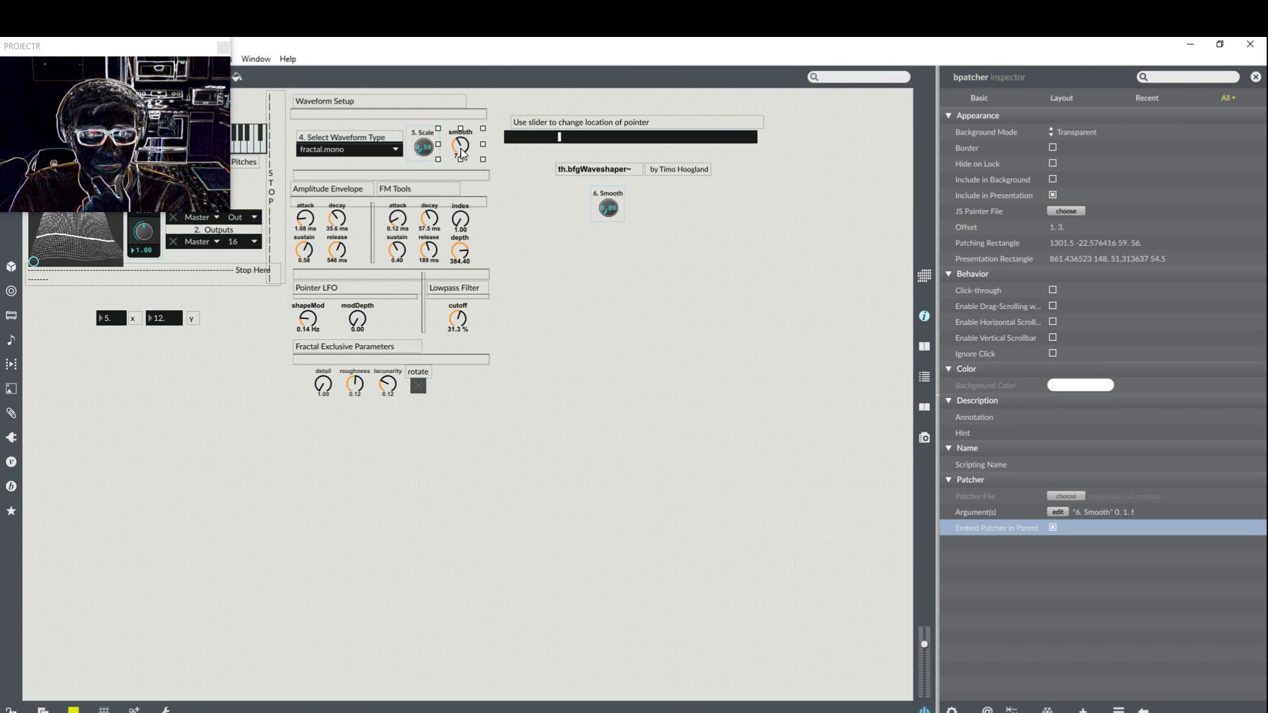
{"action": "left_click", "coordinate": [521, 197], "text": "ctrl"}
{"action": "left_click_drag", "start_coordinate": [460, 144], "coordinate": [521, 415]}
{"action": "key", "text": "ctrl+e"}
Step: Set the 6. Smooth dial's bpatcher arguments to a range of 1. to 100., float output, and exponent 3
{"action": "left_click", "coordinate": [613, 206]}
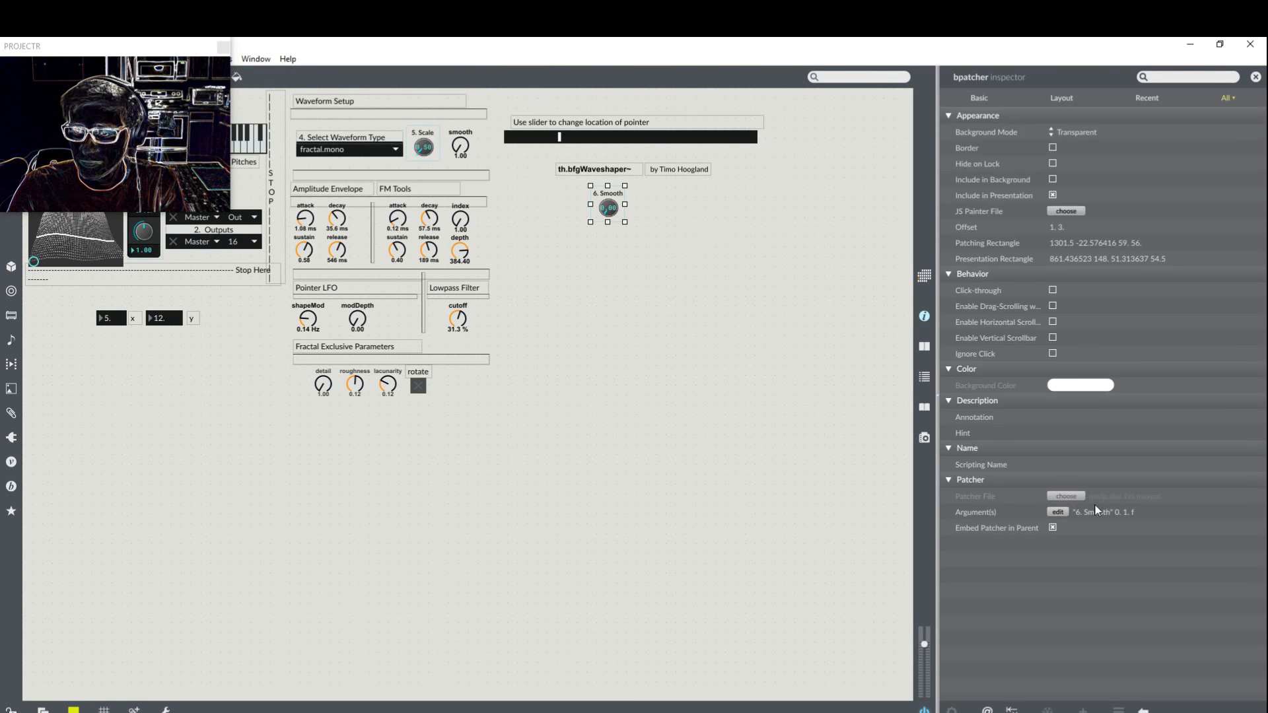
{"action": "left_click", "coordinate": [1116, 513]}
{"action": "key", "text": "BackSpace"}
{"action": "type", "text": "1. 100"}
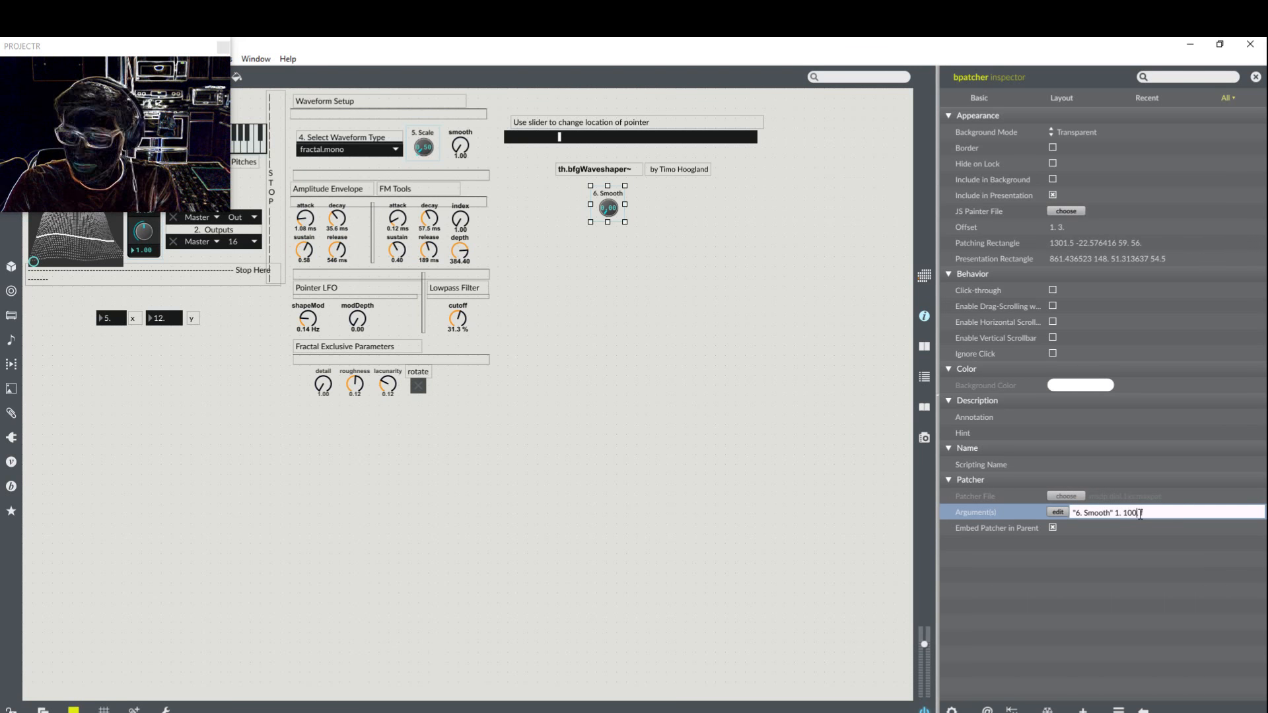
{"action": "left_click", "coordinate": [1165, 517]}
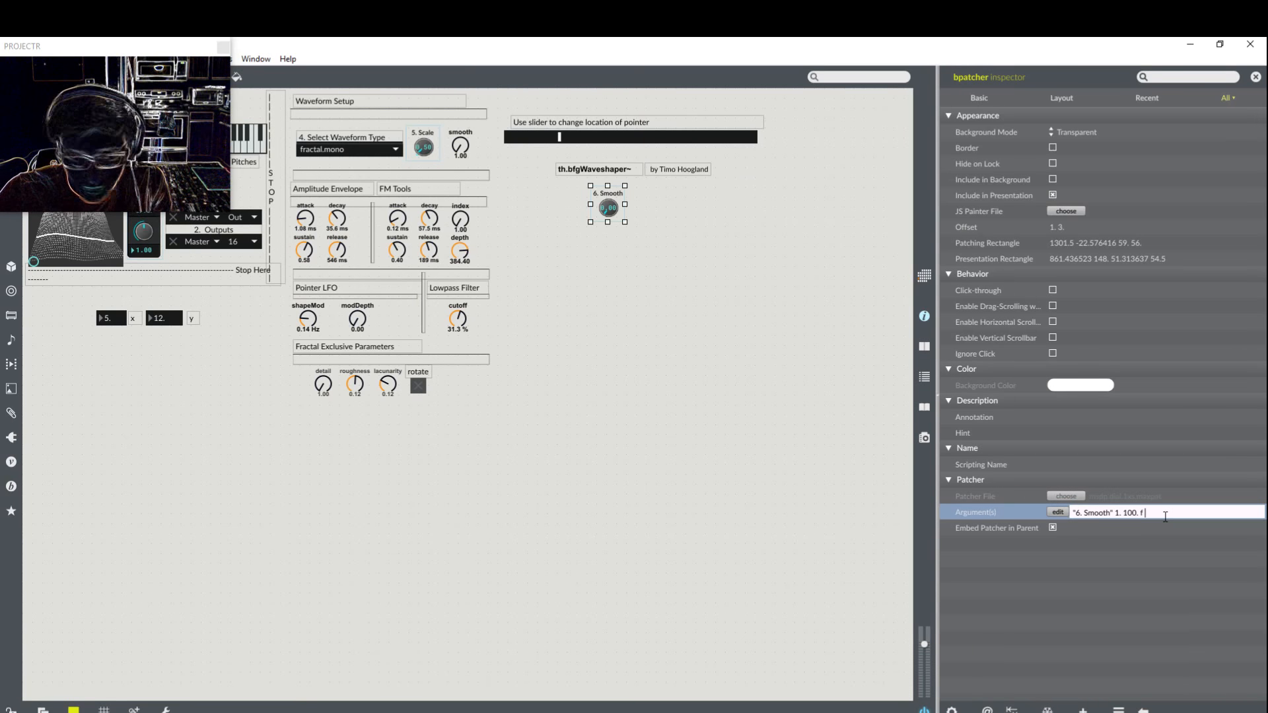
{"action": "type", "text": "3"}
{"action": "left_click", "coordinate": [700, 457]}
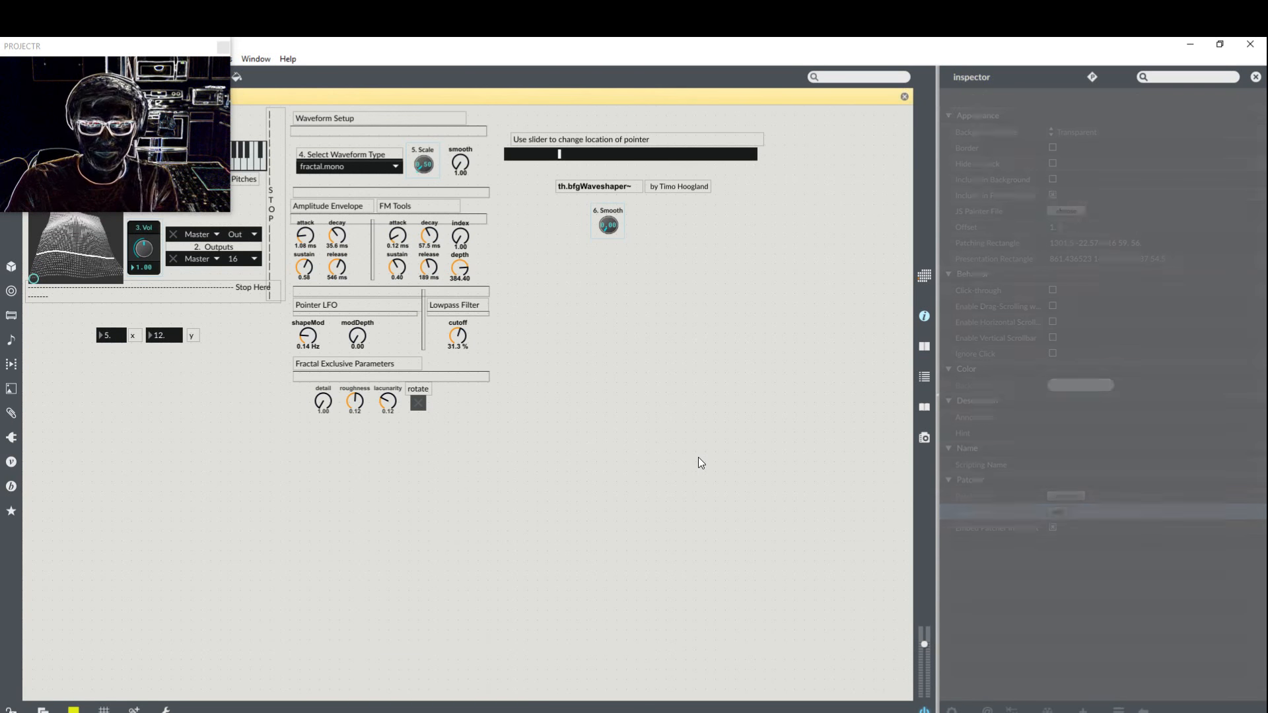
{"action": "mouse_move", "coordinate": [745, 50]}
{"action": "left_mouse_down"}
{"action": "mouse_move", "coordinate": [815, 82]}
{"action": "mouse_move", "coordinate": [801, 85]}
{"action": "mouse_move", "coordinate": [760, 38]}
{"action": "left_mouse_up"}
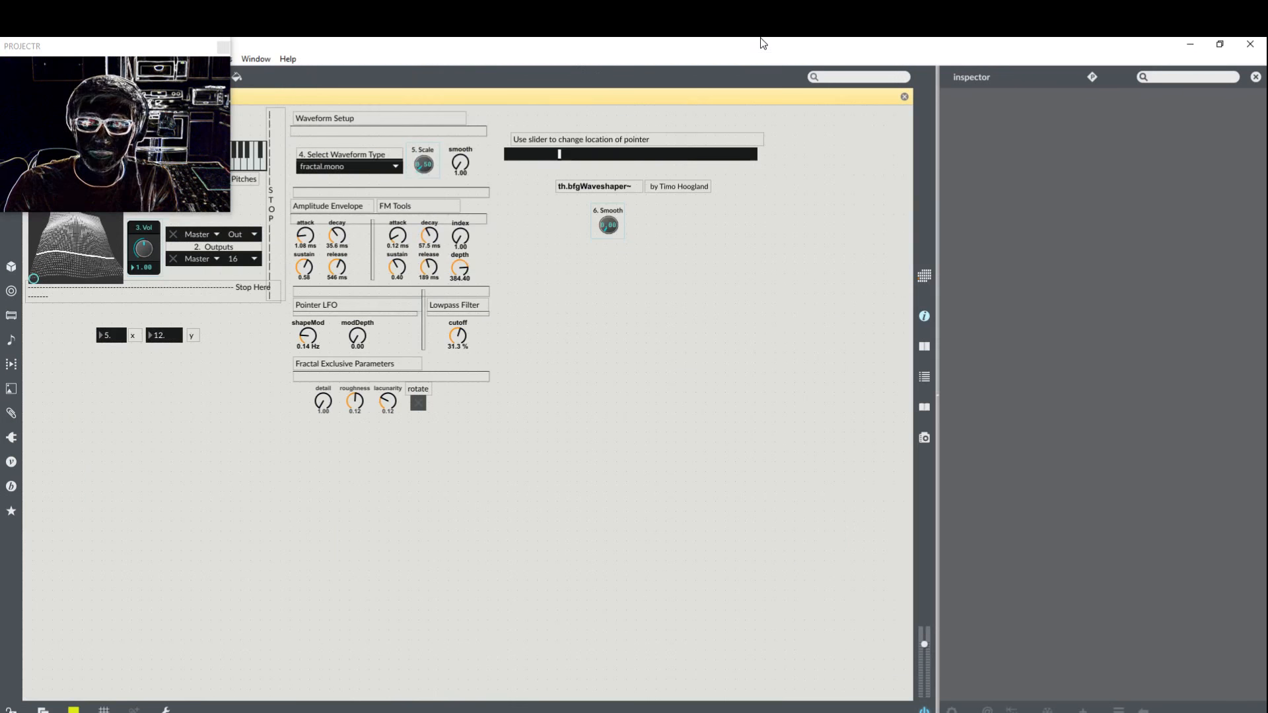
Step: Test the 6. Smooth dial in the locked patch, dismiss the notification bar, and return to the unlocked patch
{"action": "left_click", "coordinate": [617, 231]}
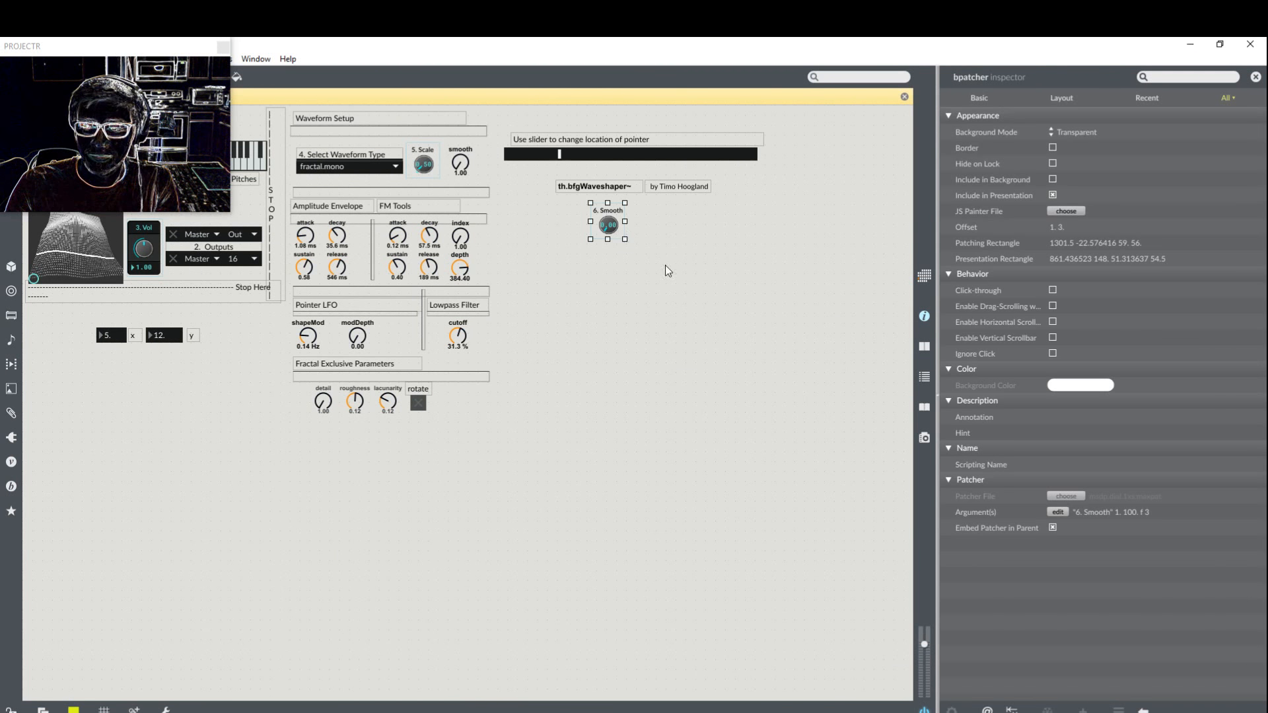
{"action": "key", "text": "ctrl+e"}
{"action": "mouse_move", "coordinate": [608, 225]}
{"action": "left_mouse_down"}
{"action": "mouse_move", "coordinate": [608, 165]}
{"action": "mouse_move", "coordinate": [608, 226]}
{"action": "left_mouse_up"}
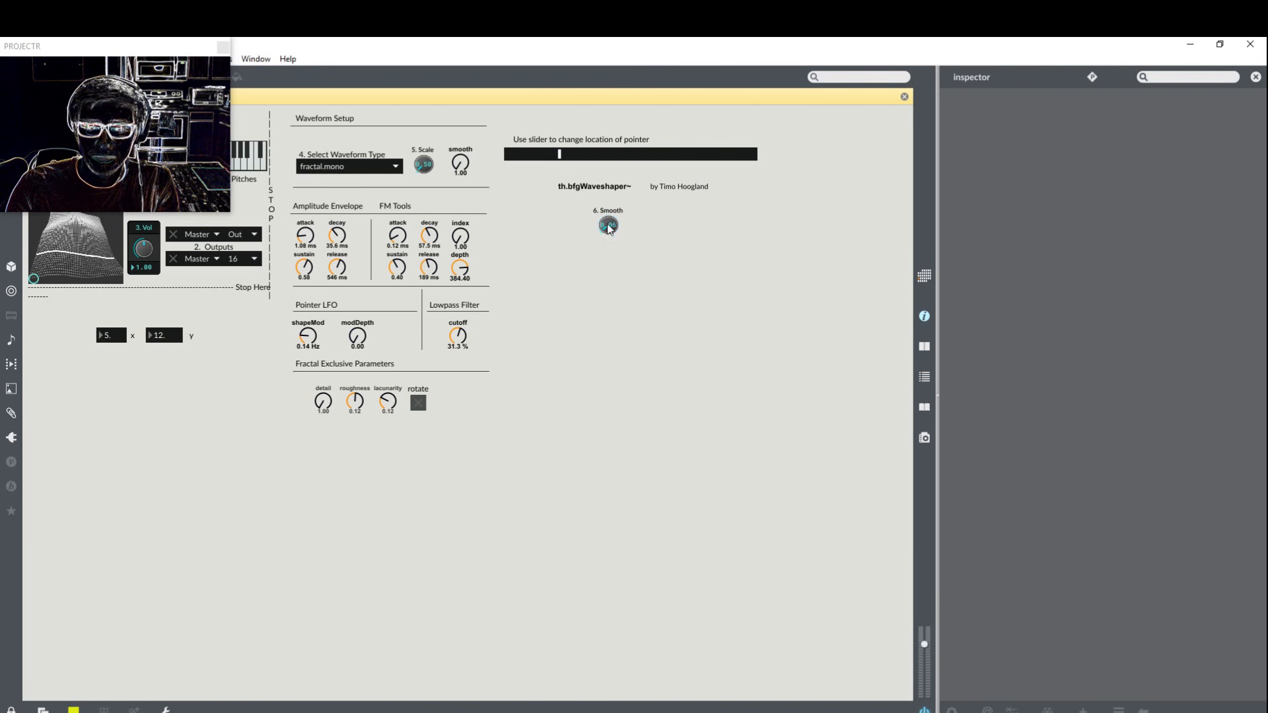
{"action": "left_click", "coordinate": [905, 97]}
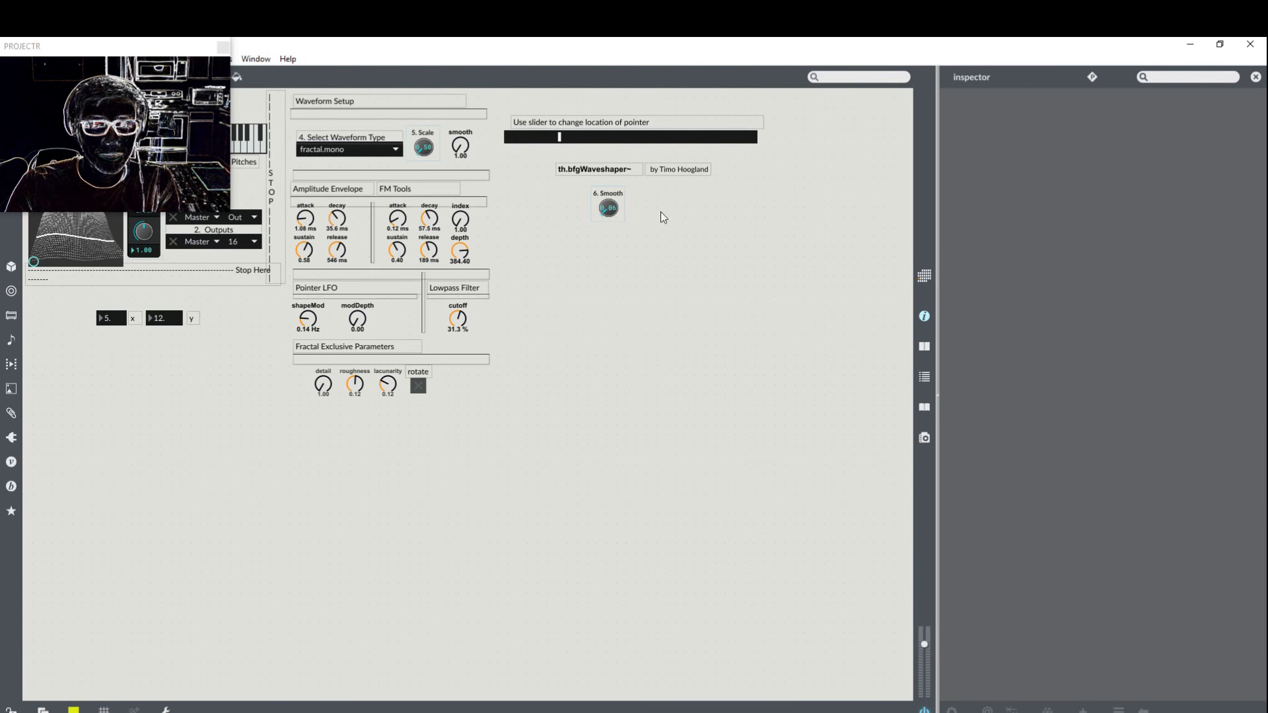
{"action": "left_click_drag", "start_coordinate": [610, 213], "coordinate": [610, 218]}
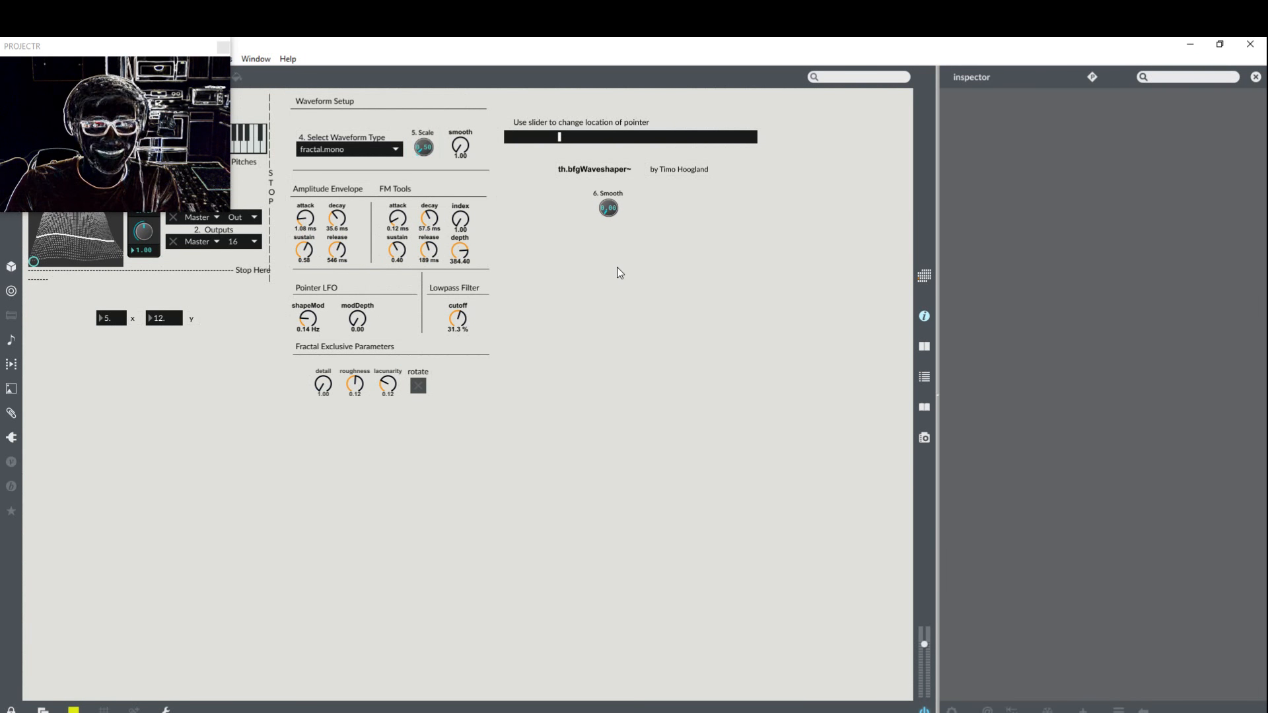
{"action": "key", "text": "ctrl+e"}
Step: Recheck the 6. Smooth dial's bpatcher arguments, lock the patch, and test the dial again
{"action": "left_click", "coordinate": [615, 211]}
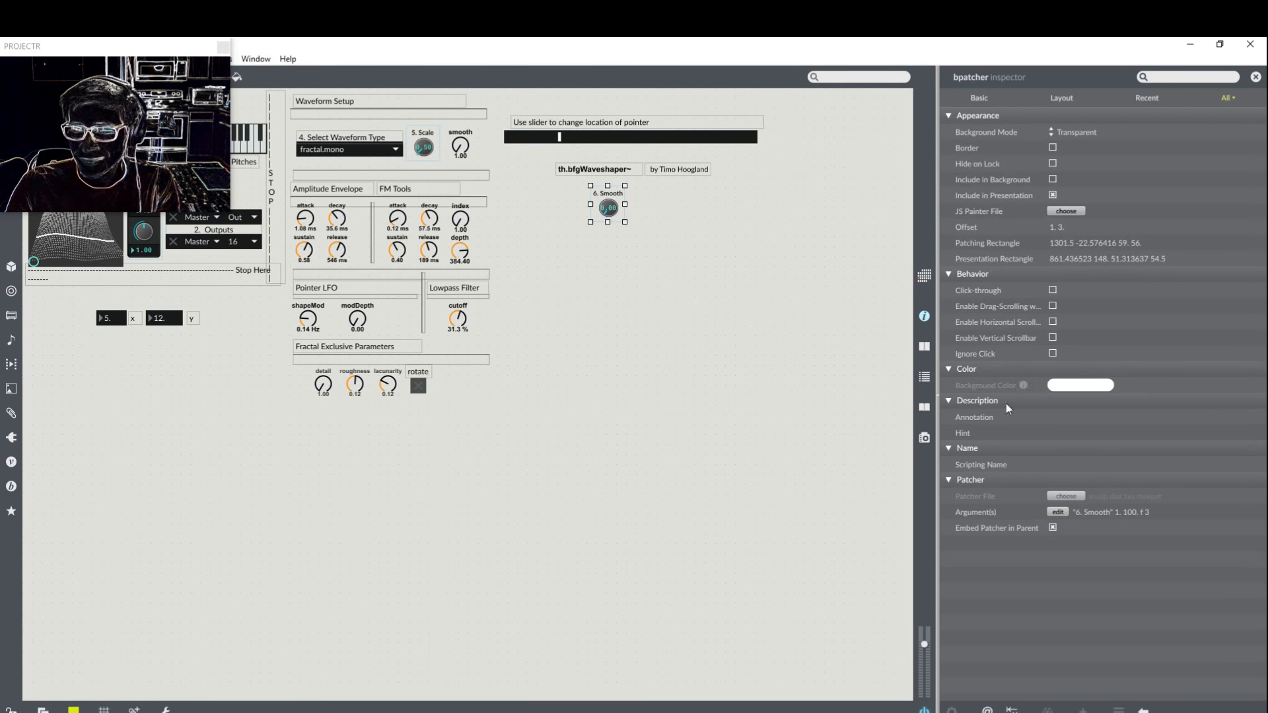
{"action": "left_click", "coordinate": [1130, 510]}
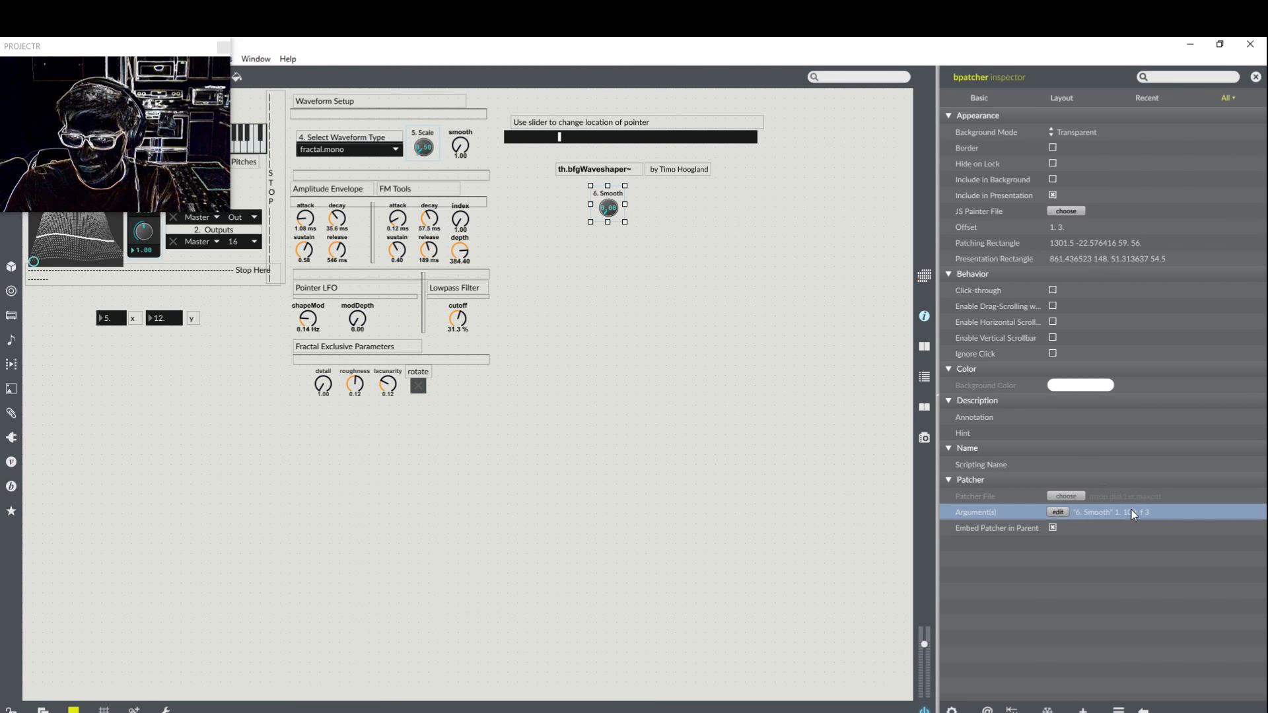
{"action": "double_click", "coordinate": [1133, 514]}
{"action": "left_click", "coordinate": [1133, 514]}
{"action": "key", "text": "Return"}
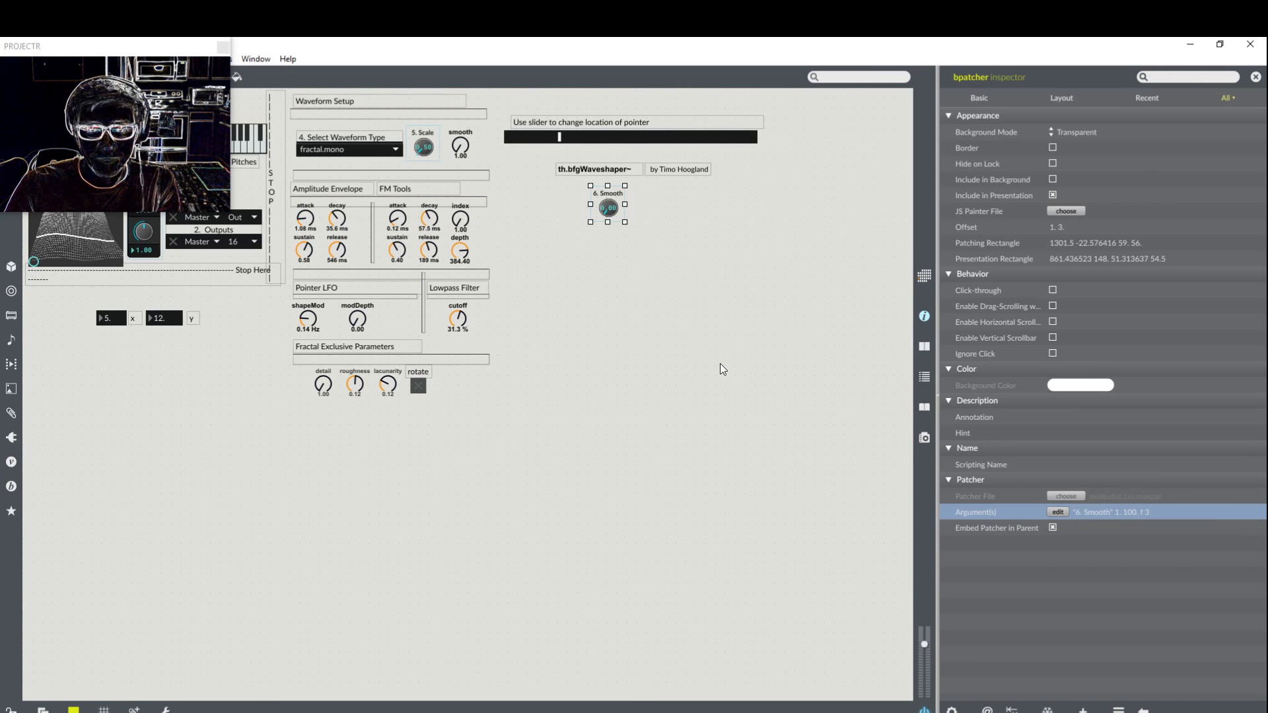
{"action": "key", "text": "ctrl+e"}
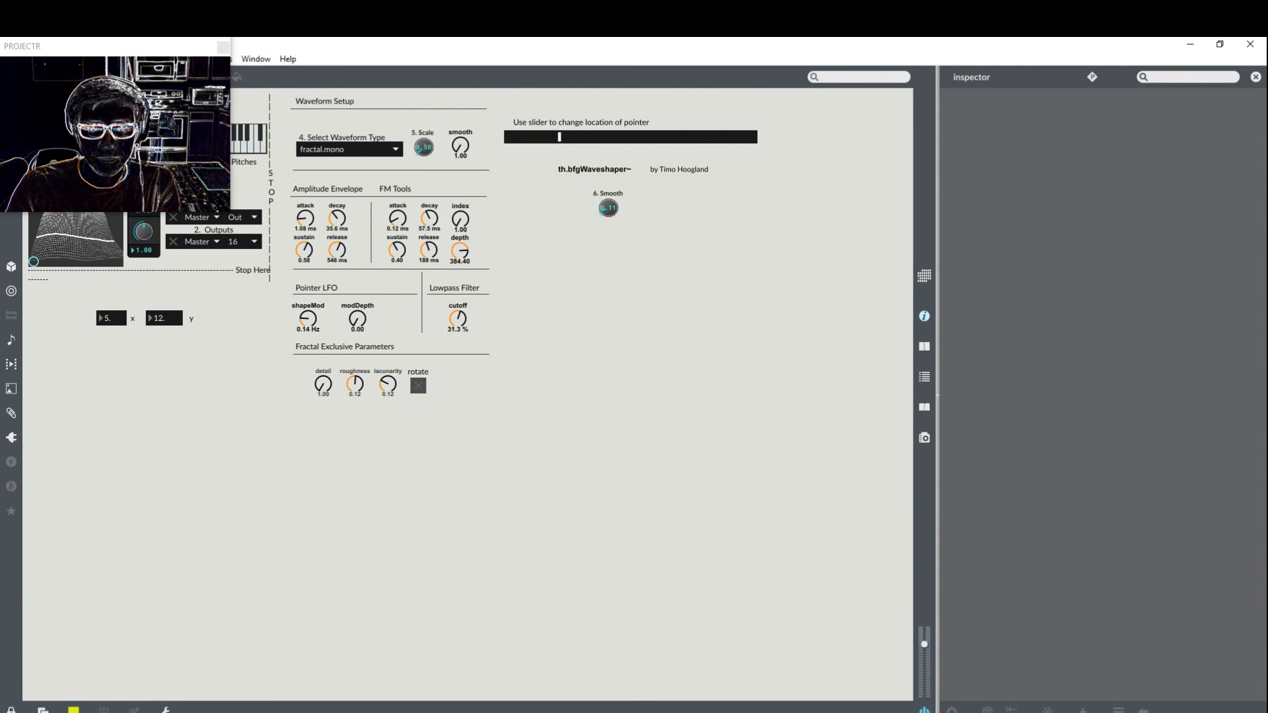
{"action": "left_click_drag", "start_coordinate": [610, 212], "coordinate": [610, 223]}
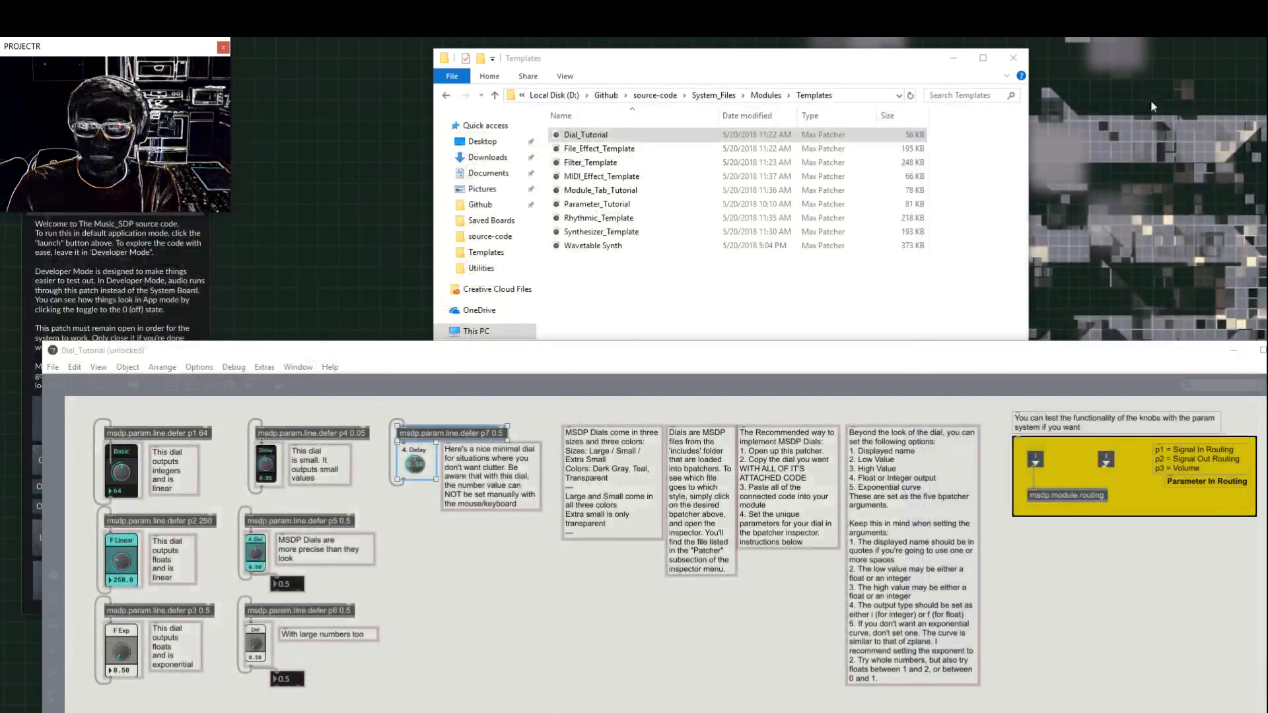
Step: Close the patcher, reopen Wavetable Synth from the Templates folder, and test the 6. Smooth dial
{"action": "left_click", "coordinate": [1250, 44]}
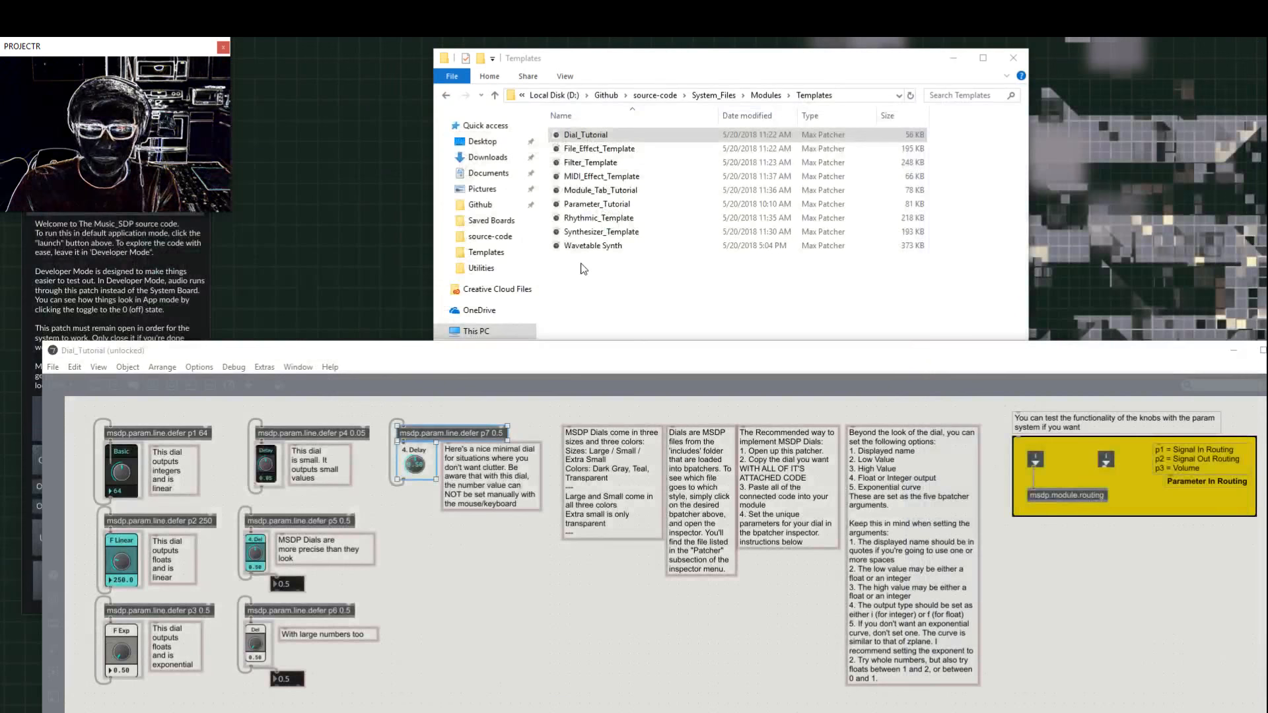
{"action": "left_click", "coordinate": [586, 249]}
{"action": "double_click", "coordinate": [586, 249]}
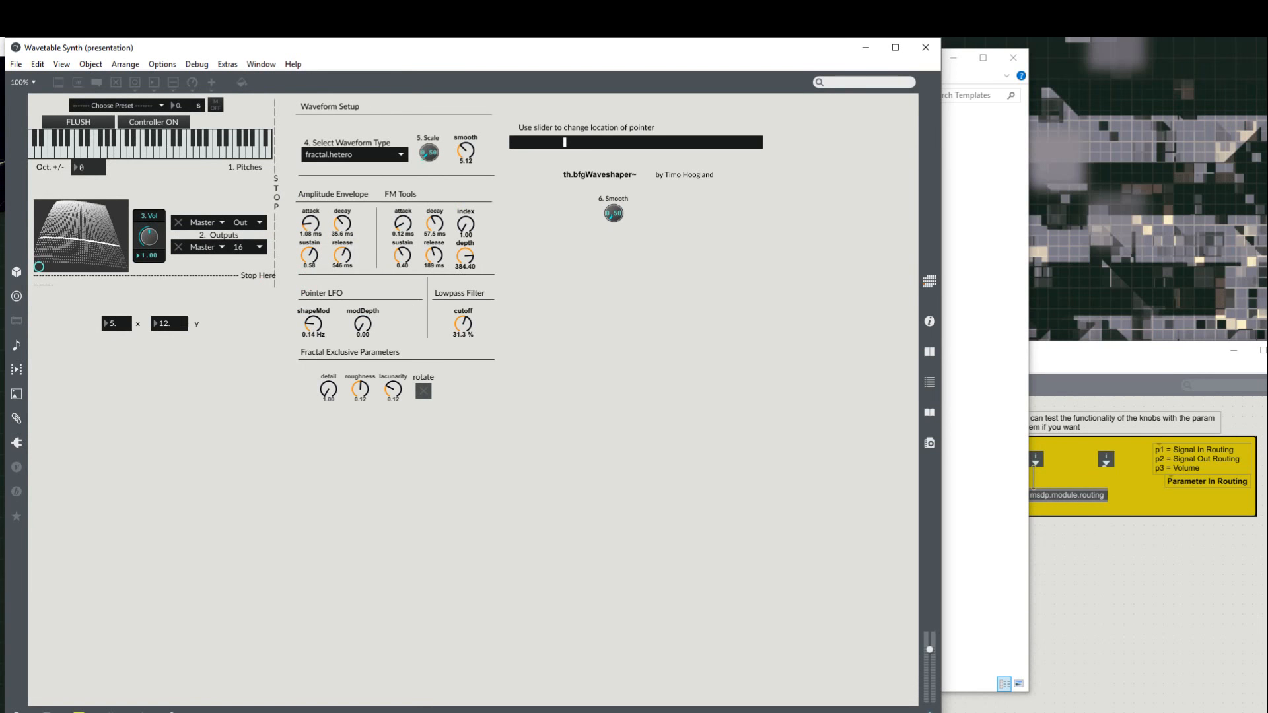
{"action": "mouse_move", "coordinate": [613, 213]}
{"action": "left_mouse_down"}
{"action": "mouse_move", "coordinate": [614, 146]}
{"action": "mouse_move", "coordinate": [613, 210]}
{"action": "left_mouse_up"}
Step: Unlock the patch, set the exponent argument of the 6. Smooth dial's bpatcher to 3.5, and return to the patching view
{"action": "key", "text": "ctrl+e"}
{"action": "left_click", "coordinate": [616, 217]}
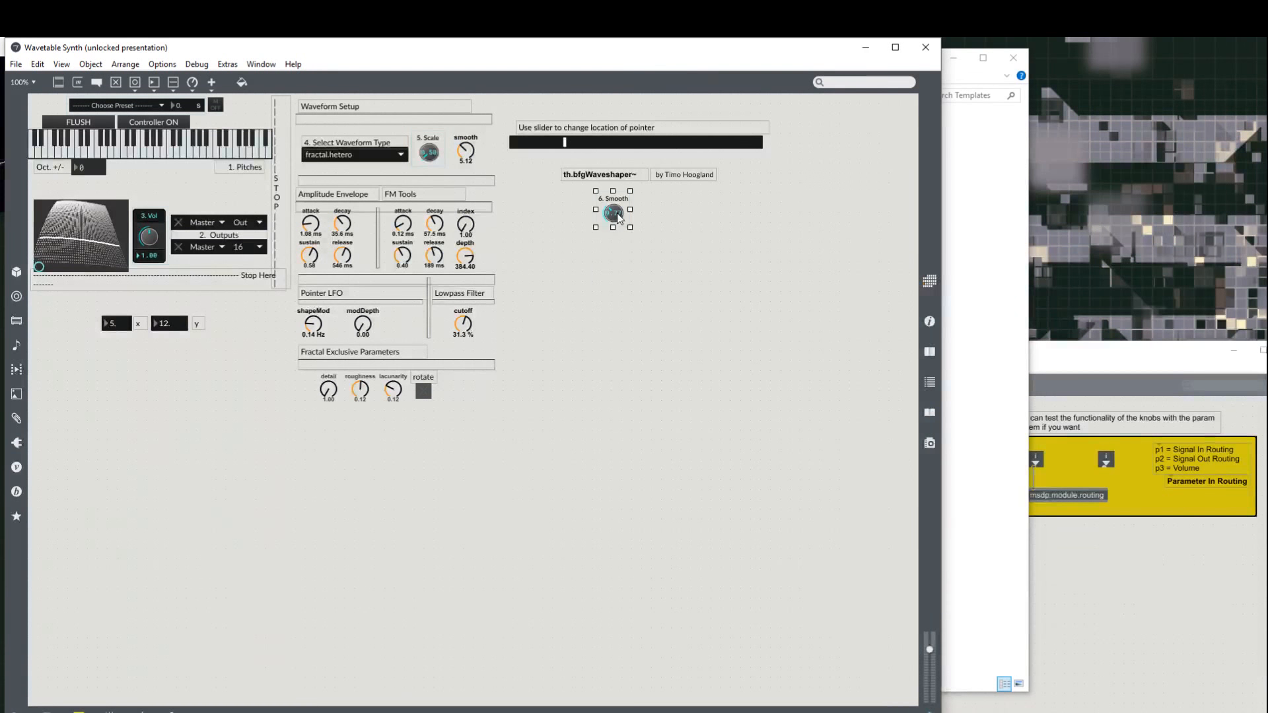
{"action": "key", "text": "ctrl+i"}
{"action": "double_click", "coordinate": [822, 517]}
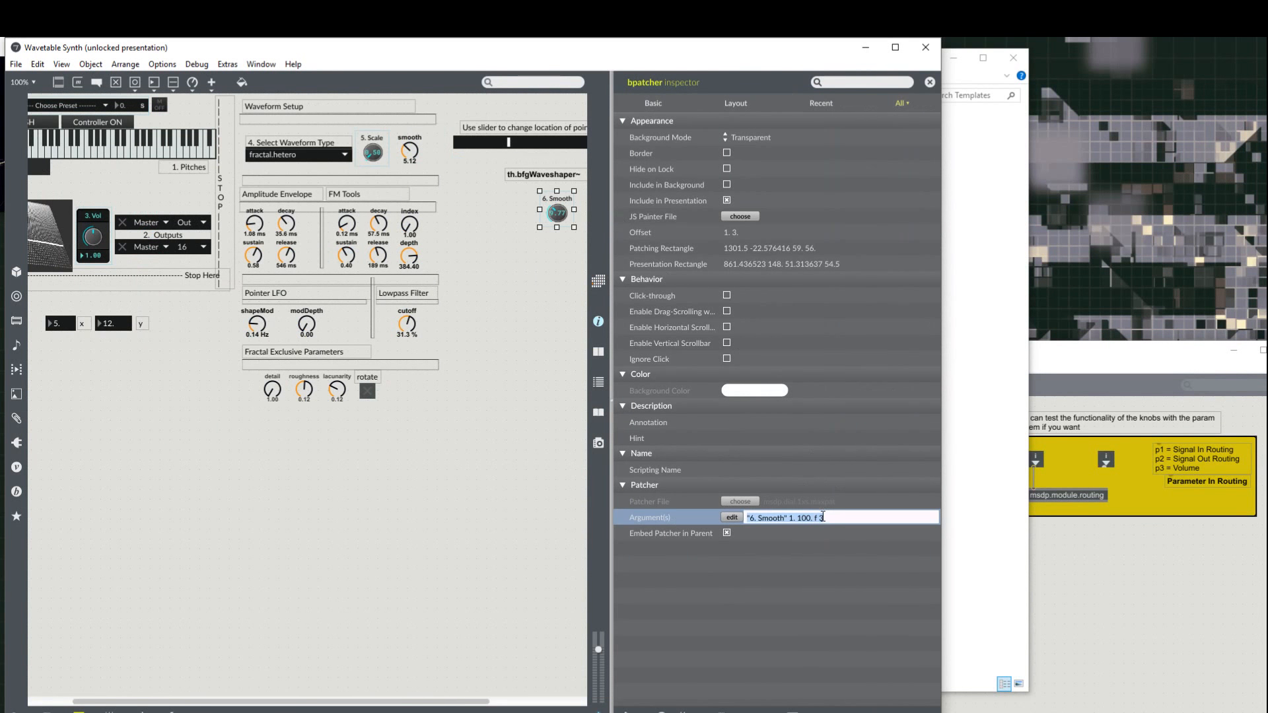
{"action": "left_click", "coordinate": [843, 514]}
{"action": "type", "text": "5"}
{"action": "key", "text": "Return"}
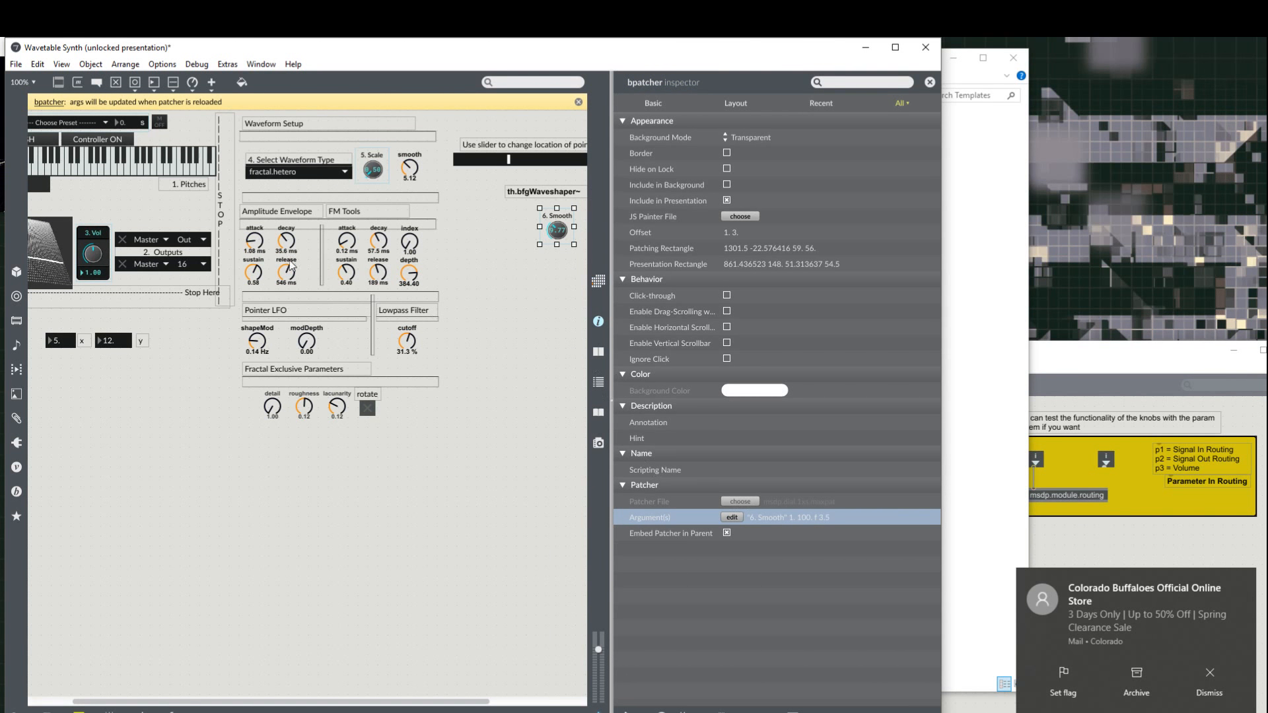
{"action": "left_click", "coordinate": [929, 82]}
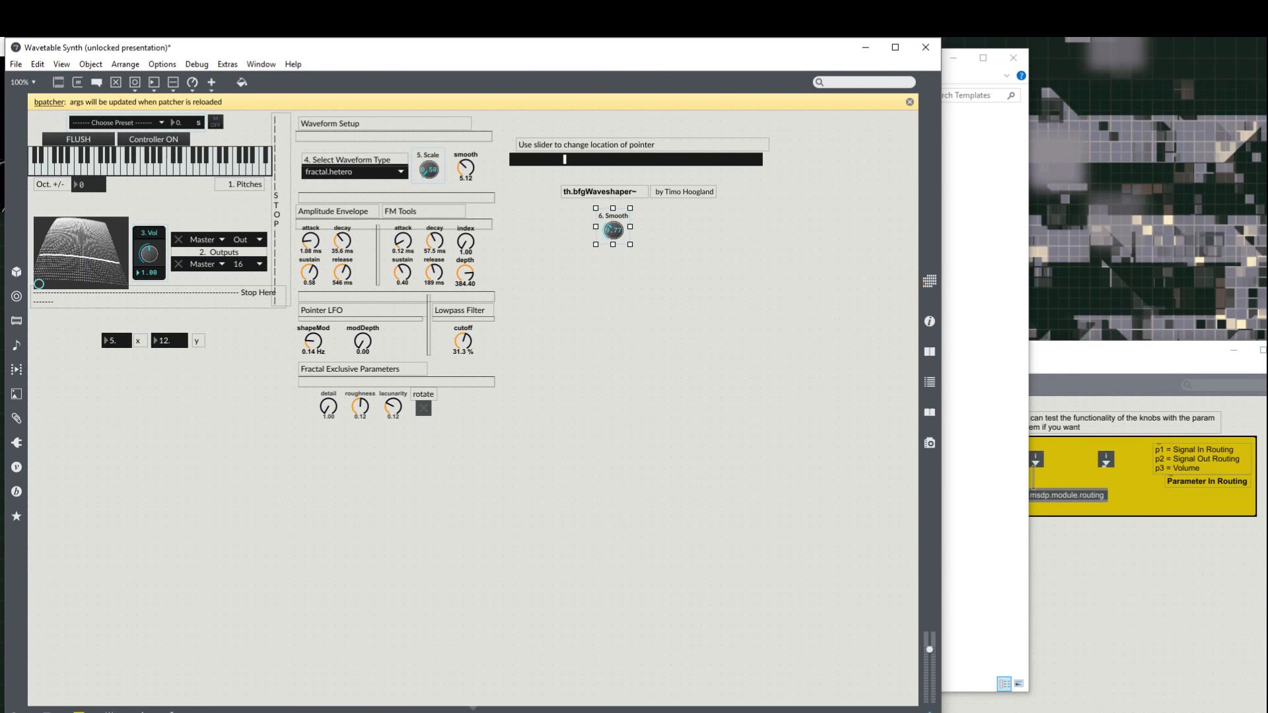
{"action": "key", "text": "ctrl+alt+e"}
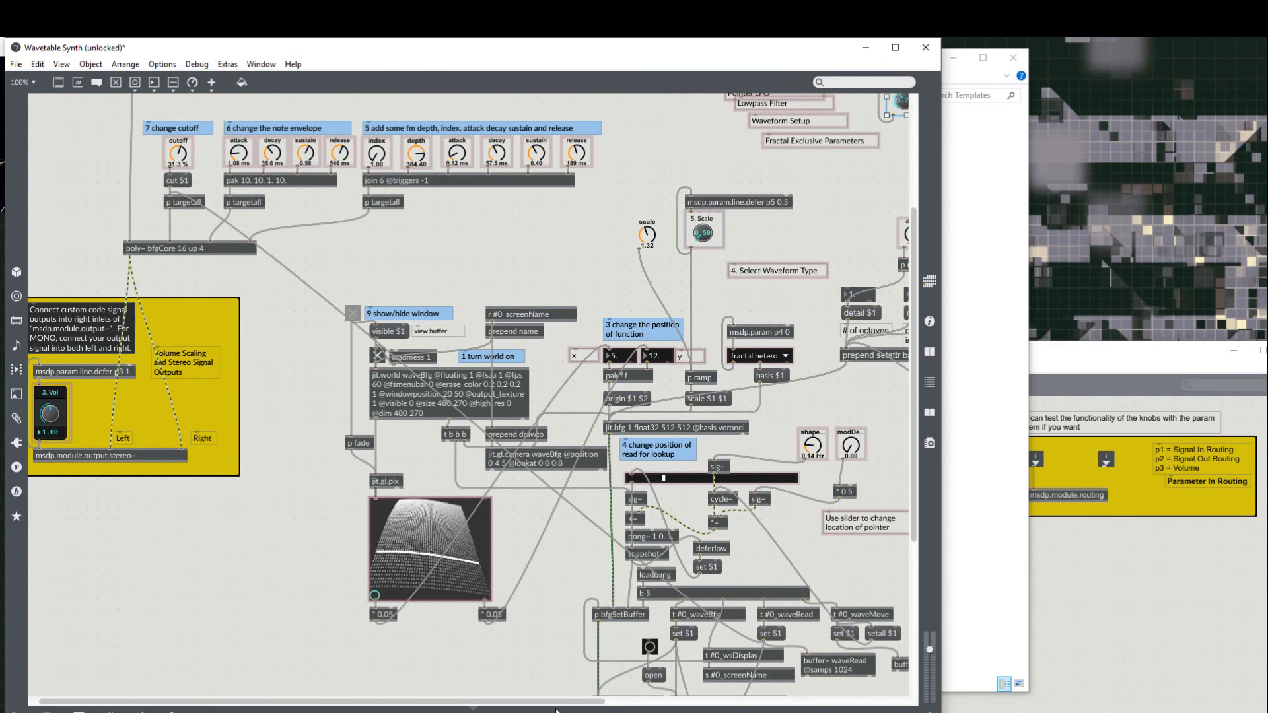
Step: Change the arguments of the msdp.param.line.defer object above the 6. Smooth dial to p6 10
{"action": "left_click_drag", "start_coordinate": [557, 704], "coordinate": [710, 704]}
{"action": "scroll", "coordinate": [712, 446], "scroll_direction": "up", "scroll_amount": 3}
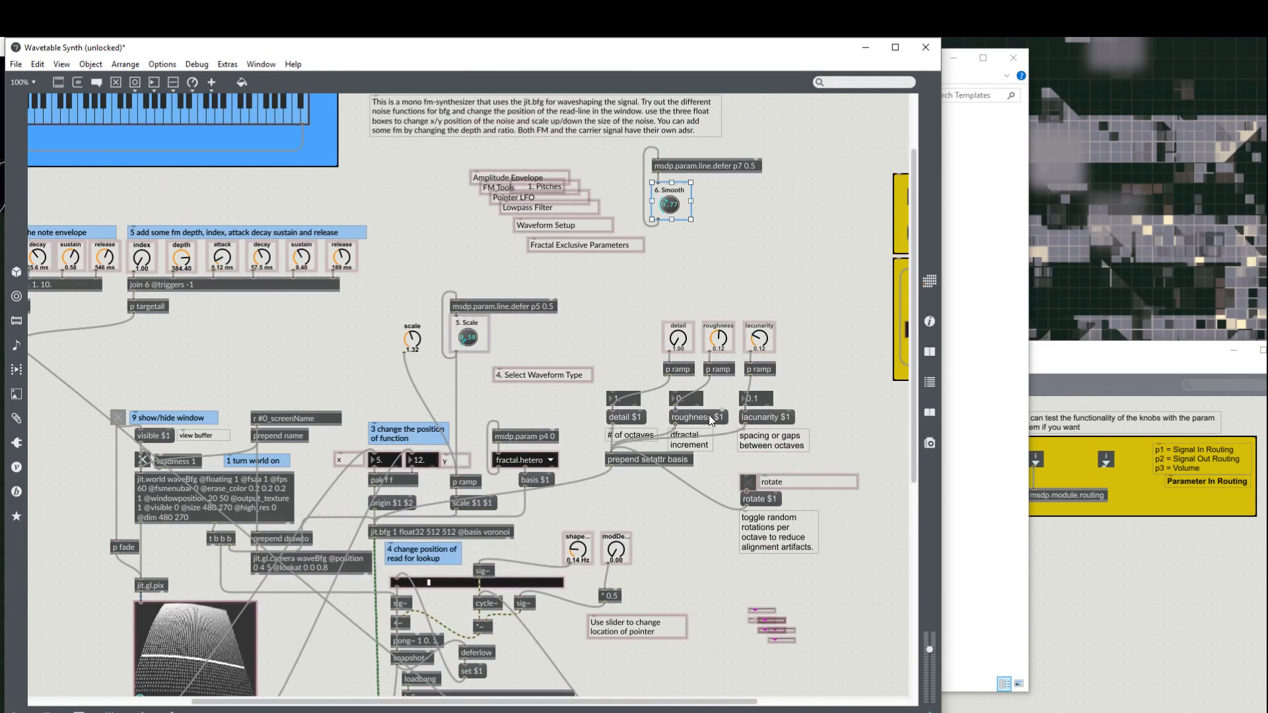
{"action": "double_click", "coordinate": [738, 165]}
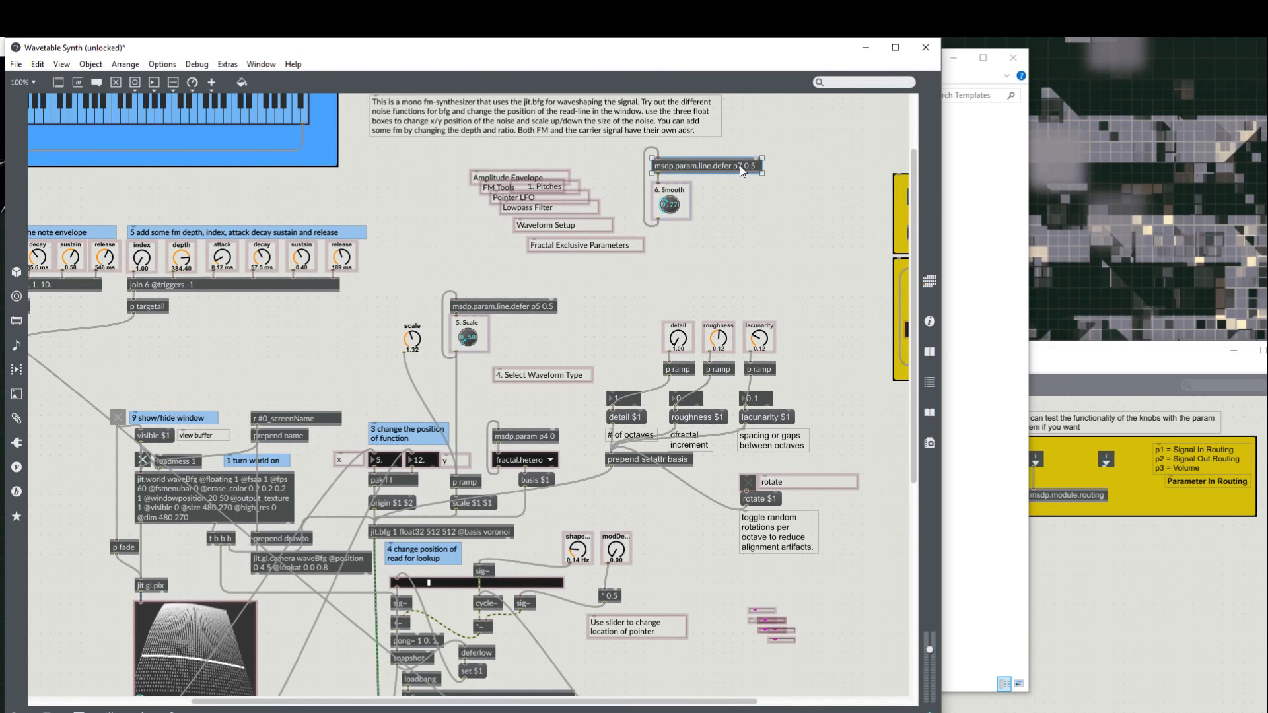
{"action": "left_click_drag", "start_coordinate": [746, 166], "coordinate": [767, 165]}
{"action": "type", "text": "10"}
{"action": "key", "text": "BackSpace"}
{"action": "type", "text": "6"}
{"action": "left_click", "coordinate": [774, 194]}
Step: Set the scripting name of the 6. Smooth dial's msdp.param.line.defer object to p6 and close the inspector
{"action": "left_click", "coordinate": [750, 166]}
{"action": "key", "text": "ctrl+i"}
{"action": "left_click", "coordinate": [751, 263]}
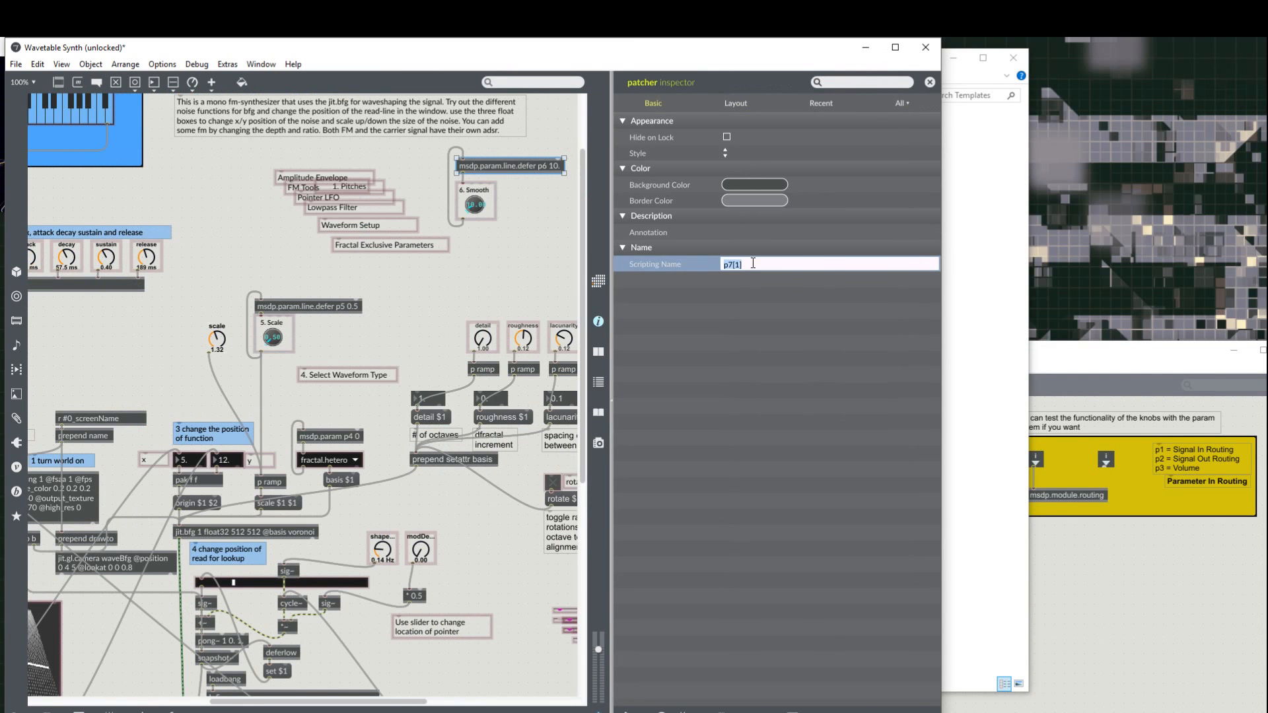
{"action": "type", "text": "p6"}
{"action": "key", "text": "Return"}
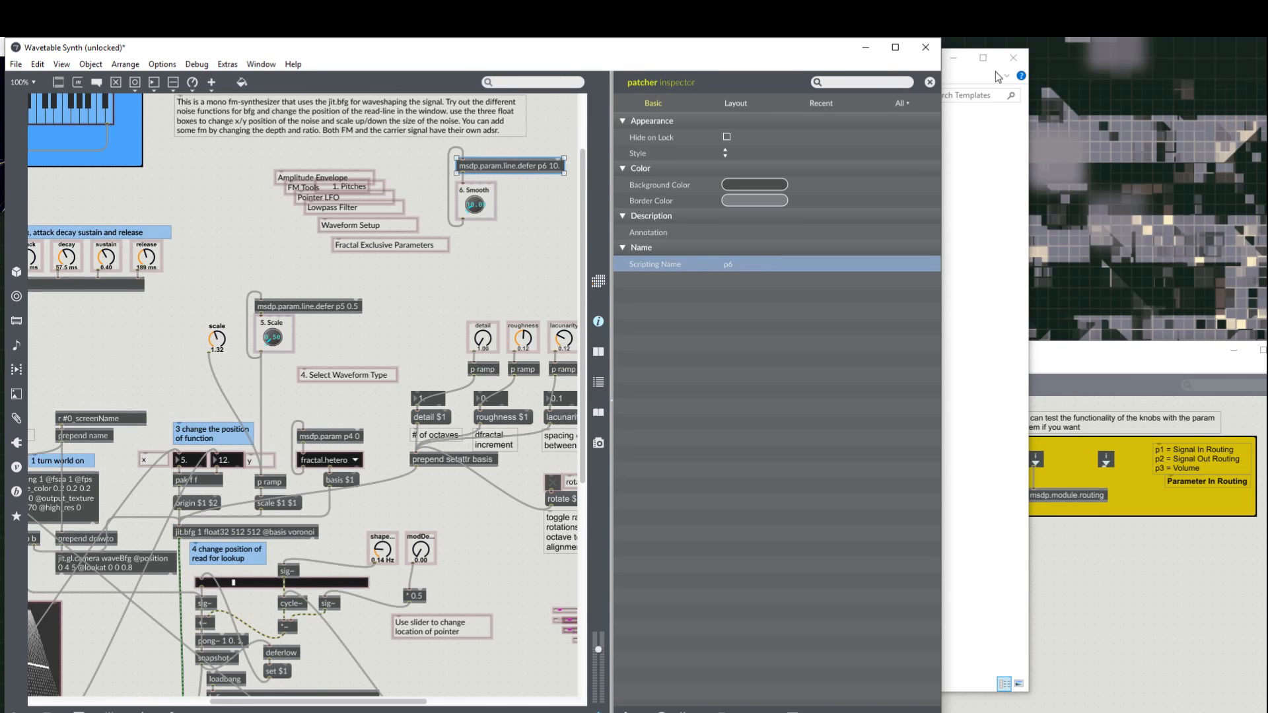
{"action": "left_click", "coordinate": [930, 82]}
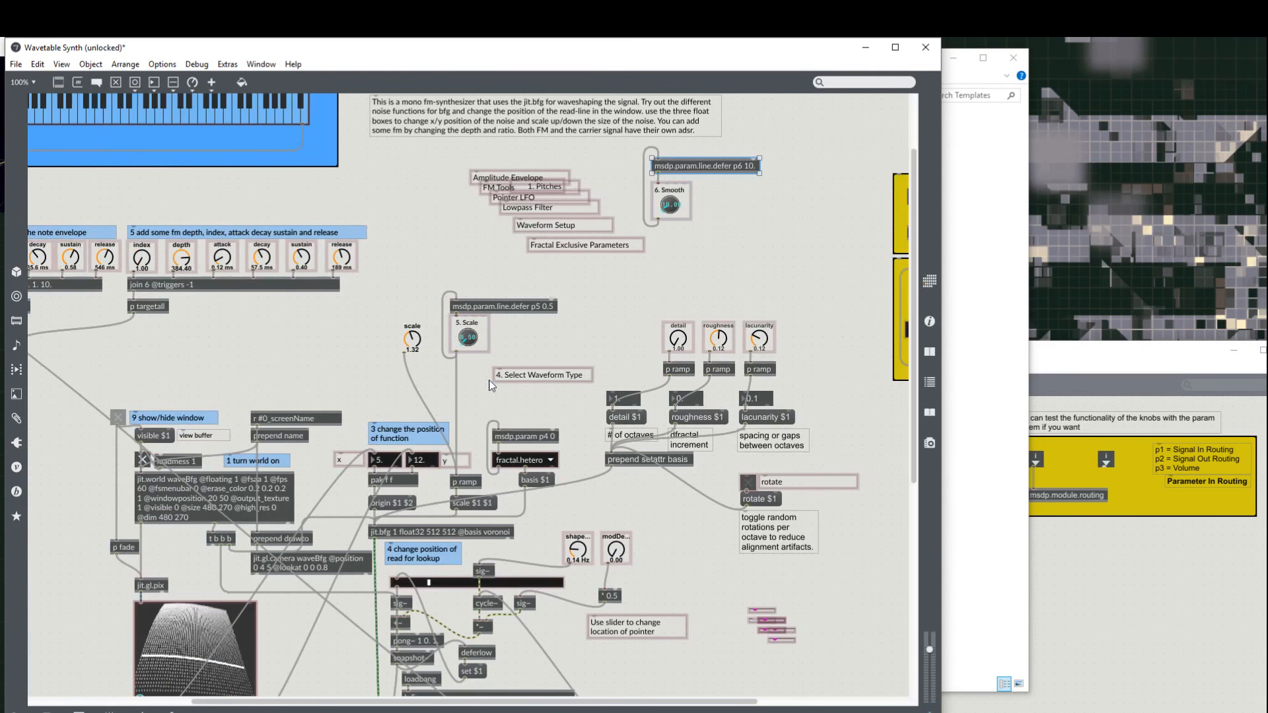
Step: Delete the old scale dial beside the 5. Scale dial
{"action": "left_click", "coordinate": [415, 392]}
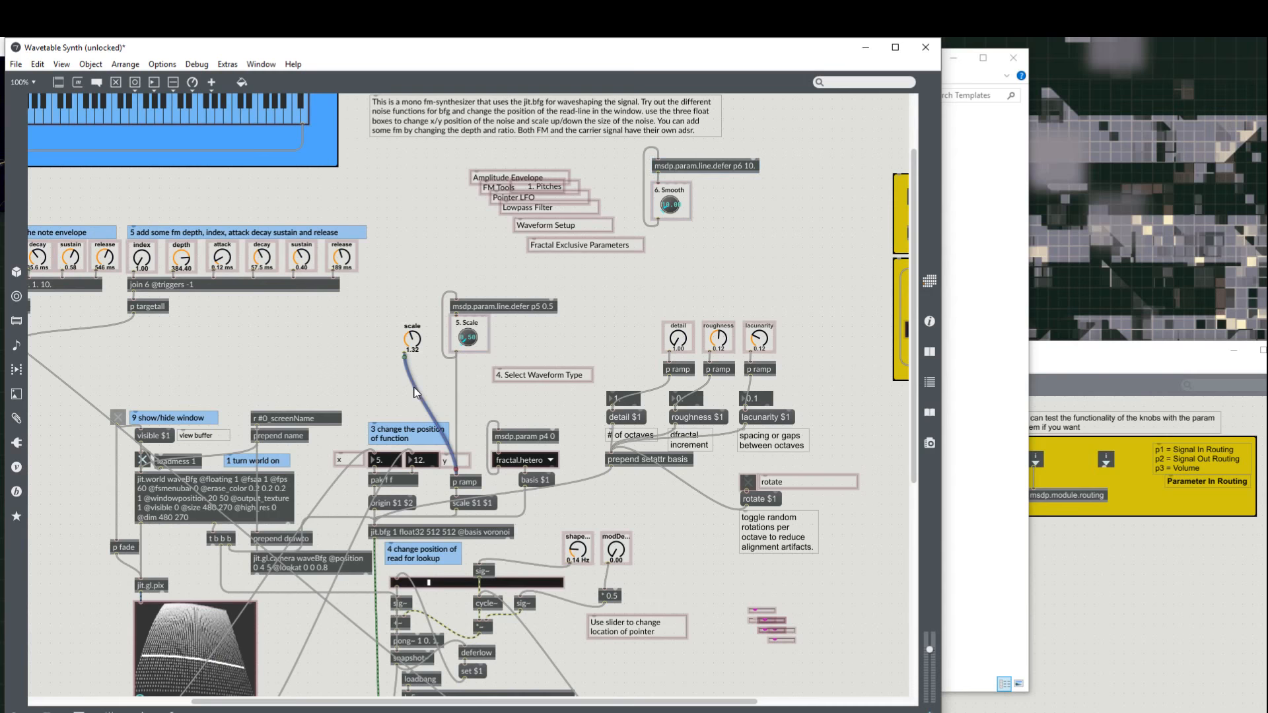
{"action": "left_click", "coordinate": [416, 349]}
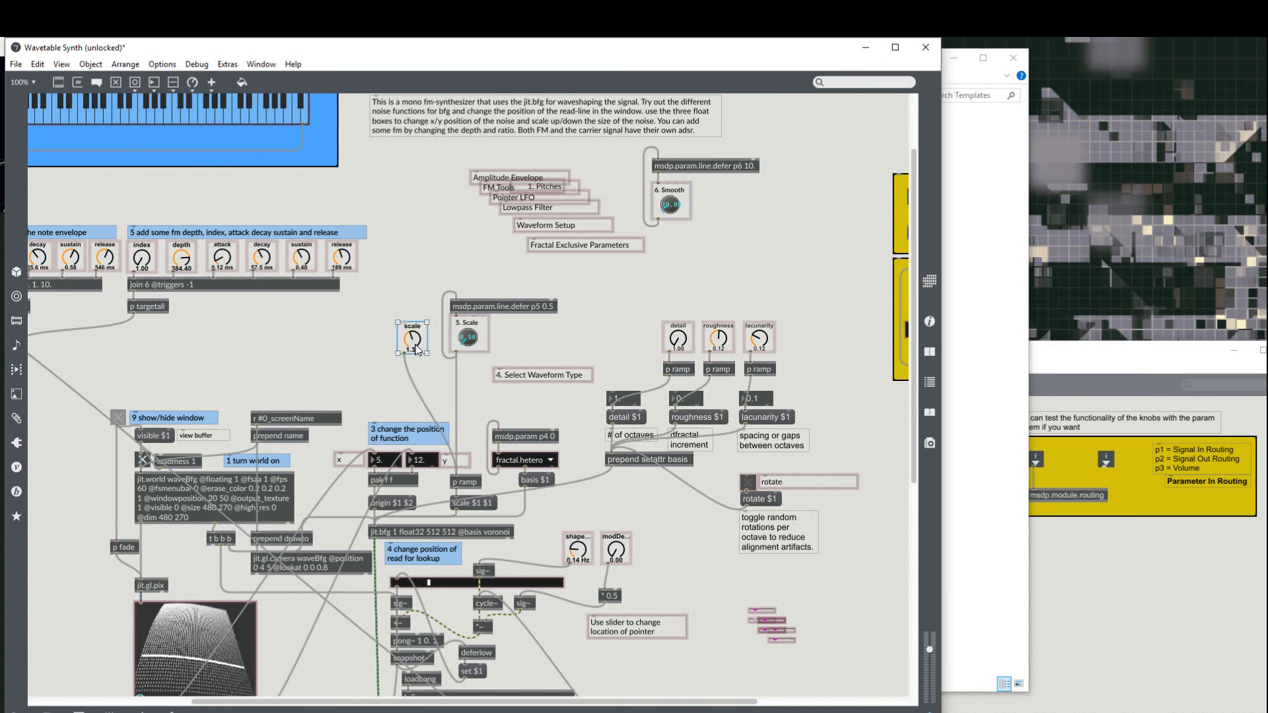
{"action": "key", "text": "Delete"}
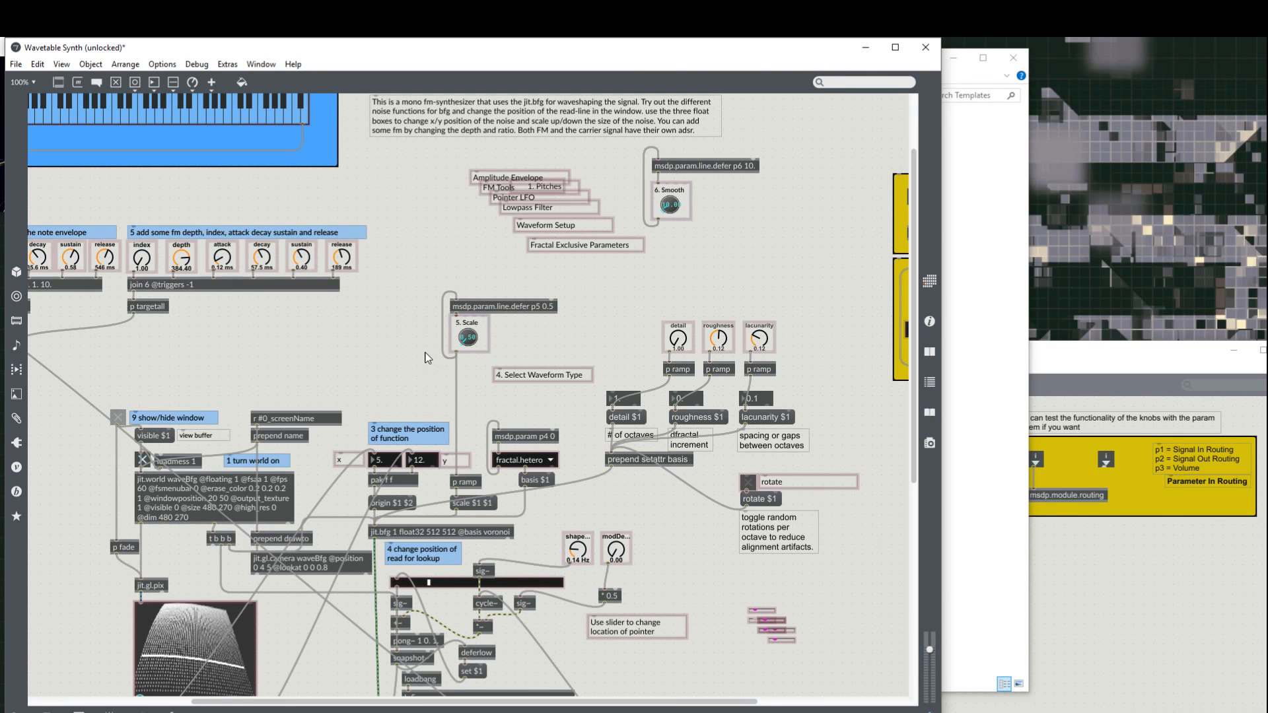
Step: Move the 6. Smooth dial together with its msdp.param.line.defer object down beside the old smooth dial
{"action": "left_click", "coordinate": [676, 190]}
{"action": "left_click", "coordinate": [682, 168], "text": "shift"}
{"action": "left_click_drag", "start_coordinate": [671, 172], "coordinate": [728, 225]}
{"action": "scroll", "coordinate": [662, 366], "scroll_direction": "down", "scroll_amount": 5}
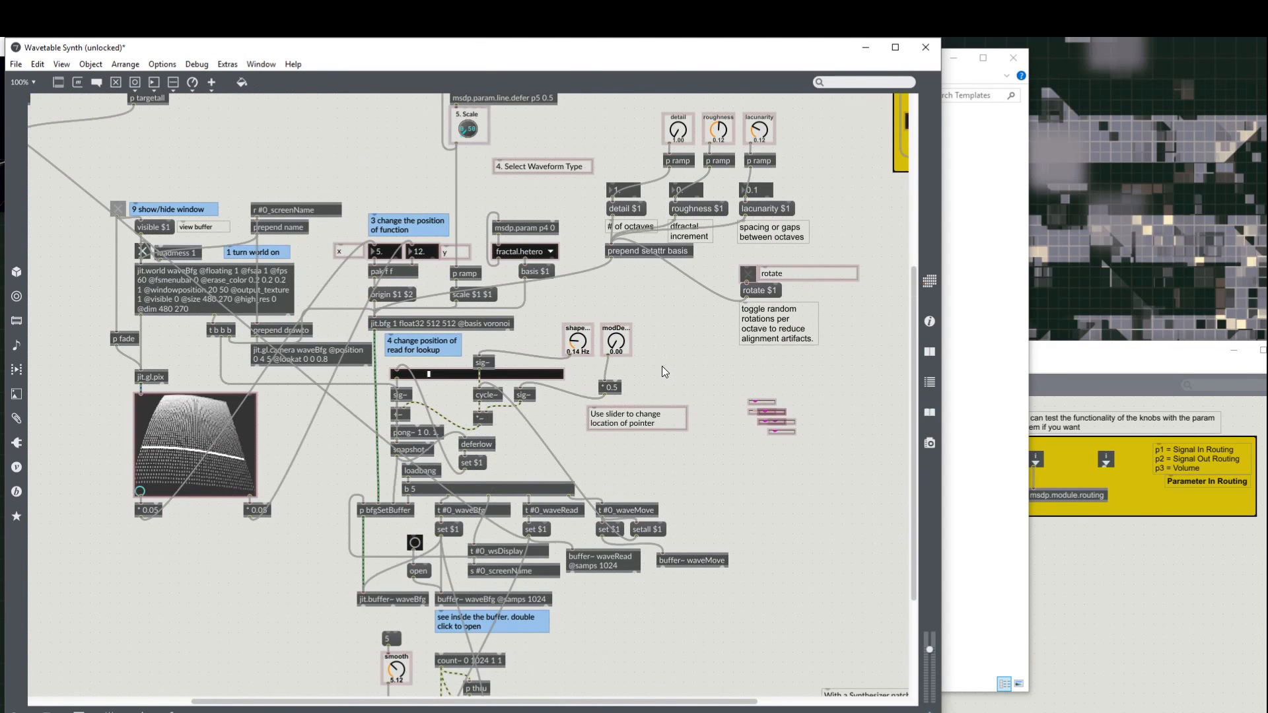
{"action": "scroll", "coordinate": [662, 366], "scroll_direction": "down", "scroll_amount": 1}
{"action": "scroll", "coordinate": [683, 292], "scroll_direction": "up", "scroll_amount": 2}
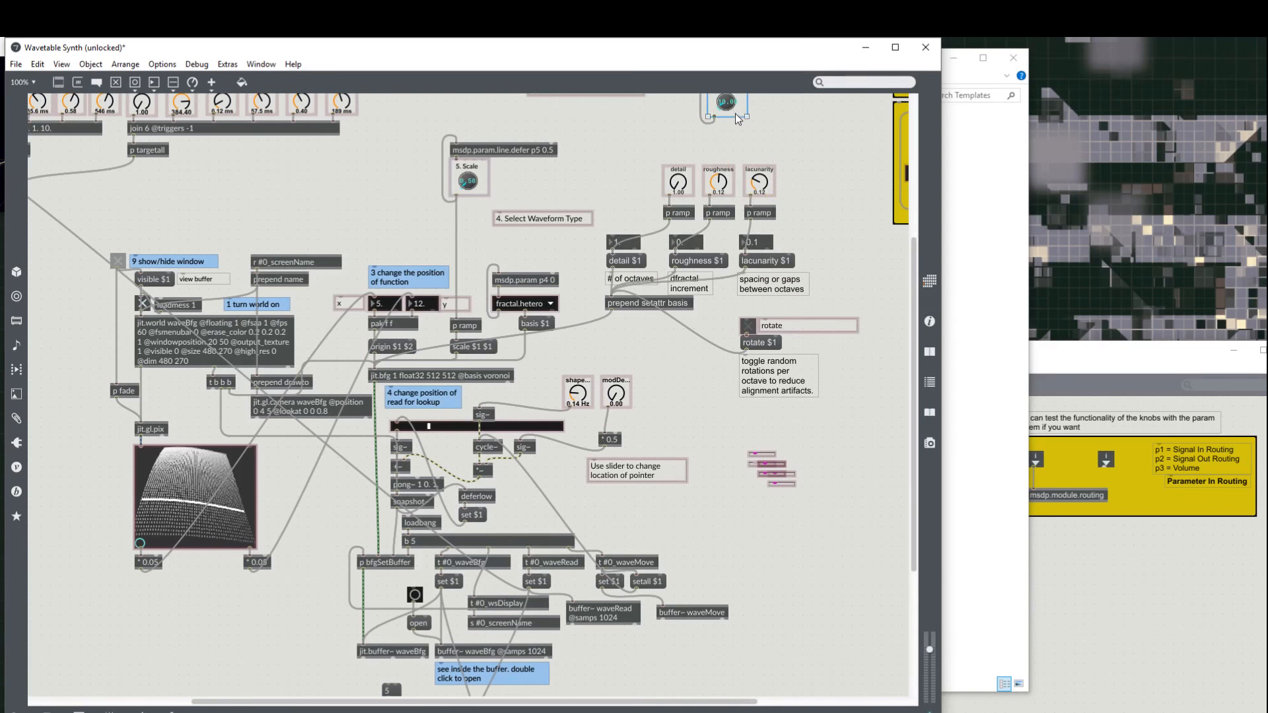
{"action": "left_click_drag", "start_coordinate": [733, 109], "coordinate": [299, 667]}
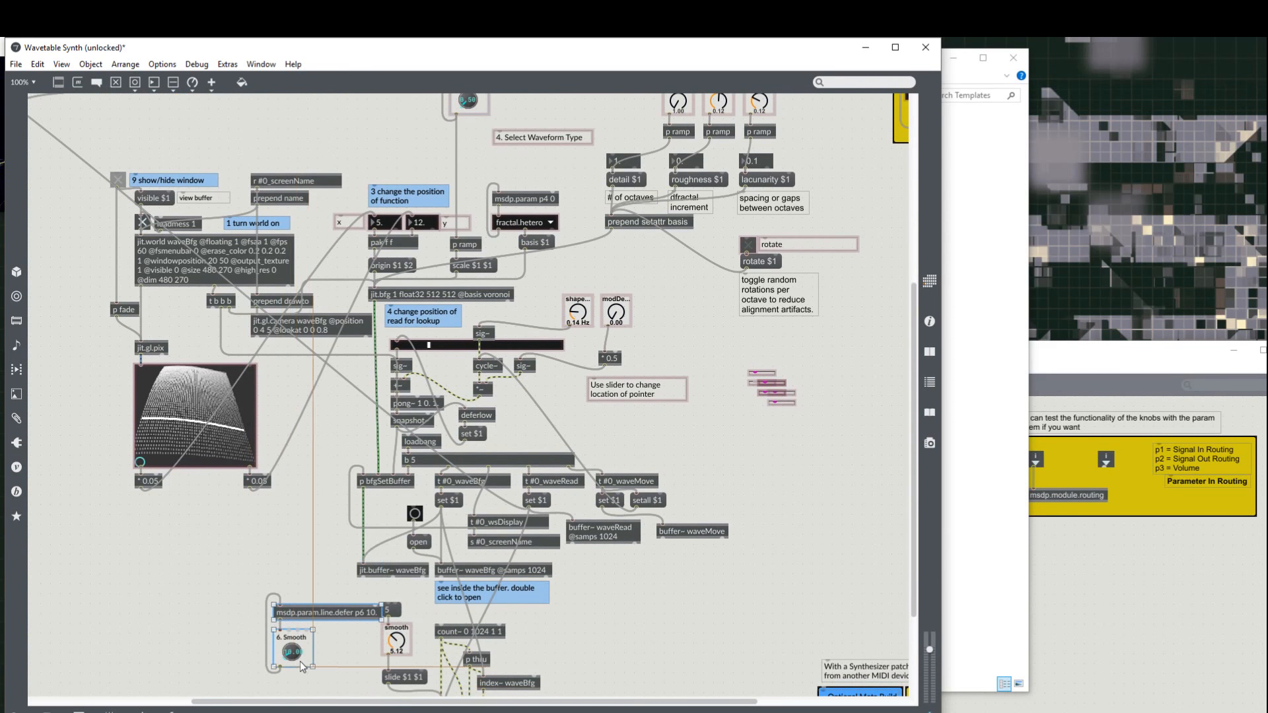
{"action": "scroll", "coordinate": [299, 658], "scroll_direction": "down", "scroll_amount": 3}
Step: Replace the old smooth dial and its number box with the 6. Smooth dial feeding slide $1 $1, and align these objects in a column
{"action": "left_click", "coordinate": [389, 564]}
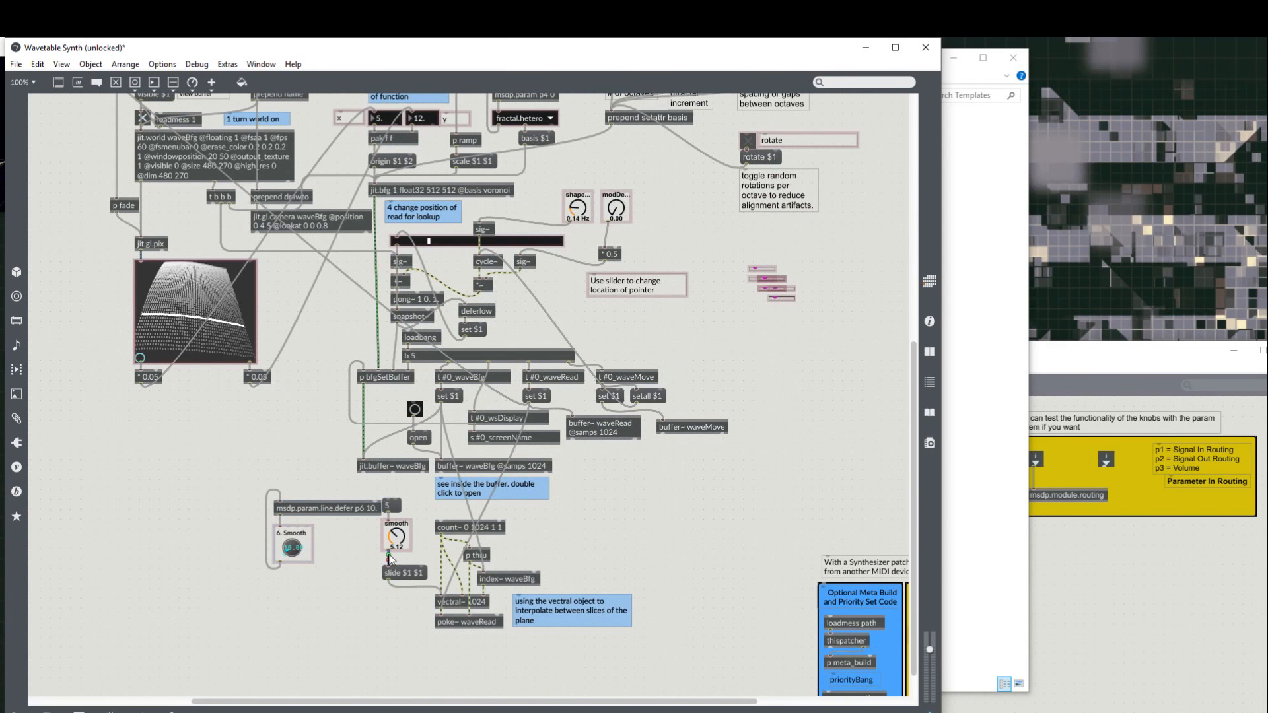
{"action": "mouse_move", "coordinate": [283, 563]}
{"action": "left_mouse_down"}
{"action": "mouse_move", "coordinate": [386, 563]}
{"action": "mouse_move", "coordinate": [392, 508]}
{"action": "left_mouse_up"}
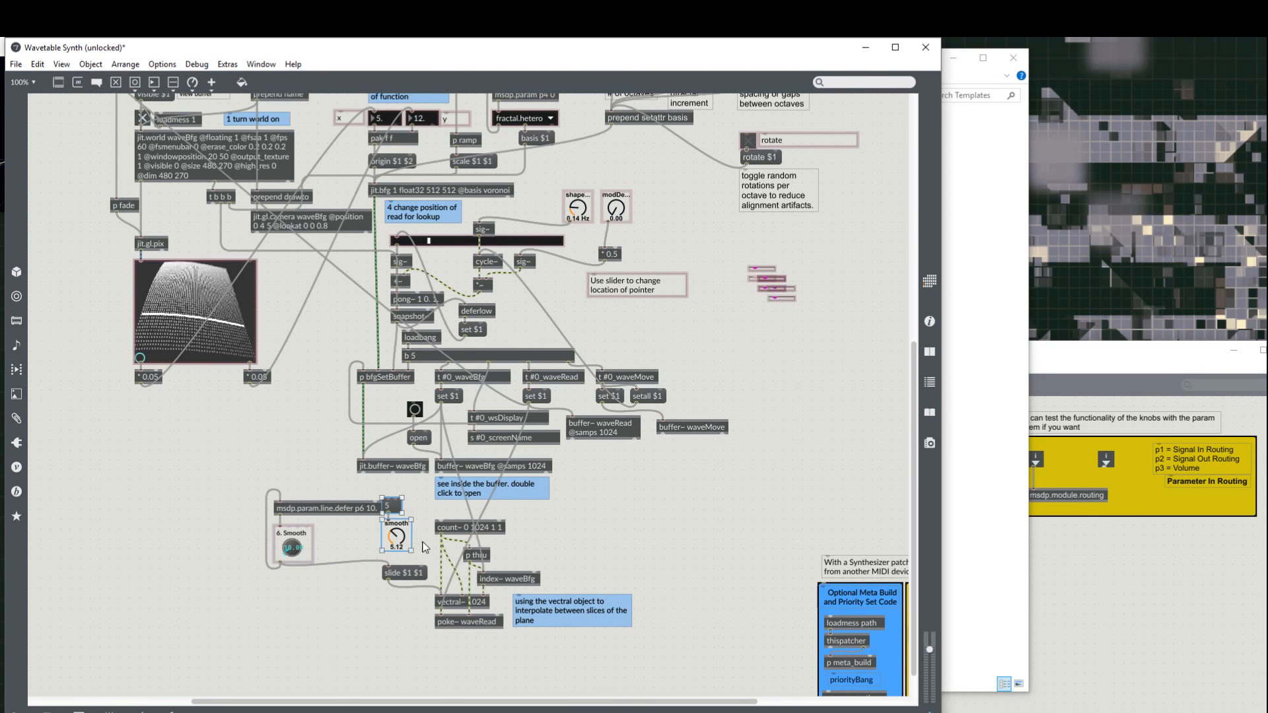
{"action": "key", "text": "Delete"}
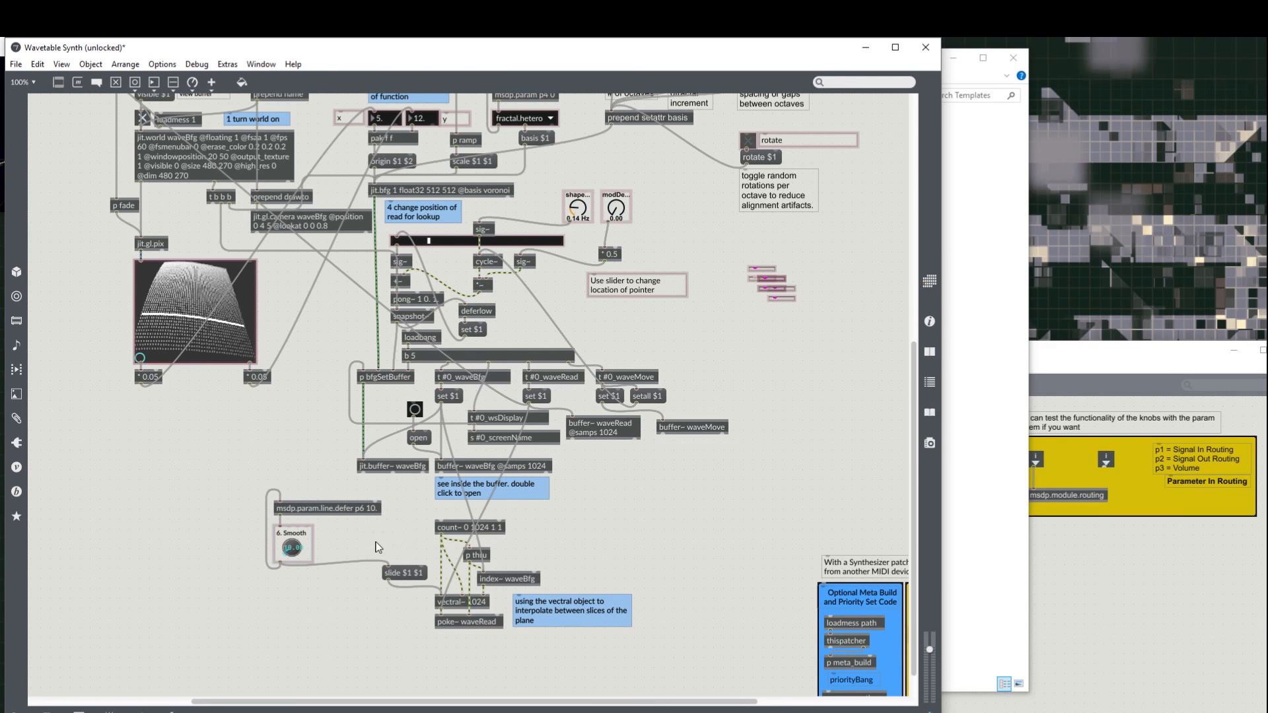
{"action": "left_click_drag", "start_coordinate": [380, 550], "coordinate": [381, 497]}
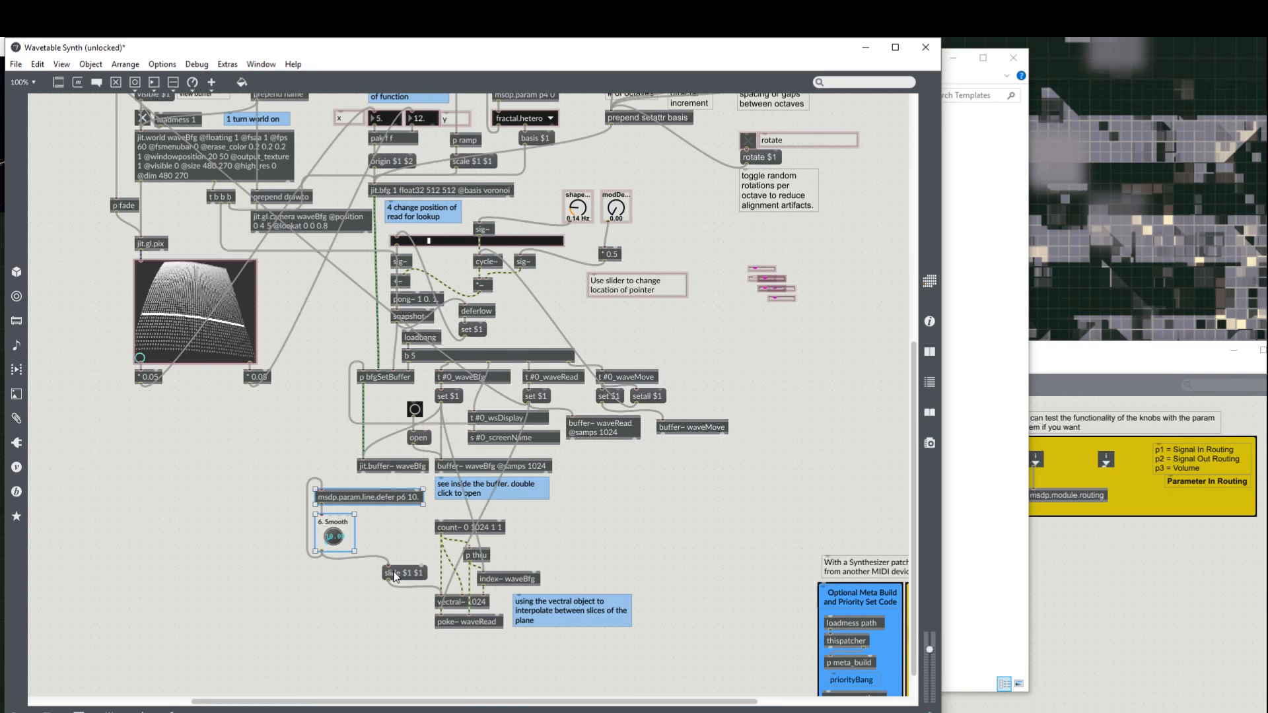
{"action": "left_click_drag", "start_coordinate": [394, 576], "coordinate": [327, 573]}
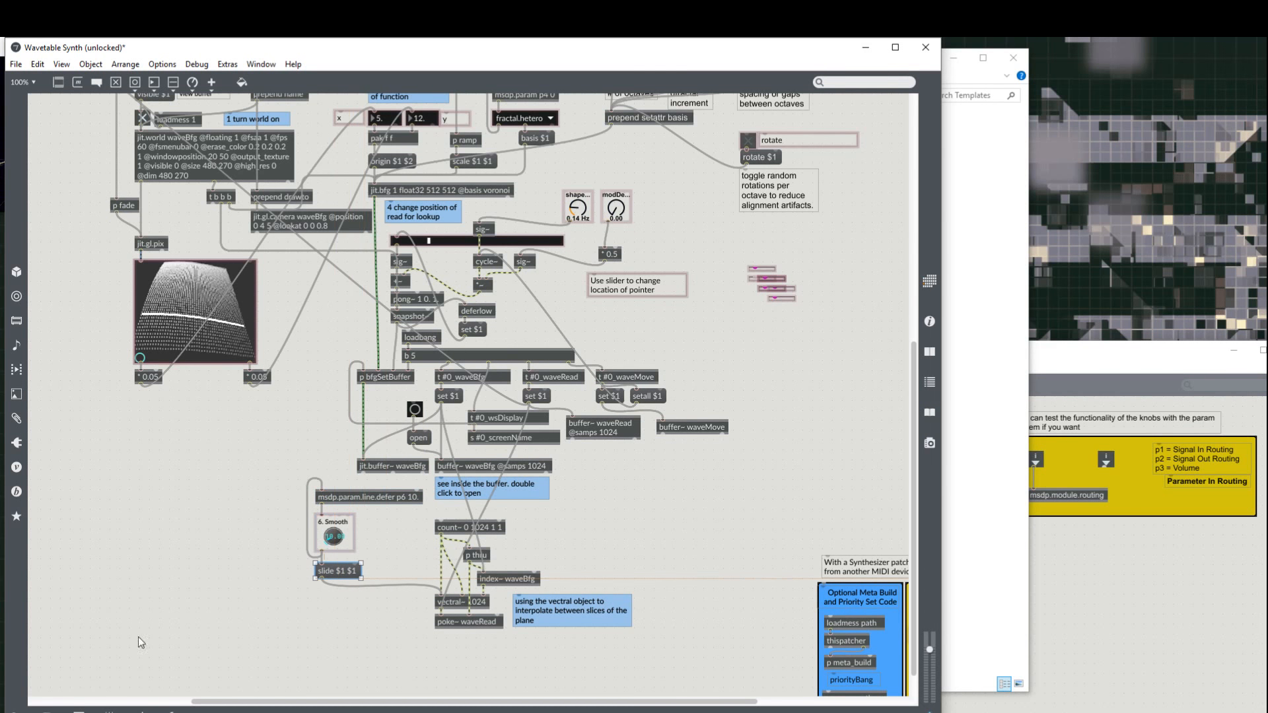
Step: Place the 6. Smooth dial beside 5. Scale under Waveform Setup in the presentation view and lock the patch
{"action": "left_click", "coordinate": [78, 711]}
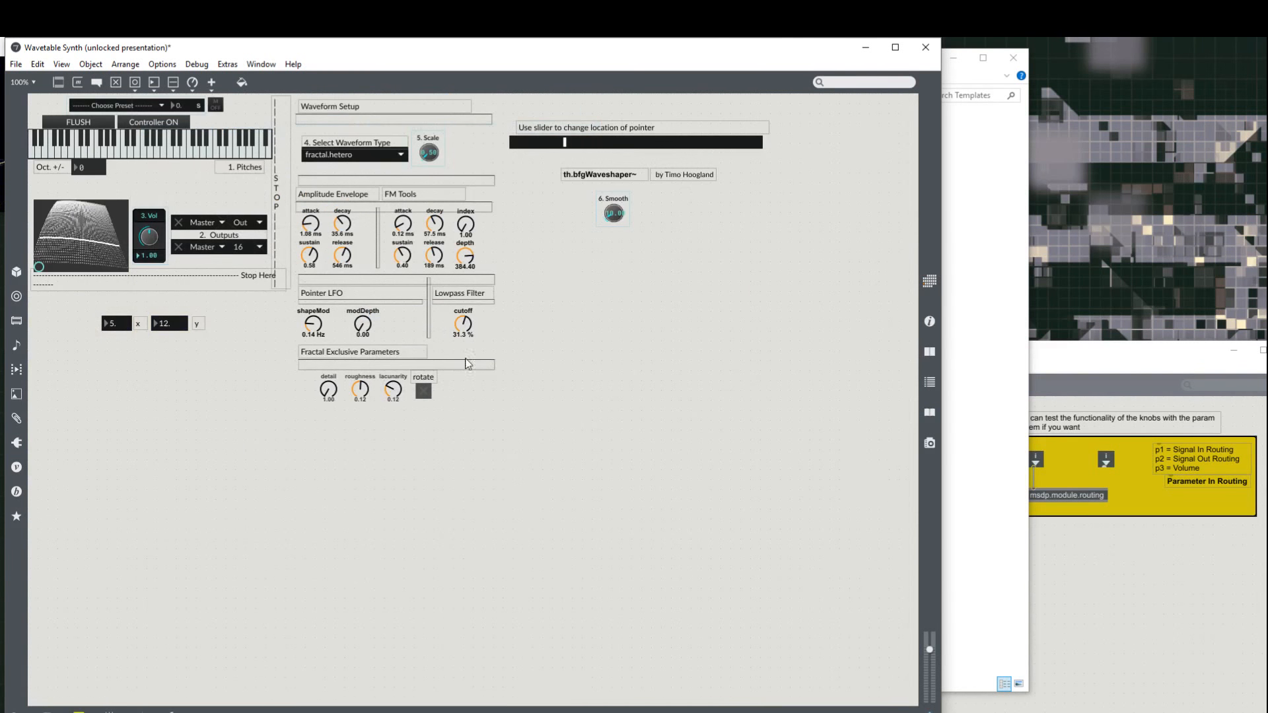
{"action": "left_click_drag", "start_coordinate": [621, 220], "coordinate": [466, 146]}
{"action": "key", "text": "ctrl+e"}
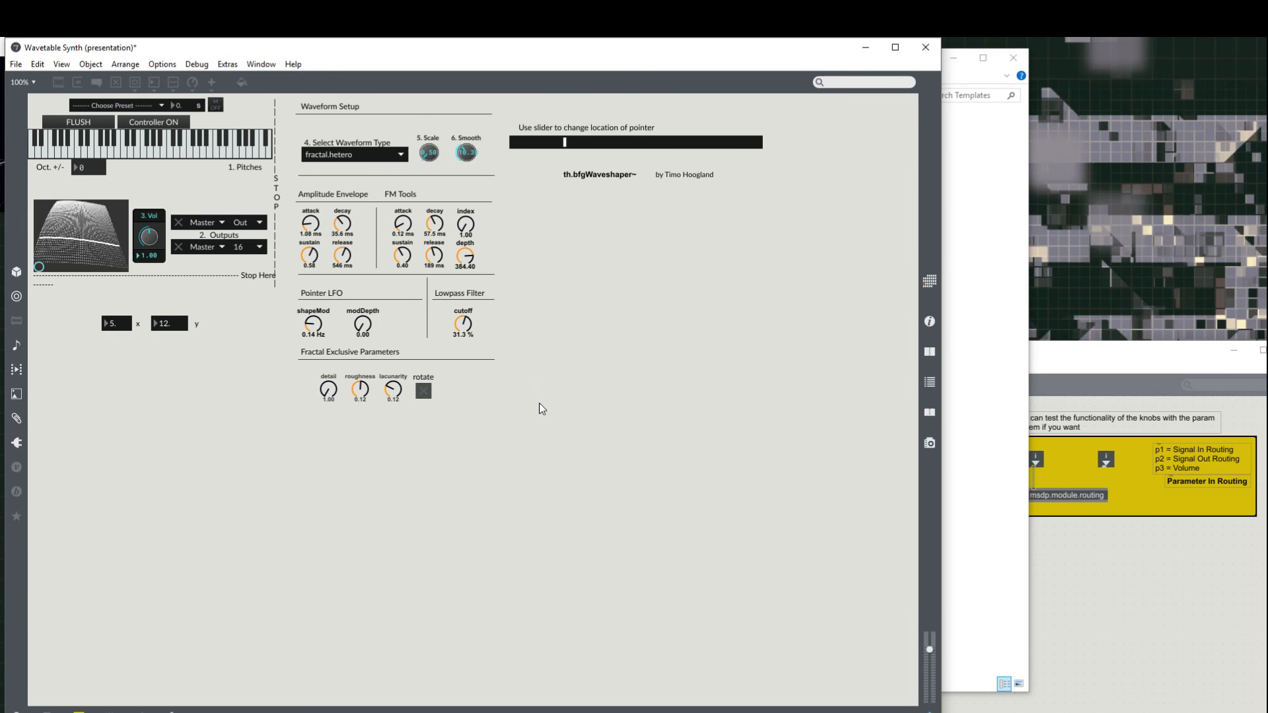